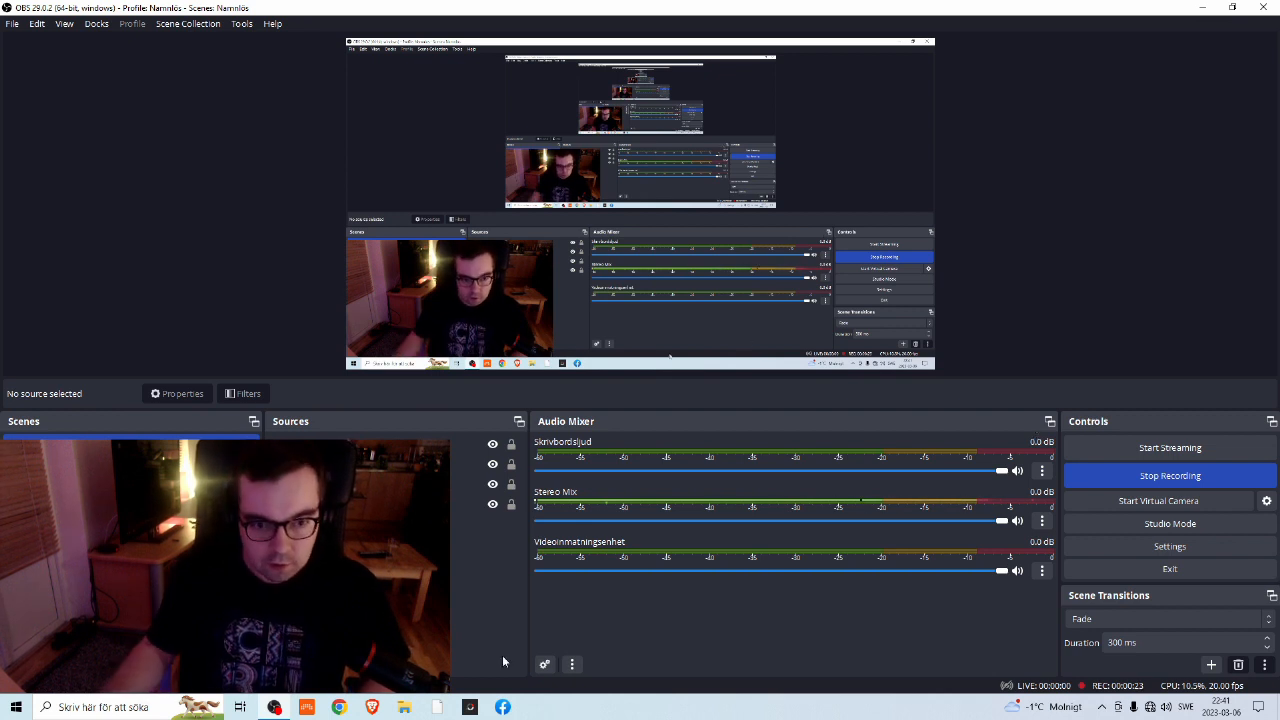
Switch to Bitwig Studio and open the recent project "2 March 1"
left_click(306, 707)
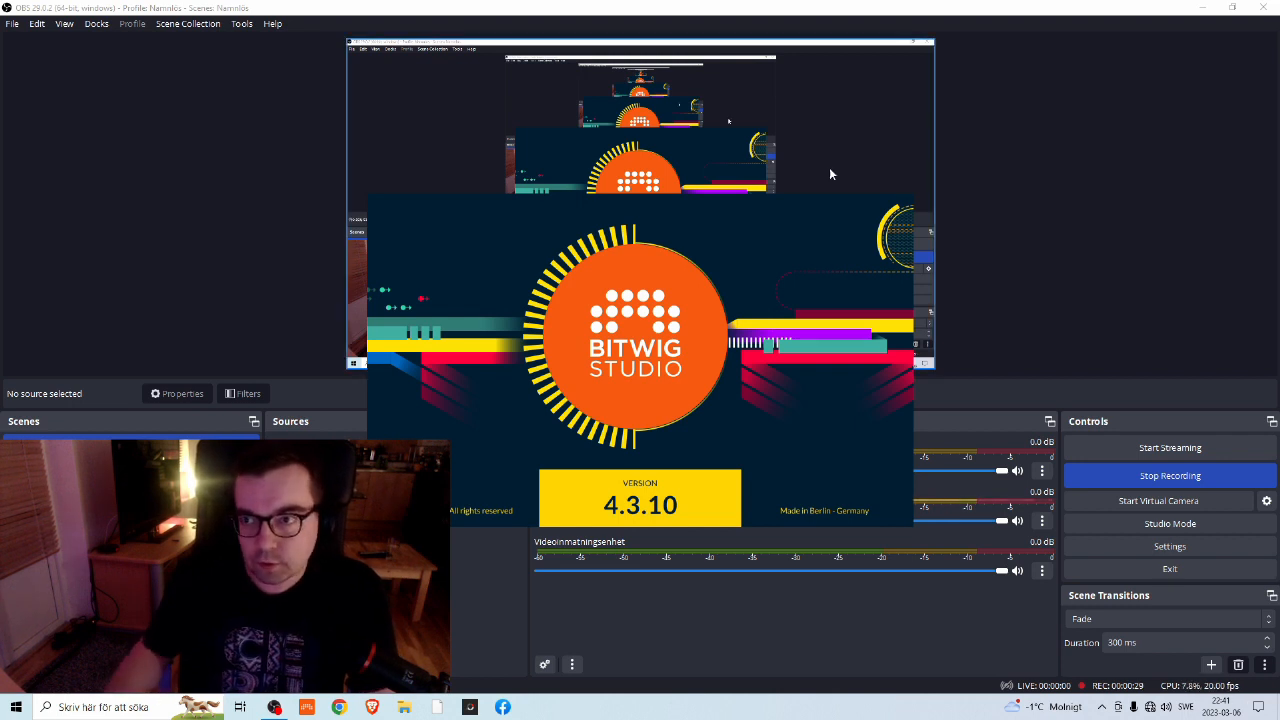
left_click(1203, 7)
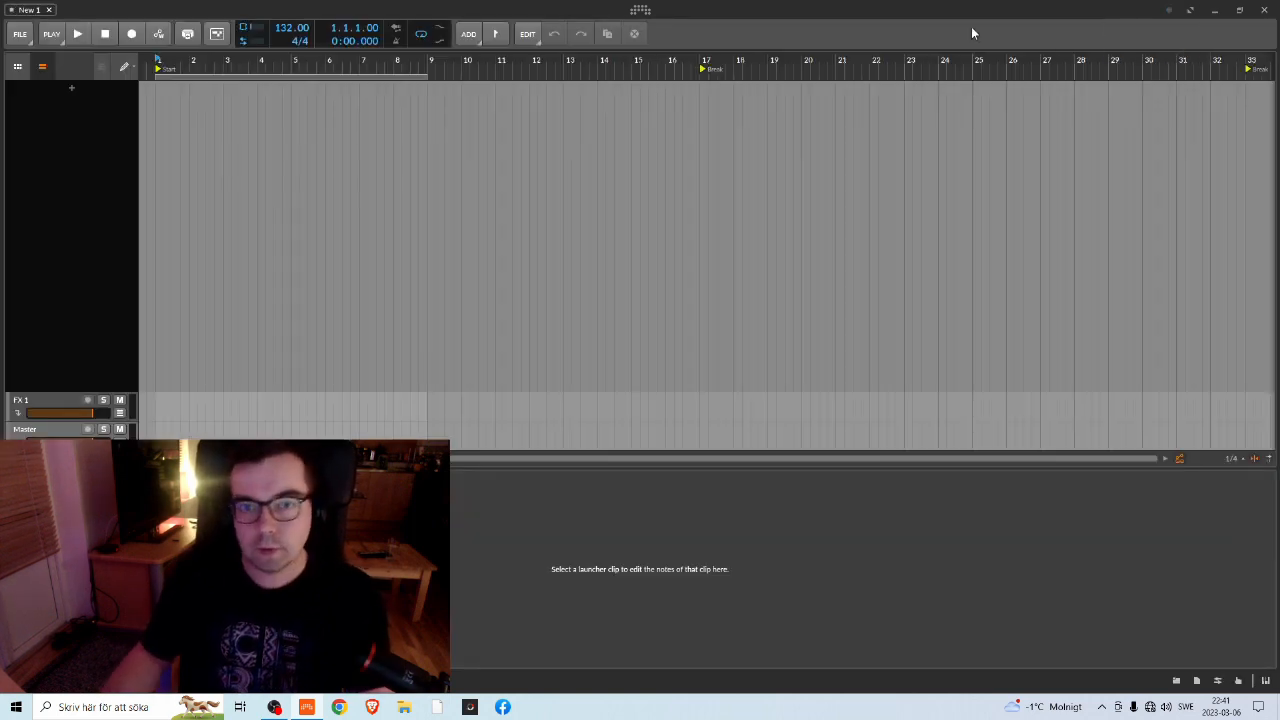
left_click(640, 12)
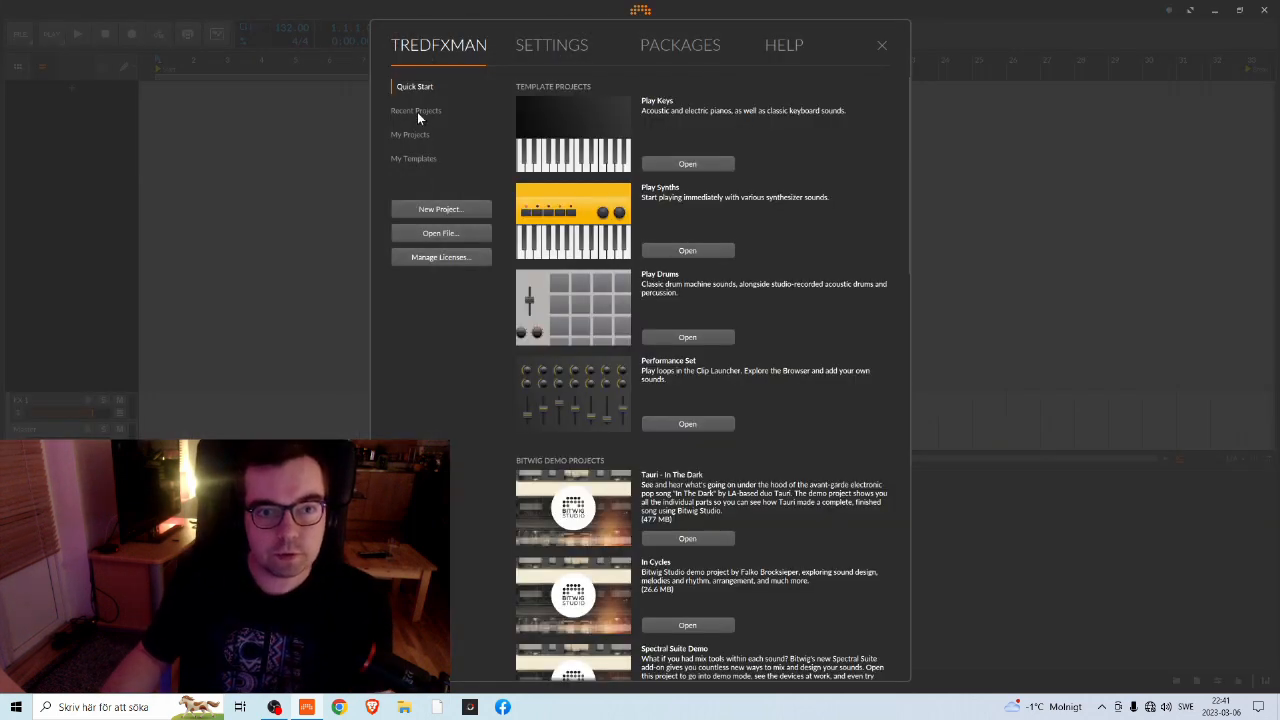
left_click(417, 112)
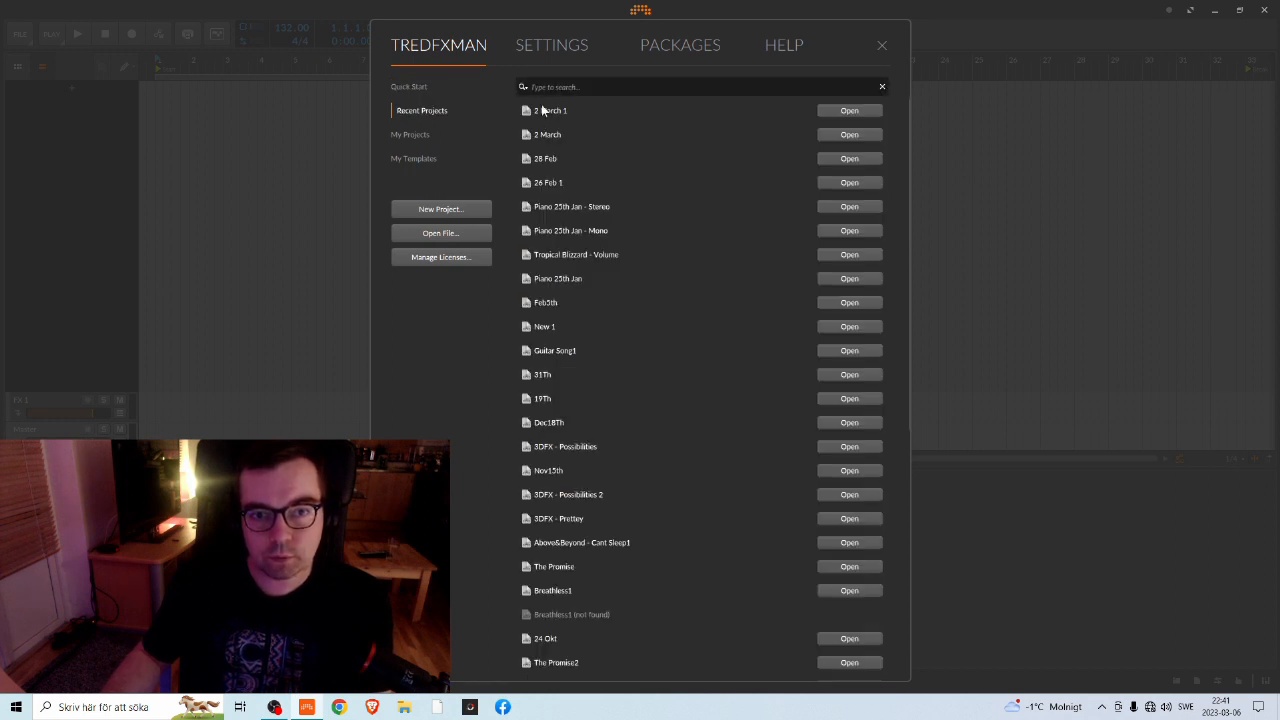
left_click(850, 111)
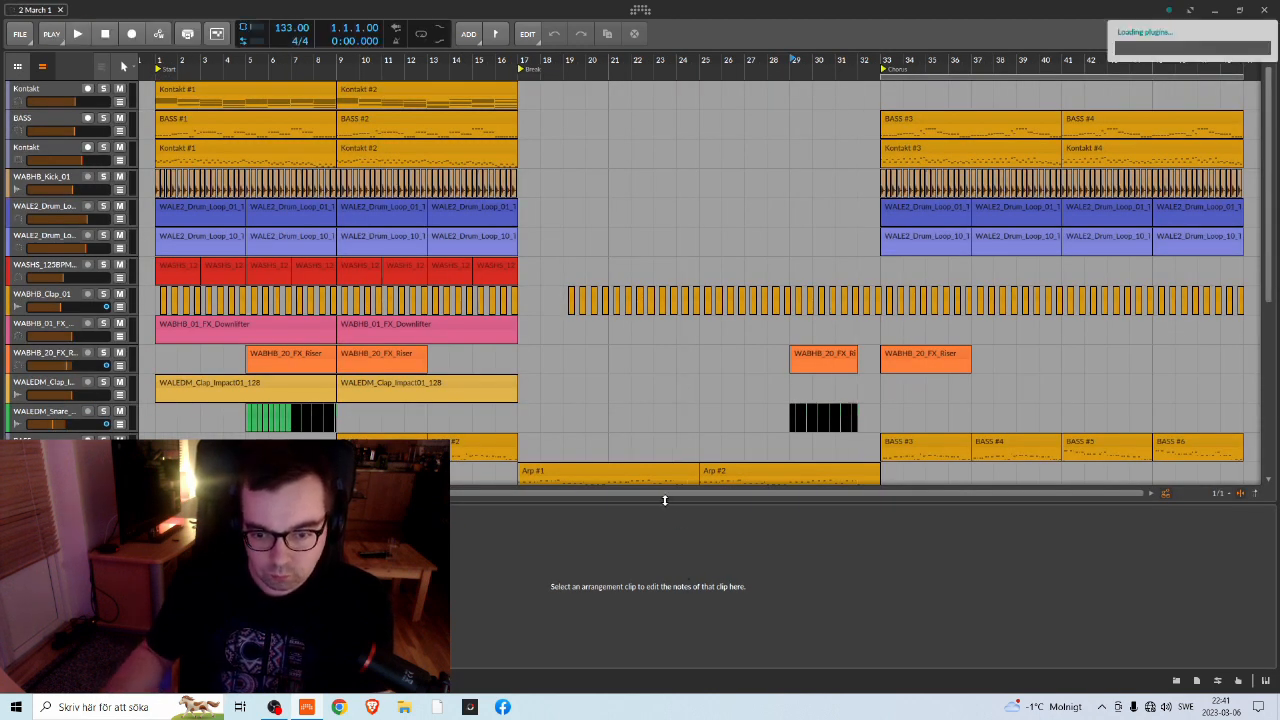
Collapse the clip editor to enlarge the arrangement and stretch the arranger loop range to cover bars 1 to 49
left_click_drag(664, 500, 651, 686)
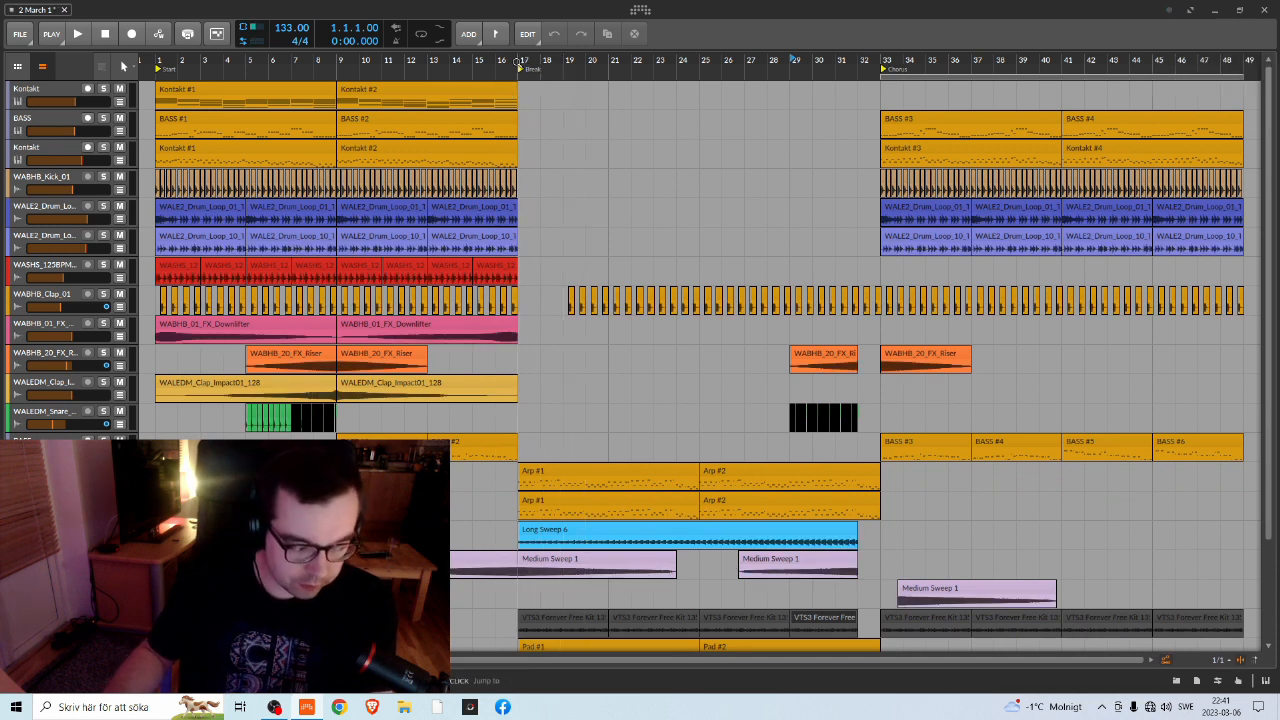
left_click_drag(518, 62, 485, 62)
scroll(590, 320, "down", 2)
scroll(590, 320, "up", 2)
left_click_drag(578, 76, 1133, 149)
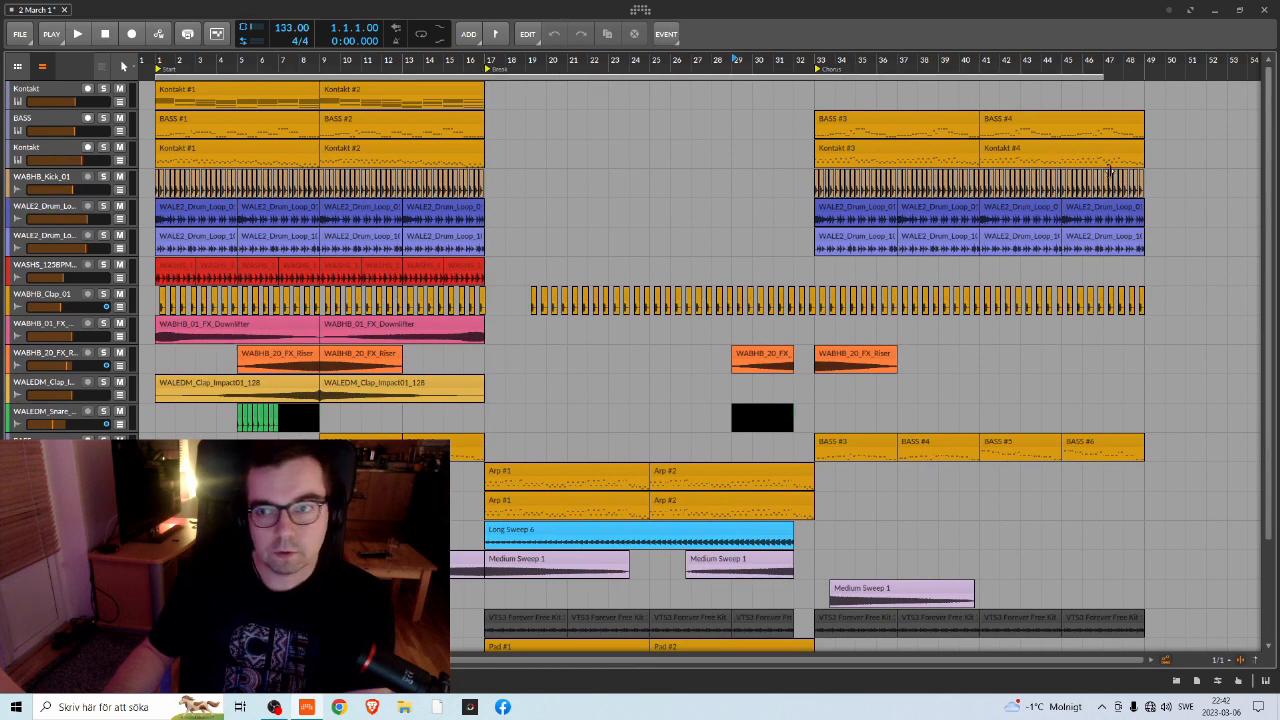
scroll(997, 294, "down", 1)
scroll(996, 280, "up", 1)
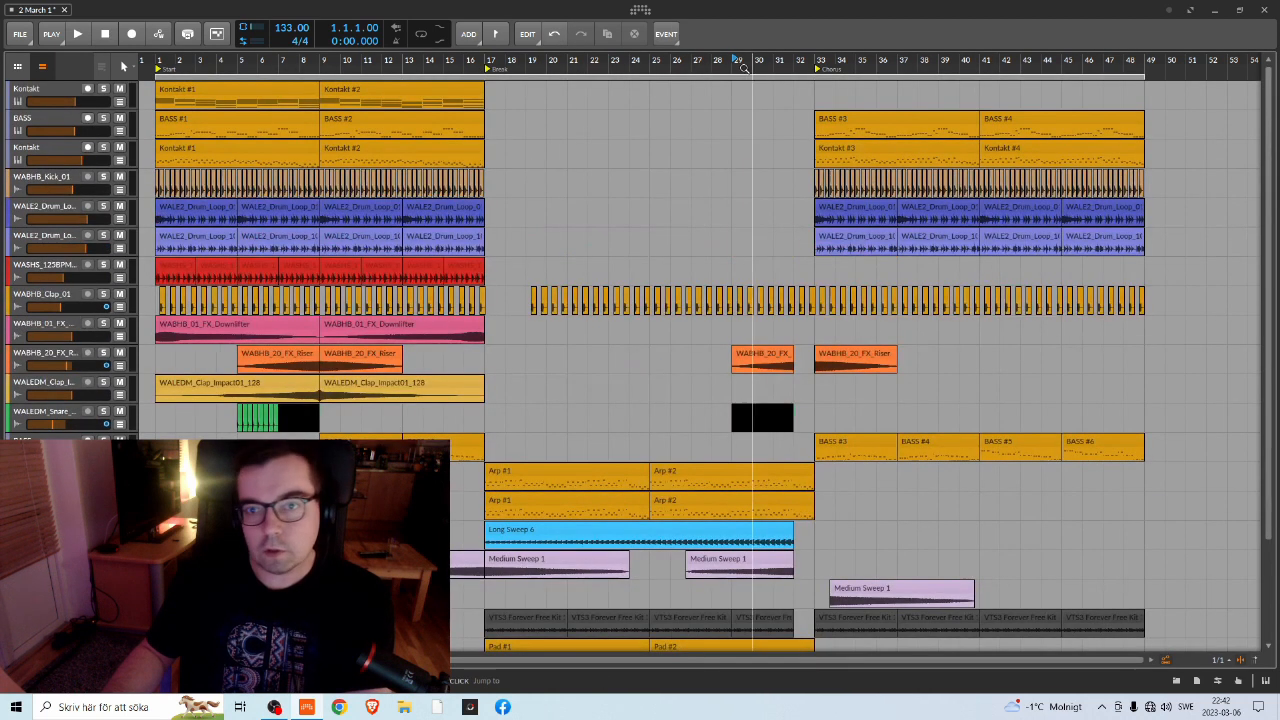
Show the realtime ruler above the arrangement timeline
right_click(560, 62)
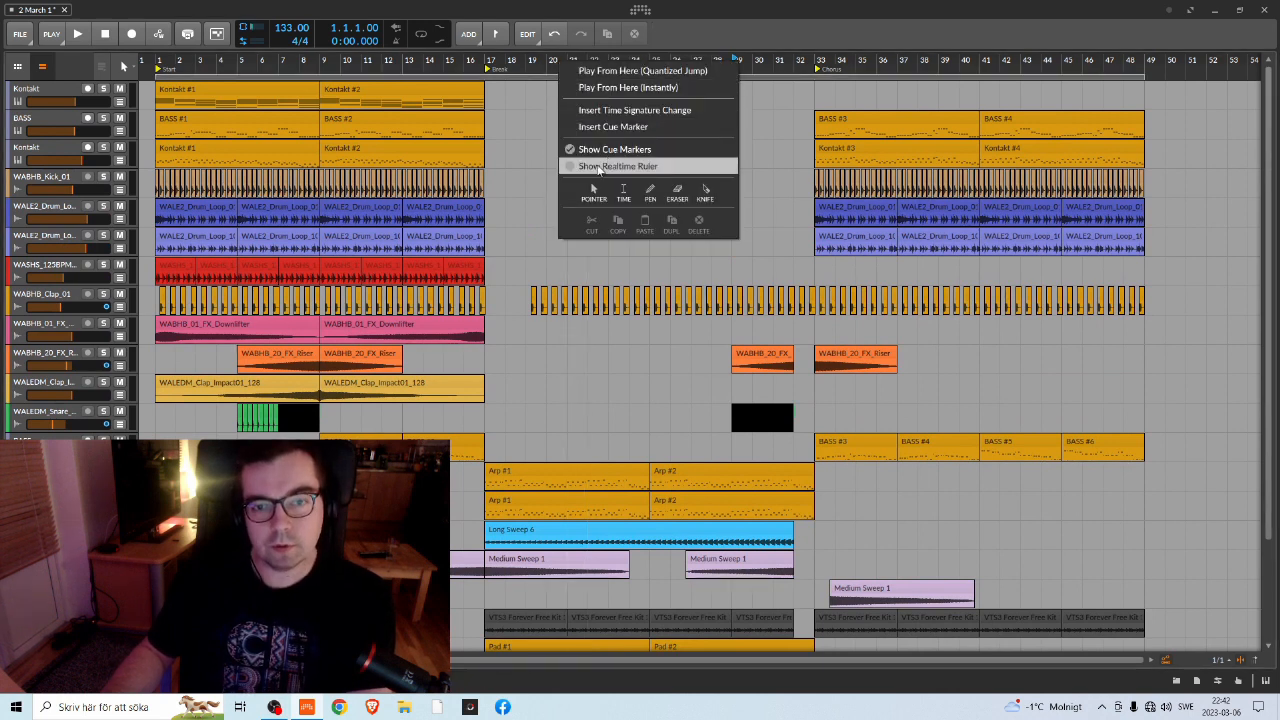
left_click(614, 166)
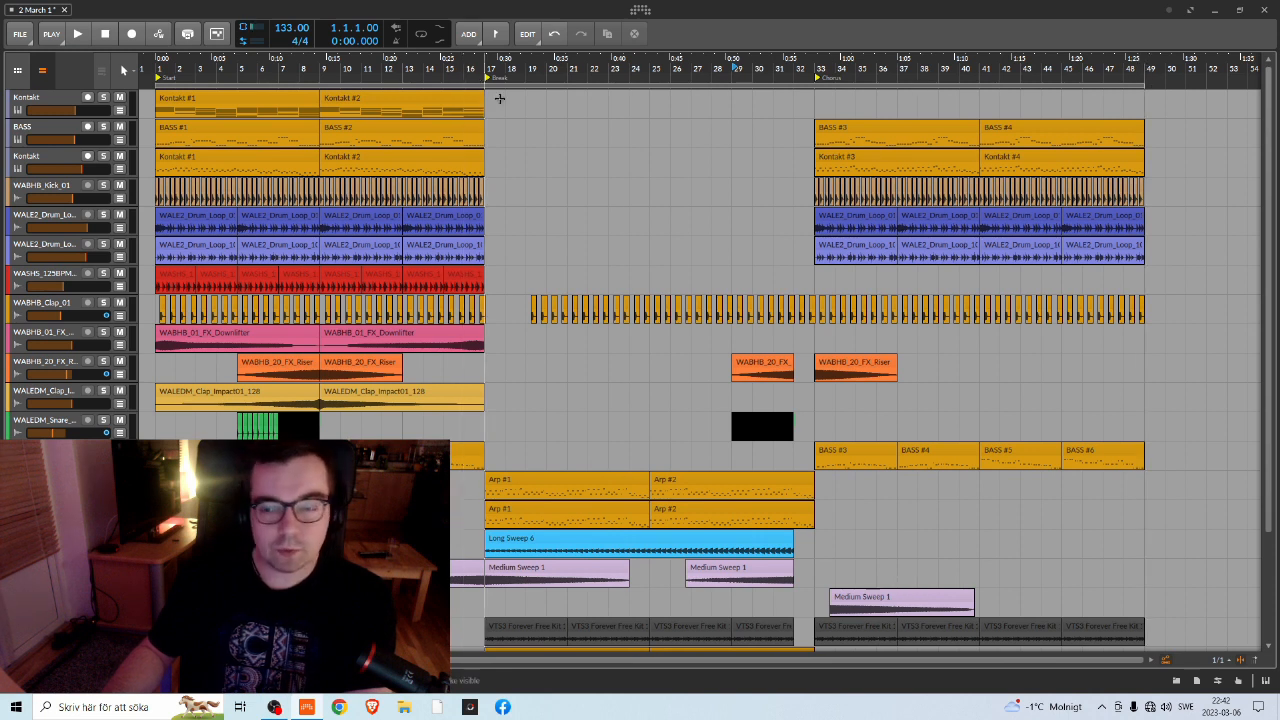
scroll(694, 223, "down", 4)
scroll(696, 224, "up", 4)
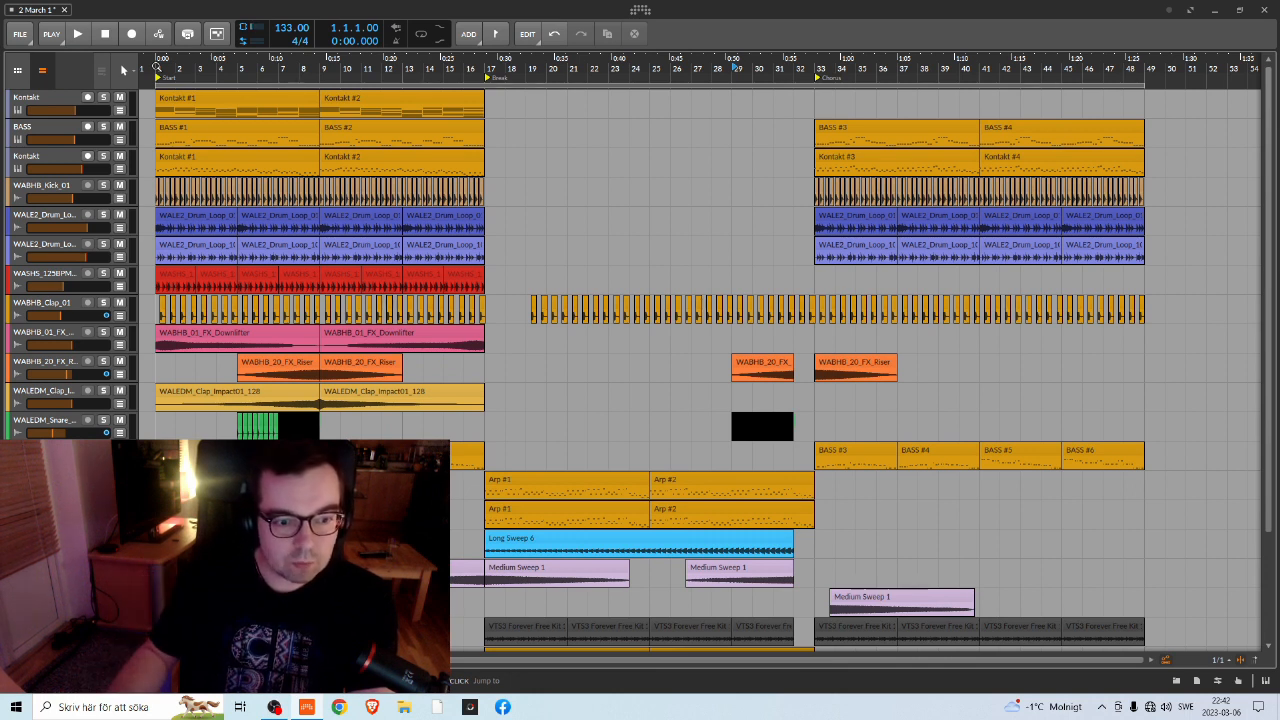
Play the whole arrangement from bar 1 and check the recording's audio levels in OBS during playback
key("space")
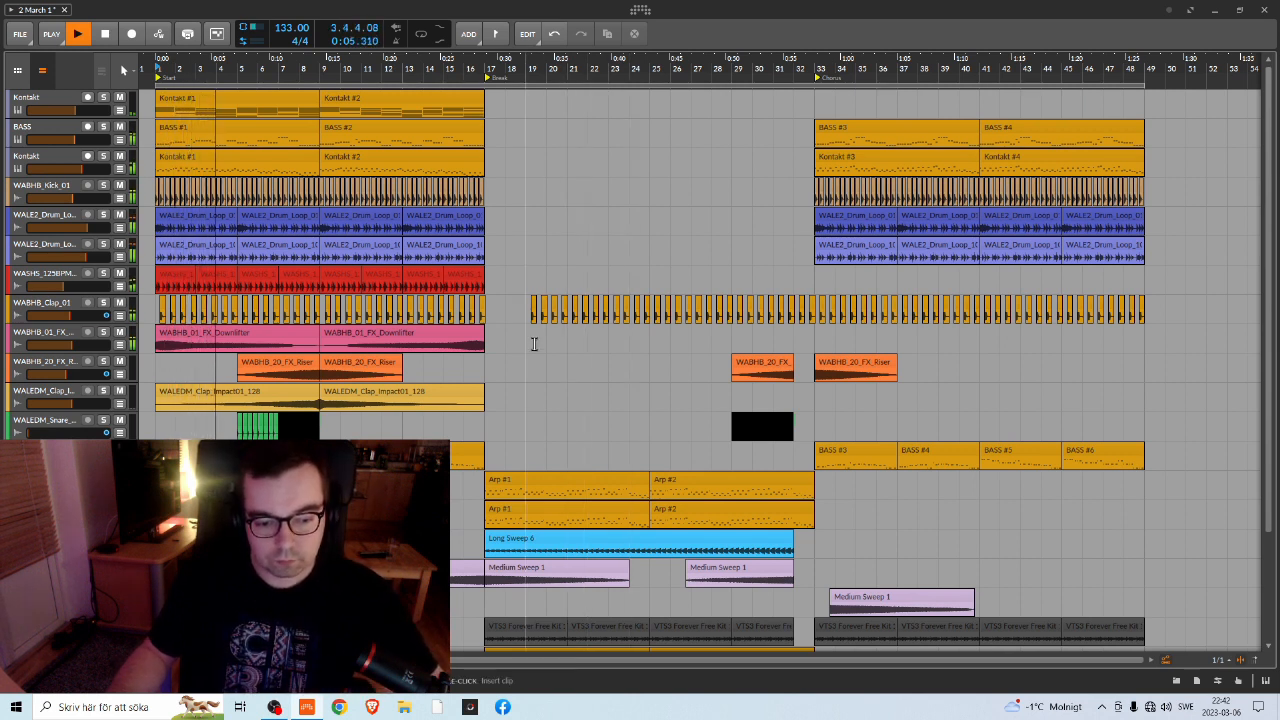
left_click(274, 707)
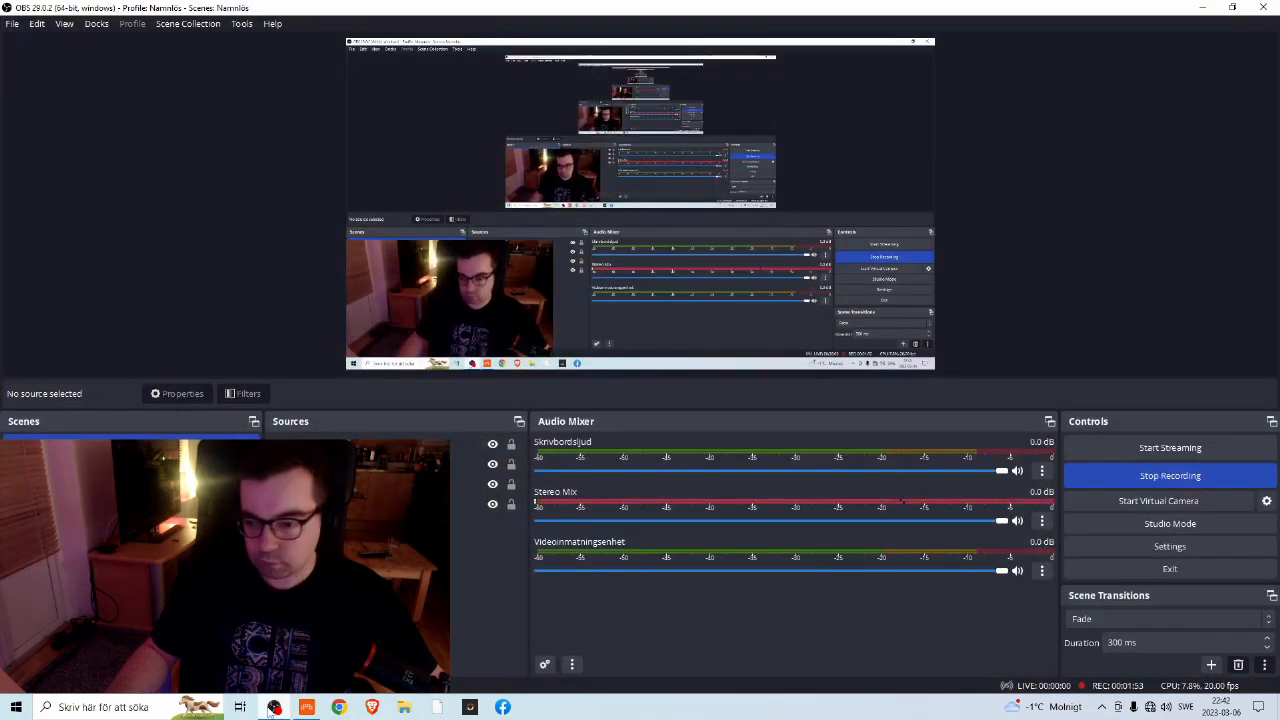
left_click(274, 707)
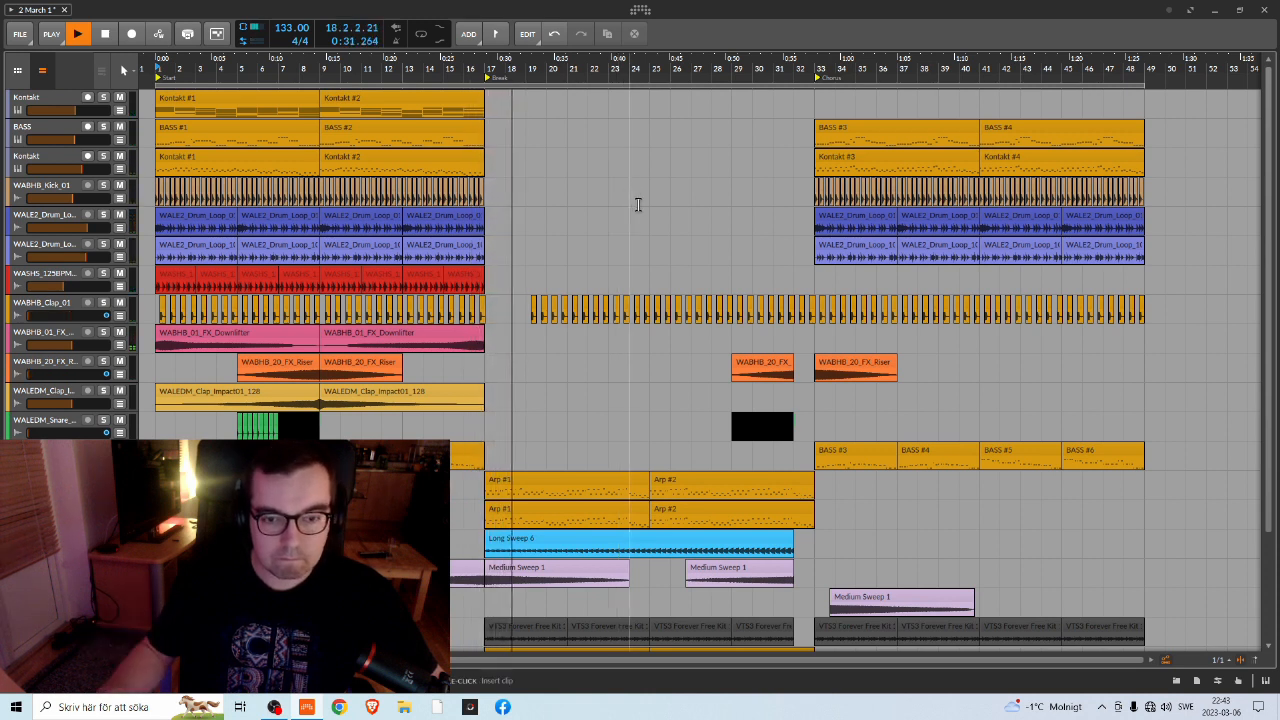
scroll(640, 215, "down", 3)
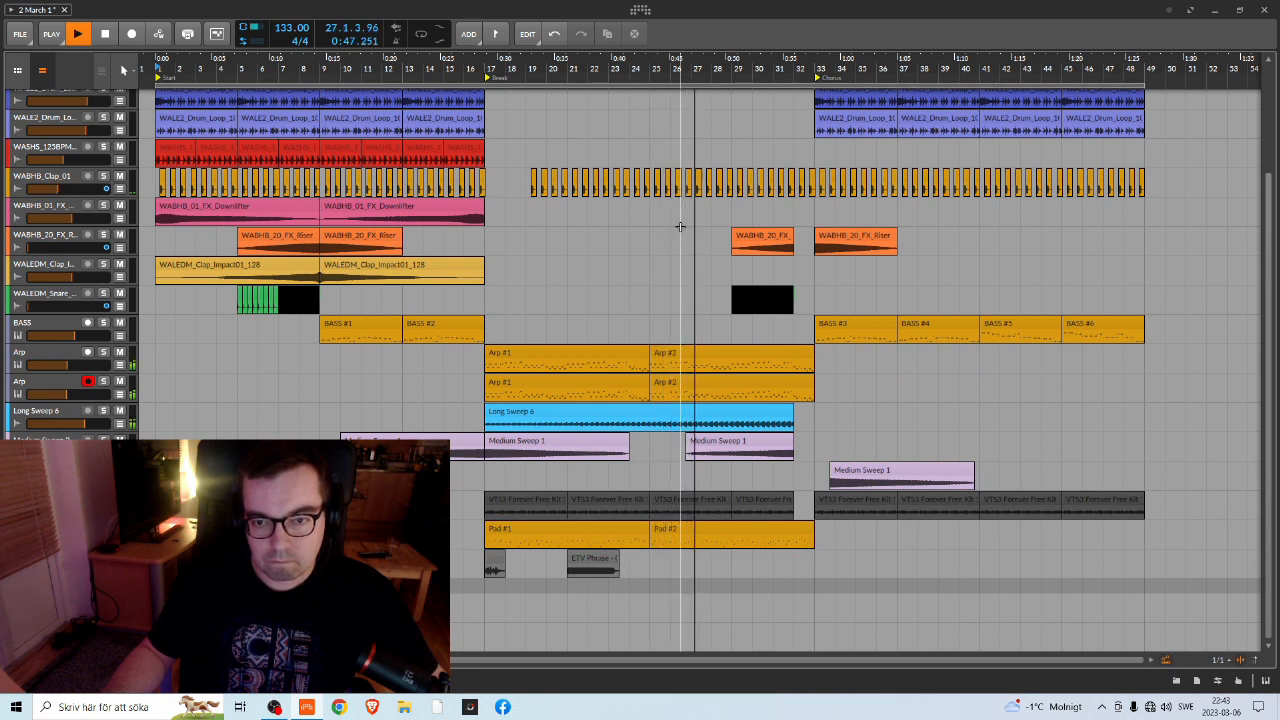
left_click_drag(689, 72, 553, 84)
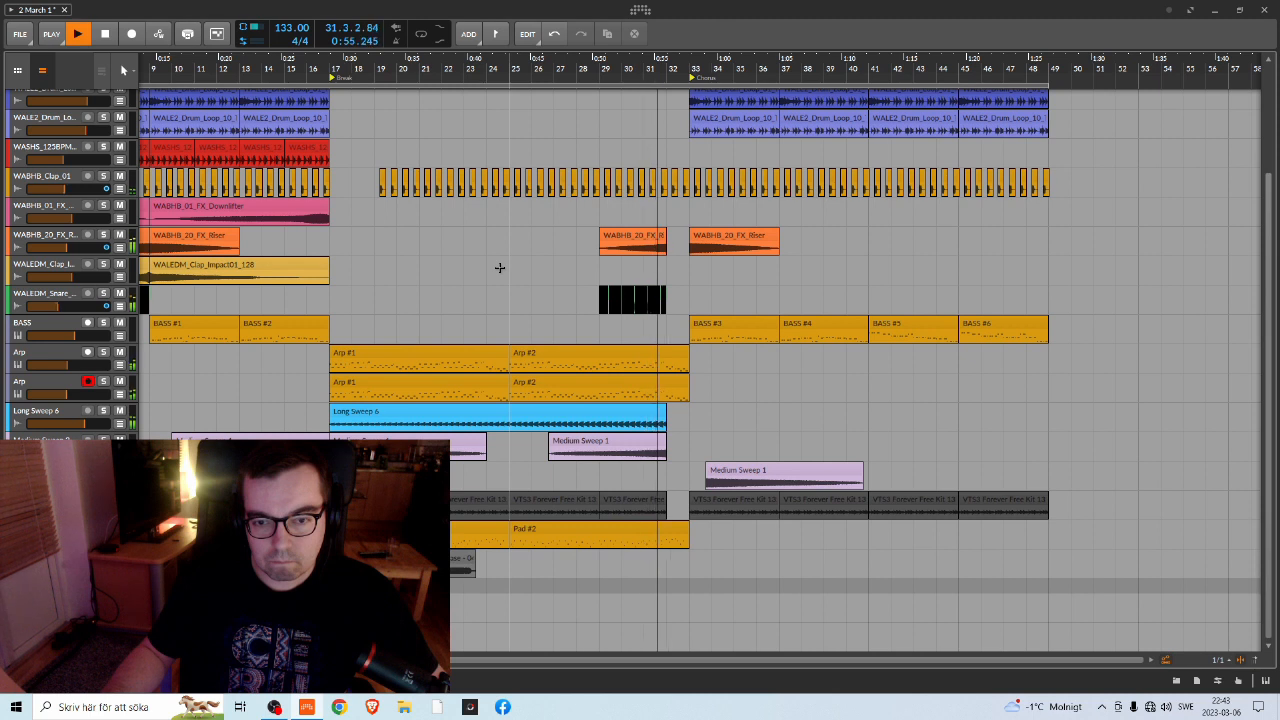
left_click(580, 117)
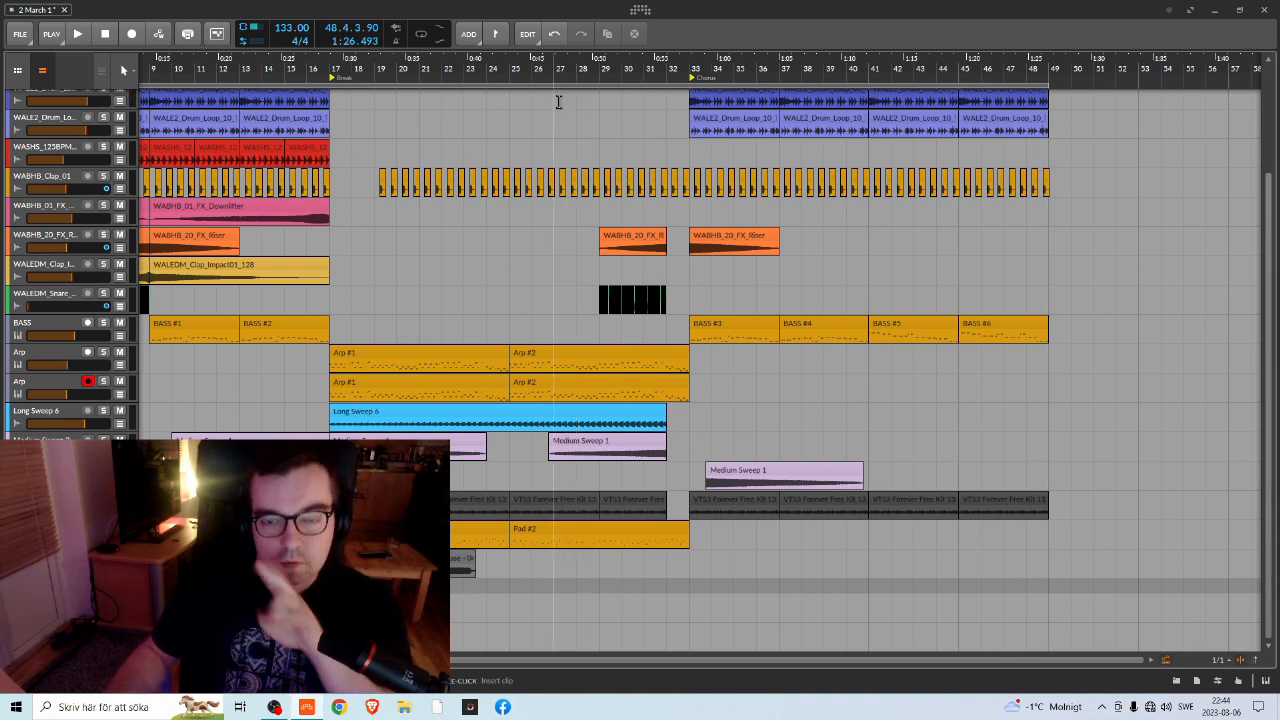
left_click_drag(599, 58, 658, 121)
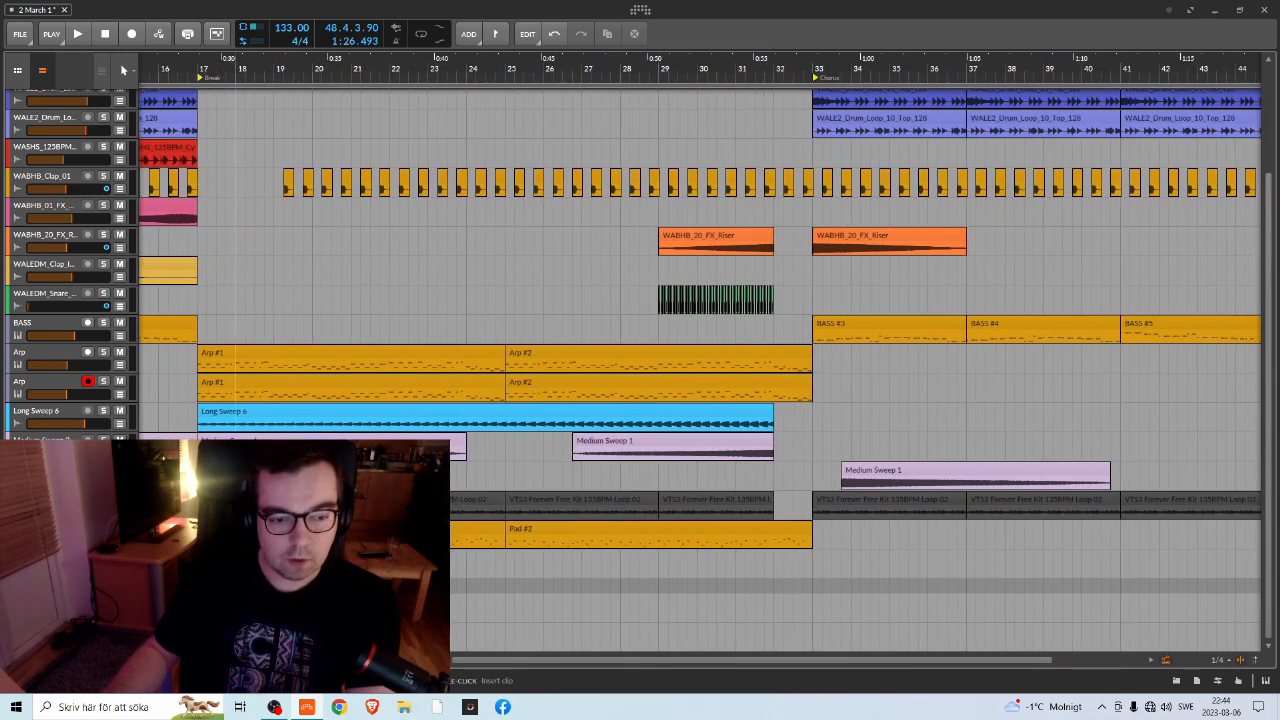
left_click(238, 500)
left_click(400, 500)
left_click(245, 500)
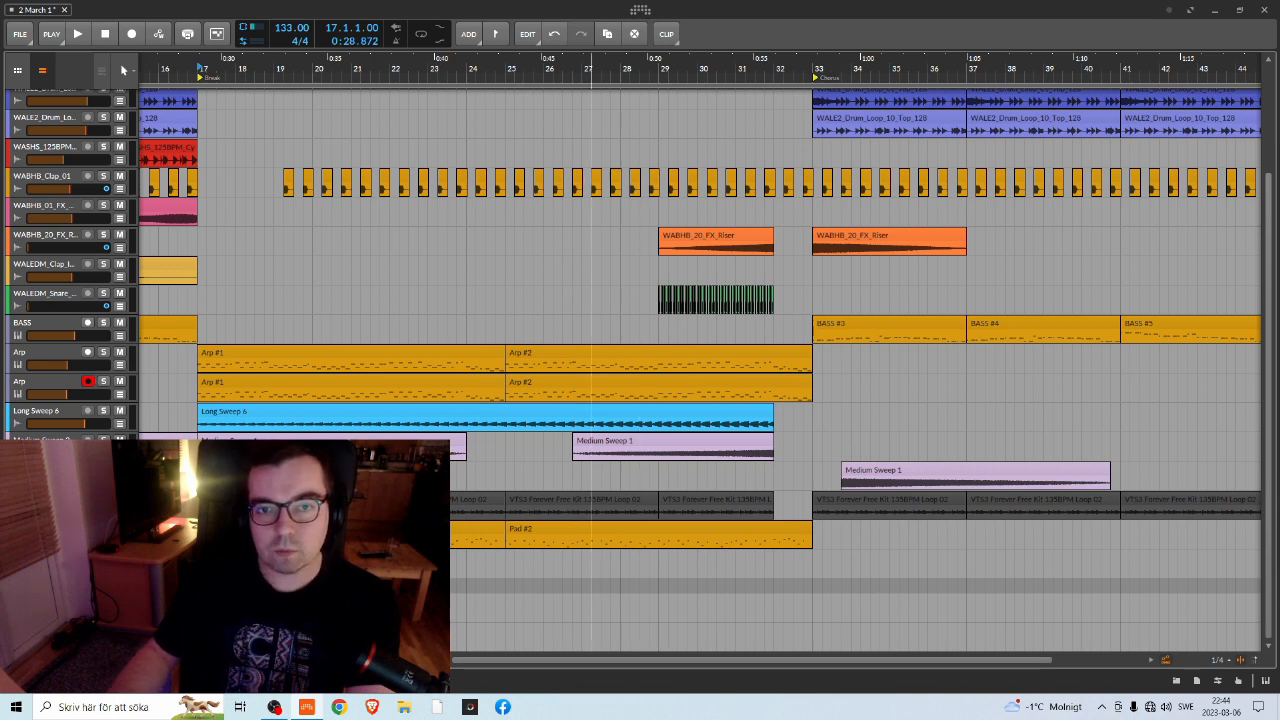
Extend the snare roll on the WALEDM_Snare track backwards from bar 29 to start at bar 26
scroll(631, 65, "up", 2)
scroll(631, 65, "up", 2)
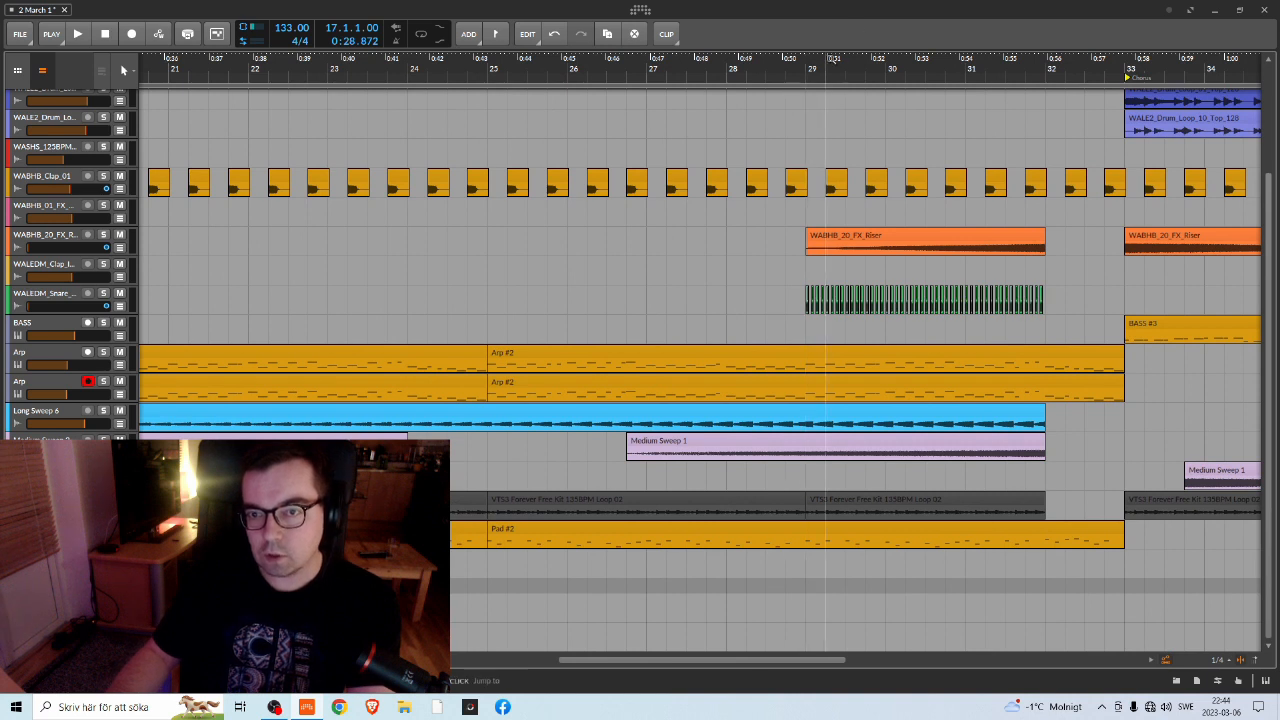
scroll(831, 60, "up", 4)
left_click_drag(820, 295, 251, 303)
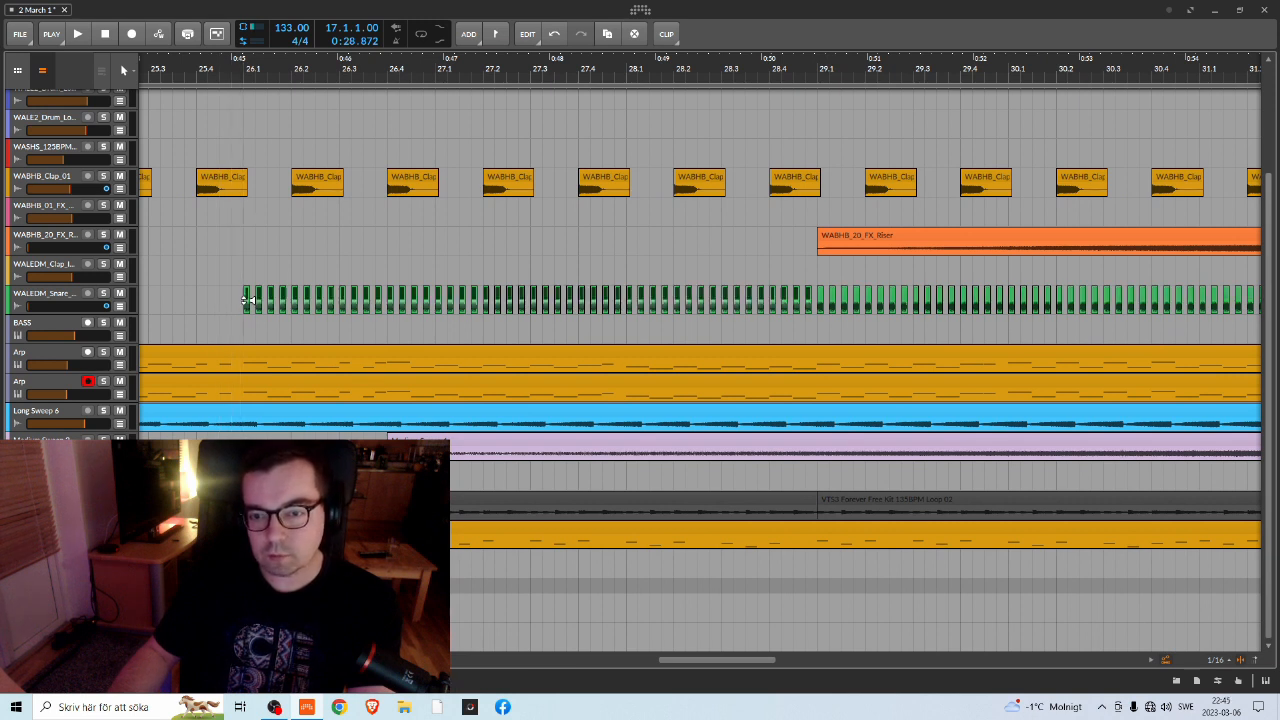
scroll(607, 60, "down", 4)
scroll(884, 265, "up", 2)
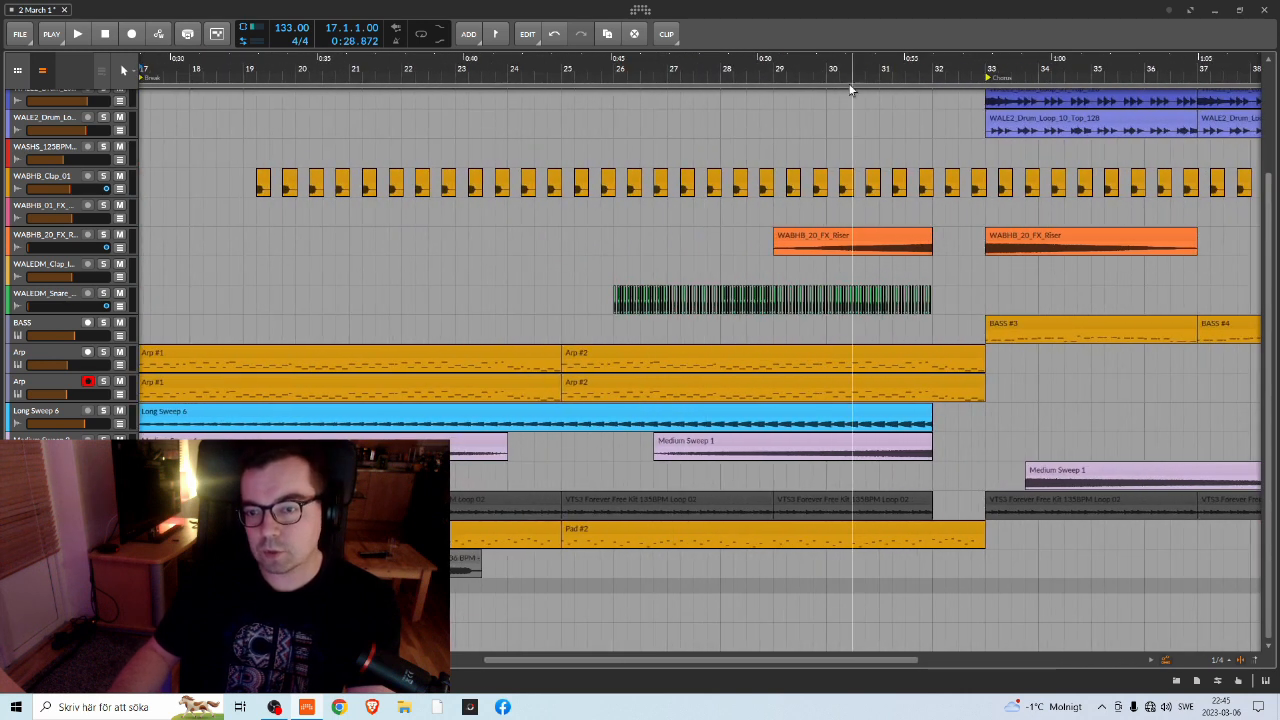
Play the break from bar 15 into the chorus at bar 33 to audition the extended snare roll
scroll(587, 60, "down", 2)
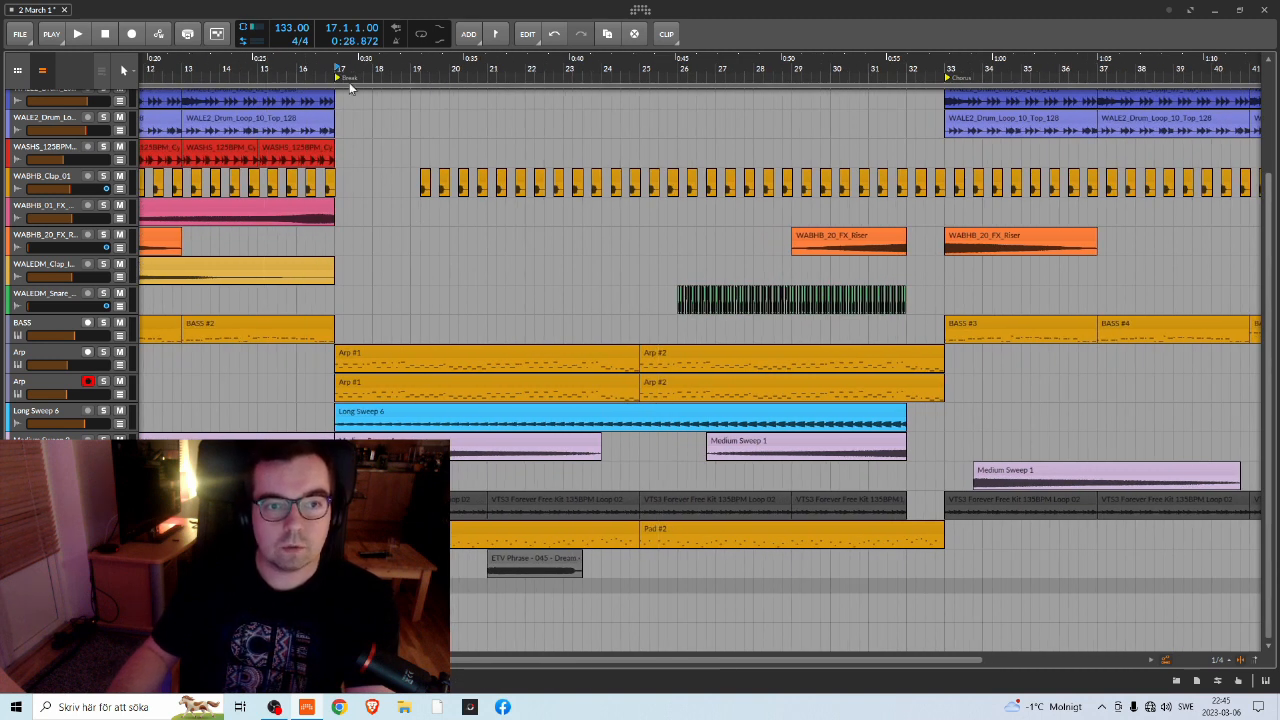
left_click(268, 68)
key("space")
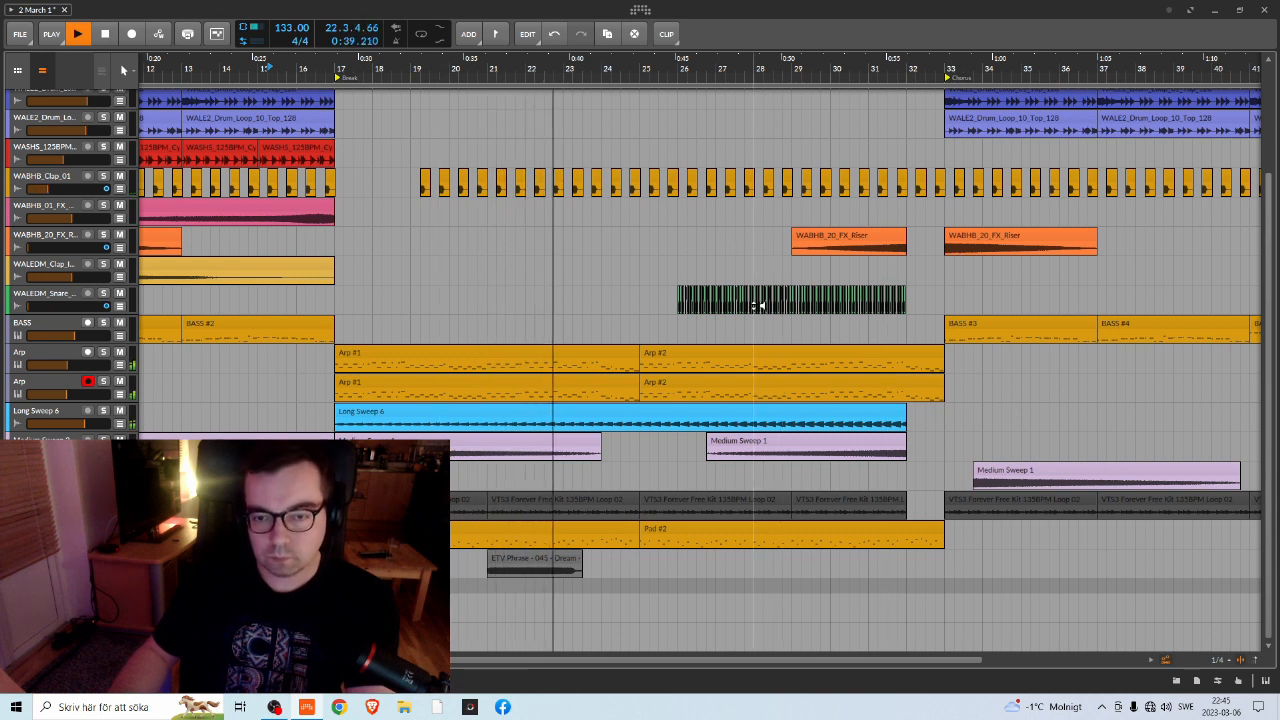
left_click_drag(684, 71, 569, 71)
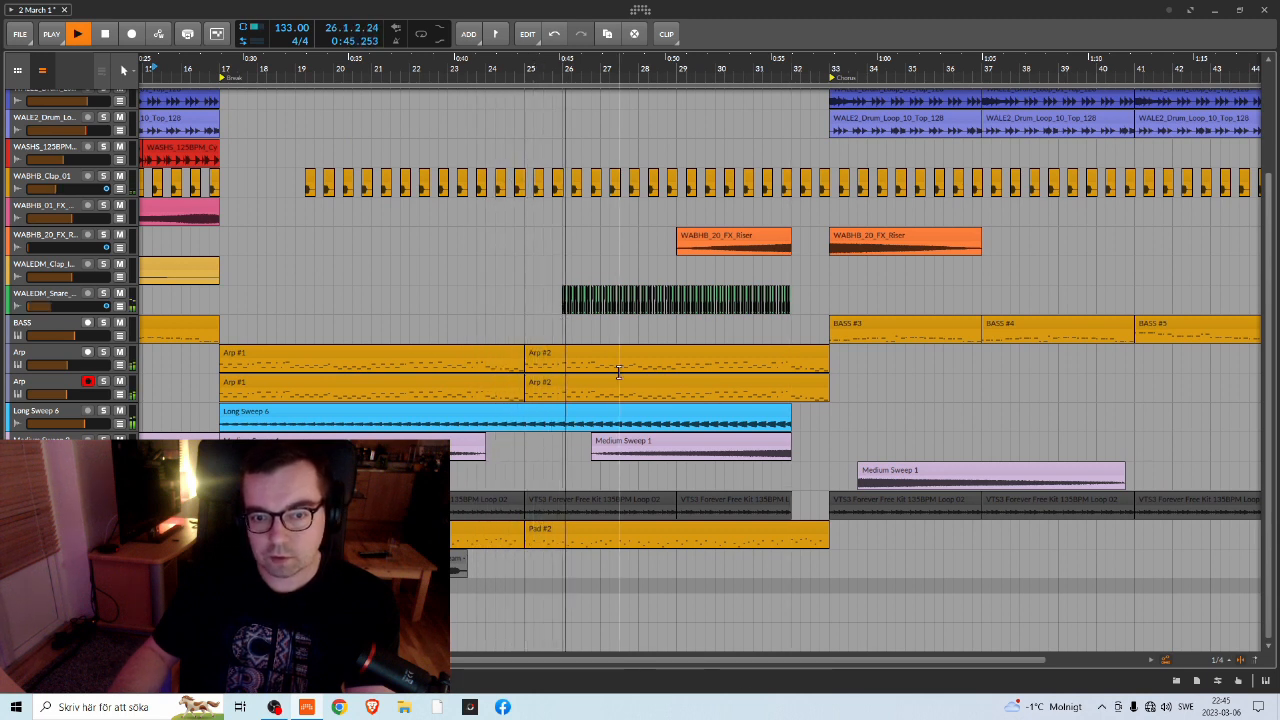
left_click_drag(610, 71, 544, 106)
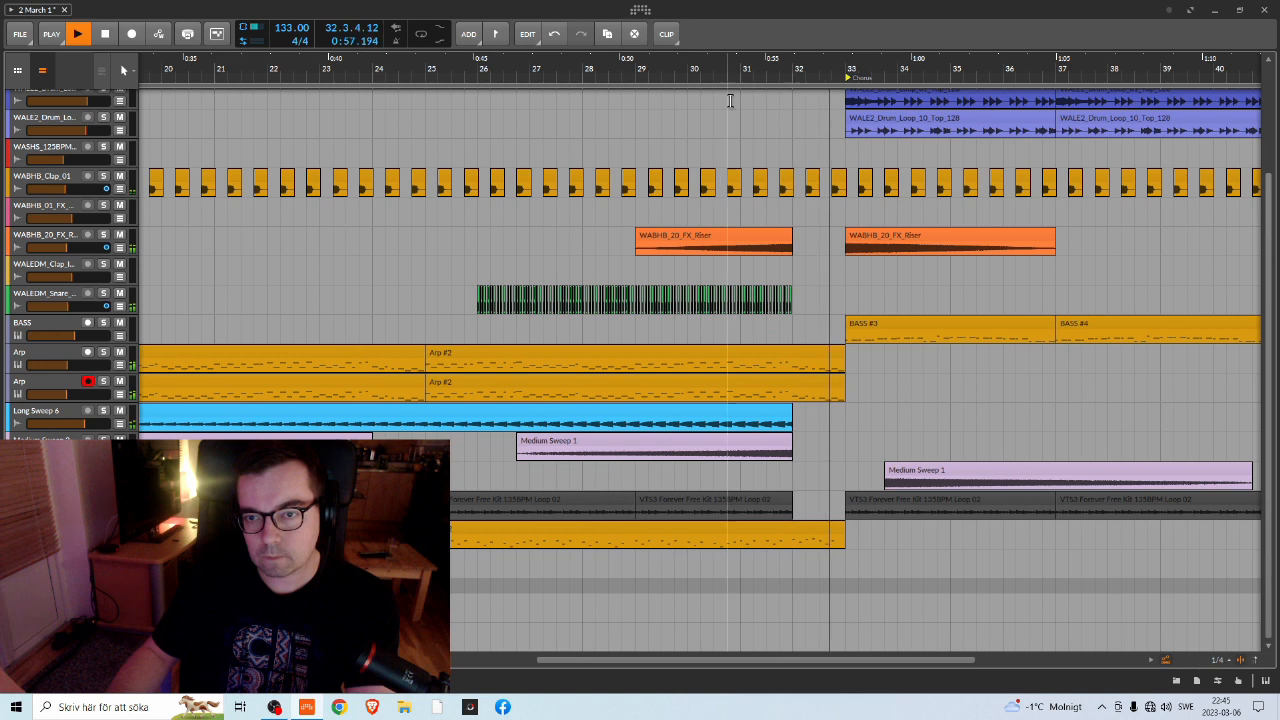
key("space")
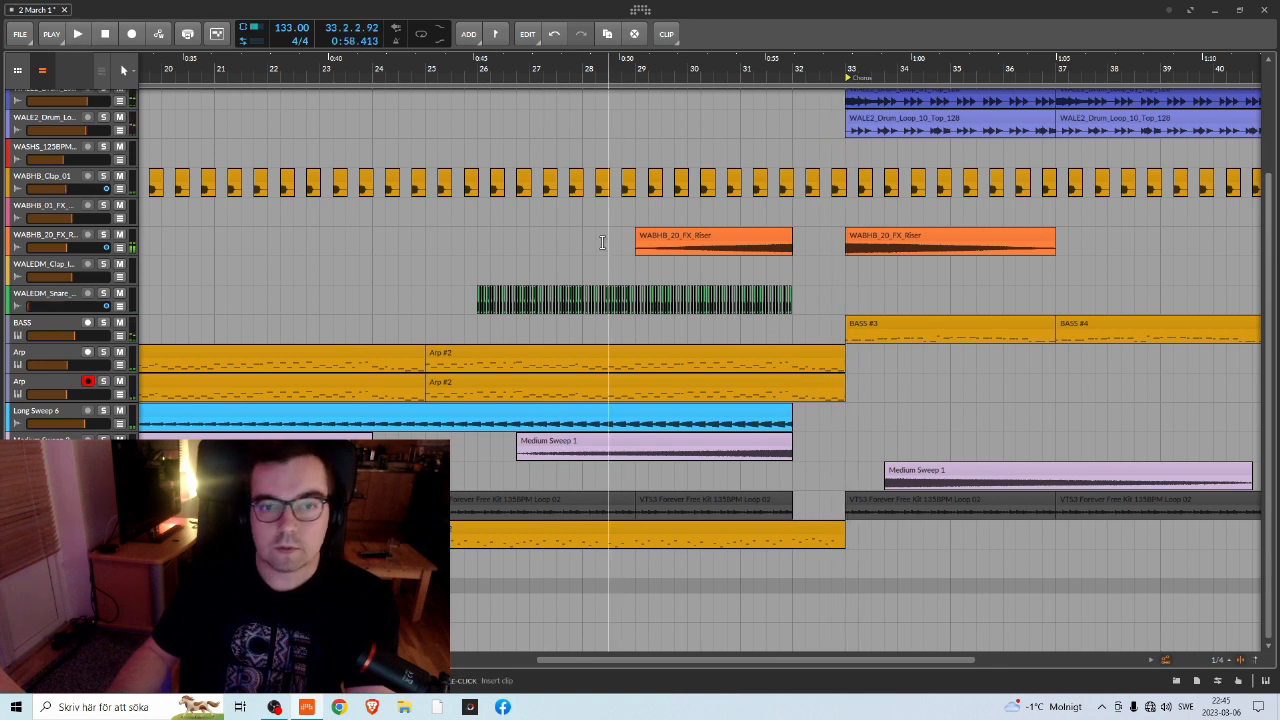
Play the break from bar 19 and examine the volume automation of the WABHB_Clap_01 track, then hide its automation lane
scroll(747, 336, "left", 4)
scroll(747, 300, "right", 1)
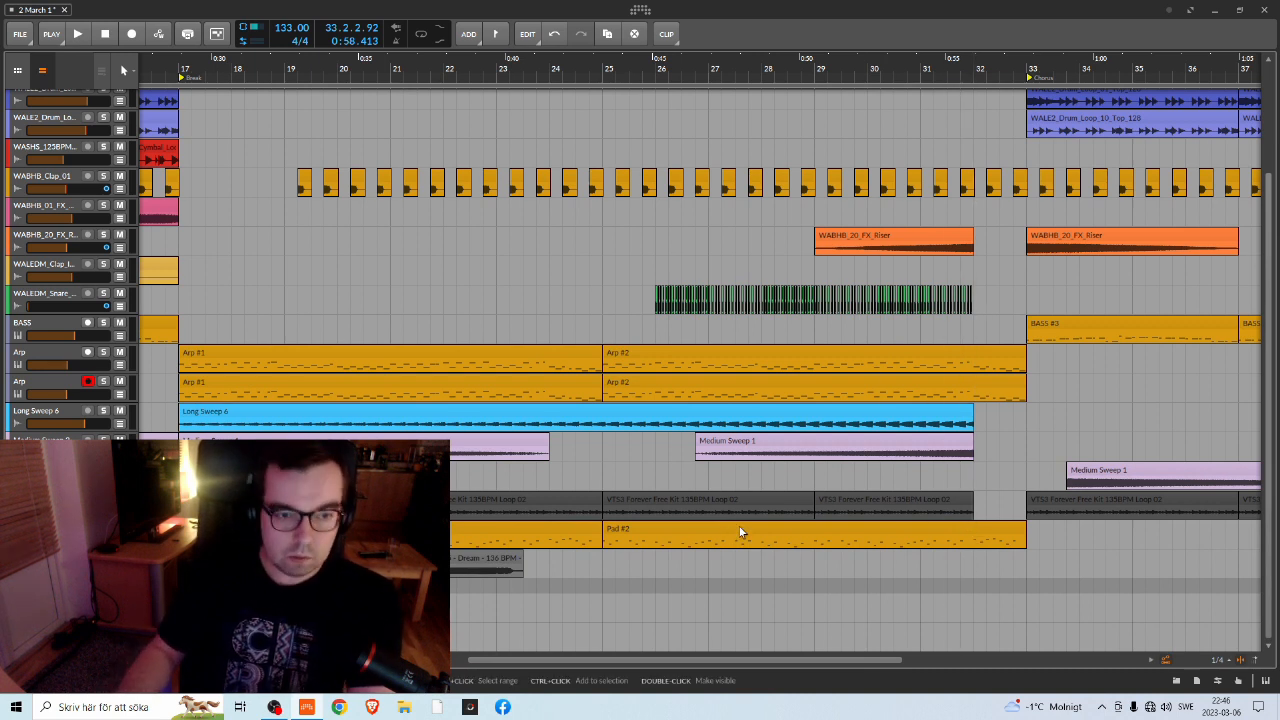
key("space")
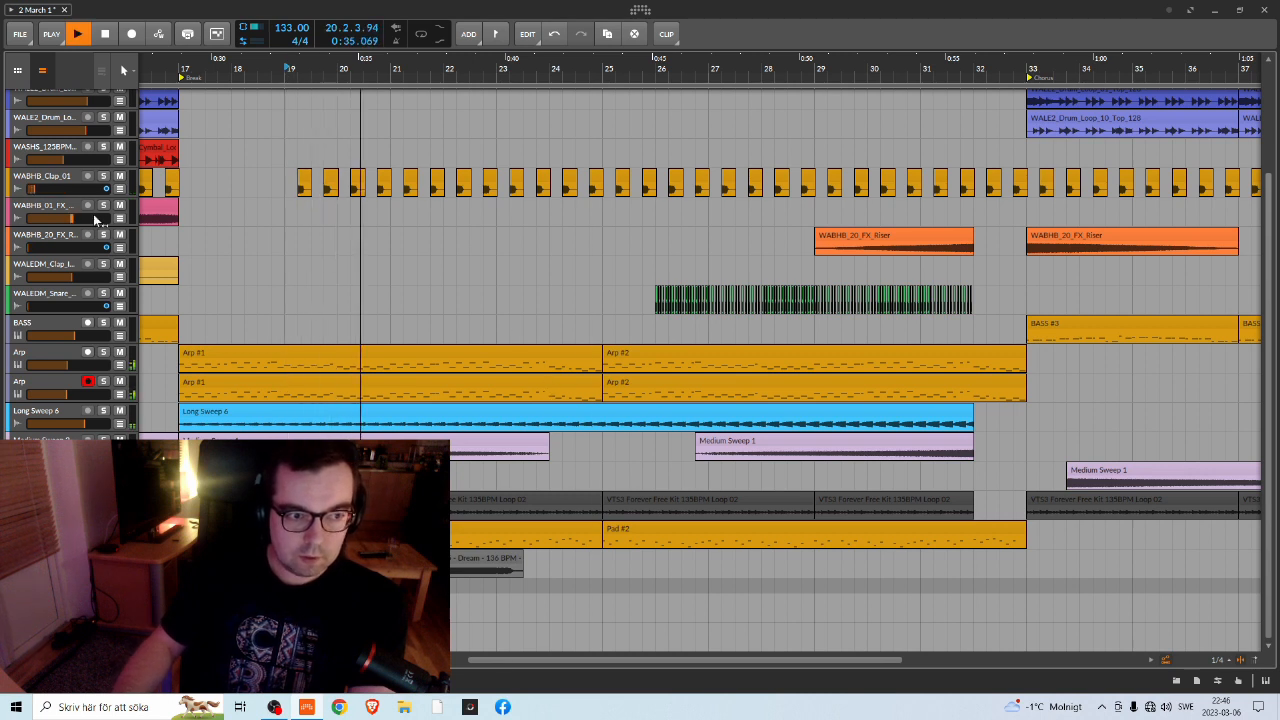
left_click(119, 189)
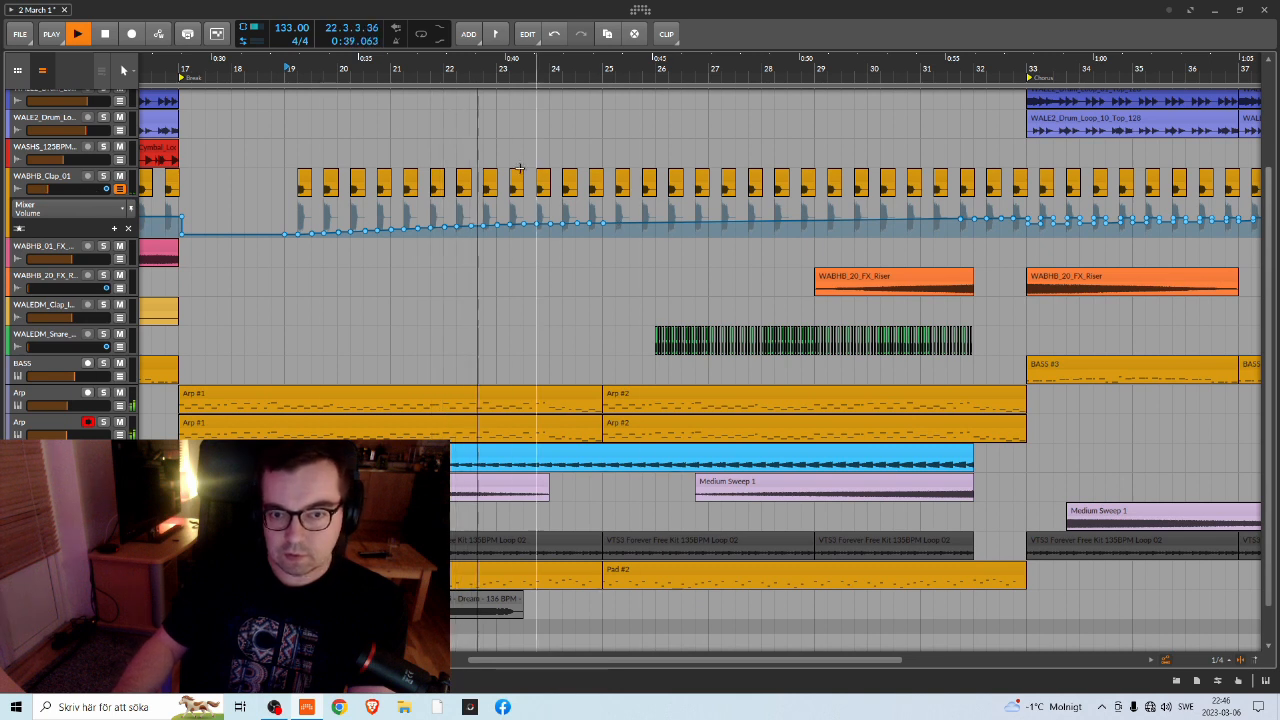
left_click(54, 343)
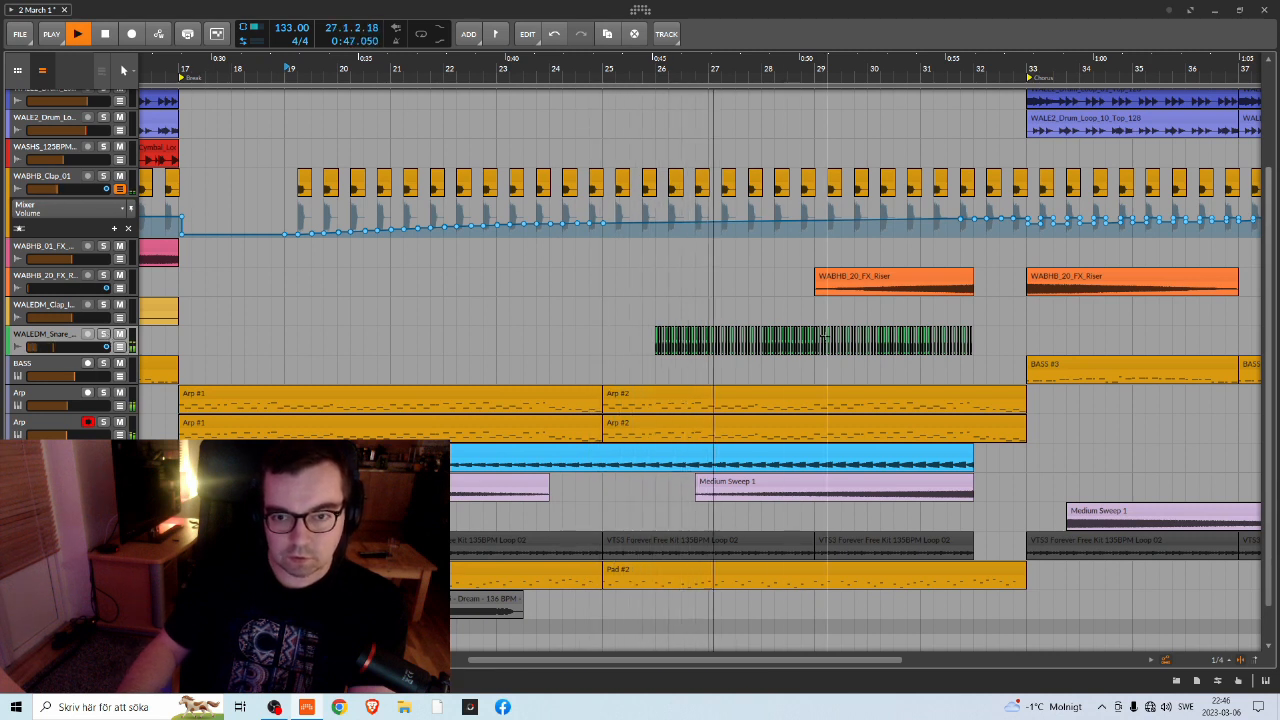
key("space")
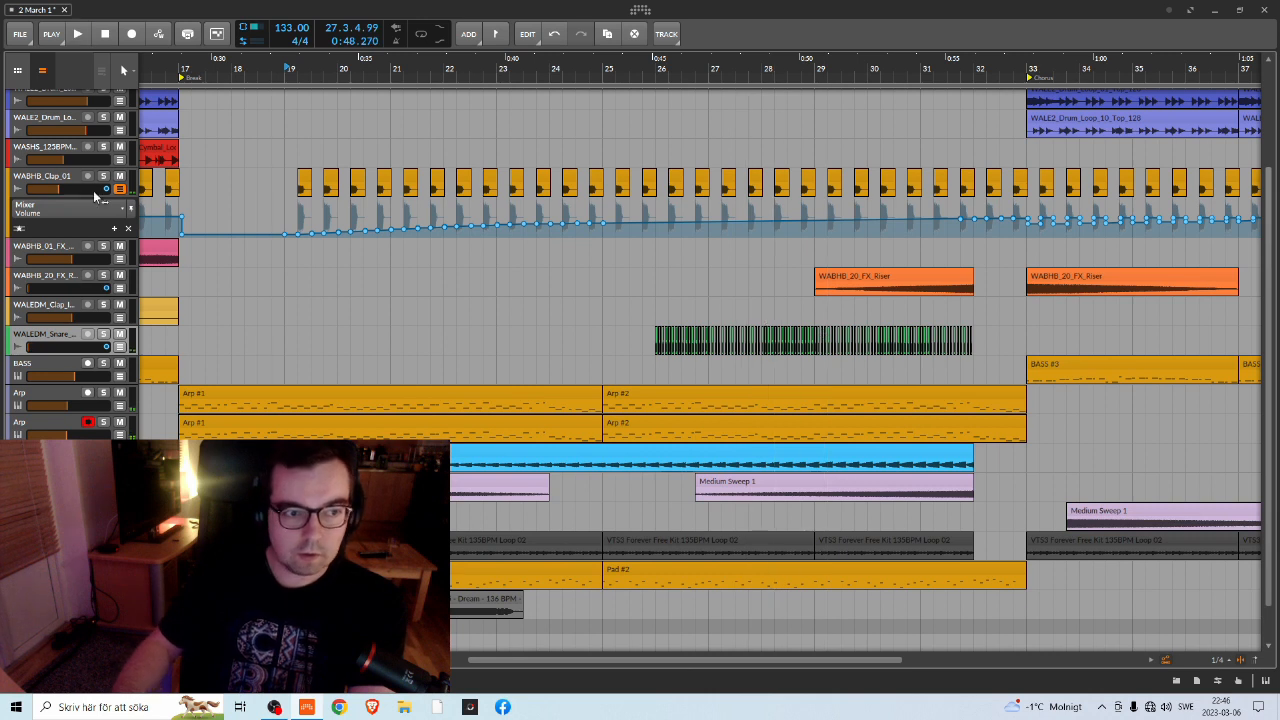
left_click(119, 188)
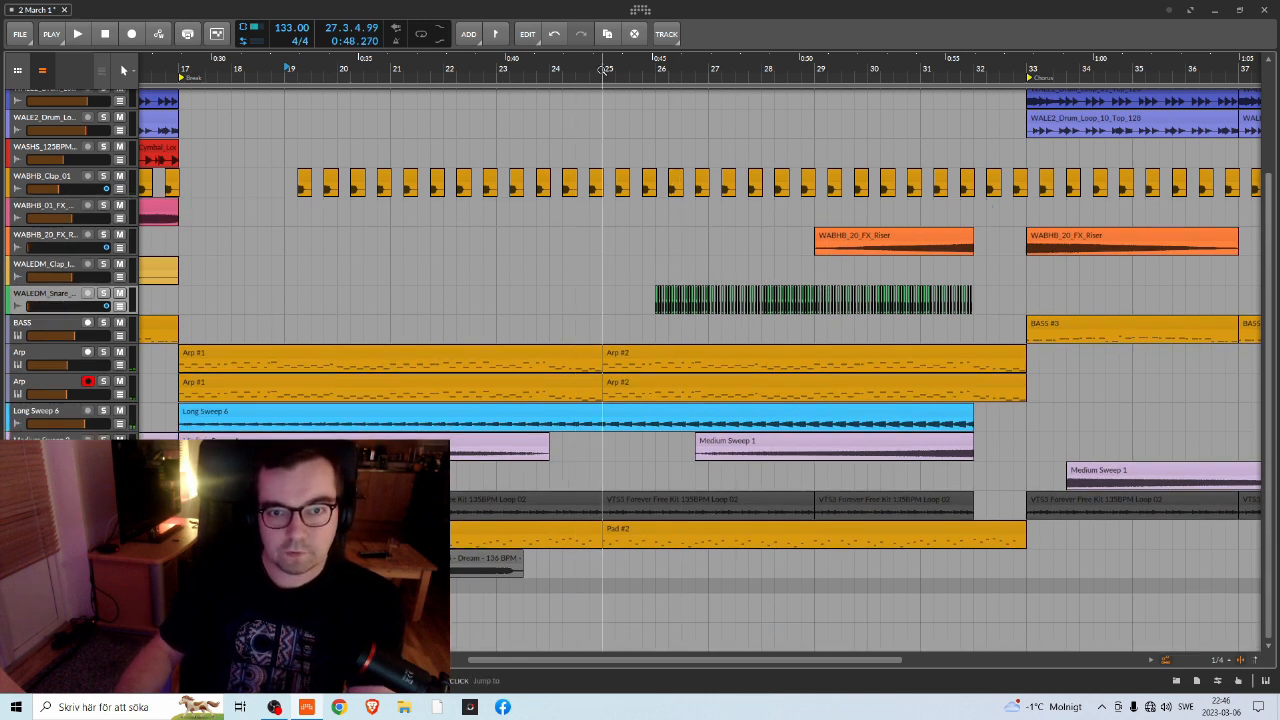
Play the transition into the break from bar 16 and show the device chain of the record-armed Arp track
scroll(604, 72, "down", 2)
left_click_drag(604, 72, 671, 88)
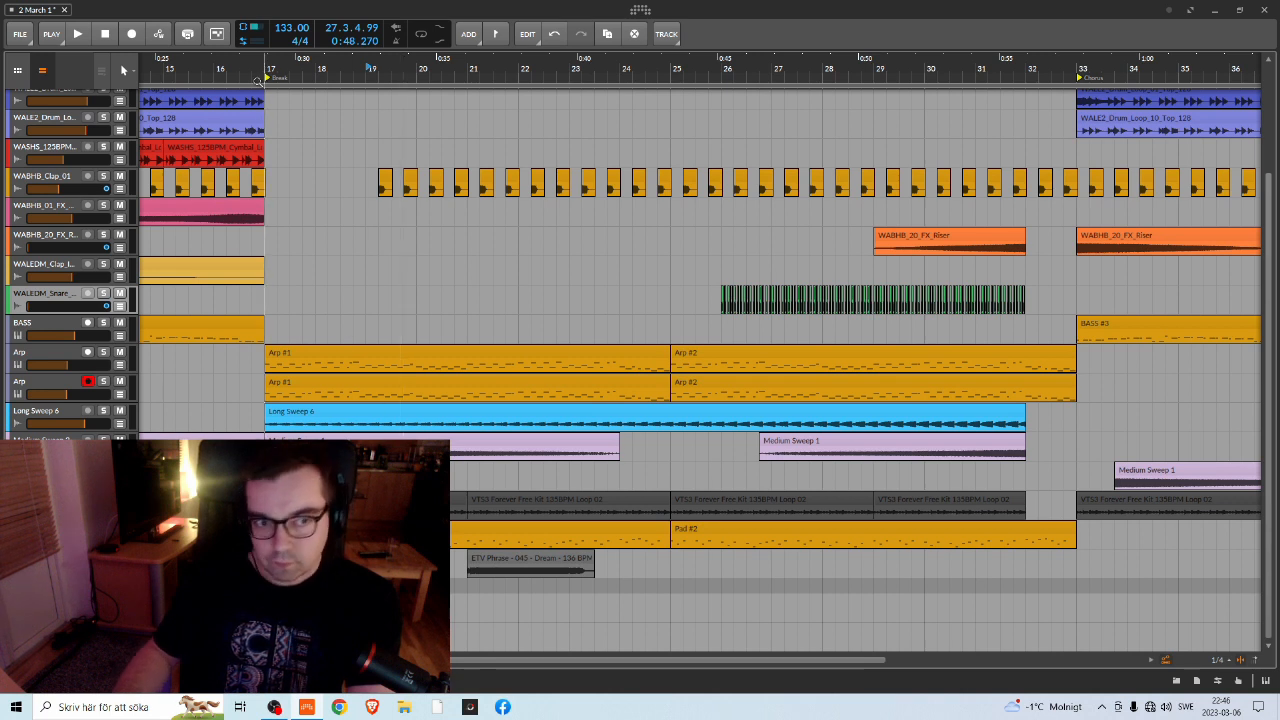
key("space")
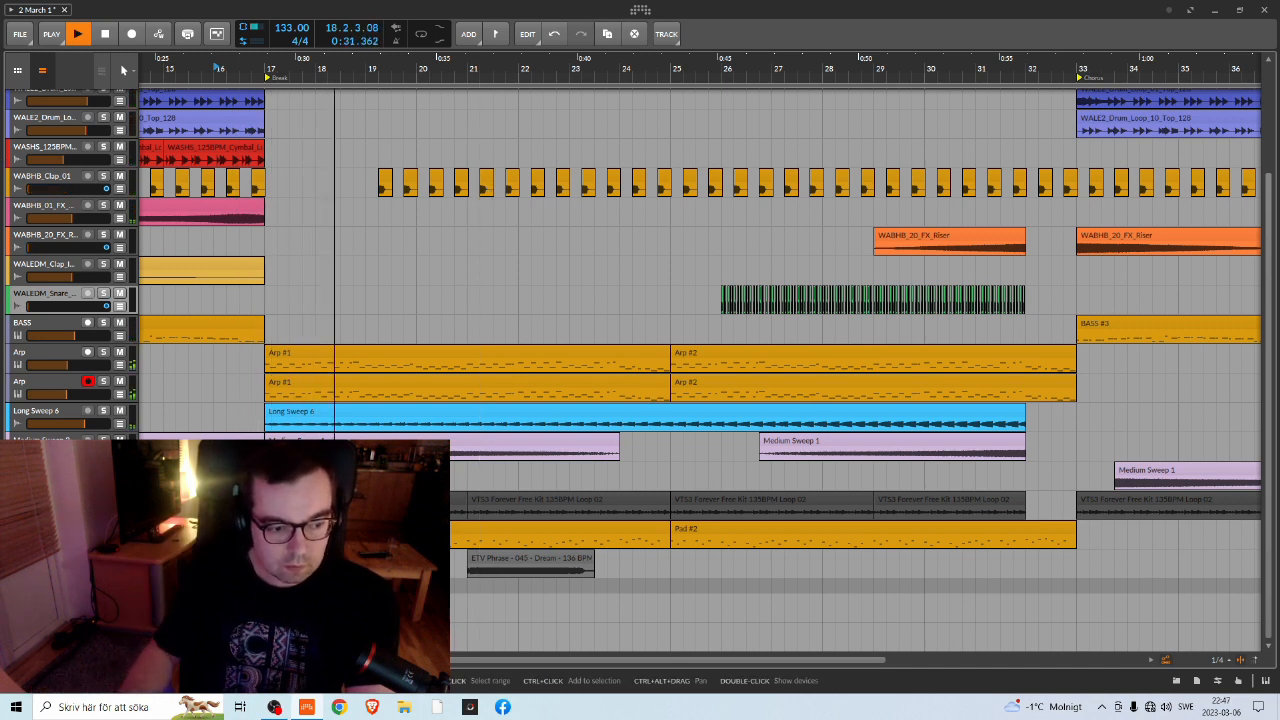
double_click(40, 381)
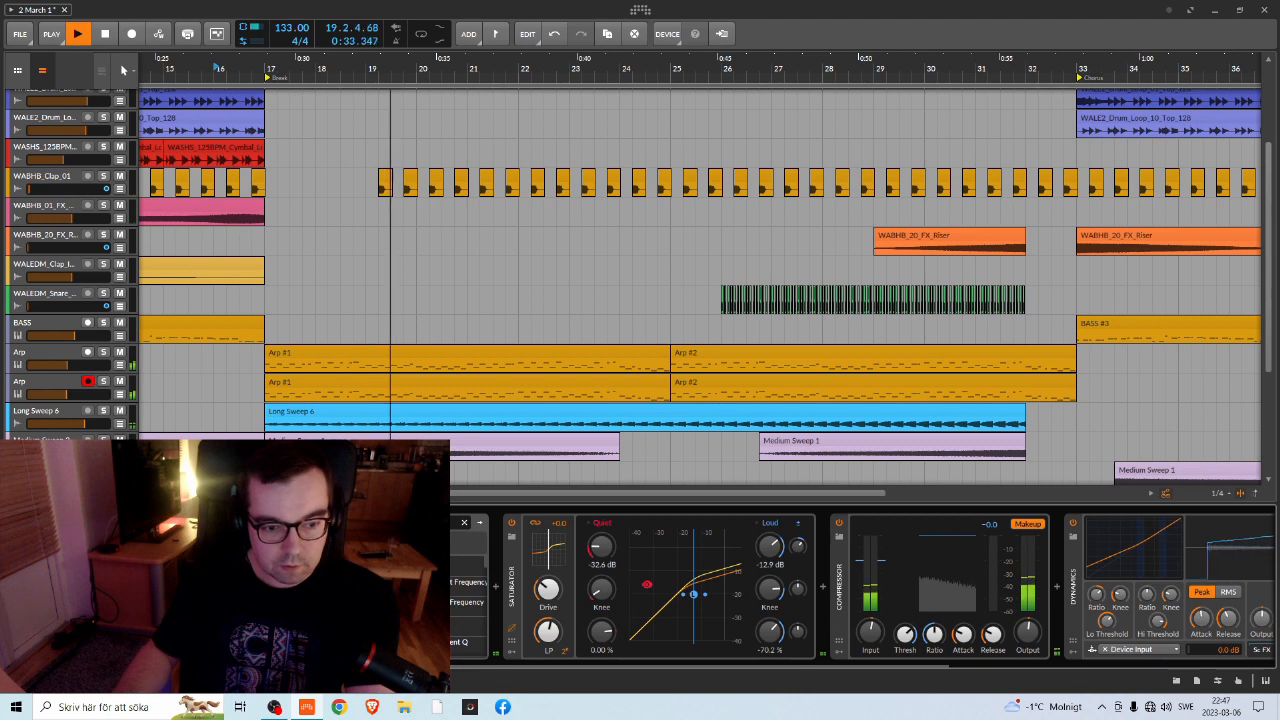
key("space")
key("space")
key("space")
scroll(700, 290, "down", 5)
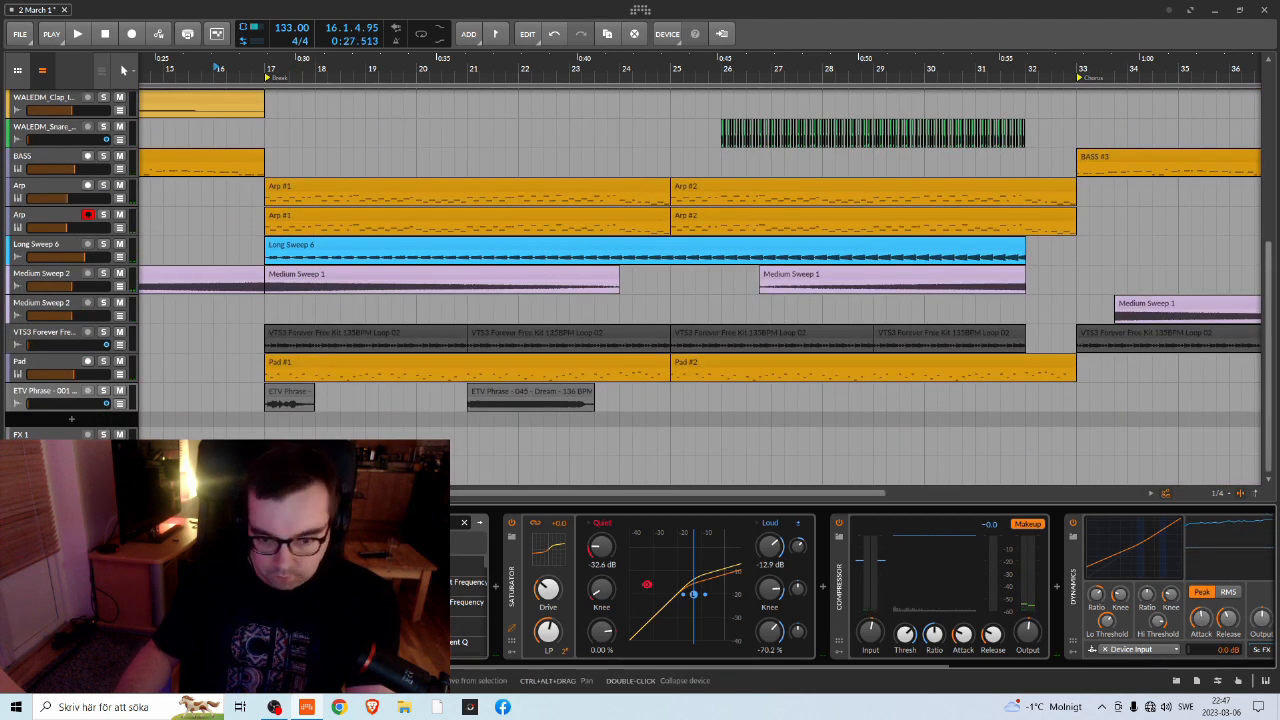
Fine-tune the Compressor's output level on the record-armed Arp track while repeatedly auditioning the start of the break from about bar 16
left_click_drag(502, 665, 615, 652)
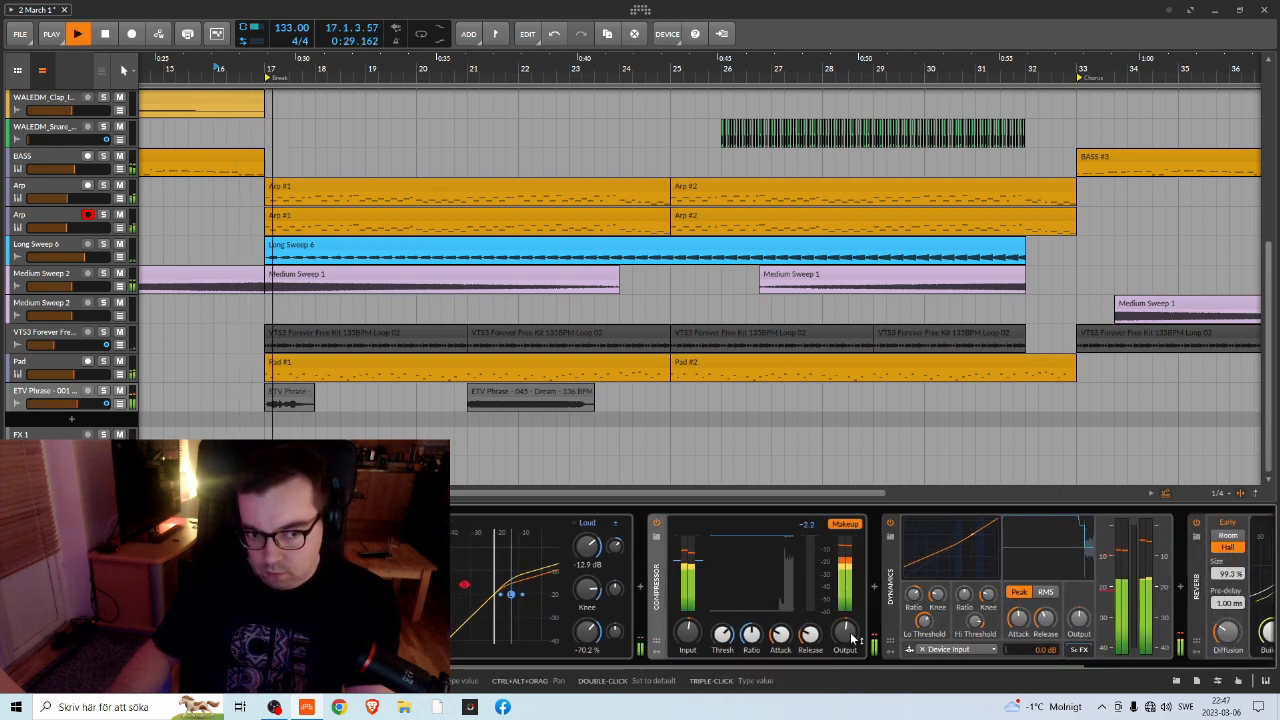
left_click_drag(851, 634, 851, 632)
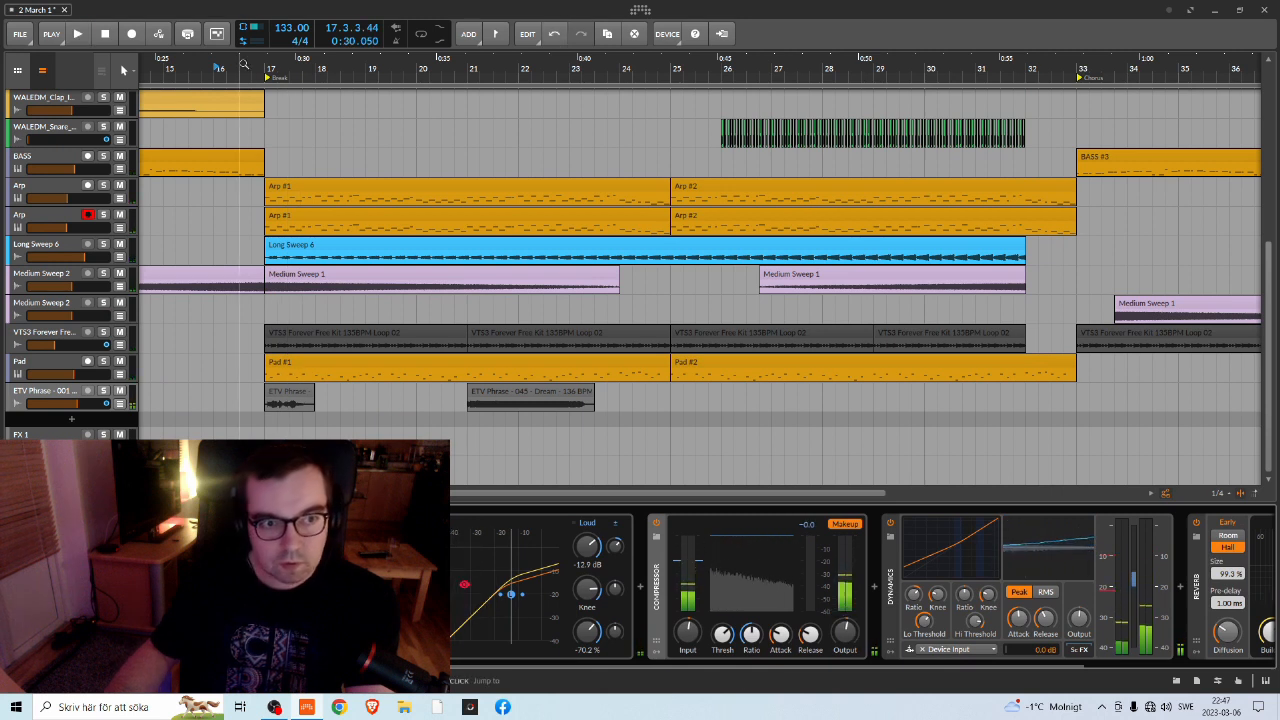
left_click(240, 78)
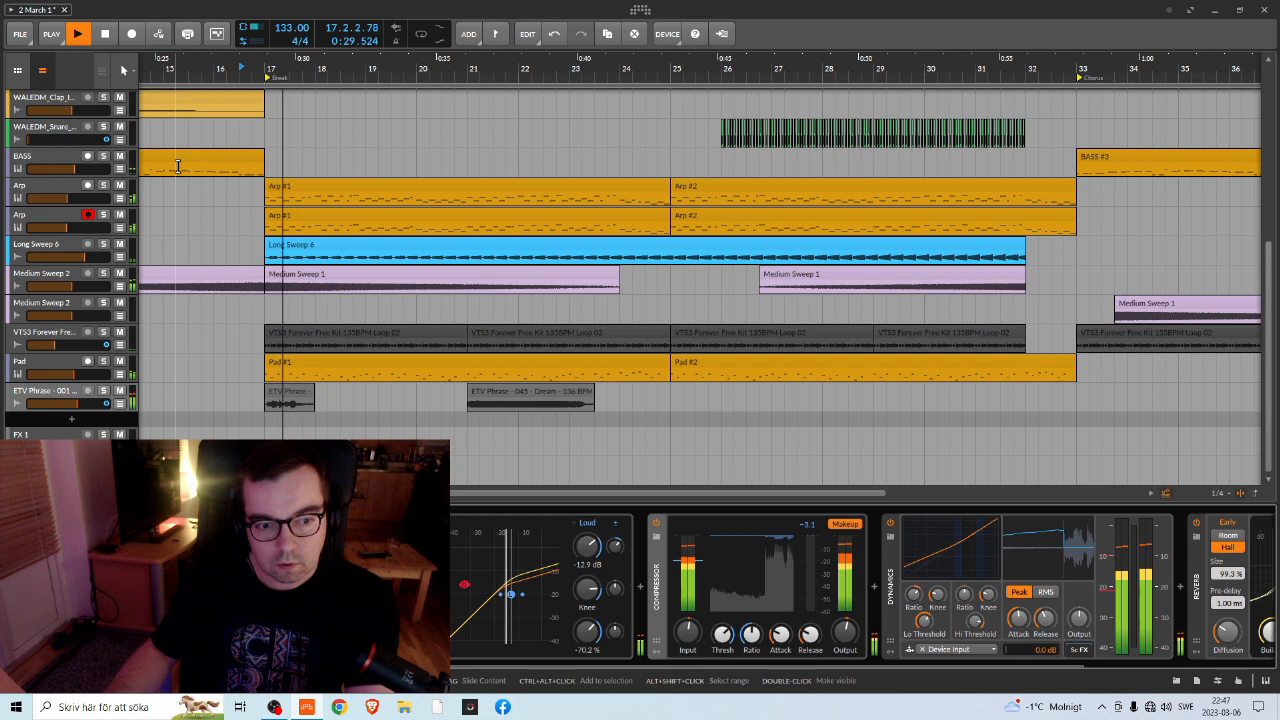
key("space")
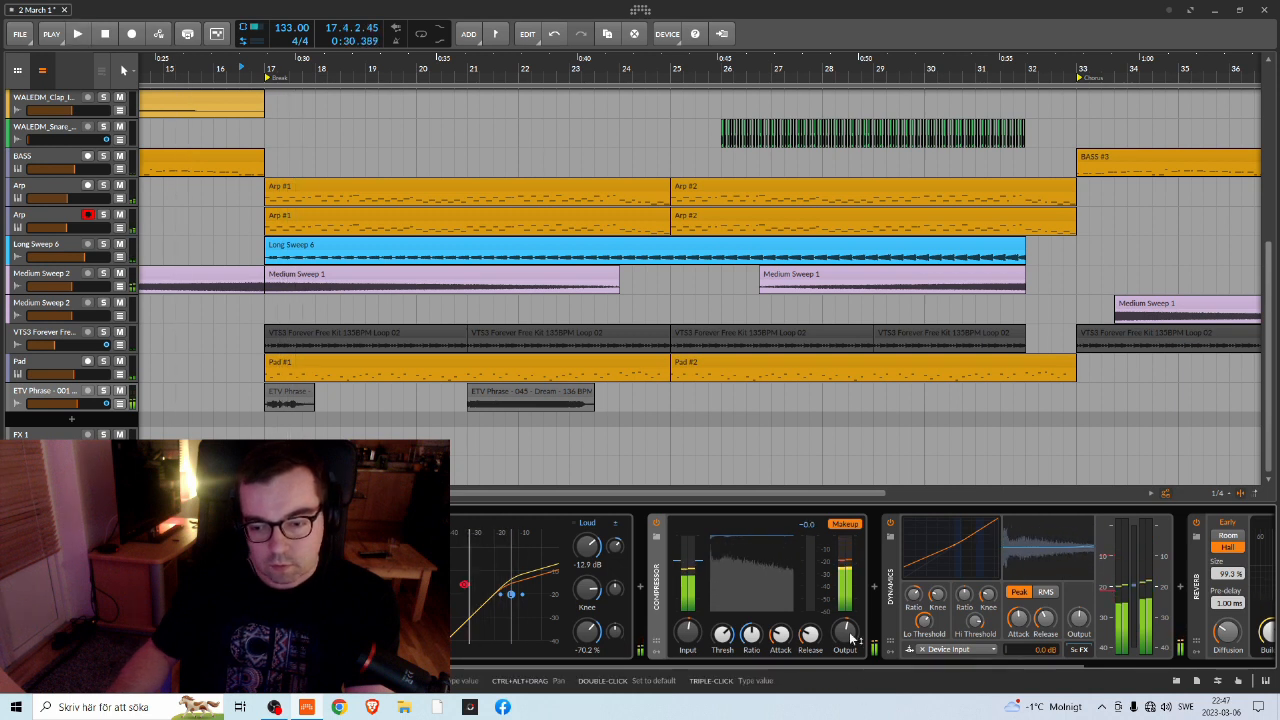
key("space")
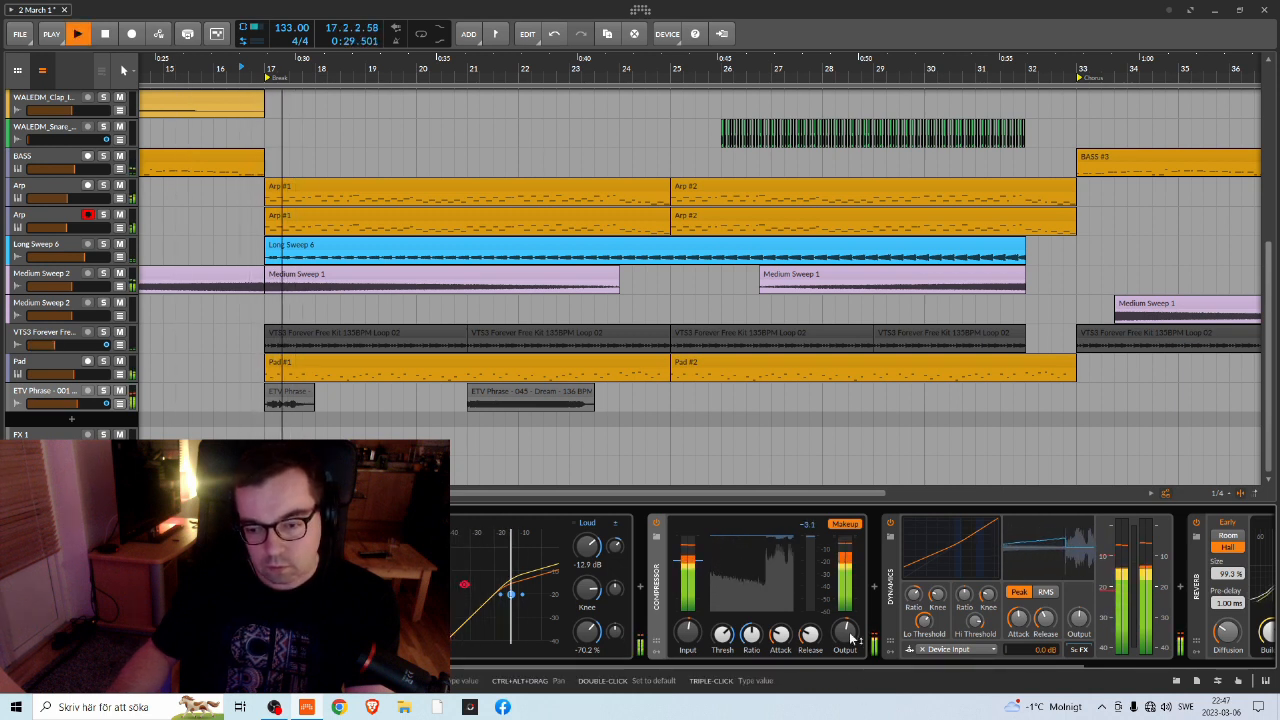
key("space")
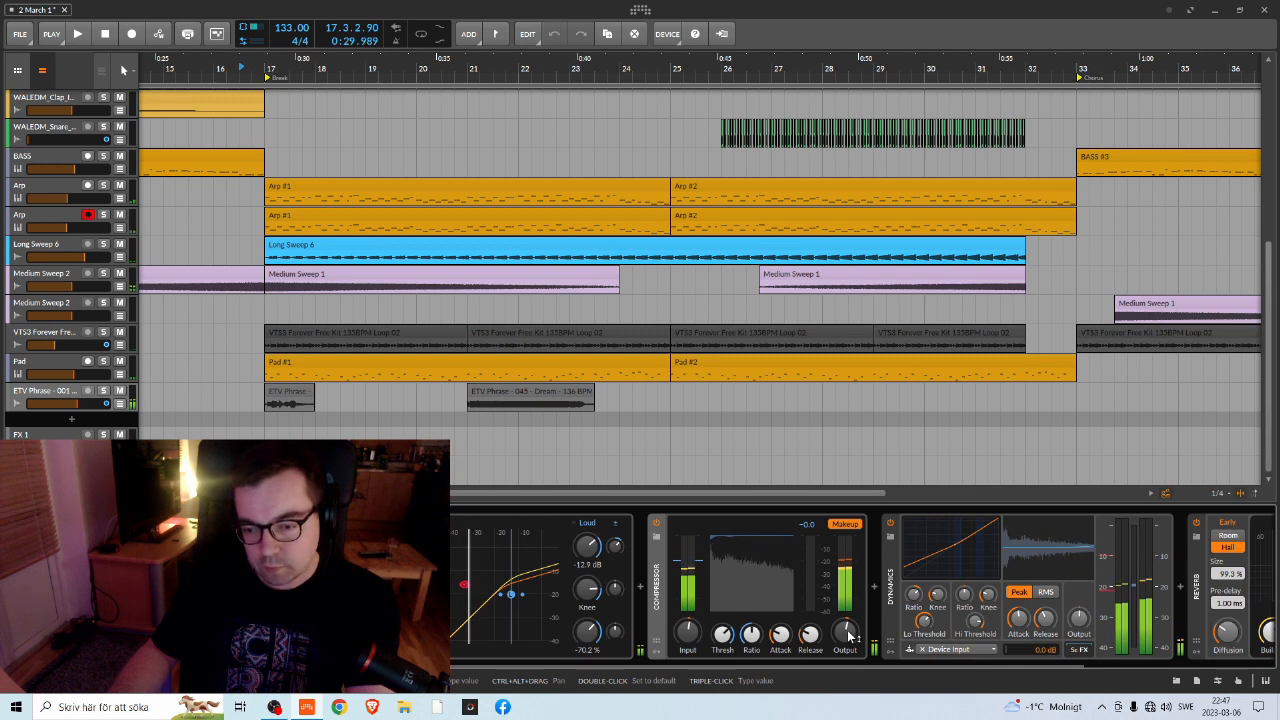
key("space")
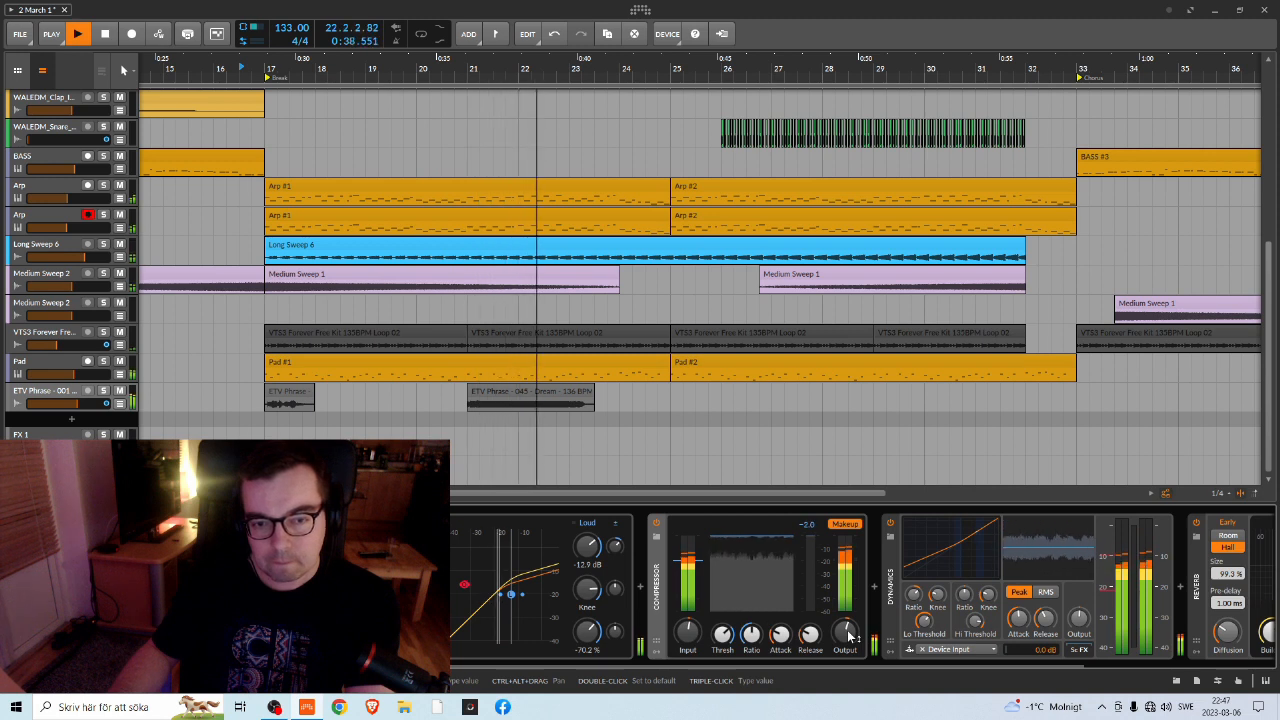
key("space")
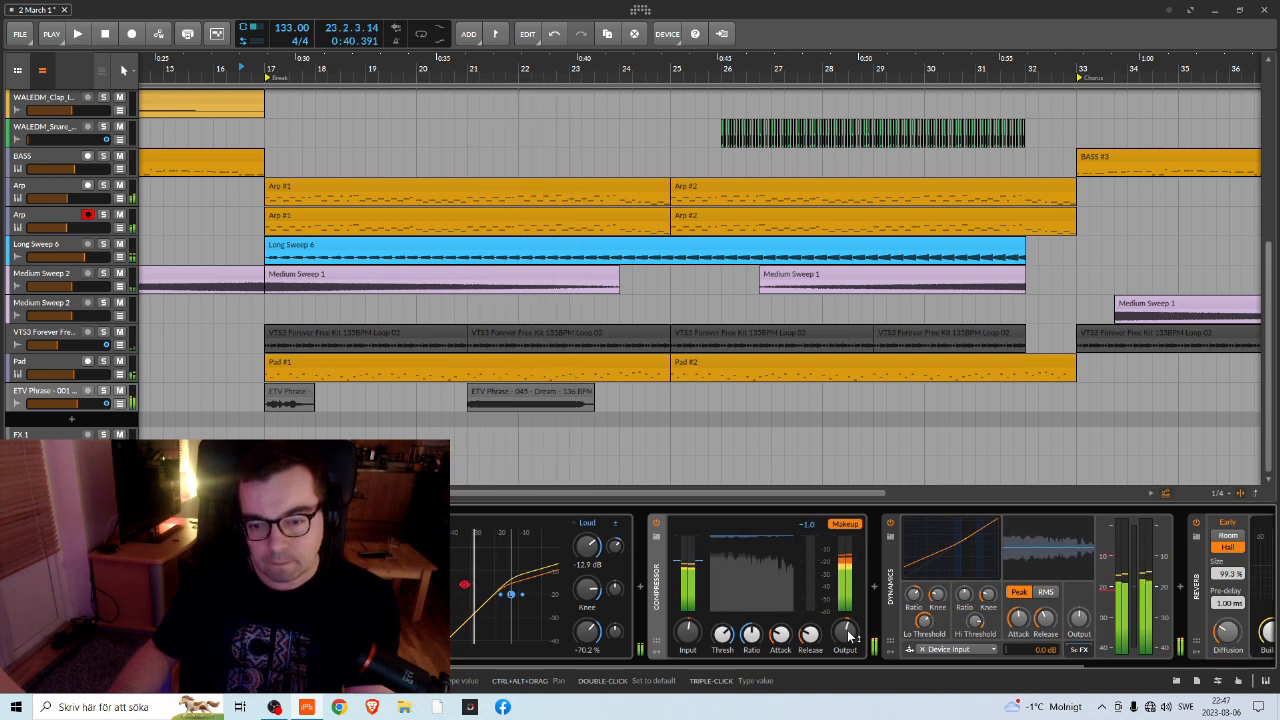
left_click_drag(848, 636, 848, 639)
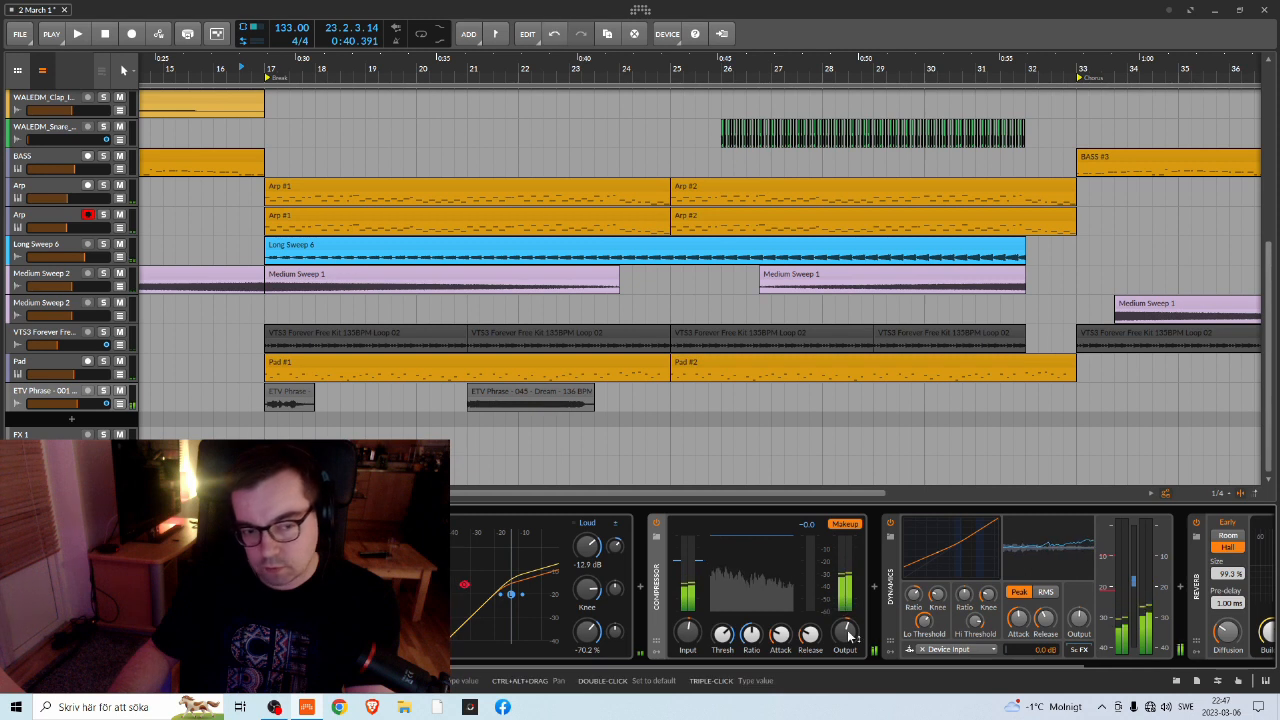
key("space")
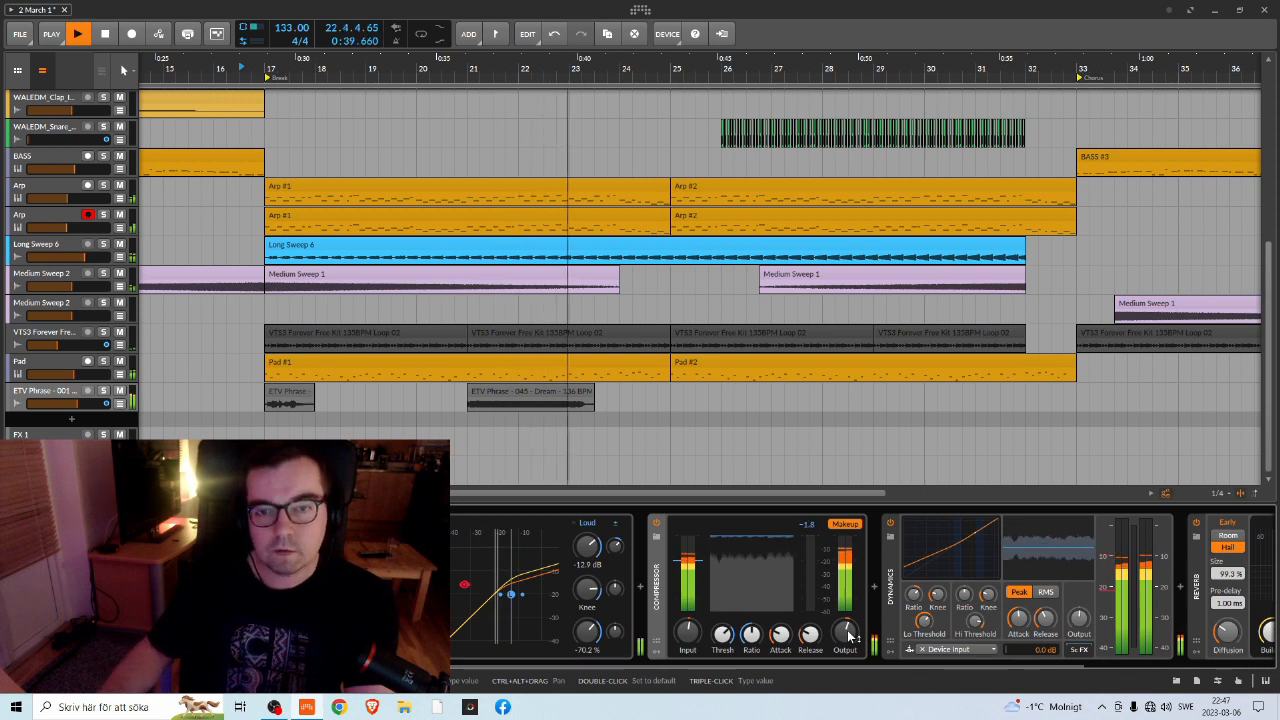
Extend the snare roll on the WALEDM_Snare track backwards from bar 26 to start at bar 25
left_click_drag(722, 68, 609, 92)
key("space")
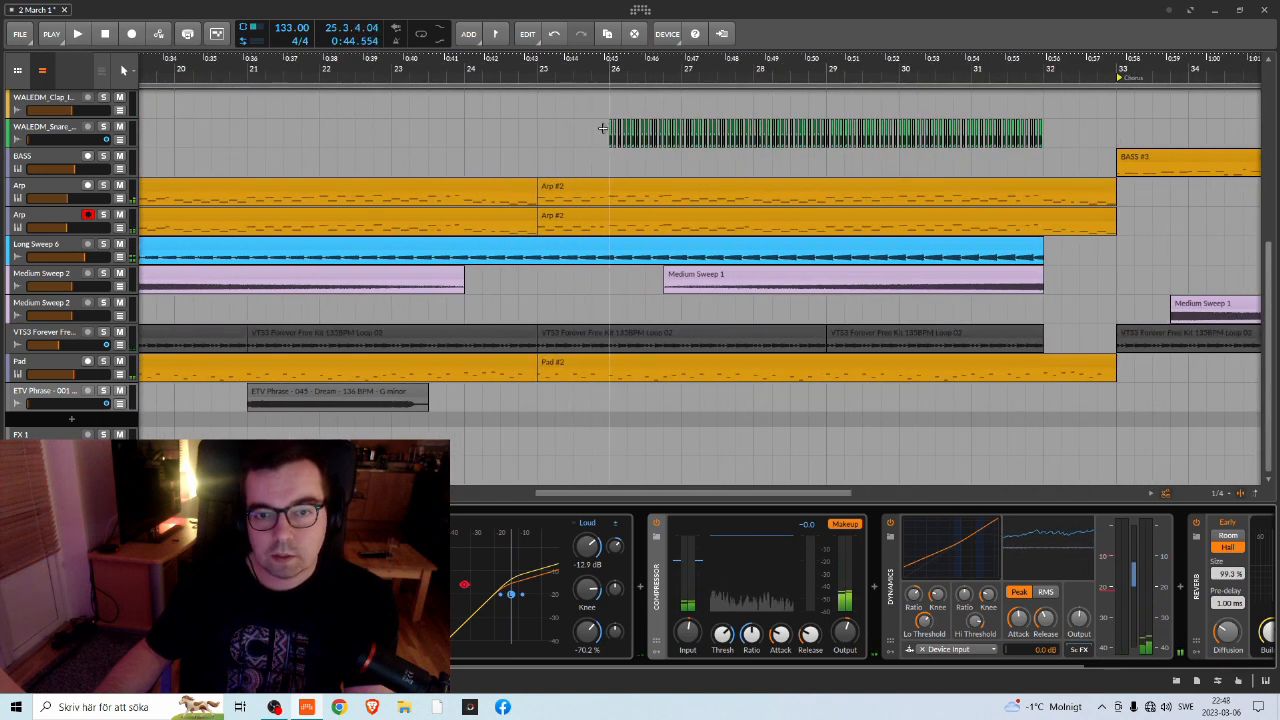
left_click(634, 126)
left_click_drag(680, 134, 681, 134)
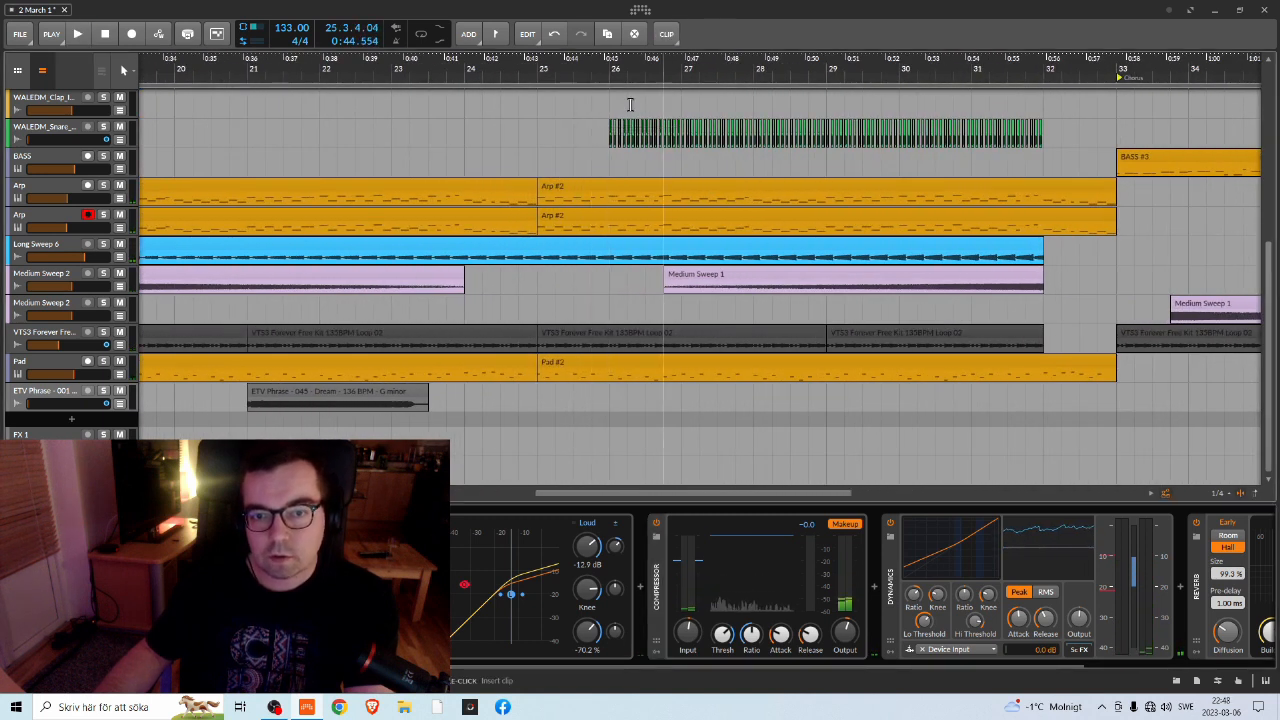
left_click_drag(591, 67, 647, 92)
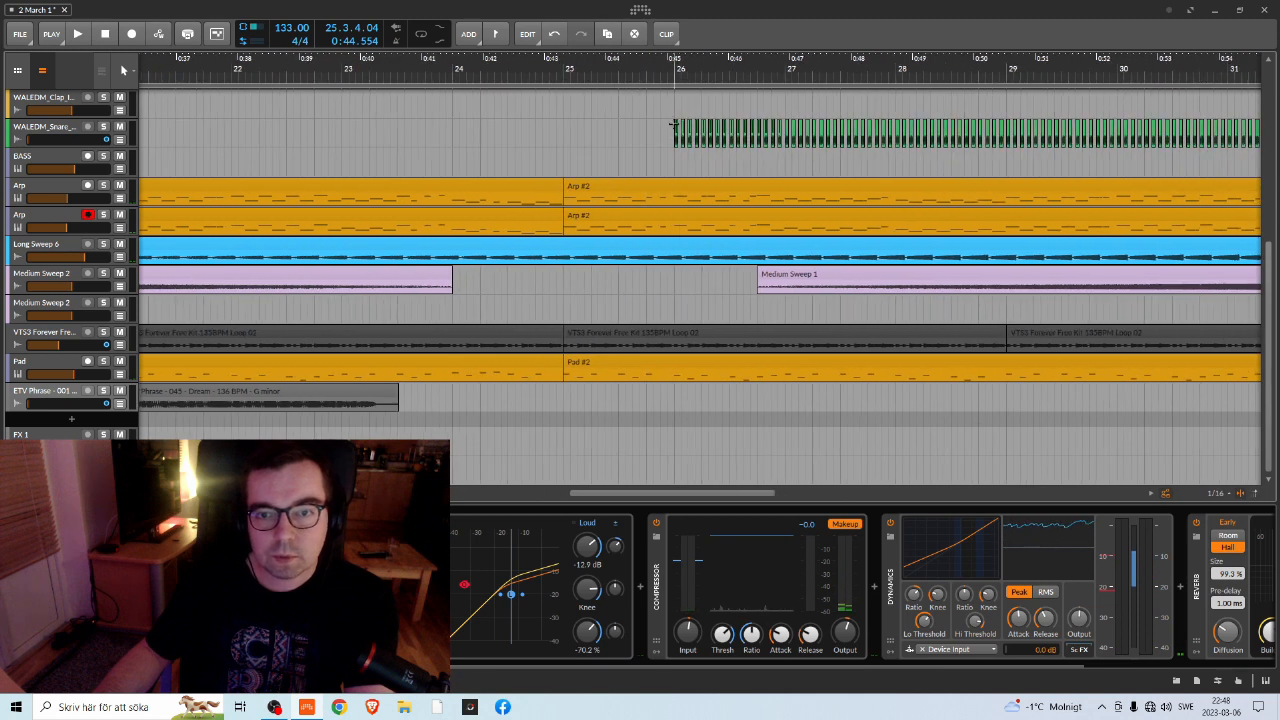
left_click_drag(651, 123, 569, 131)
Play the break into the chorus at bar 33 to audition the longer snare roll, and save the project
left_click_drag(570, 68, 637, 44)
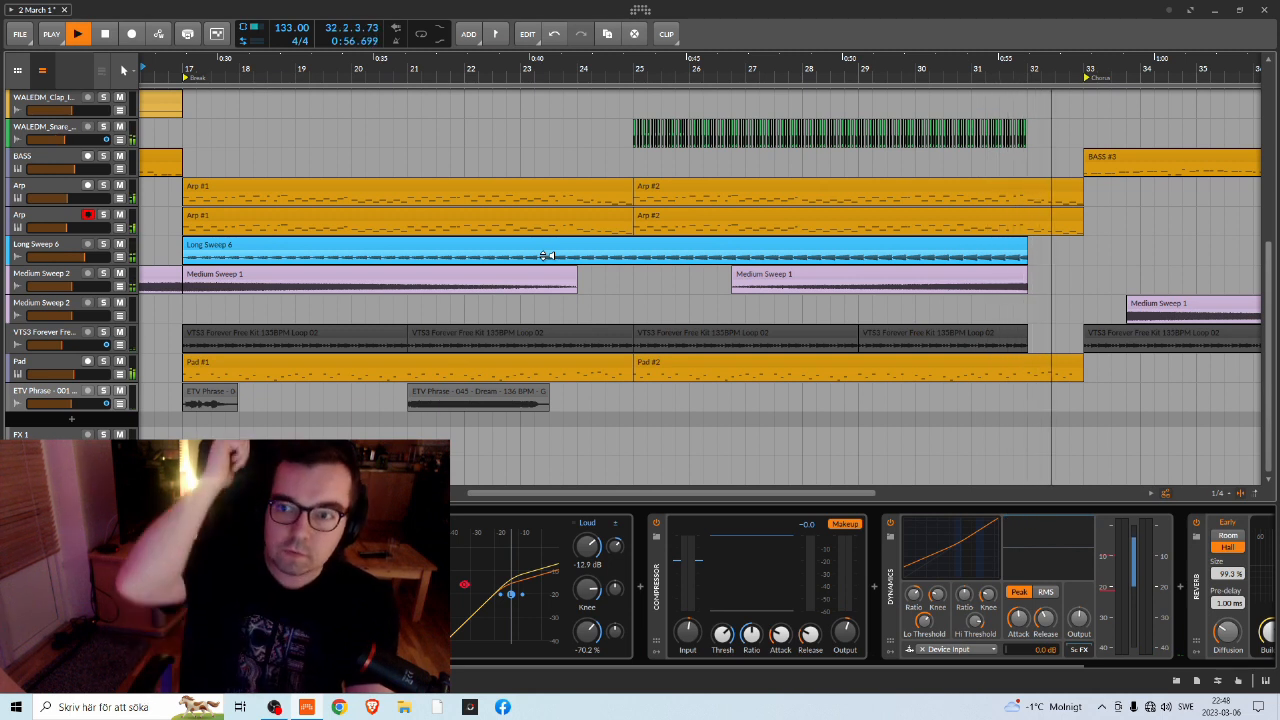
key("space")
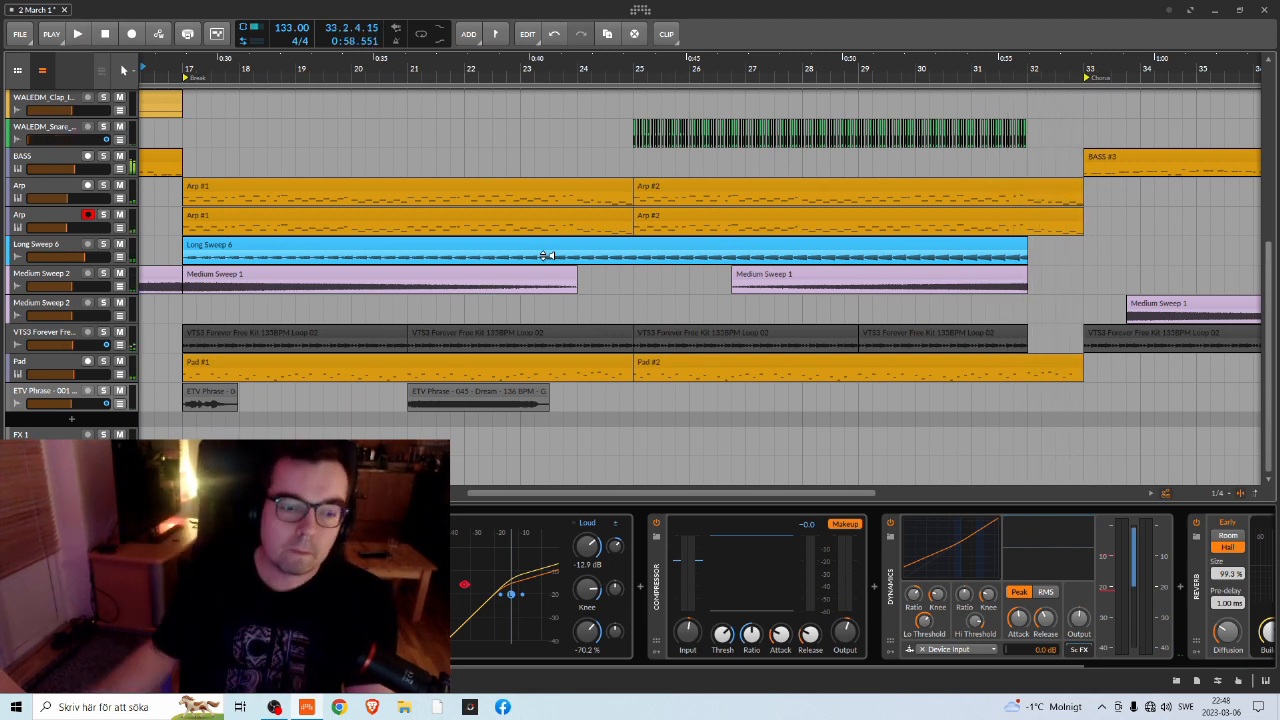
left_click(20, 34)
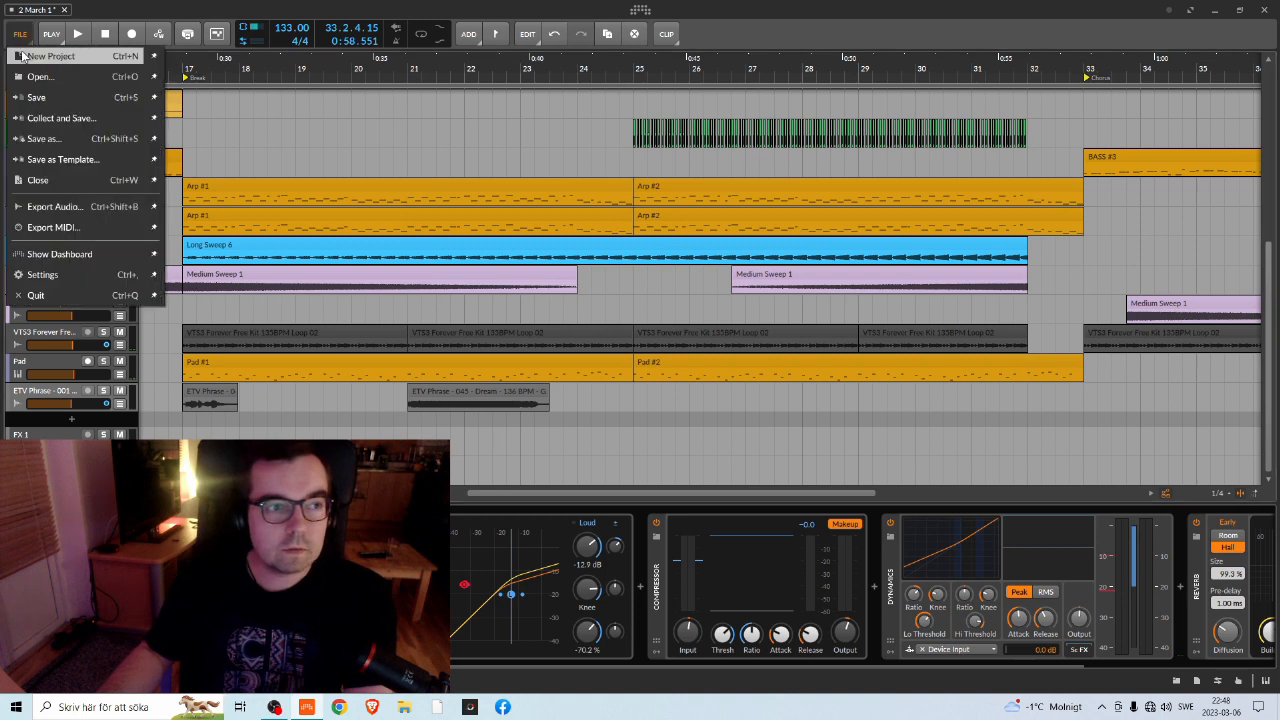
left_click(38, 97)
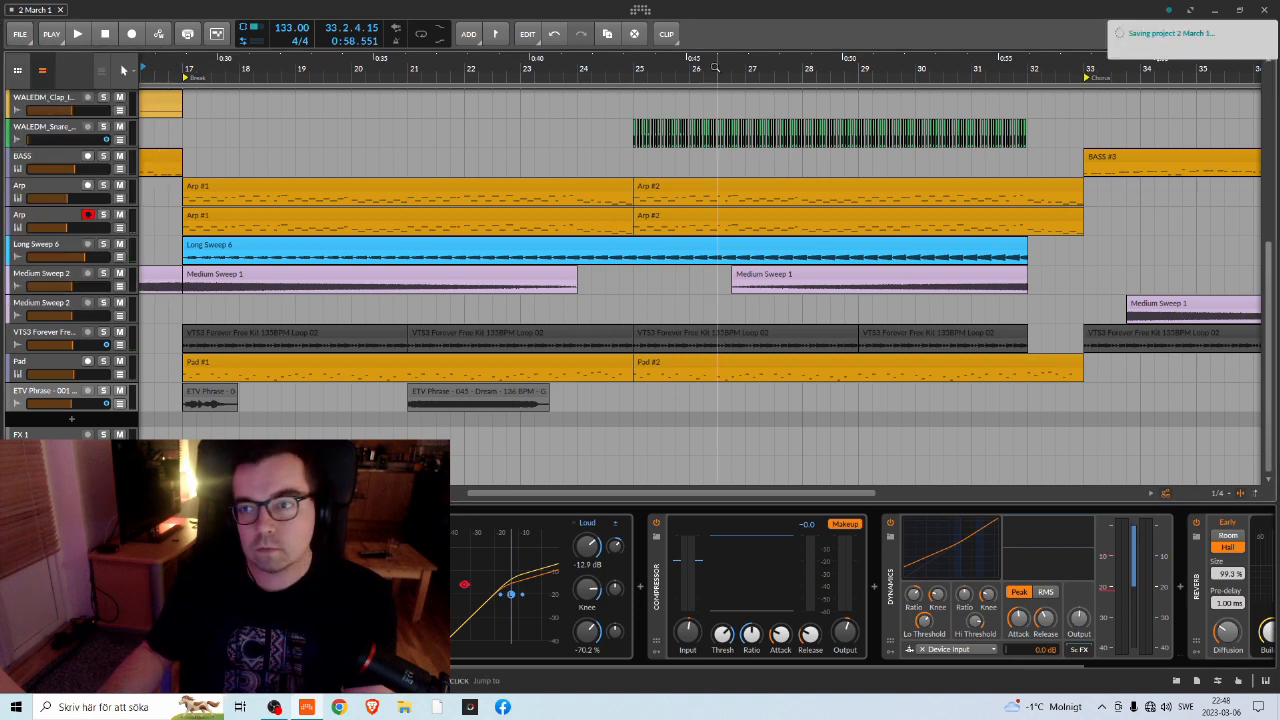
Show the volume automation lane of the WALEDM_Snare track for the snare roll between bars 25 and 33
left_click_drag(715, 67, 468, 116)
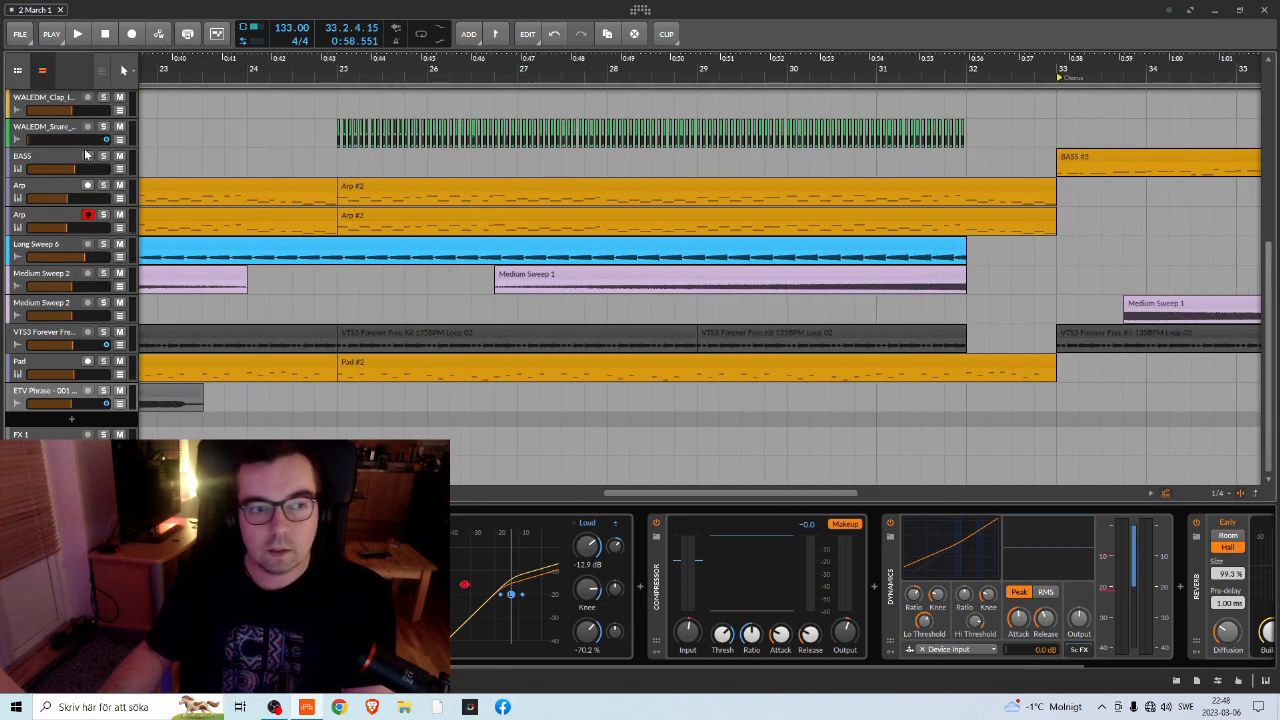
left_click(63, 127)
left_click(121, 140)
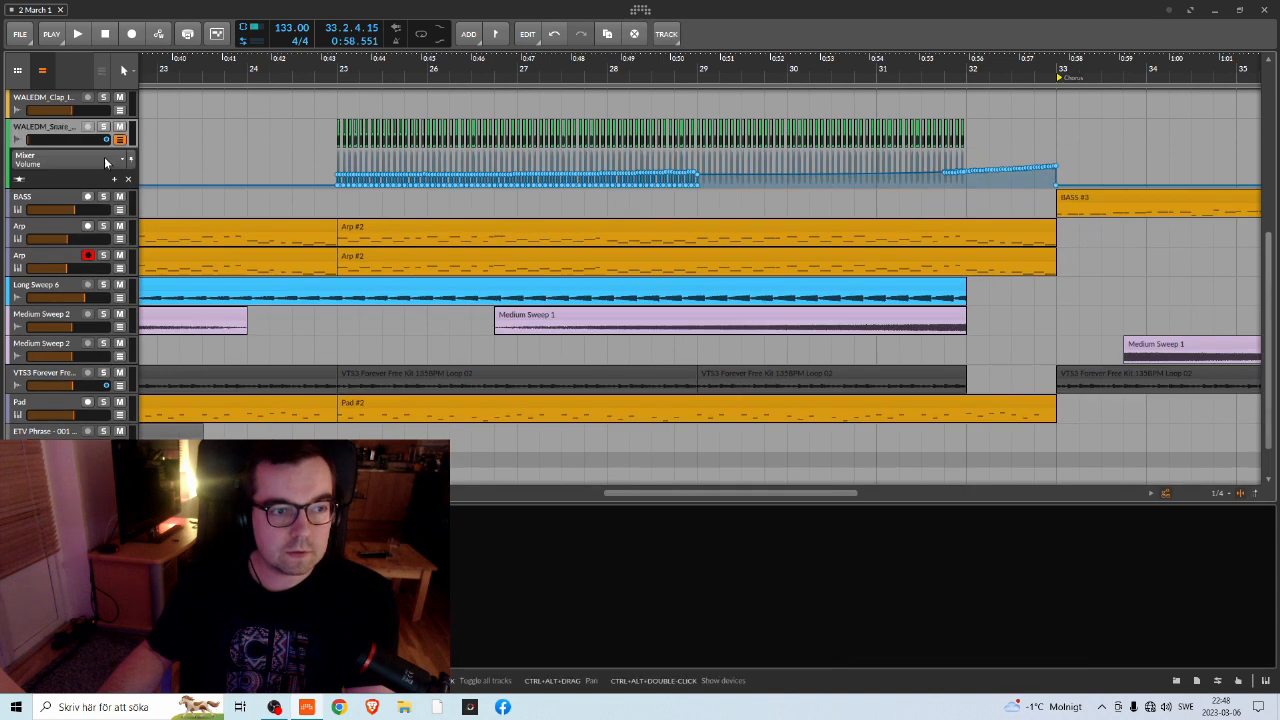
scroll(303, 229, "up", 1)
scroll(303, 229, "up", 3)
scroll(398, 193, "down", 2)
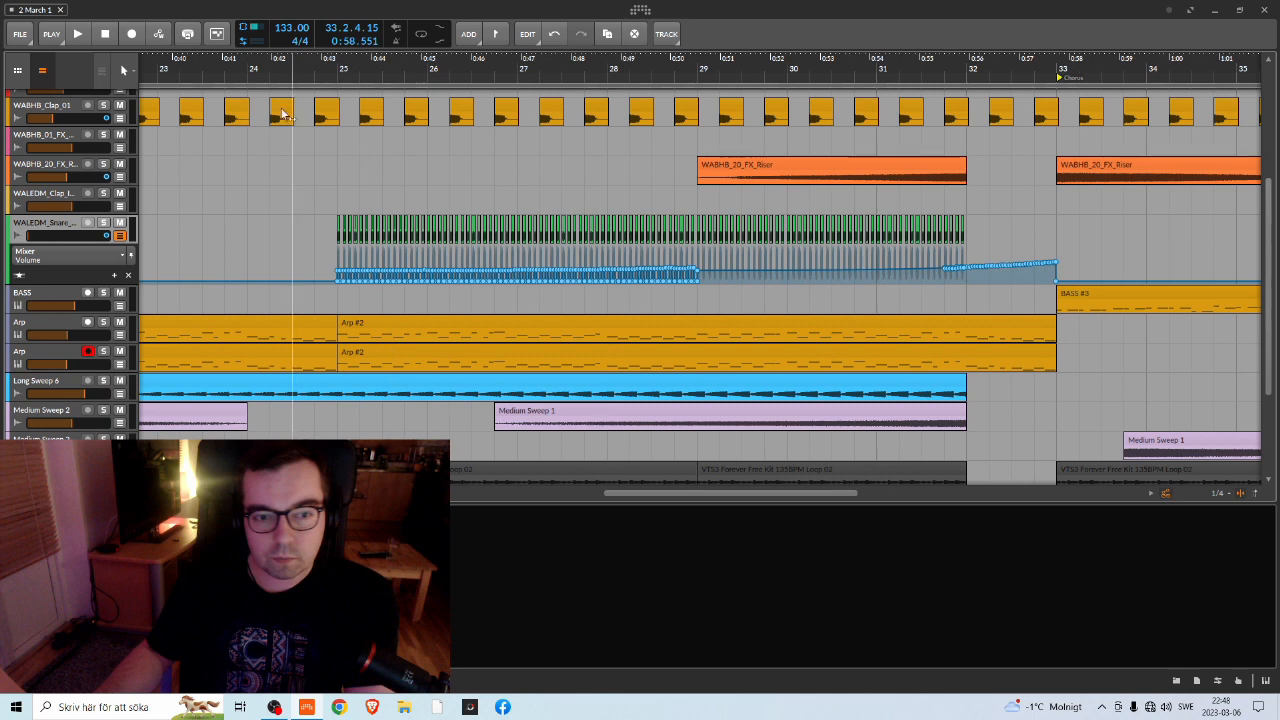
left_click_drag(404, 62, 386, 89)
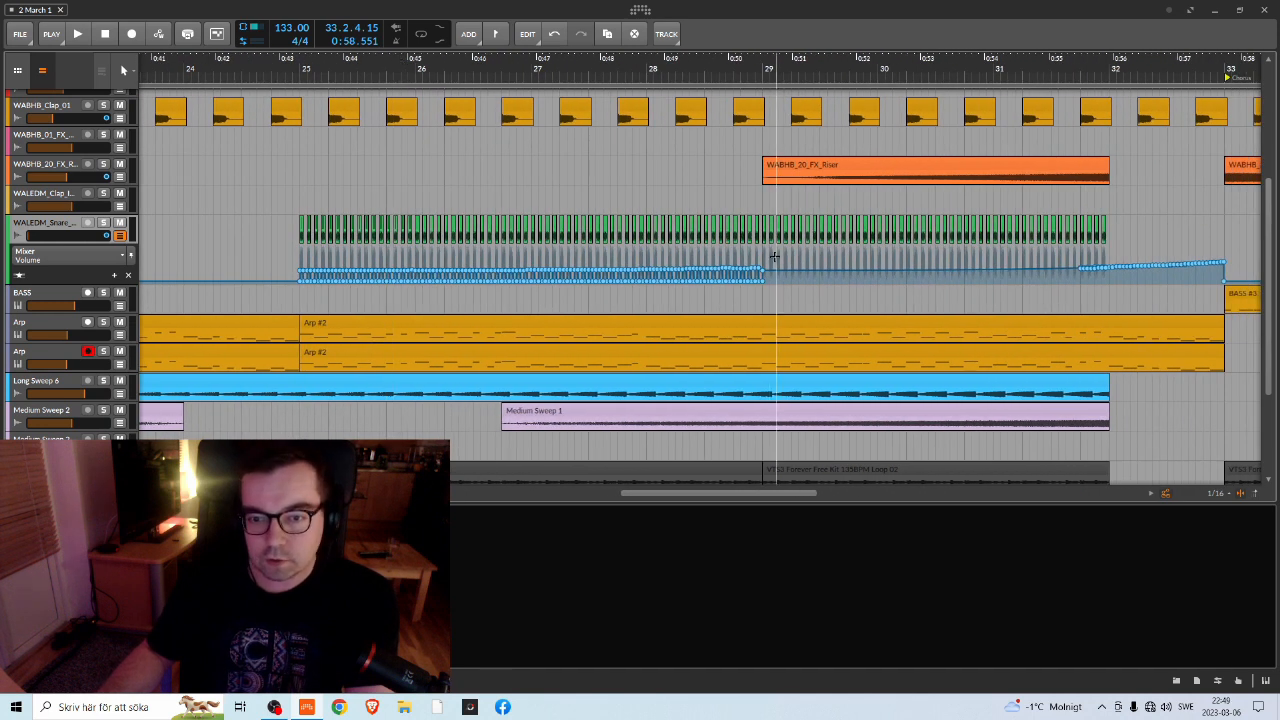
Delete the intermediate volume automation points of the snare roll, leaving one continuous ramp from bar 25 to bar 33
left_click_drag(774, 254, 301, 305)
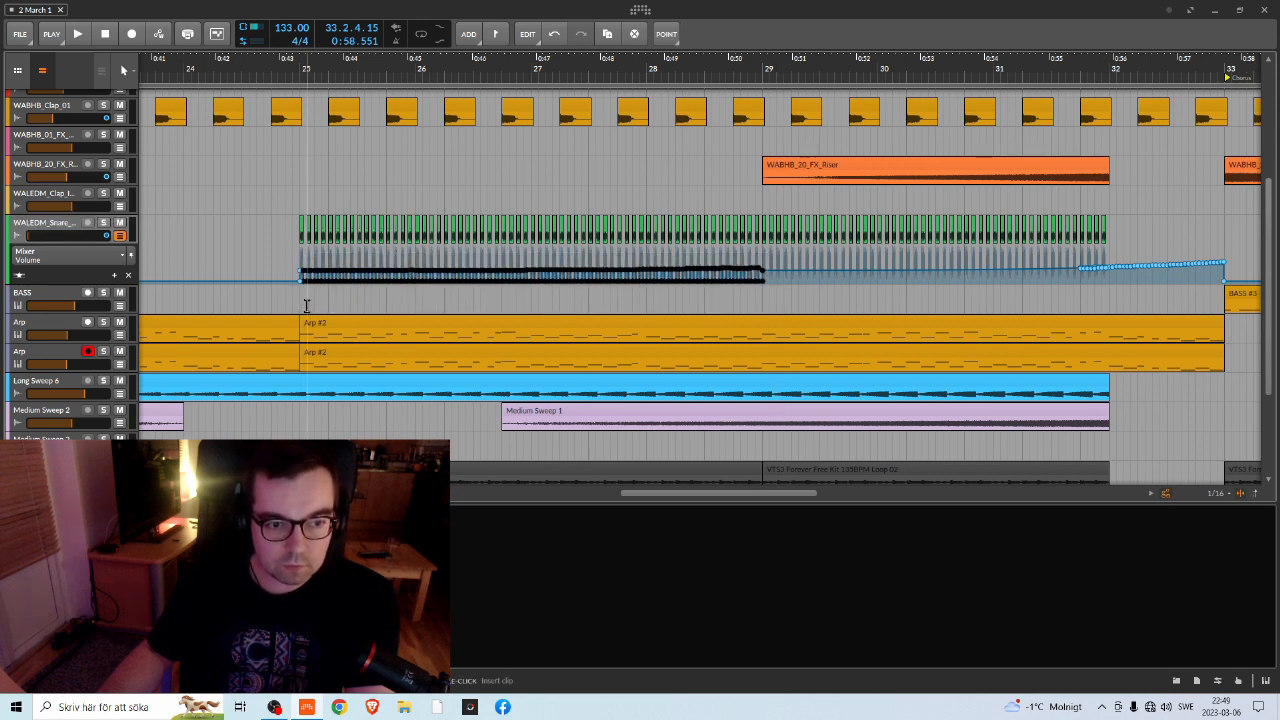
key("Delete")
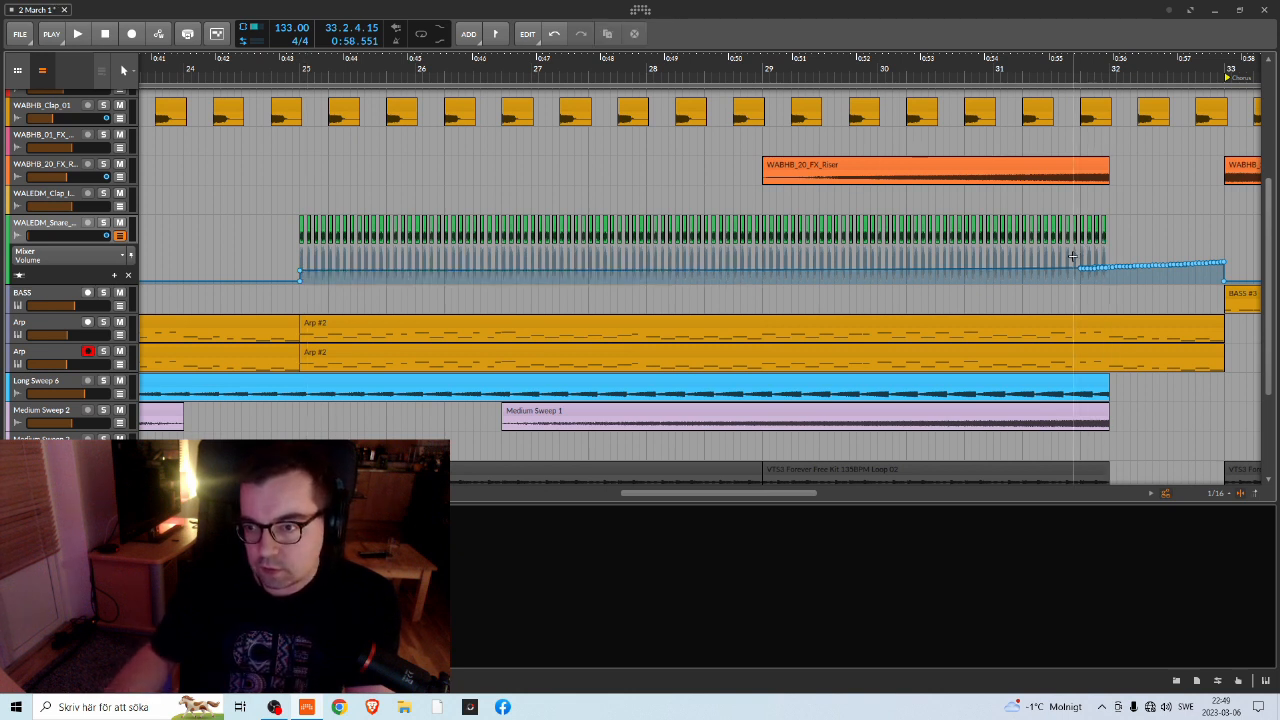
left_click_drag(1074, 258, 1095, 266)
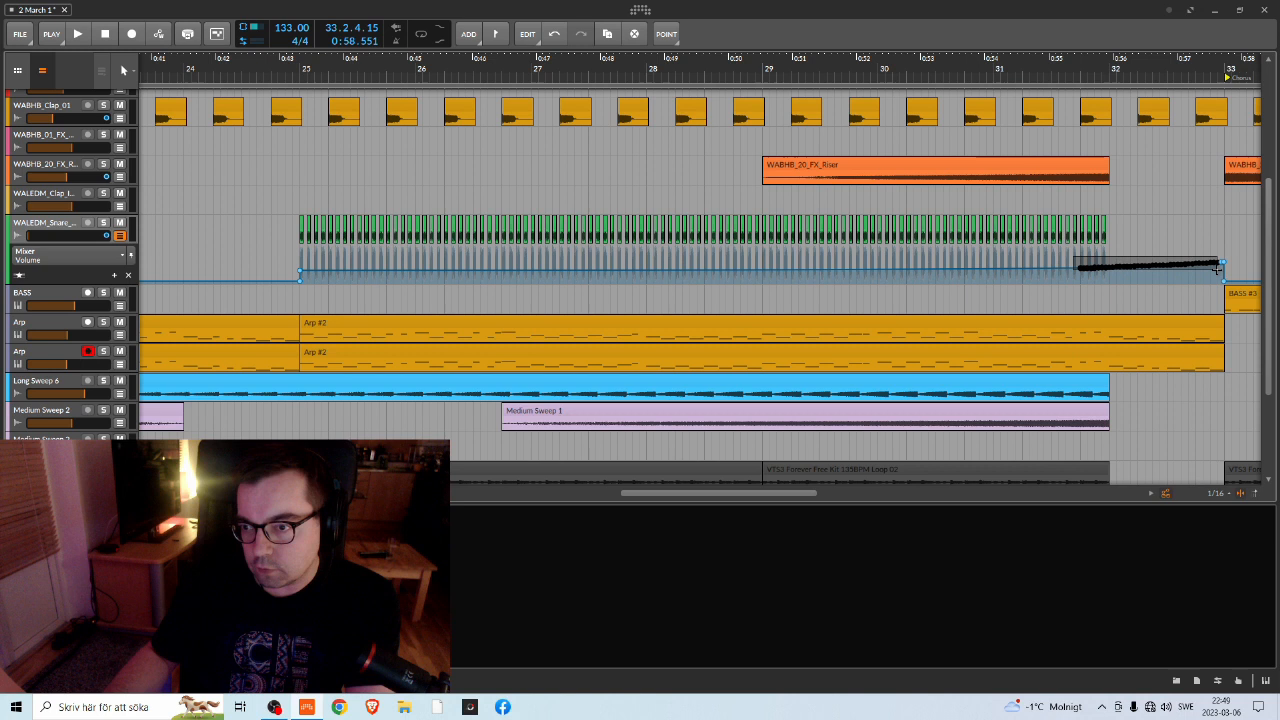
left_click_drag(1221, 266, 1222, 267)
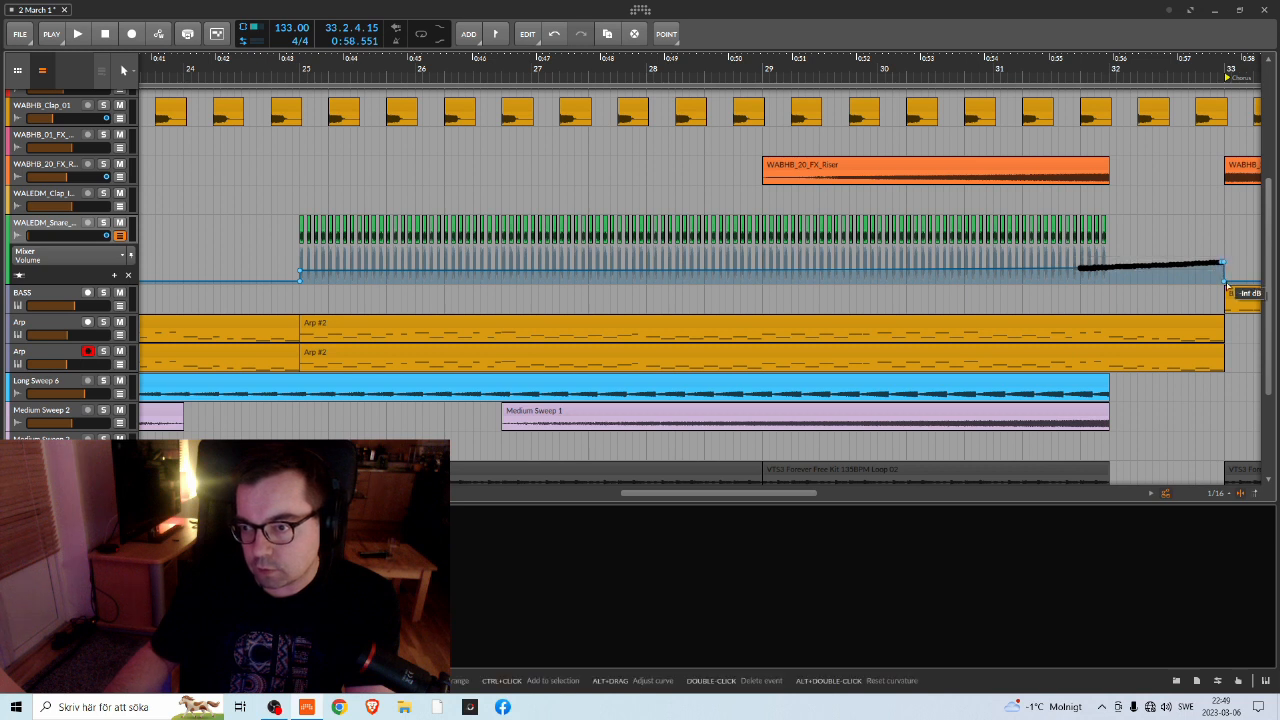
key("Delete")
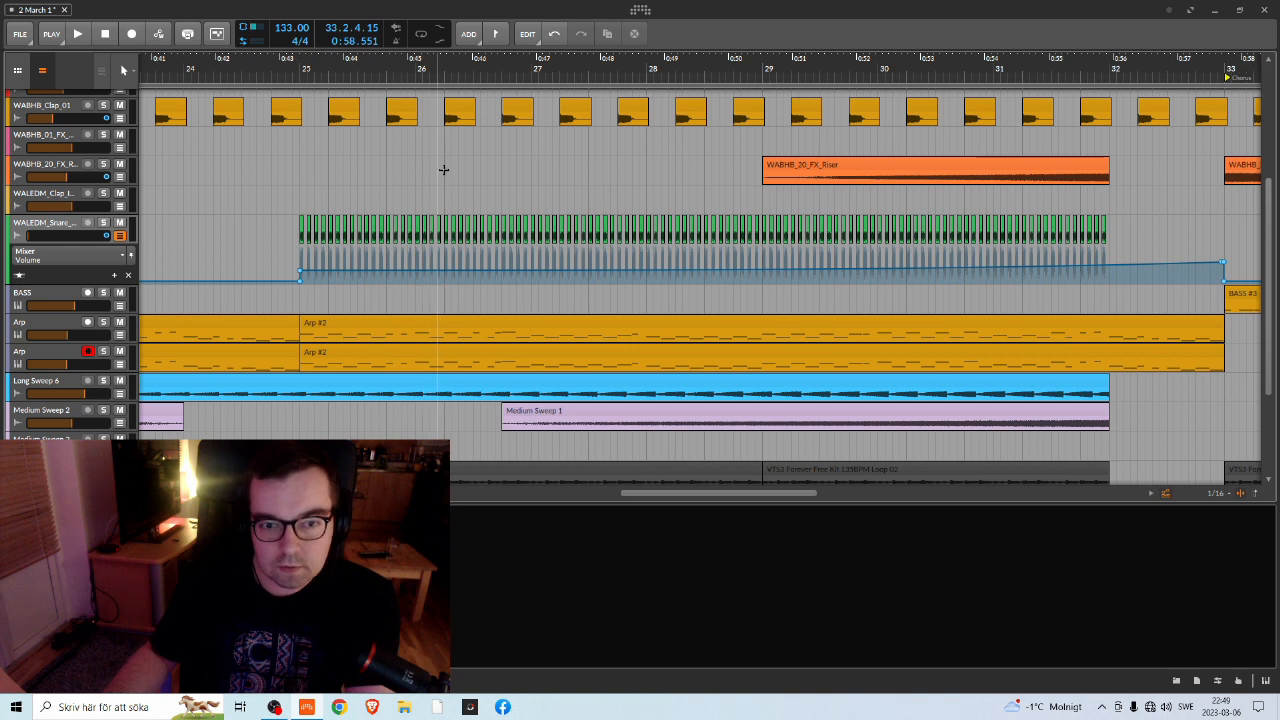
Lower the ramp's starting volume point at bar 25 to -36.5 dB and audition the snare roll from bar 24
left_click(300, 273)
left_click_drag(300, 270, 300, 274)
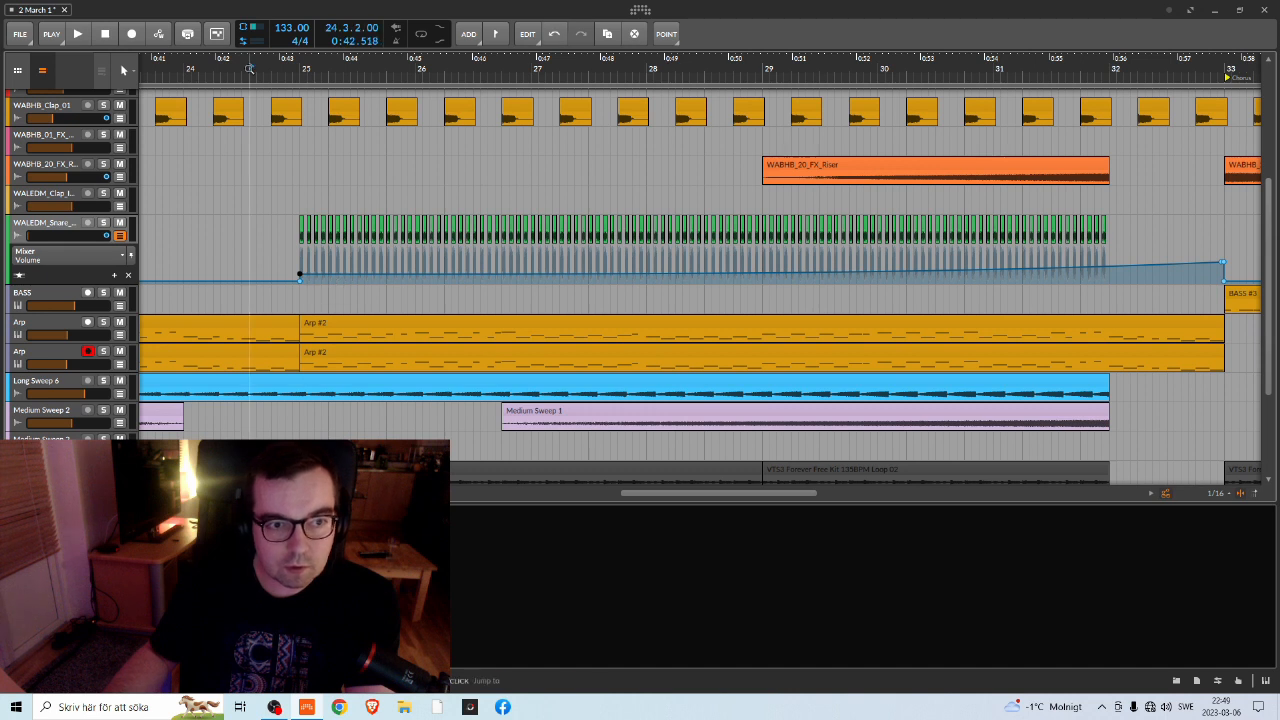
key("space")
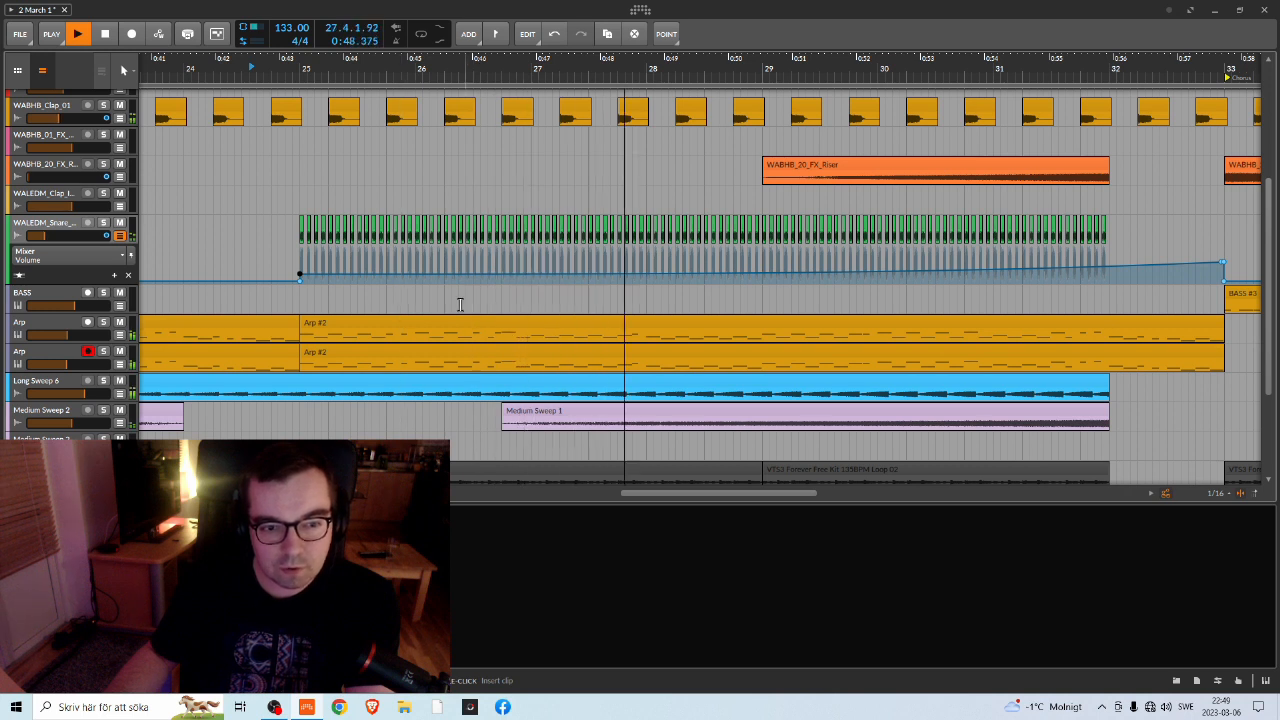
Raise the ramp's starting volume point at bar 25 slightly and play the snare roll from bar 24 to bar 32
mouse_move(301, 276)
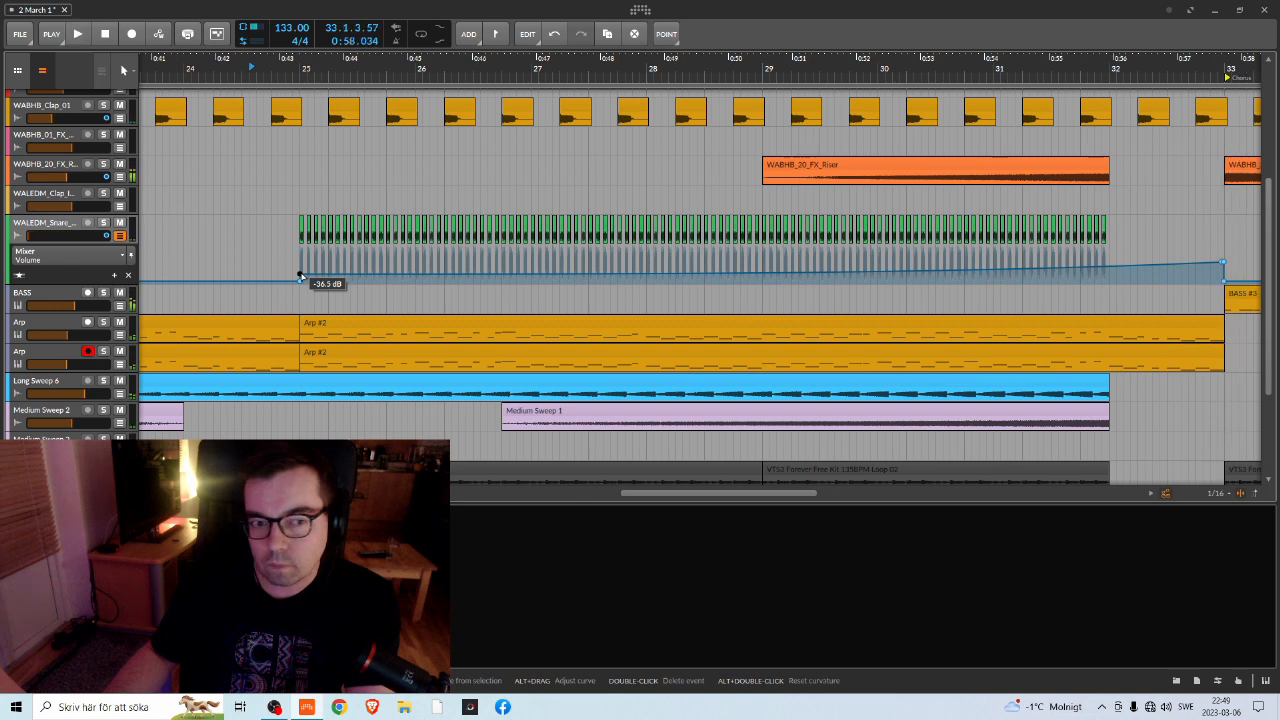
left_click(300, 275)
left_click_drag(300, 274, 300, 273)
key("space")
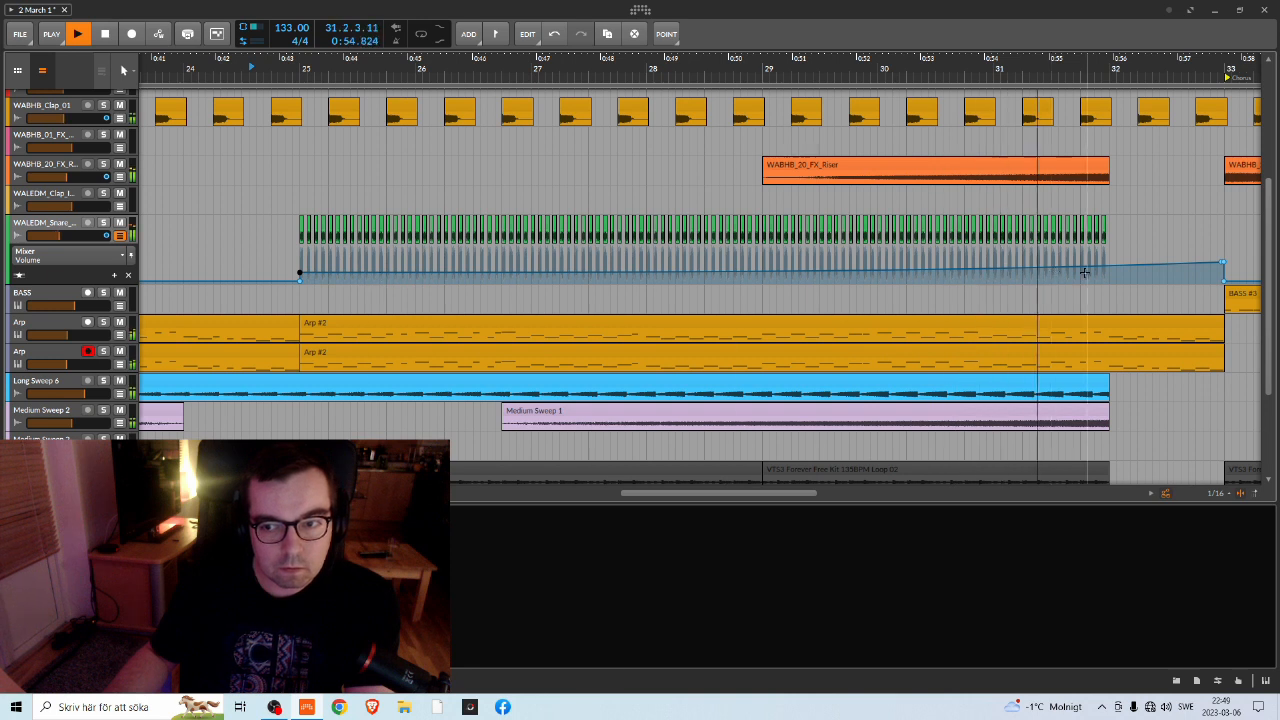
key("space")
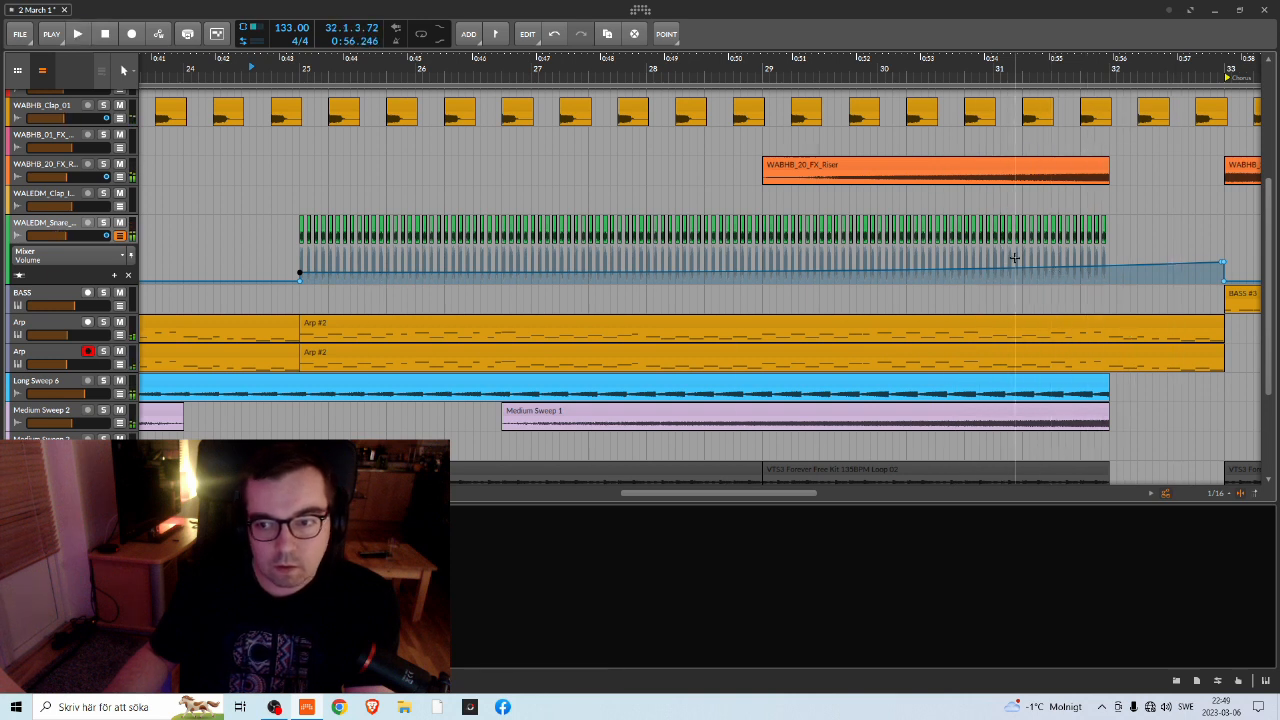
Raise the snare volume ramp's ending point at bar 33 to -3.8 dB and play the roll from bar 30
mouse_move(1222, 263)
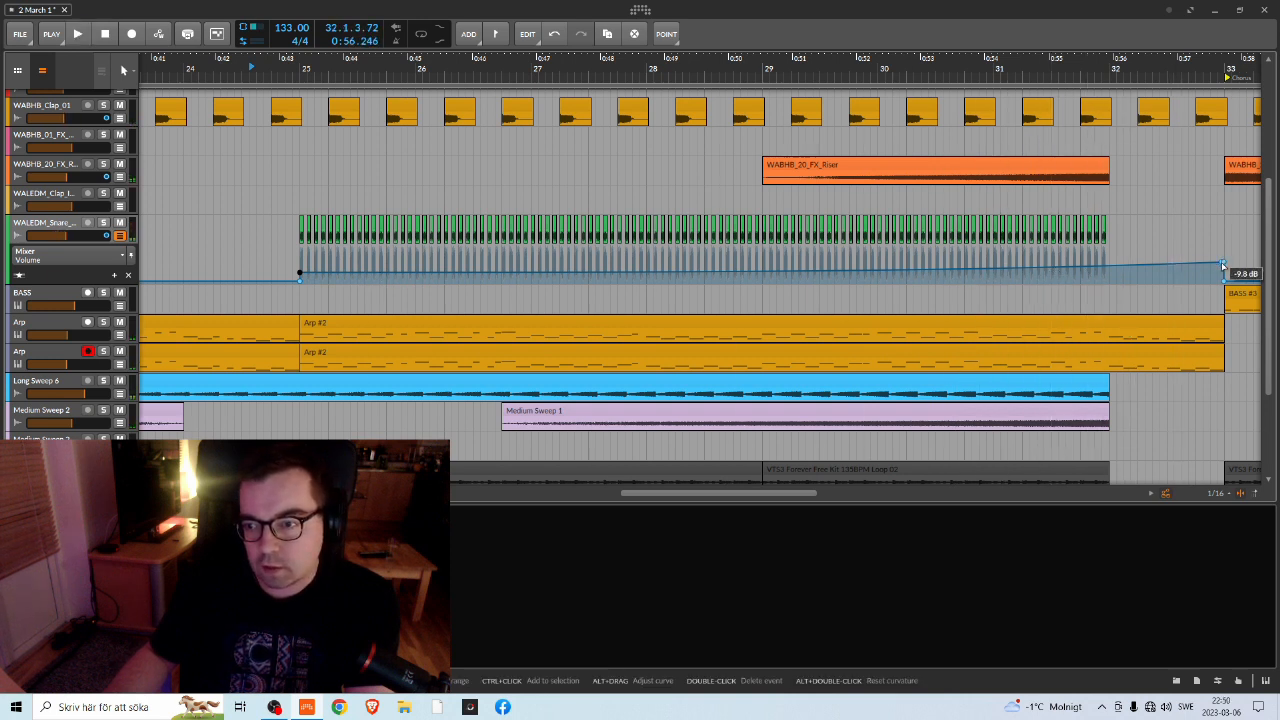
left_click(1223, 263)
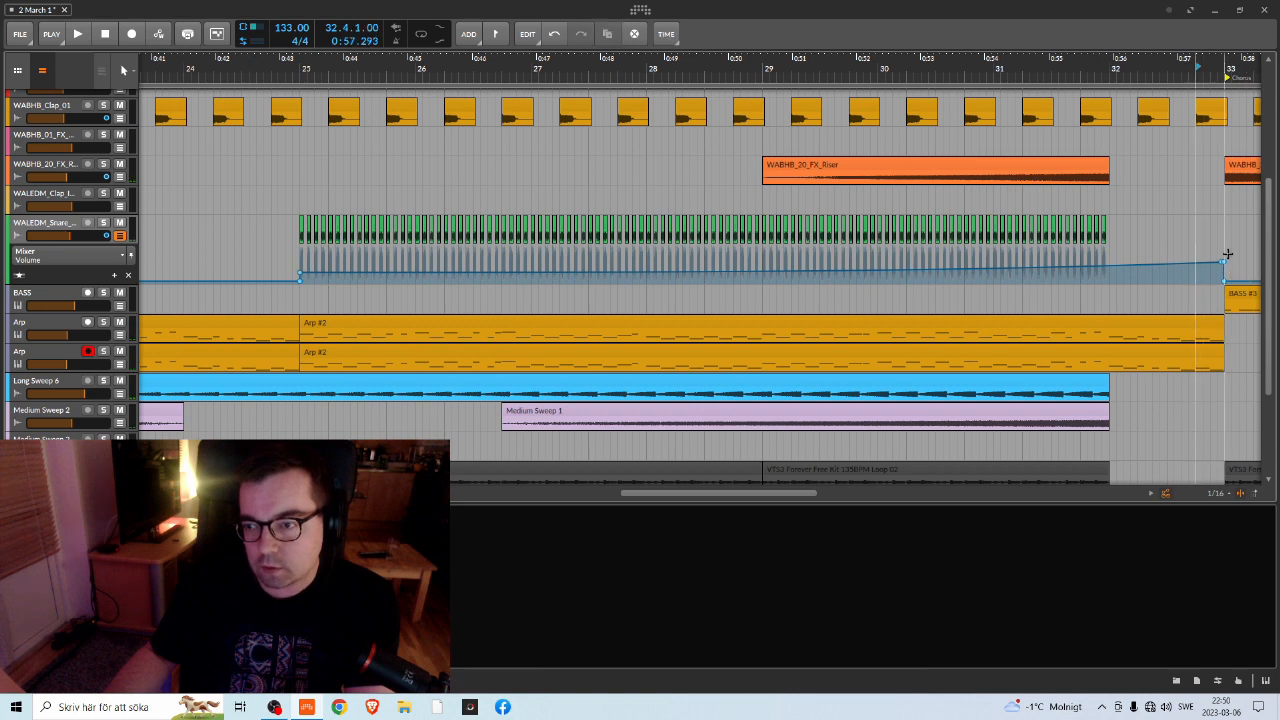
left_click_drag(1192, 62, 1097, 165)
left_click(1173, 264)
left_click(1173, 218)
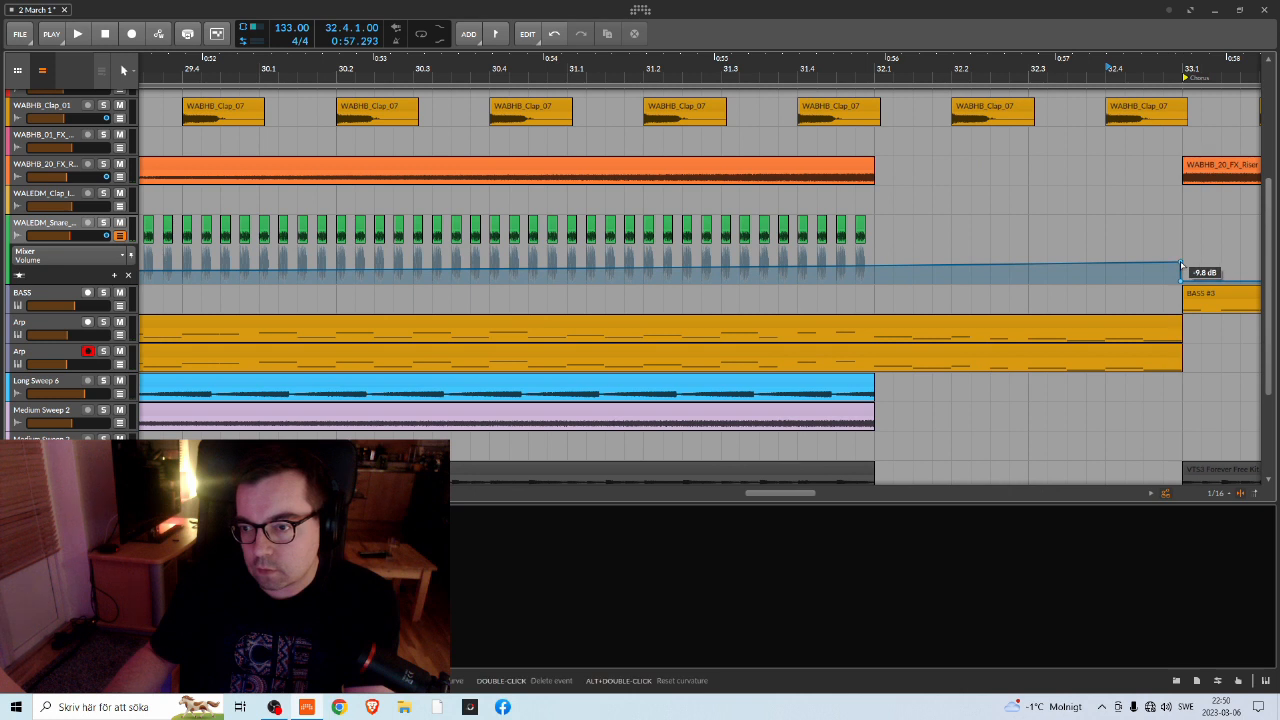
left_click(1181, 265)
left_click_drag(1181, 263, 1181, 258)
key("space")
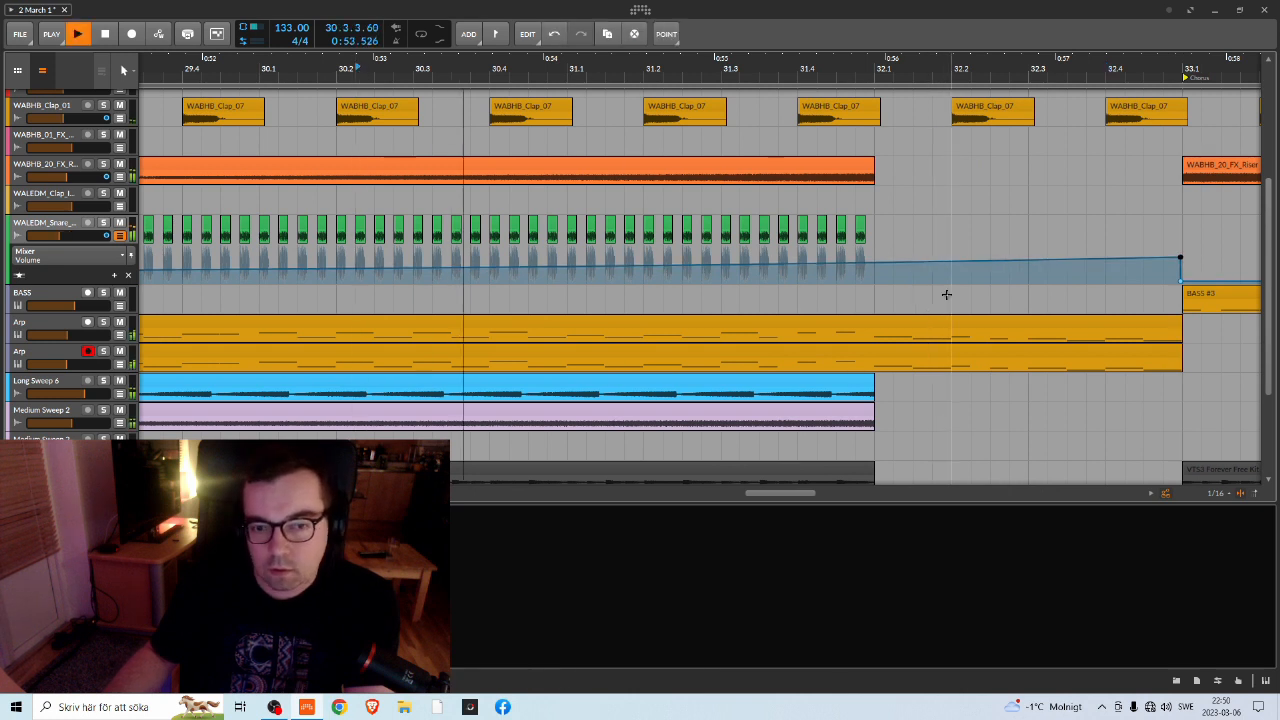
mouse_move(1182, 262)
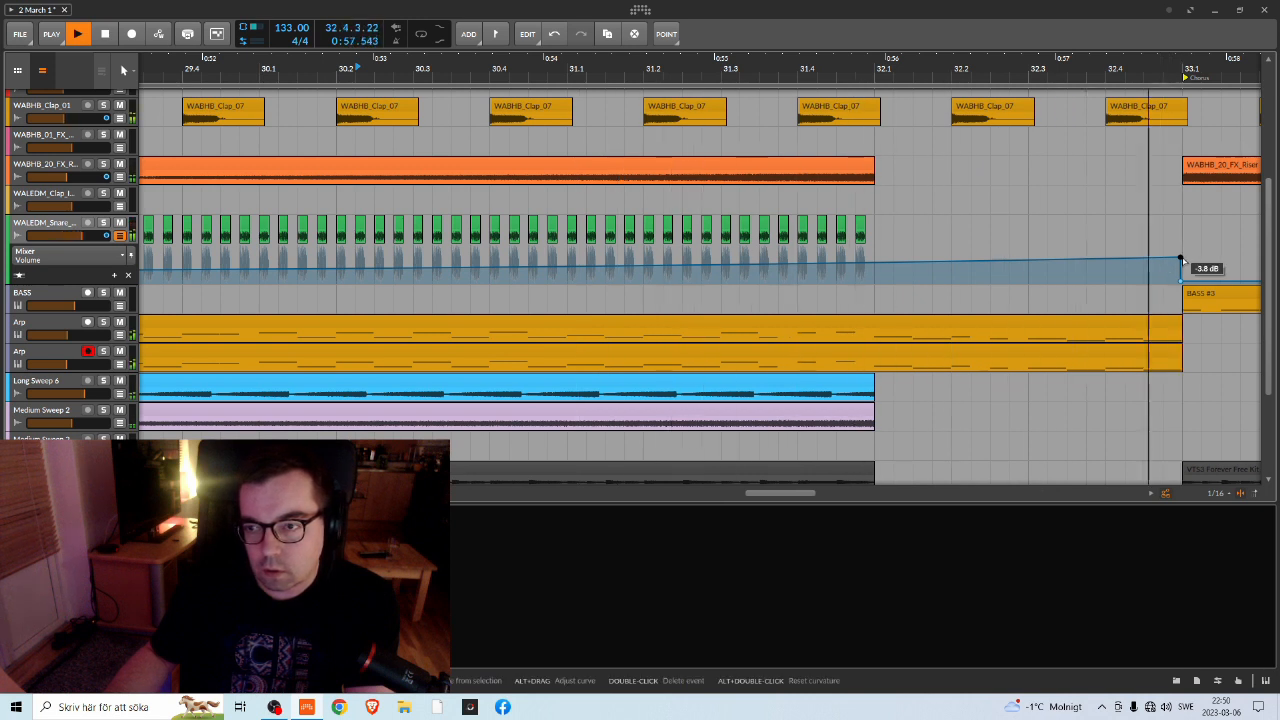
key("space")
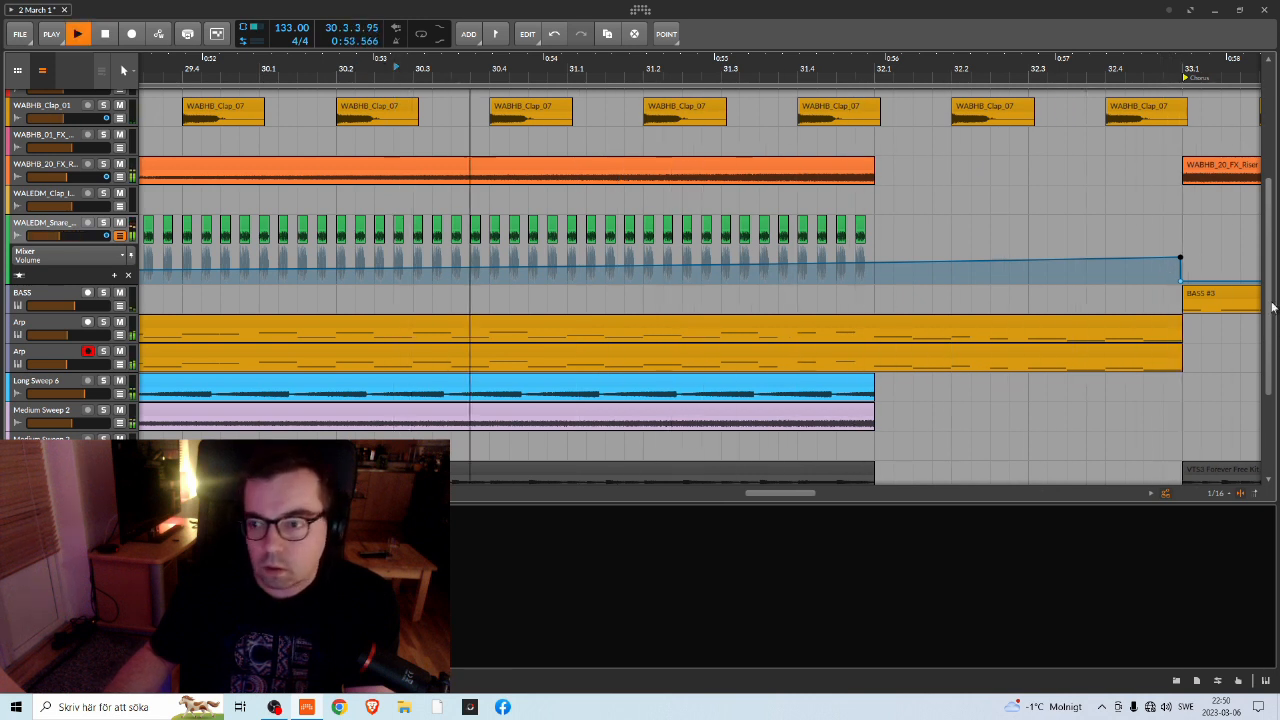
Raise the ramp's ending point at bar 33 to -0.9 dB and play the end of the roll into the chorus
key("space")
left_click_drag(1181, 258, 1181, 258)
key("space")
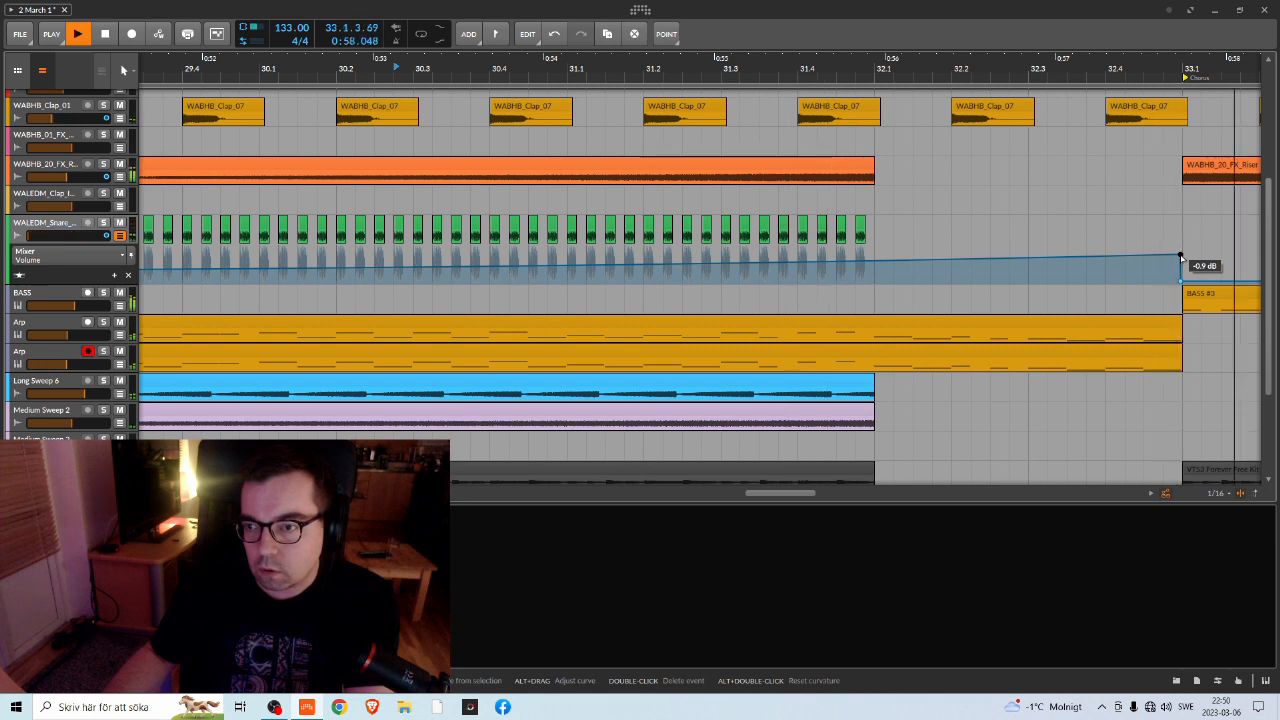
key("space")
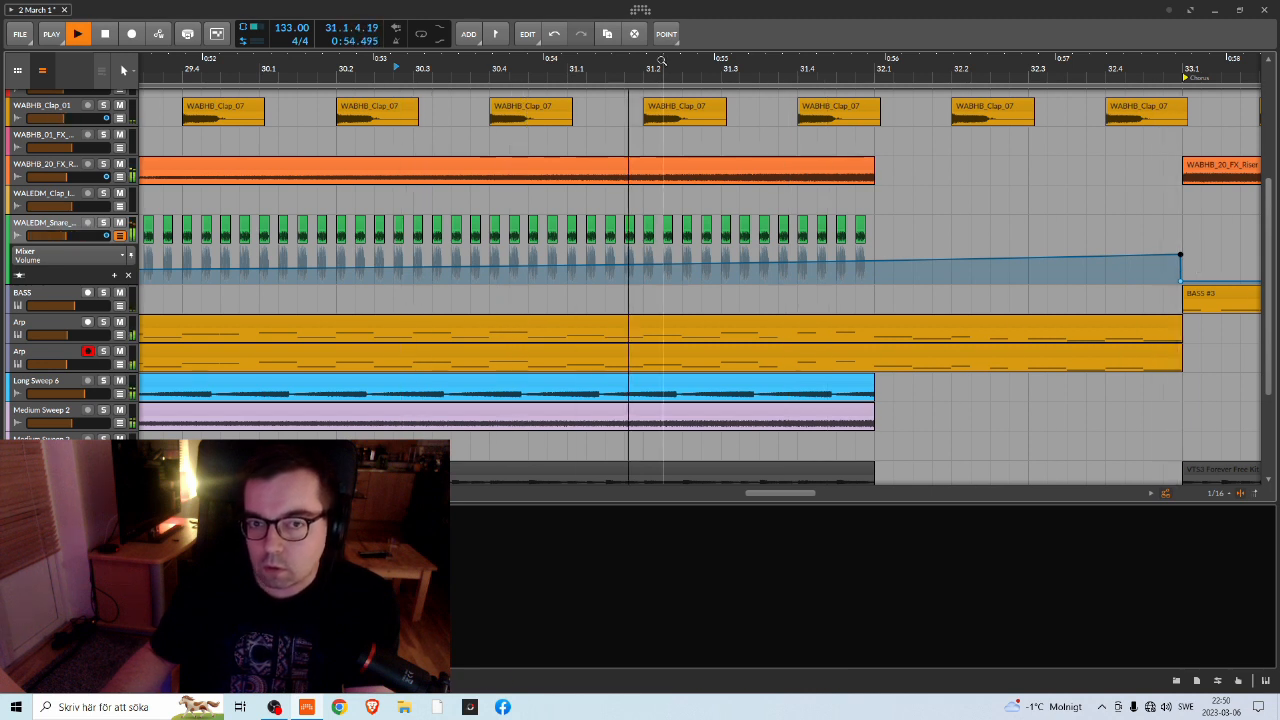
key("minus")
left_click_drag(675, 76, 766, 76)
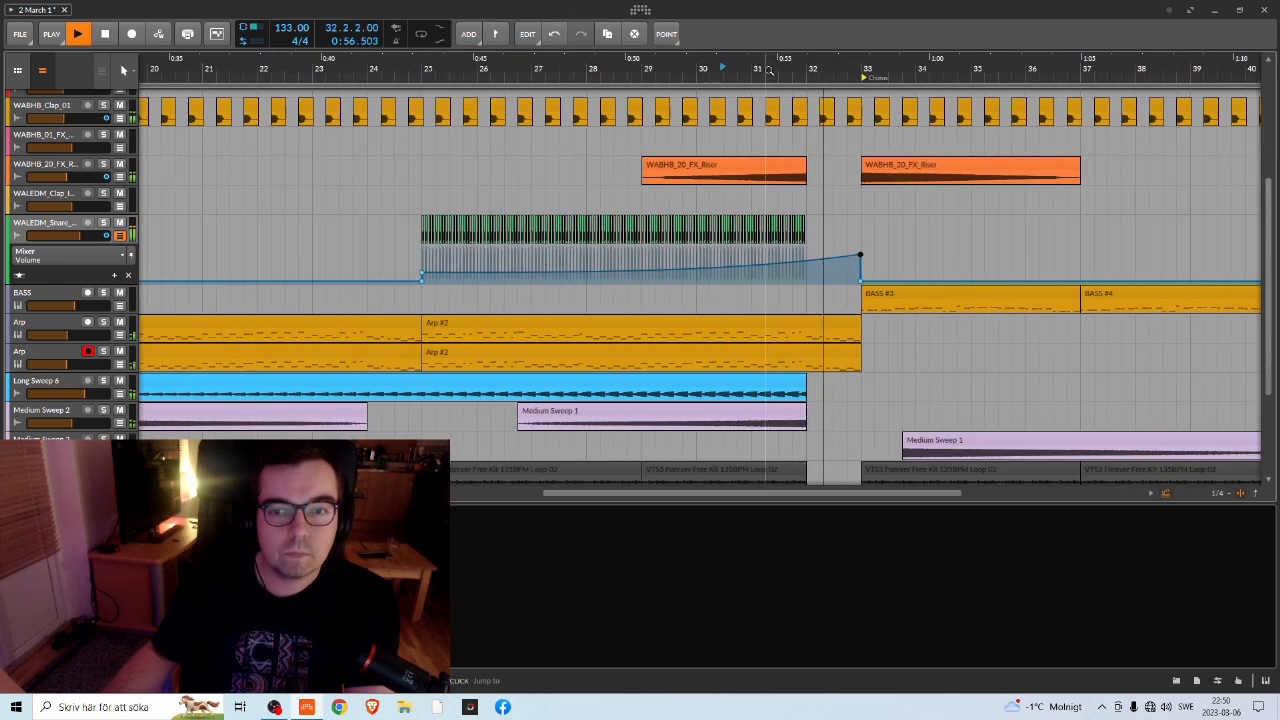
key("space")
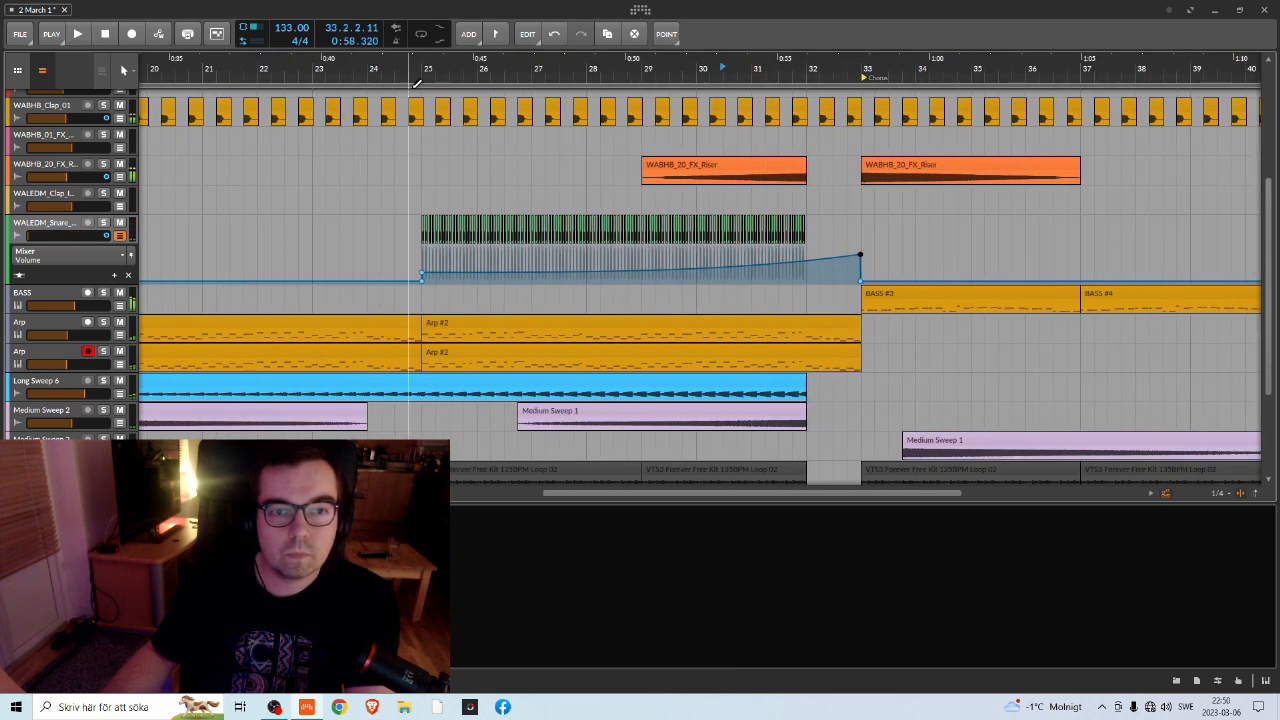
Adjust the ramp's starting volume point at bar 25 slightly while playing the snare roll from just before bar 25
left_click(409, 78)
key("space")
mouse_move(420, 275)
key("space")
left_click_drag(422, 274, 421, 273)
key("space")
key("space")
key("space")
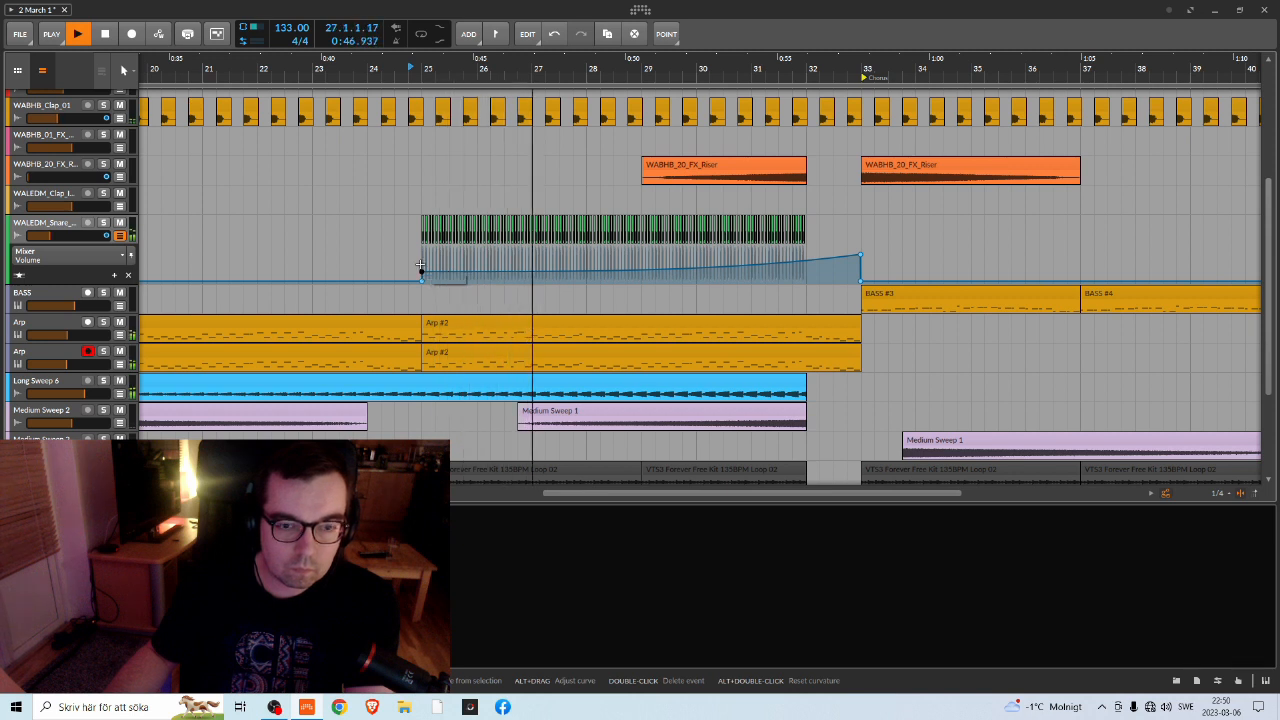
Play the break from bar 21 to hear how the snare roll enters
scroll(448, 246, "down", 5)
scroll(401, 247, "down", 3)
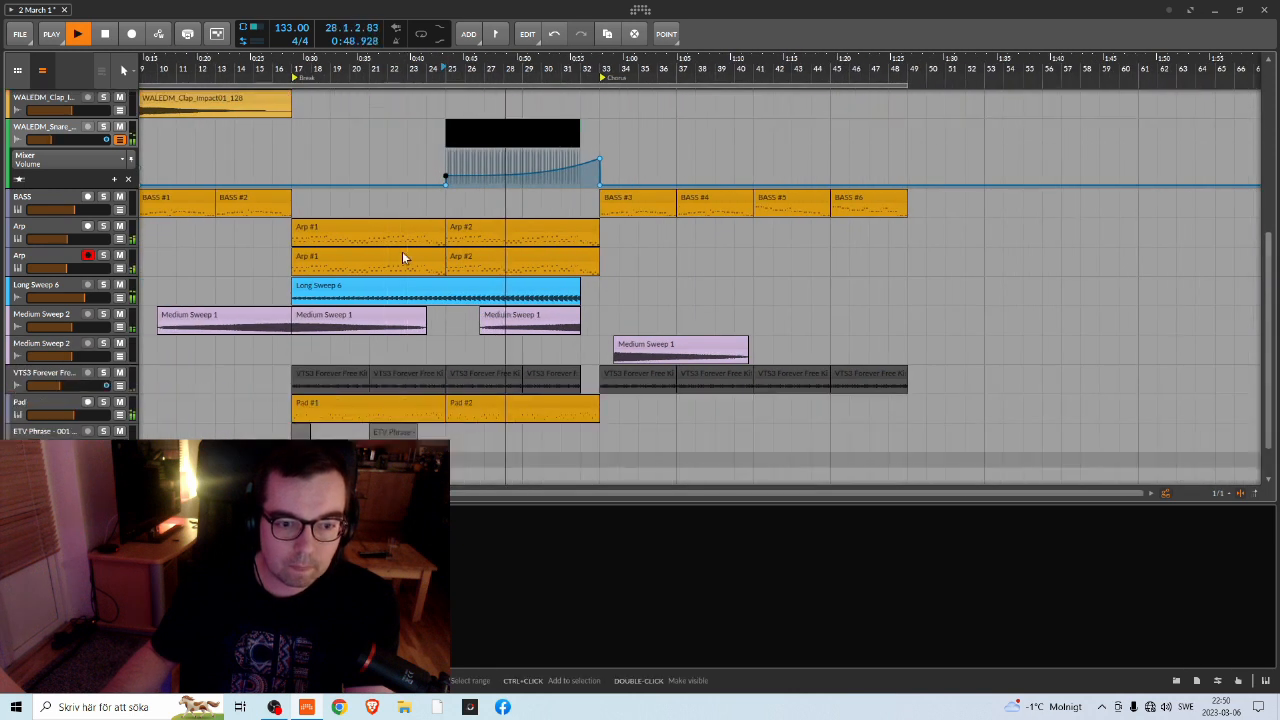
left_click(372, 71)
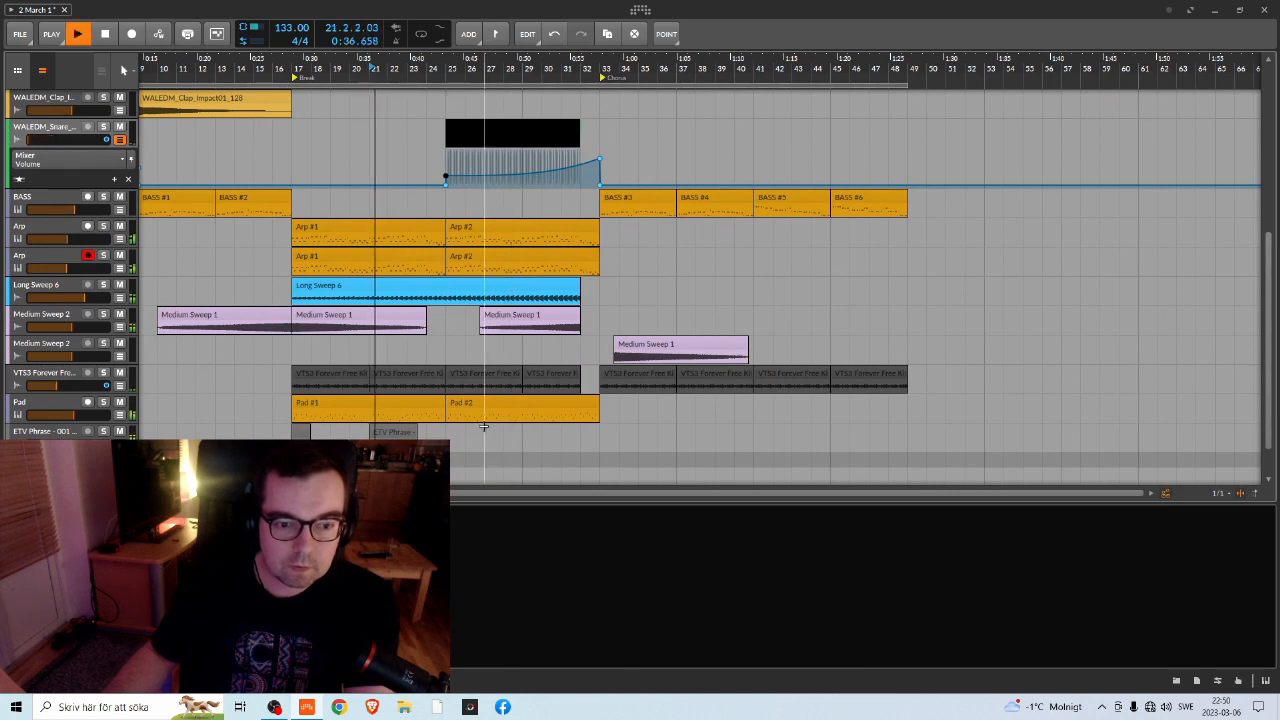
Shift the whole volume ramp between bars 25 and 33 up slightly and play the roll from bar 29
scroll(448, 70, "up", 5)
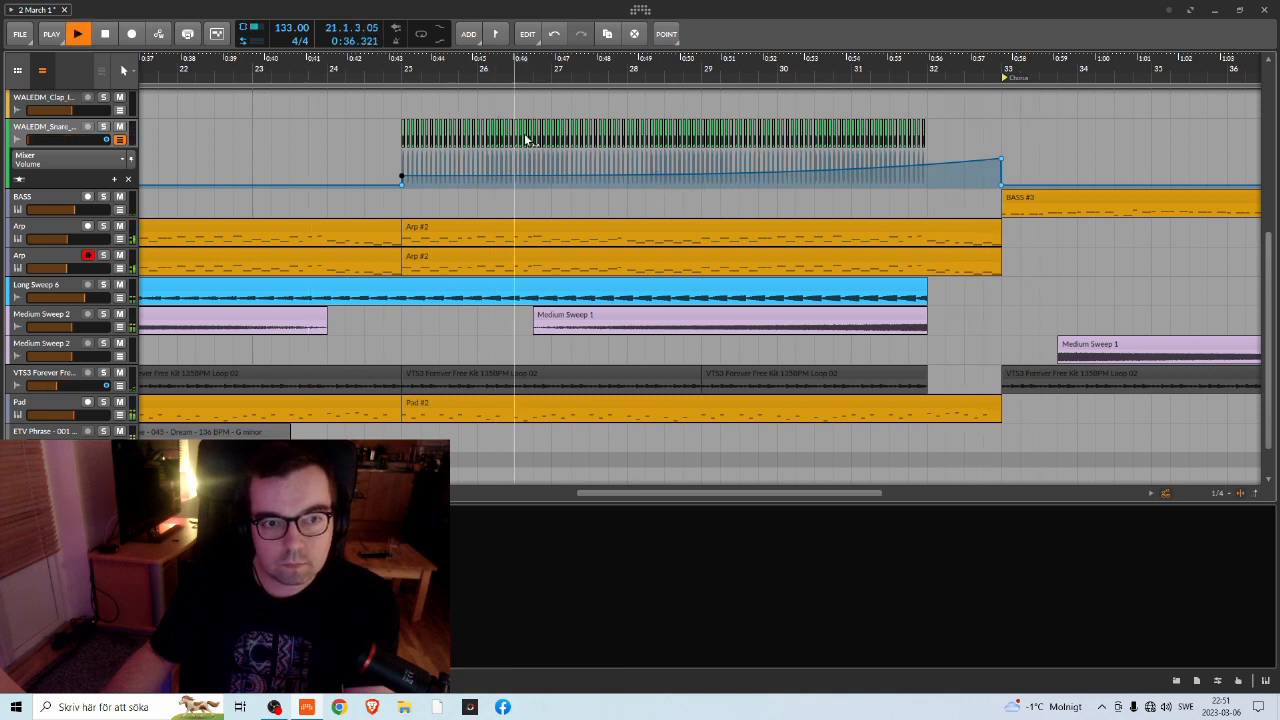
left_click_drag(602, 175, 602, 180)
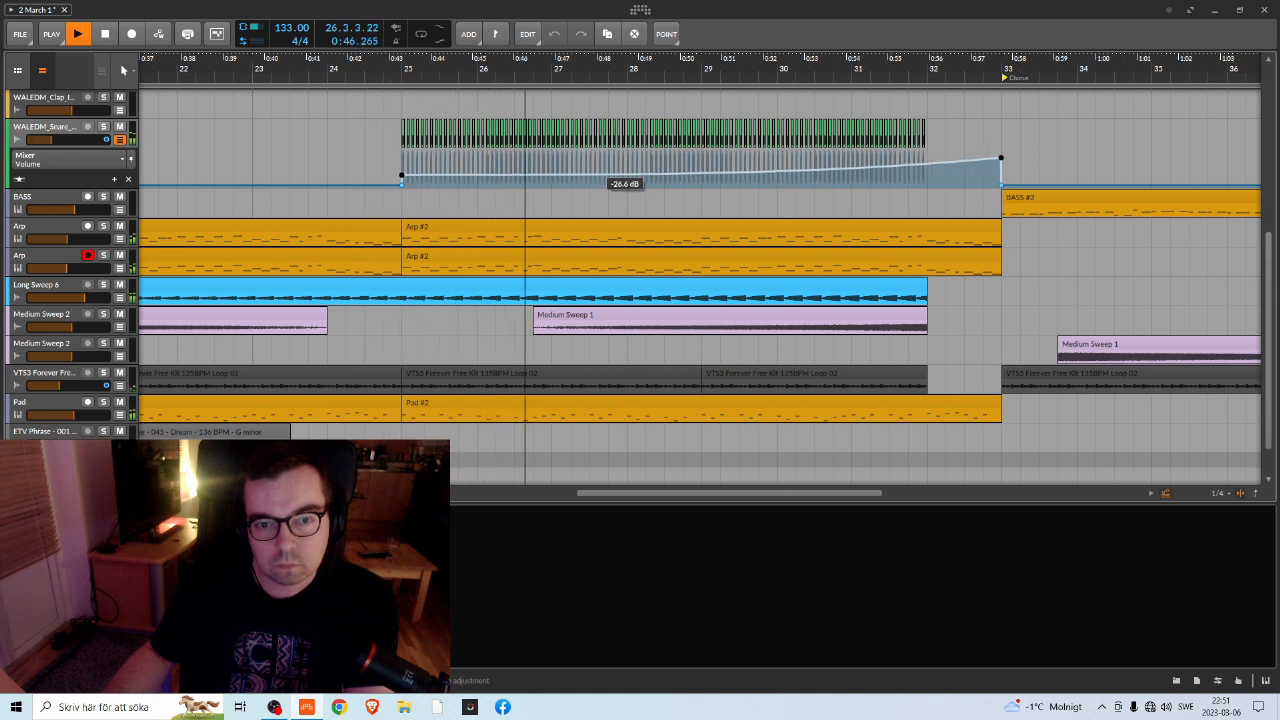
left_click_drag(602, 180, 596, 172)
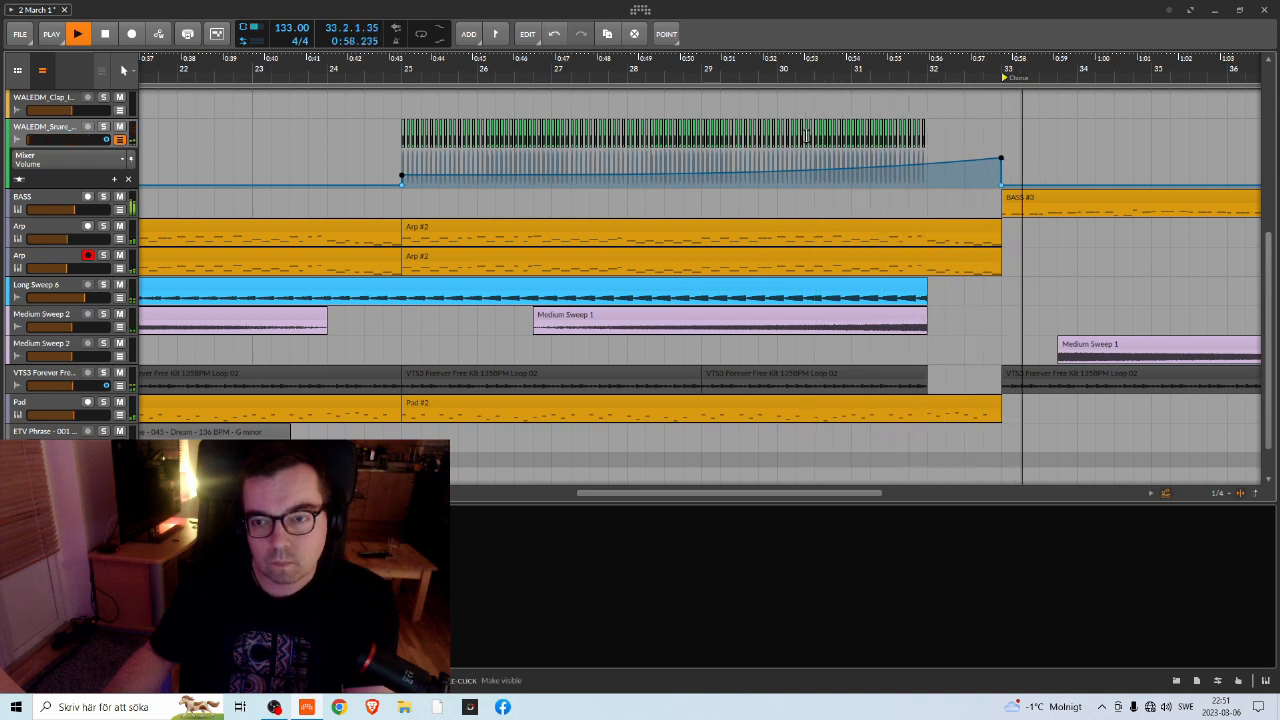
key("space")
key("space")
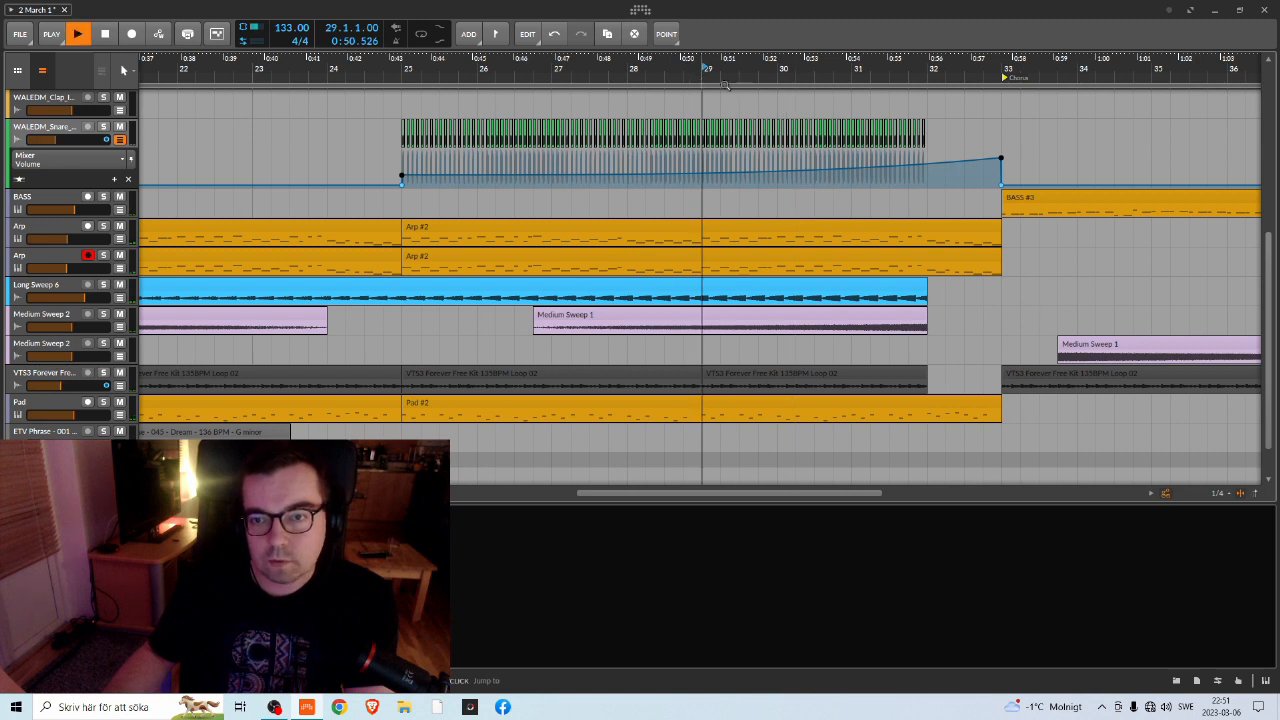
Lower the ramp's ending volume point at bar 33 slightly and play the last bars of the roll into the chorus
mouse_move(1001, 160)
left_click_drag(1001, 160, 1015, 150)
key("space")
left_click(1014, 151)
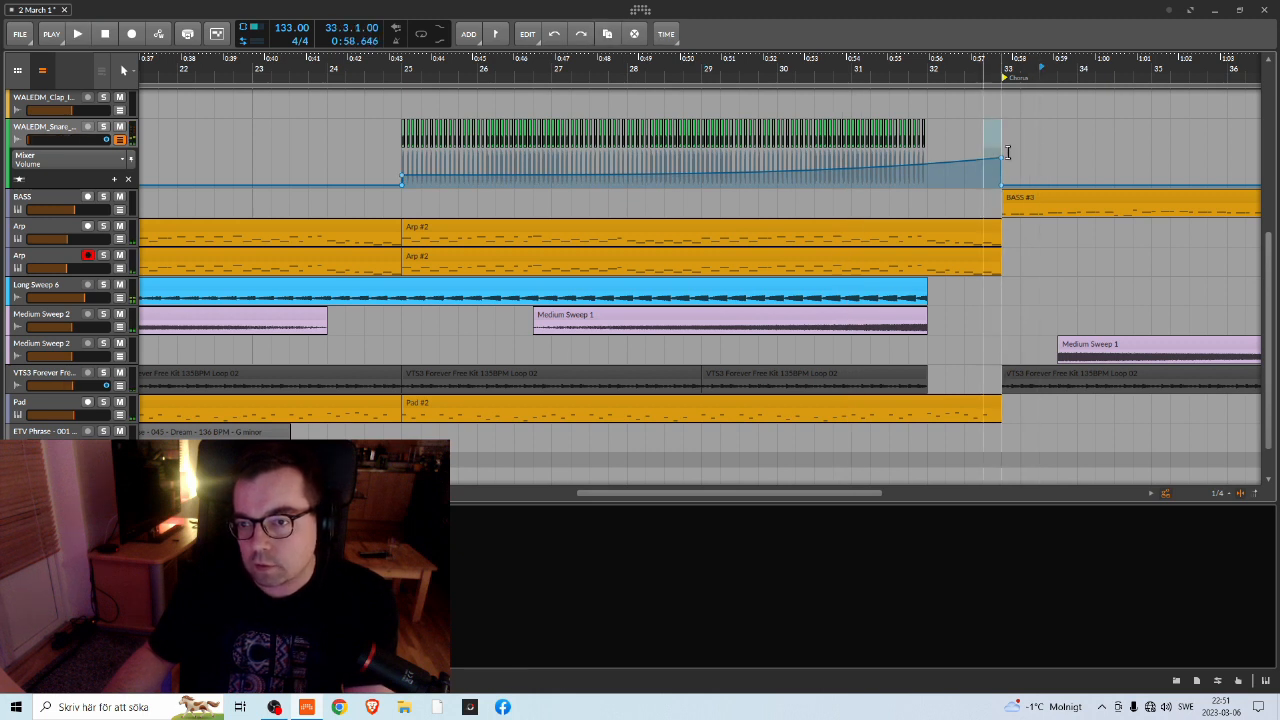
left_click(992, 145)
left_click_drag(983, 131, 1020, 150)
left_click(1051, 143)
left_click(999, 159)
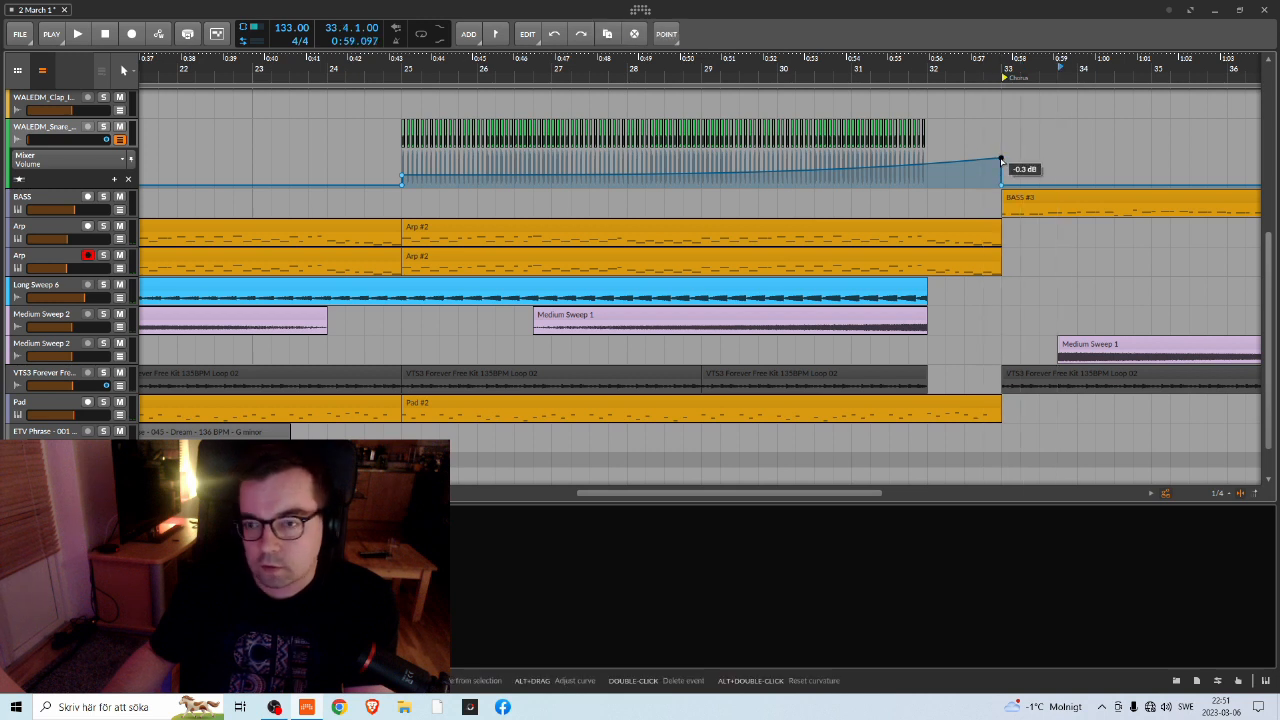
left_click_drag(1000, 159, 1000, 159)
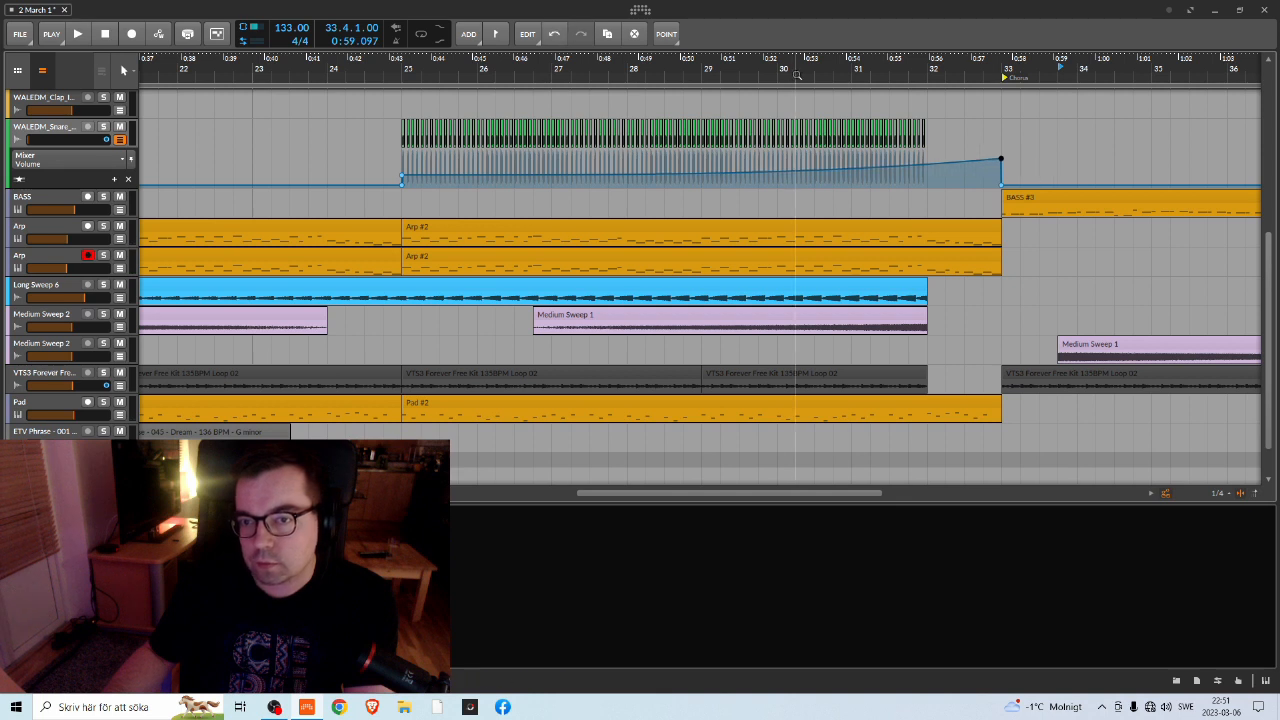
key("space")
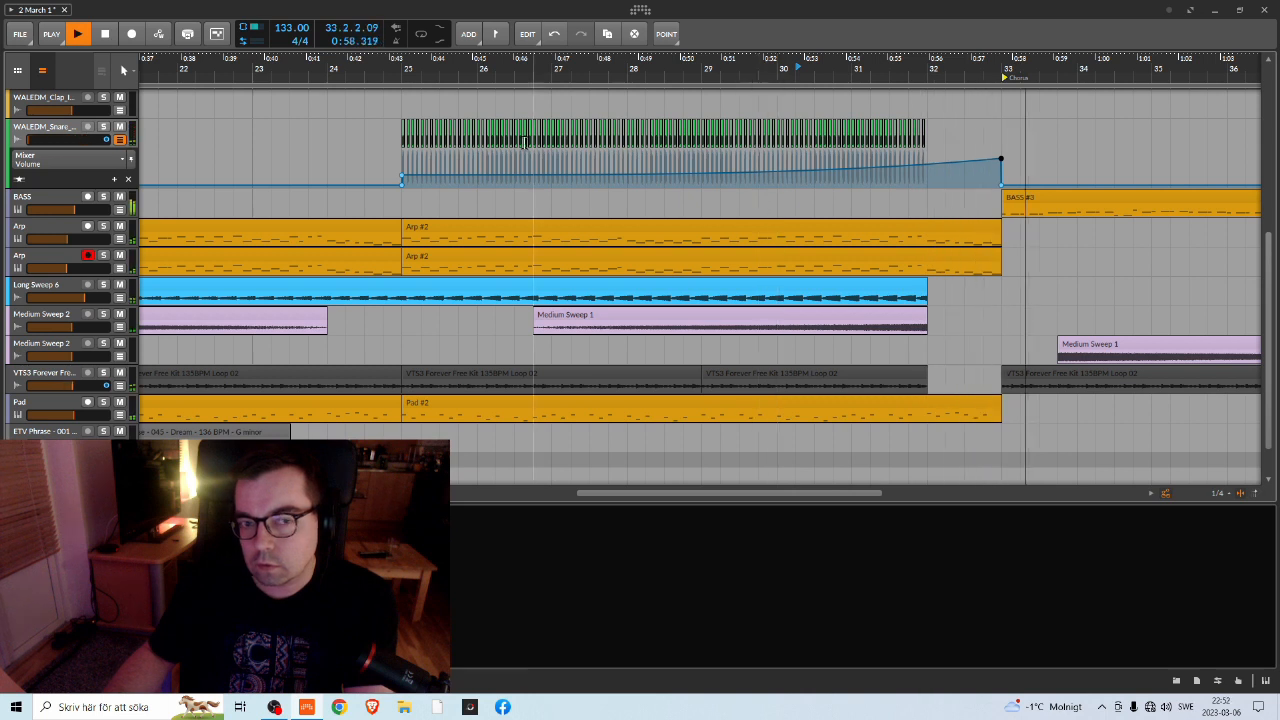
Lower the ramp's ending point at bar 33 to about -3.1 dB, auditioning the snare roll up to the chorus
left_click(402, 72)
mouse_move(1001, 160)
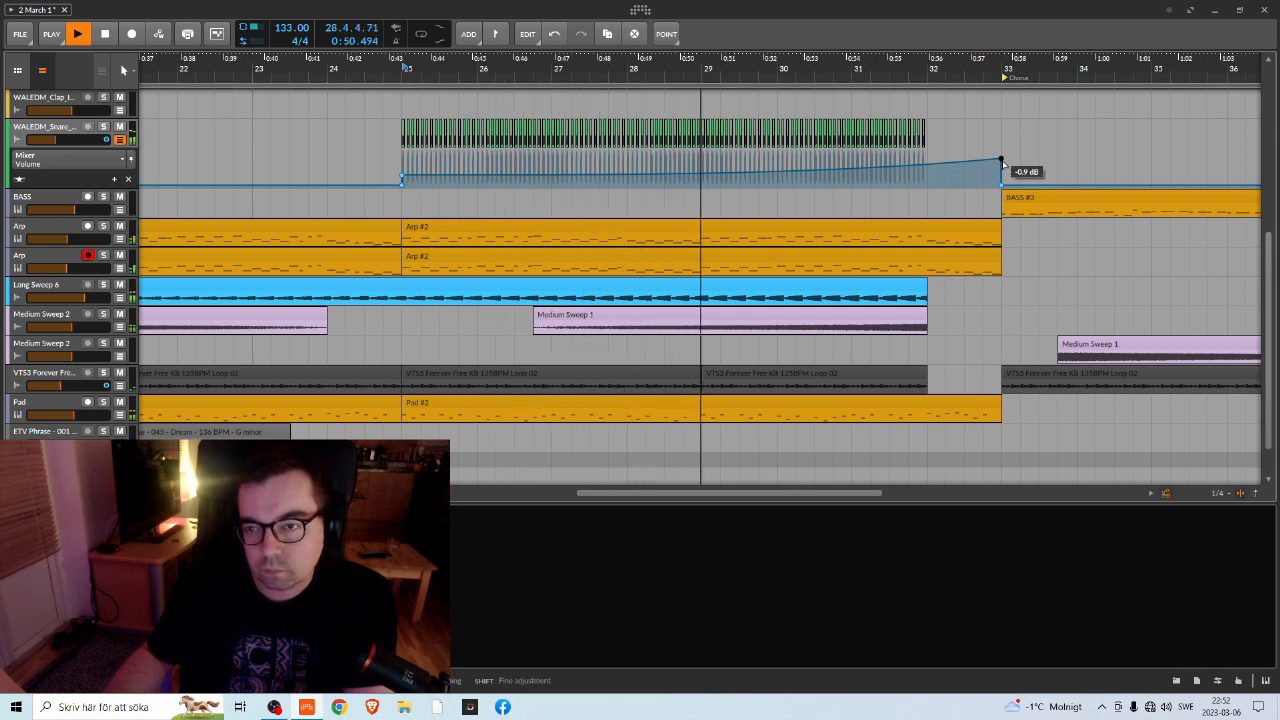
left_click_drag(1002, 164, 1001, 159)
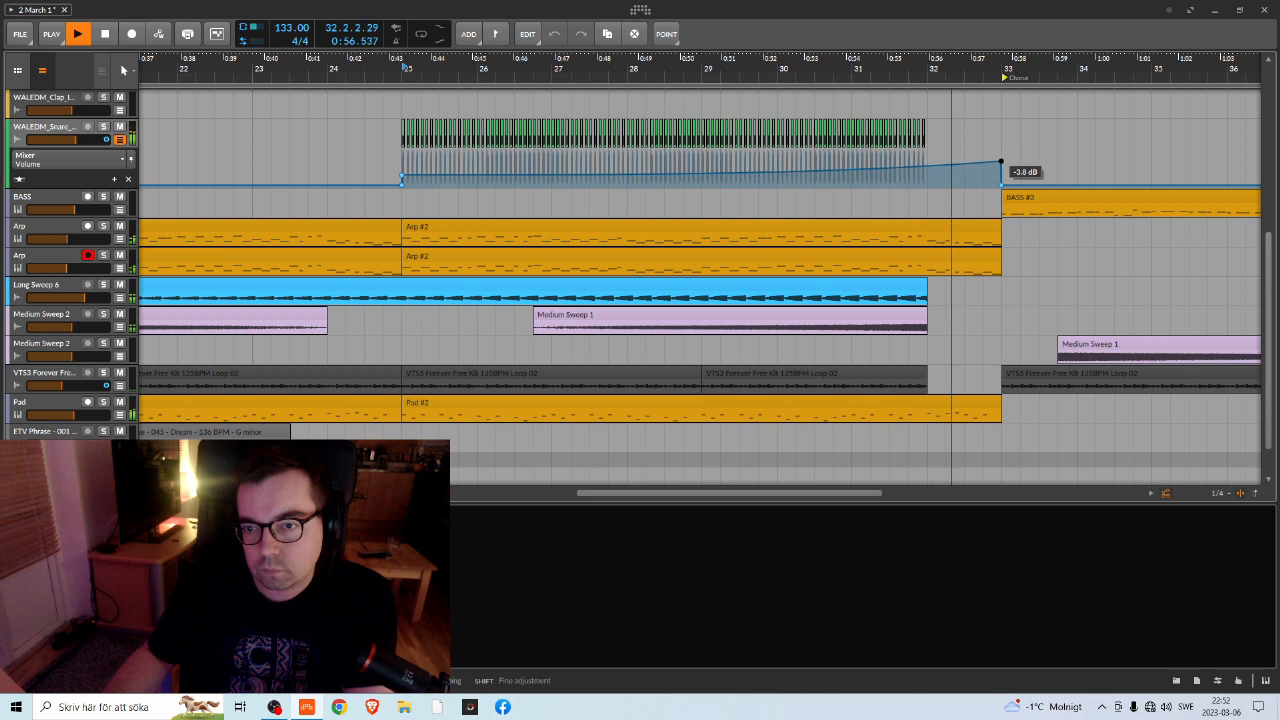
left_click_drag(1001, 159, 1001, 160)
left_click(834, 67)
key("space")
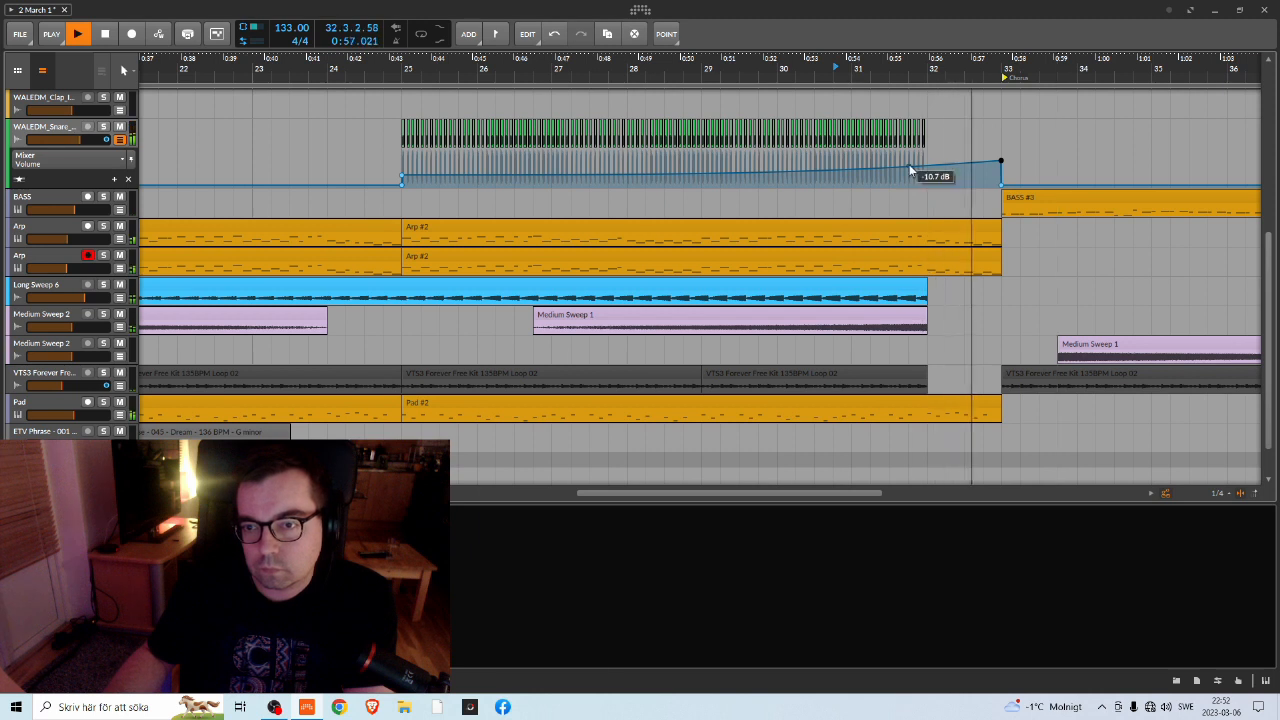
left_click_drag(893, 84, 787, 84)
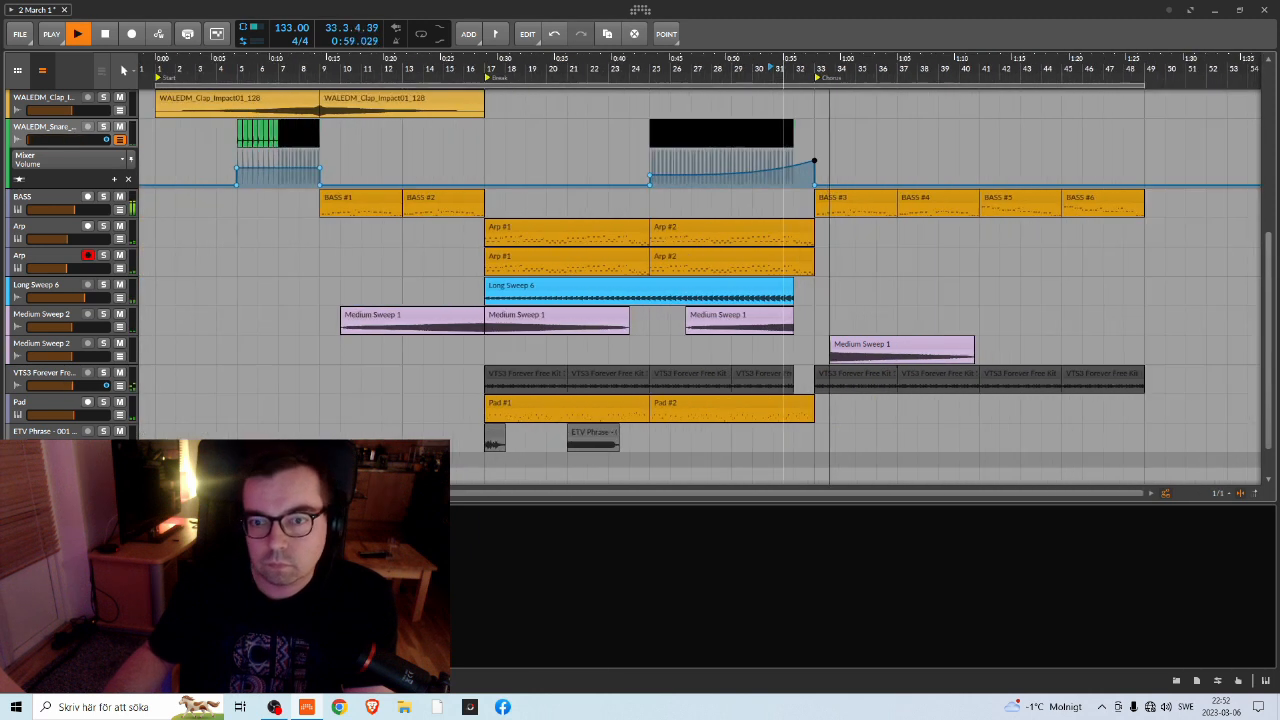
key("space")
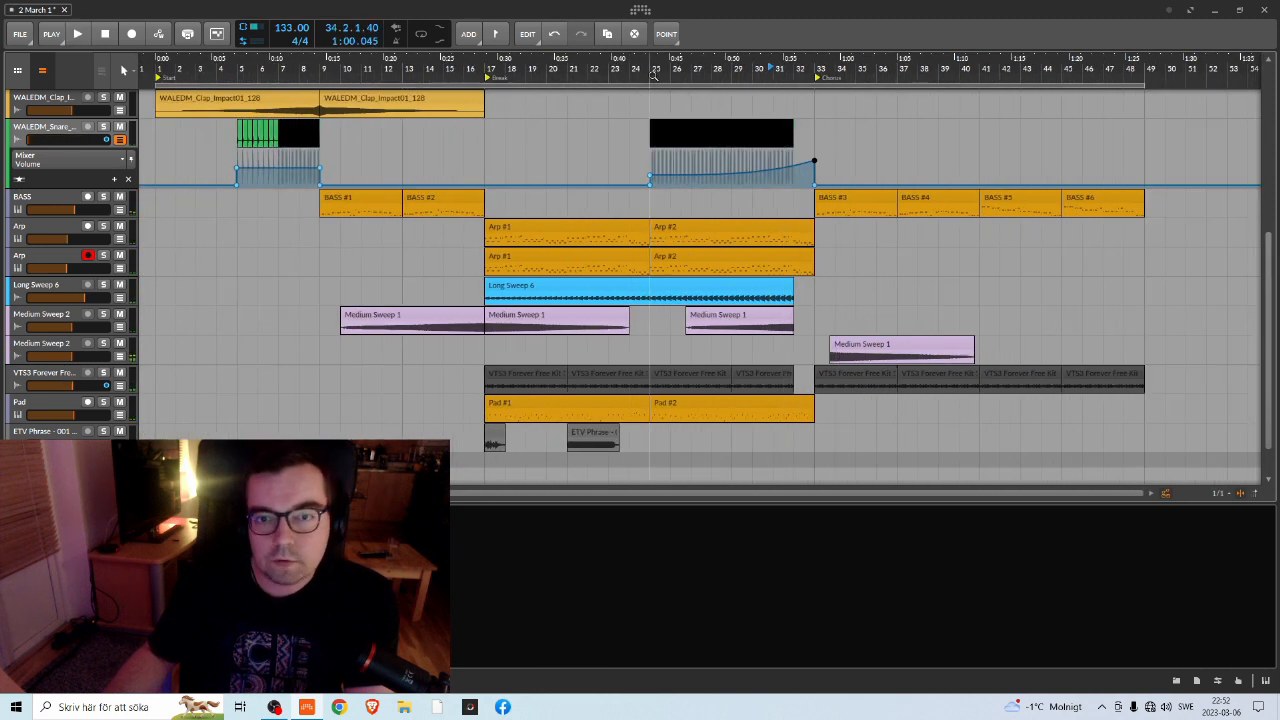
Play the whole break from just before bar 17 through the snare roll into the chorus
left_click_drag(672, 72, 666, 92)
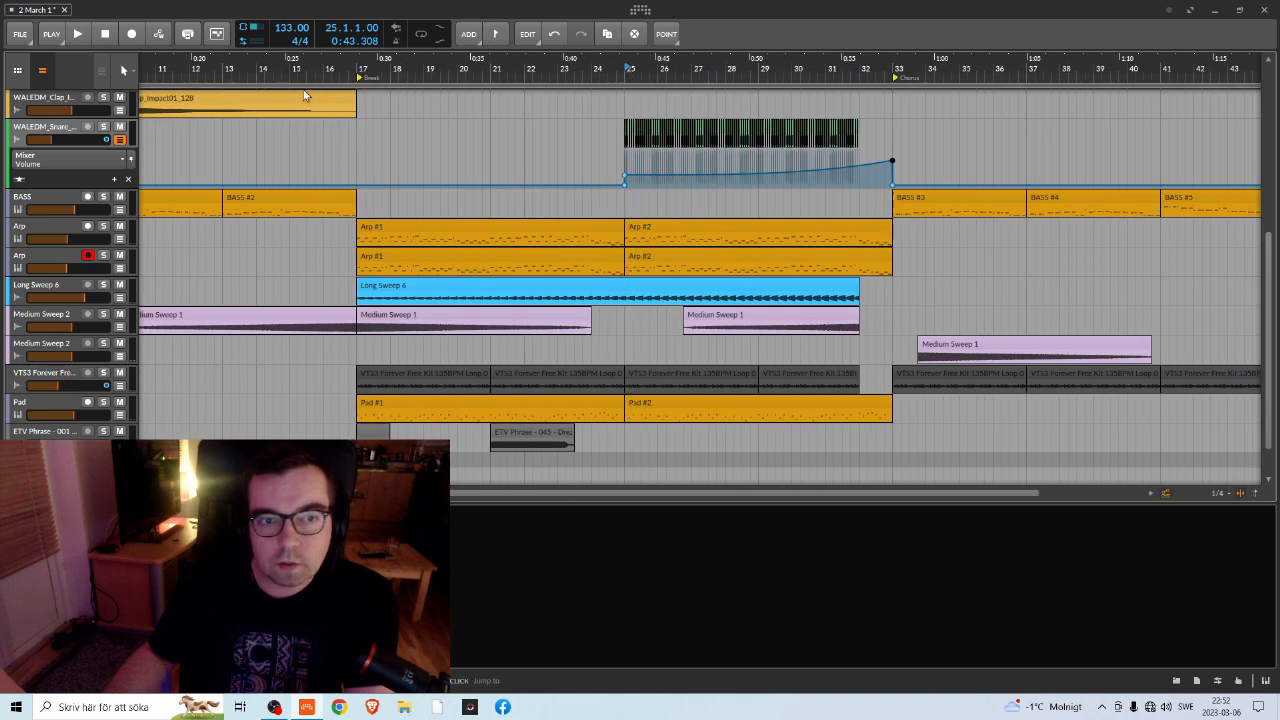
left_click(333, 70)
key("space")
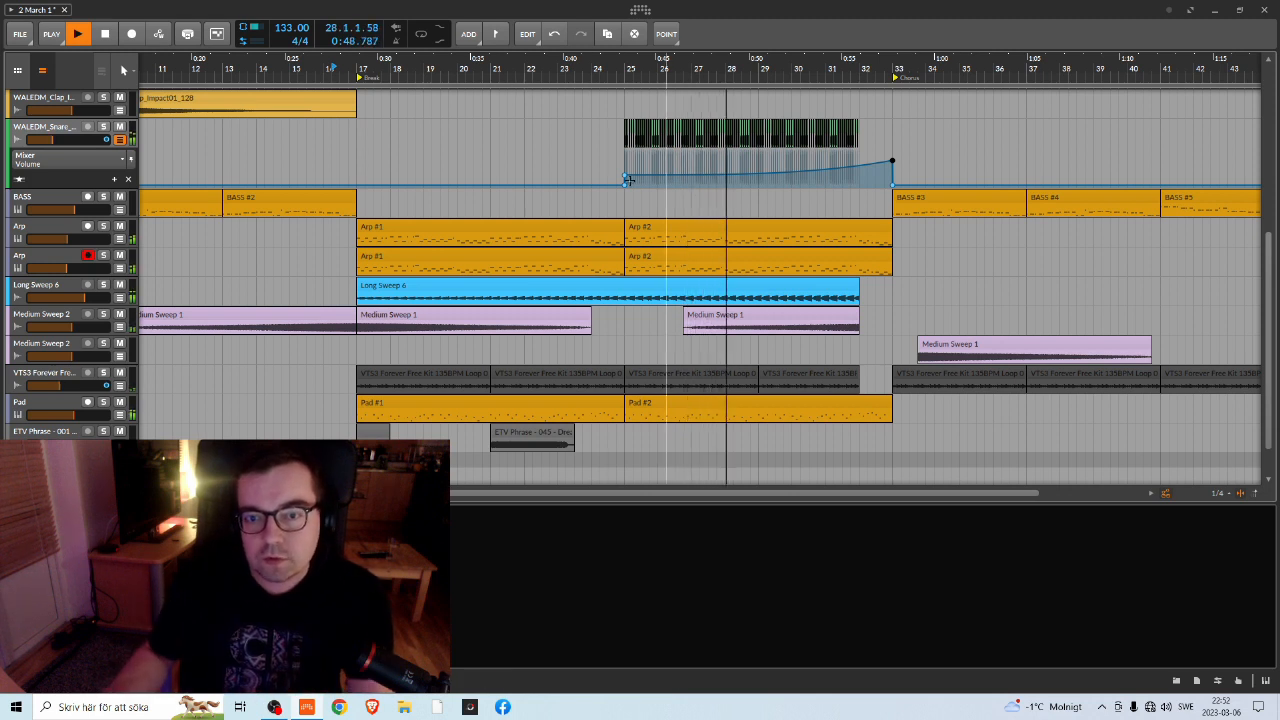
Raise the ramp's ending point at bar 33 to about -0.6 dB and play the roll's ending from bars 31 and 30
left_click_drag(850, 81, 772, 166)
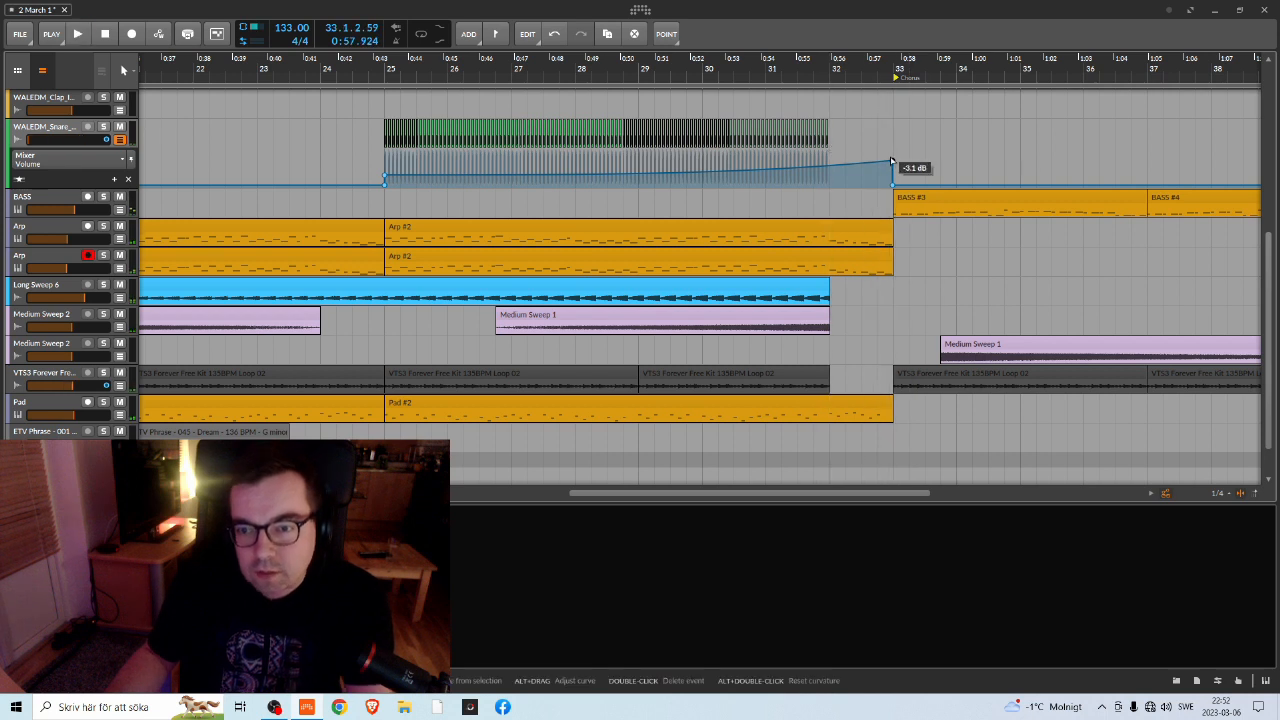
left_click_drag(893, 163, 893, 162)
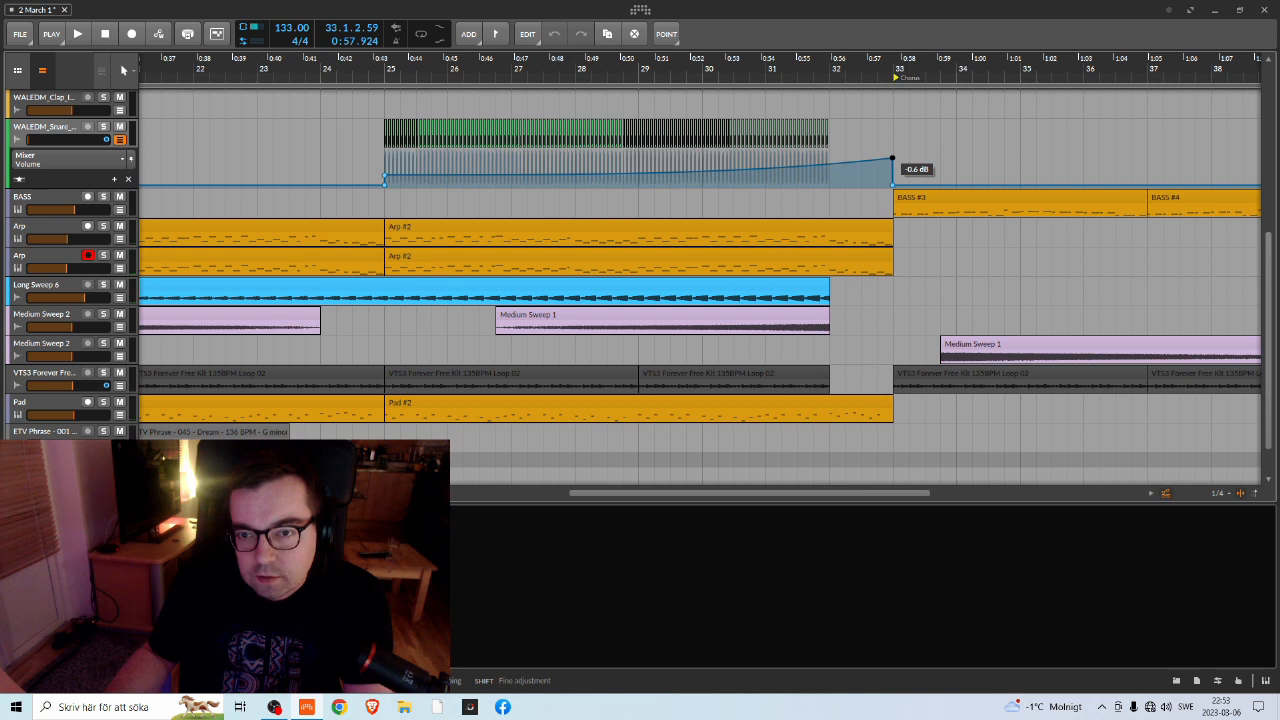
left_click_drag(893, 158, 893, 158)
key("space")
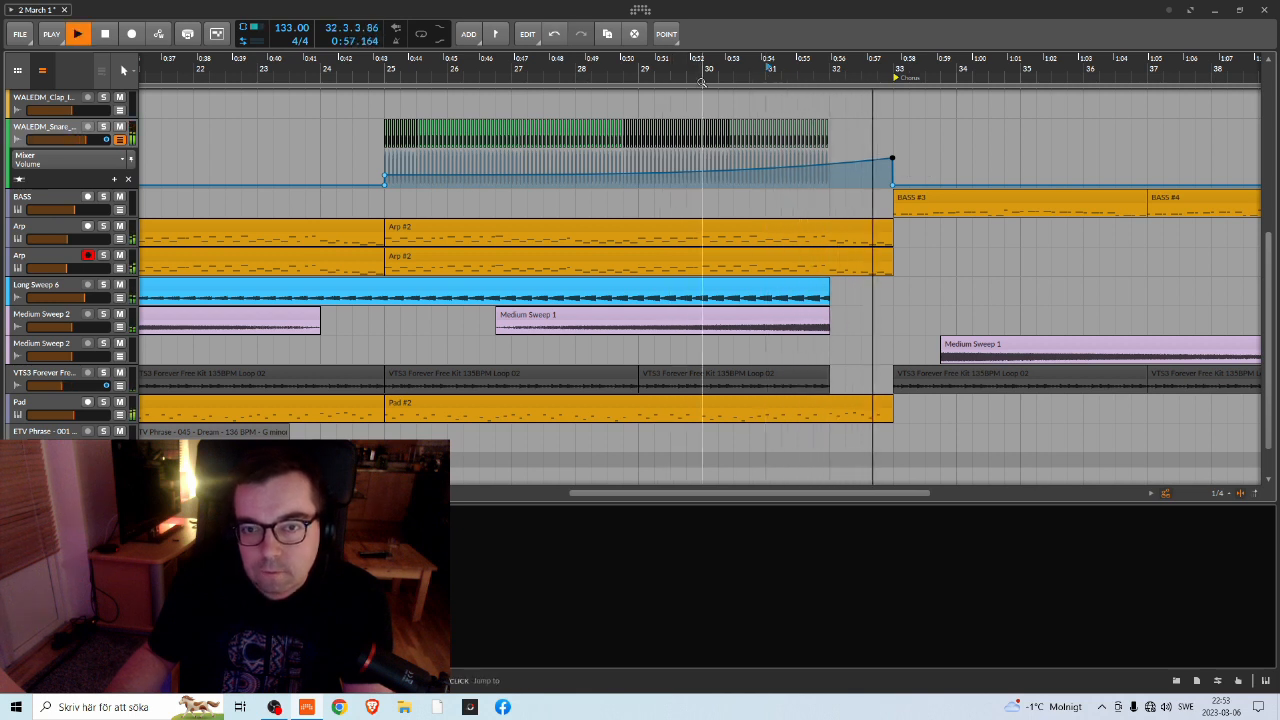
left_click(701, 82)
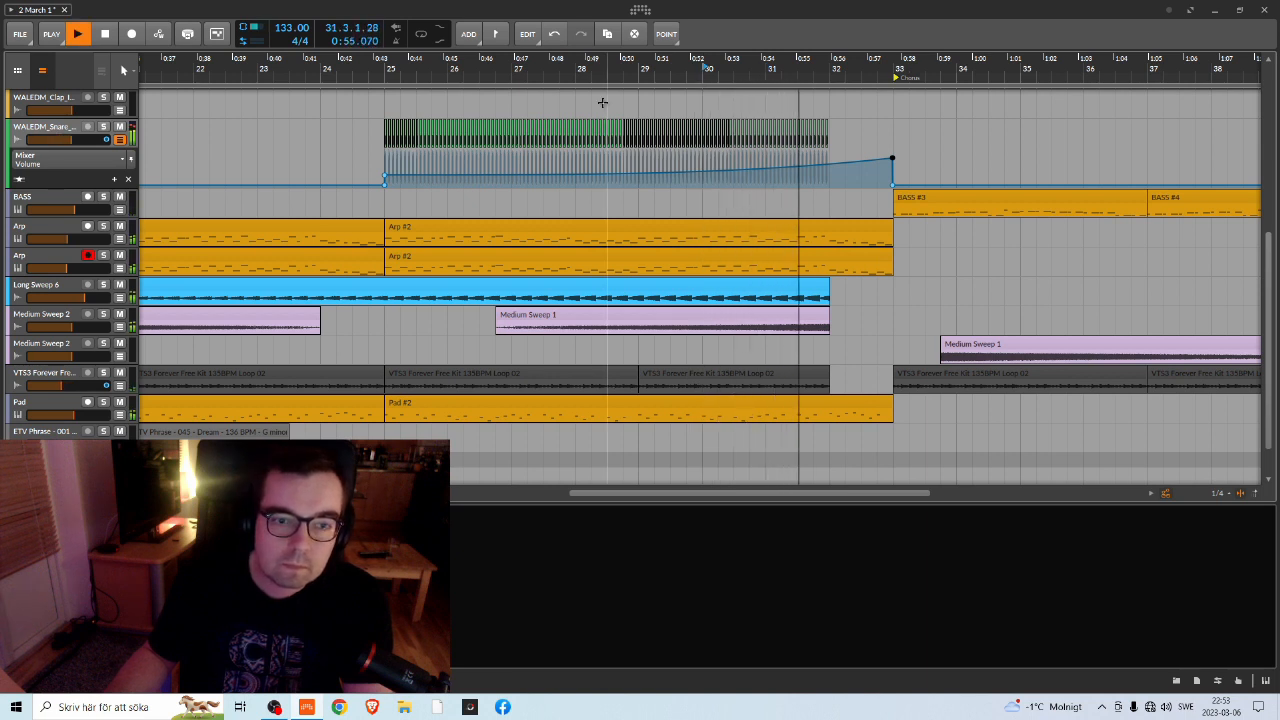
Play the start of the snare roll from before bar 25 and lower the ramp's ending point at bar 33 to -3.4 dB
left_click(355, 75)
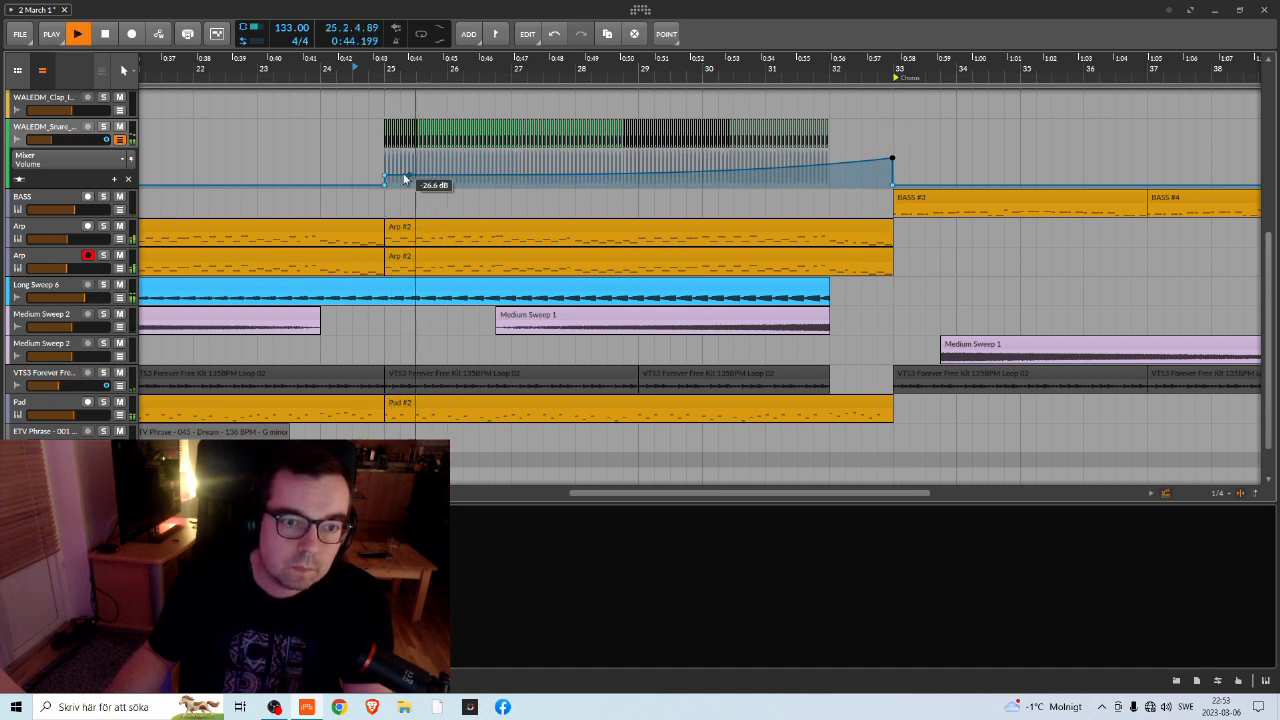
key("space")
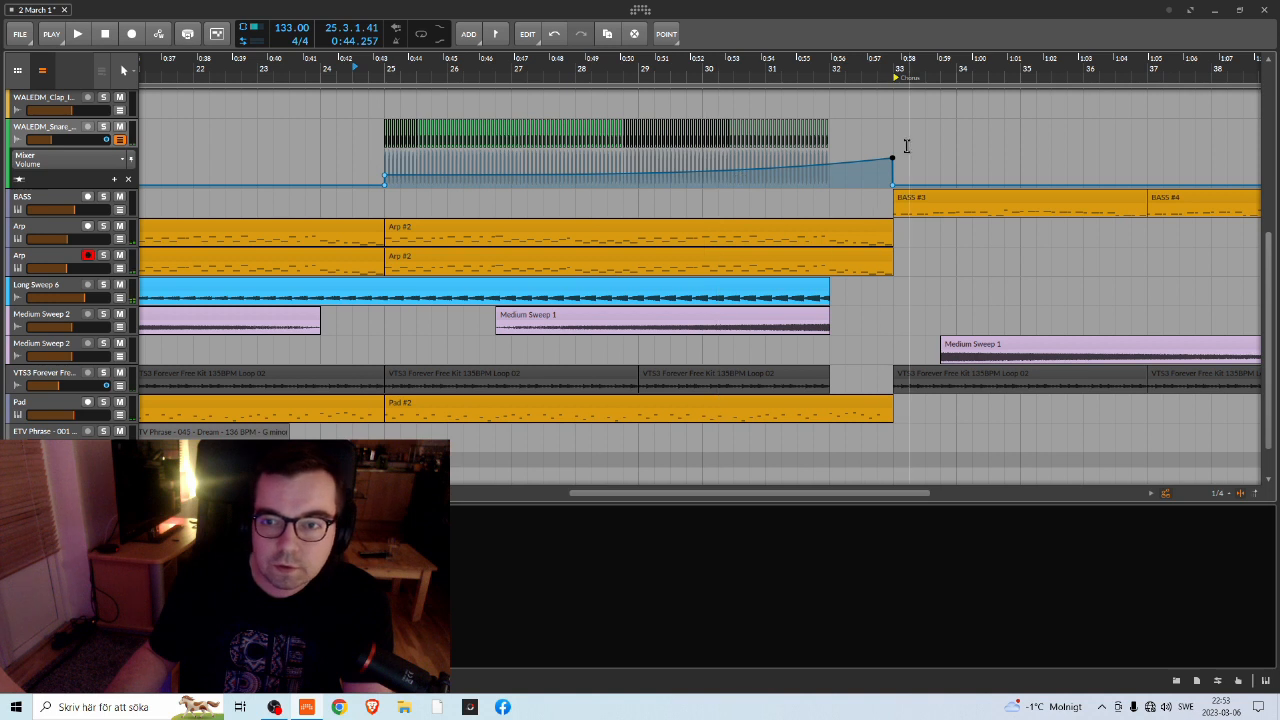
mouse_move(893, 160)
left_click_drag(893, 160, 894, 162)
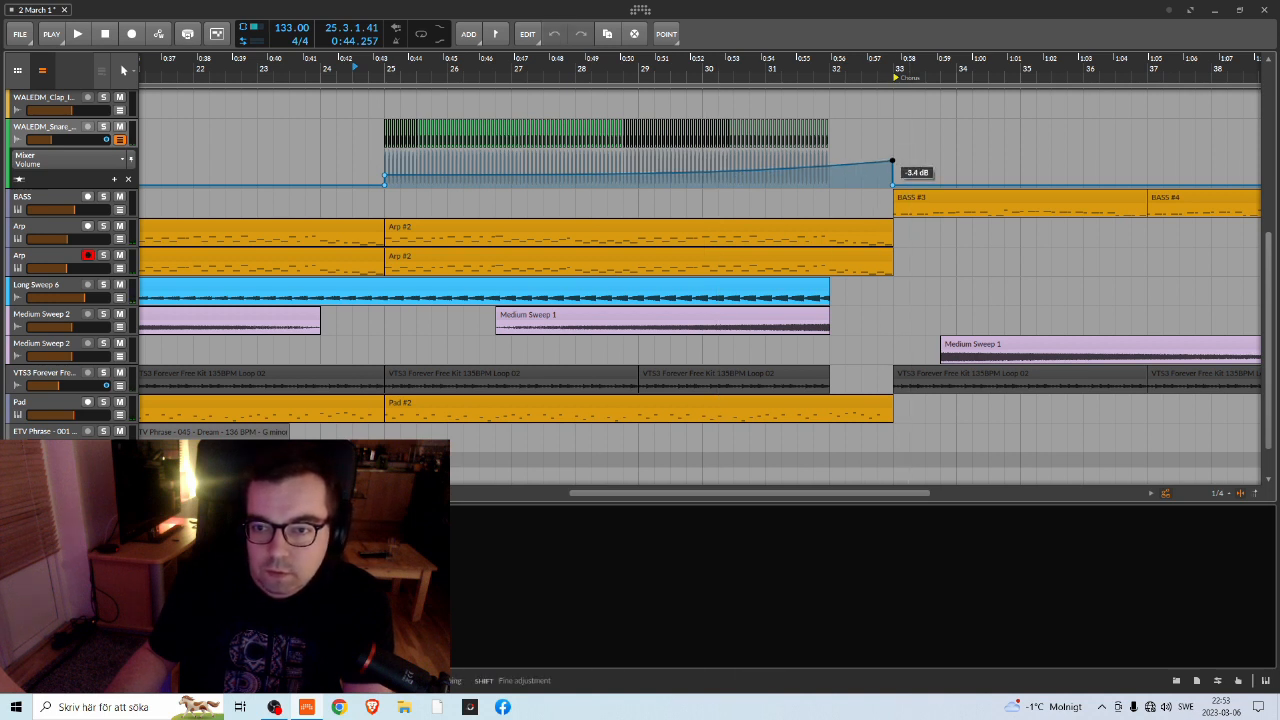
Shift the snare roll's volume ramp and its ending point at bar 33 up slightly, auditioning the roll into the chorus
left_click_drag(893, 161, 893, 160)
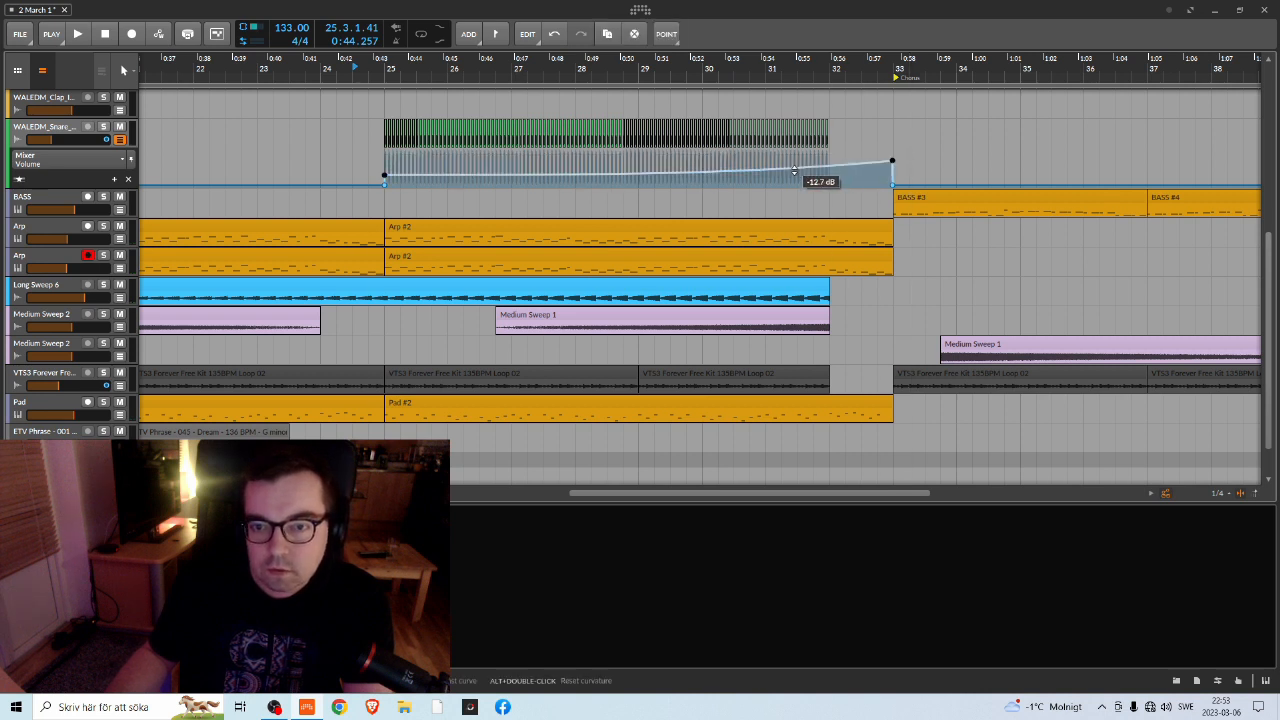
left_click_drag(796, 172, 796, 172)
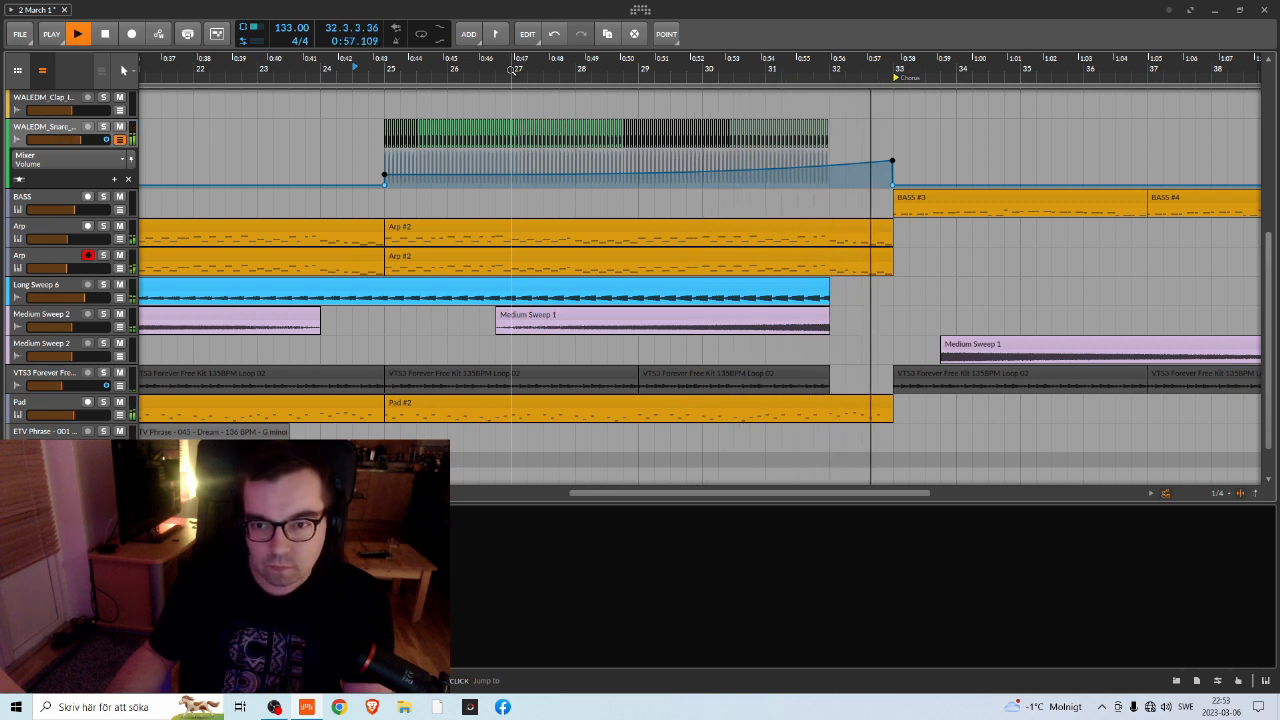
key("space")
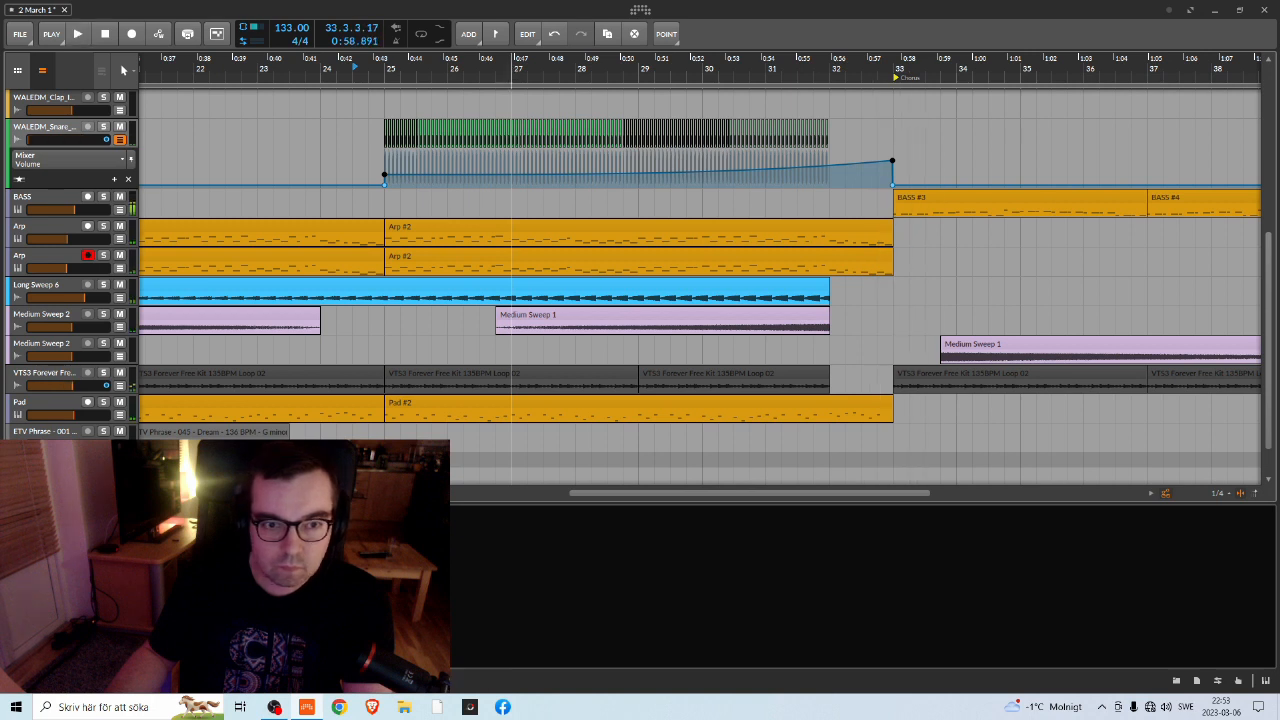
Fine-tune the volume ramp's height to about -23.2 dB around bar 28 while playing the snare roll
scroll(512, 69, "up", 5)
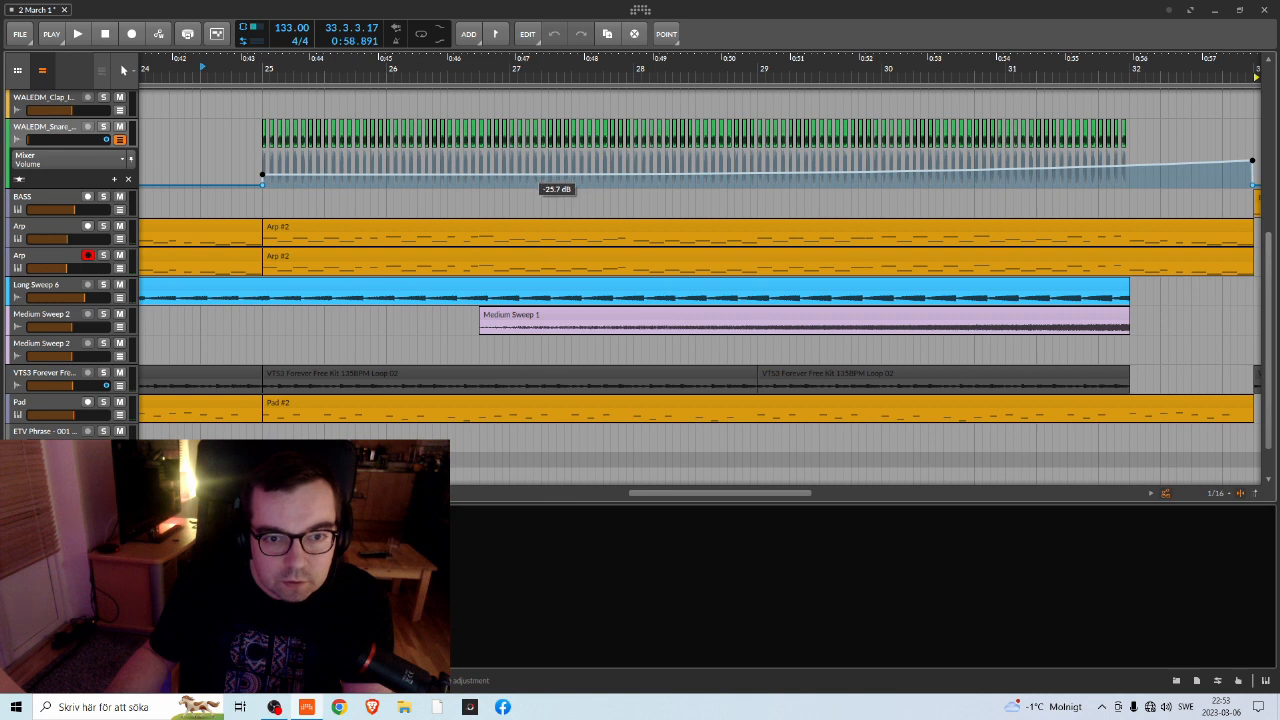
left_click_drag(540, 174, 540, 174)
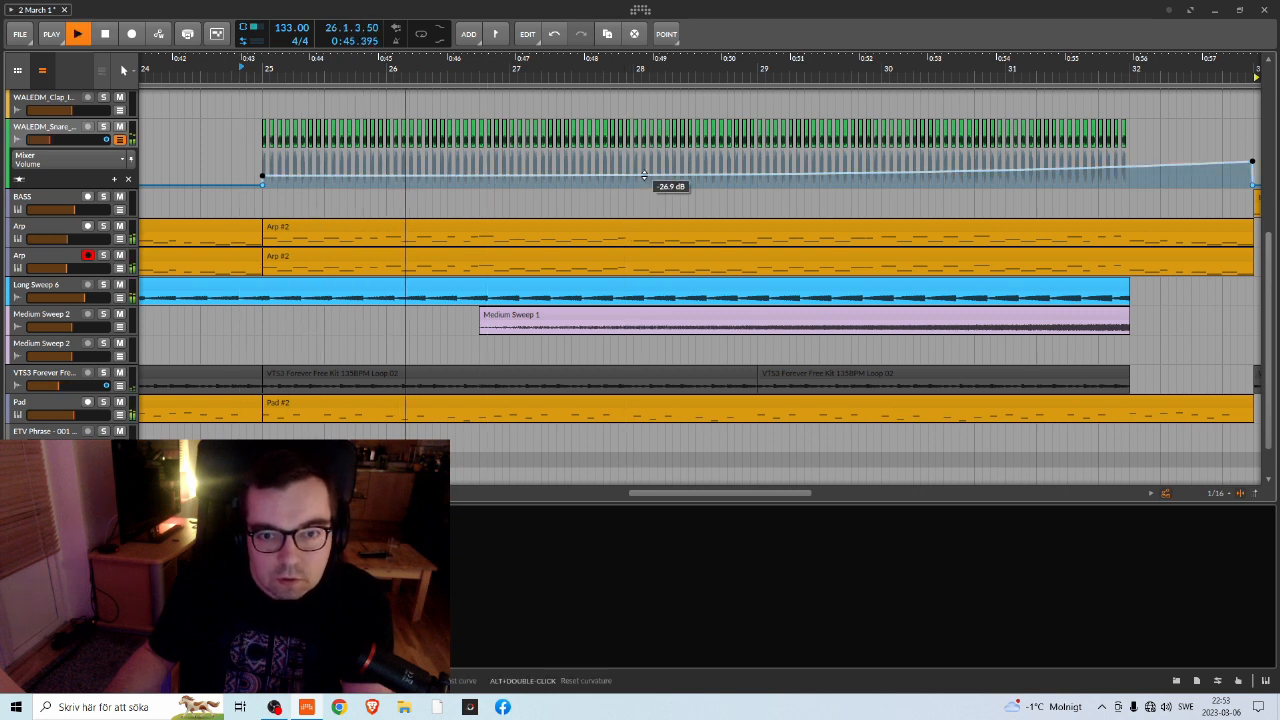
key("space")
left_click_drag(644, 174, 601, 240)
key("space")
left_click_drag(645, 175, 645, 171)
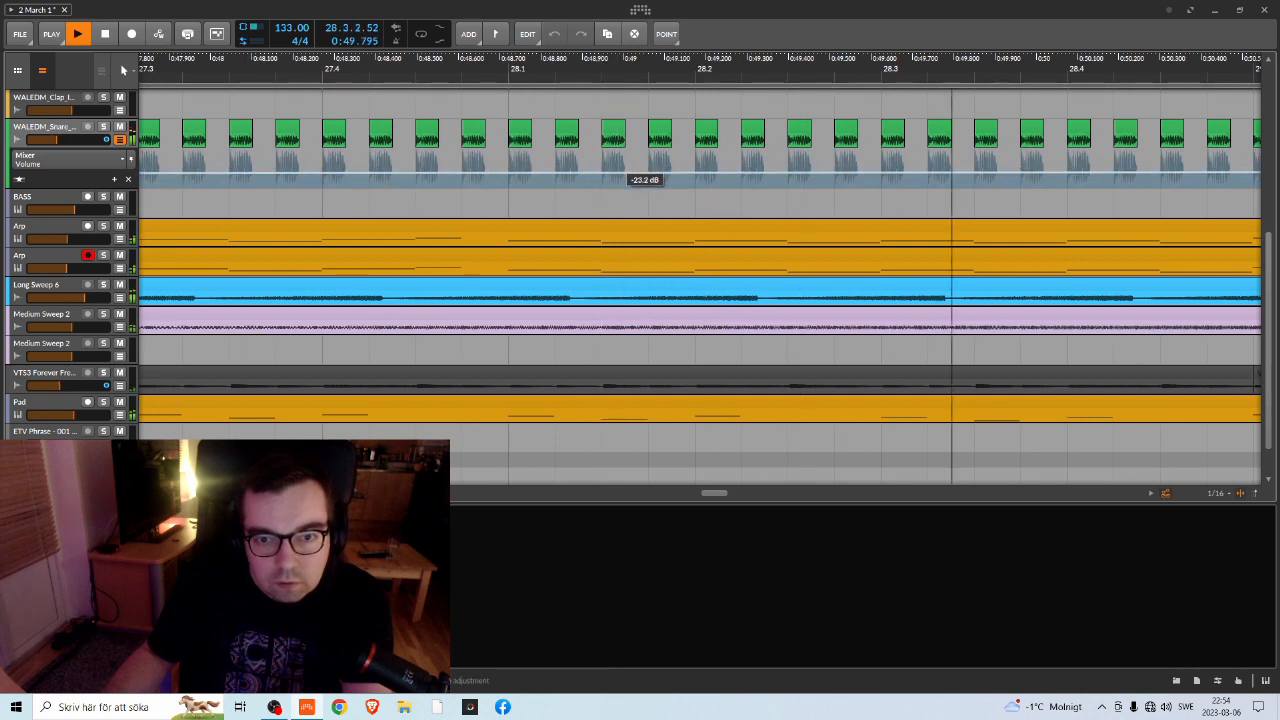
left_click_drag(611, 84, 507, 14)
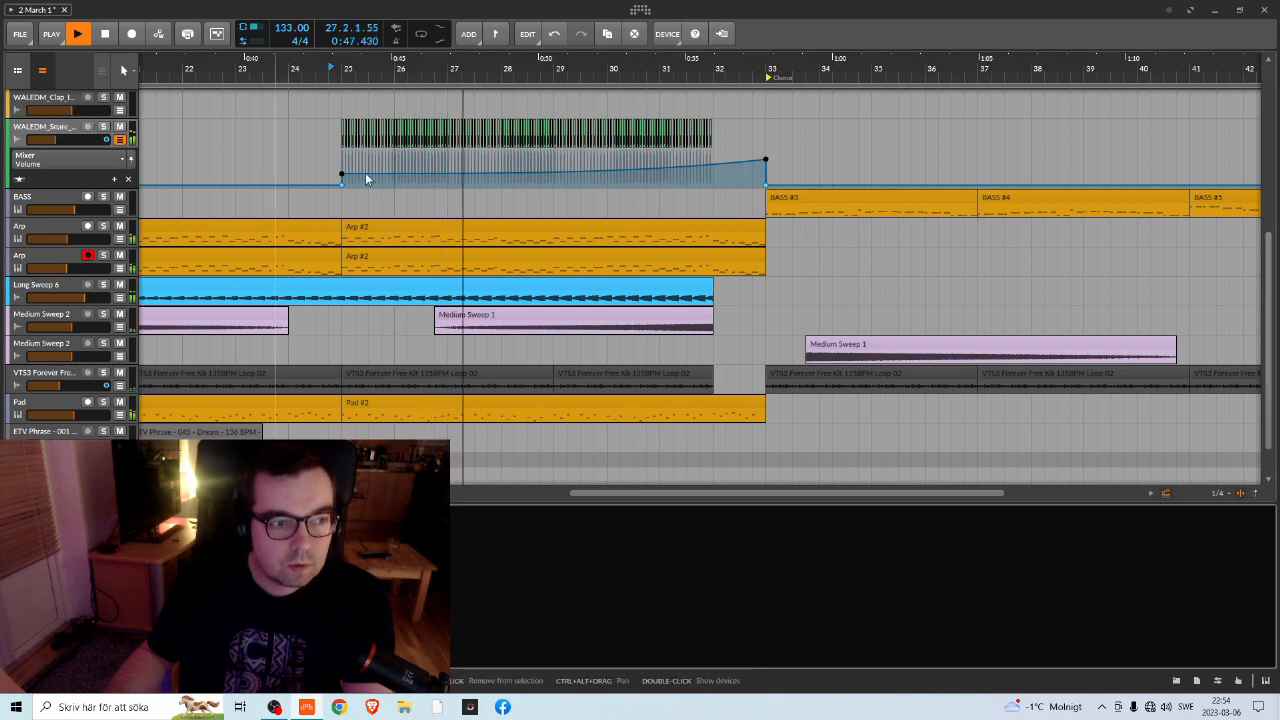
scroll(420, 177, "up", 2)
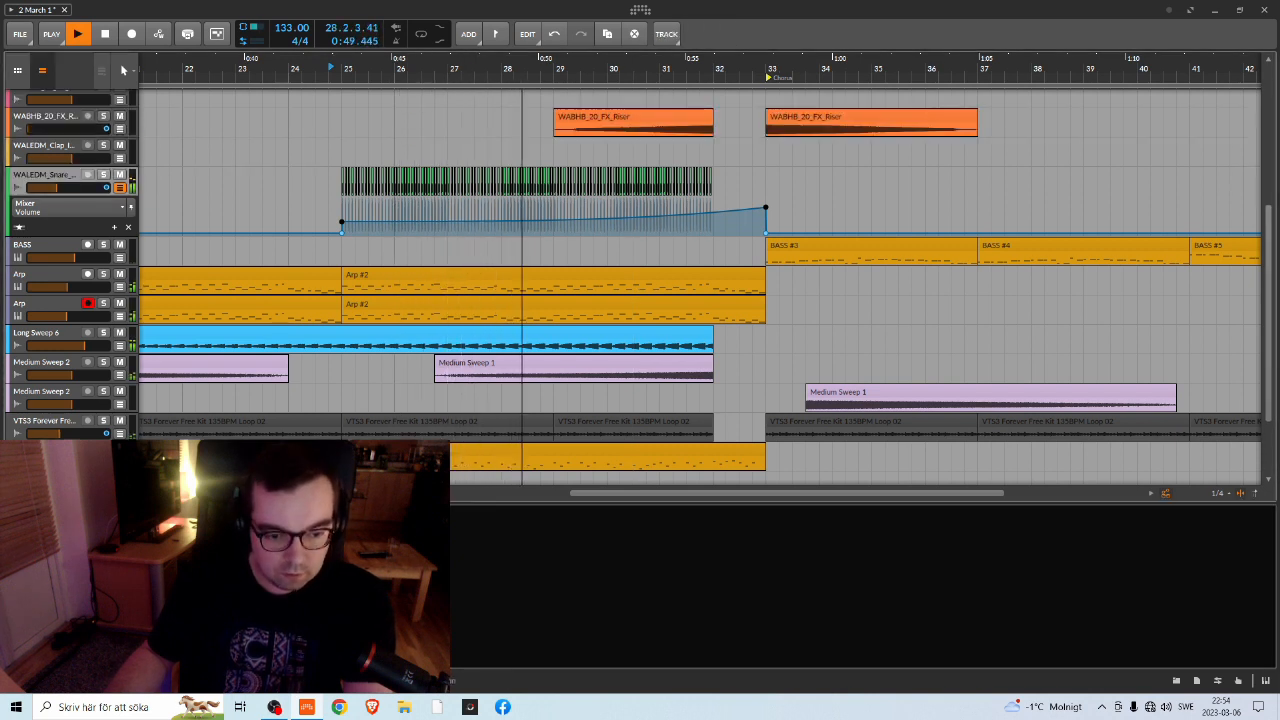
key("space")
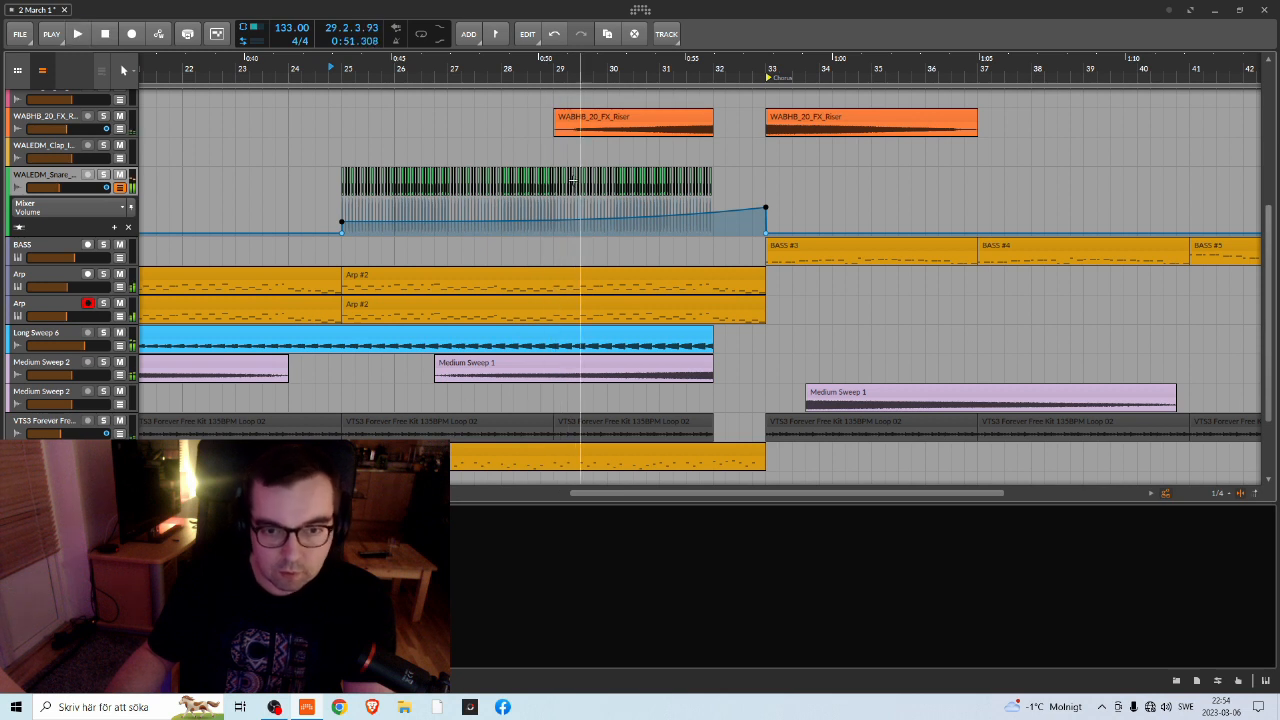
Insert the favourite A1TriggerGate plug-in on the snare roll track during playback from bar 25 and lower its mix to about half
double_click(342, 76)
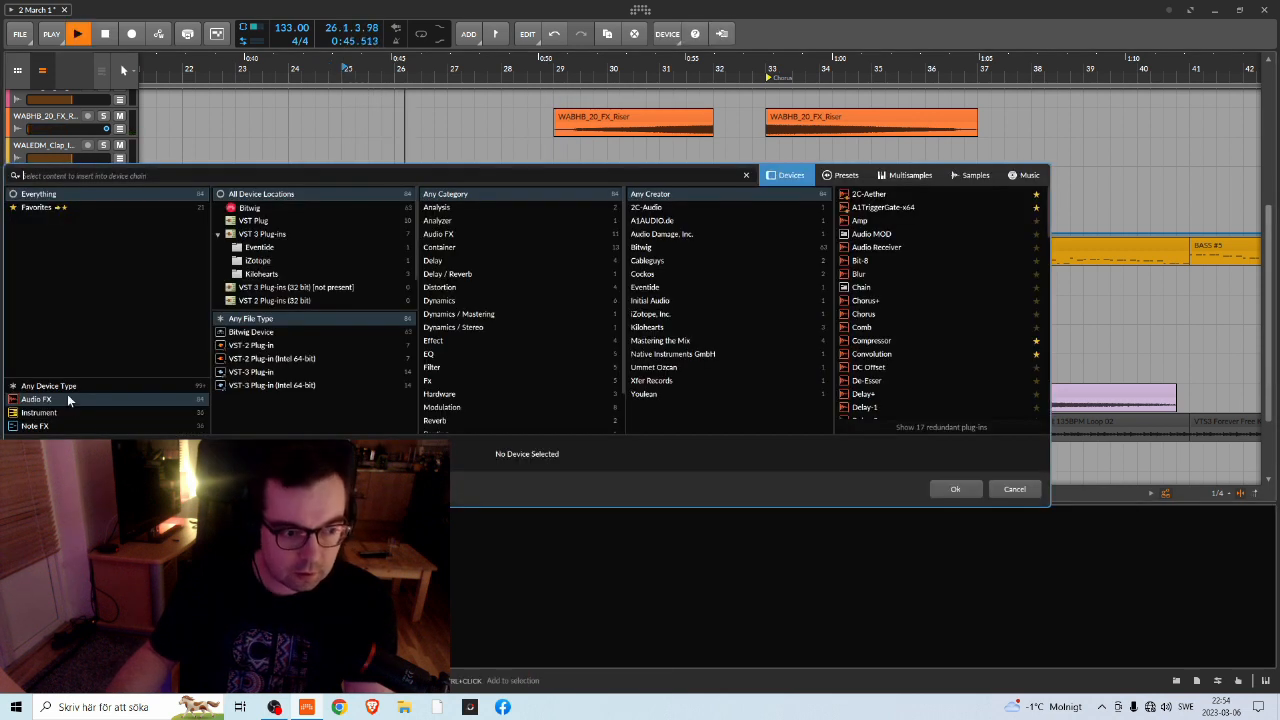
left_click(58, 207)
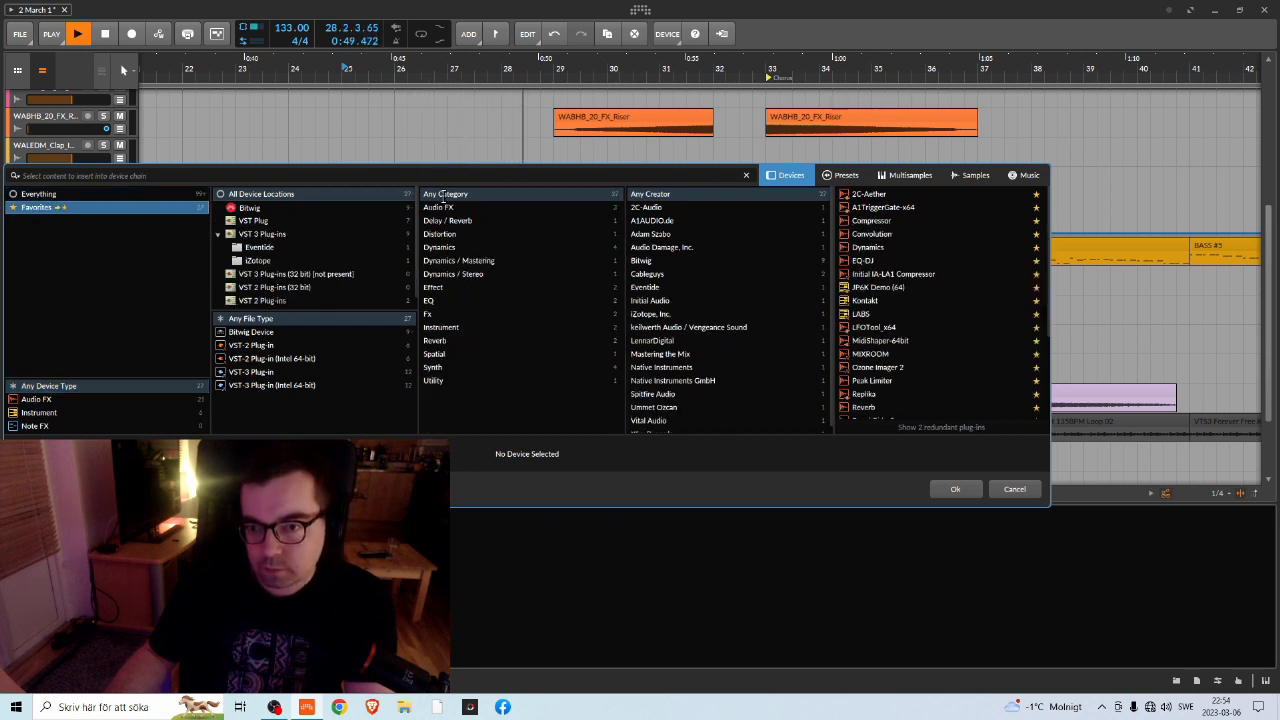
left_click(880, 208)
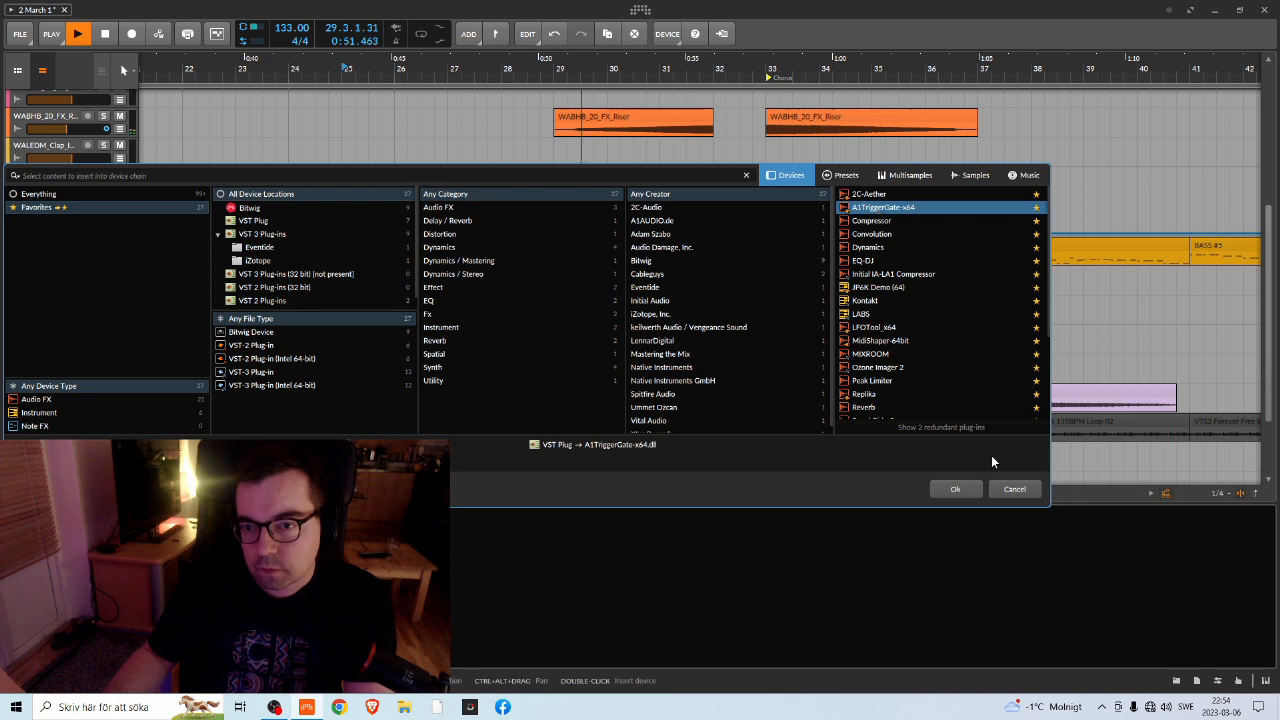
left_click(960, 488)
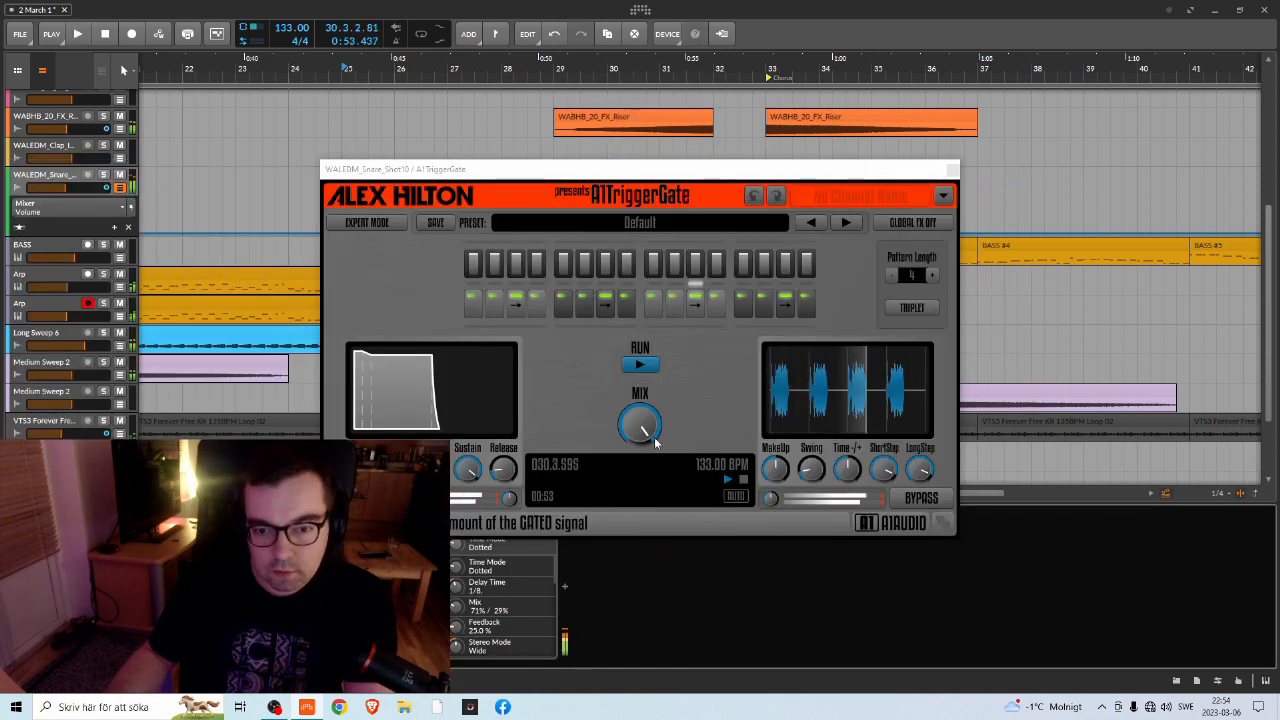
left_click_drag(640, 425, 640, 444)
left_click_drag(600, 169, 600, 318)
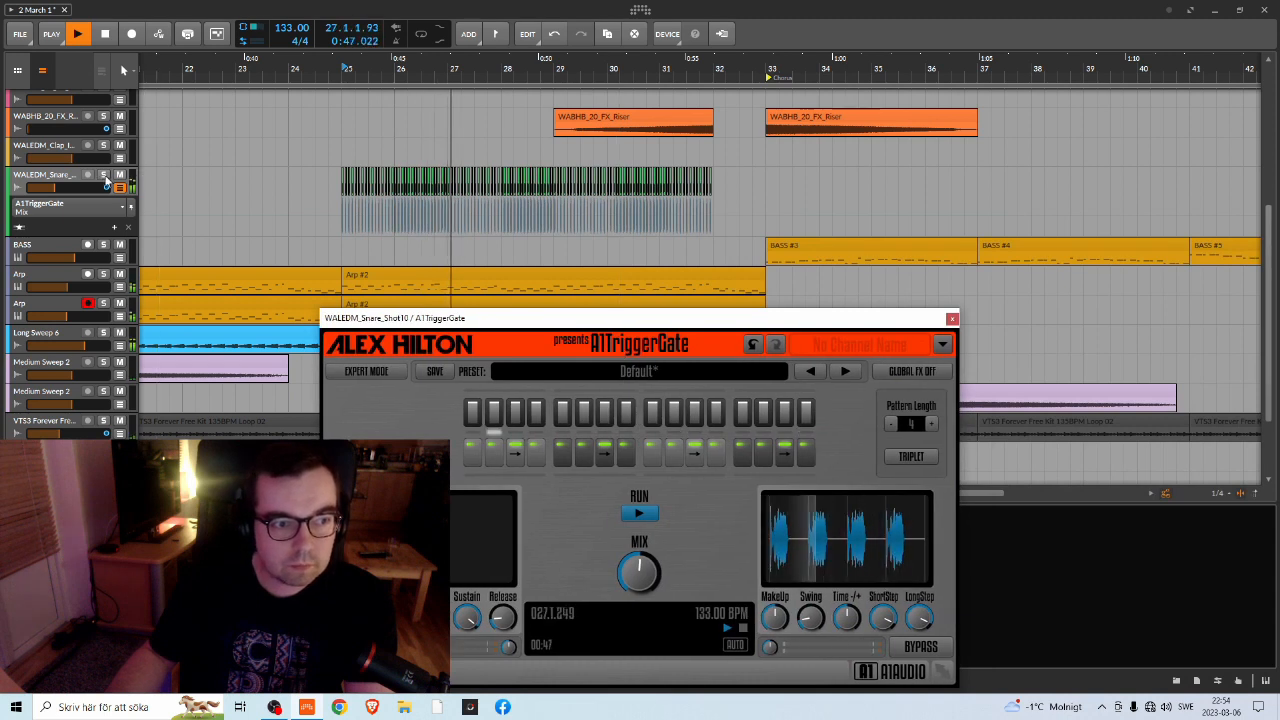
Try the gate's TranceGate 04 + Echo preset on the snare roll with the mix at 69%
left_click_drag(592, 313, 590, 195)
left_click(842, 256)
left_click(842, 256)
left_click(842, 256)
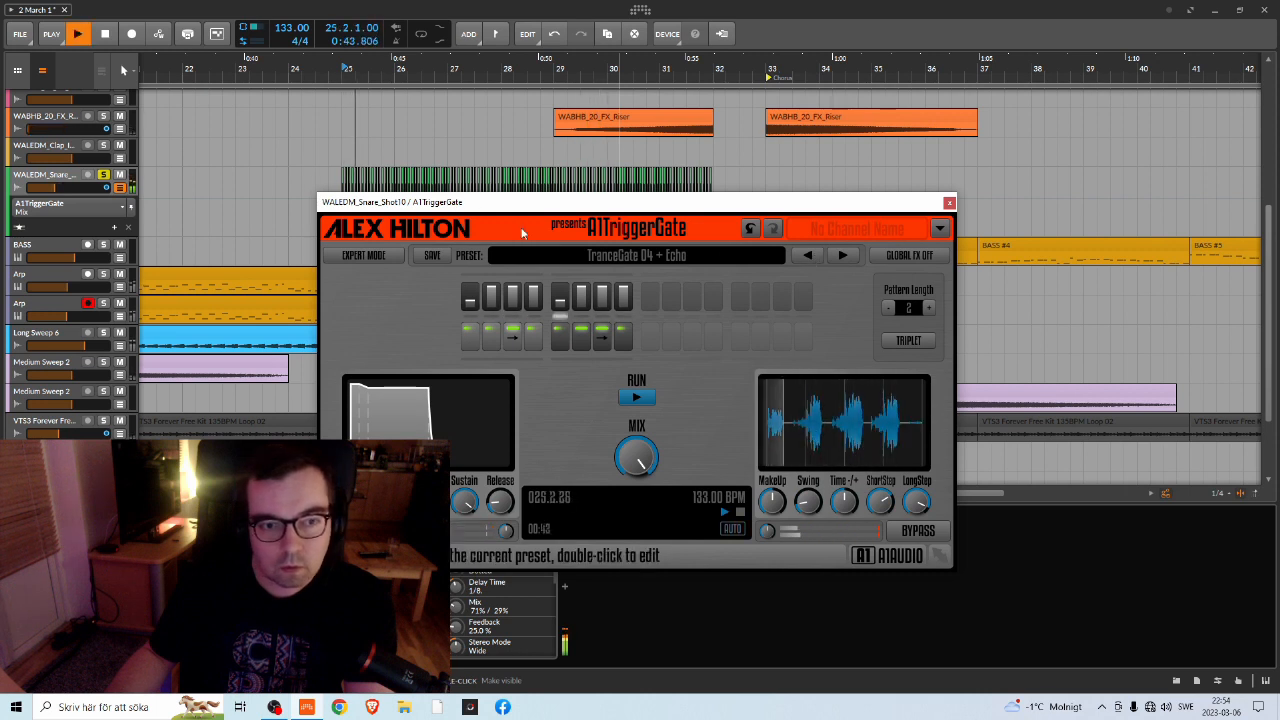
mouse_move(636, 458)
left_mouse_down()
mouse_move(636, 490)
mouse_move(636, 466)
left_mouse_up()
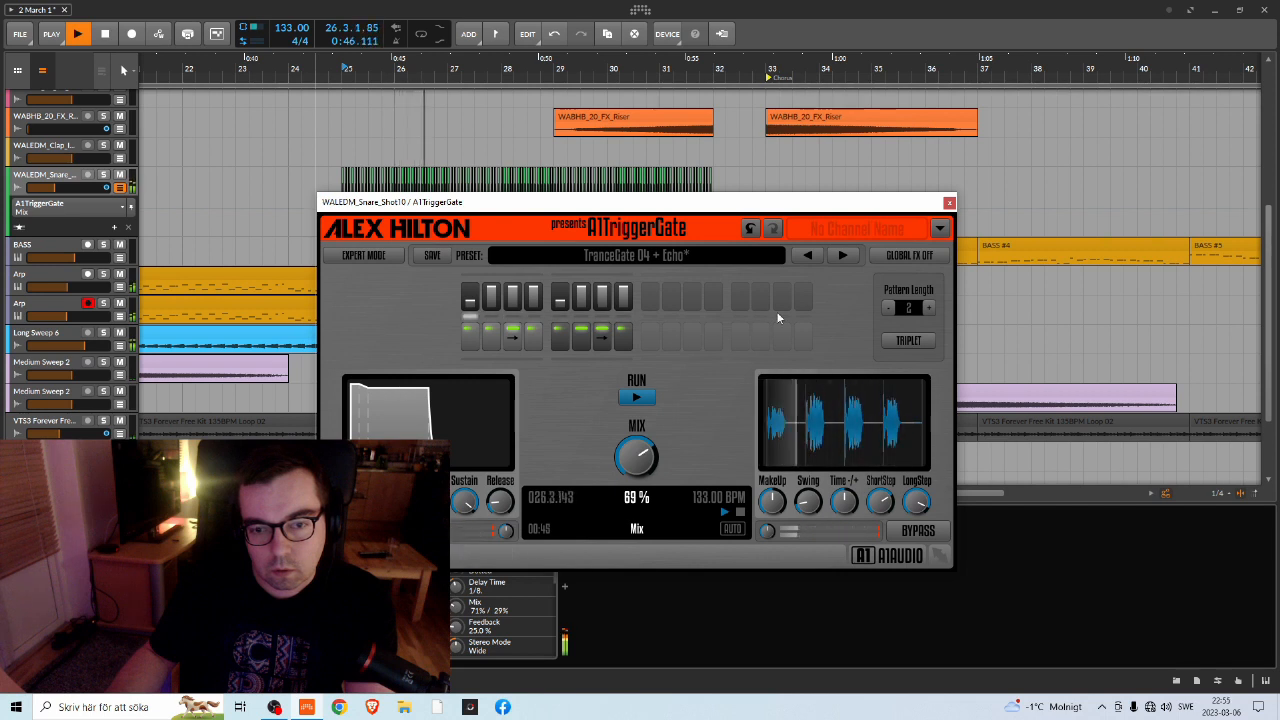
Try the TranceGate 03 + Echo preset from bar 25 with the mix at 67%
key("space")
left_click(808, 255)
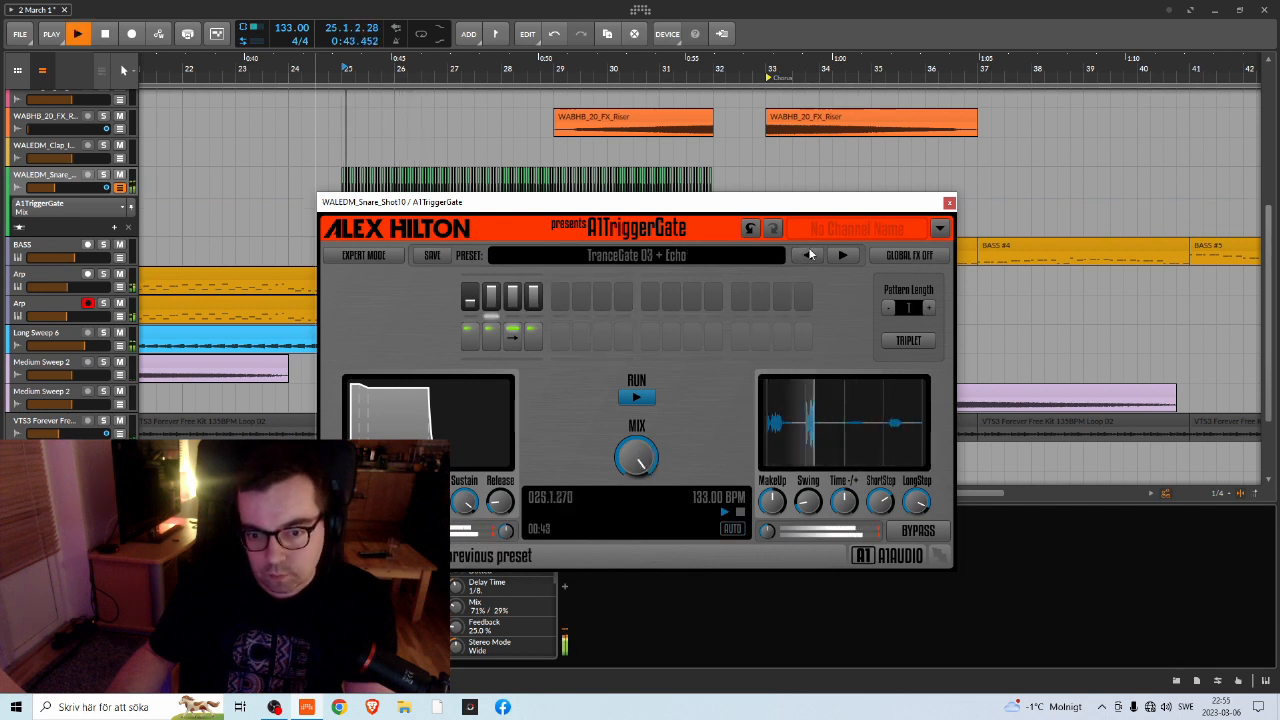
left_click_drag(632, 463, 633, 445)
key("space")
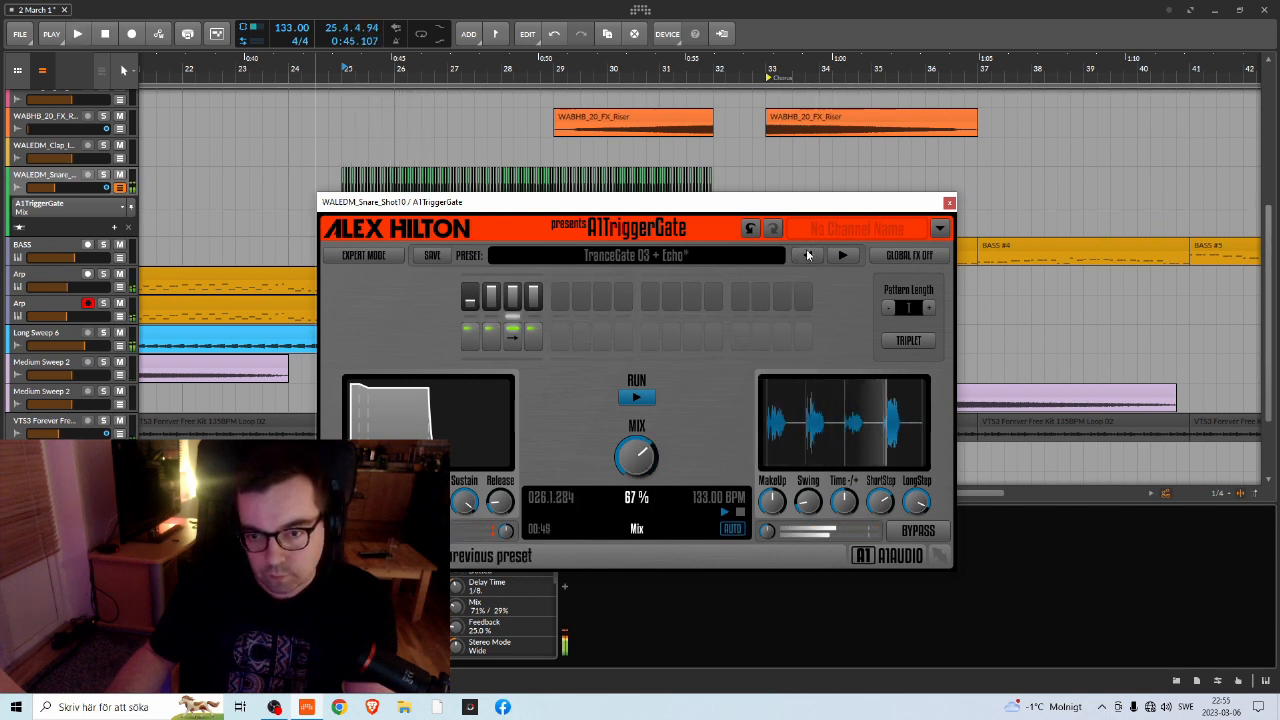
Try the TranceGate 02 + Echo preset at 64% mix and TranceGate 01 + Echo at 56% mix
left_click(808, 255)
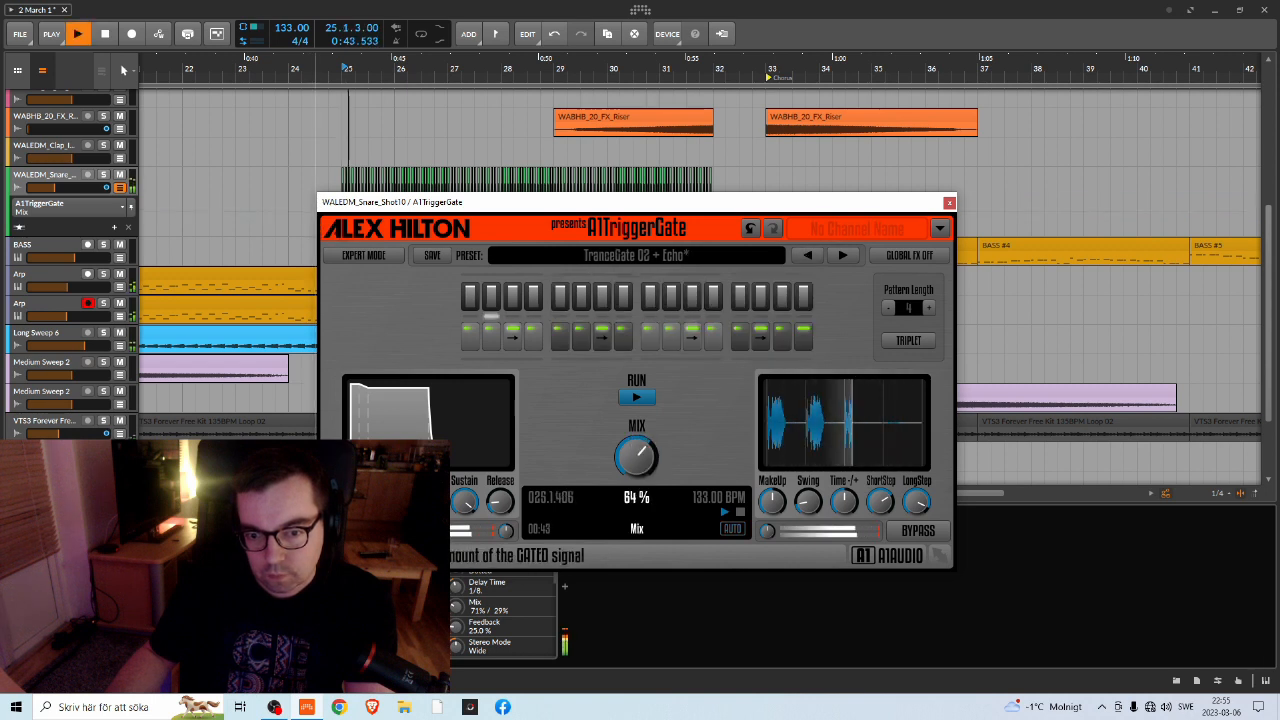
key("space")
left_click(808, 255)
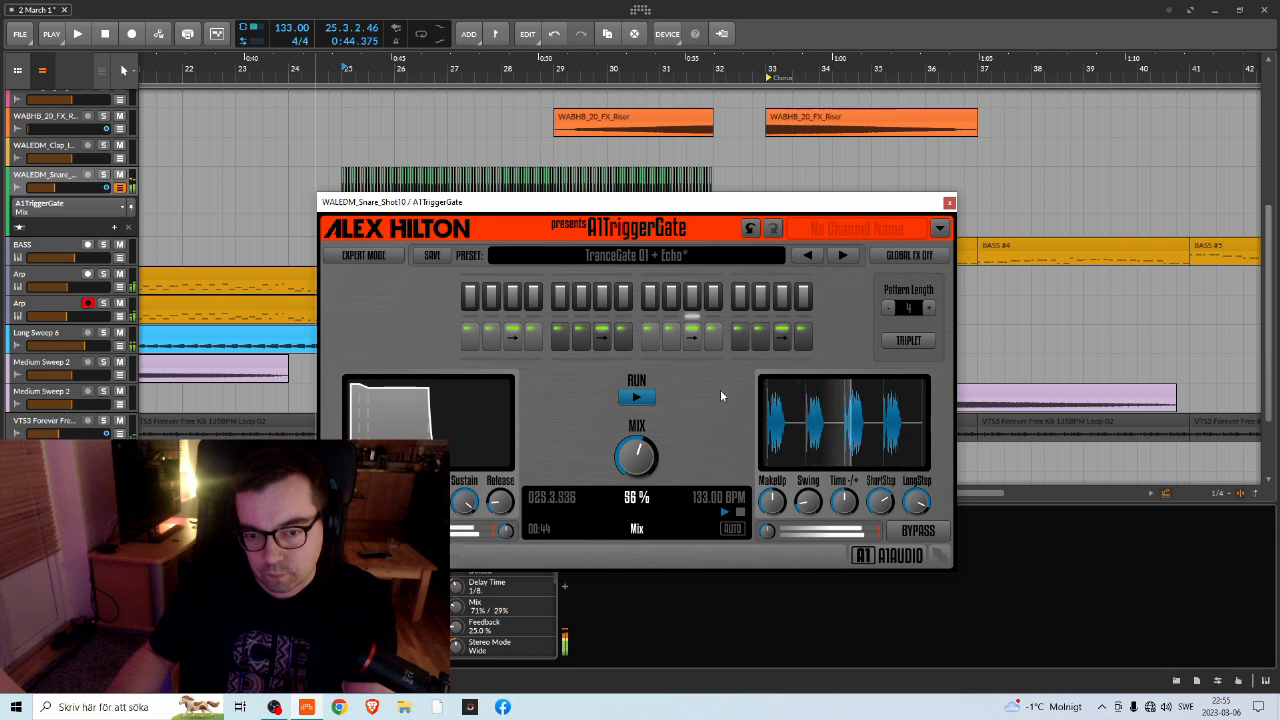
Try the House Rhythm 02 + Echo preset on the snare roll with the mix at 60%
left_click(805, 256)
left_click_drag(652, 472, 652, 505)
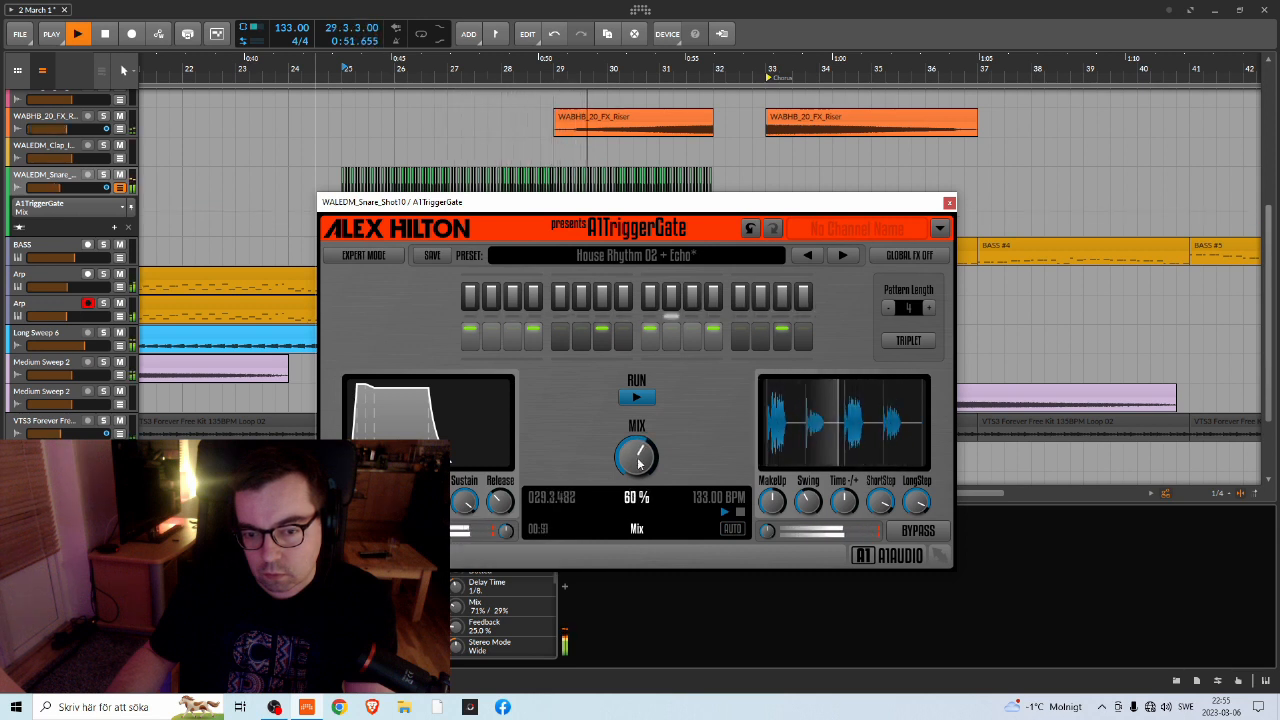
key("space")
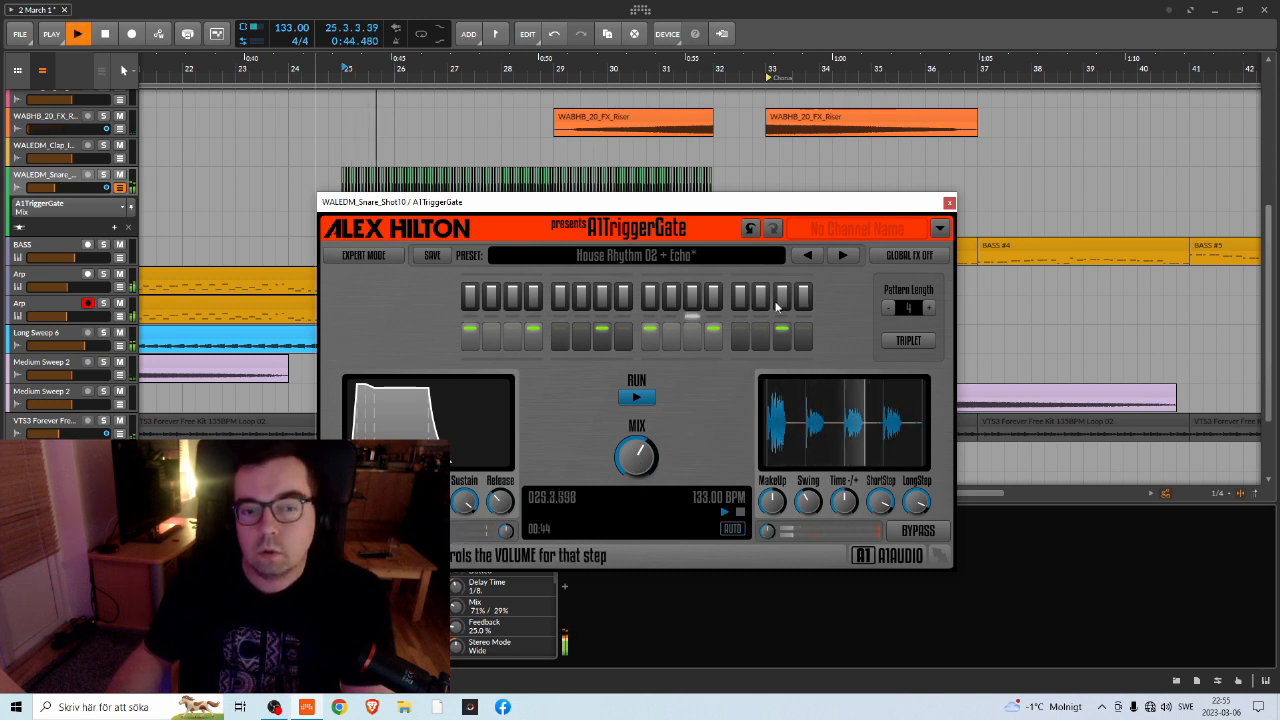
Shape the gate's envelope with a longer release, lower sustain and a slight attack adjustment while playing the snare roll
left_click_drag(500, 502, 500, 476)
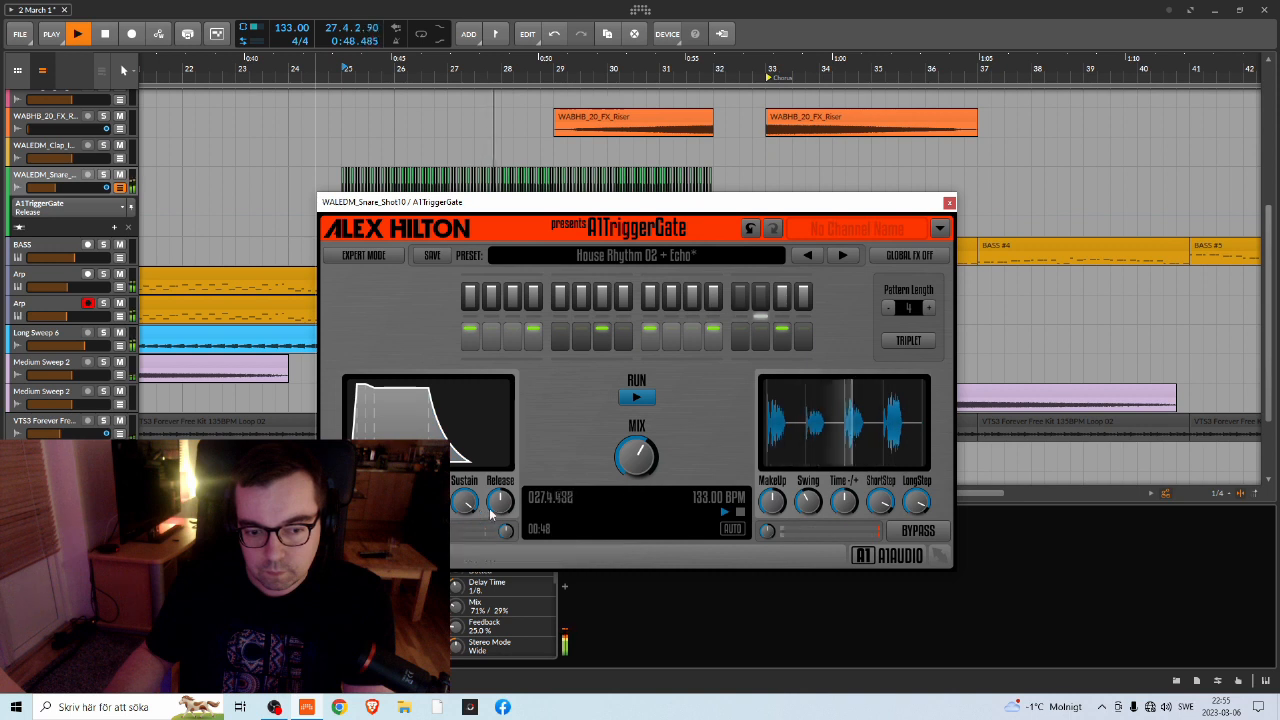
left_click_drag(464, 502, 464, 514)
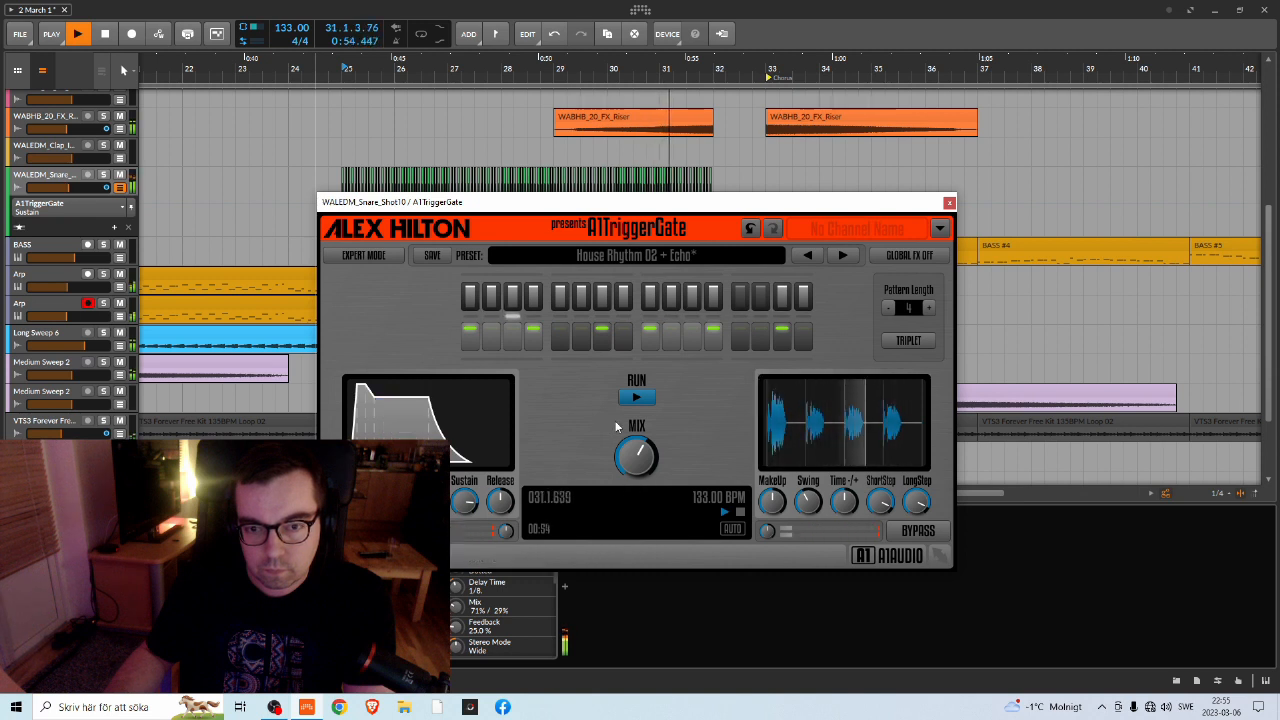
left_click_drag(713, 205, 887, 227)
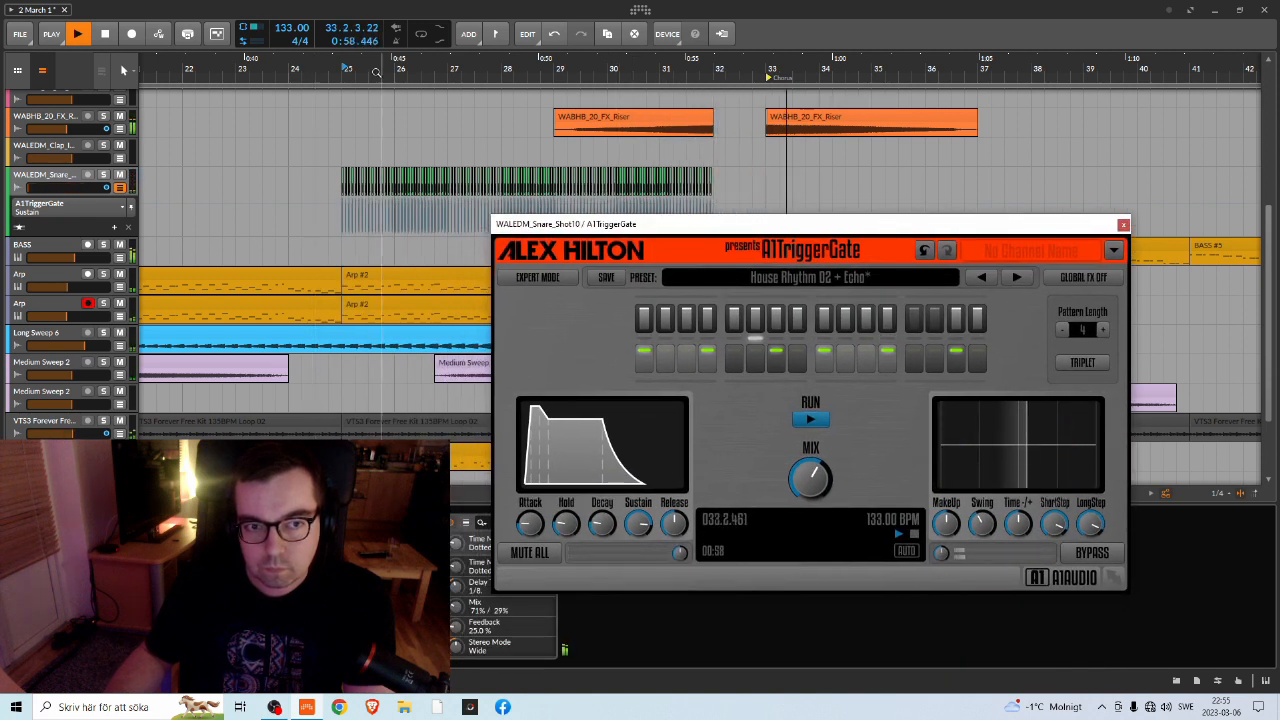
key("space")
key("space")
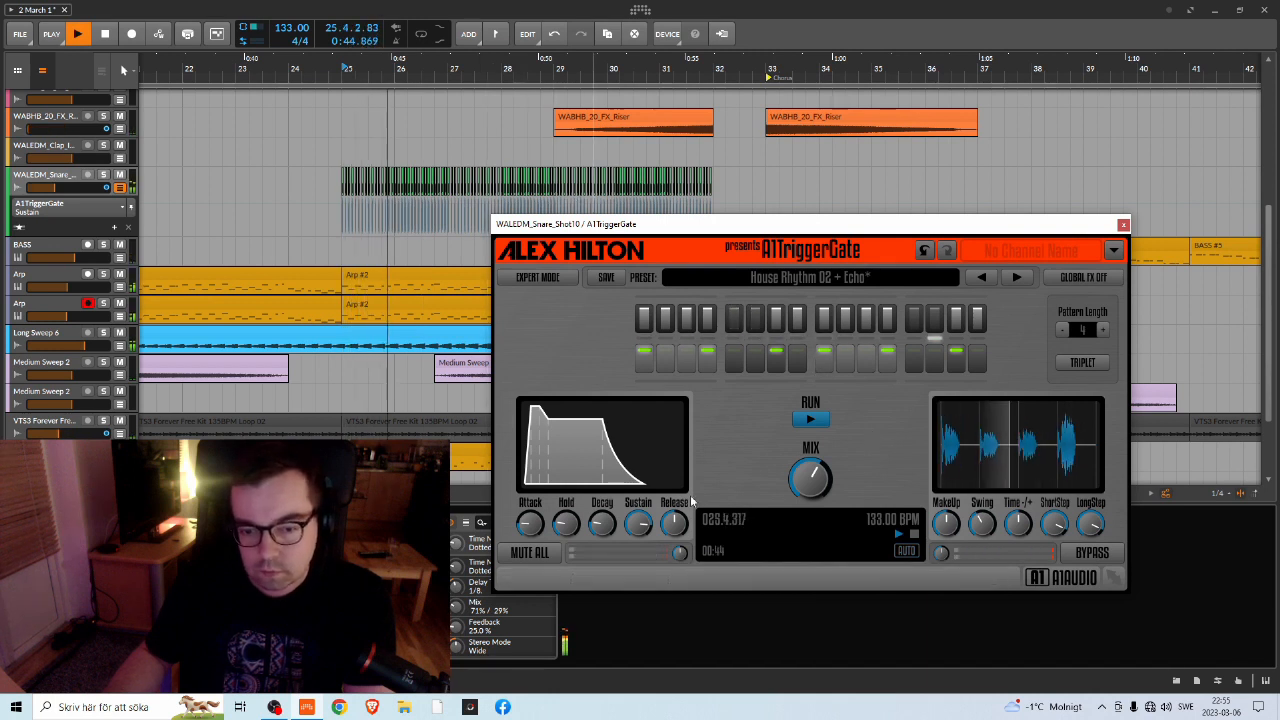
left_click(532, 525)
mouse_move(532, 525)
left_mouse_down()
mouse_move(532, 492)
mouse_move(530, 522)
left_mouse_up()
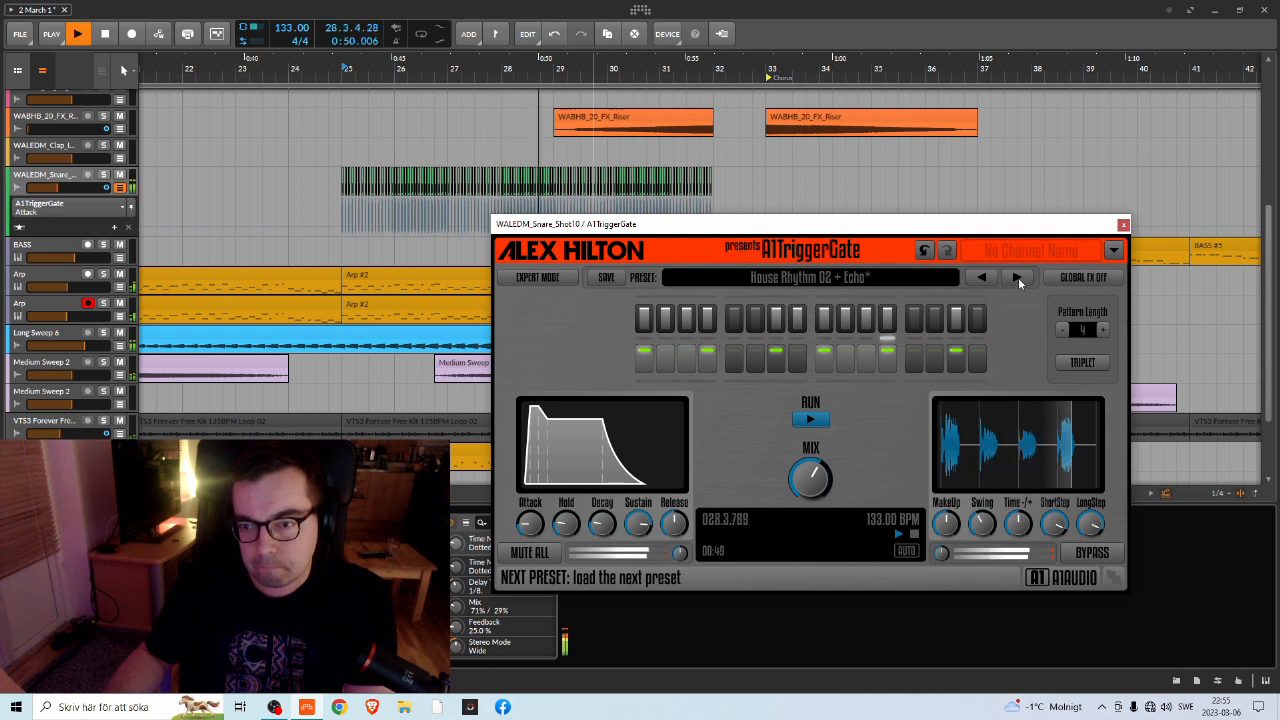
Try the Groove Rhythm 02 + Echo preset from bar 25, lowering the mix to about half
key("space")
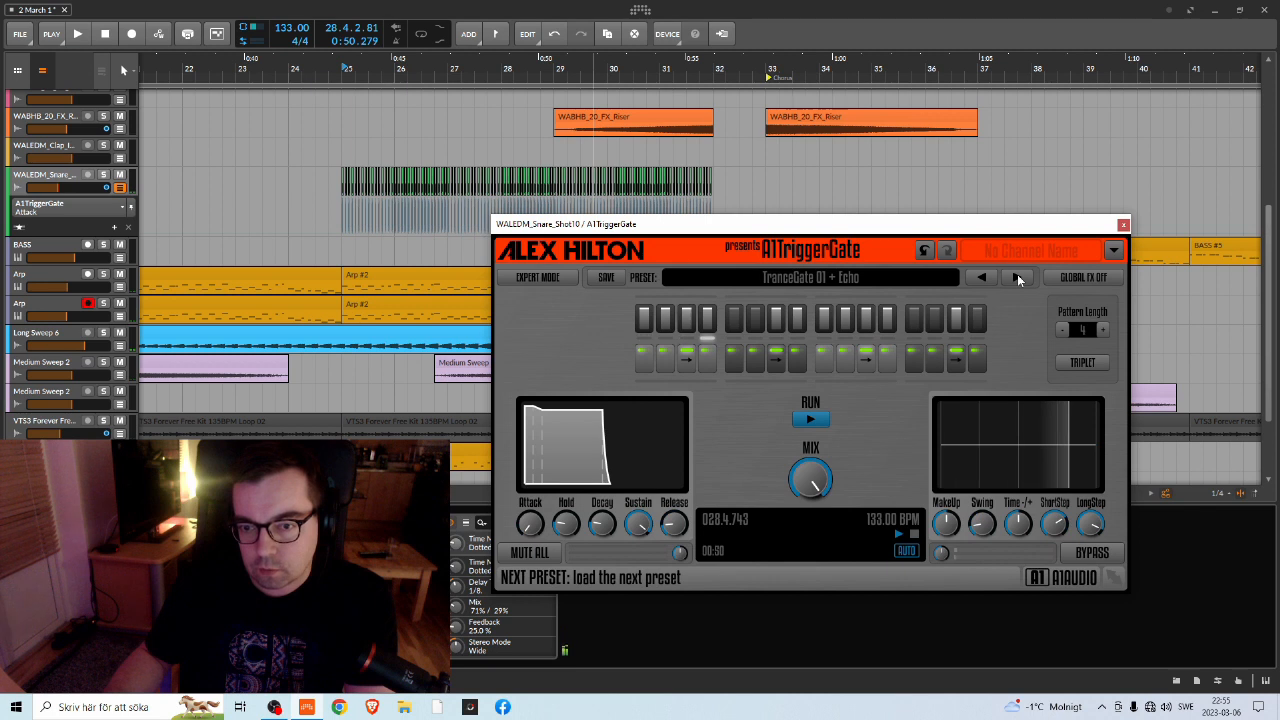
left_click(1018, 277)
left_click(1018, 279)
left_click(1018, 279)
key("space")
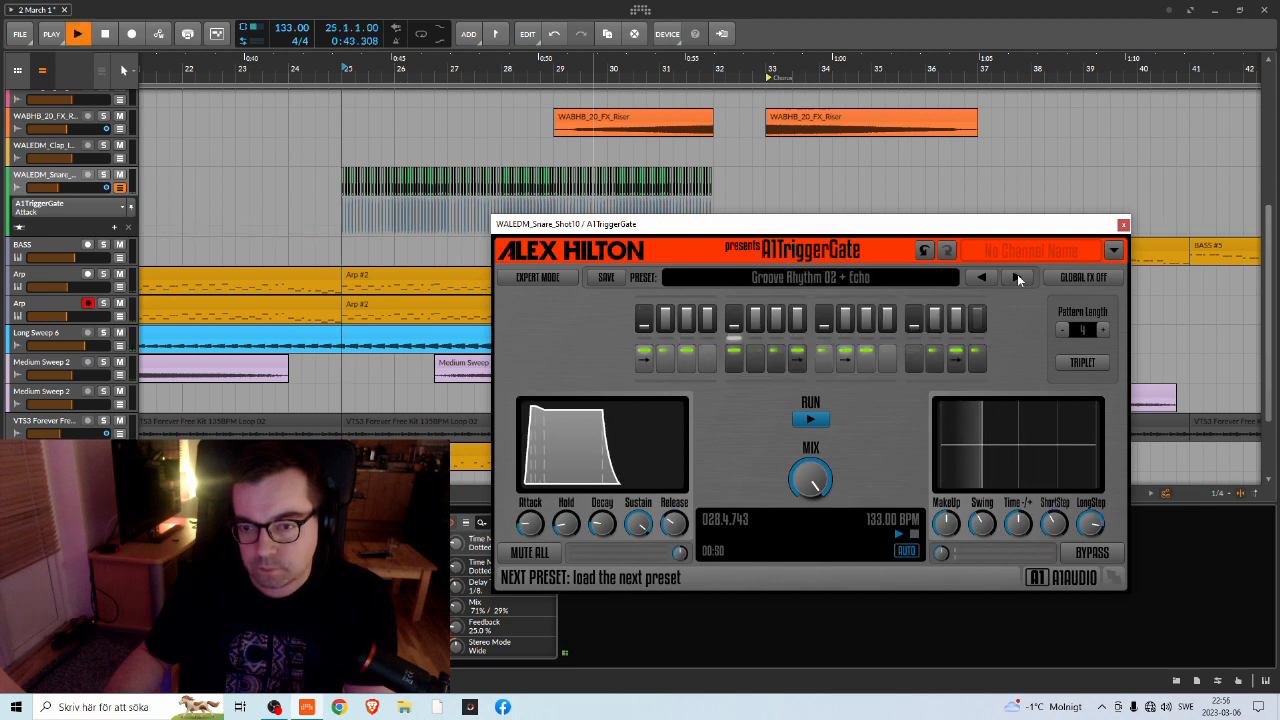
left_click_drag(812, 481, 812, 501)
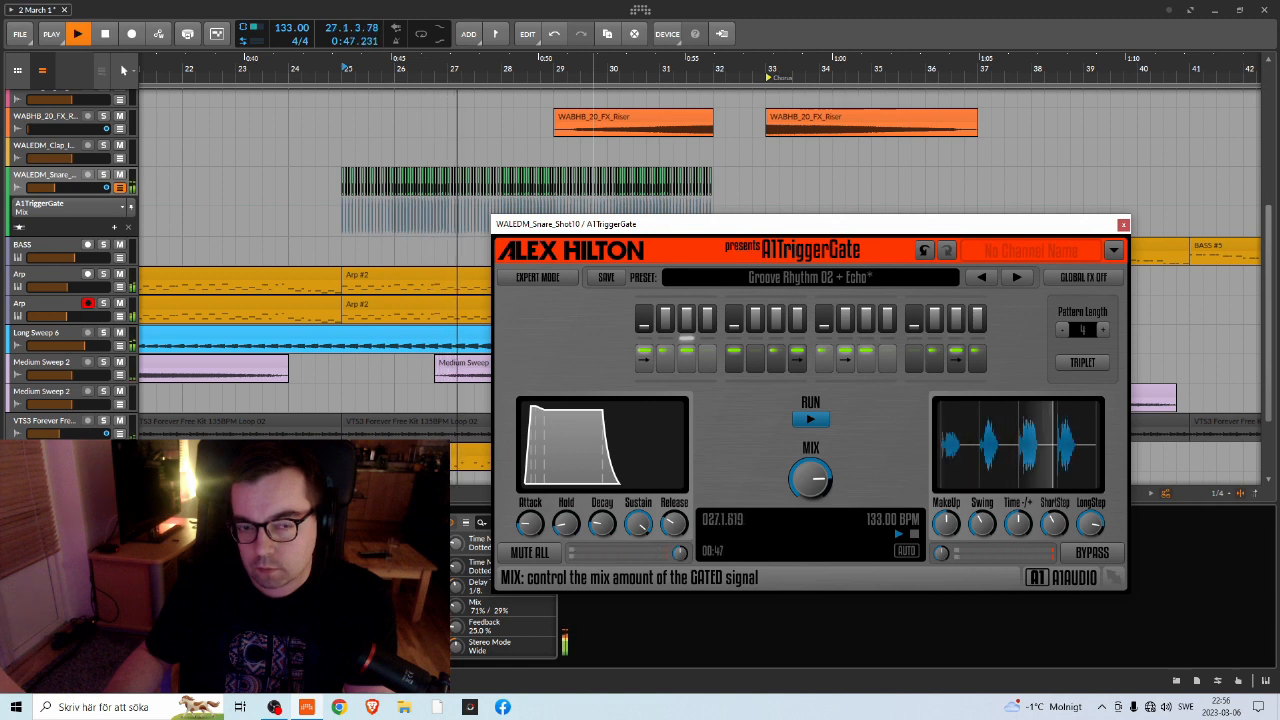
left_click_drag(815, 480, 815, 484)
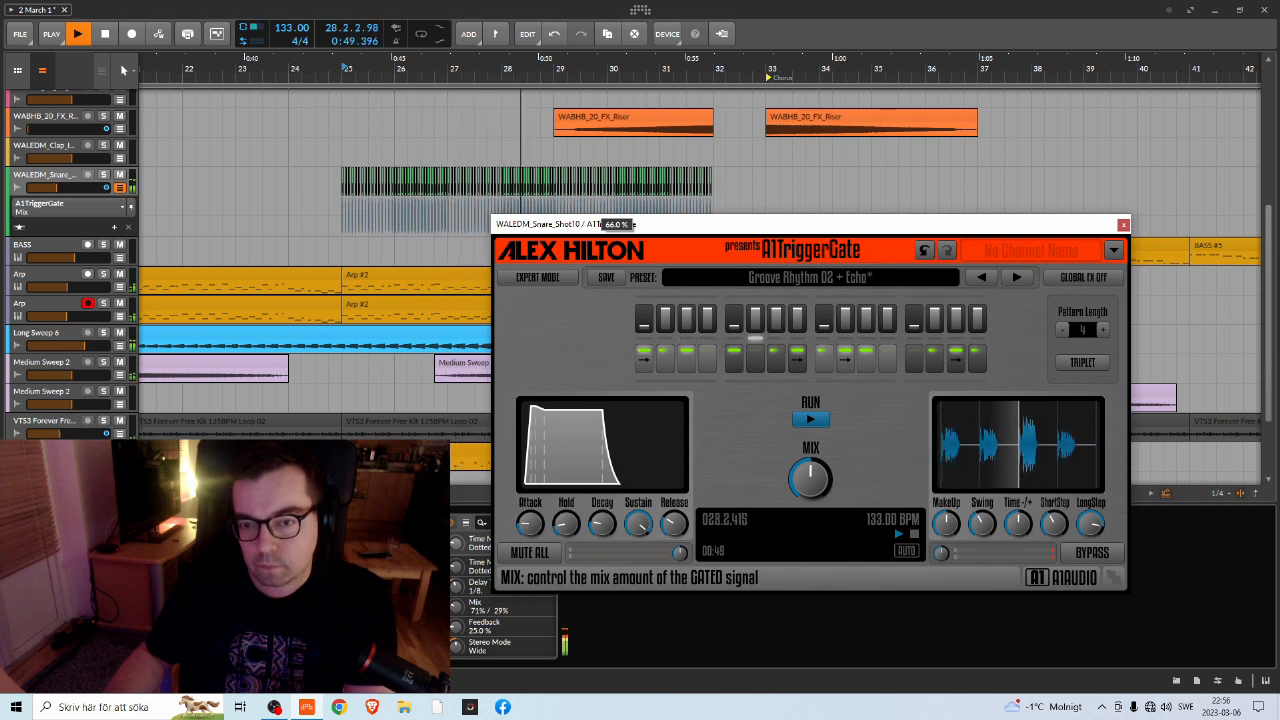
Try the Groove Rhythm 01 + Echo preset on the snare roll with the mix at 80%
left_click(981, 277)
key("space")
left_click_drag(810, 480, 810, 455)
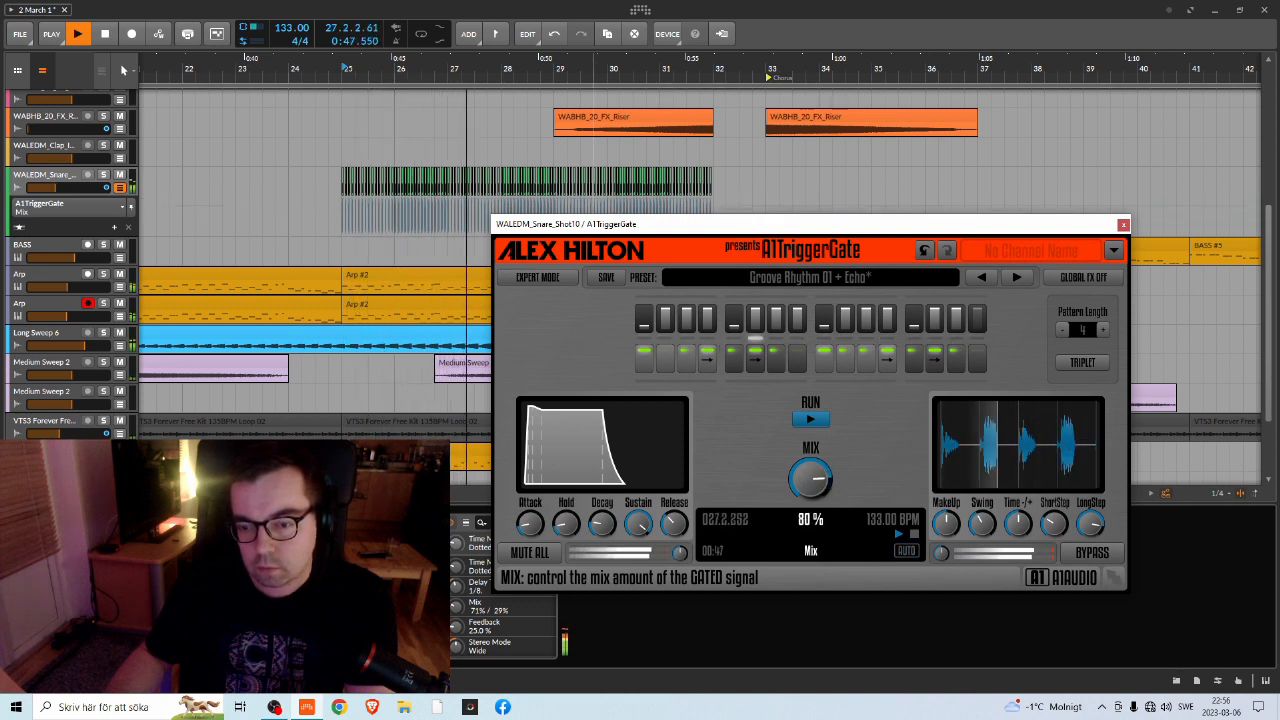
Try the Like A SideChain 01 preset from bar 25 with the mix at 79%
key("space")
left_click(1015, 278)
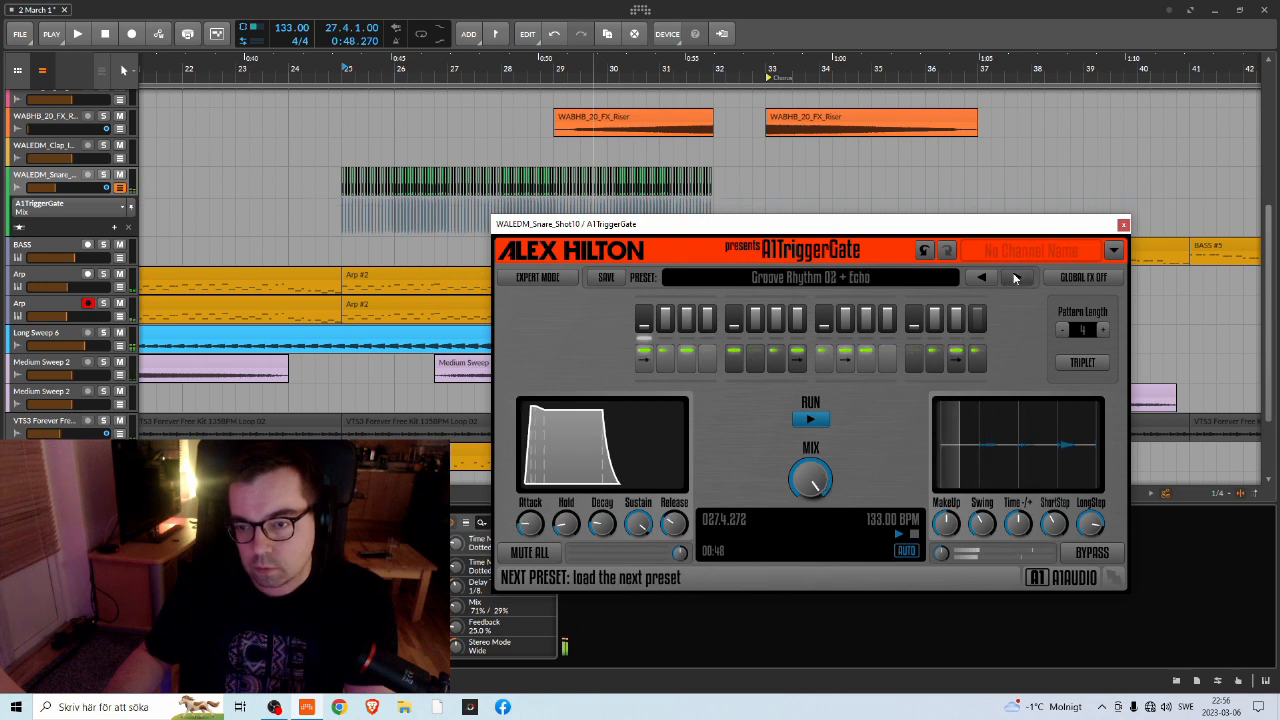
left_click(1015, 278)
key("space")
left_click_drag(810, 478, 812, 488)
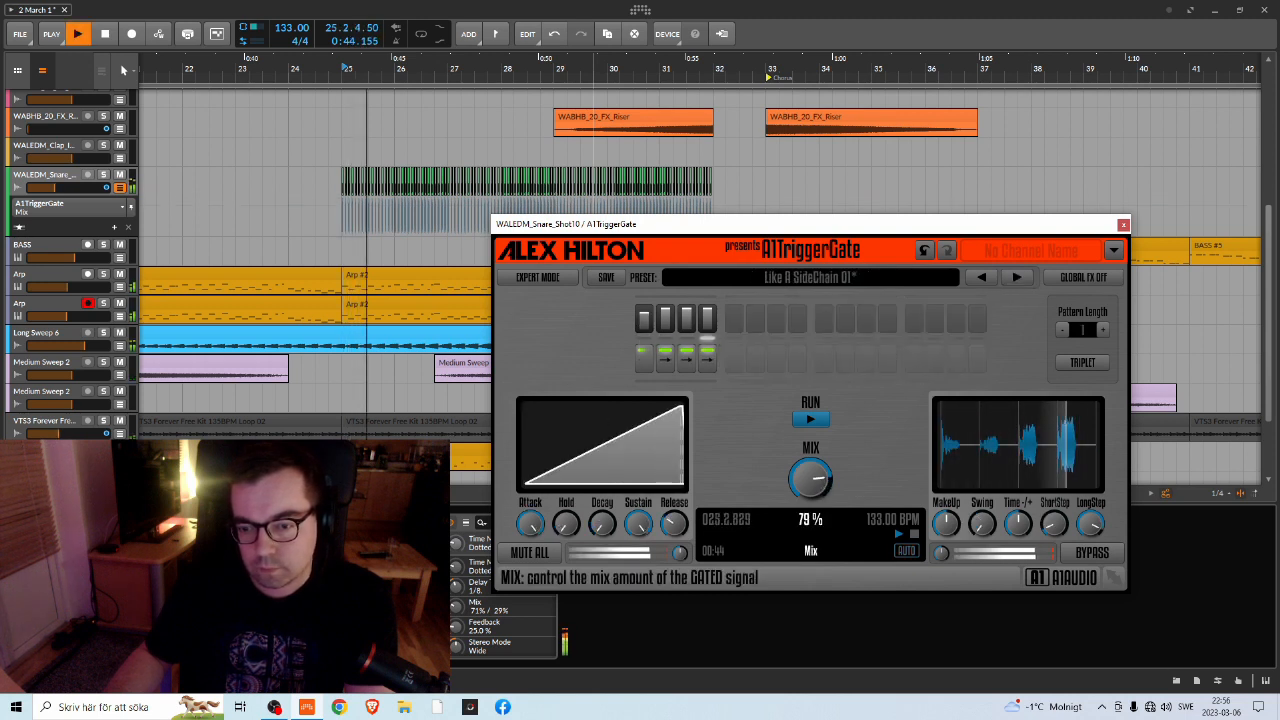
Load the Like A SideChain 02 preset, set the mix to 50% and play the snare roll from bar 25
key("space")
left_click(1016, 278)
left_click_drag(810, 475, 810, 509)
key("space")
key("space")
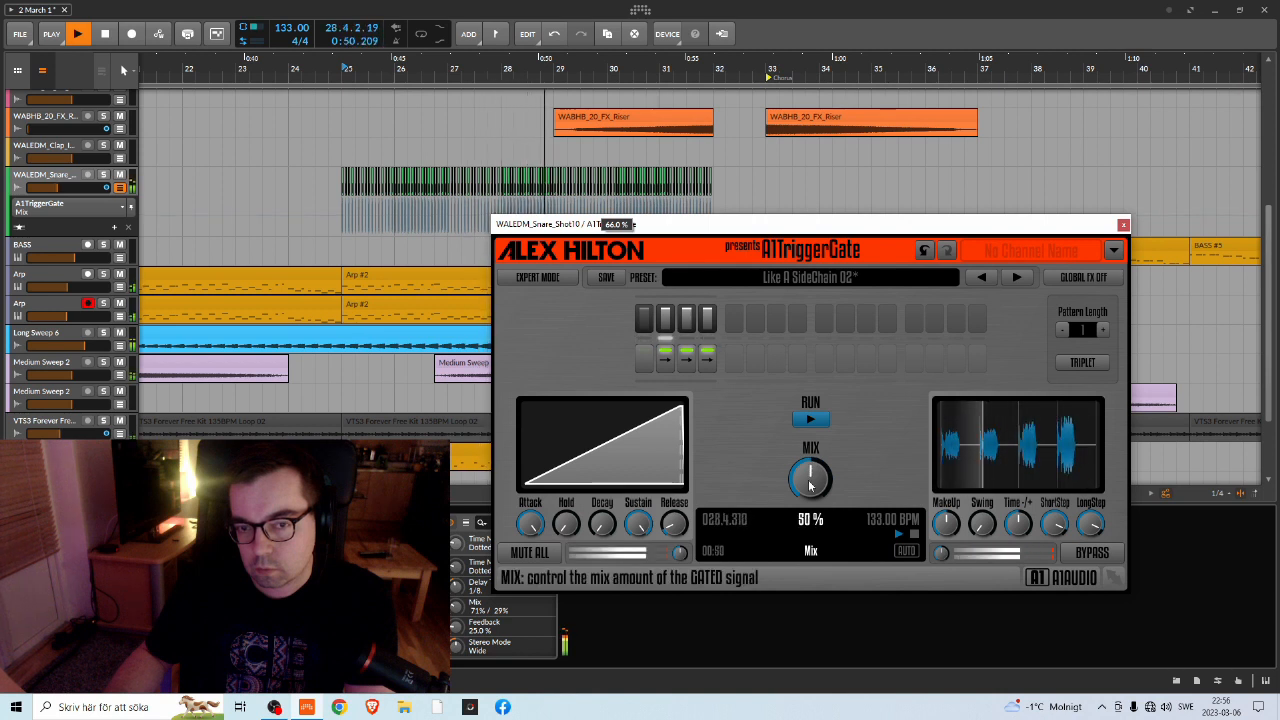
Try the Like A SideChain 02 + Echo preset on the snare roll from bar 25 with the mix at 84%
key("space")
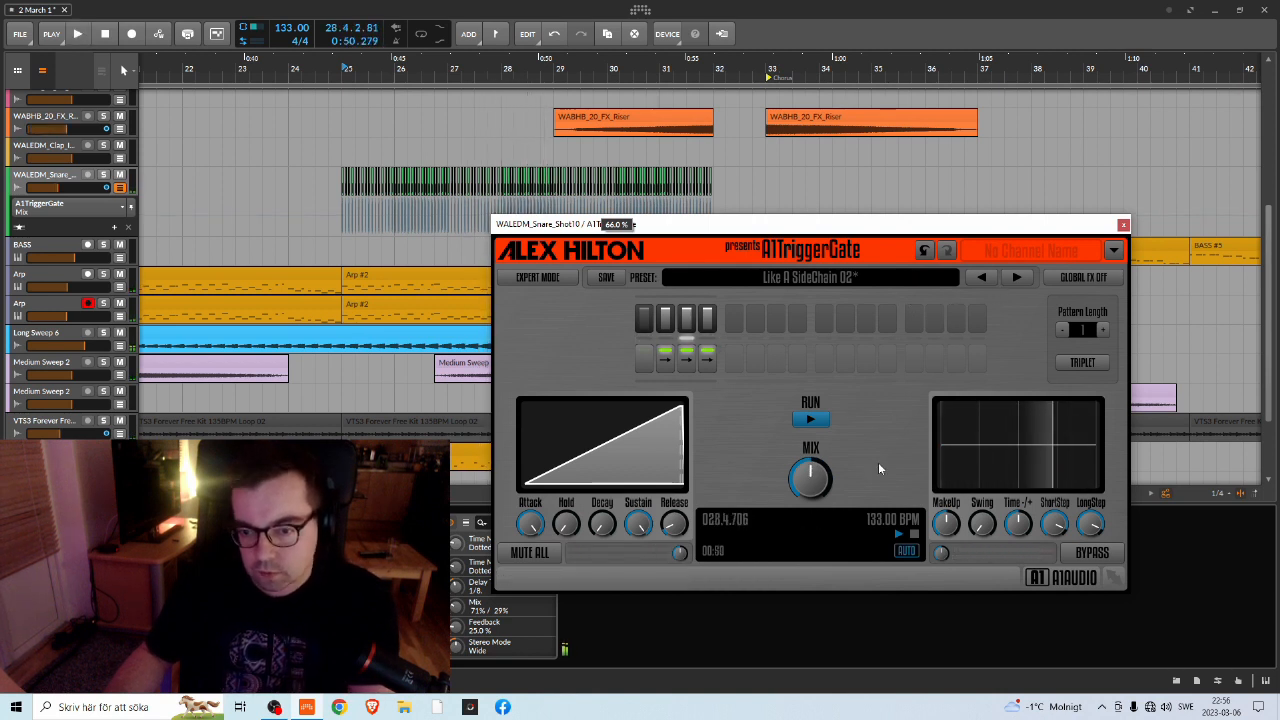
left_click(1012, 281)
key("space")
left_click_drag(810, 482, 810, 470)
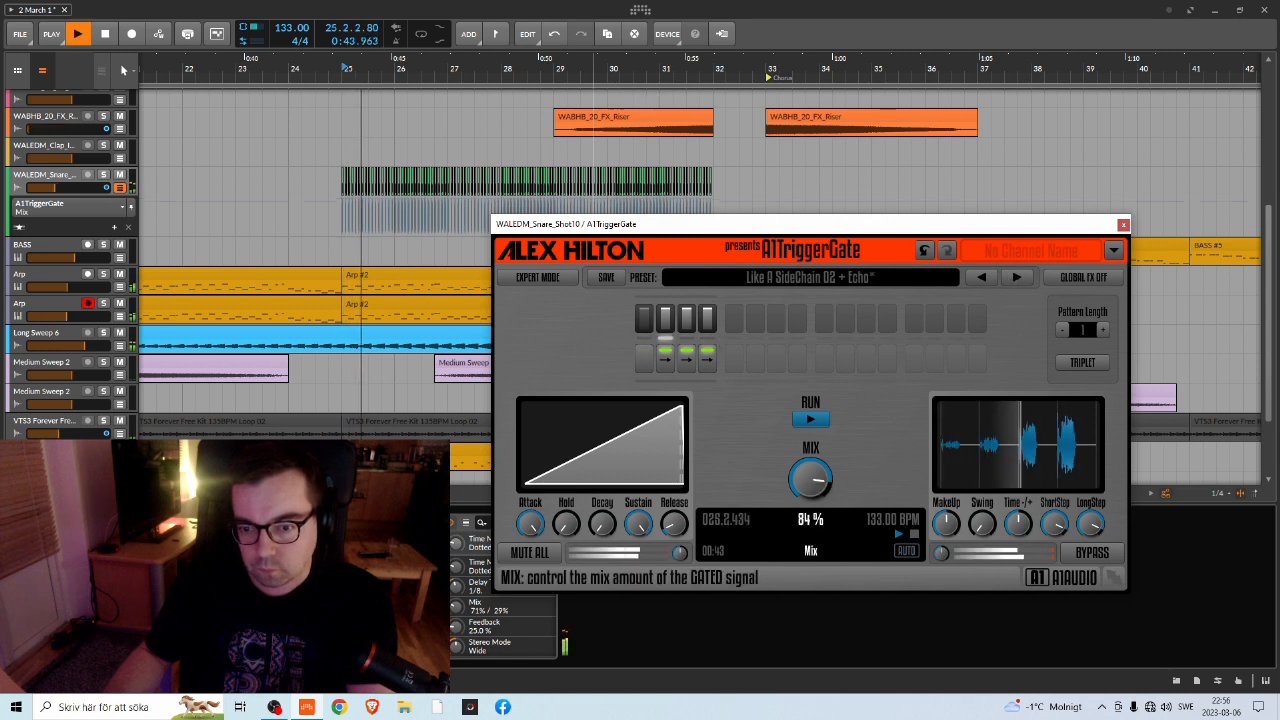
key("space")
Try the Like A SideChain 03 preset from bar 25 with a reduced mix
key("space")
left_click(1012, 278)
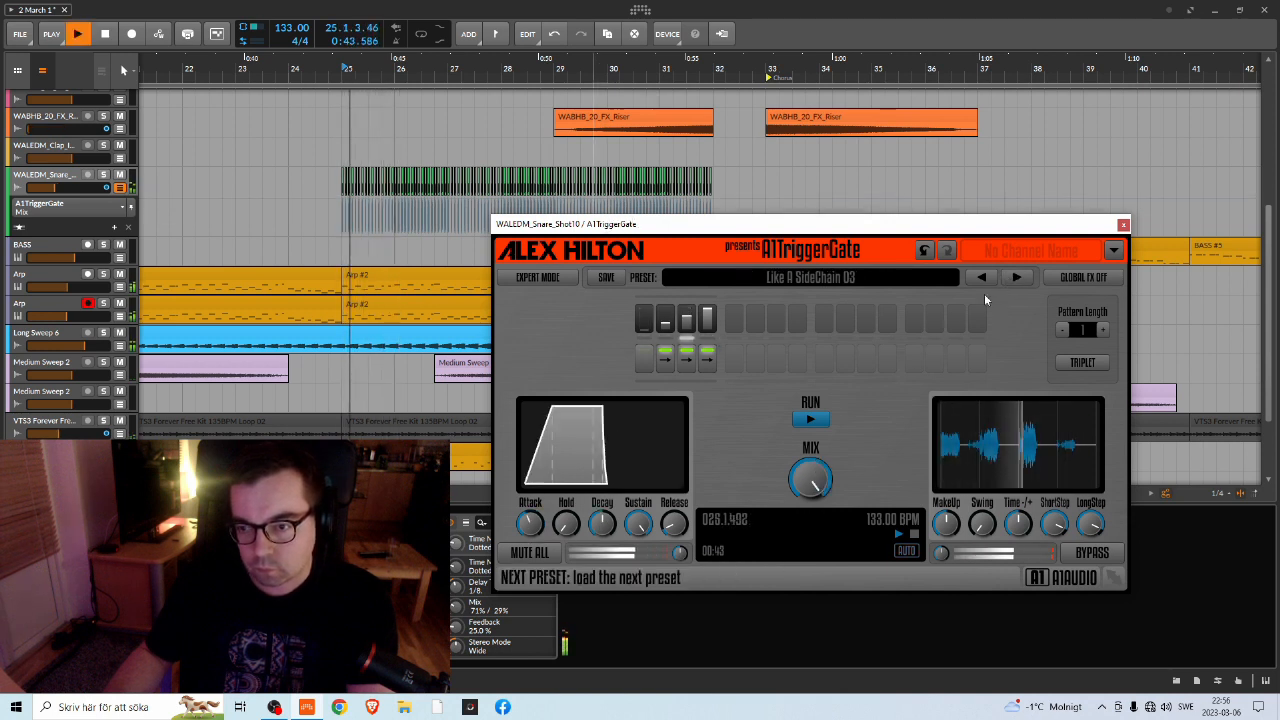
left_click_drag(811, 483, 811, 440)
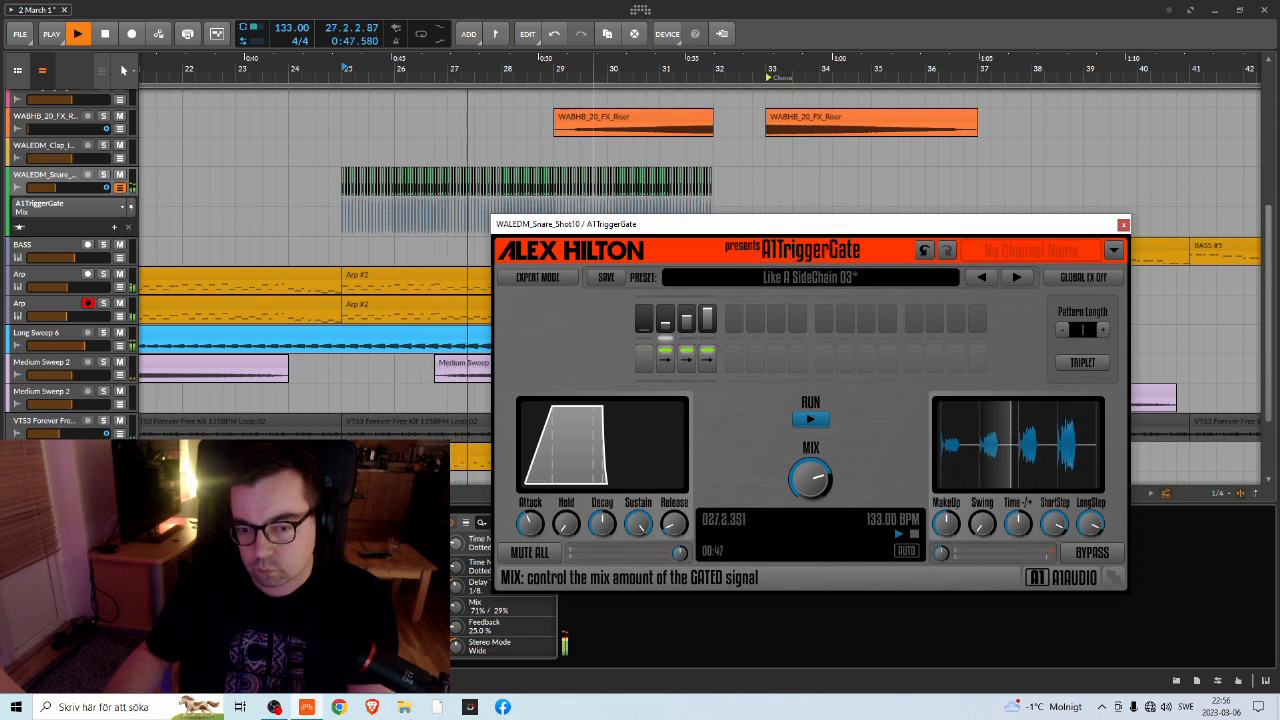
key("space")
Browse the gate presets back to House Rhythm 02 + Echo and try it on the snare roll with the mix at 73%
left_click(1014, 277)
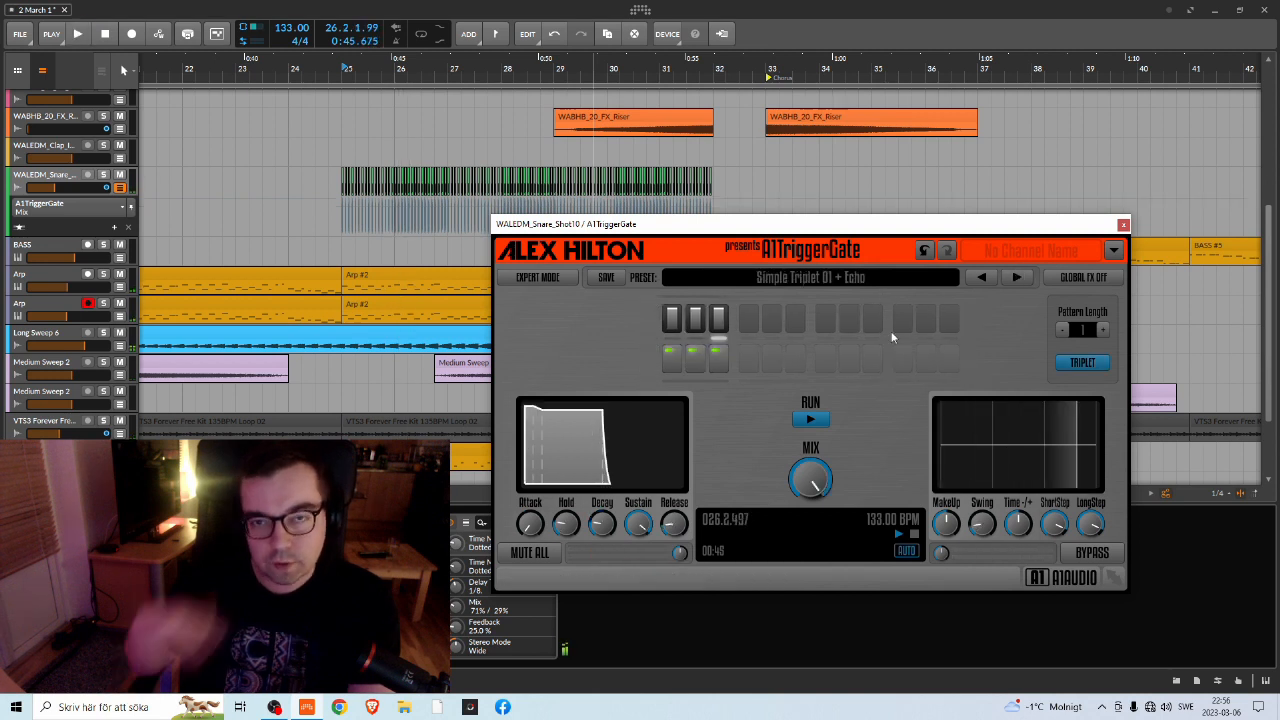
left_click(975, 278)
left_click(975, 278)
left_click(975, 278)
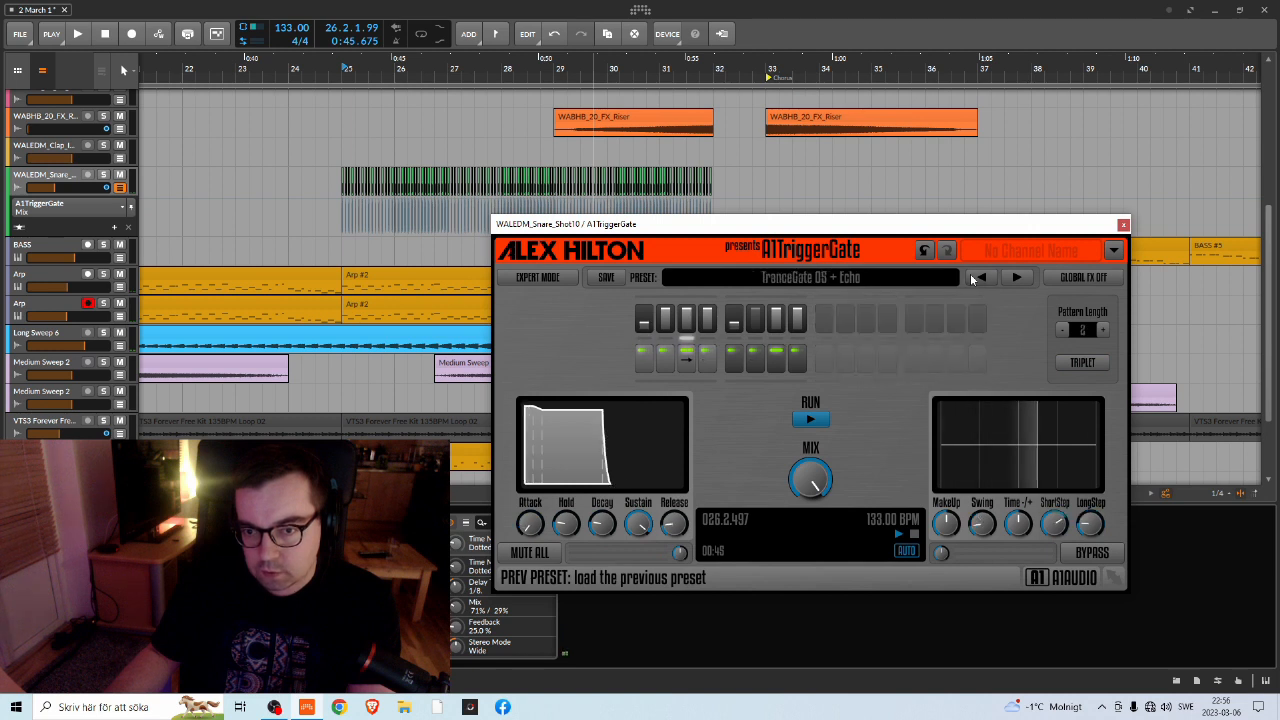
left_click(978, 278)
left_click(979, 278)
left_click(980, 278)
left_click(980, 278)
left_click(980, 278)
key("space")
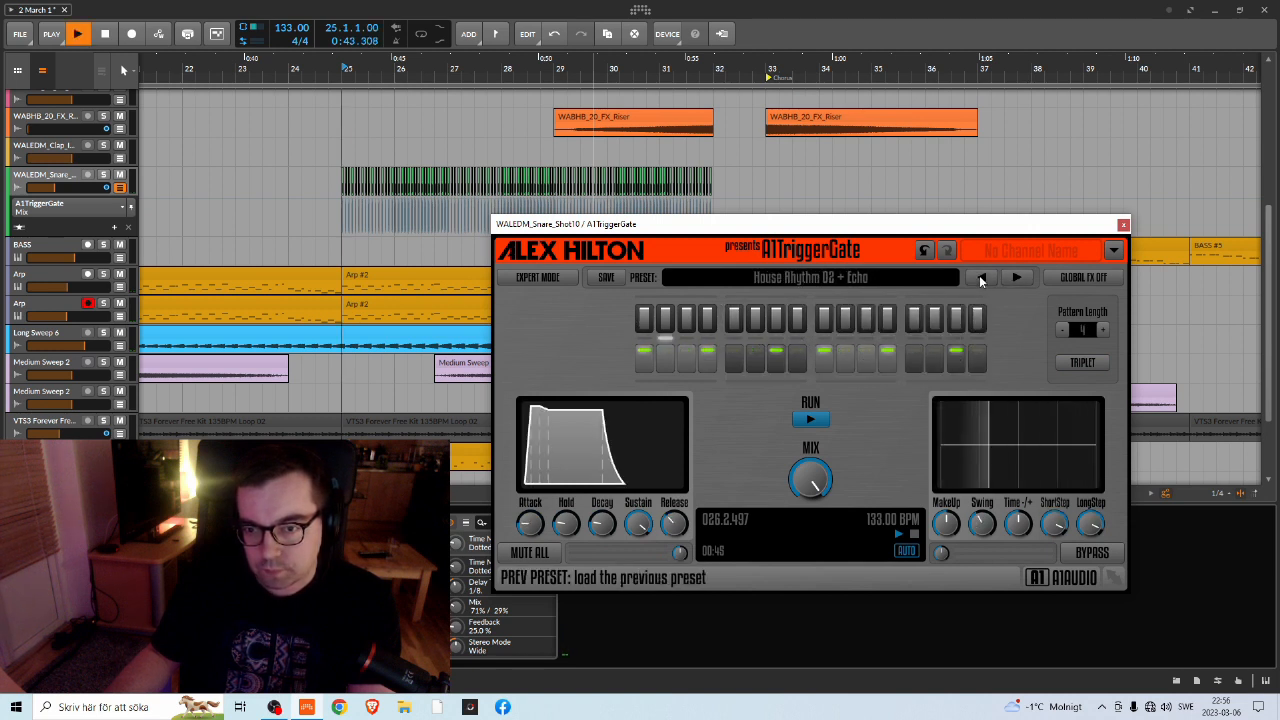
left_click_drag(810, 478, 810, 492)
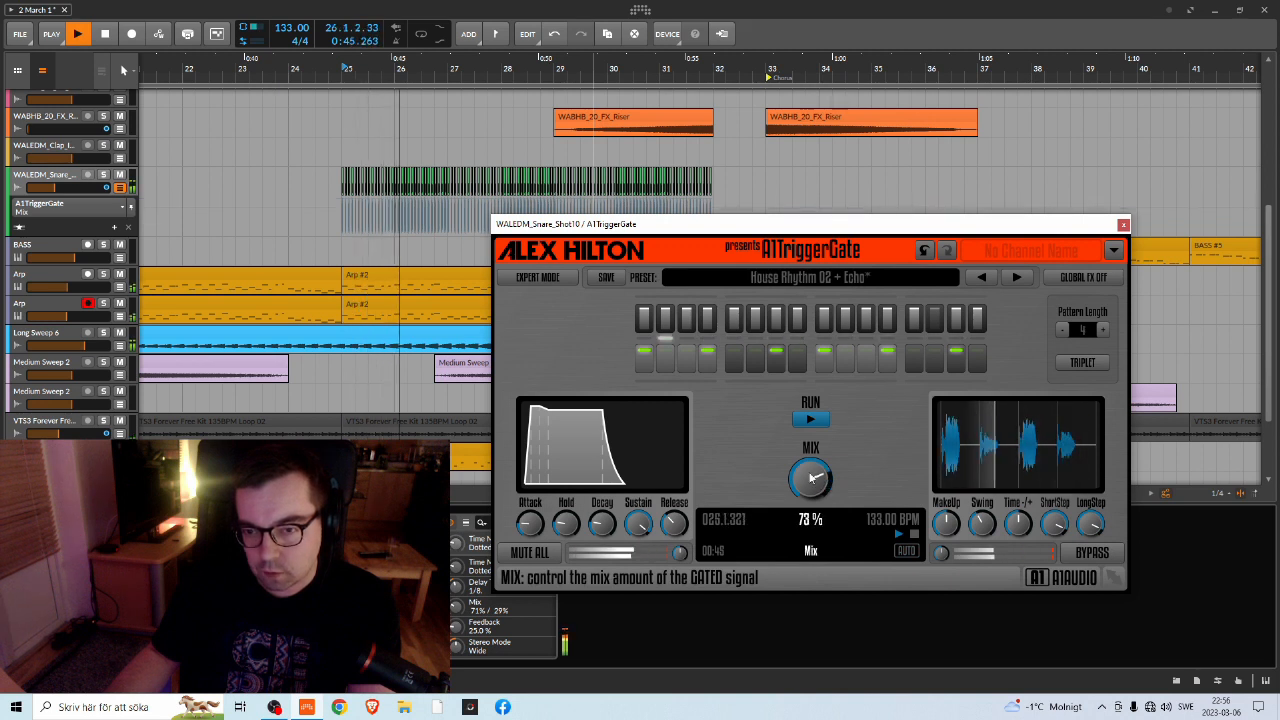
key("space")
Try the House Rhythm 01 + Echo preset into the chorus, with the mix slightly above half and a longer release
left_click(980, 278)
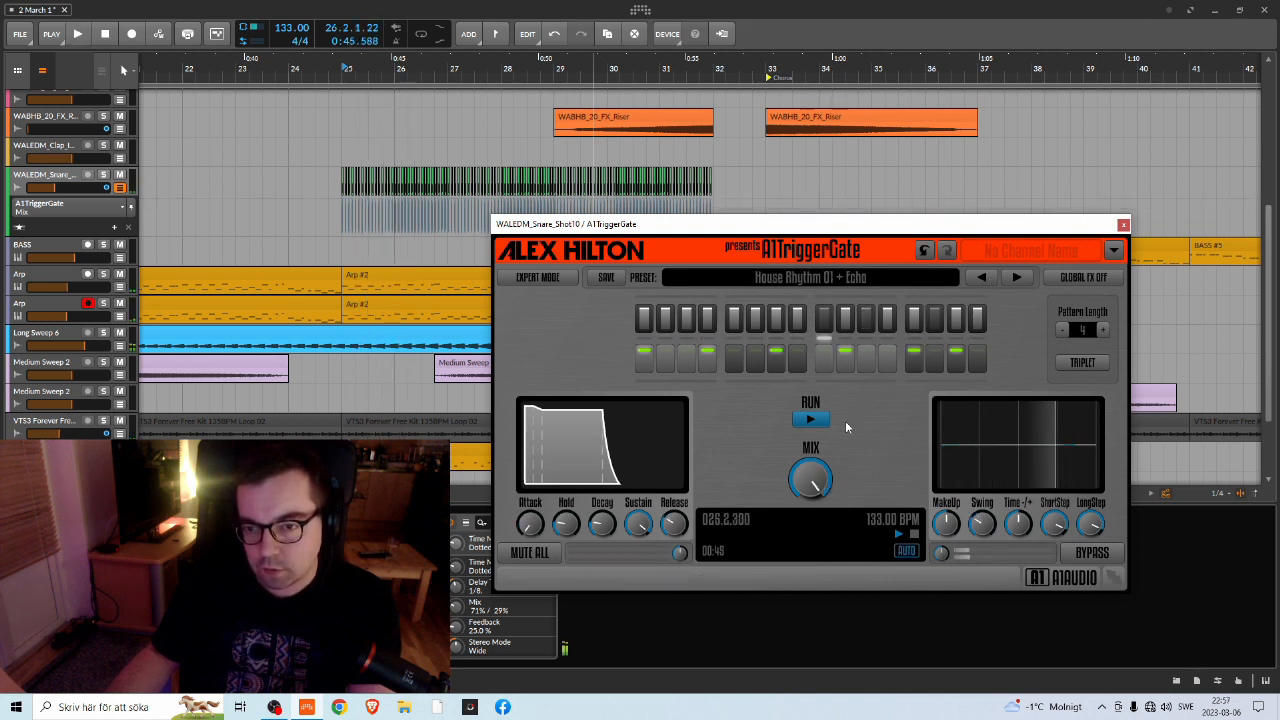
key("space")
left_click_drag(810, 478, 810, 487)
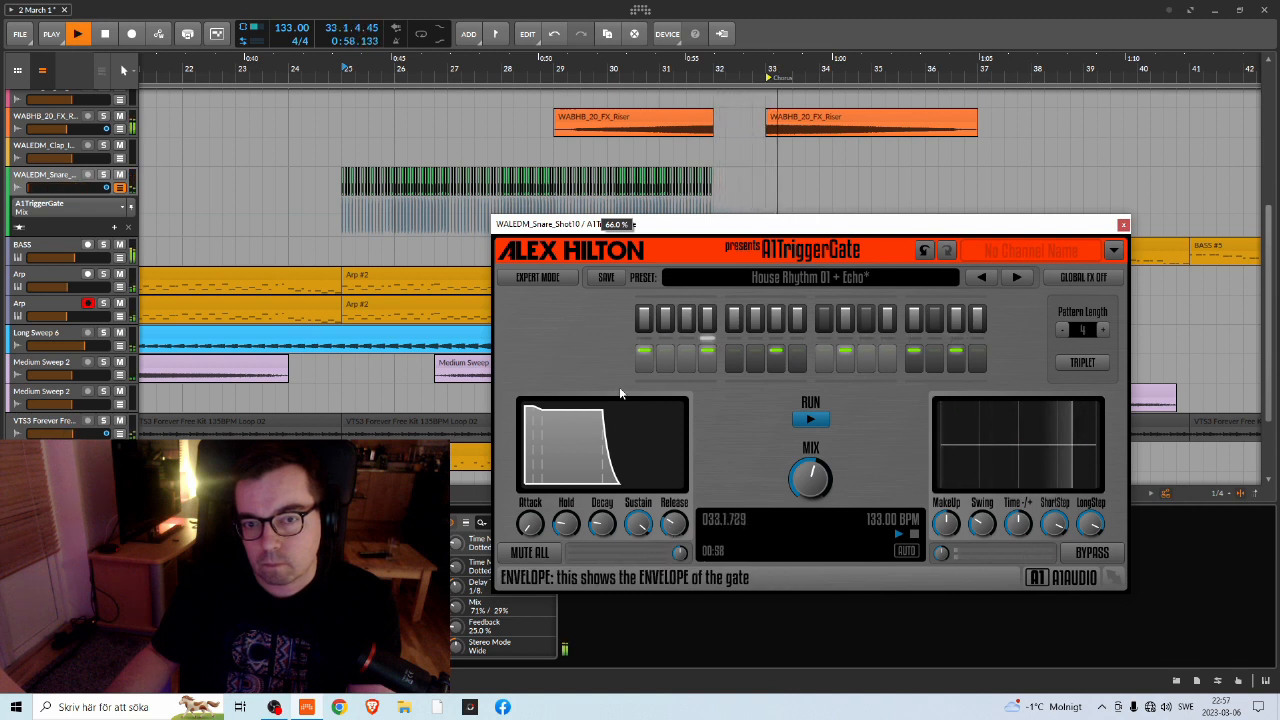
left_click(318, 68)
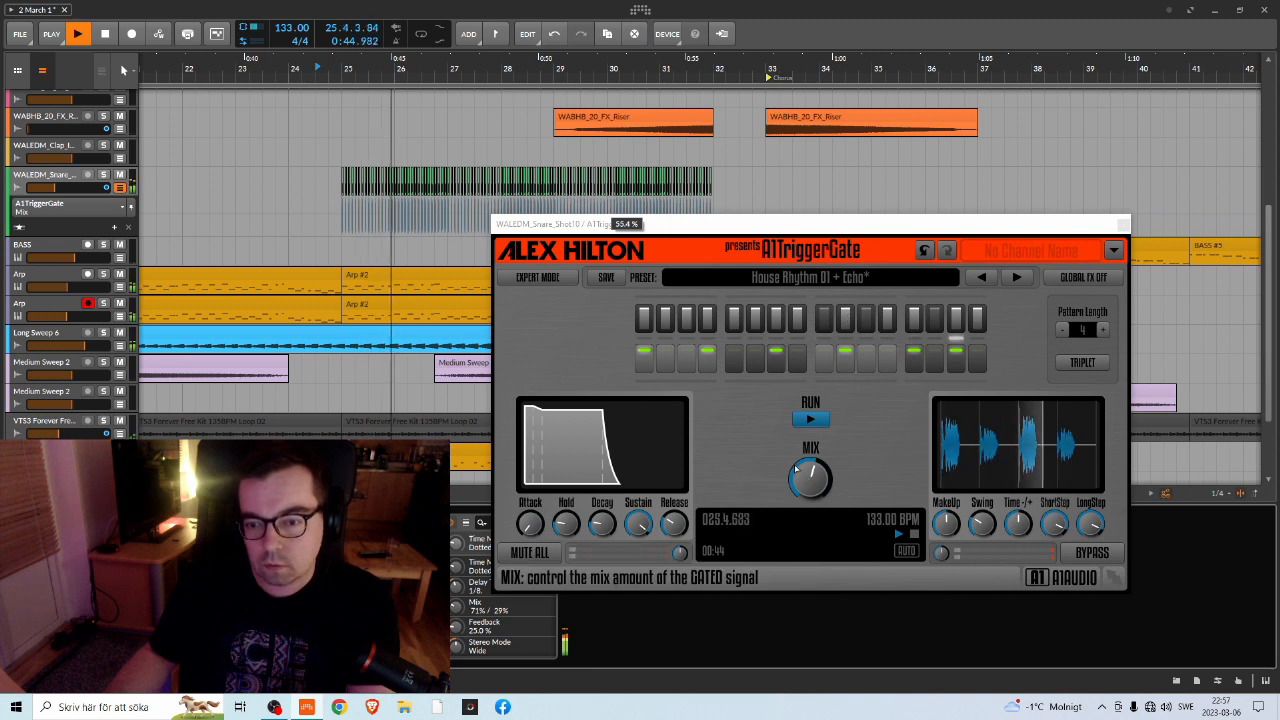
left_click_drag(810, 479, 810, 484)
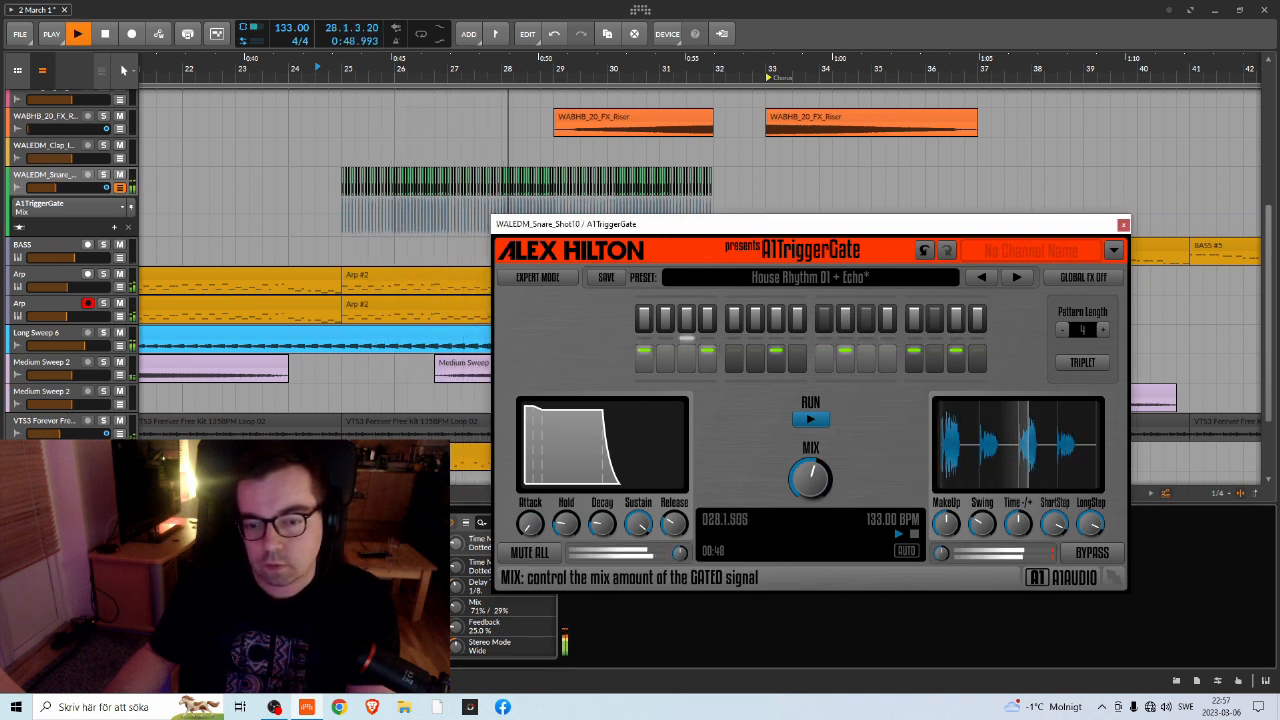
mouse_move(674, 523)
left_mouse_down()
mouse_move(674, 512)
mouse_move(683, 521)
left_mouse_up()
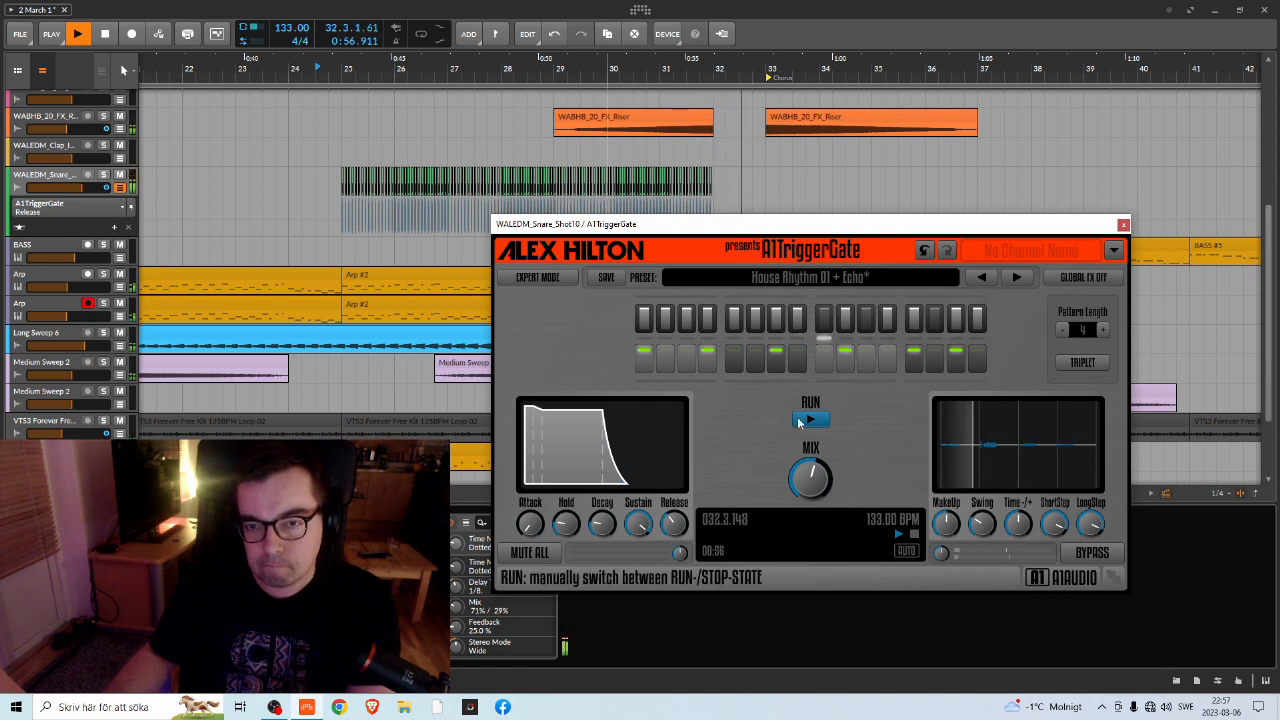
key("space")
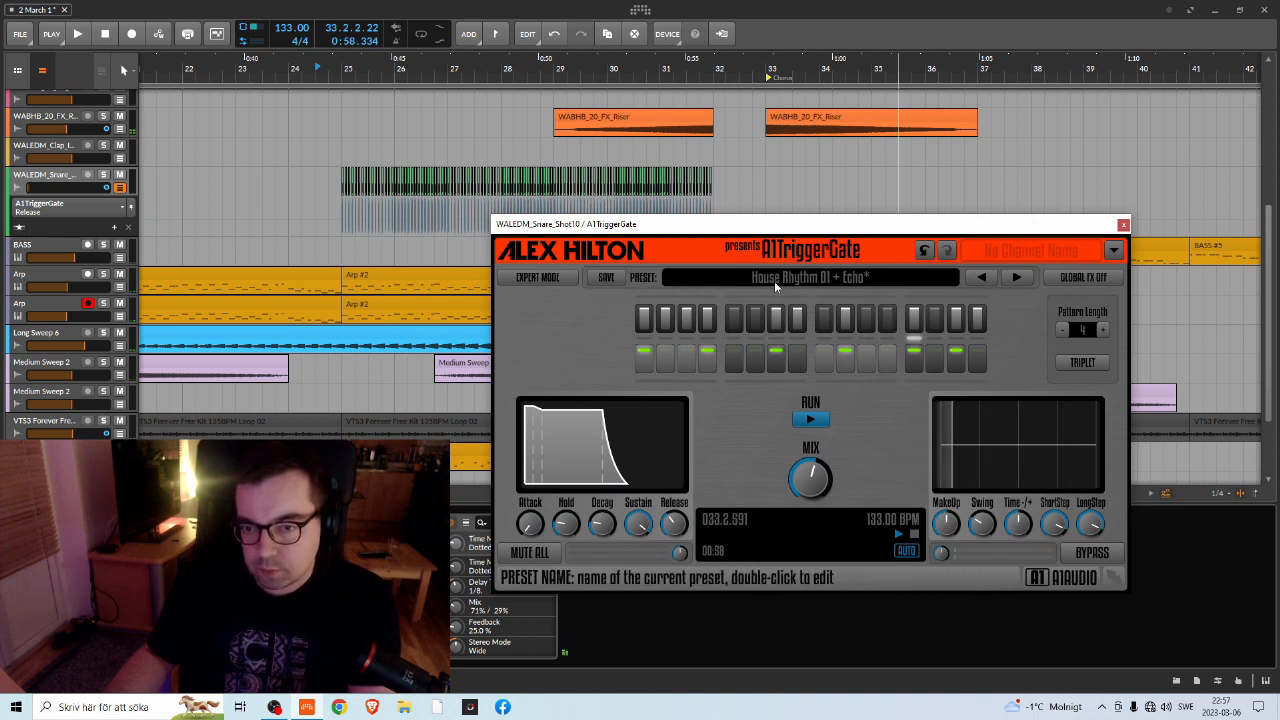
Compare with the House Rhythm 02 + Echo preset, playing the snare roll with the mix slightly above half
left_click(1016, 277)
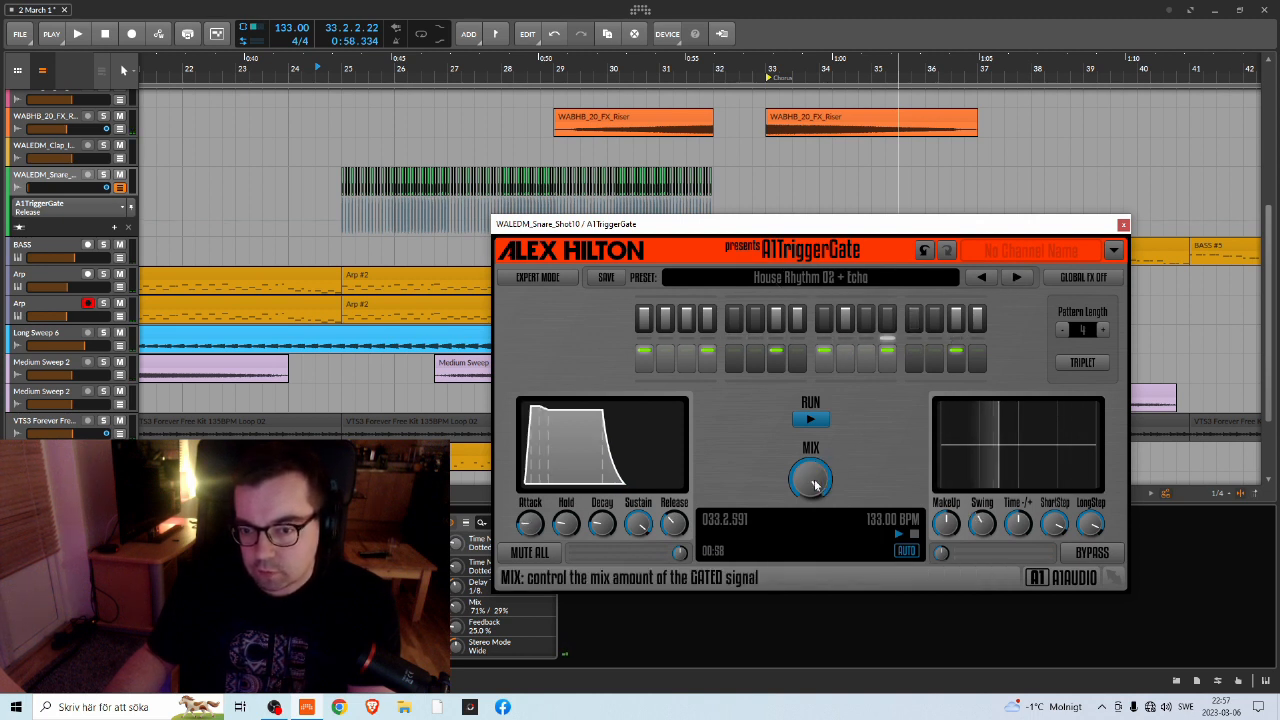
key("space")
mouse_move(811, 485)
left_mouse_down()
mouse_move(811, 474)
mouse_move(811, 500)
left_mouse_up()
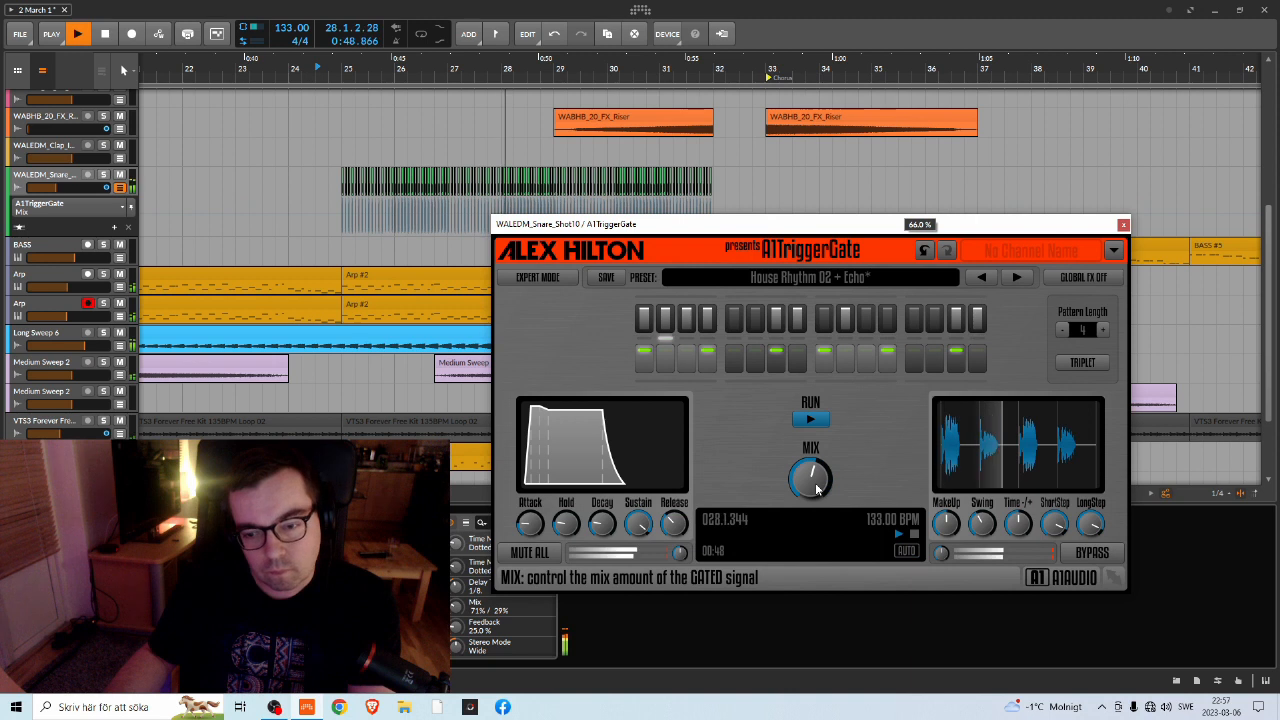
Return to the House Rhythm 01 + Echo preset with a 56% mix, lengthen the release slightly and close the gate plug-in
left_click(981, 277)
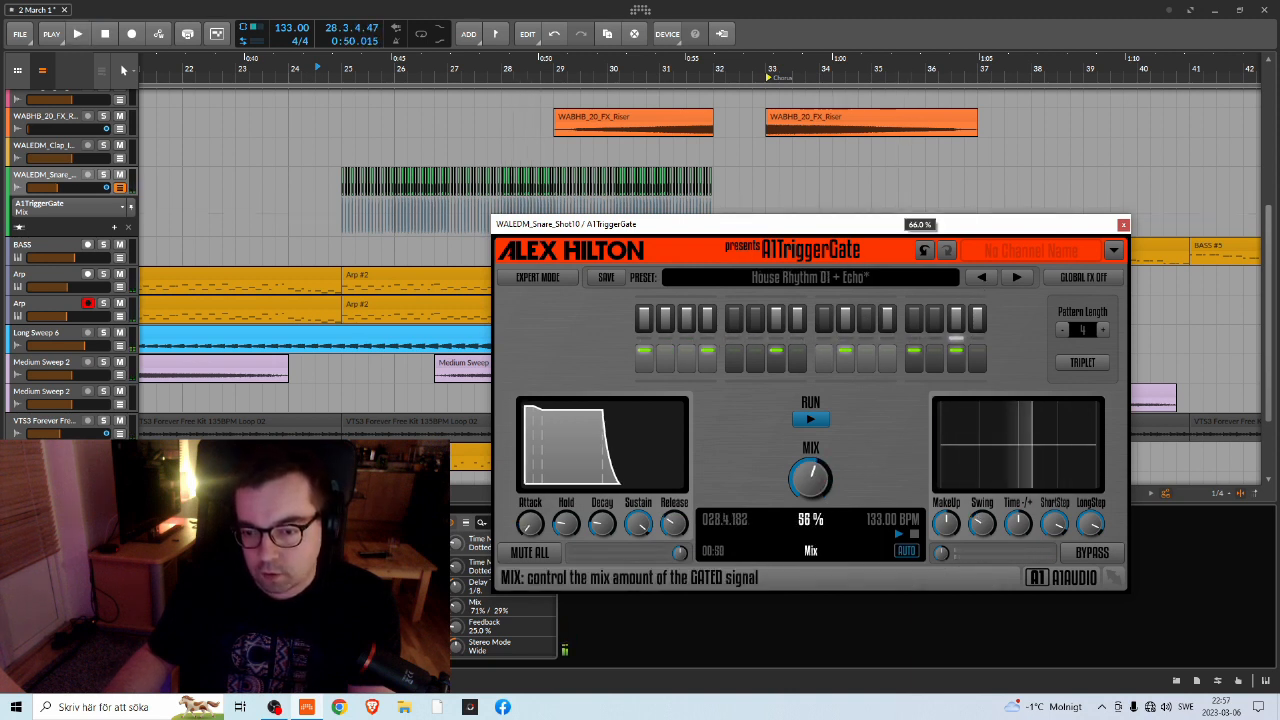
key("space")
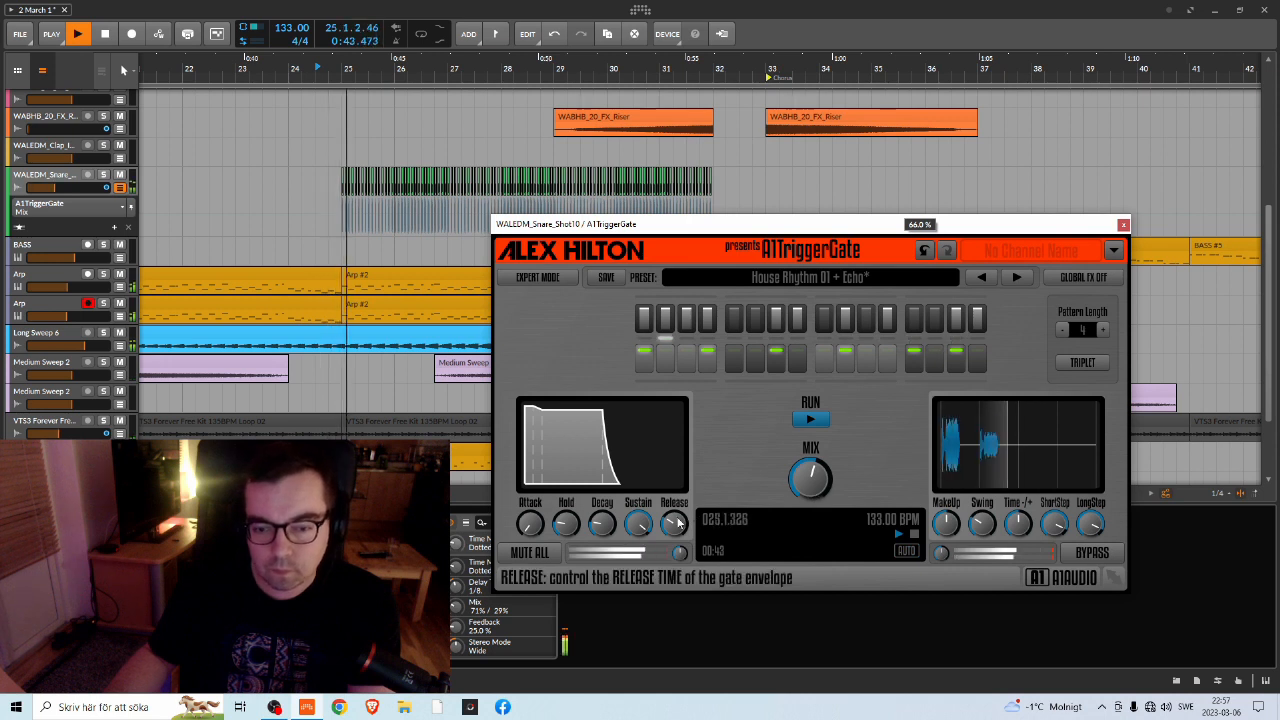
left_click_drag(678, 524, 678, 518)
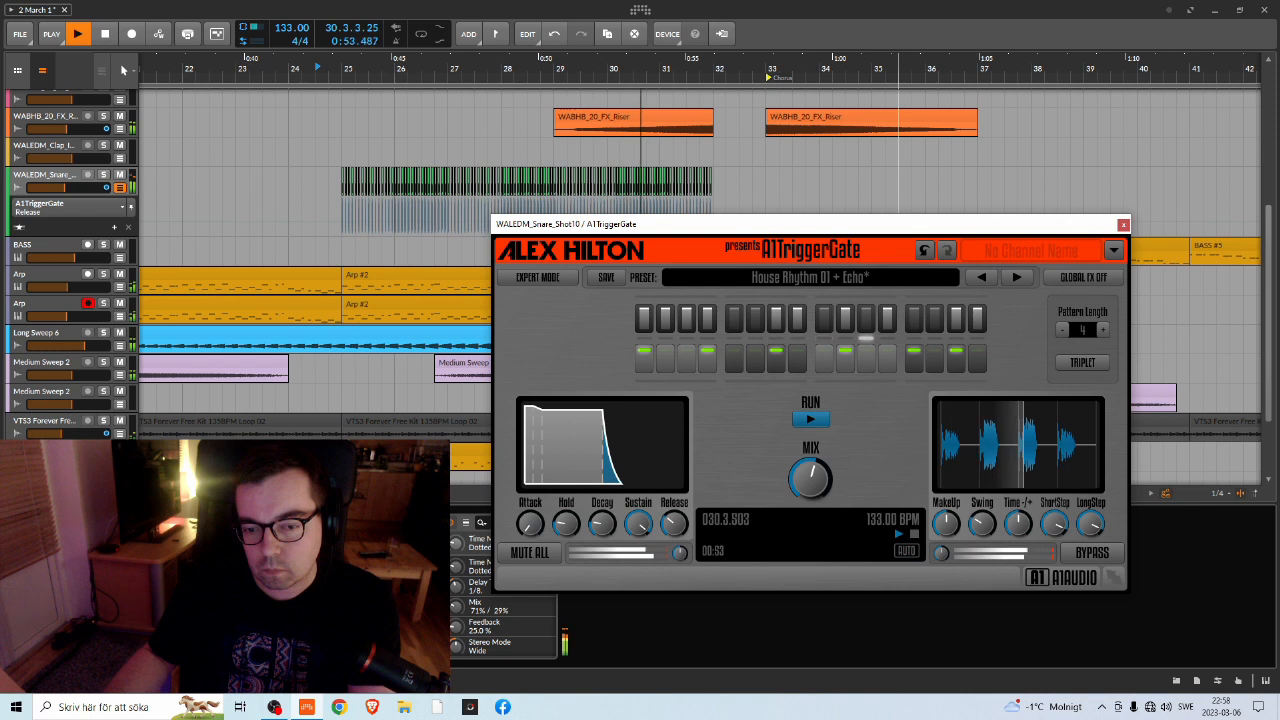
left_click_drag(1060, 234, 1053, 318)
left_click(1116, 308)
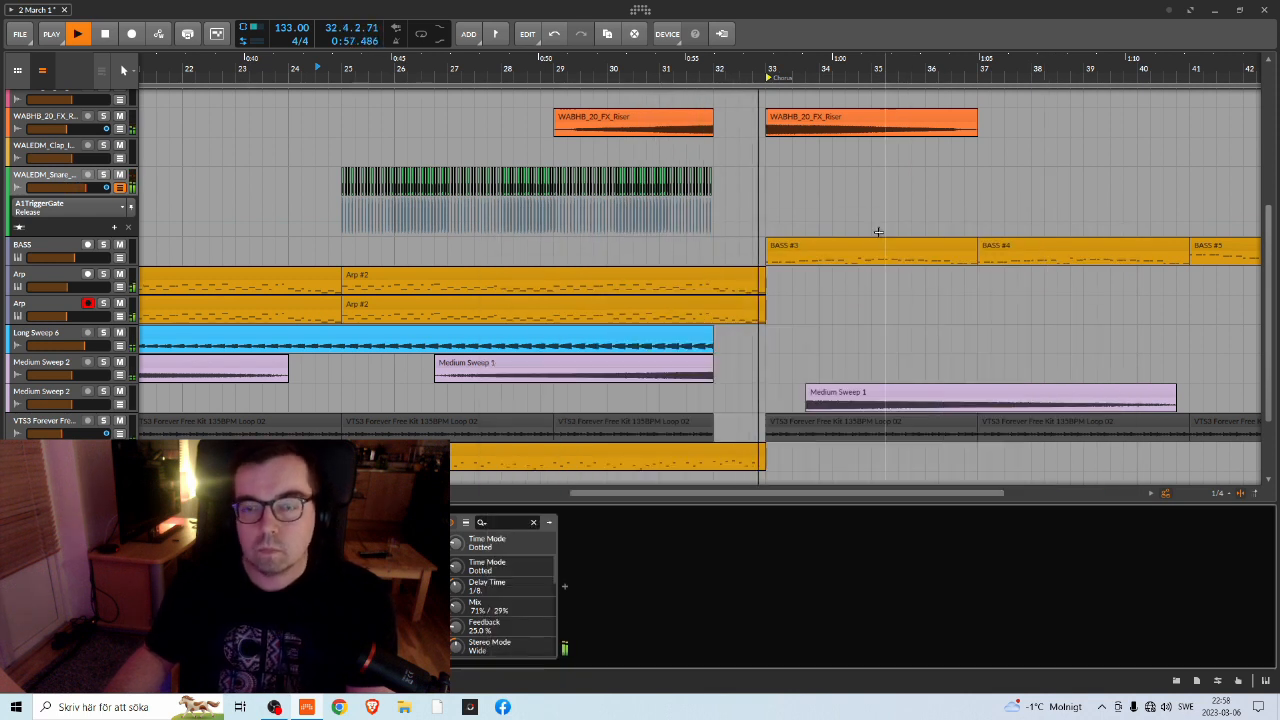
Add a Reverb device at the end of the snare roll's effect chain and set its pre-delay to 2.00 ms
left_click(344, 66)
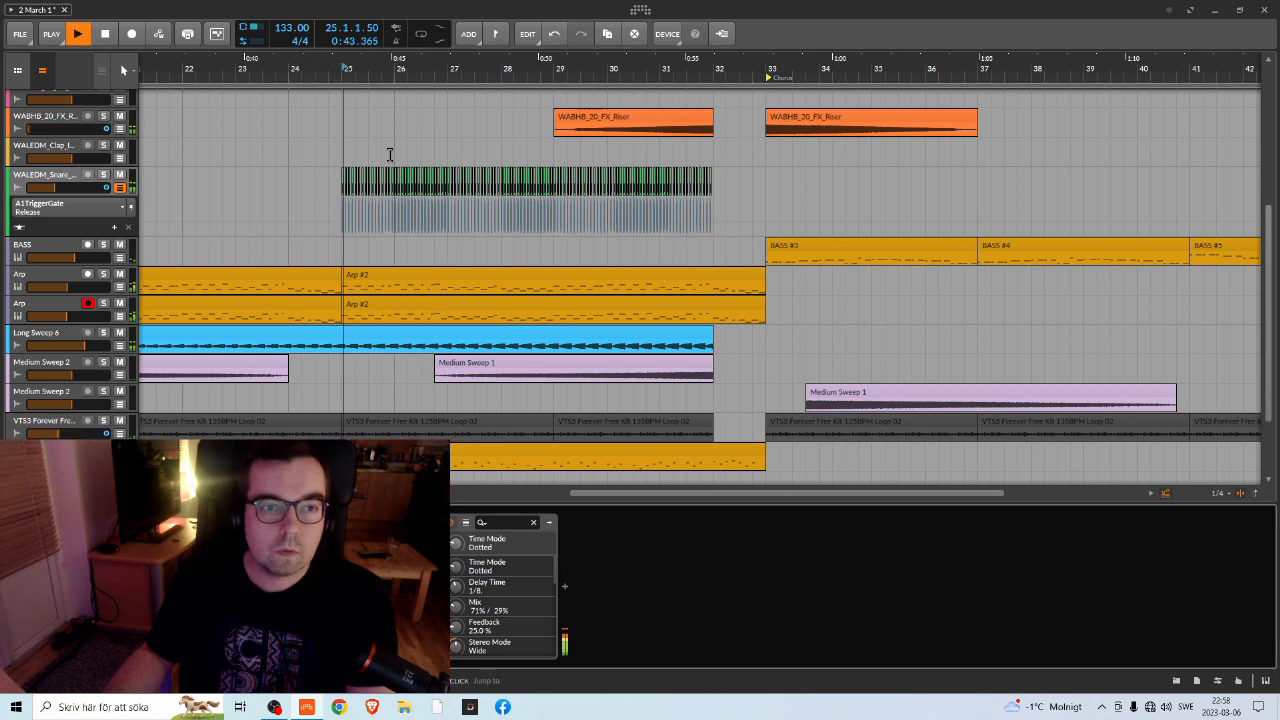
key("space")
left_click(564, 586)
type("rev")
key("Down")
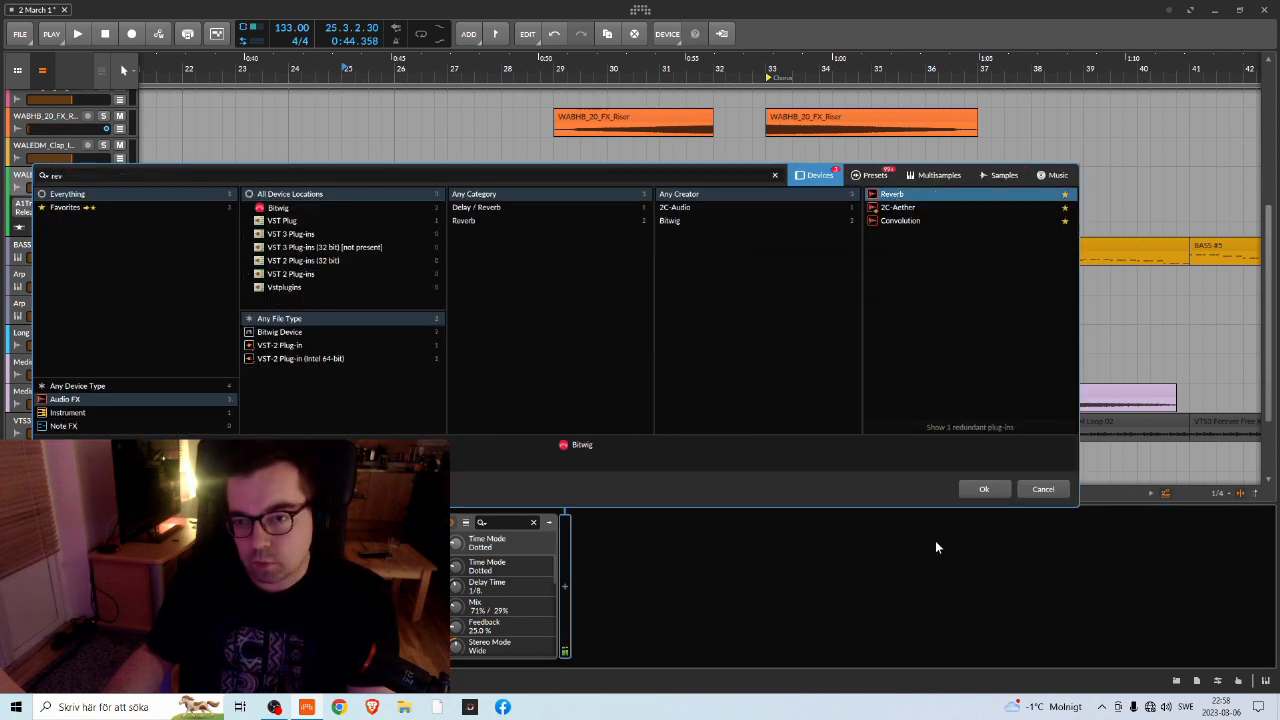
key("Return")
left_click_drag(613, 602, 613, 624)
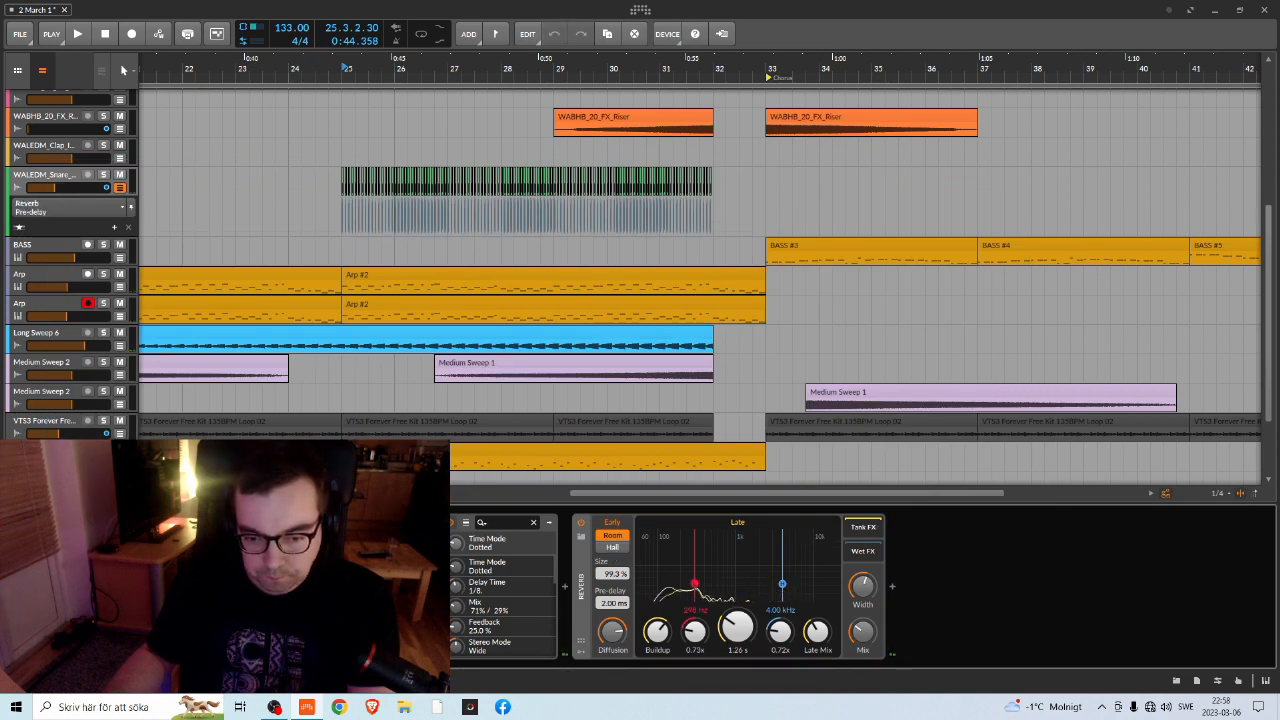
Adjust the reverb's mix and set its diffusion to about 49.5% while playing the snare roll from bar 25
key("space")
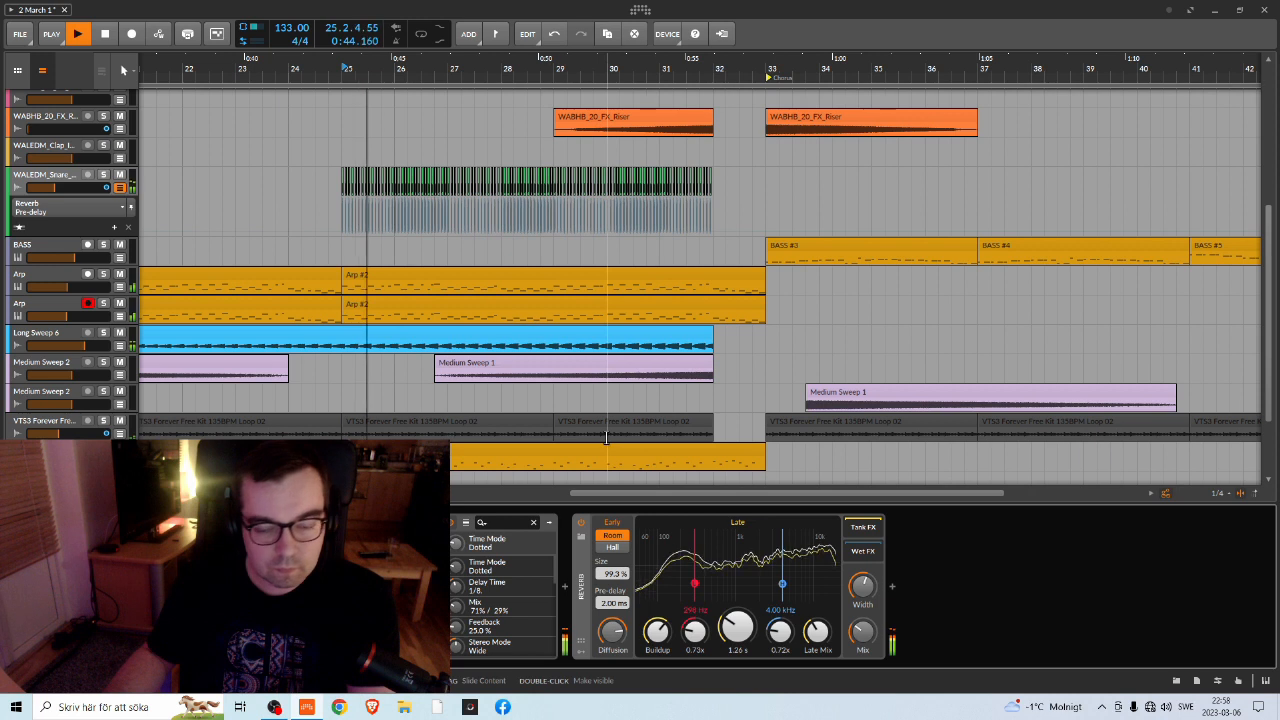
left_click_drag(862, 630, 862, 626)
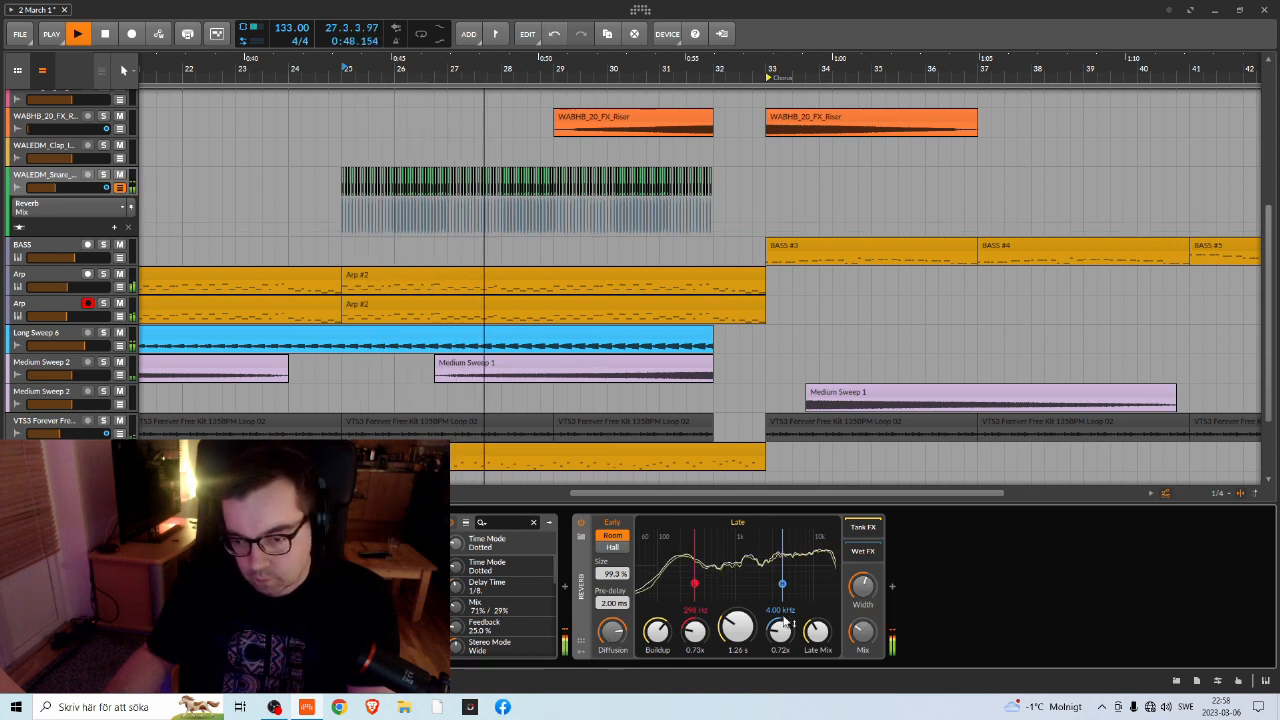
left_click_drag(613, 630, 613, 624)
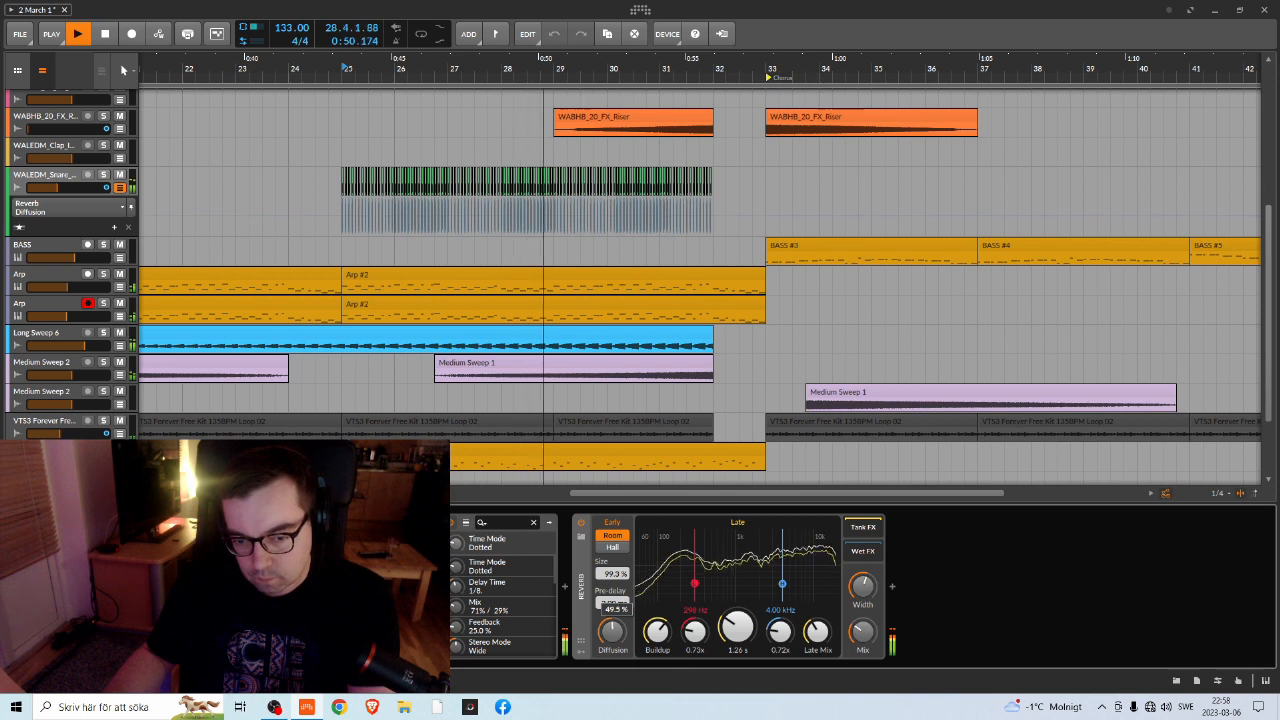
mouse_move(869, 636)
left_mouse_down()
mouse_move(869, 648)
mouse_move(867, 635)
left_mouse_up()
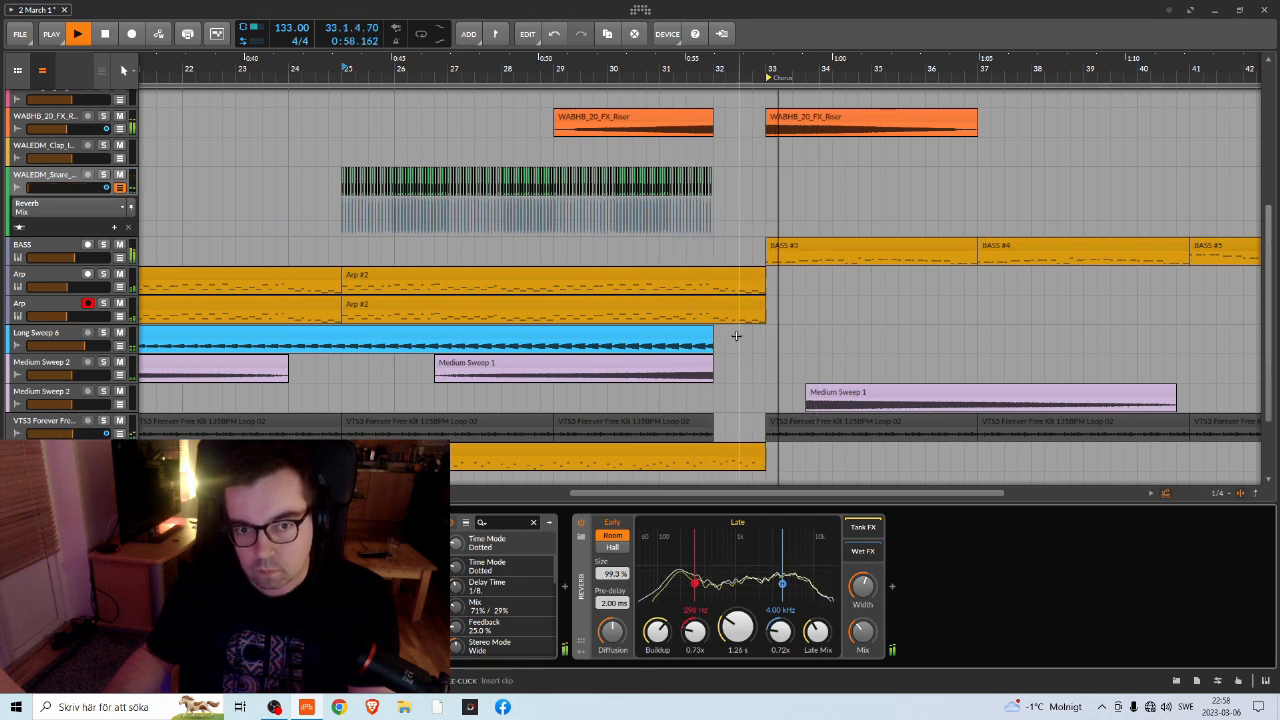
Replay the snare roll from bar 25 and check the Replika delay on the track
key("space")
left_click(350, 75)
key("space")
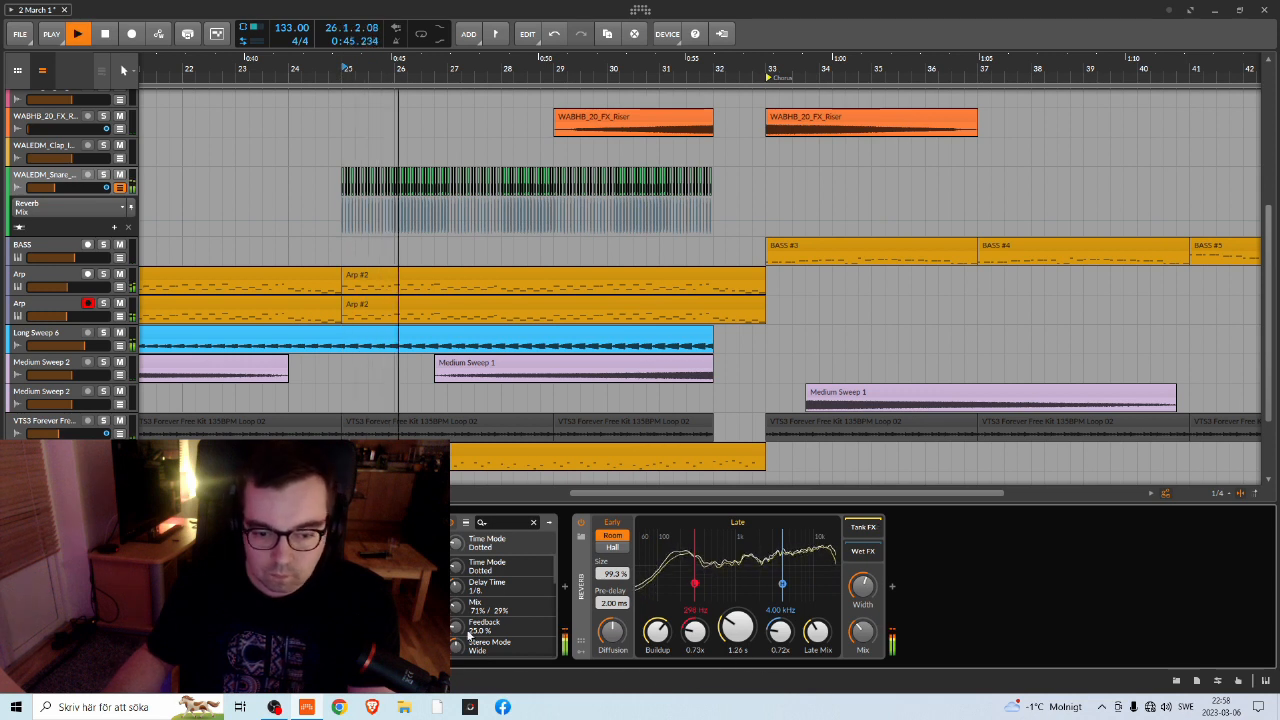
left_click(434, 551)
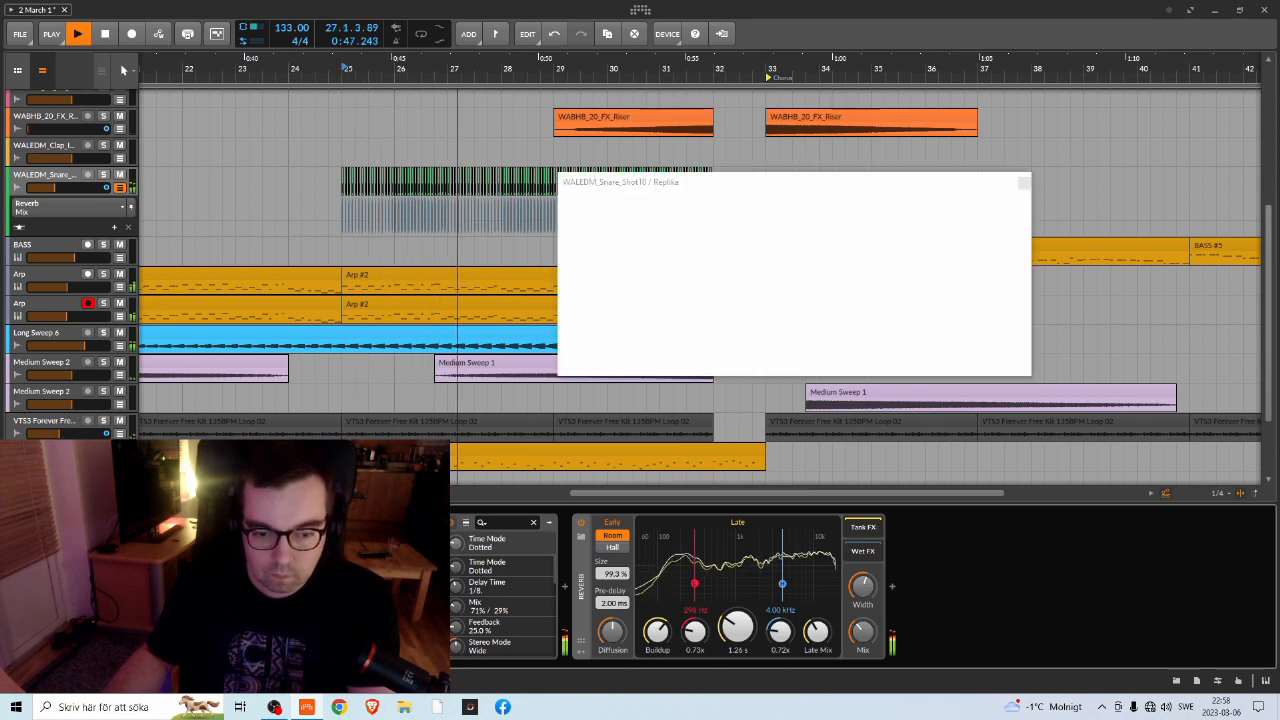
left_click(1024, 182)
key("space")
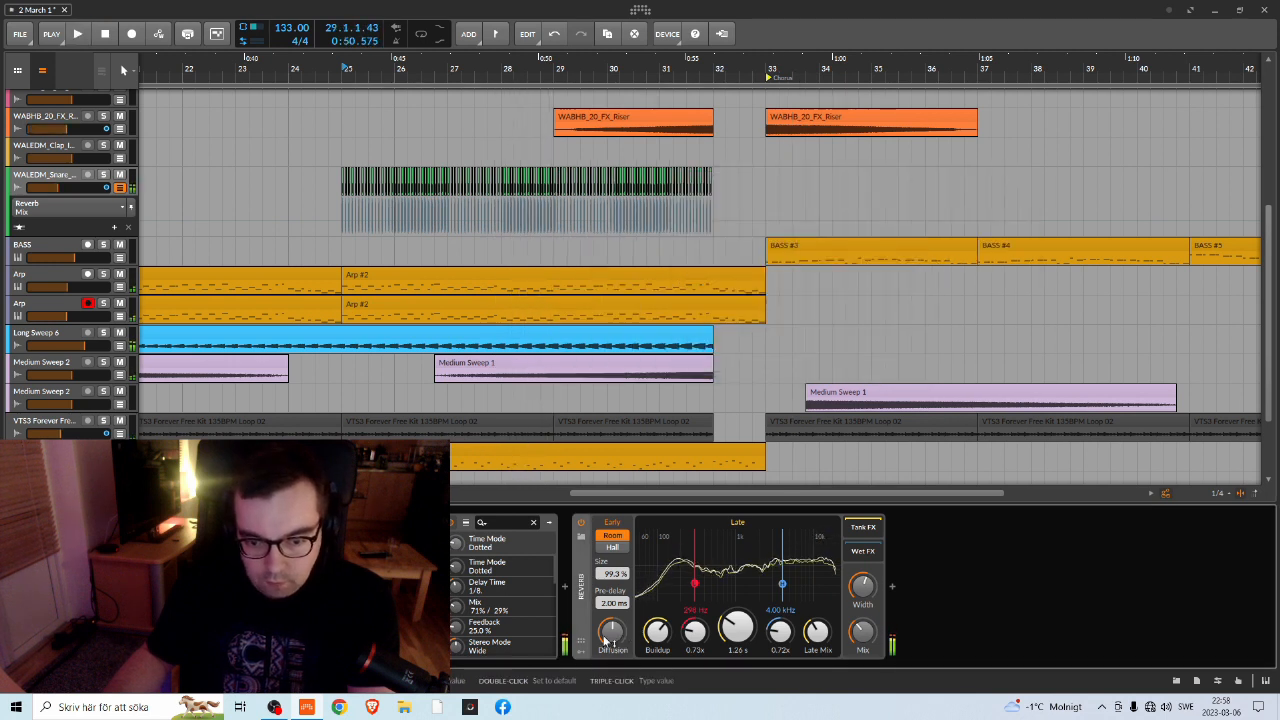
key("space")
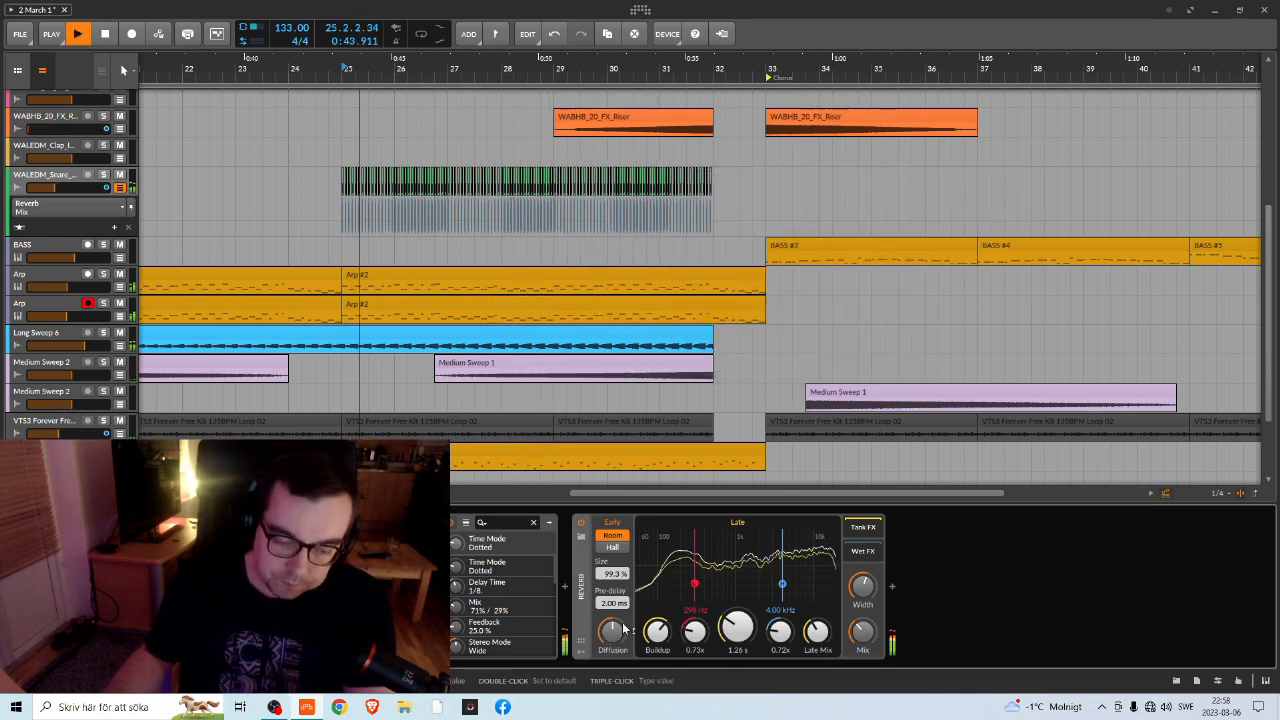
Set the reverb's size to 94.6% and its stereo width to about 84% while the snare roll plays
left_click_drag(623, 576, 623, 579)
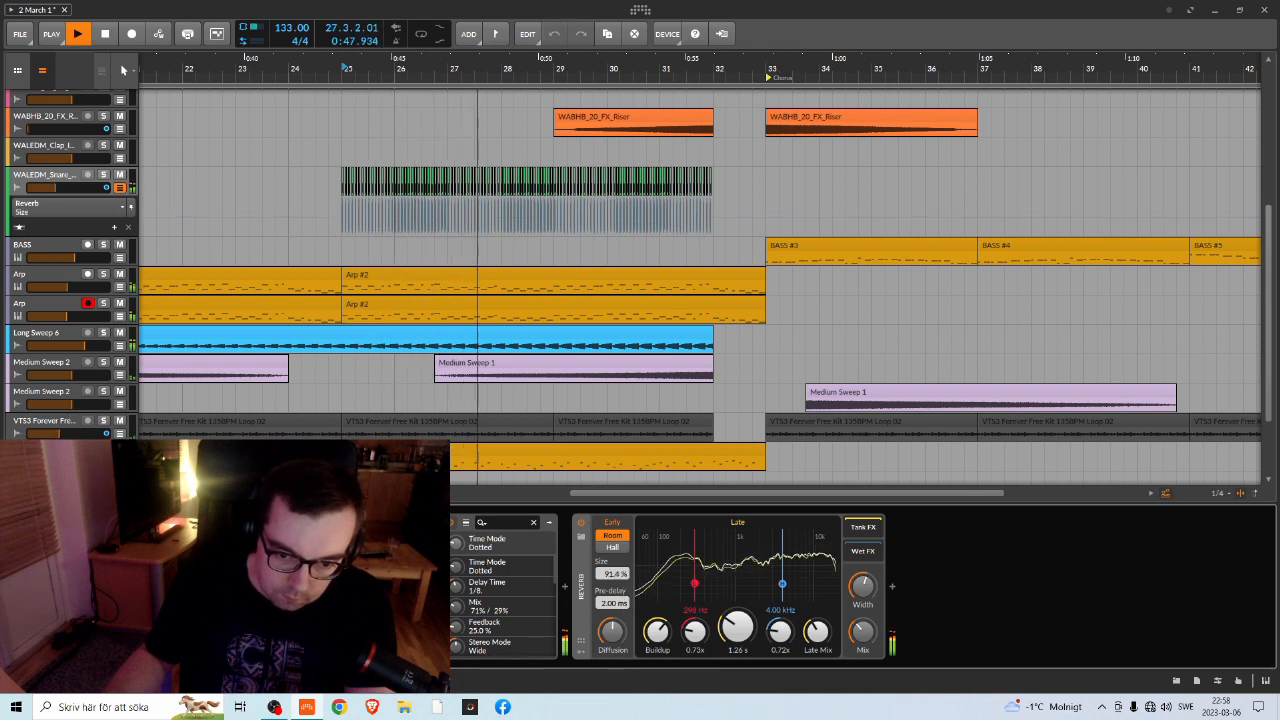
left_click_drag(623, 576, 623, 579)
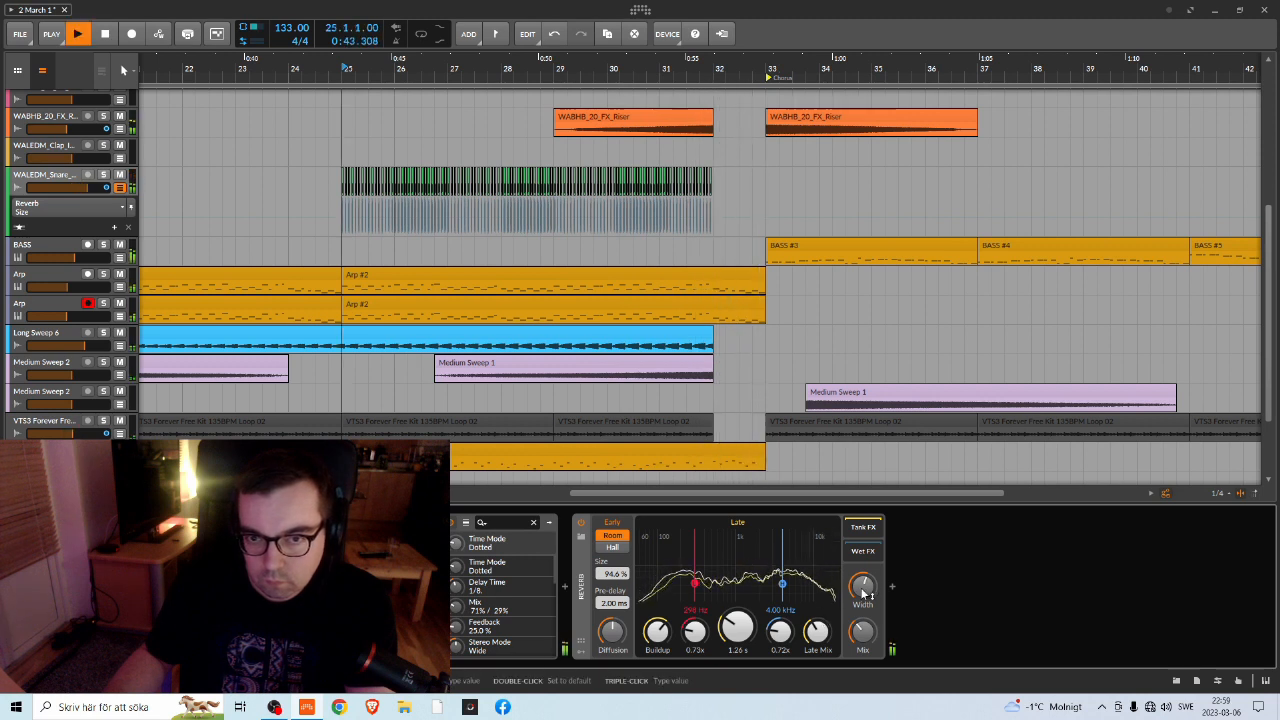
left_click_drag(865, 594, 865, 590)
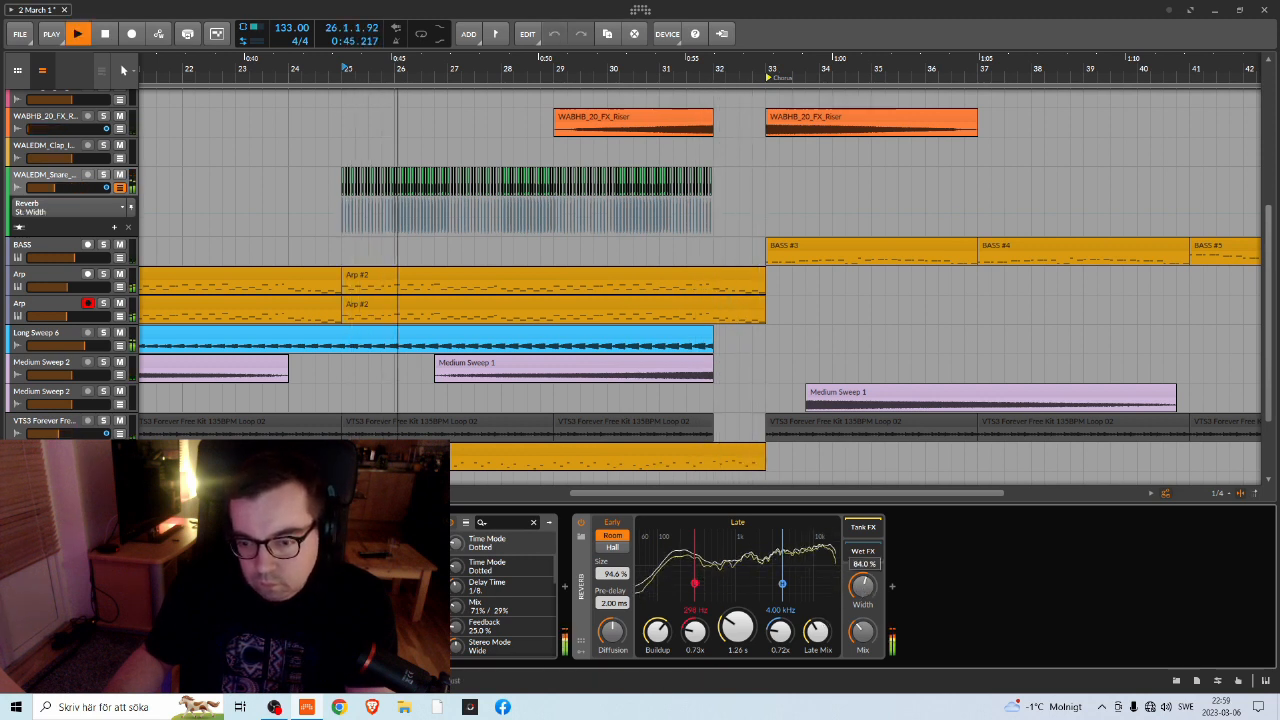
left_click_drag(865, 590, 865, 588)
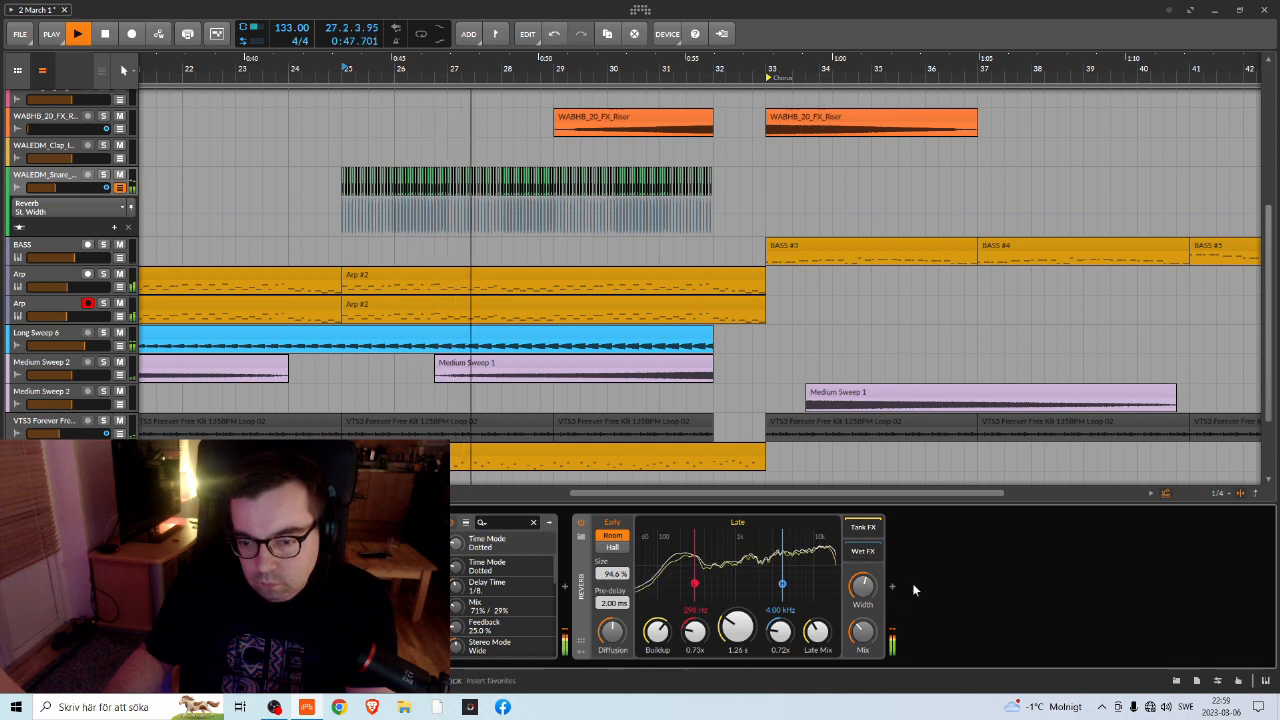
Switch the snare roll reverb's early reflections to Hall, audition the roll from bar 25 and save the project
left_click(613, 548)
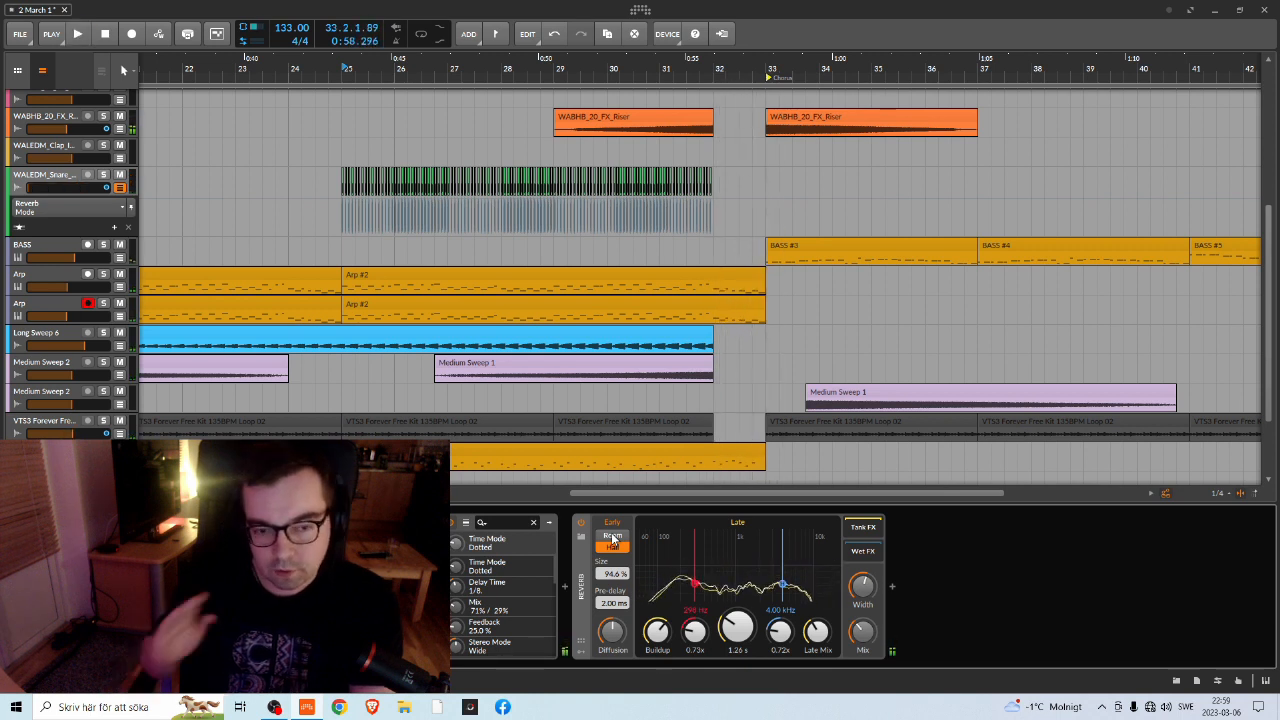
key("space")
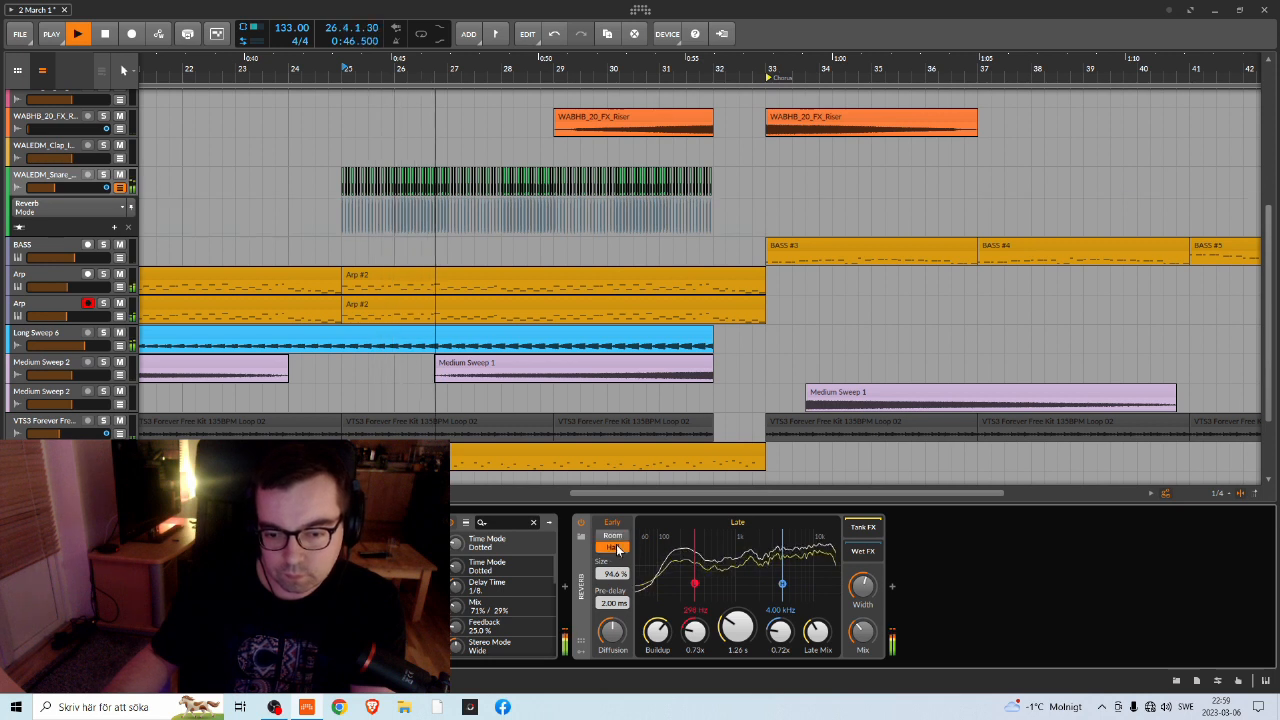
key("space")
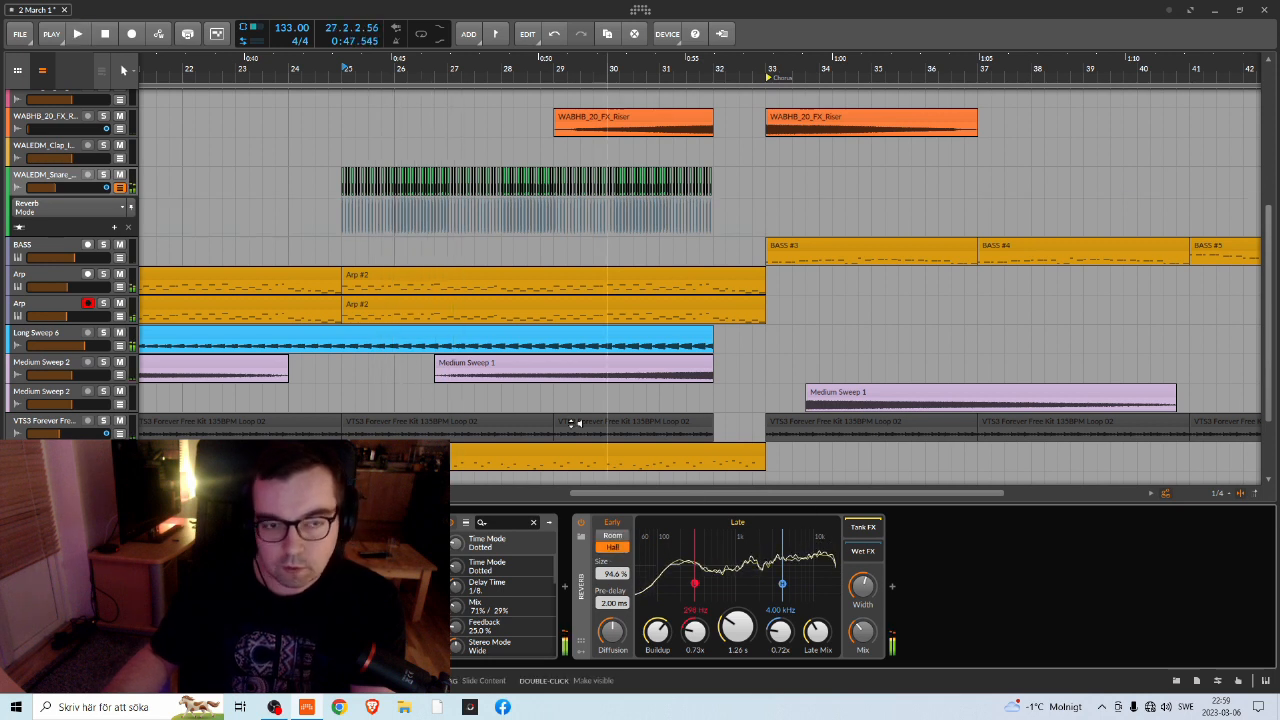
left_click(20, 35)
left_click(82, 100)
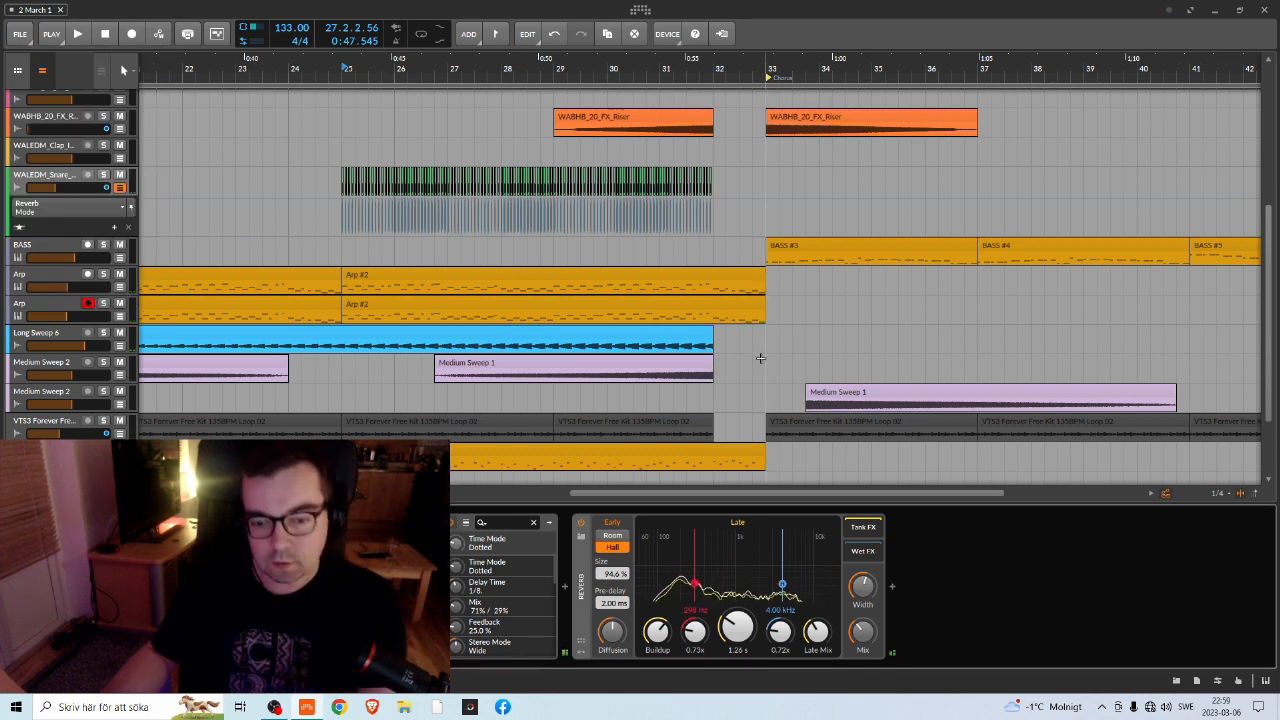
Look over the arrangement around the break and play it from bar 16
scroll(561, 300, "down", 3)
scroll(561, 300, "down", 1)
left_click_drag(471, 78, 618, 104)
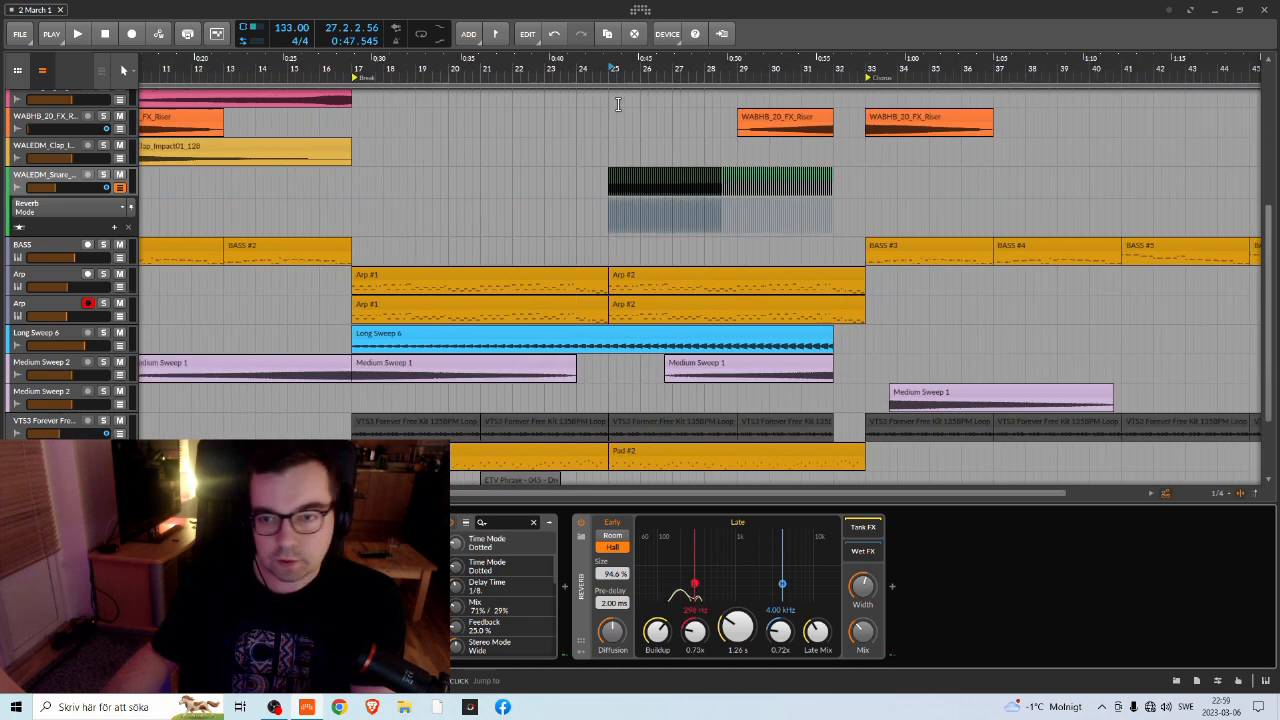
scroll(891, 217, "up", 4)
scroll(891, 217, "down", 2)
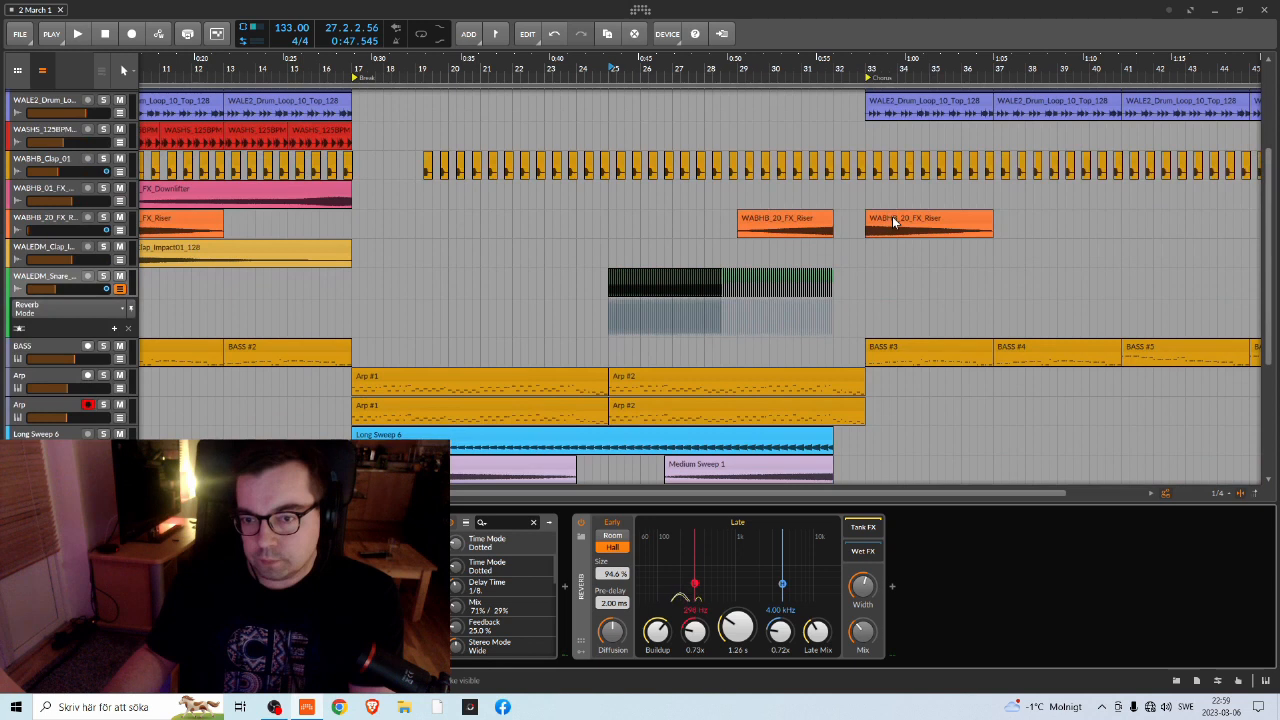
scroll(888, 214, "down", 3)
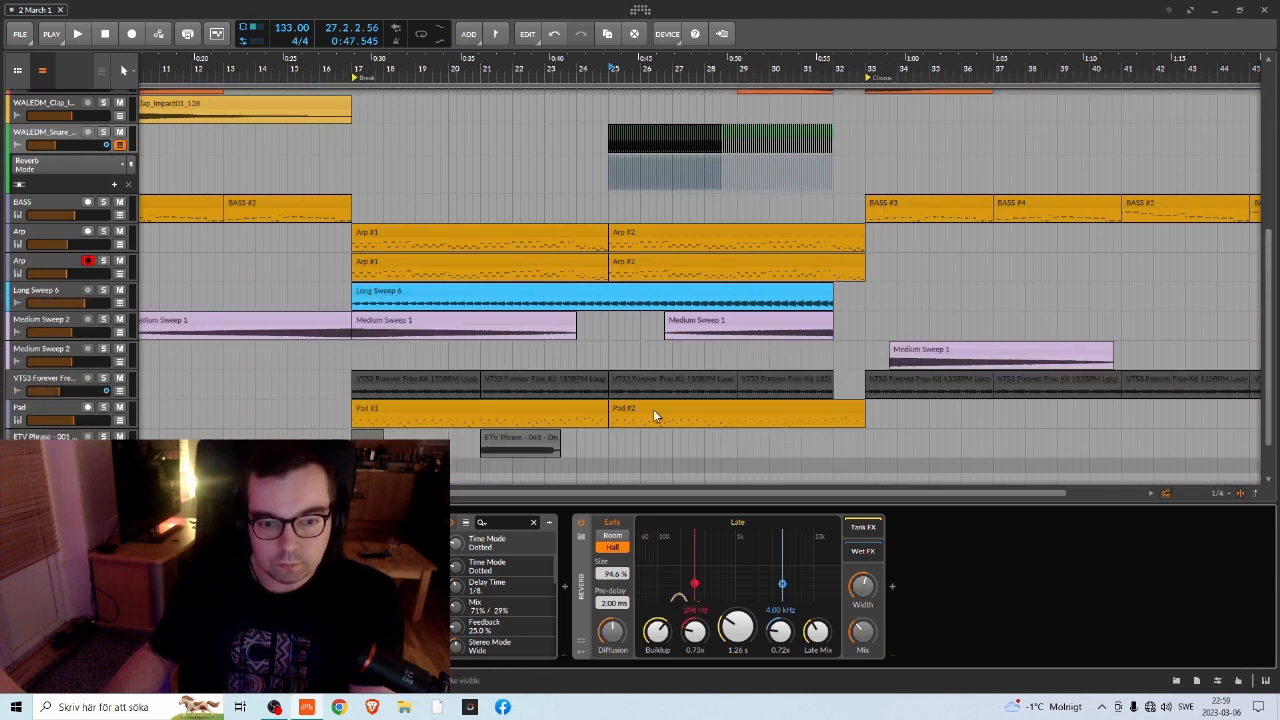
scroll(637, 428, "up", 2)
scroll(726, 417, "down", 3)
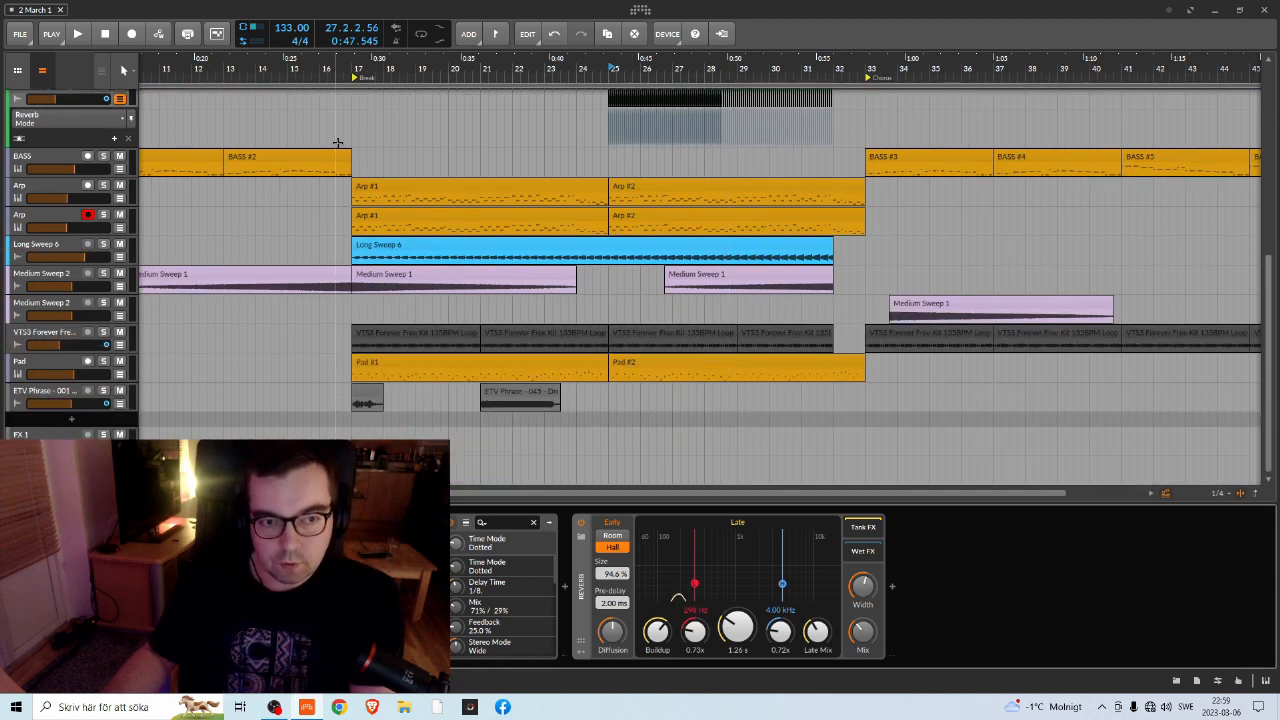
left_click(340, 77)
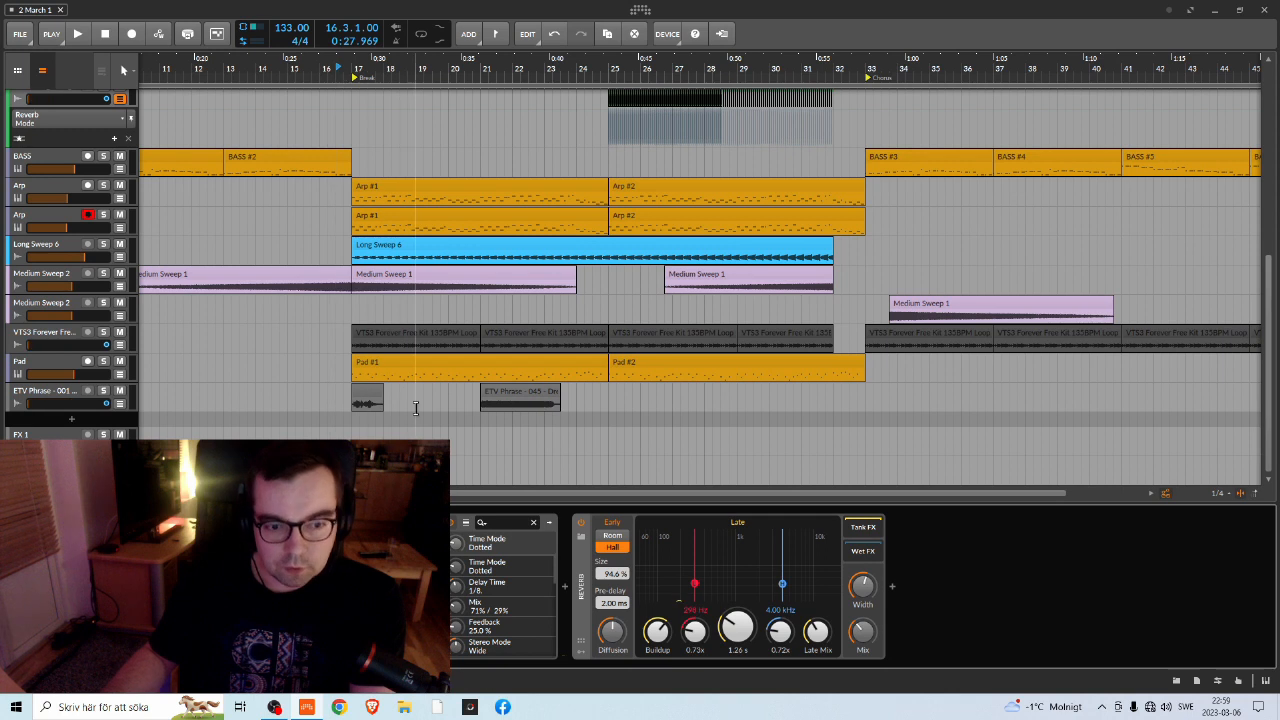
left_click(328, 69)
key("space")
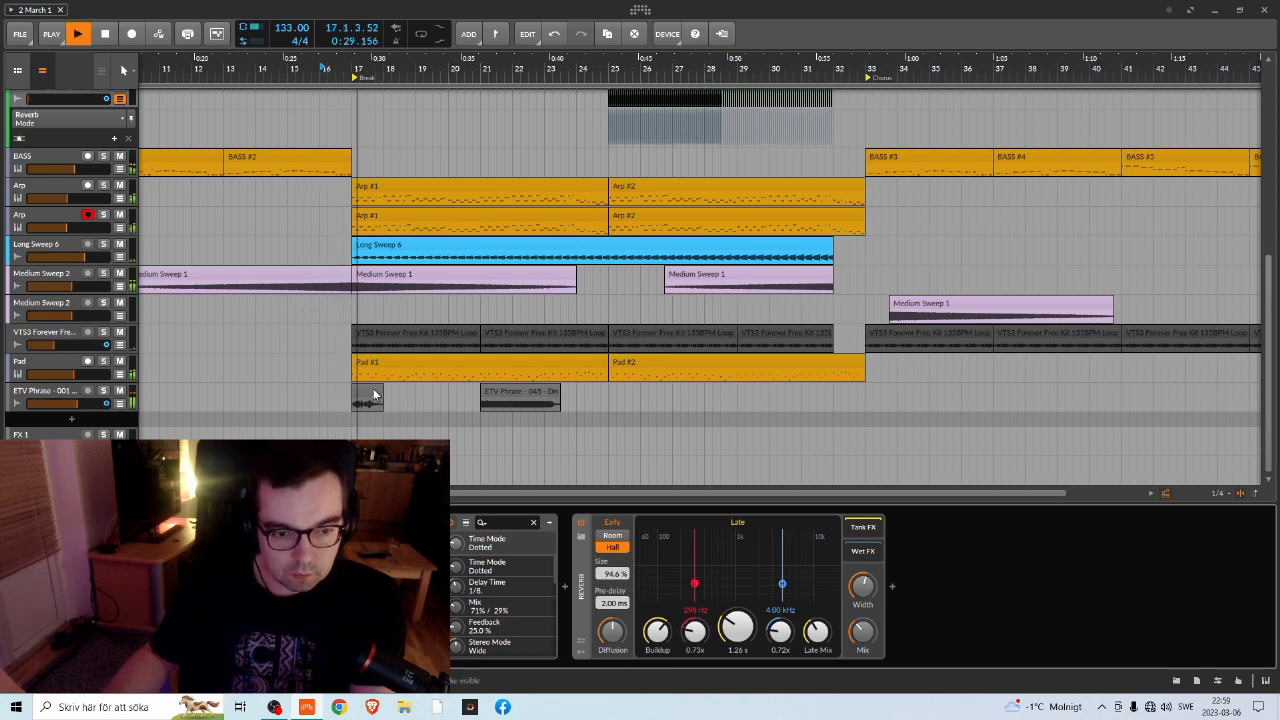
Inspect the Replika delay and SplitEQ settings in the ETV Phrase track's effect chain
left_click(64, 394)
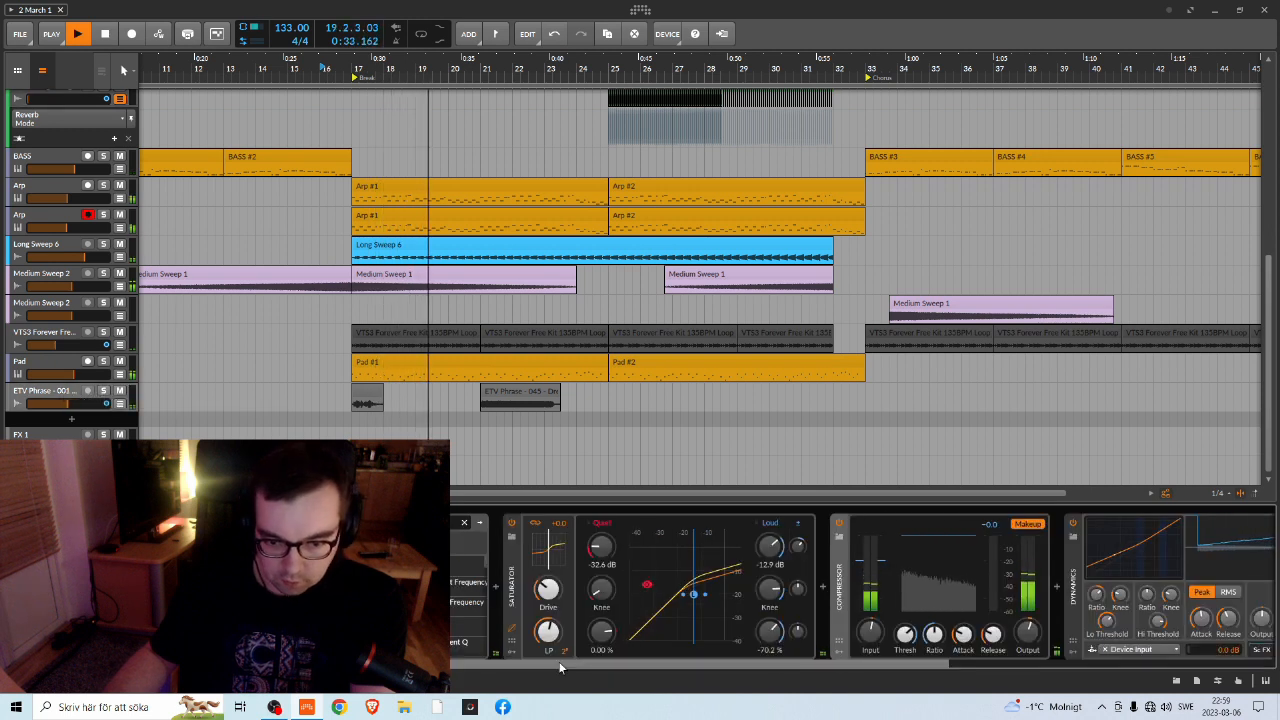
mouse_move(608, 661)
left_mouse_down()
mouse_move(849, 646)
mouse_move(591, 655)
left_mouse_up()
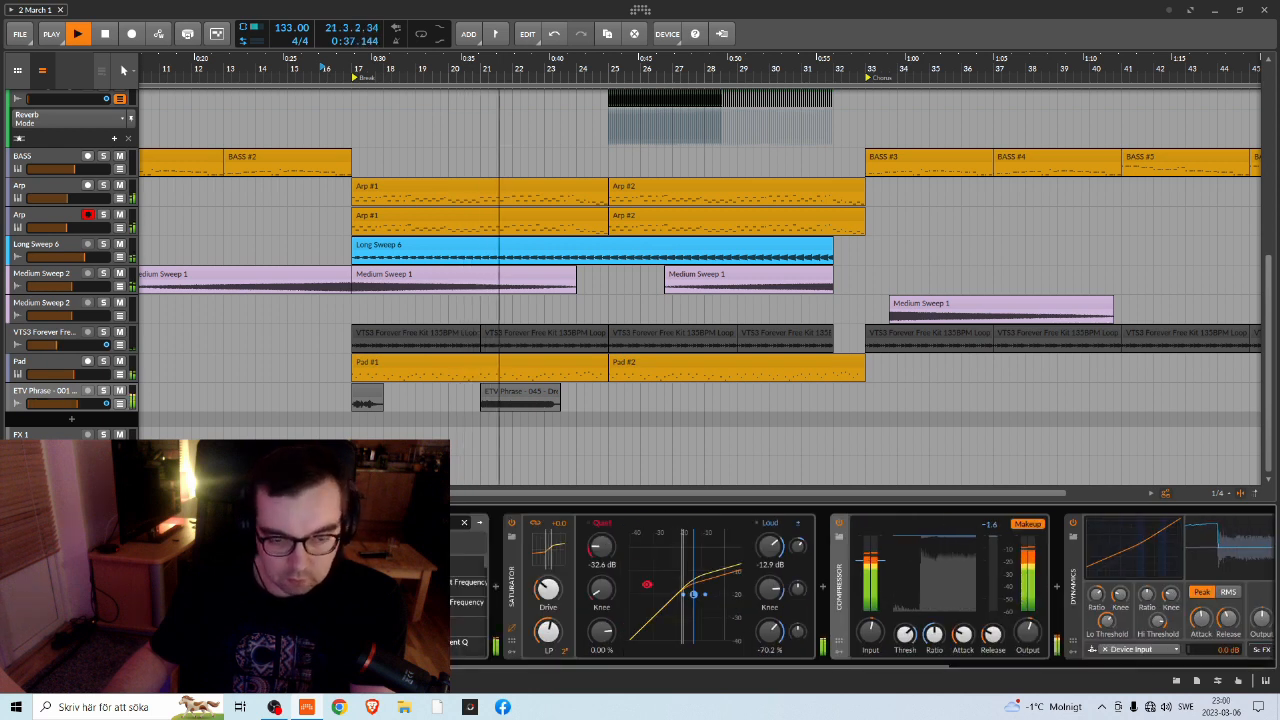
key("space")
left_click(62, 580)
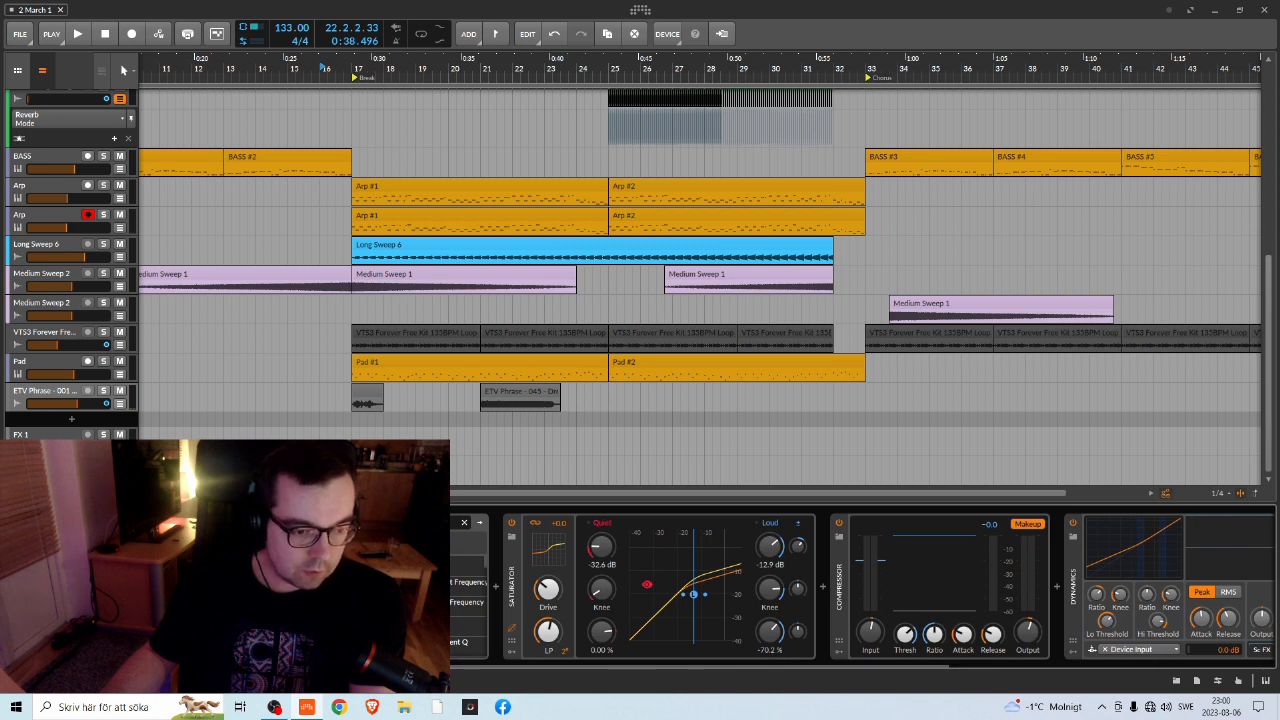
left_click(300, 585)
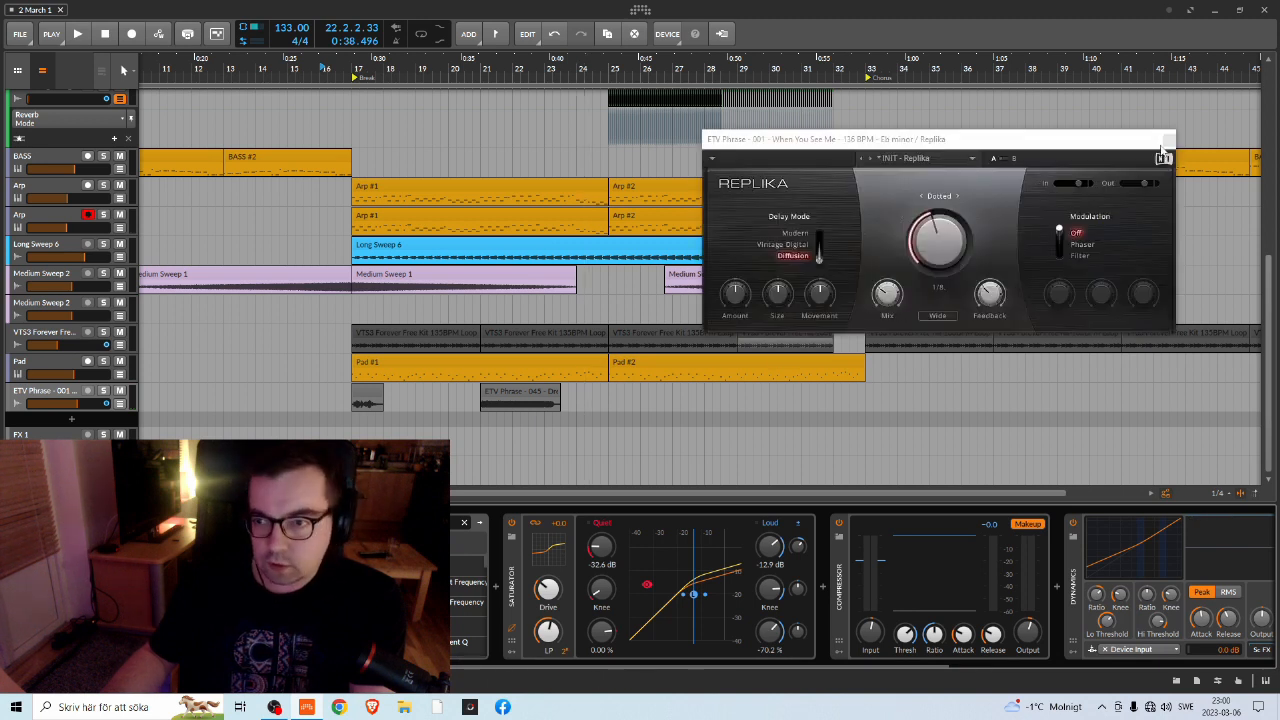
left_click(1168, 140)
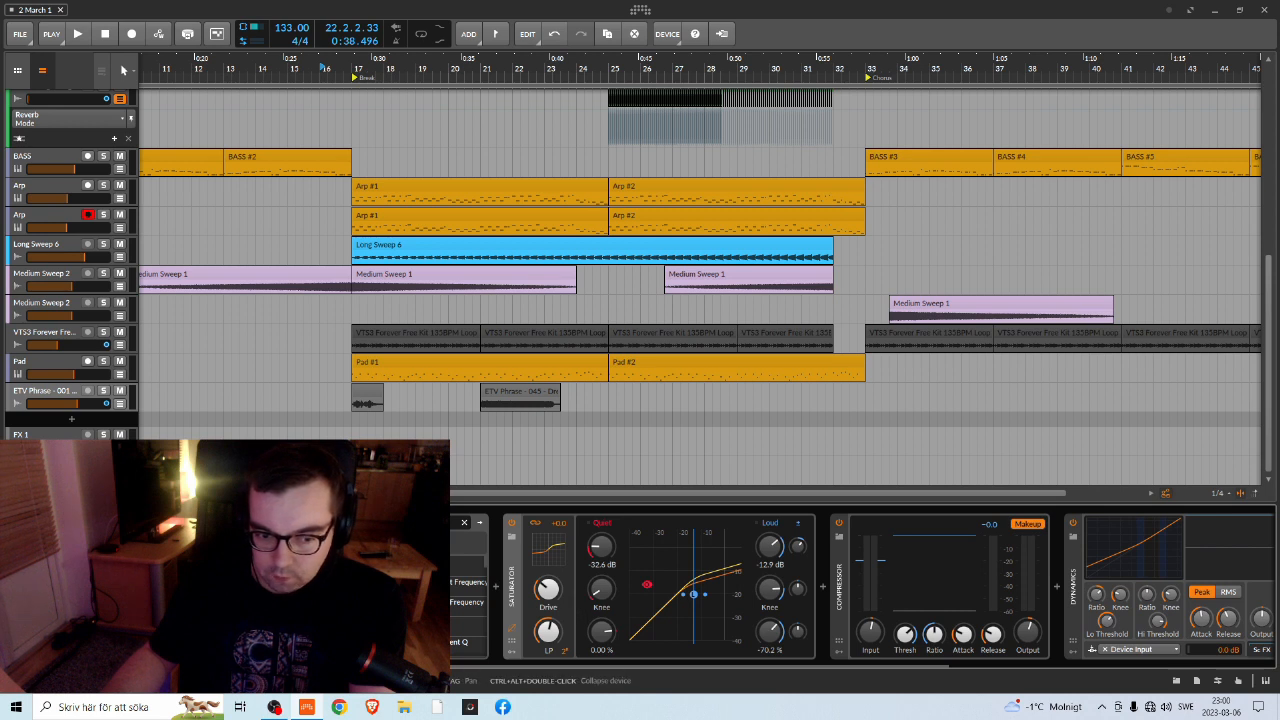
left_click(345, 550)
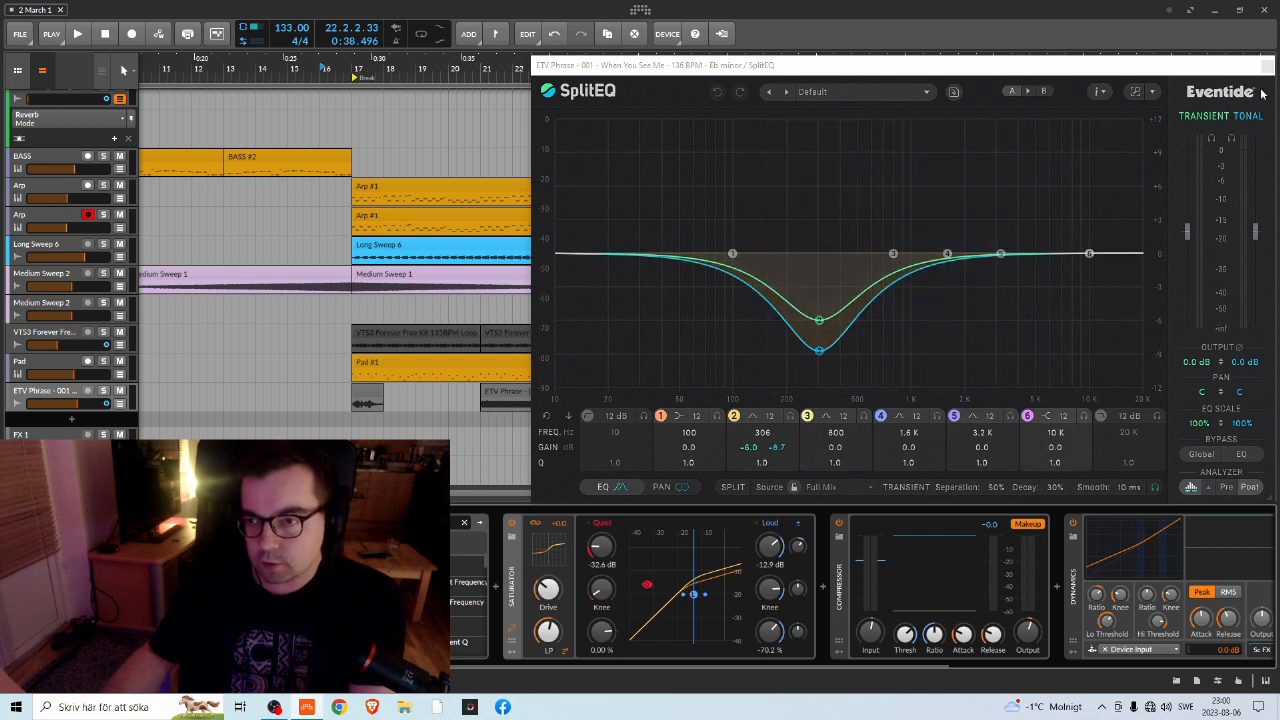
left_click(1267, 66)
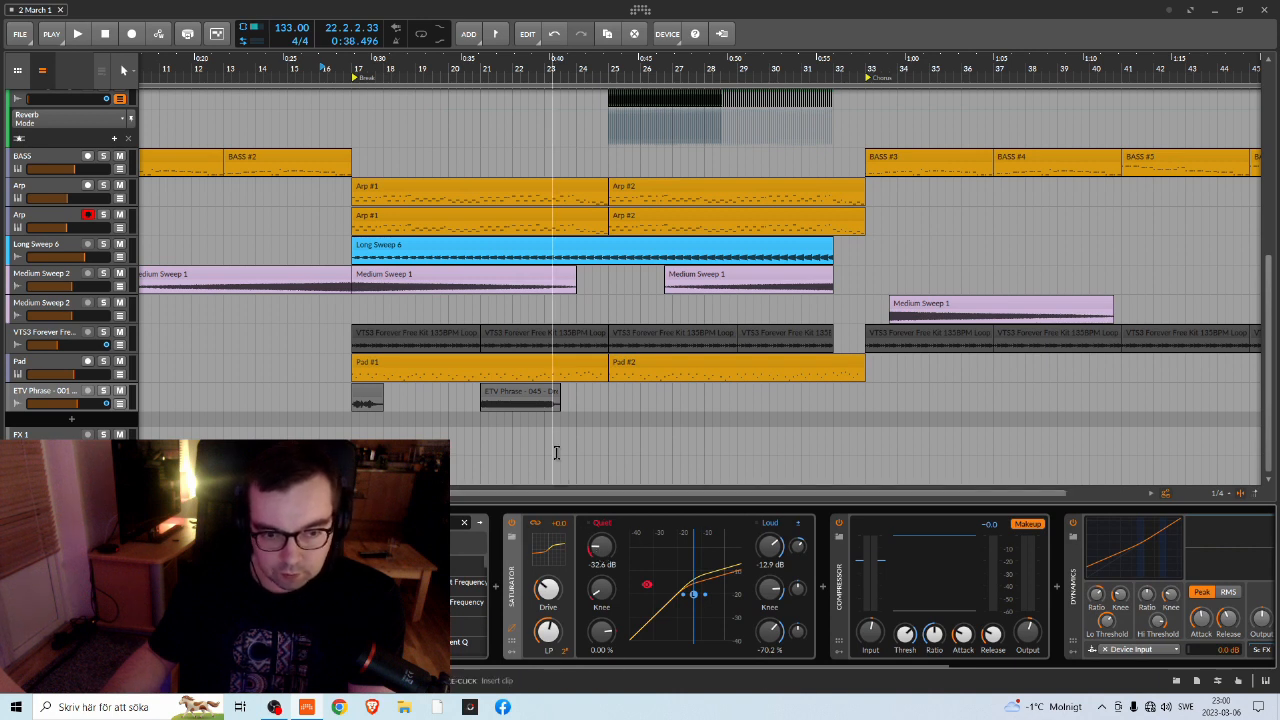
Replay the start of the break and review the ETV Phrase track's Compressor, Dynamics and Reverb devices
key("space")
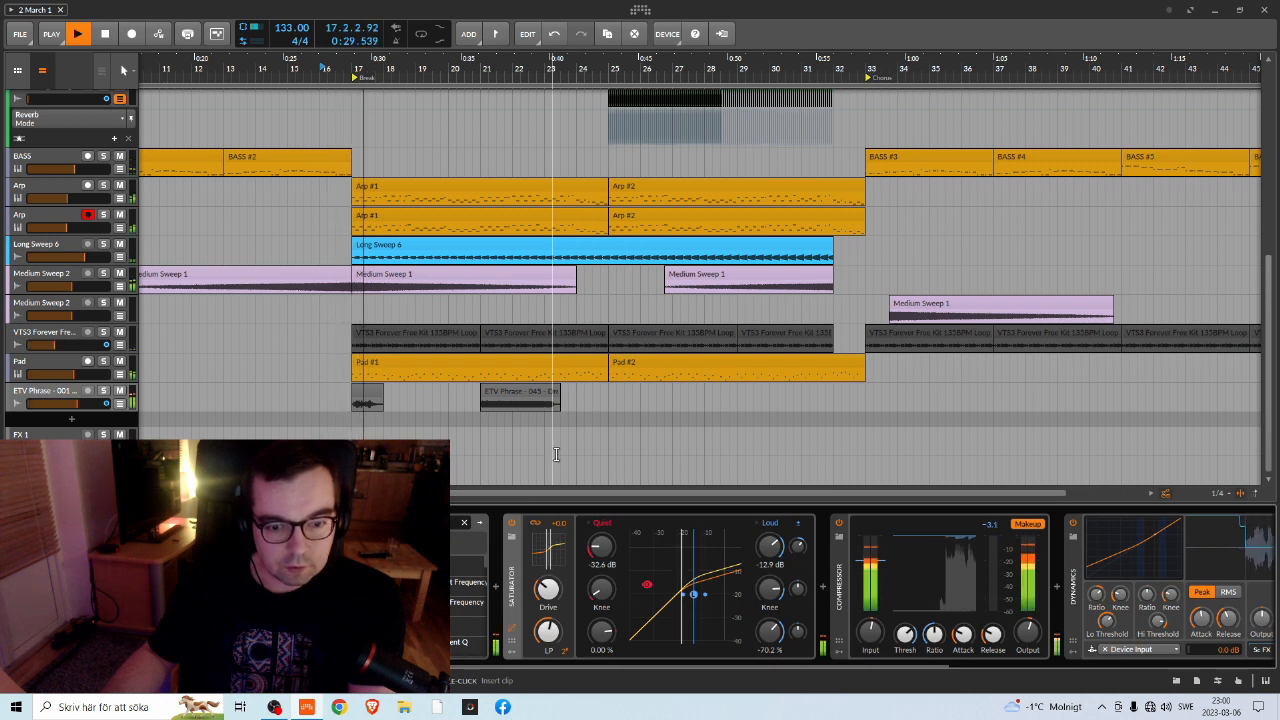
key("space")
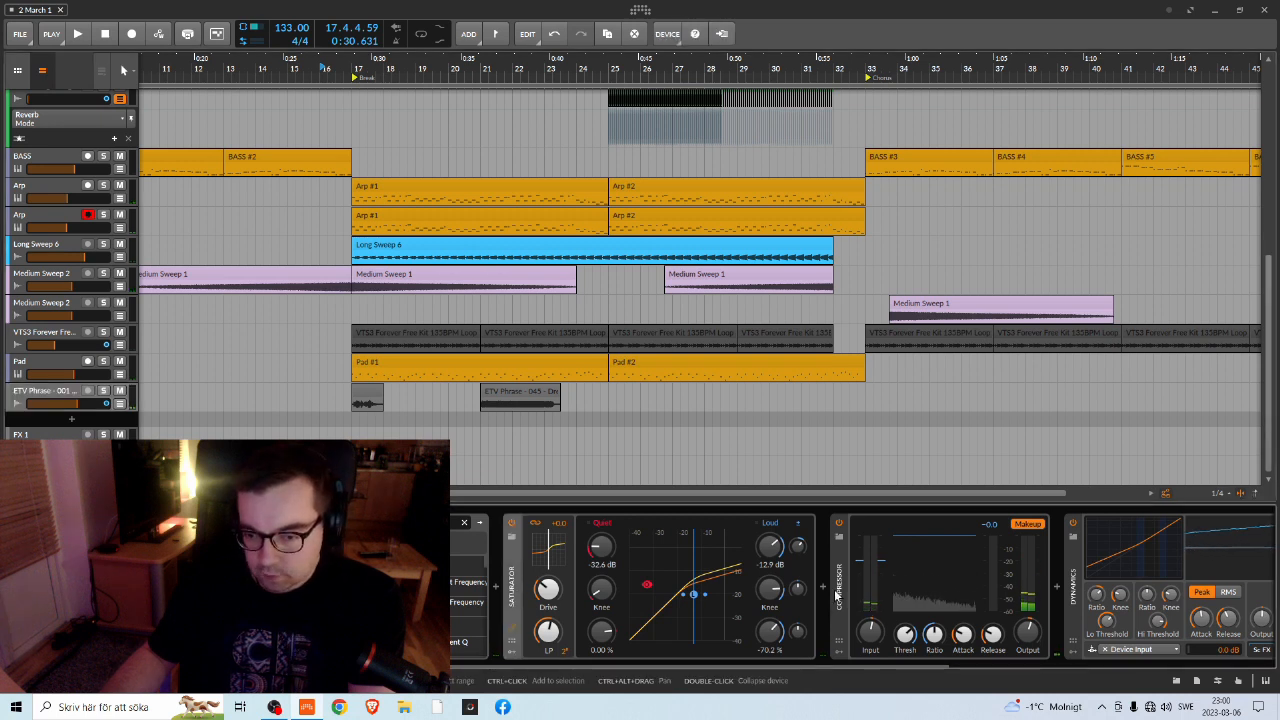
left_click_drag(815, 666, 1141, 663)
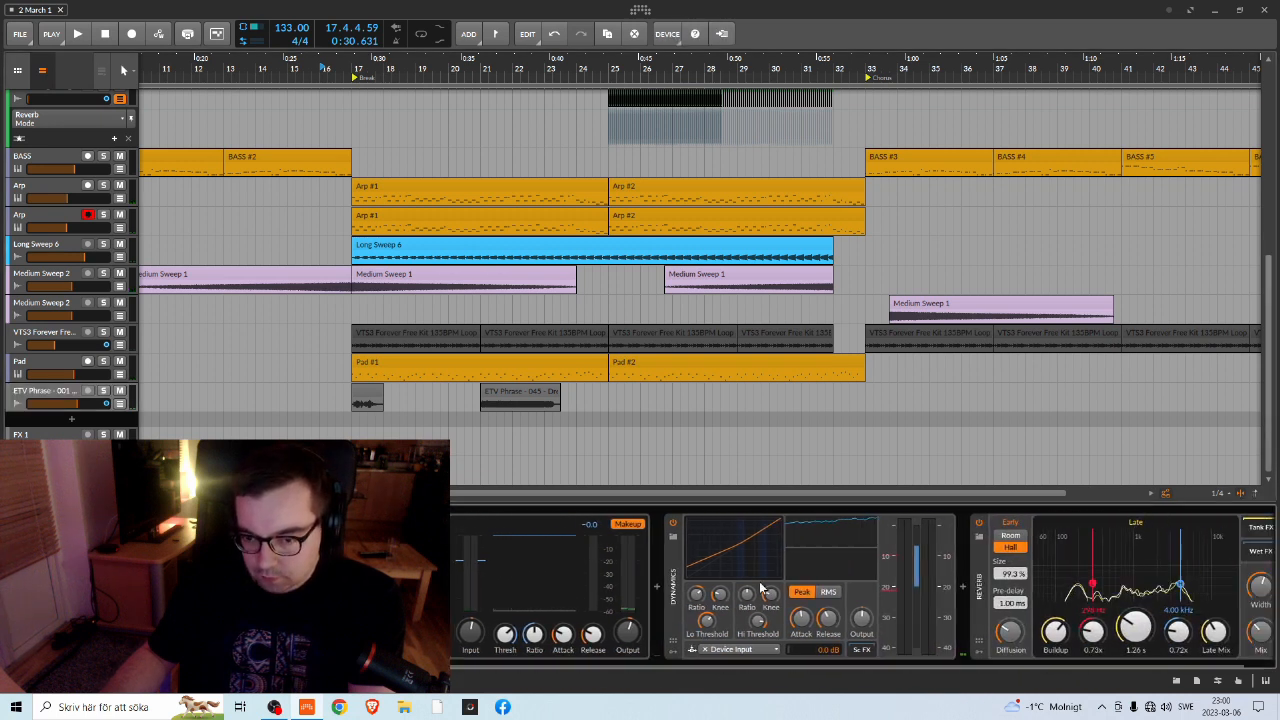
left_click_drag(872, 668, 930, 667)
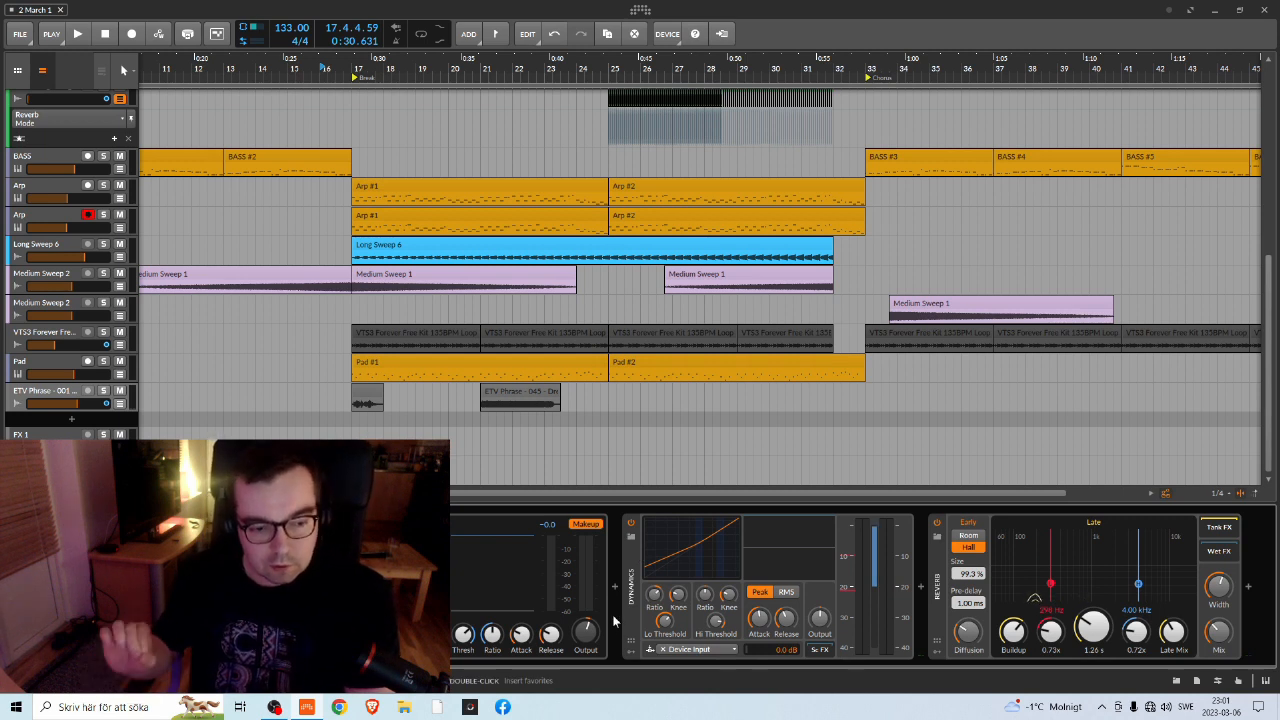
left_click_drag(947, 667, 513, 643)
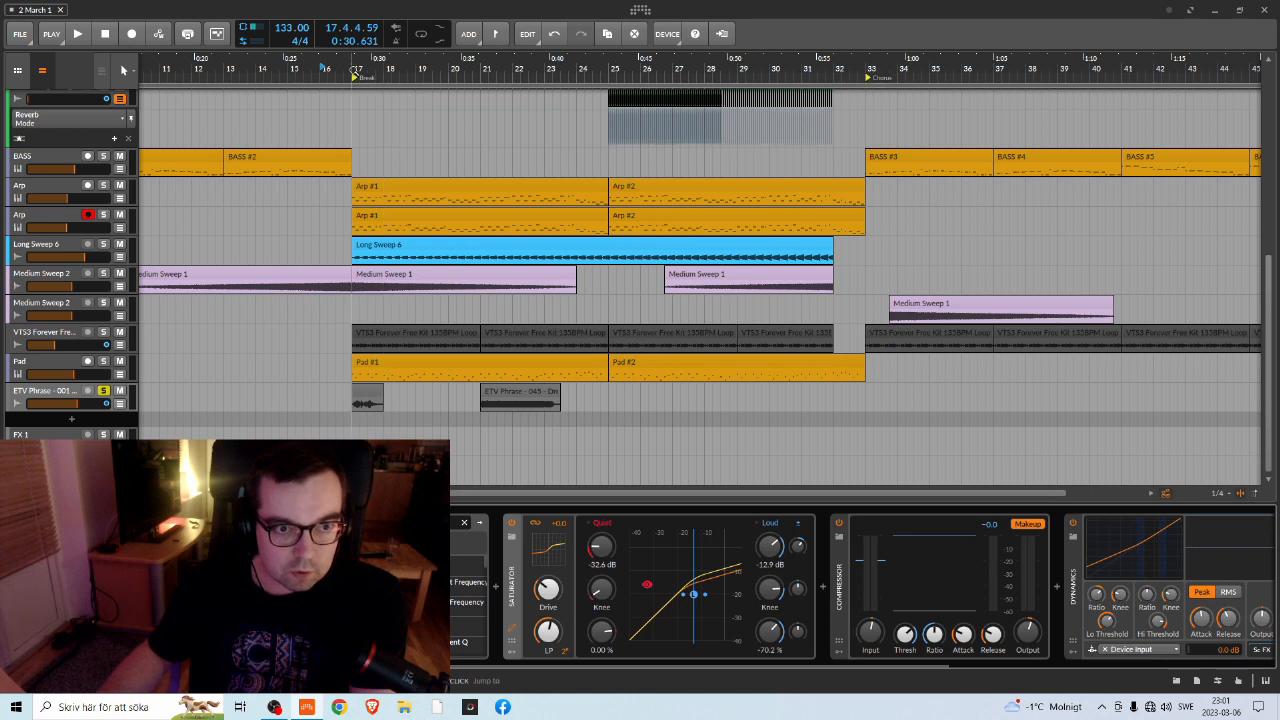
Audition the soloed ETV Phrase track from bar 17 and insert the Xpander plug-in before its Saturator
key("space")
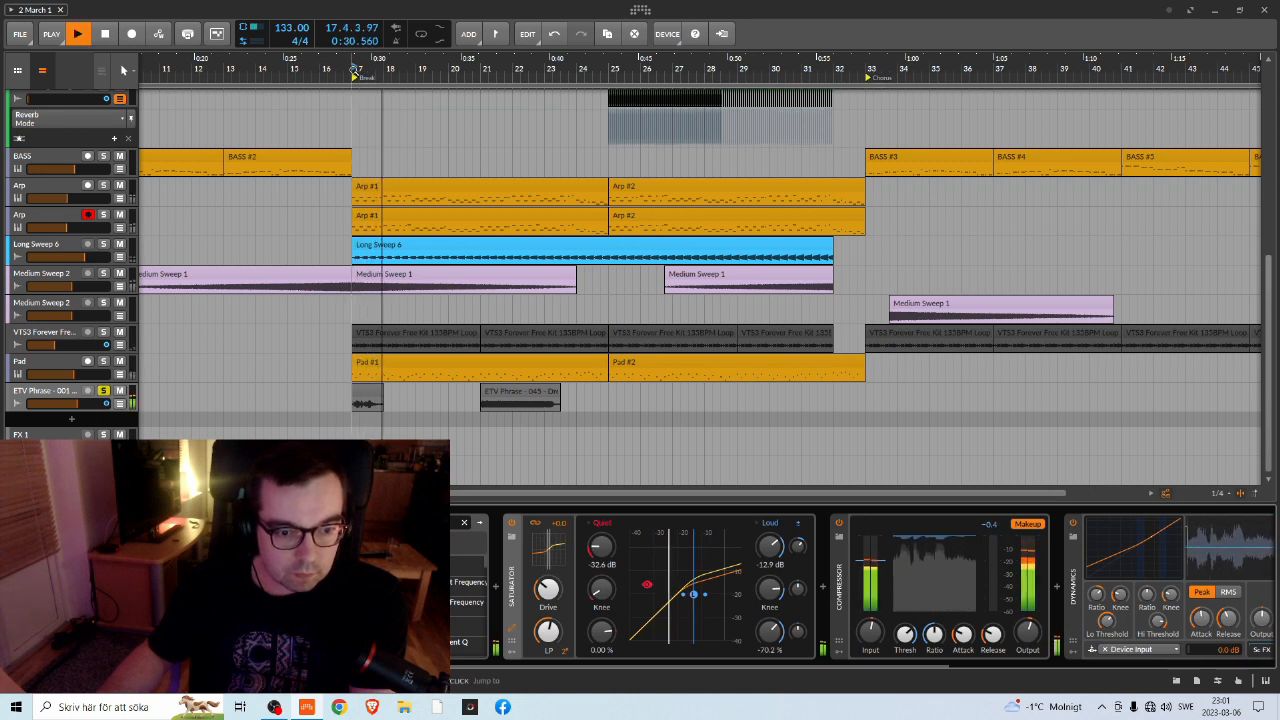
key("space")
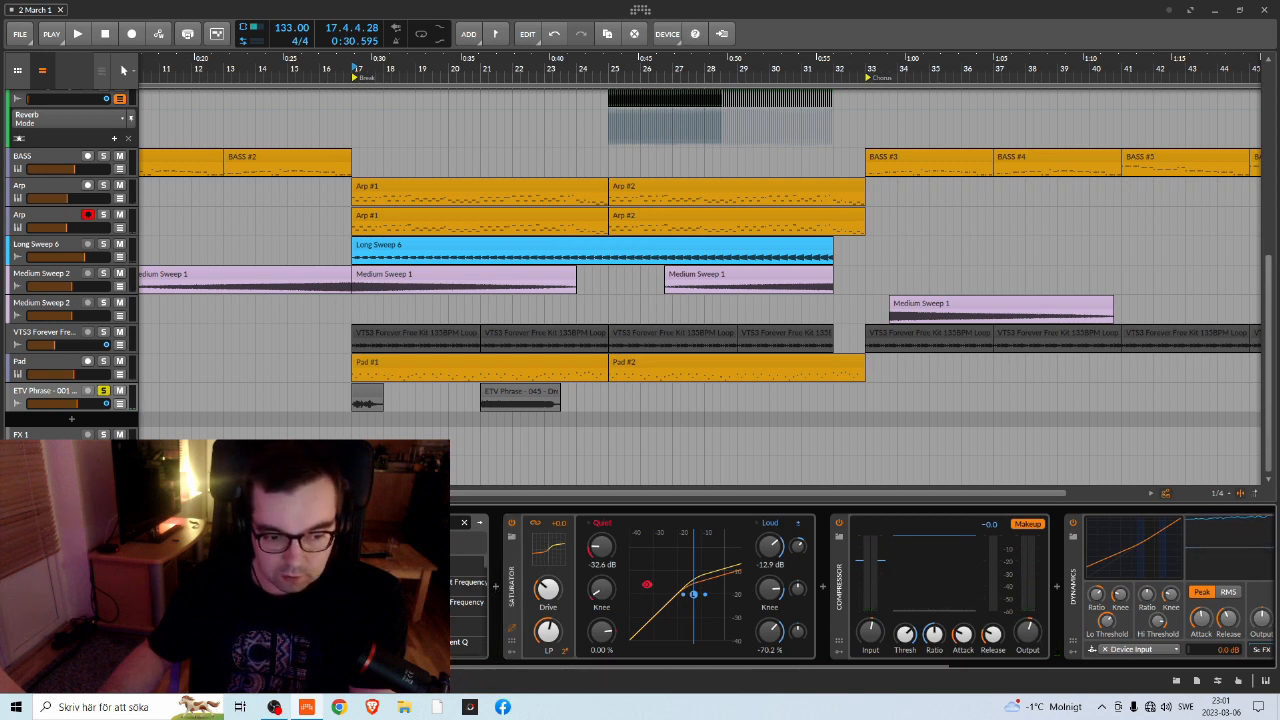
left_click(507, 597)
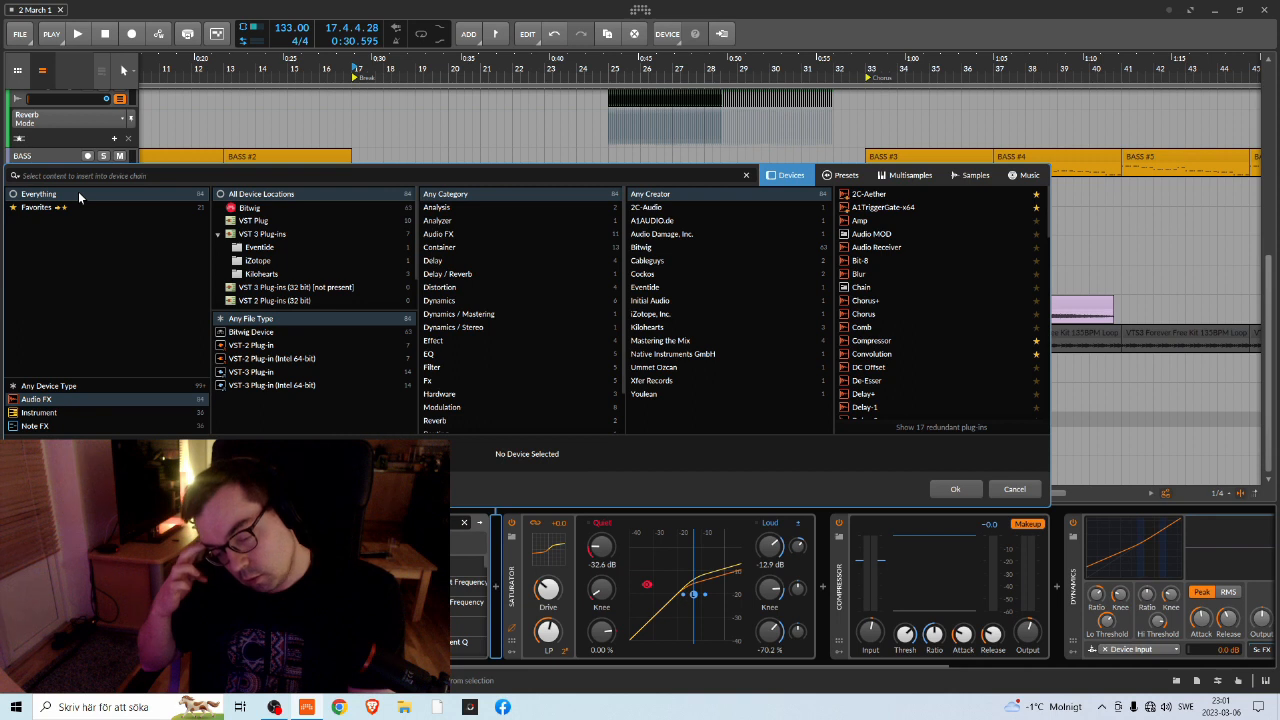
type("x")
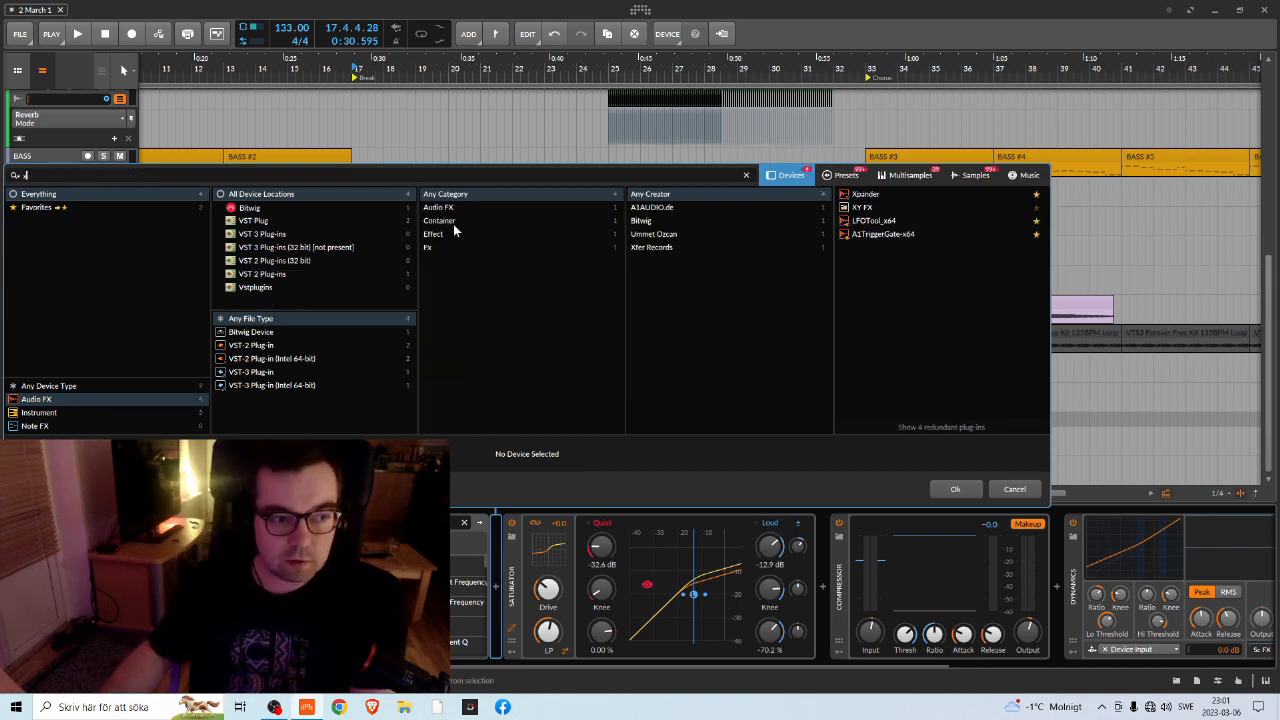
left_click(862, 197)
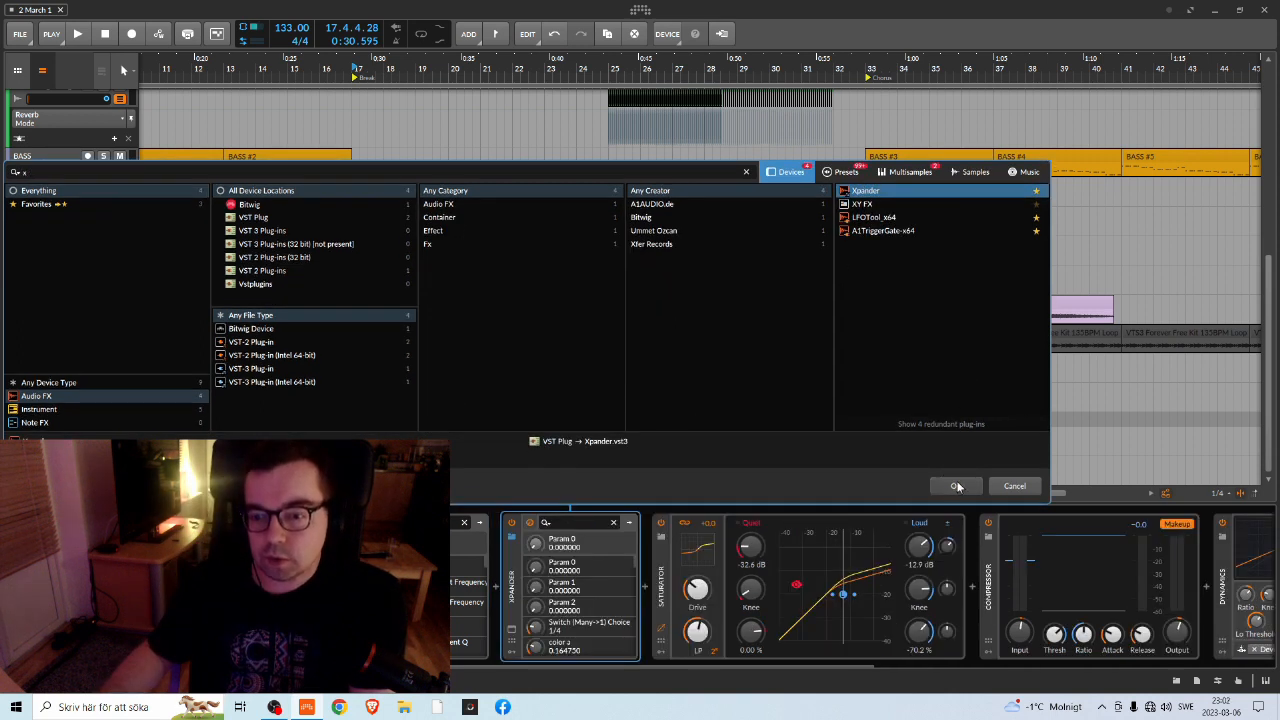
left_click(956, 486)
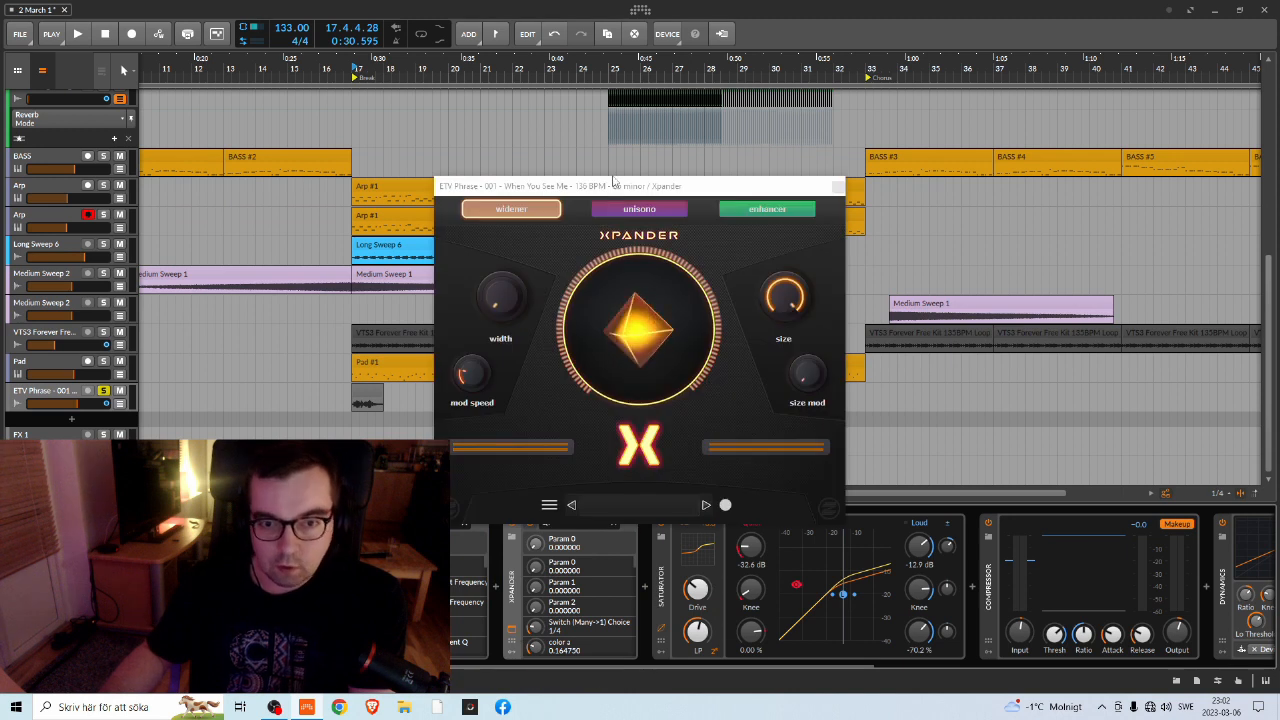
Set the size mod of Xpander's widener to about 7.24 while playing the soloed phrase
key("space")
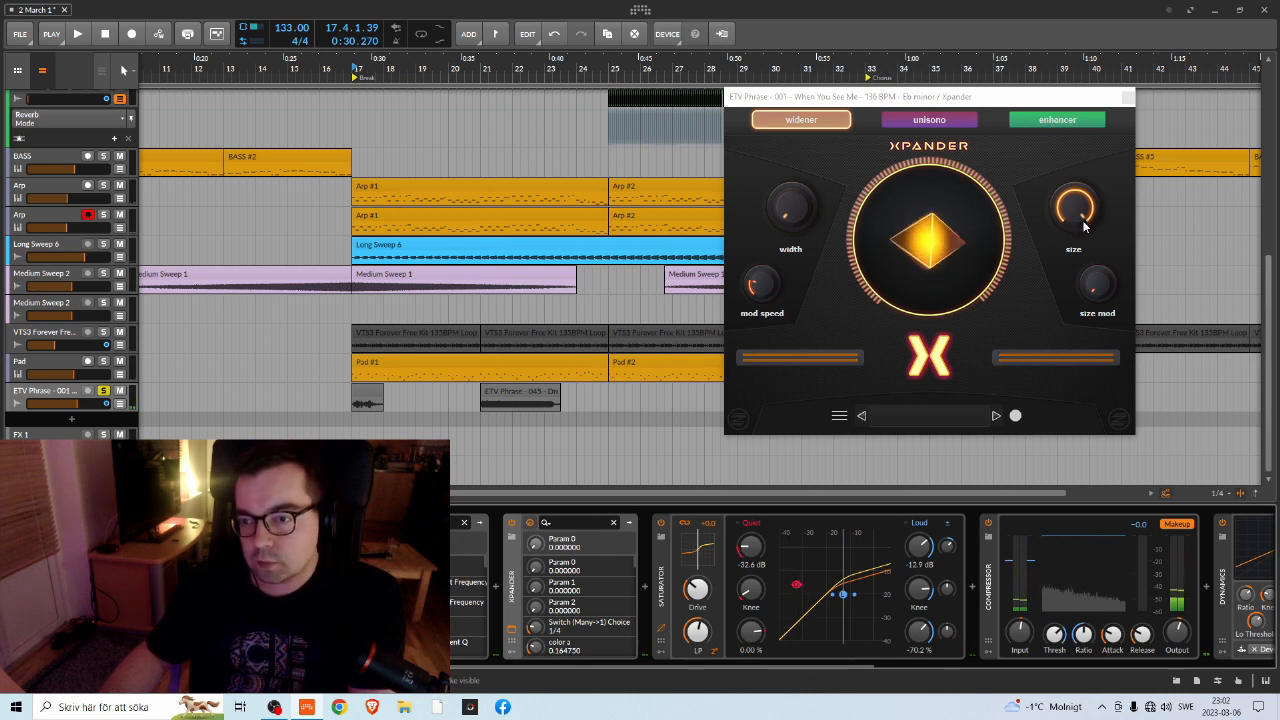
left_click_drag(1081, 219, 1075, 247)
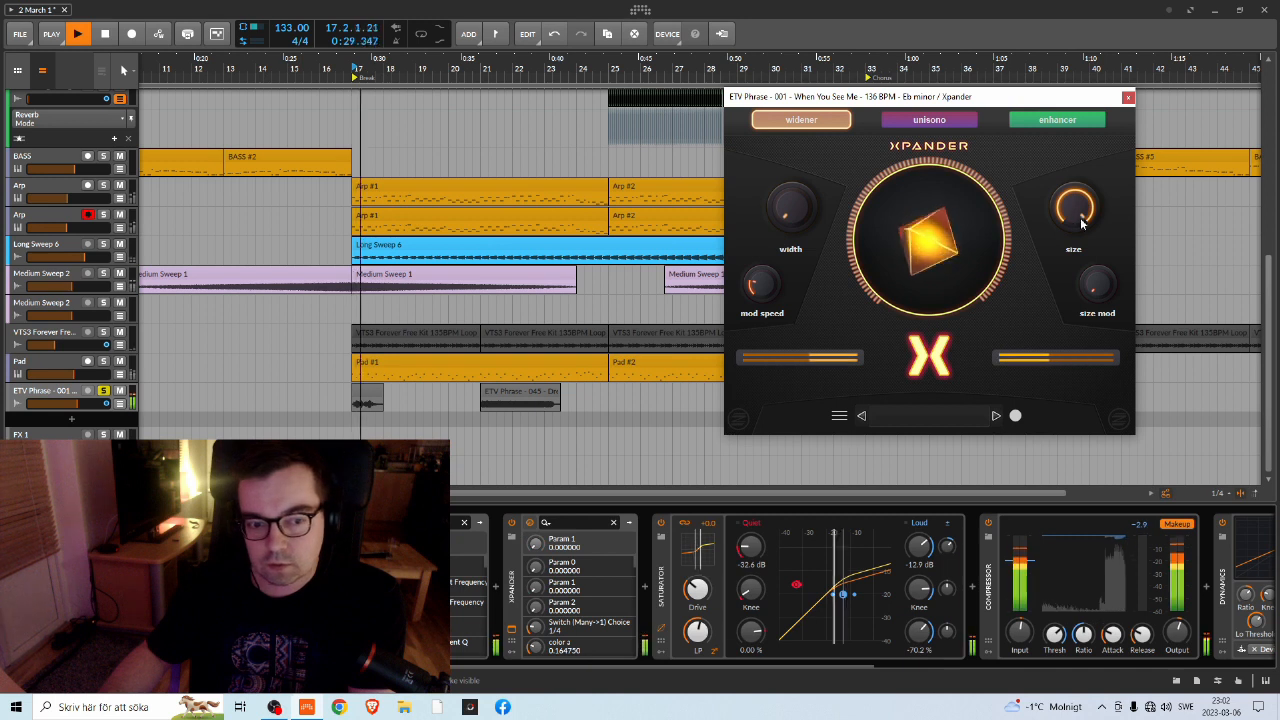
left_click_drag(1096, 292, 1135, 155)
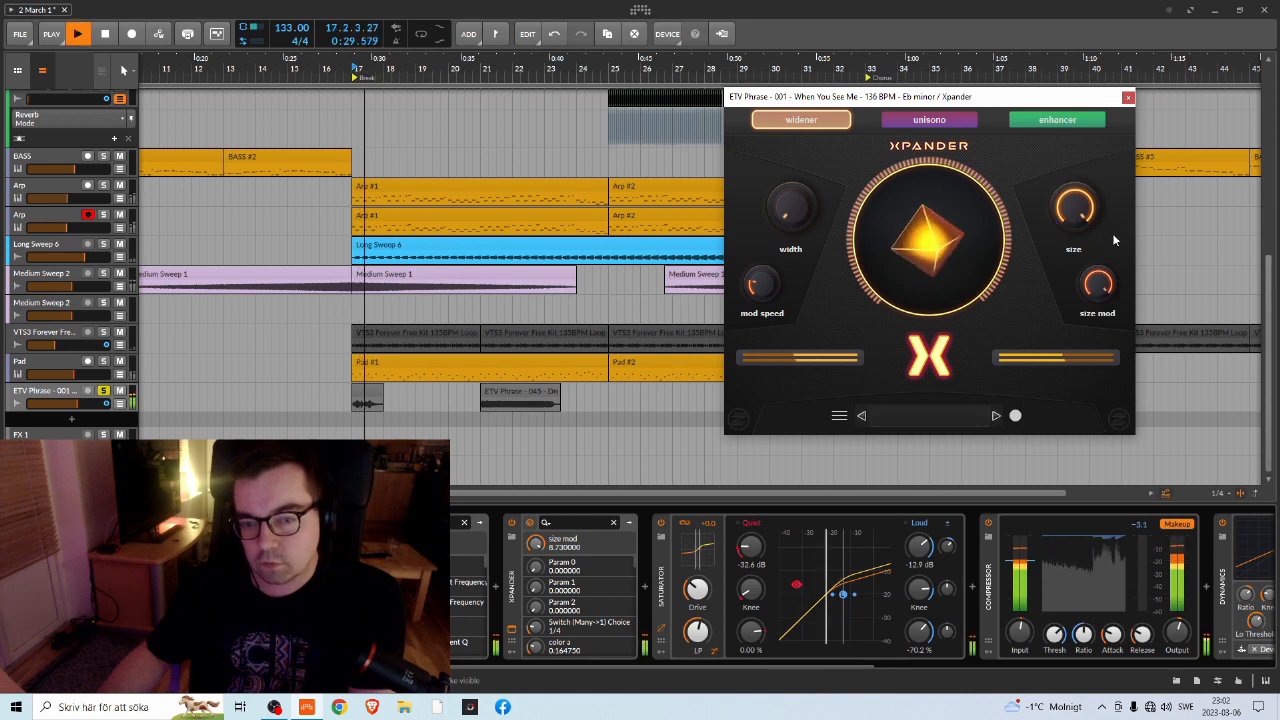
key("space")
left_click_drag(1094, 288, 1093, 305)
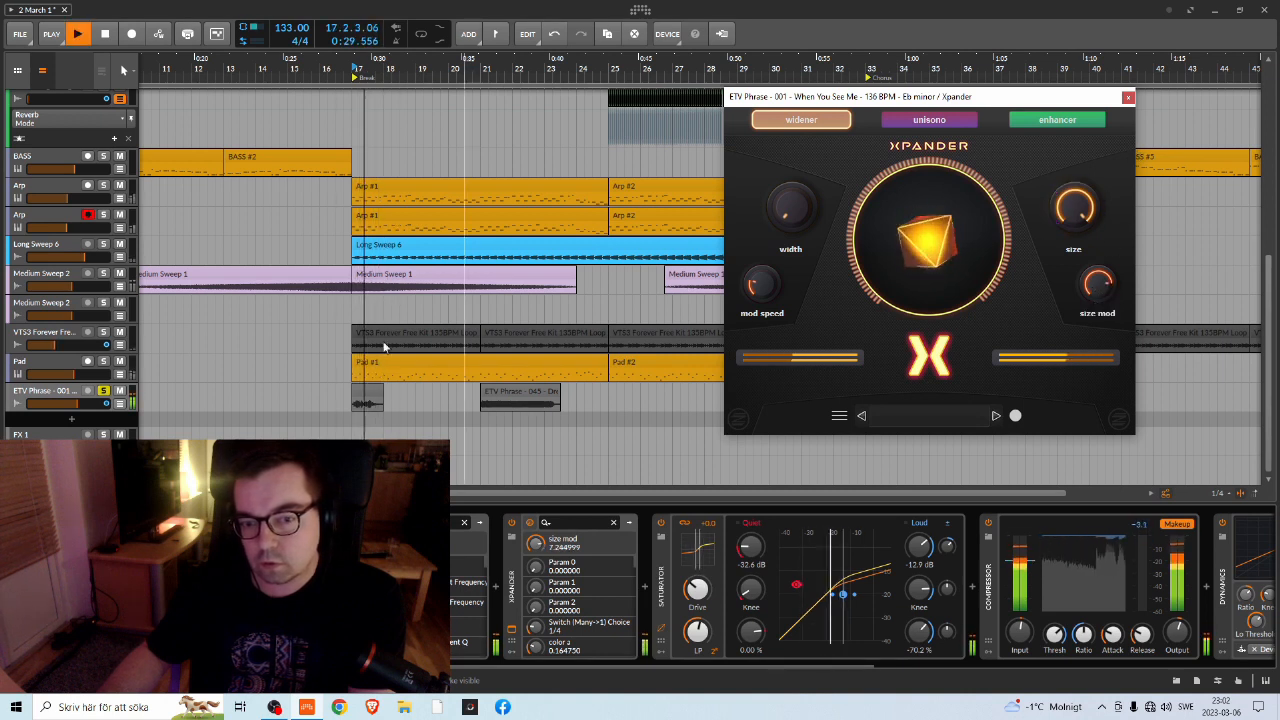
key("space")
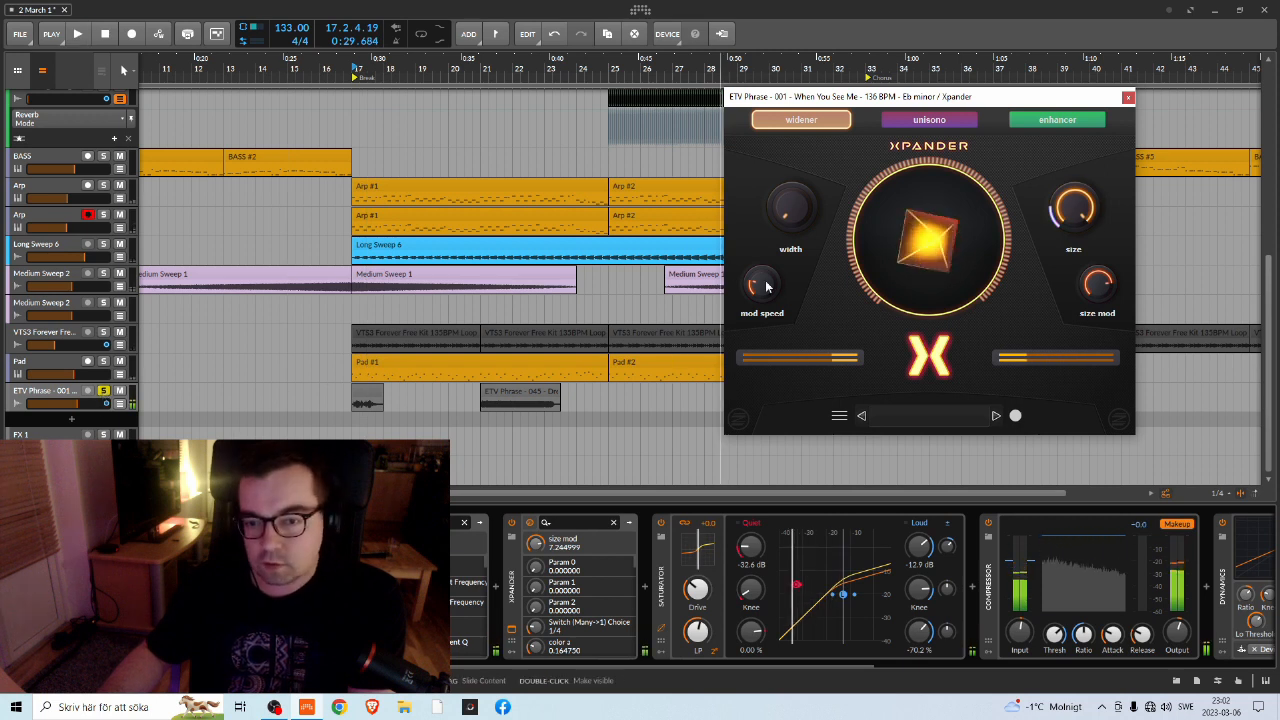
Set the width of Xpander's widener to 81 and replay the soloed phrase from bar 17
key("space")
left_click_drag(797, 219, 802, 207)
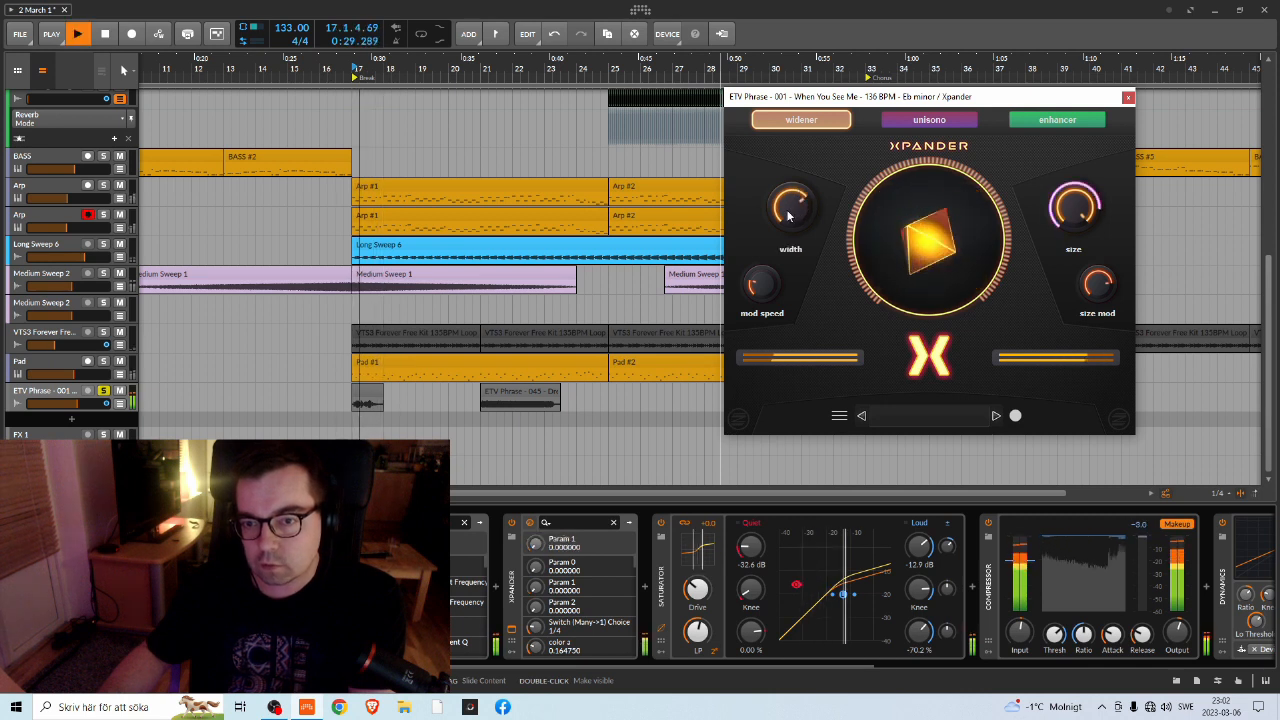
left_click_drag(789, 204, 790, 202)
key("space")
key("space")
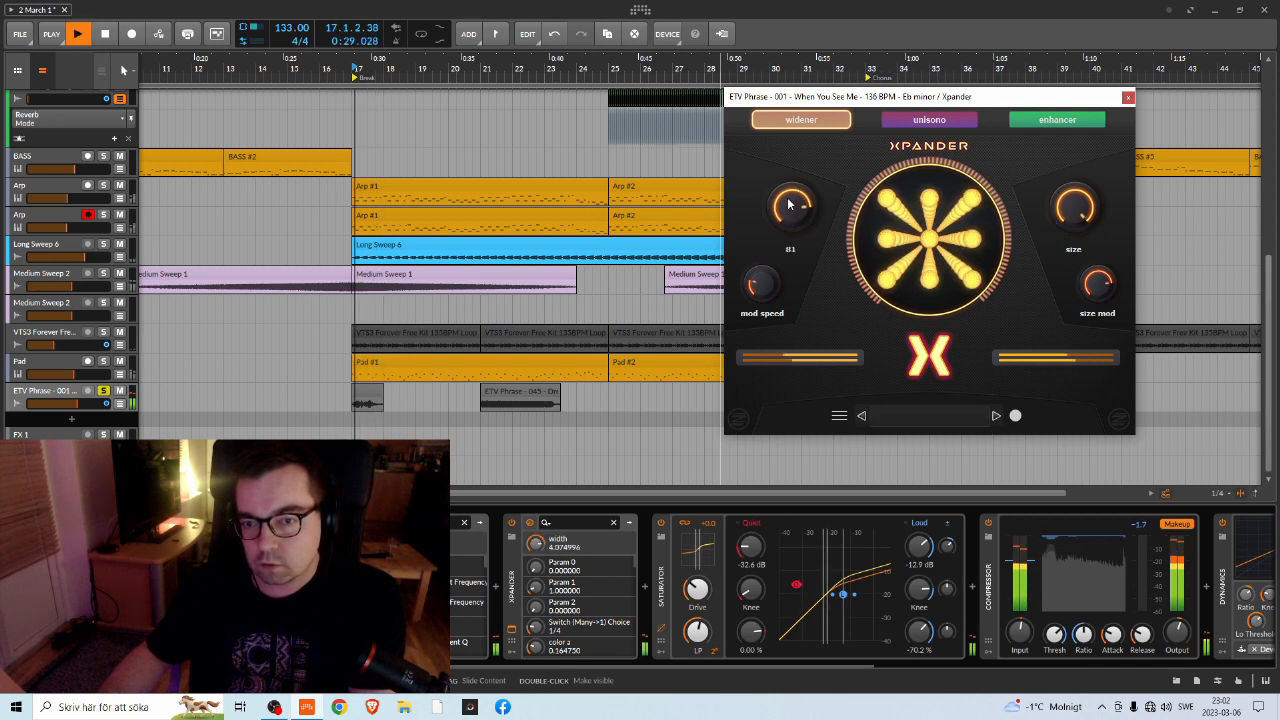
Set the size of Xpander's widener to 95 and replay the phrase from just before bar 16
key("space")
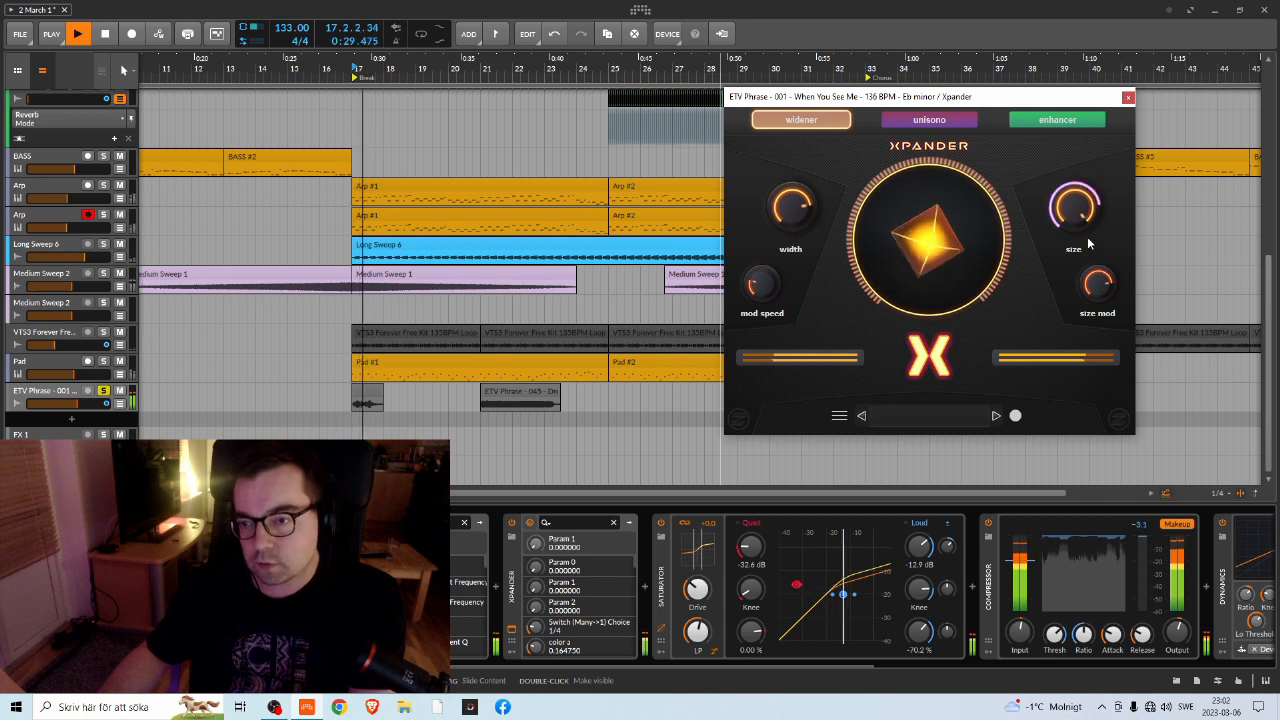
left_click_drag(1071, 217, 1069, 220)
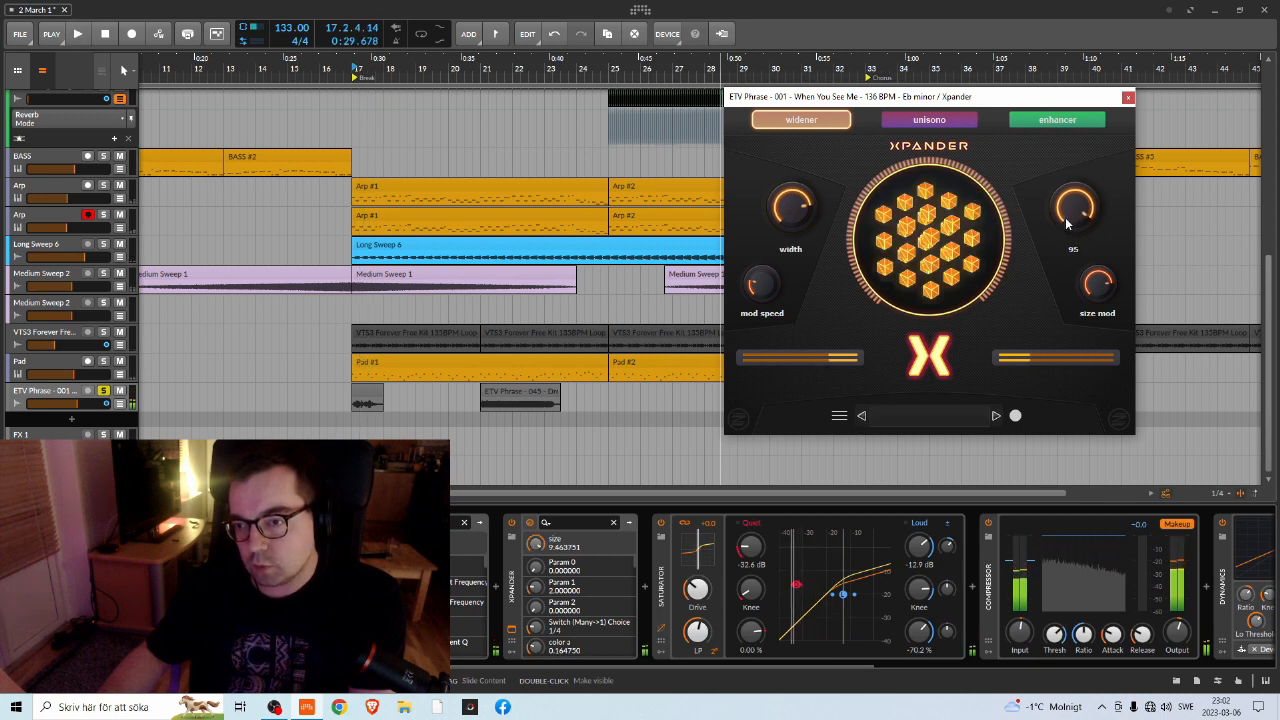
key("space")
key("space")
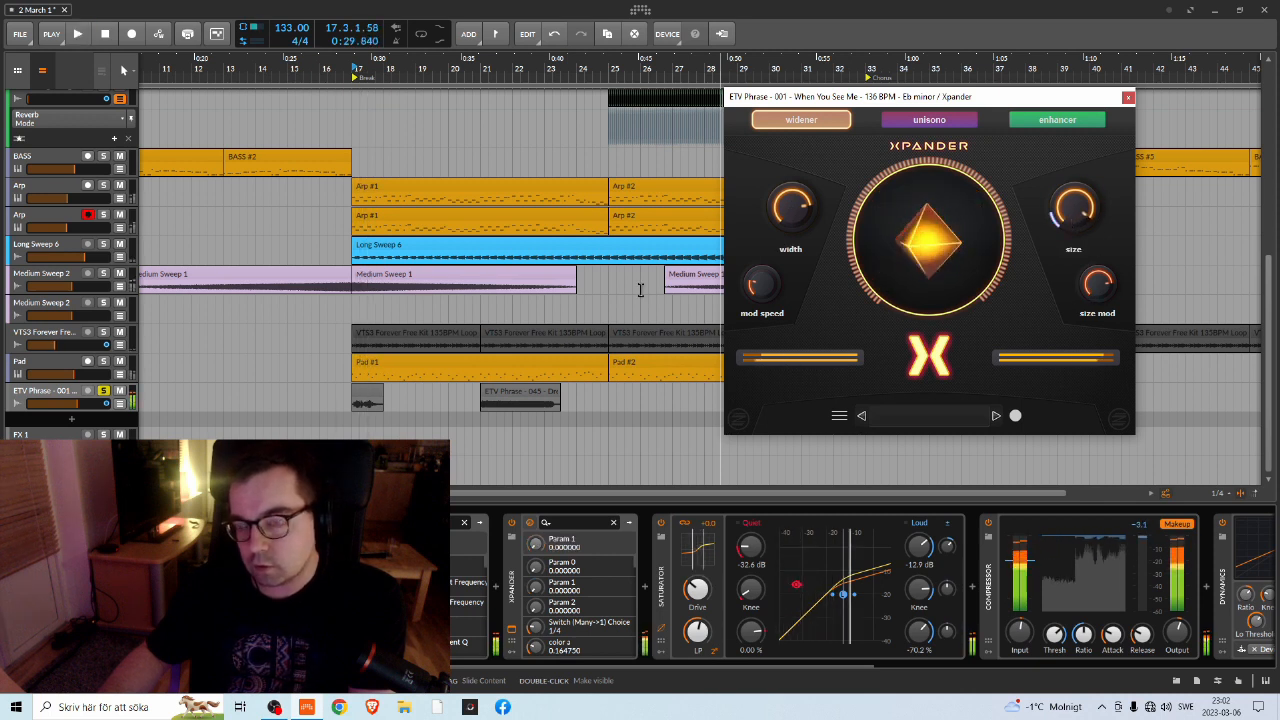
left_click(318, 68)
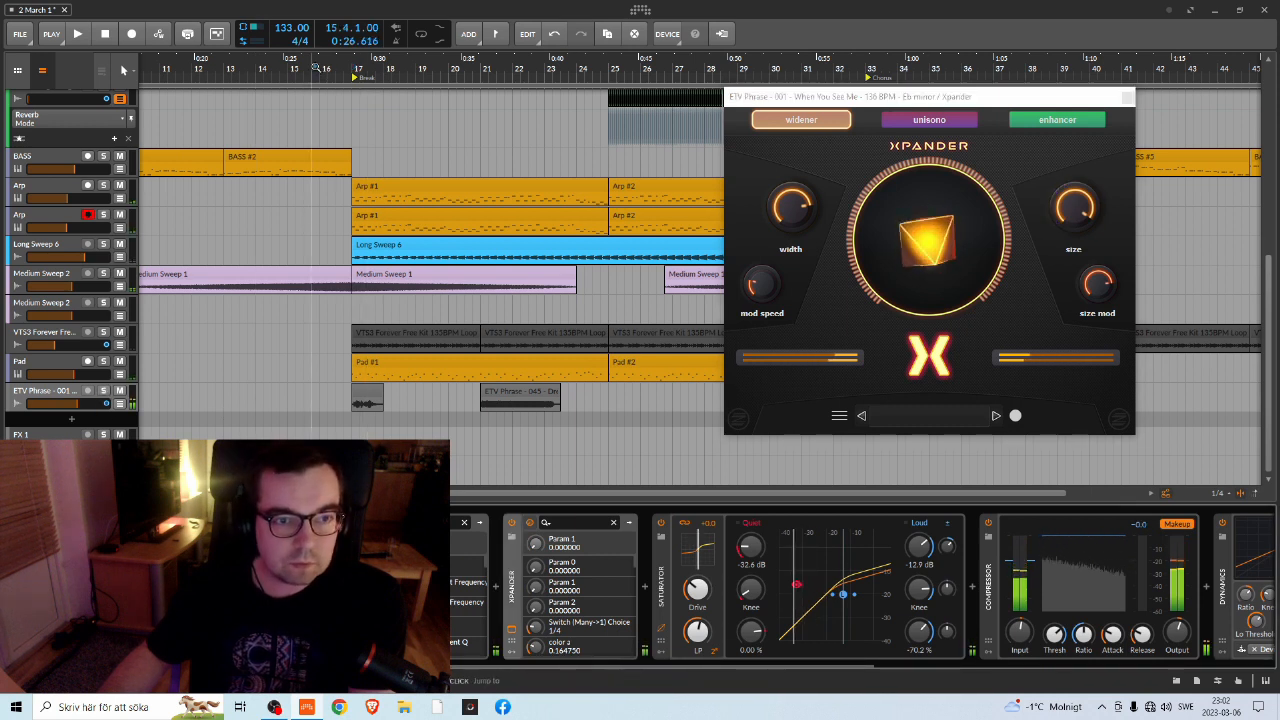
key("space")
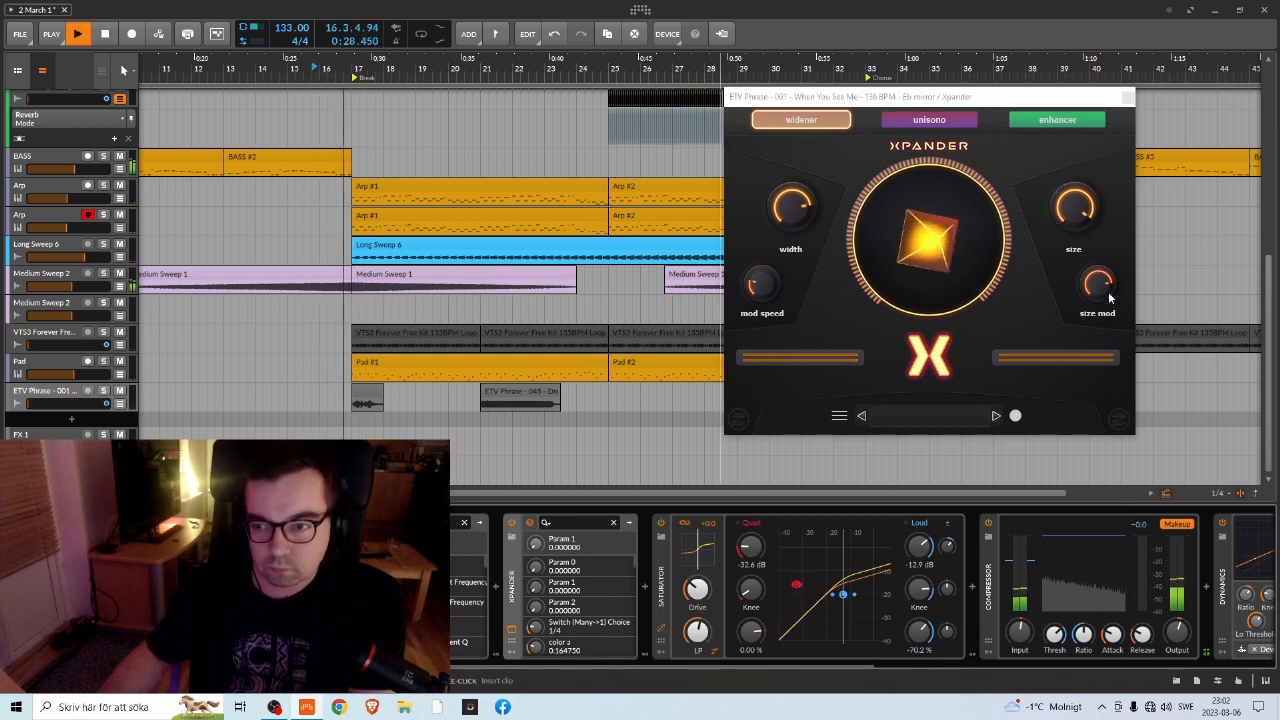
key("space")
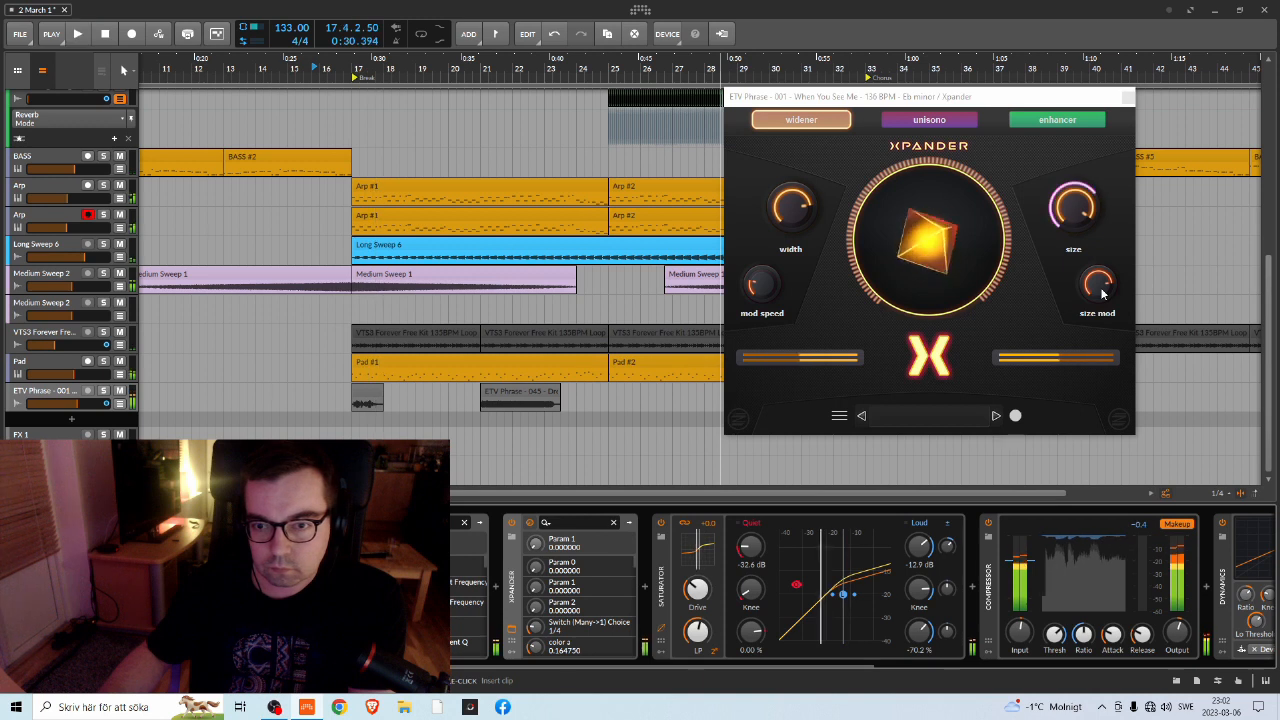
Set the size mod of Xpander's widener to about 7.65 while playing into the break from around bar 16
key("space")
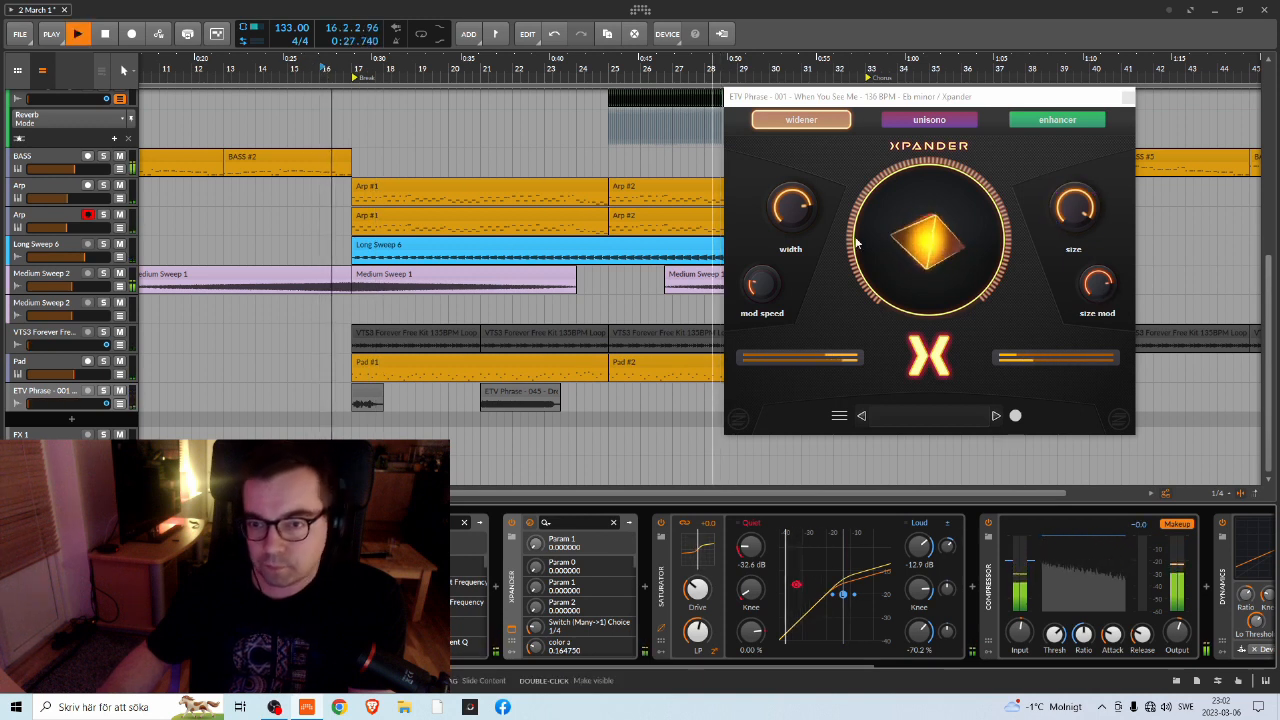
left_click(1094, 284)
left_click_drag(1093, 278, 1094, 276)
key("space")
key("space")
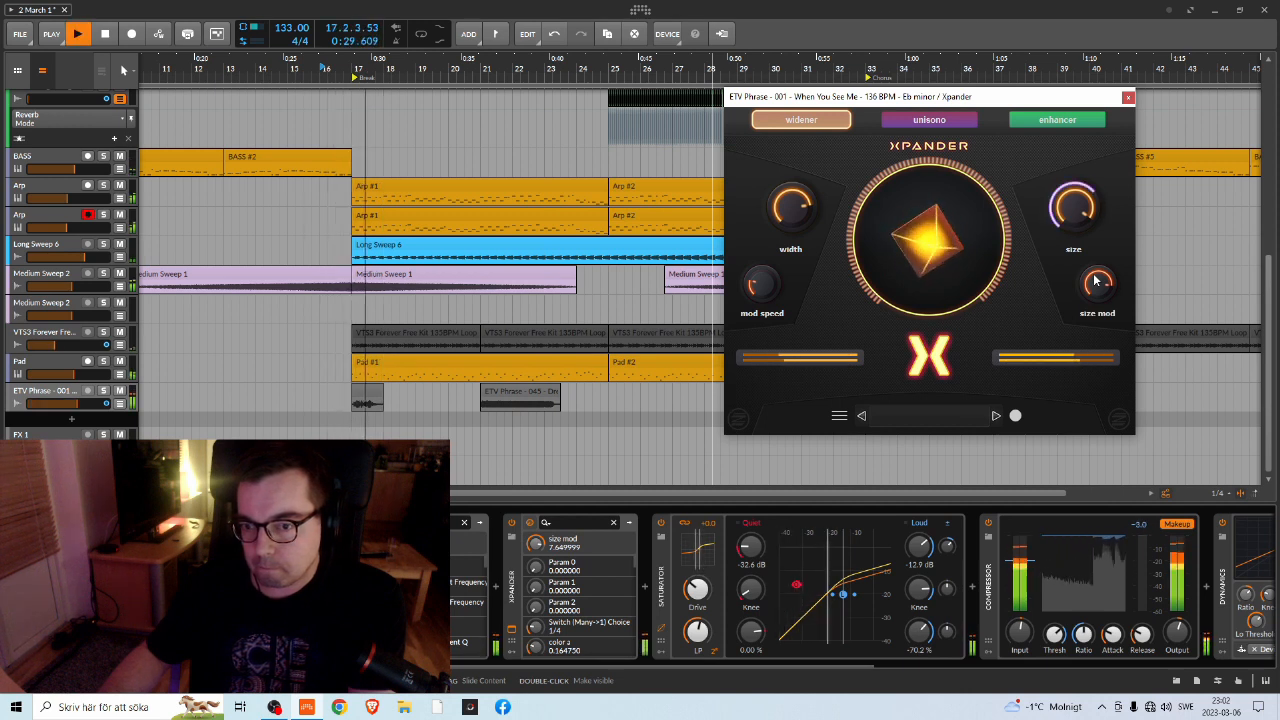
key("space")
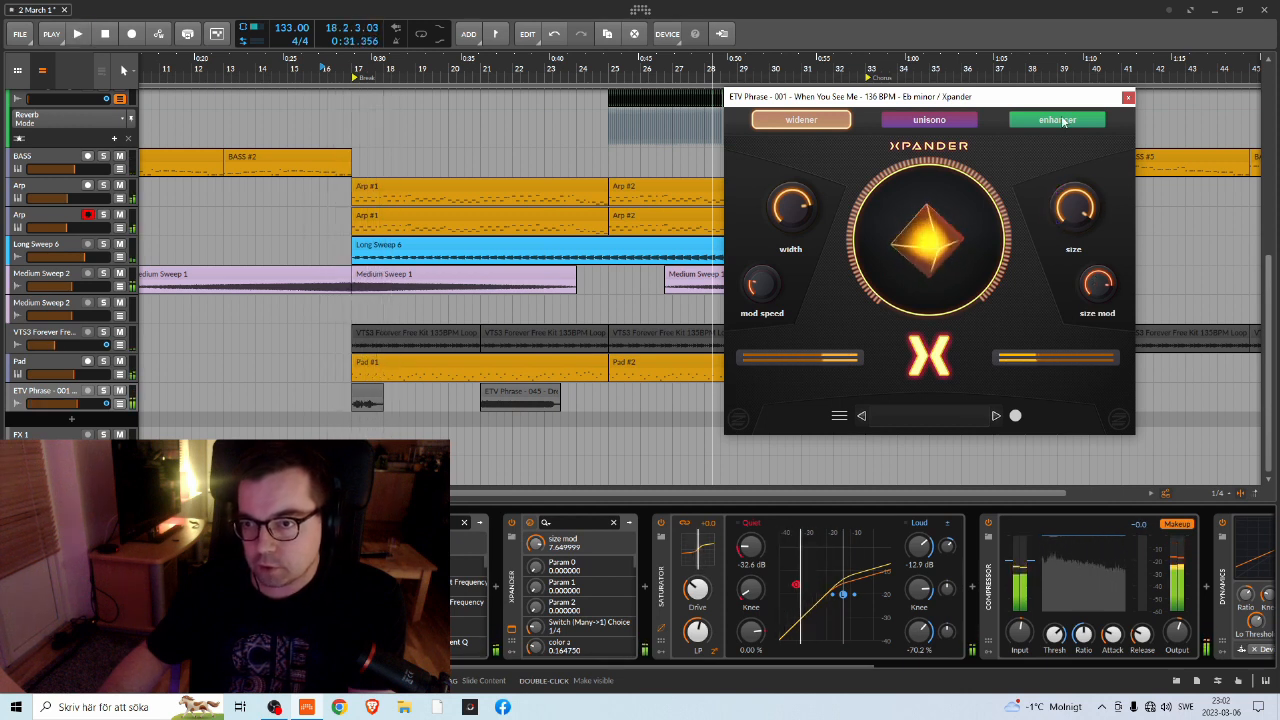
Open Xpander's enhancer section and raise its crisp slightly while playing into the break
left_click(1062, 120)
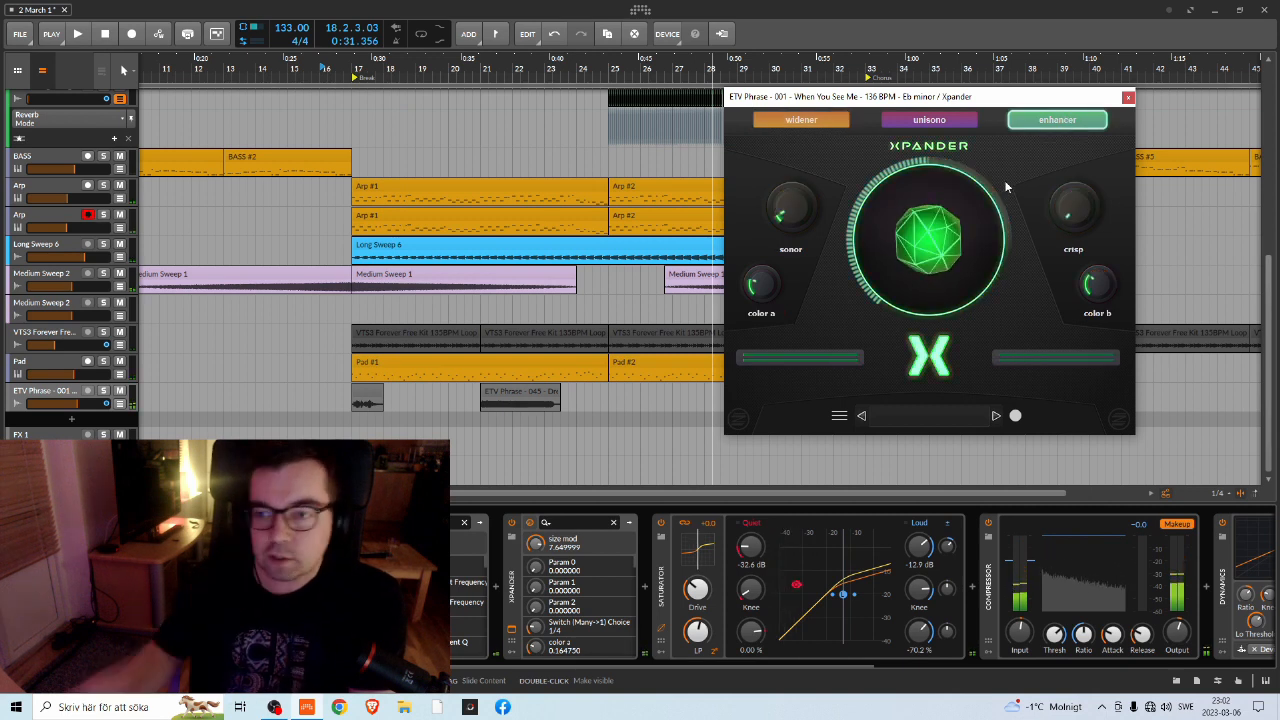
left_click(322, 68)
key("space")
left_click(1076, 208)
left_click_drag(1078, 208, 1080, 200)
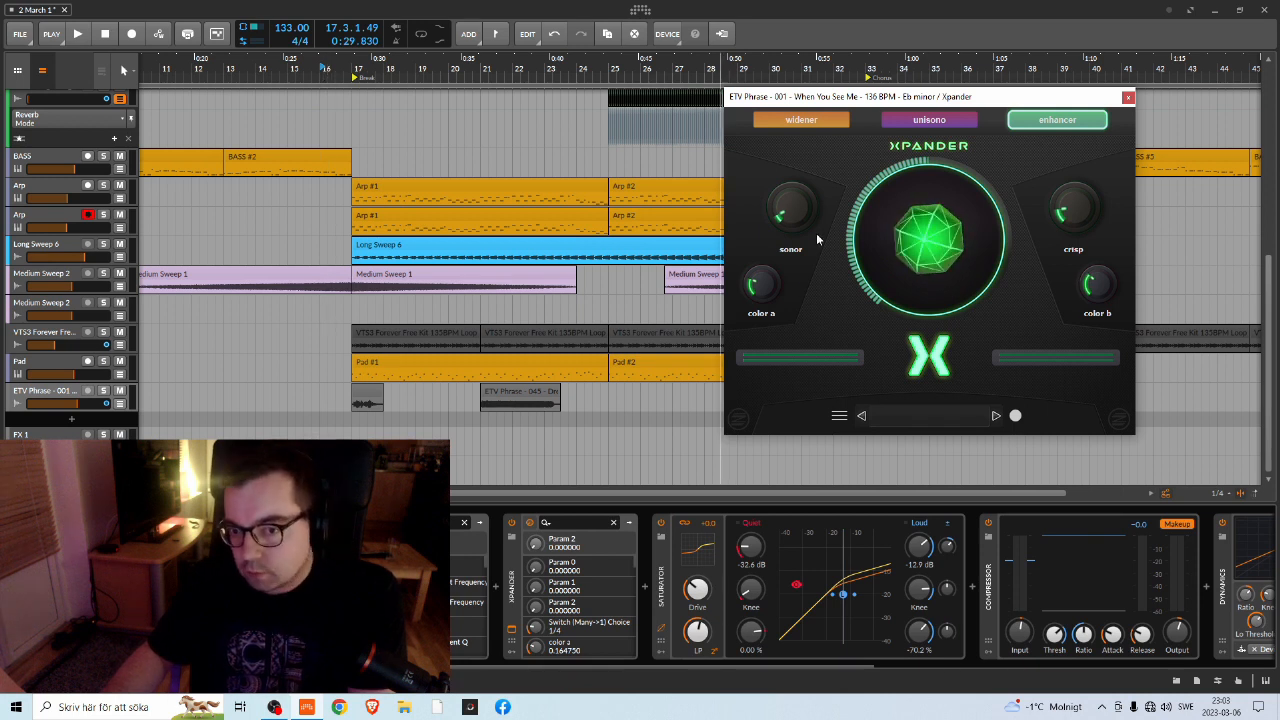
Open Xpander's unisono section and audition the phrase from bar 17
left_click(935, 123)
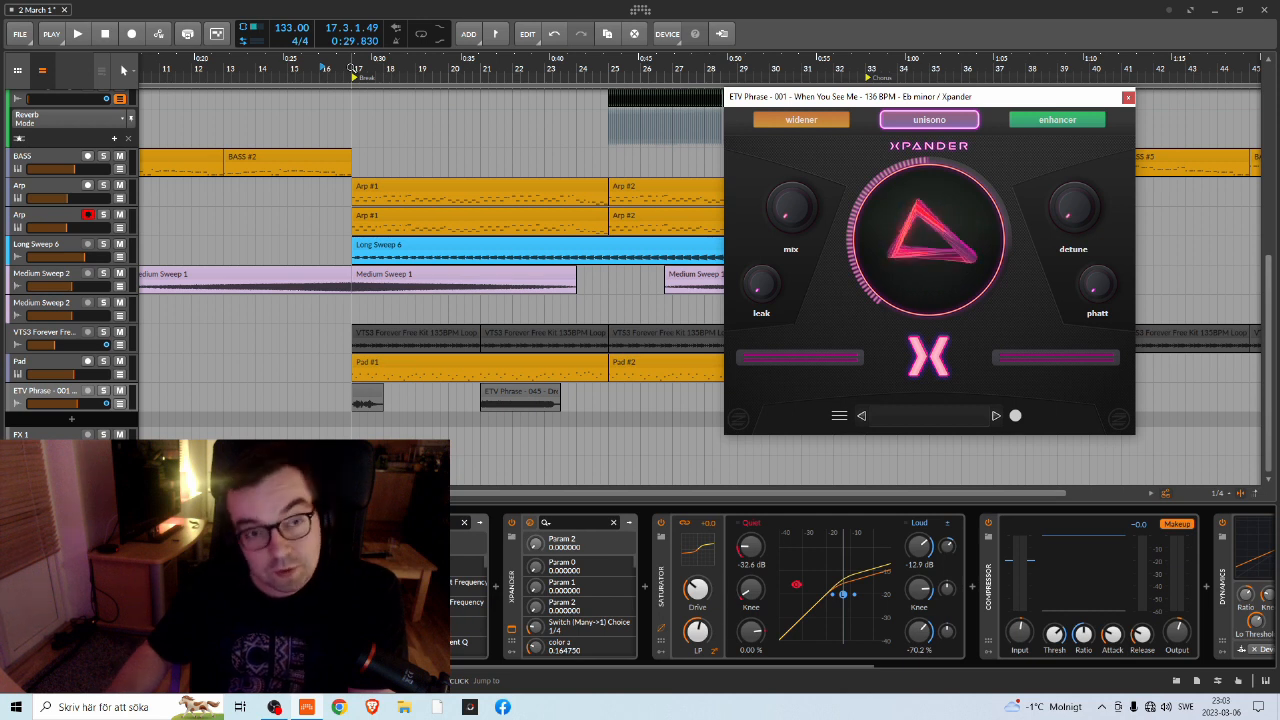
key("space")
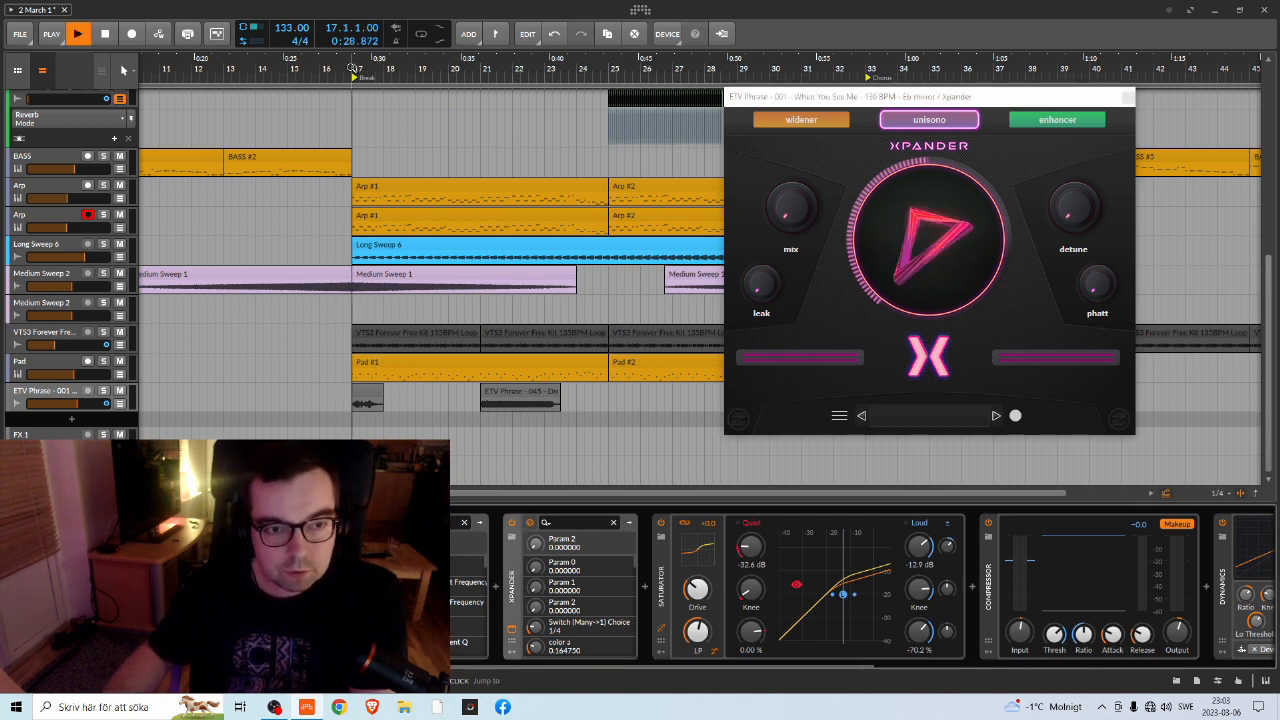
key("space")
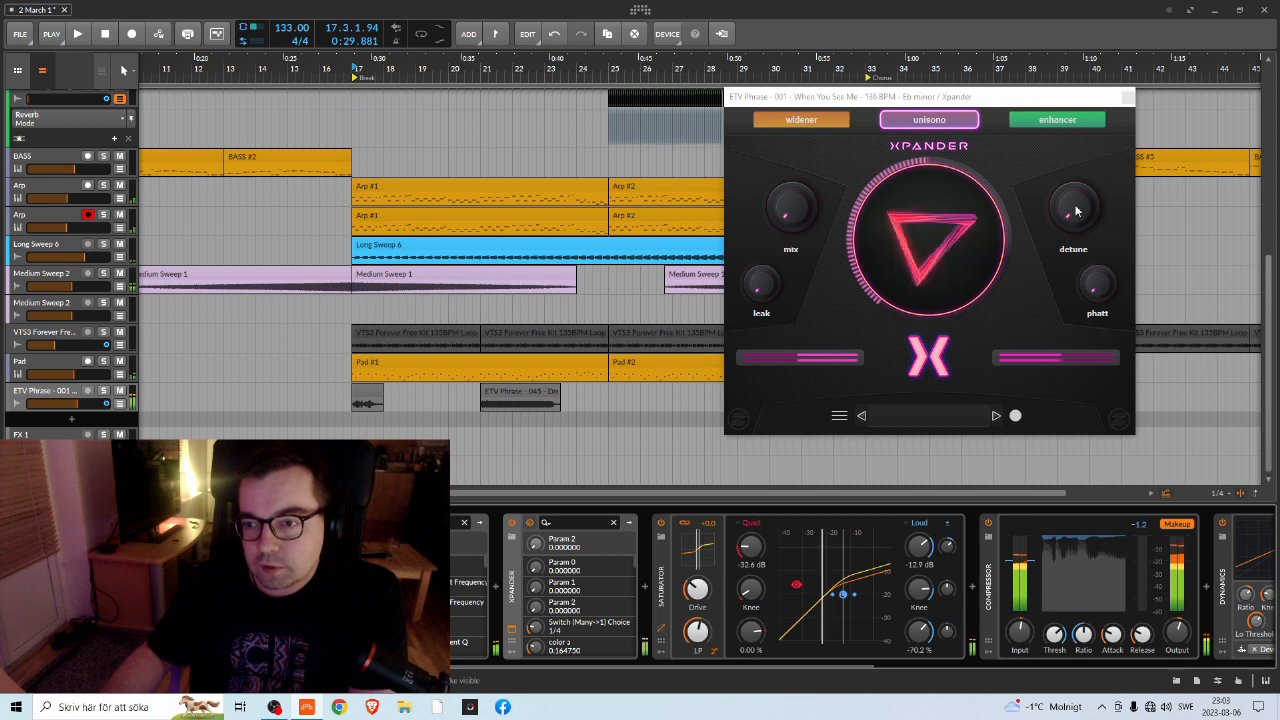
Try the unisono detune at 71, pulling it back to roughly mid-range while replaying the phrase from bar 17
key("space")
left_click_drag(1076, 210, 1080, 145)
key("space")
key("space")
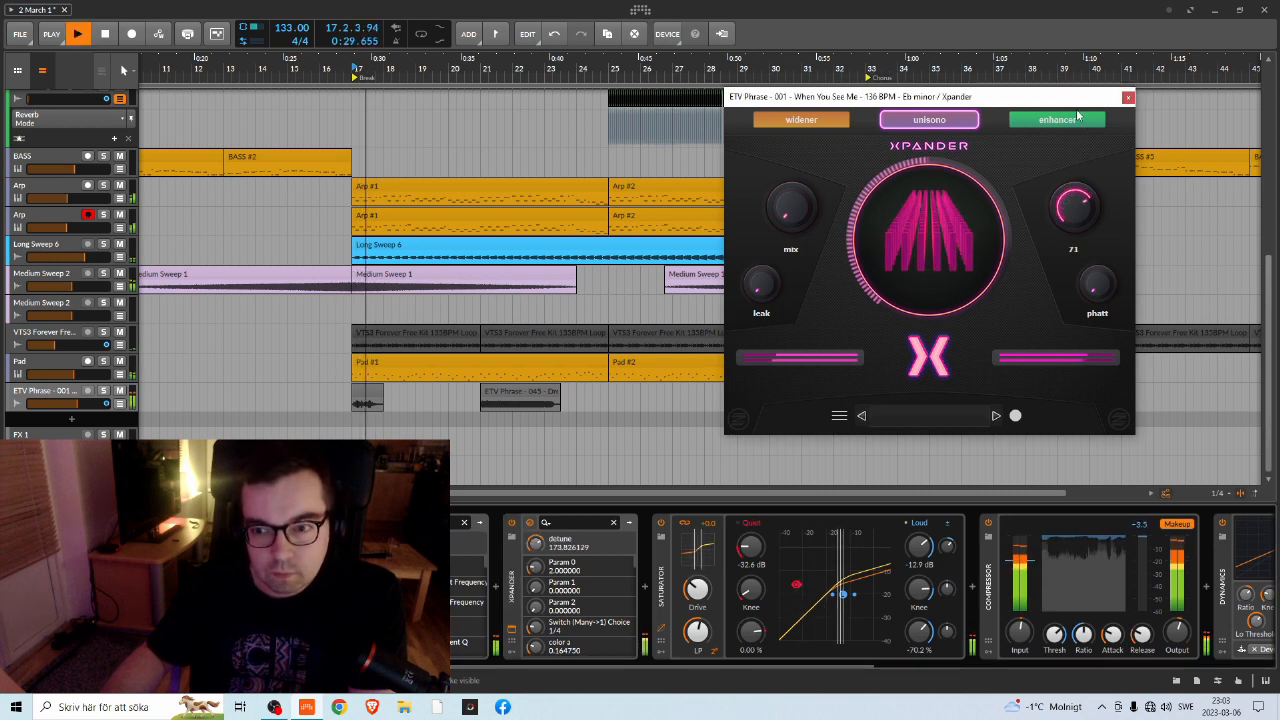
key("space")
key("space")
left_click_drag(1090, 212, 1062, 272)
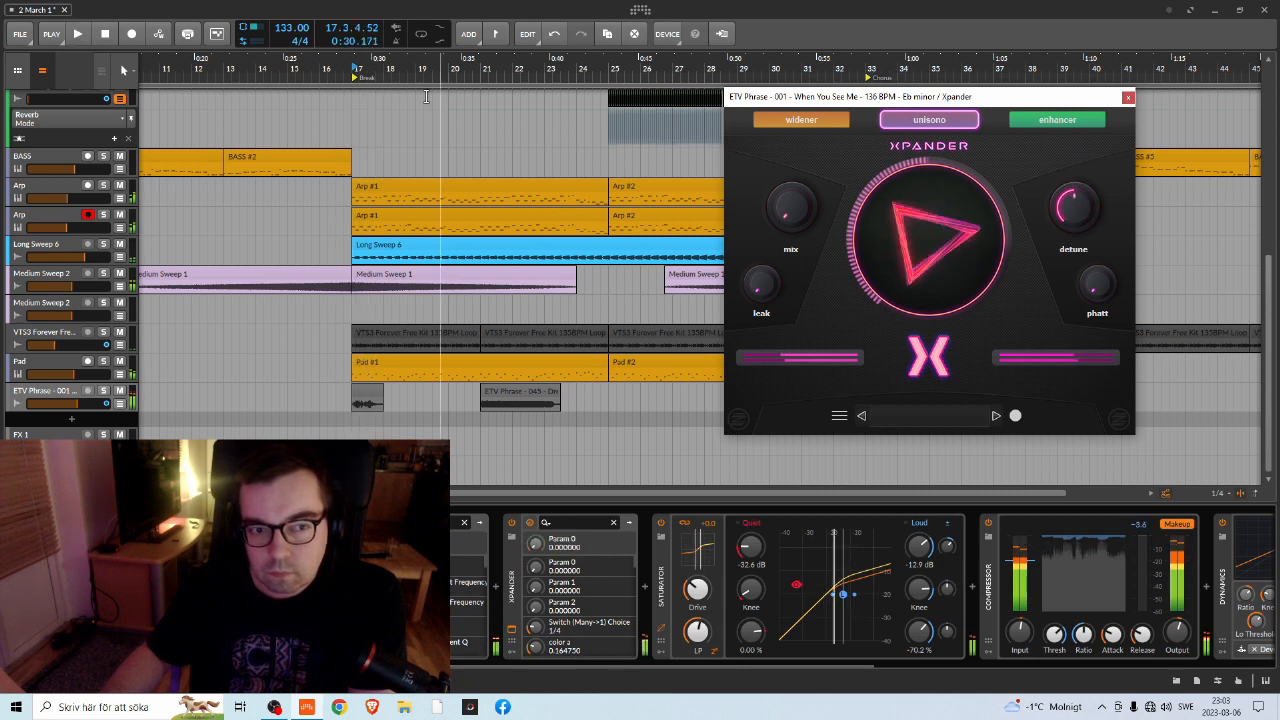
Try a slightly raised unisono mix while playing into the break from around bar 15
double_click(297, 69)
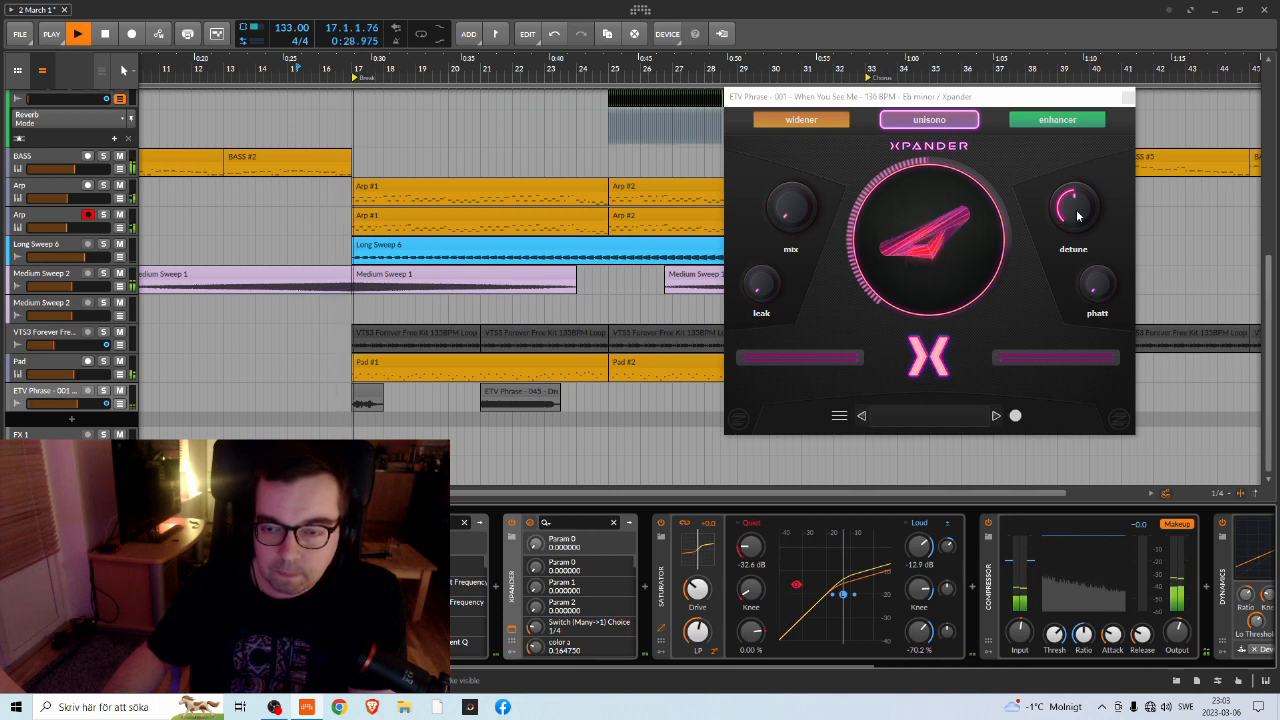
left_click(798, 209)
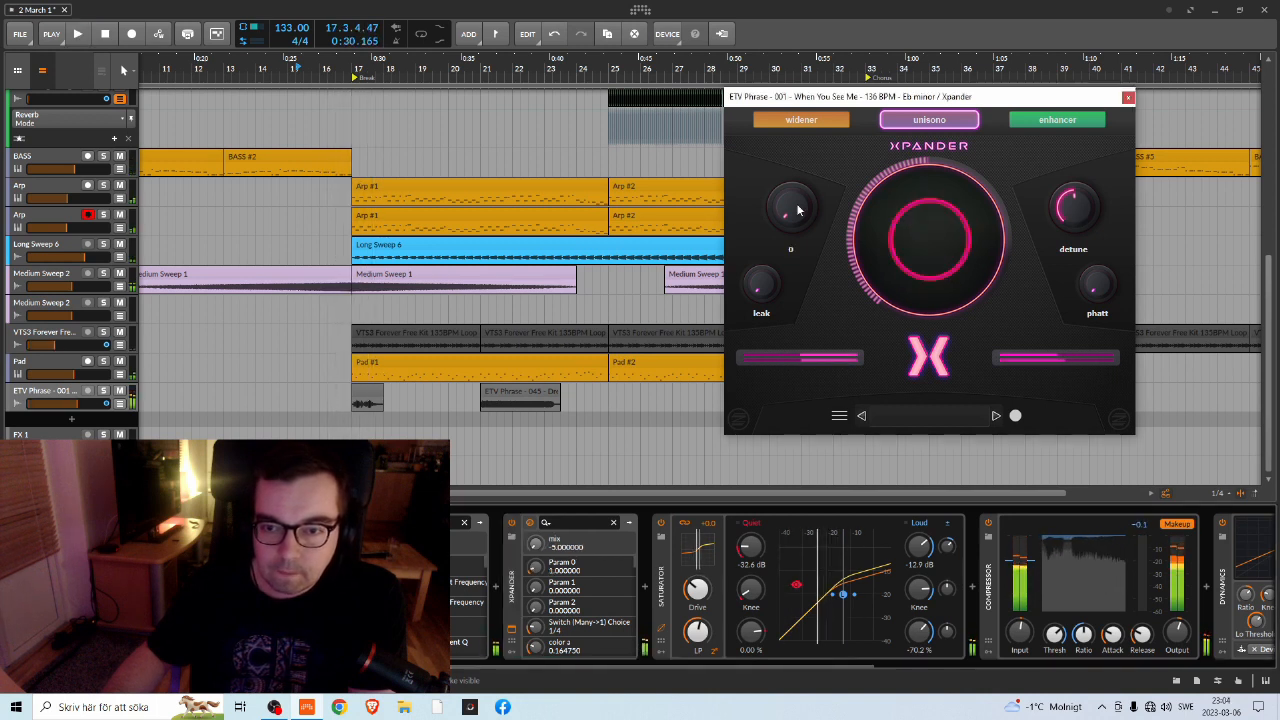
key("space")
left_click_drag(802, 192, 809, 183)
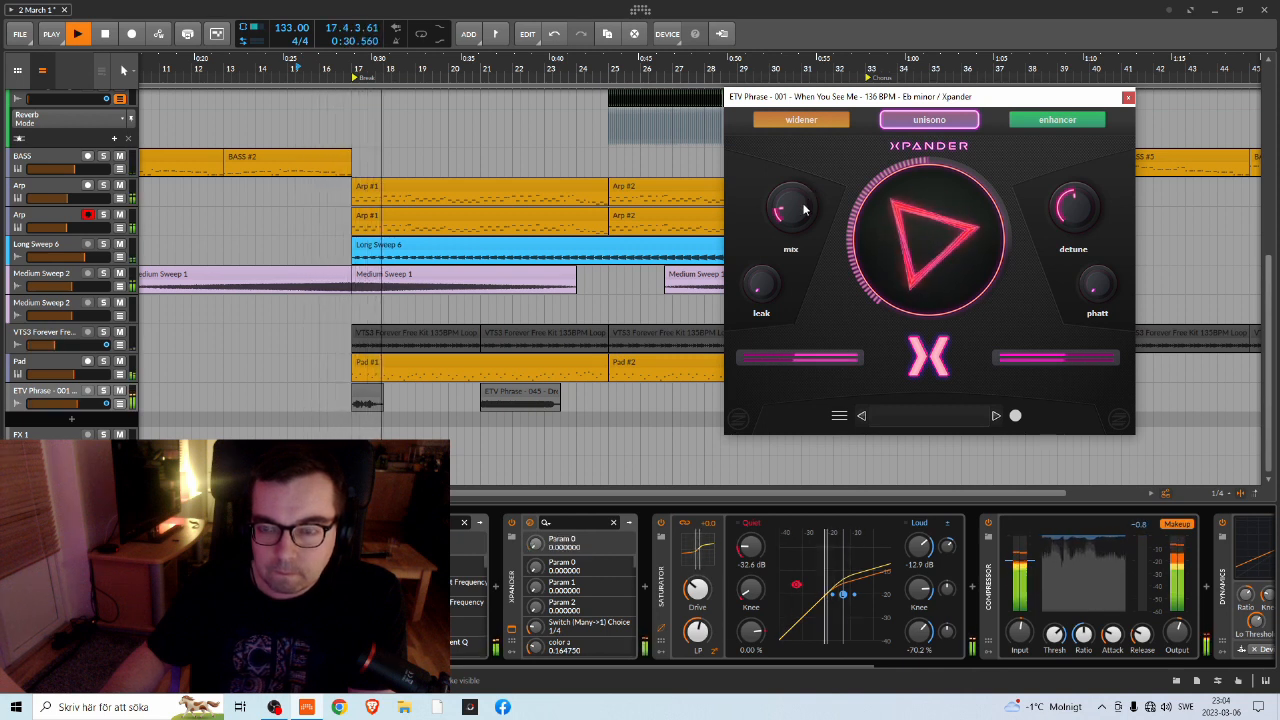
left_click(801, 213)
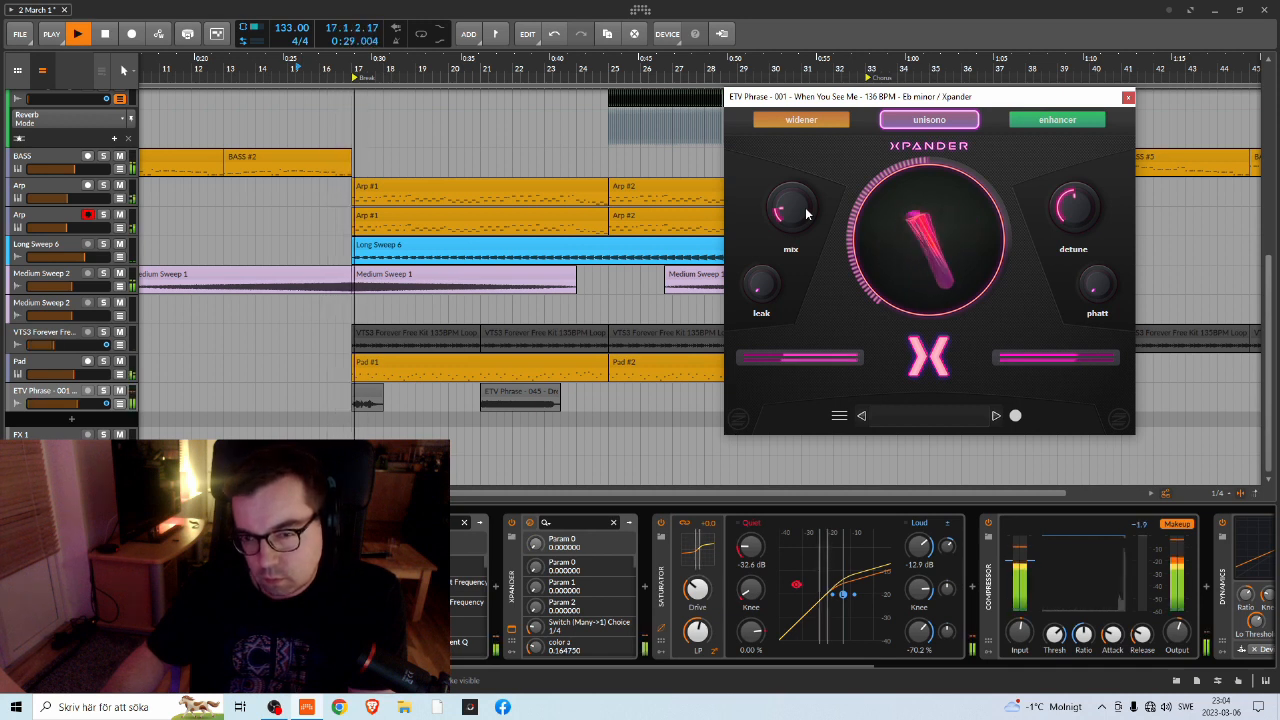
key("space")
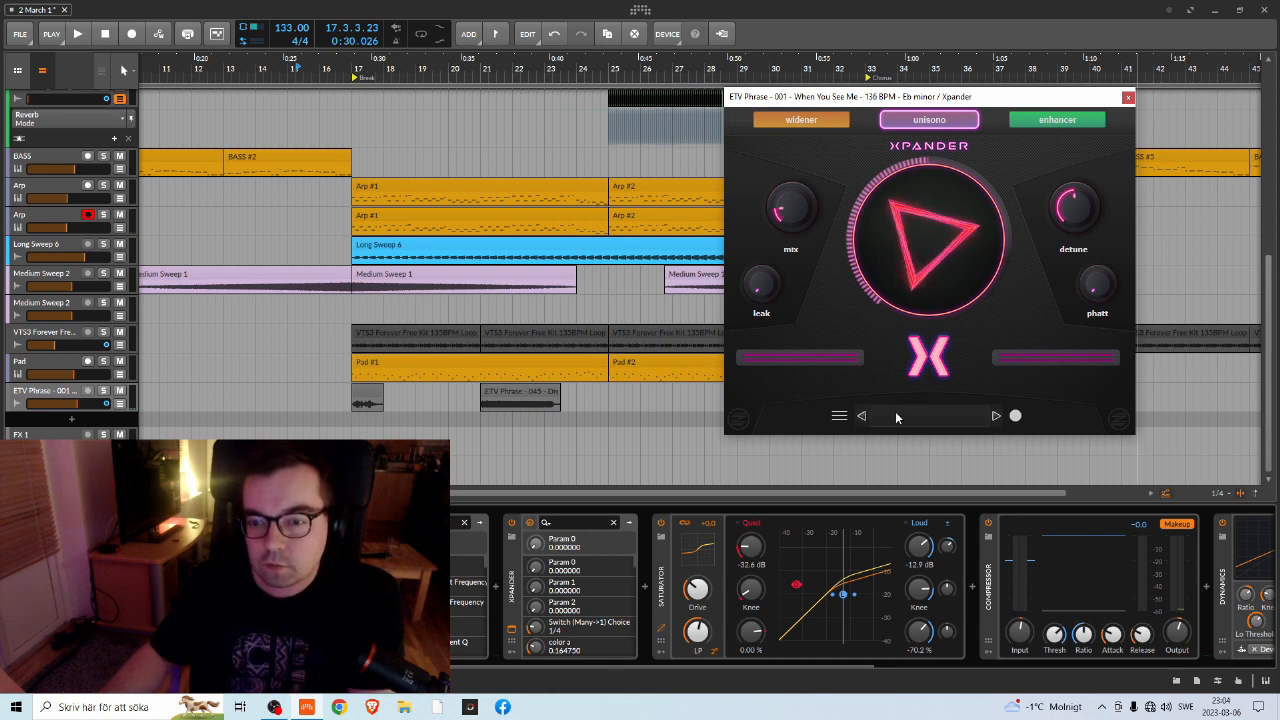
Dismiss Xpander's preset options, reset the unisono detune to zero and set the unisono mix to 15
left_click(853, 418)
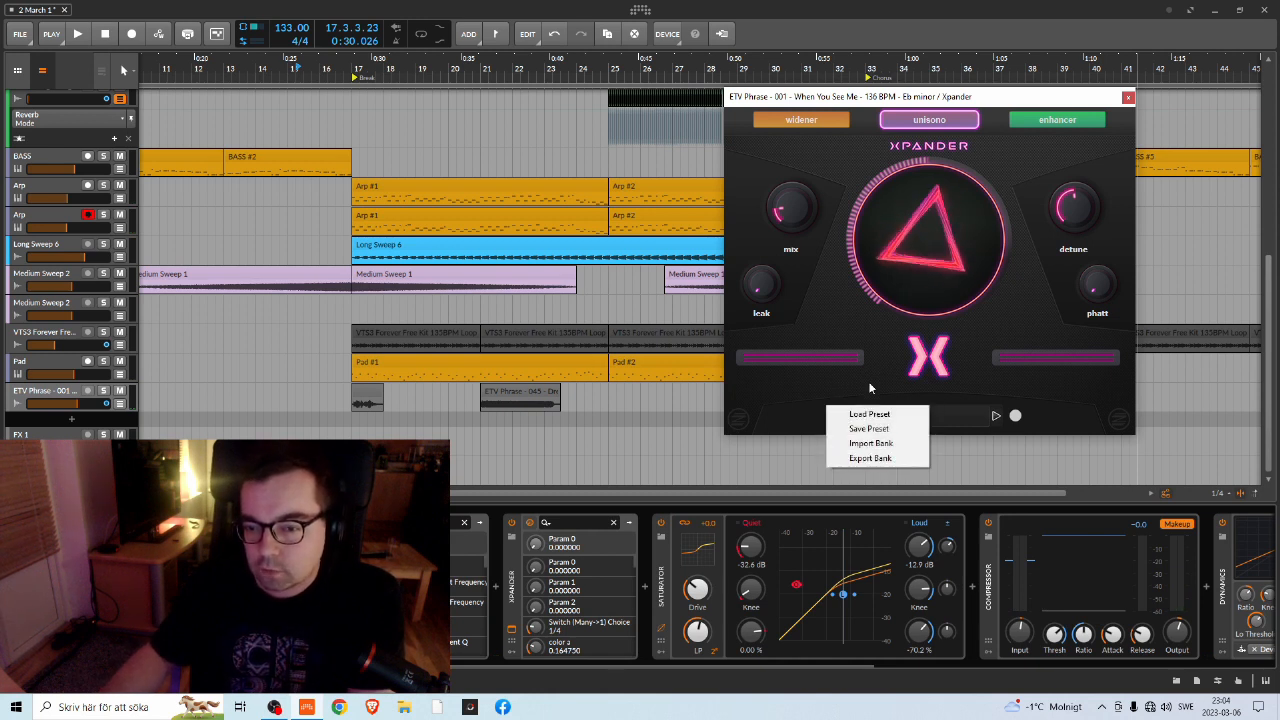
left_click(878, 338)
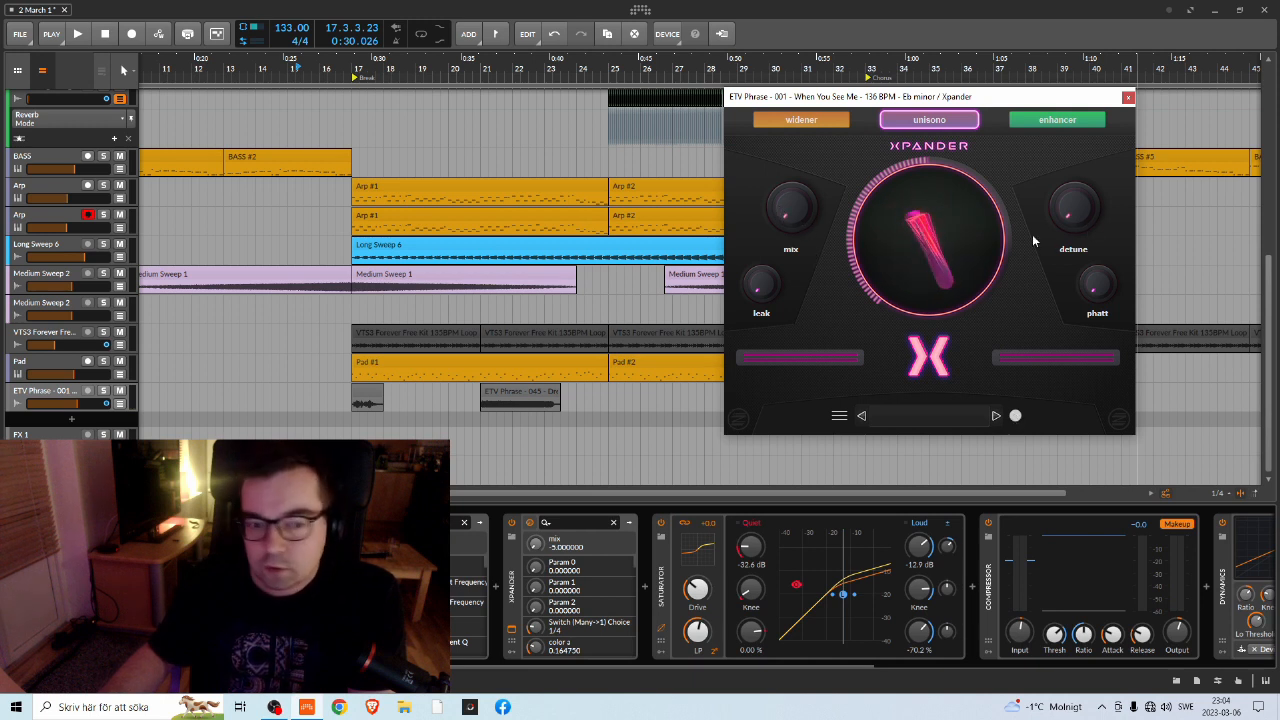
key("space")
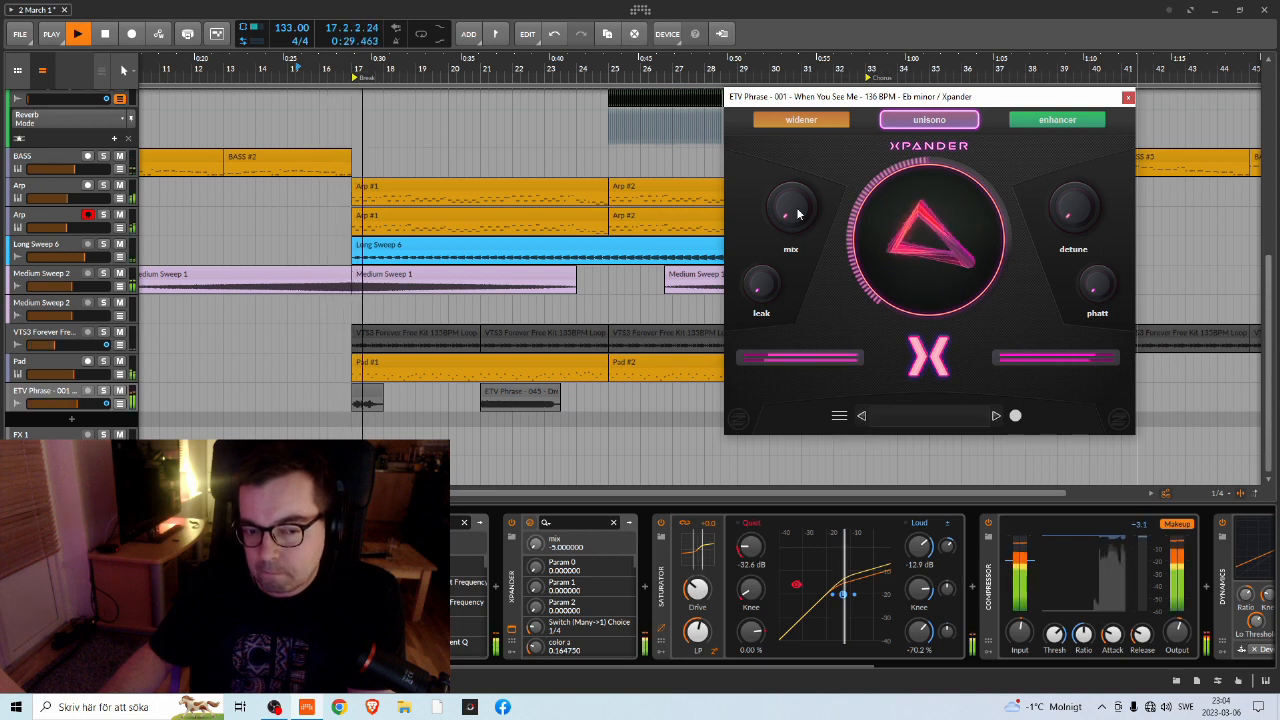
key("space")
left_click_drag(797, 216, 796, 217)
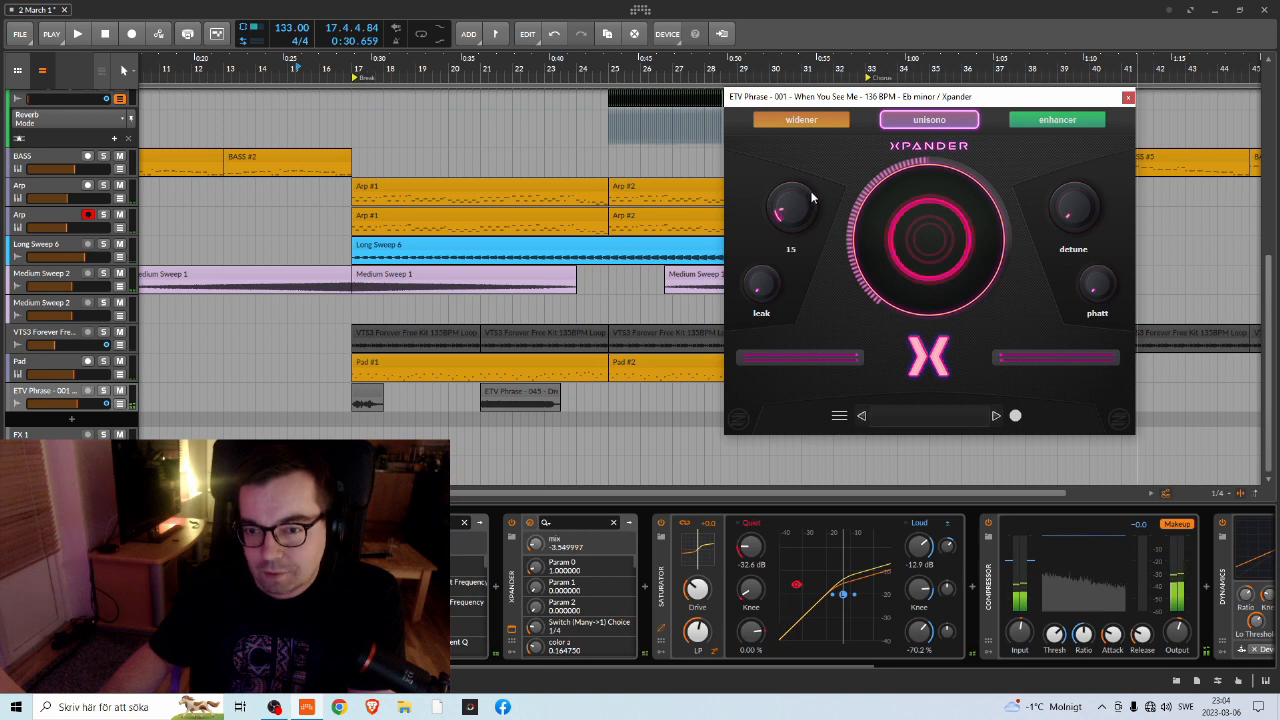
key("space")
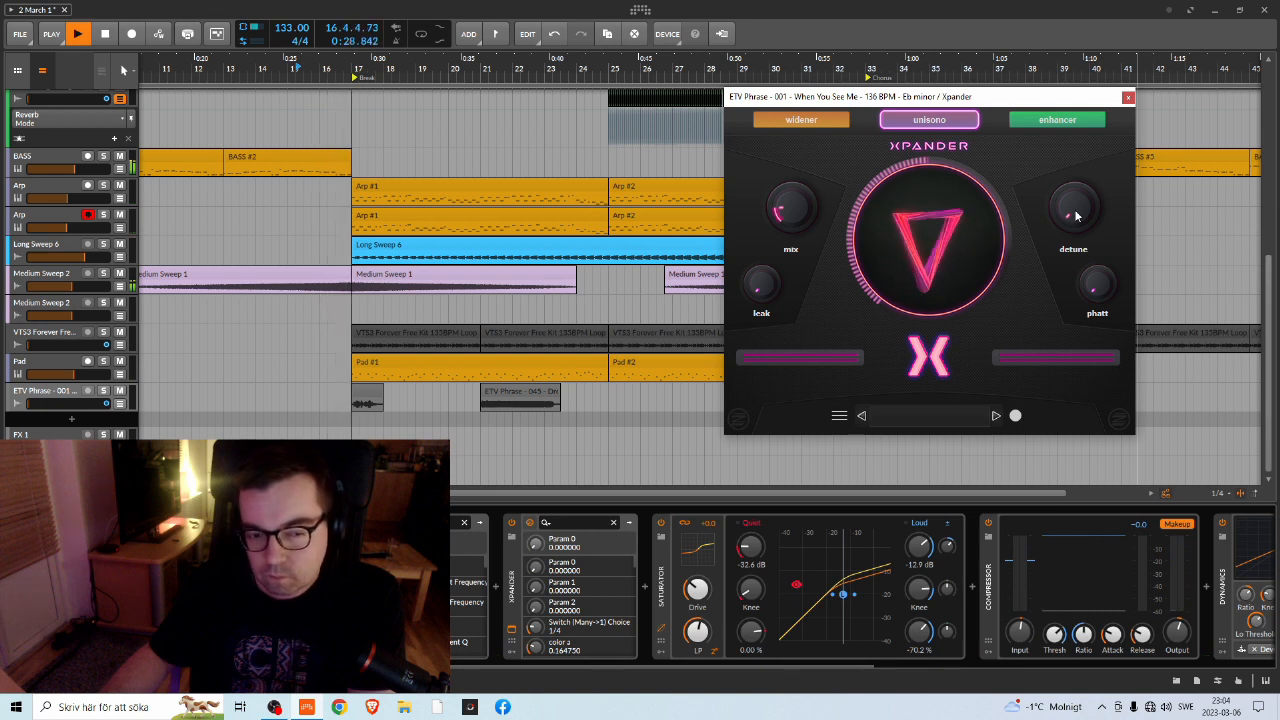
Raise the unisono detune to roughly mid-range and gradually trim it back to a low setting while replaying the phrase
key("space")
left_click_drag(1076, 216, 1082, 147)
key("space")
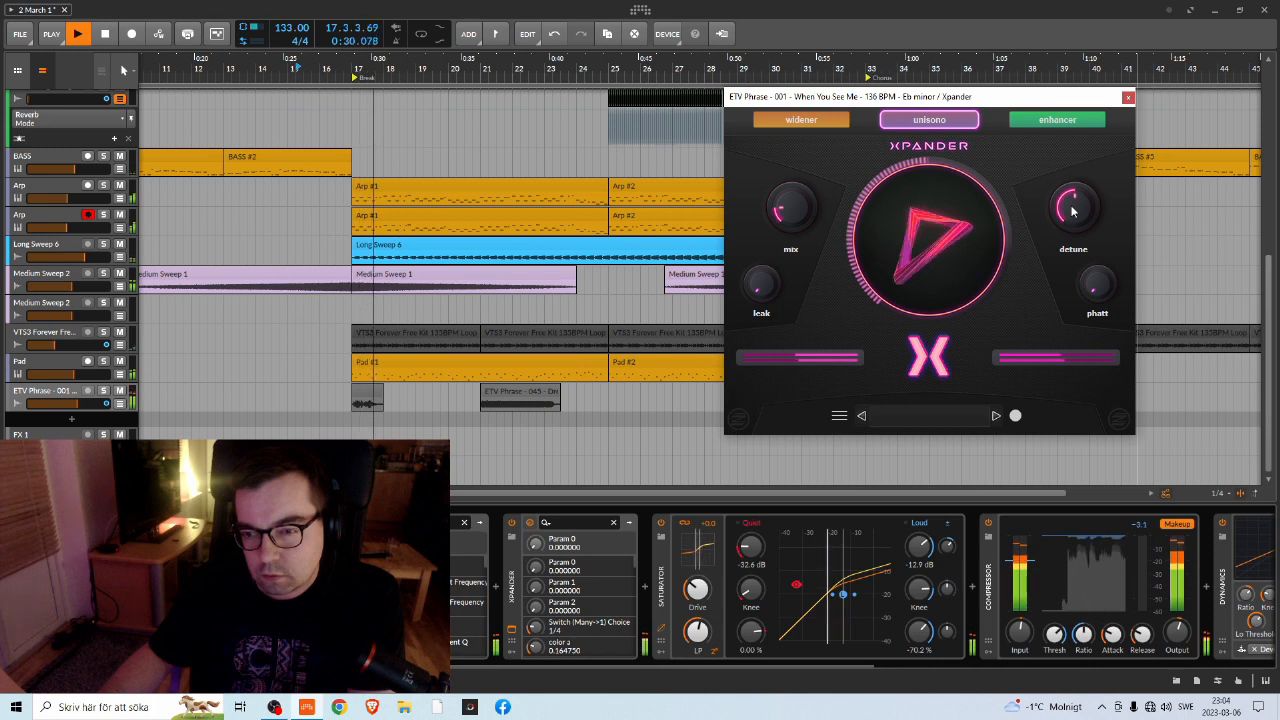
left_click_drag(1072, 210, 1072, 236)
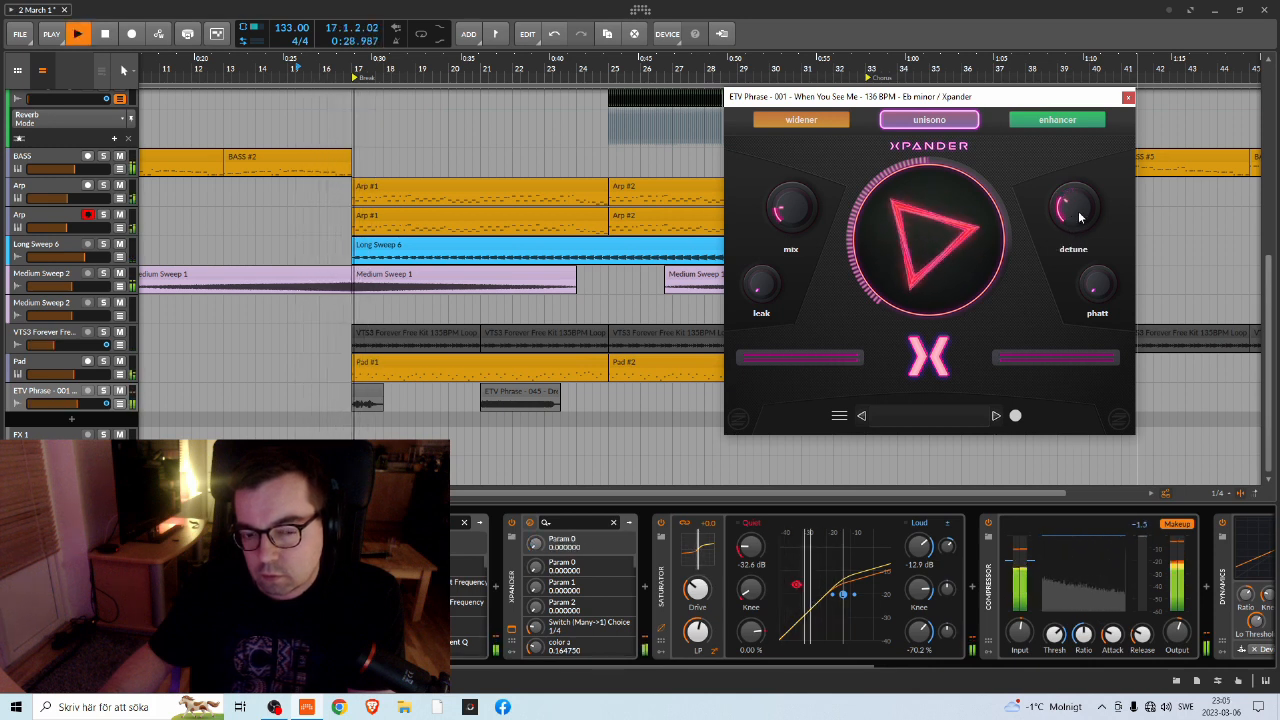
left_click_drag(1079, 217, 1079, 222)
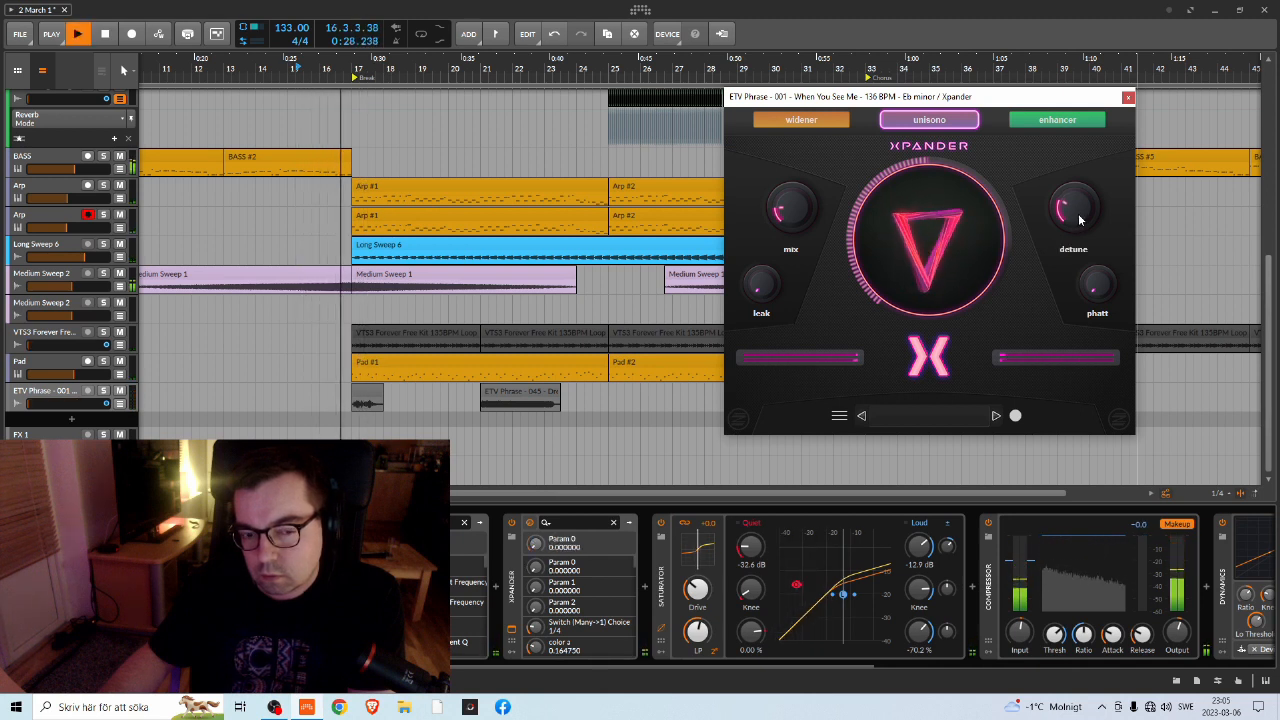
left_click_drag(1079, 219, 1081, 217)
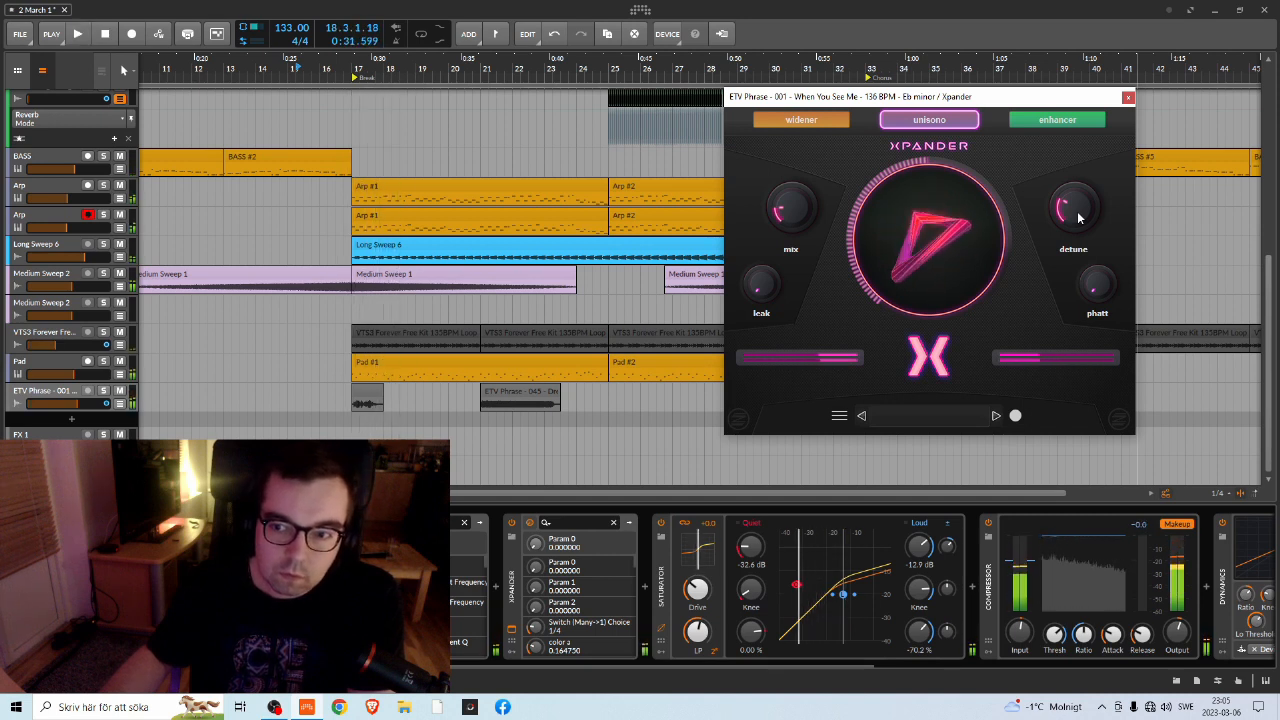
key("space")
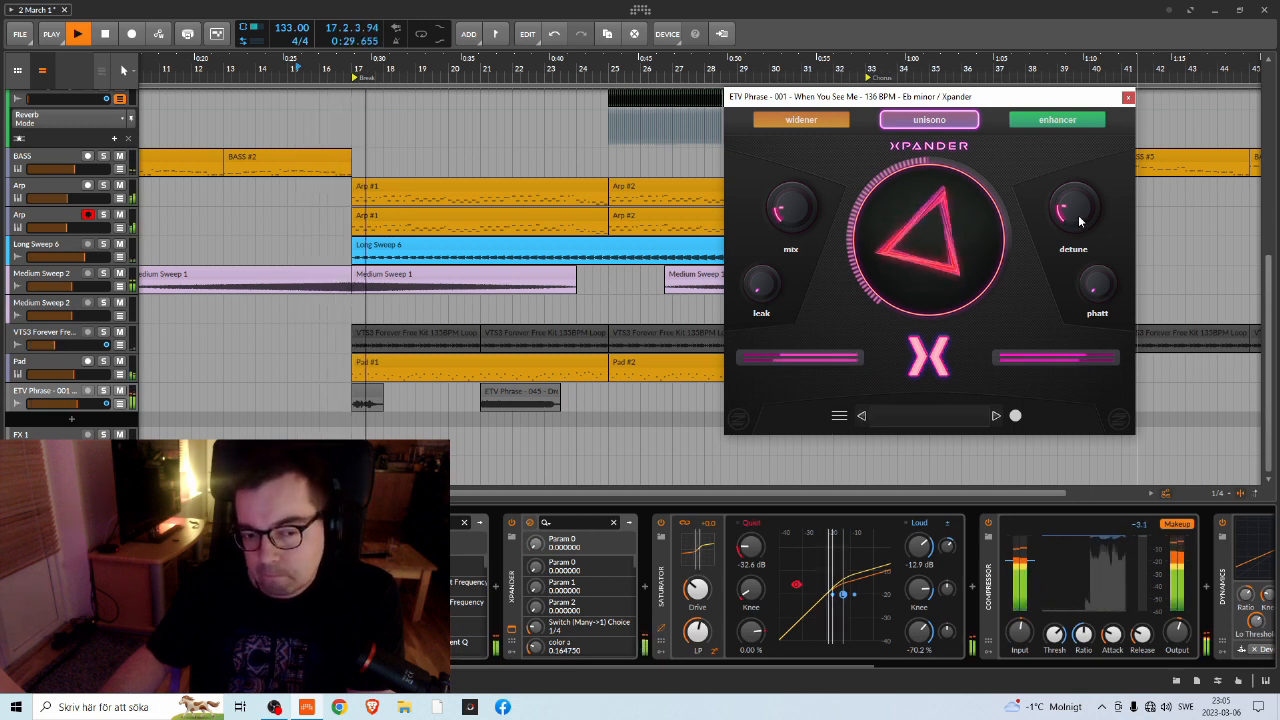
left_click(1079, 221)
key("space")
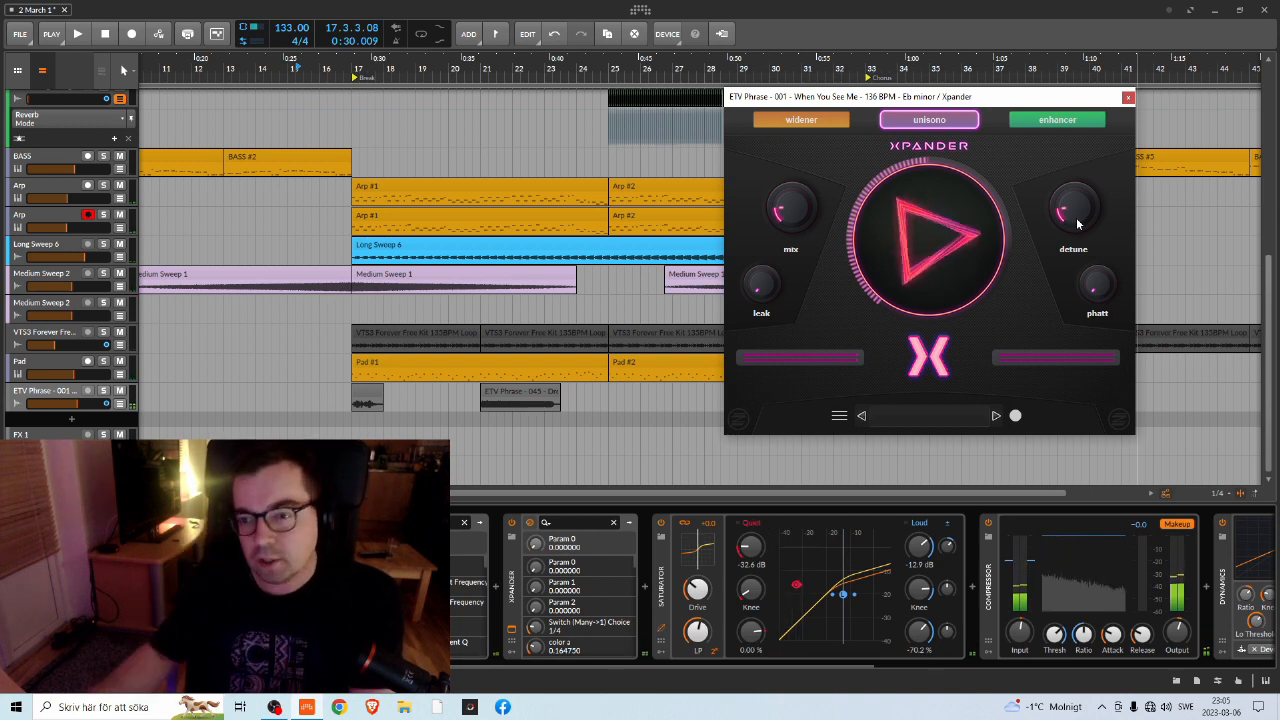
key("space")
left_click(1076, 214)
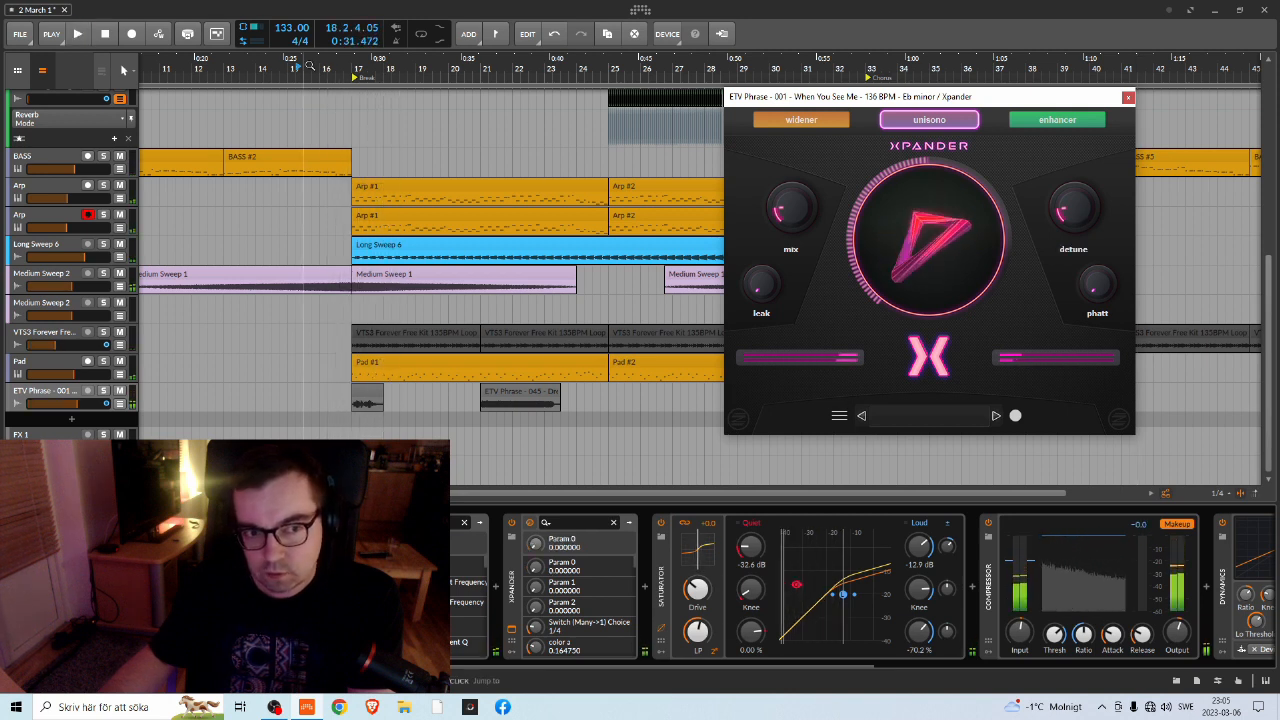
Set Xpander's unisono leak to 5 while playing the start of the break
key("space")
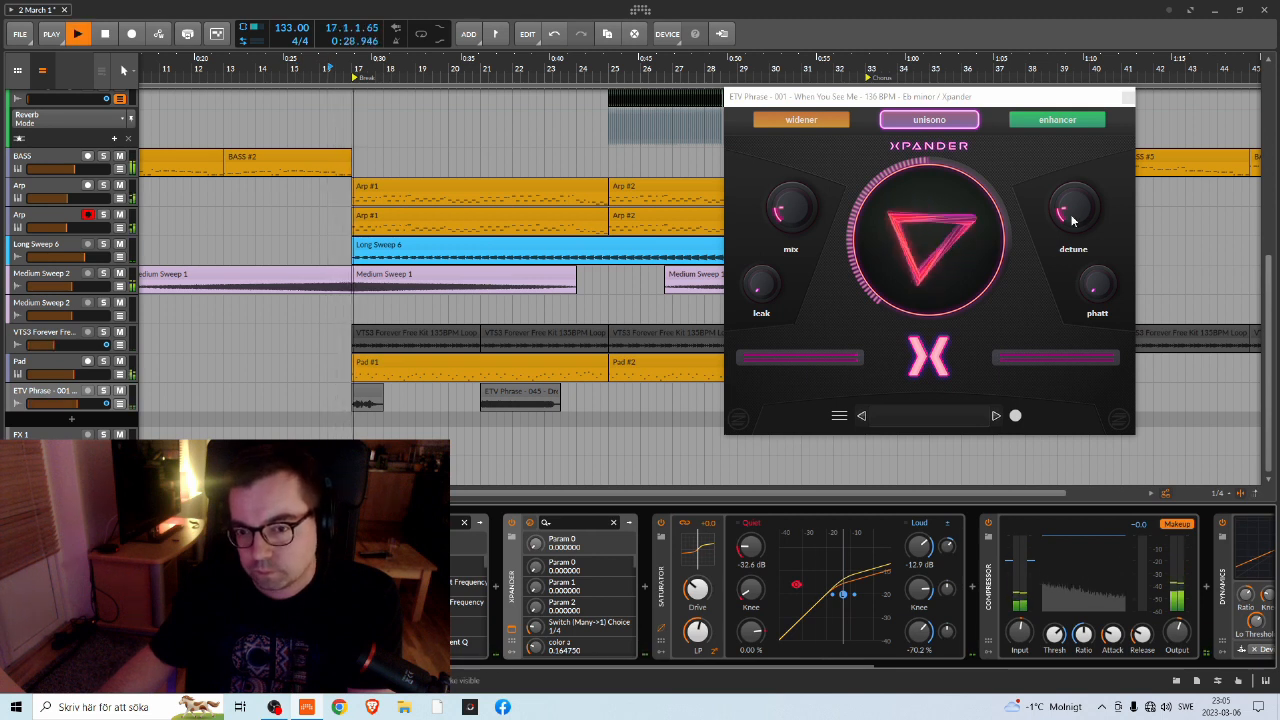
left_click_drag(763, 288, 763, 282)
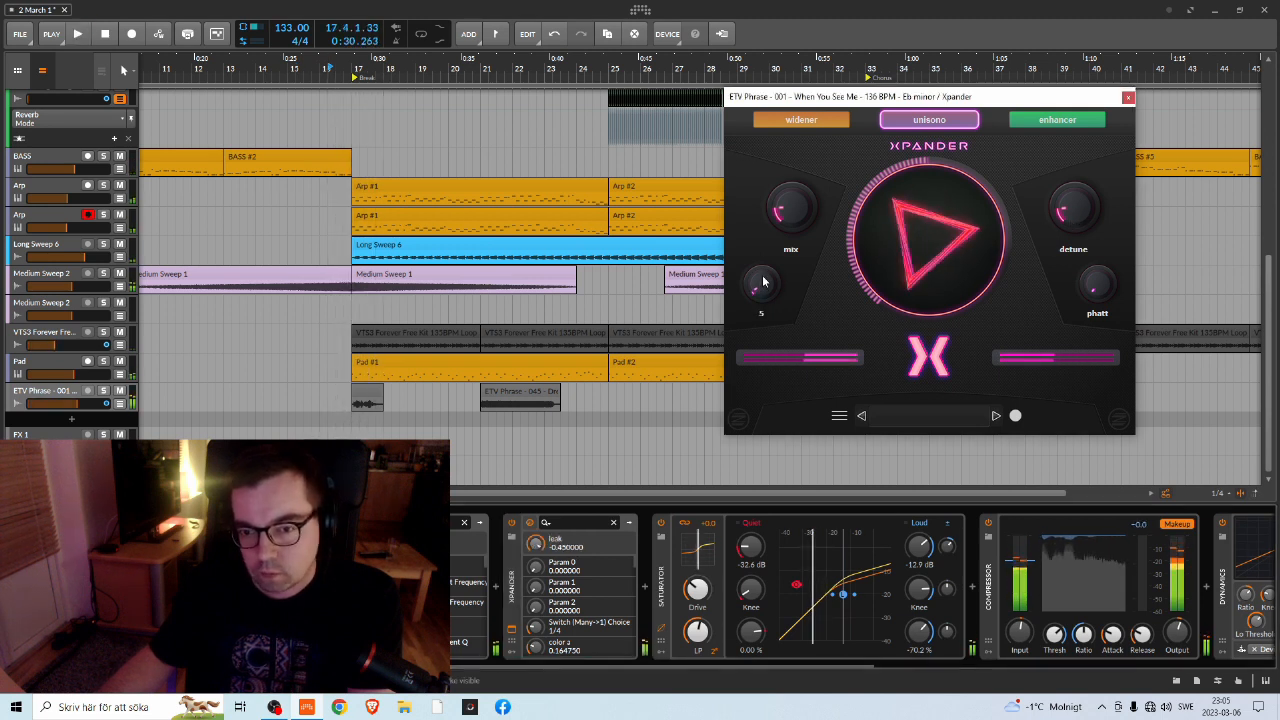
Raise Xpander's unisono leak to just under 50 while replaying the vocal at the start of the break
key("space")
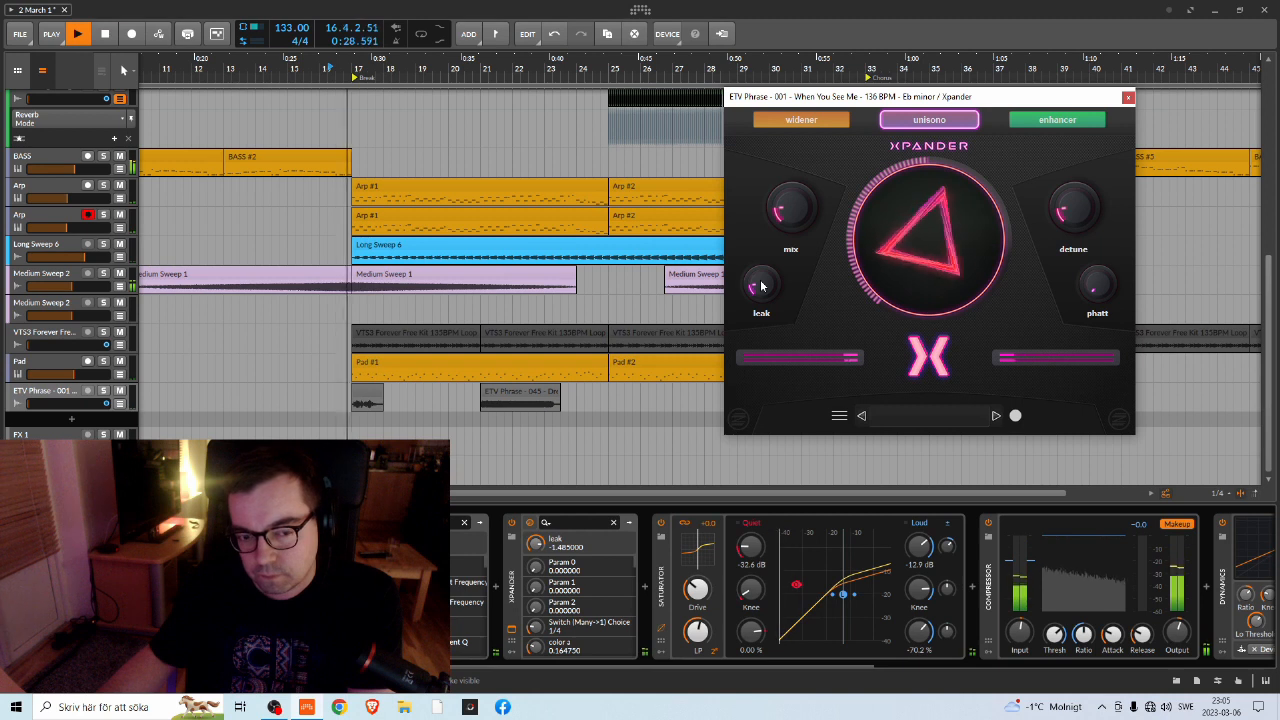
mouse_move(760, 287)
left_mouse_down()
mouse_move(775, 263)
mouse_move(770, 284)
left_mouse_up()
key("space")
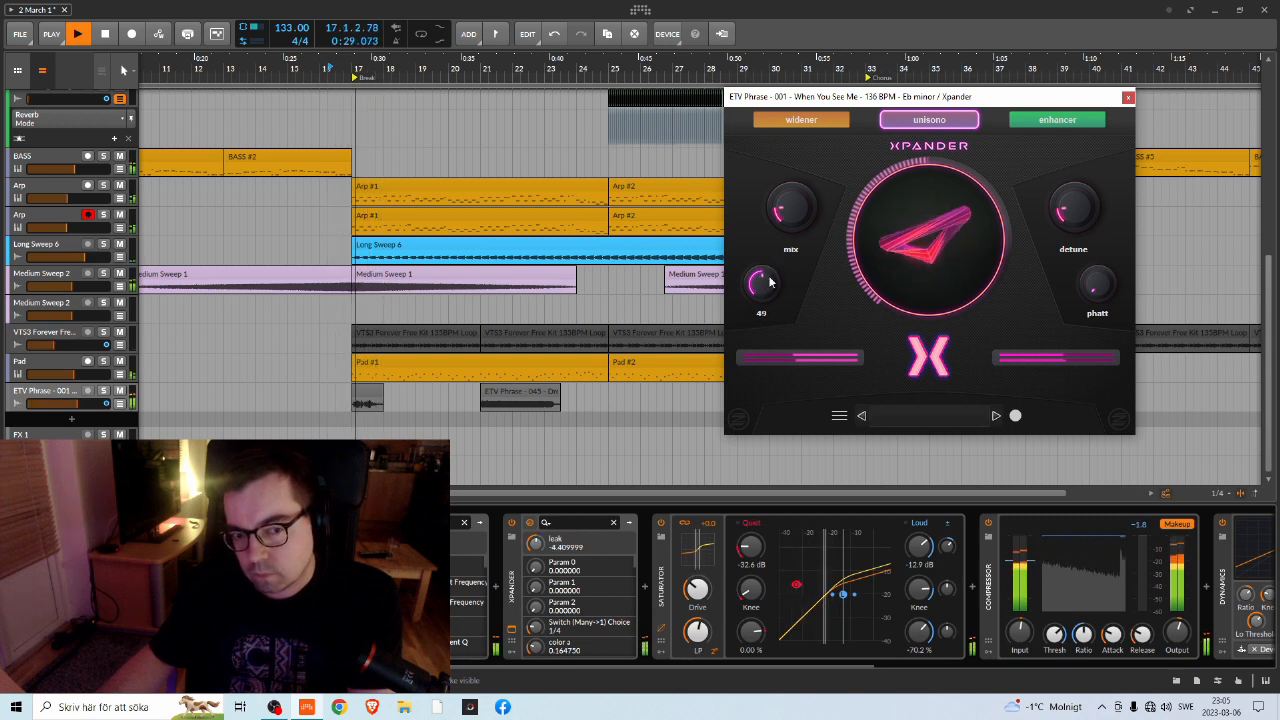
key("space")
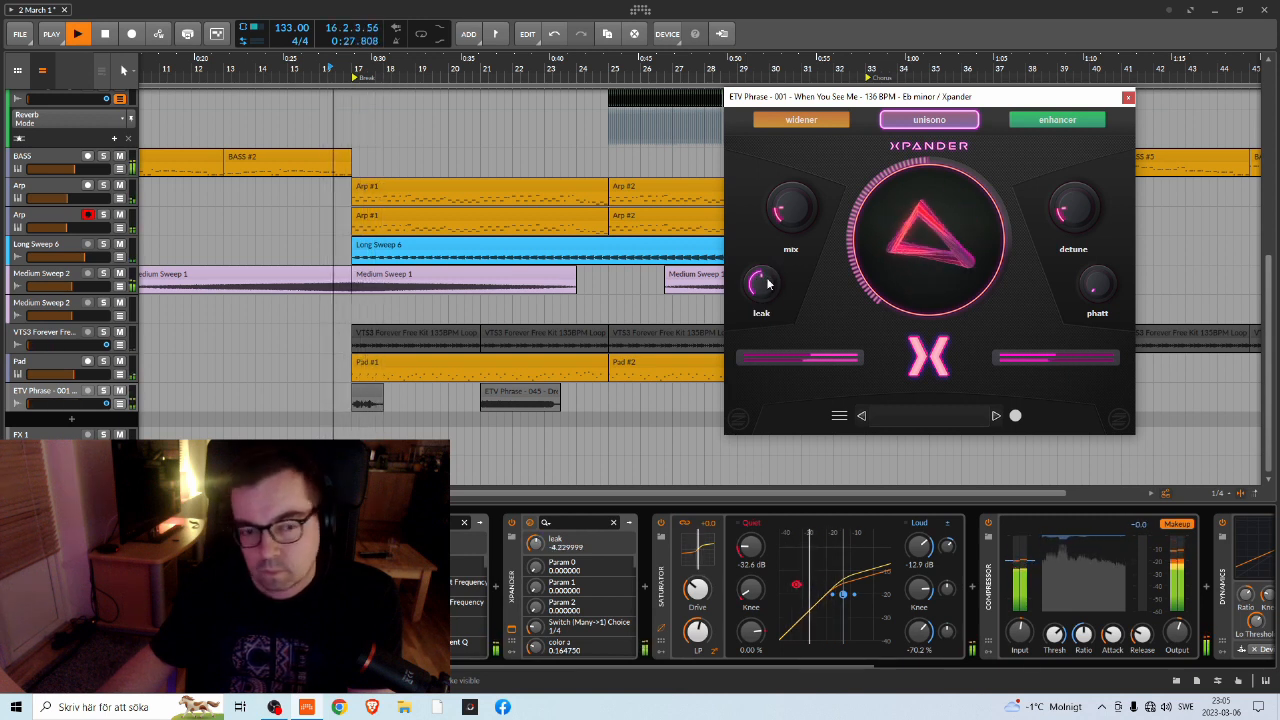
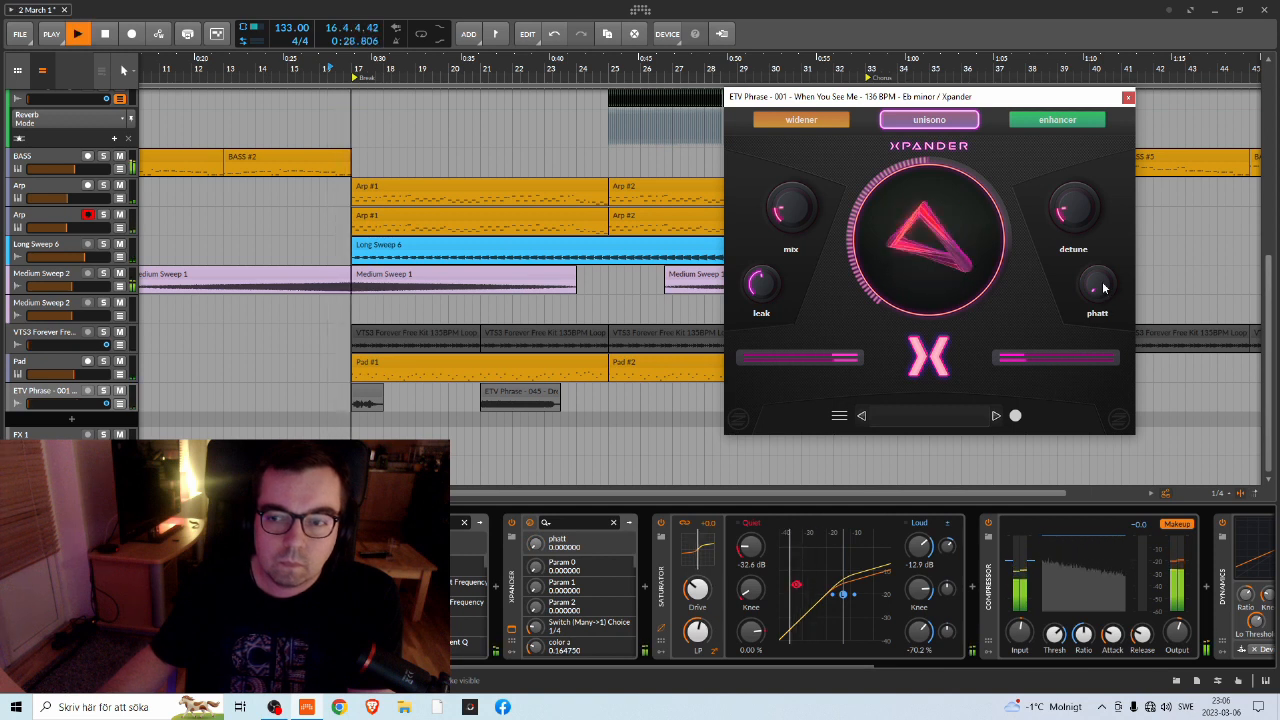
Gradually raise Xpander's unisono phatt to 0.95 while replaying the vocal phrases, and close the plug-in window
left_click_drag(1100, 287, 1100, 287)
key("space")
key("space")
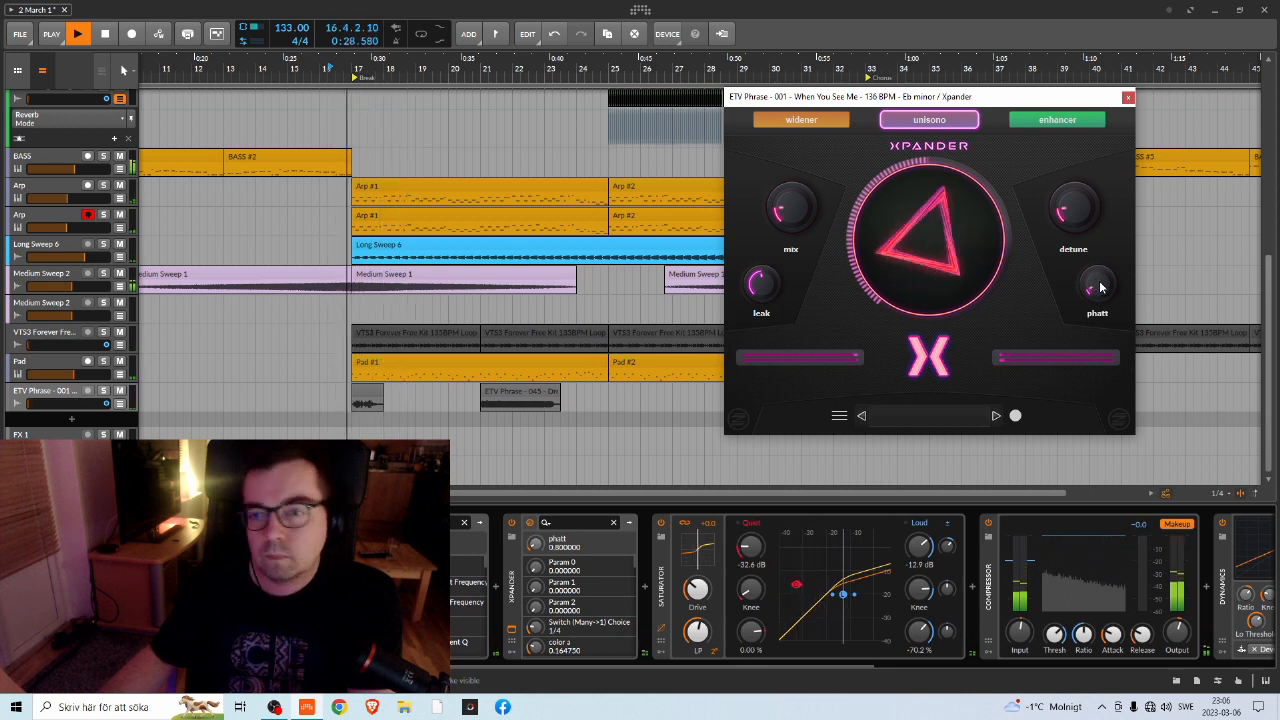
key("space")
left_click_drag(1096, 288, 1096, 289)
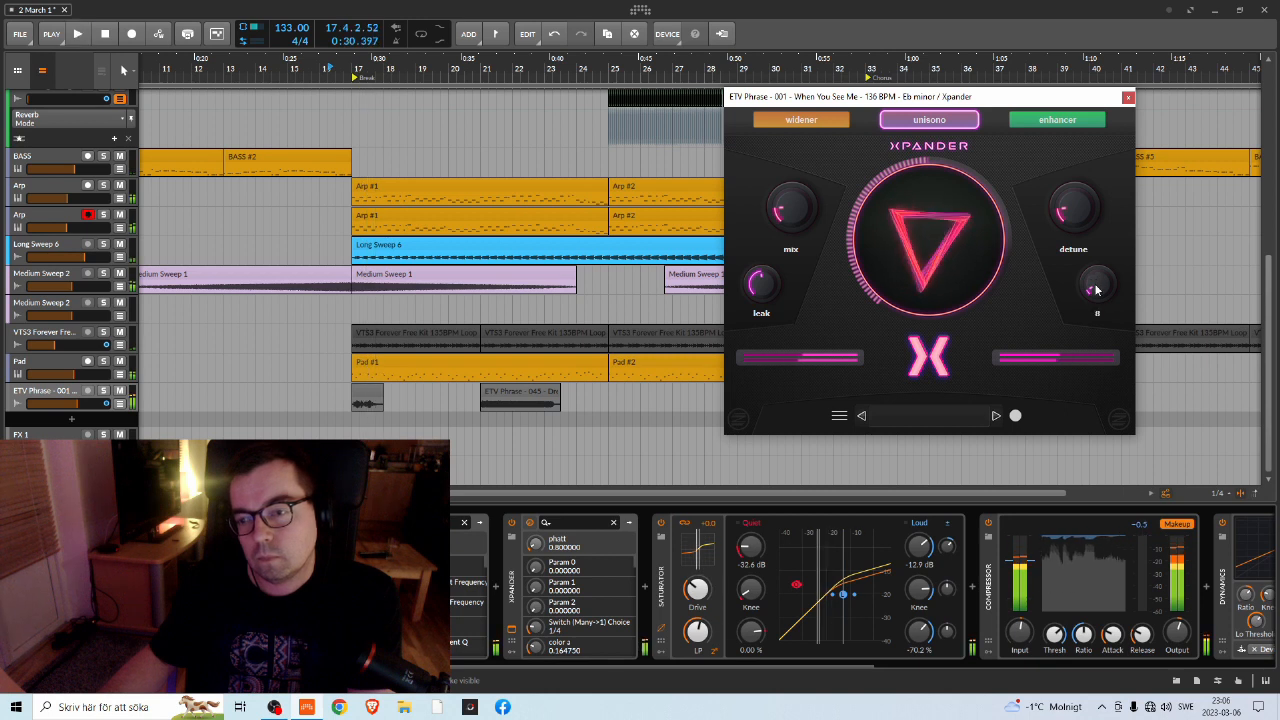
key("space")
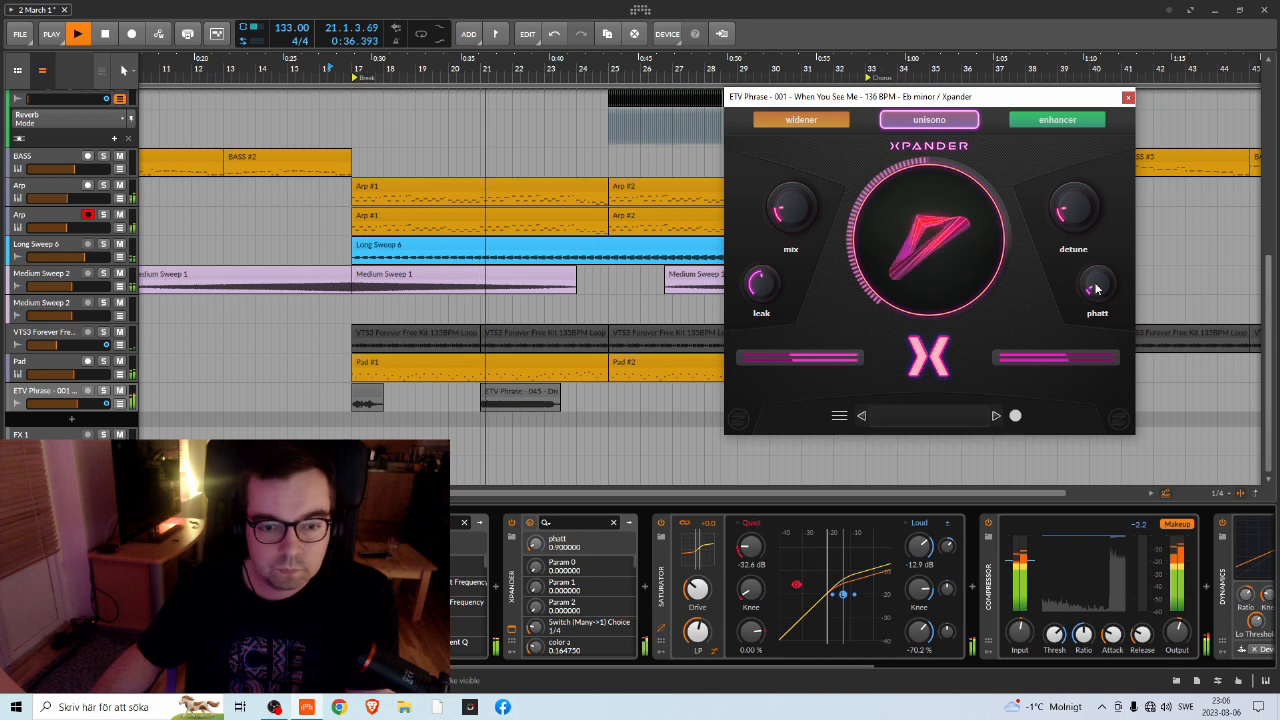
left_click_drag(1096, 288, 1097, 288)
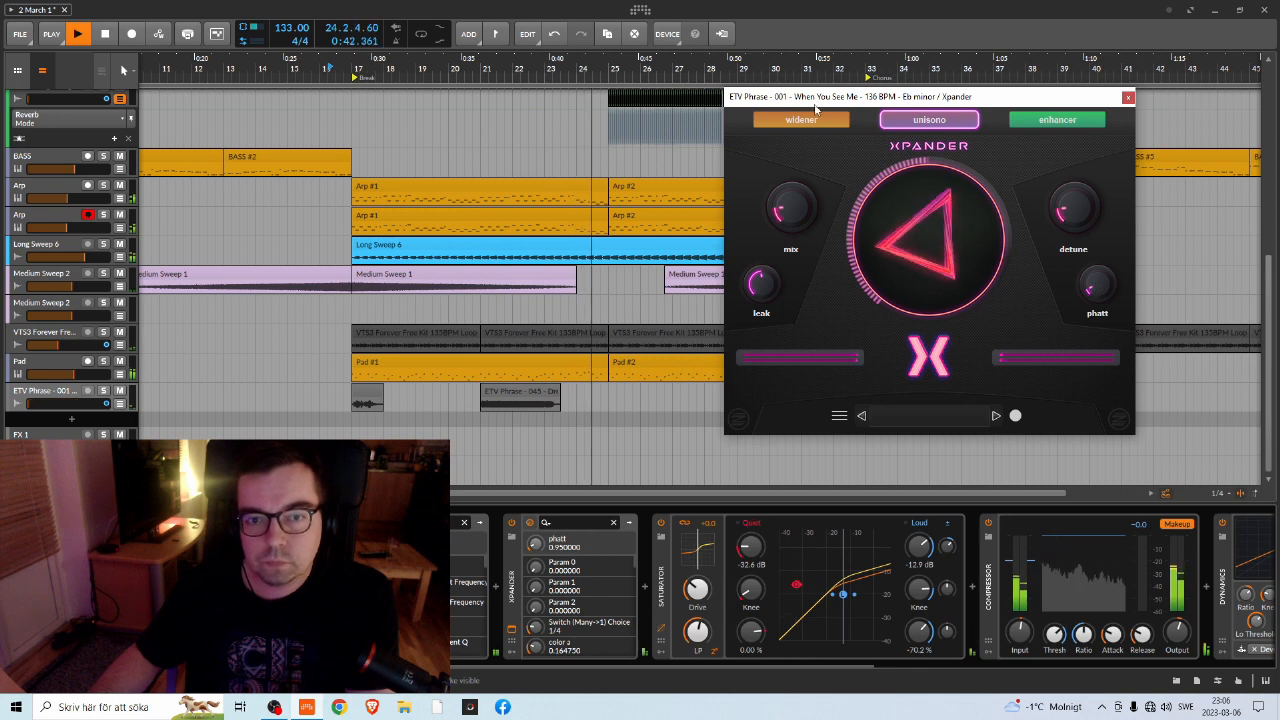
left_click_drag(923, 96, 981, 181)
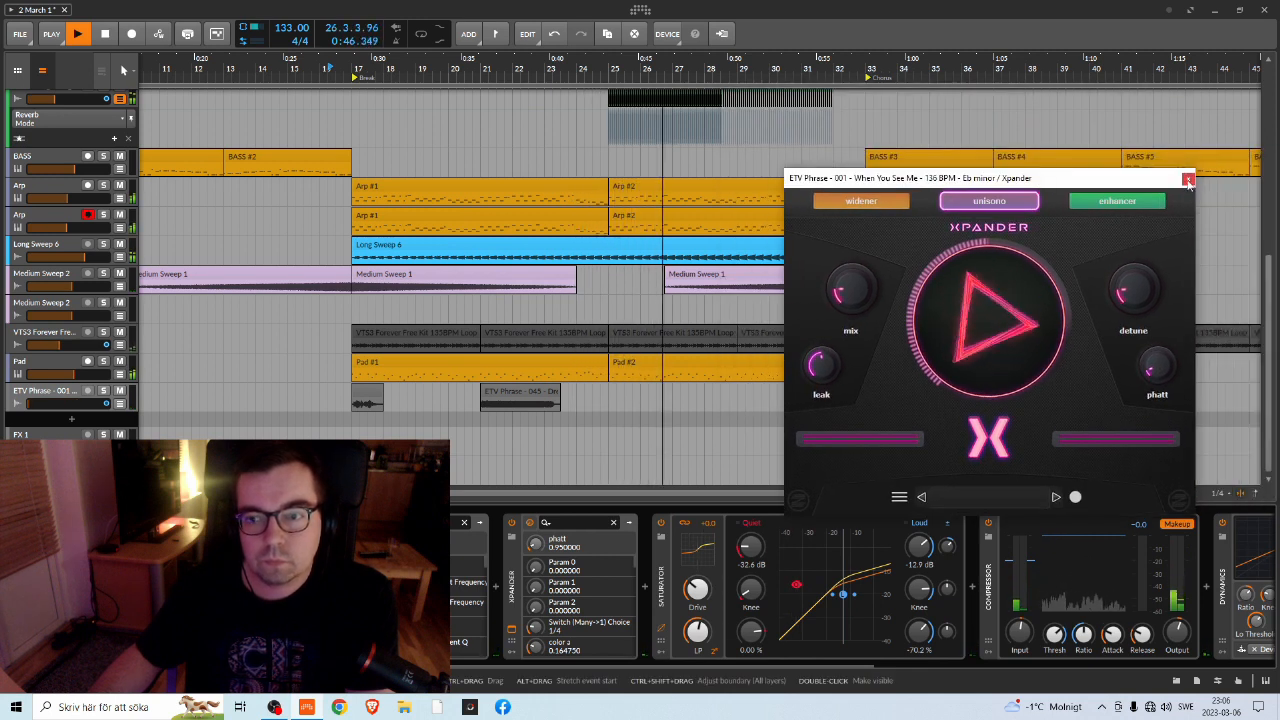
left_click(1188, 181)
Add Ozone Imager 2 from the favorite devices after the Reverb at the end of the ETV Phrase chain
scroll(931, 200, "up", 3)
scroll(886, 238, "down", 2)
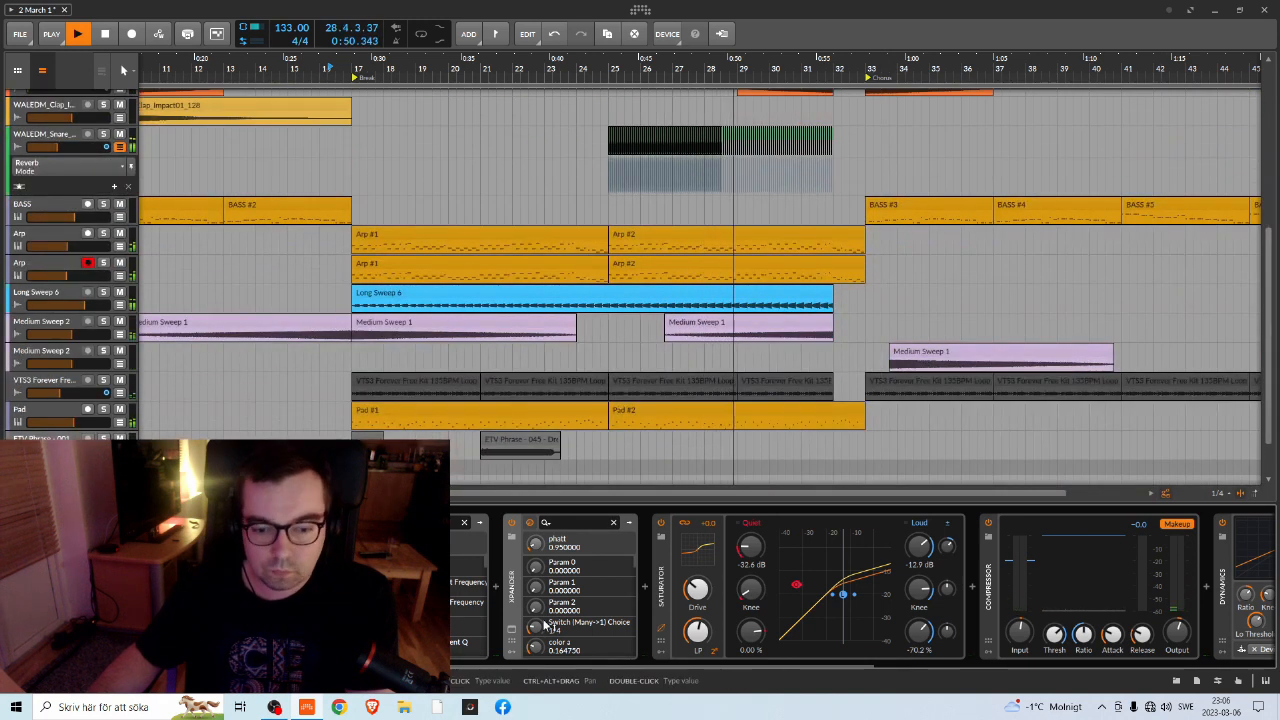
left_click_drag(519, 661, 939, 654)
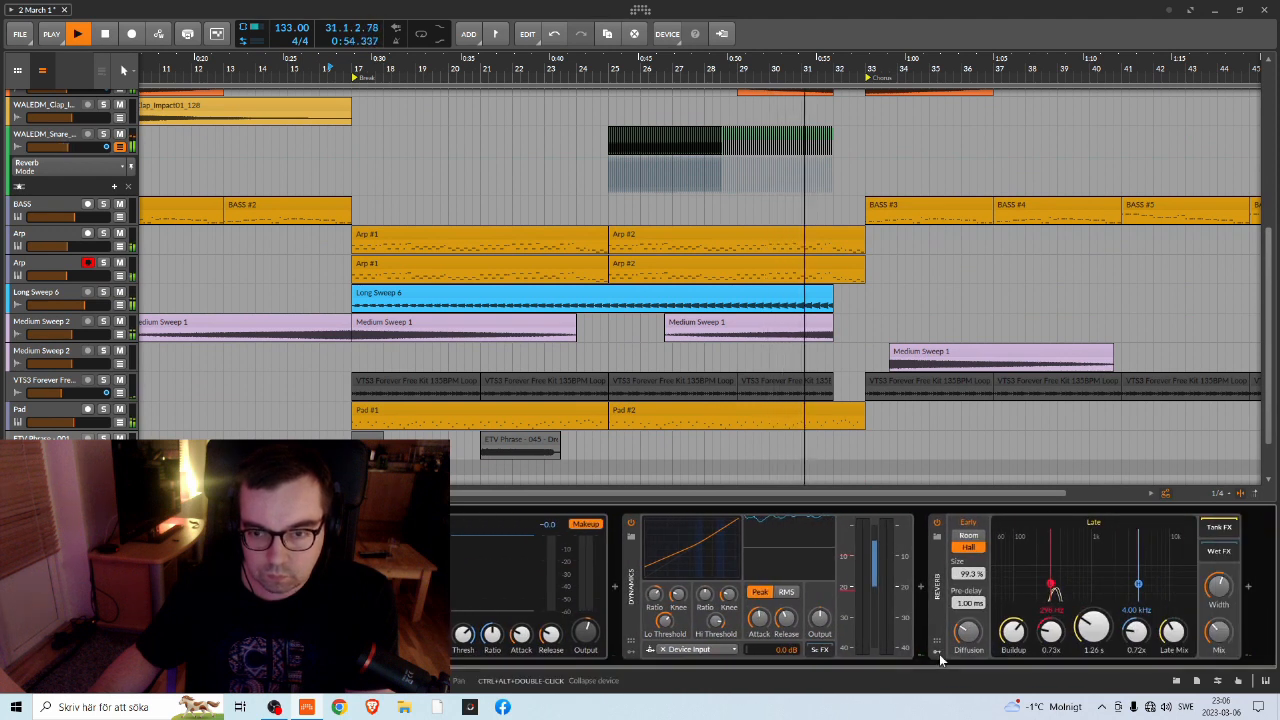
scroll(571, 374, "down", 1)
scroll(569, 374, "up", 1)
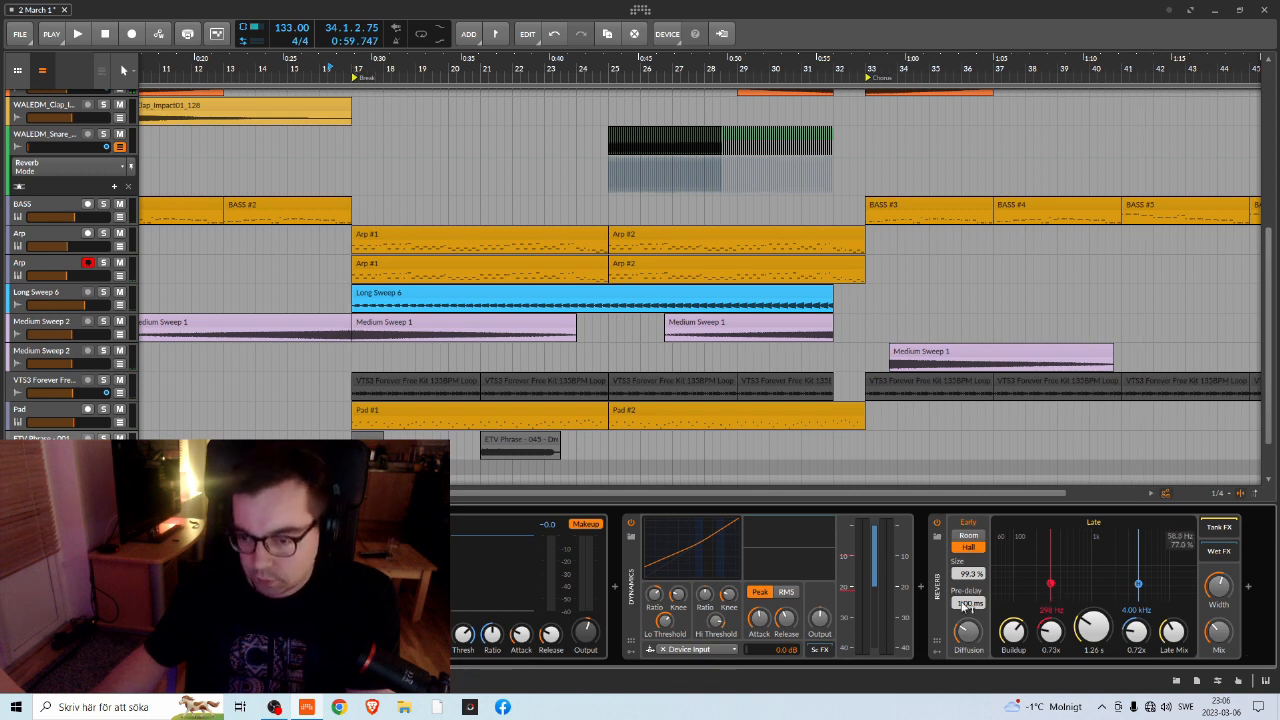
left_click(1249, 588)
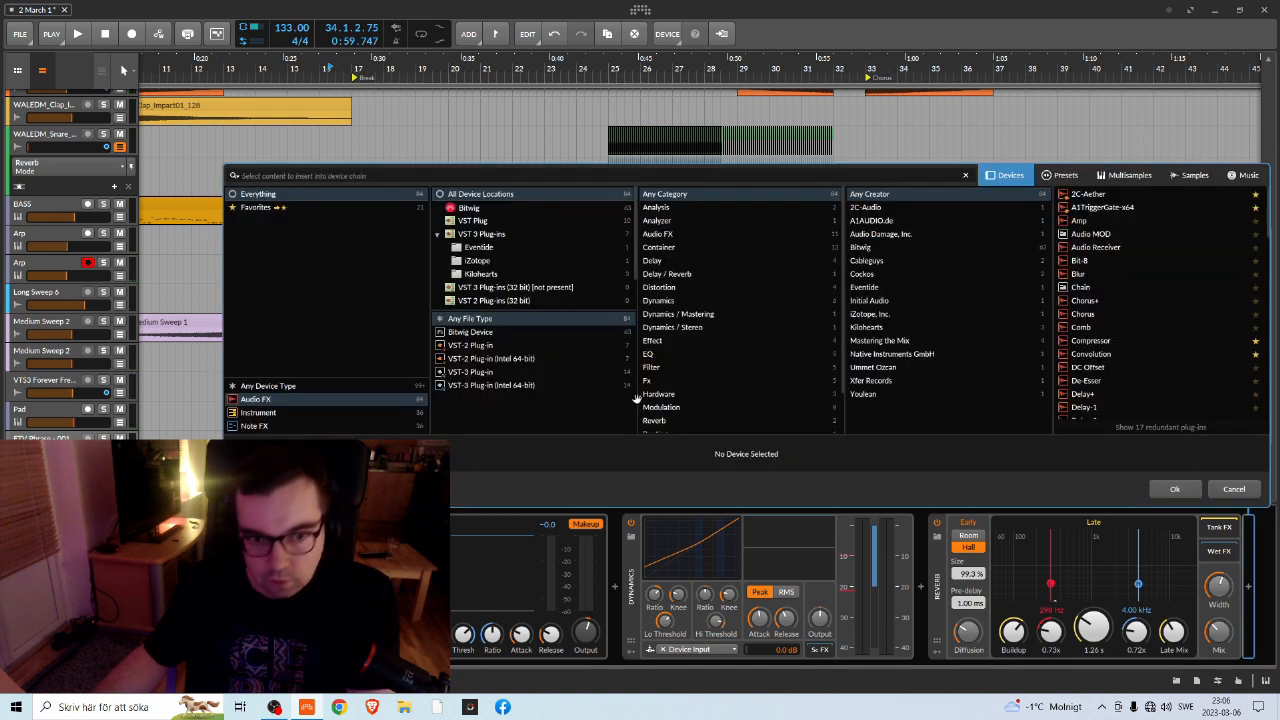
left_click(258, 208)
left_click(268, 386)
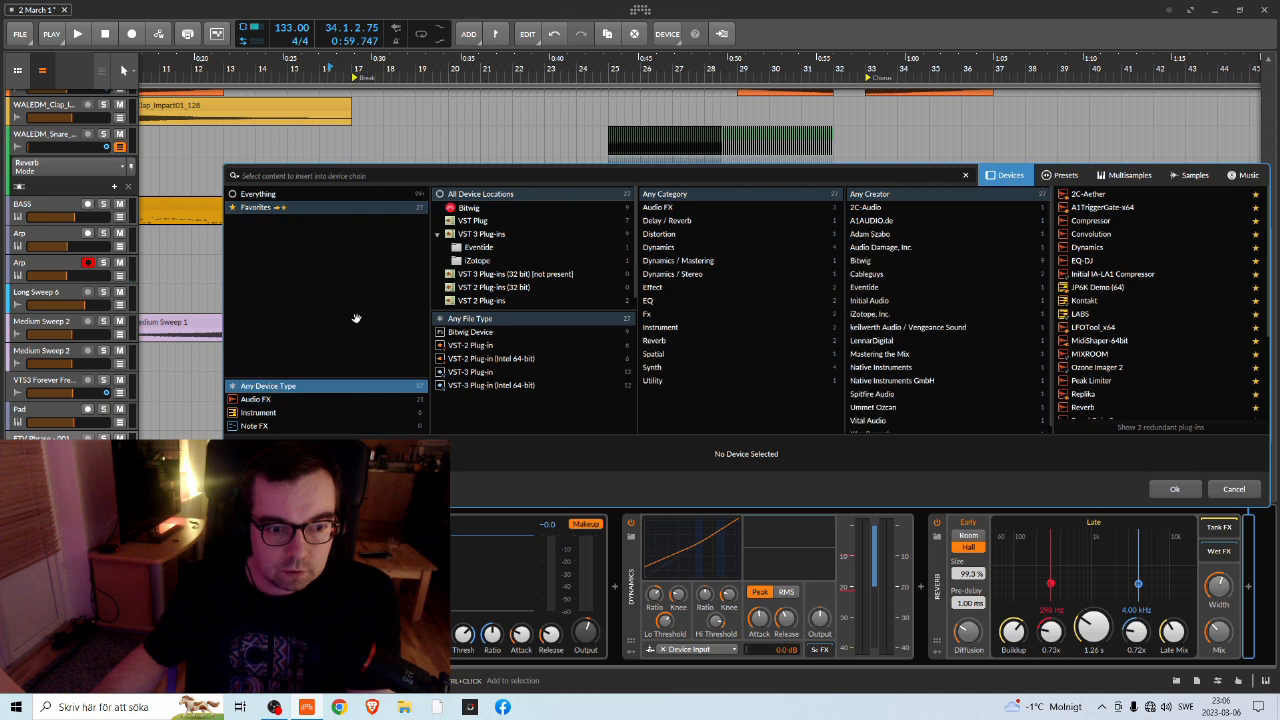
type("z")
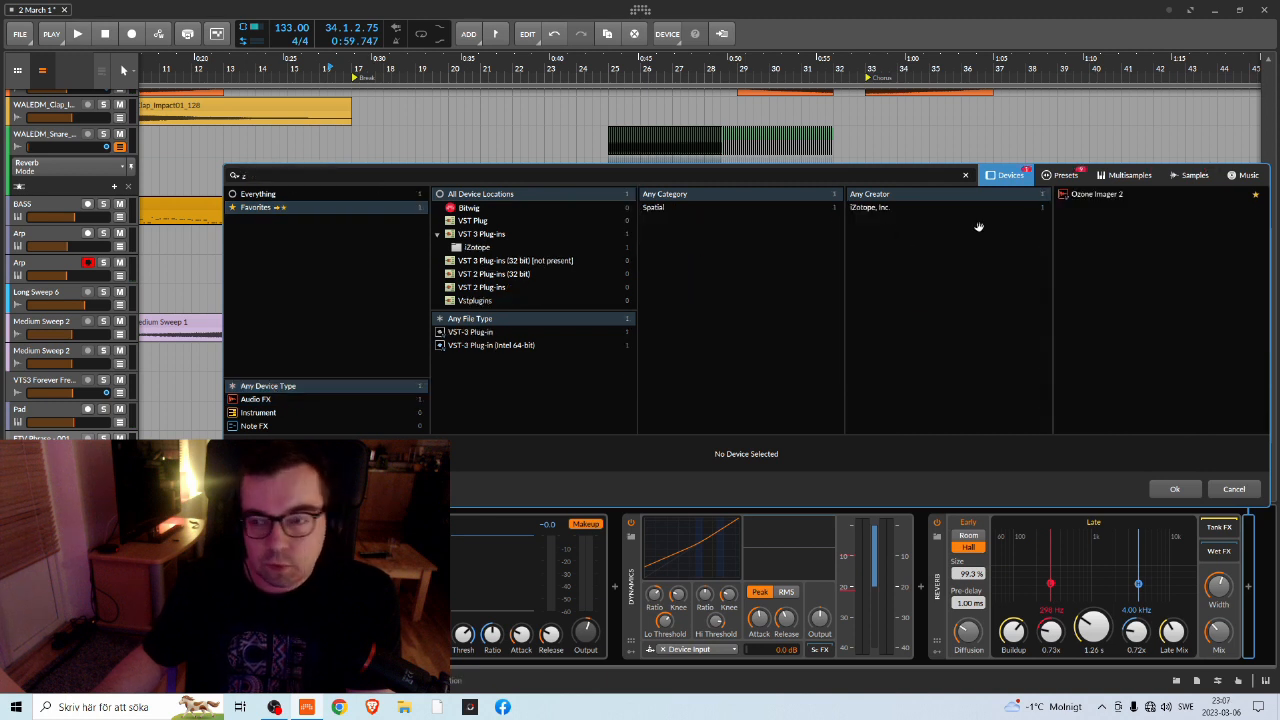
left_click(1096, 194)
left_click(1175, 488)
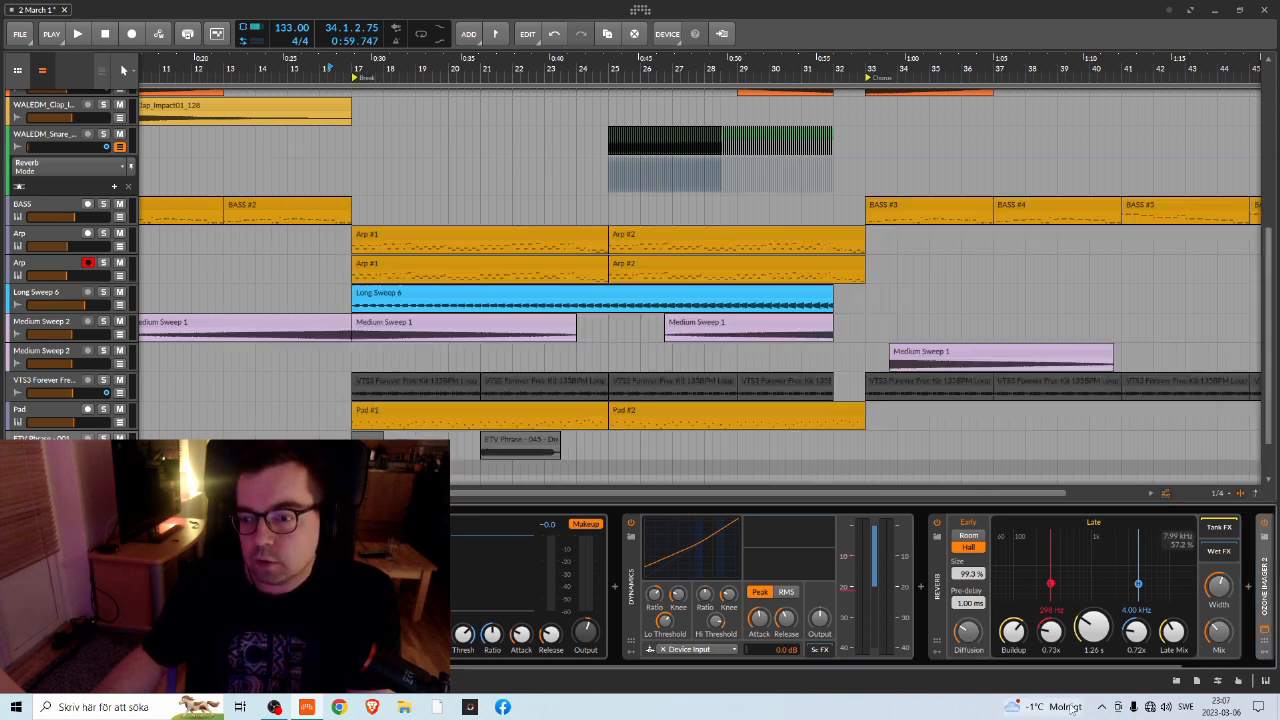
Set Ozone Imager 2's width to 17% while replaying the vocal, with its window moved clear of the break's start
left_click_drag(917, 667, 1148, 673)
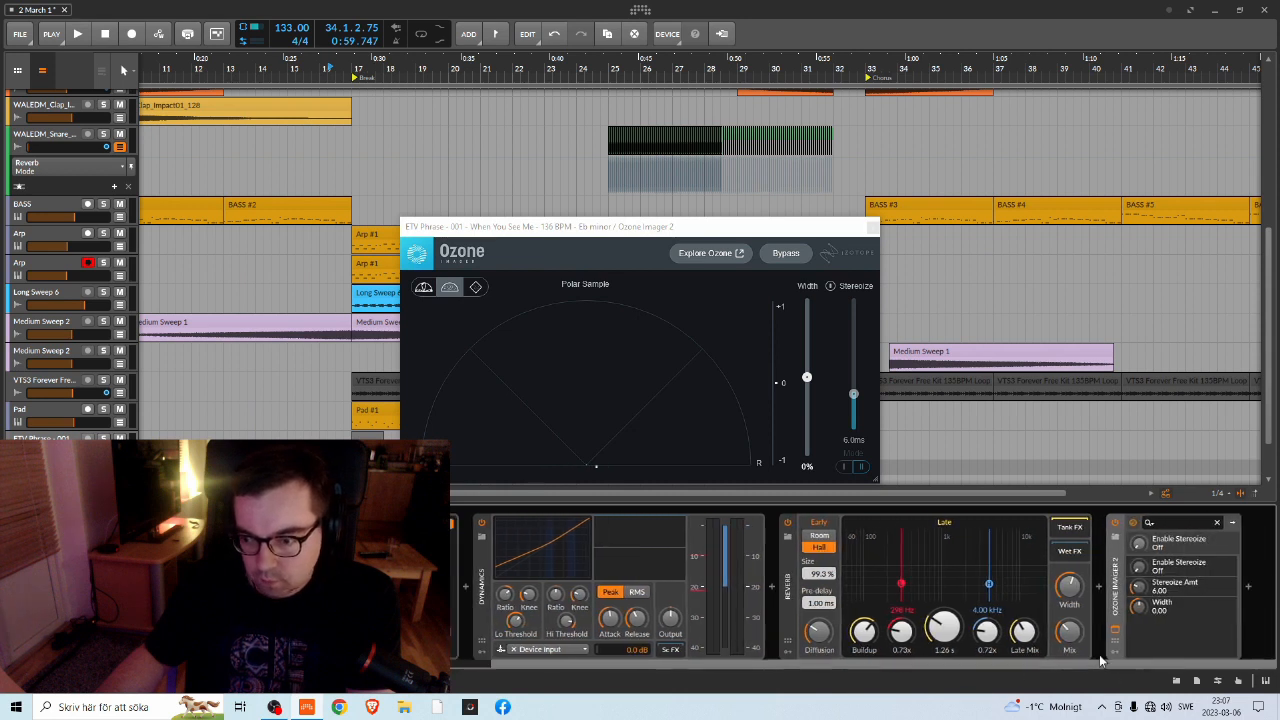
left_click_drag(565, 227, 792, 113)
key("space")
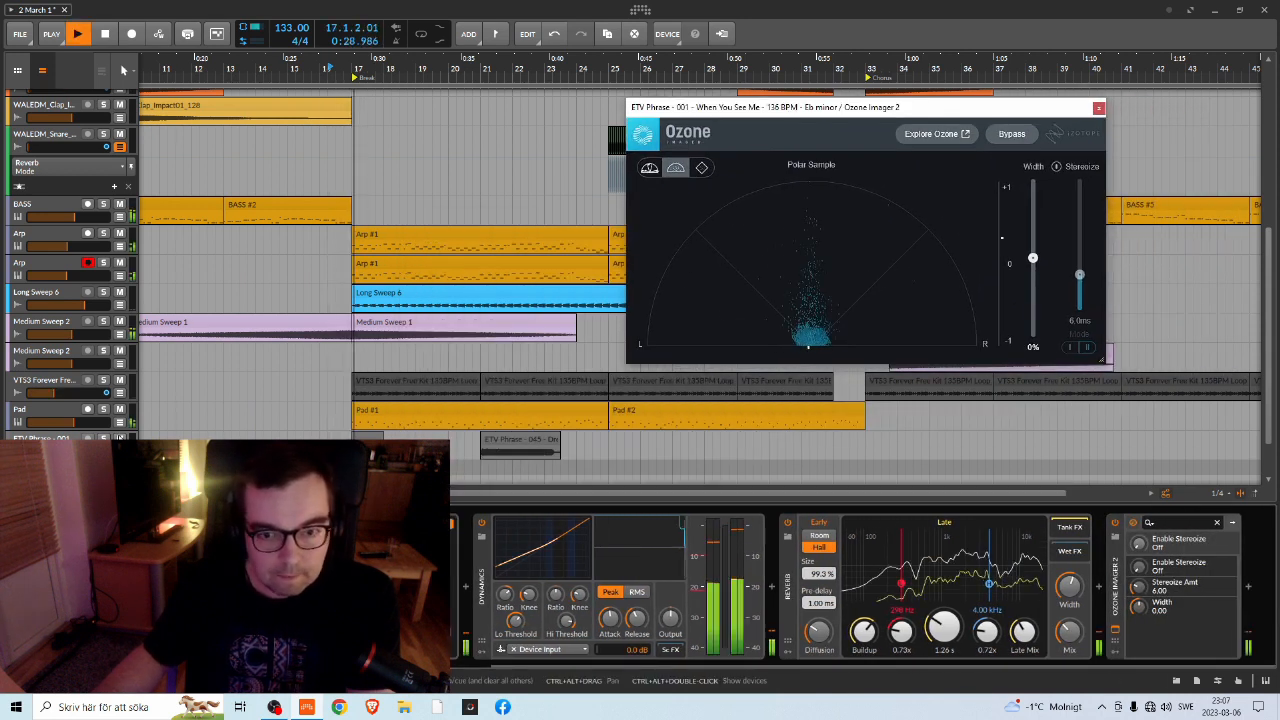
key("space")
left_click_drag(1034, 259, 1037, 252)
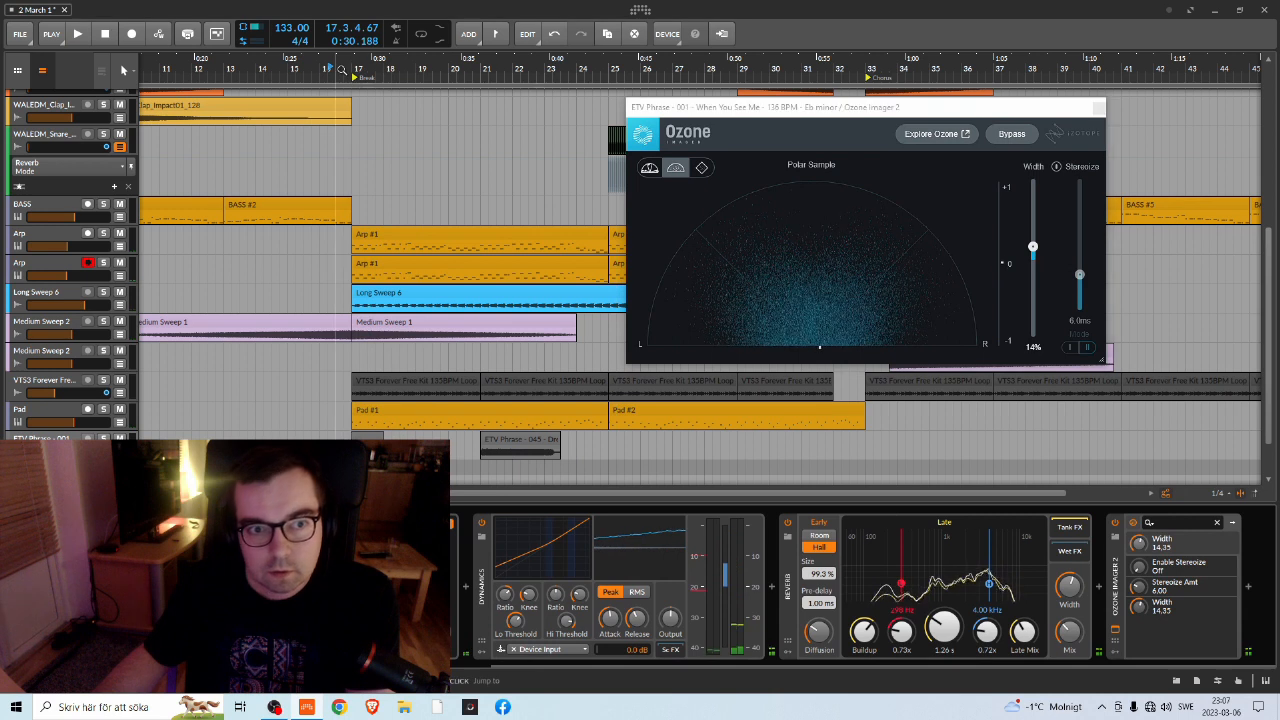
key("space")
left_click_drag(1036, 248, 1036, 246)
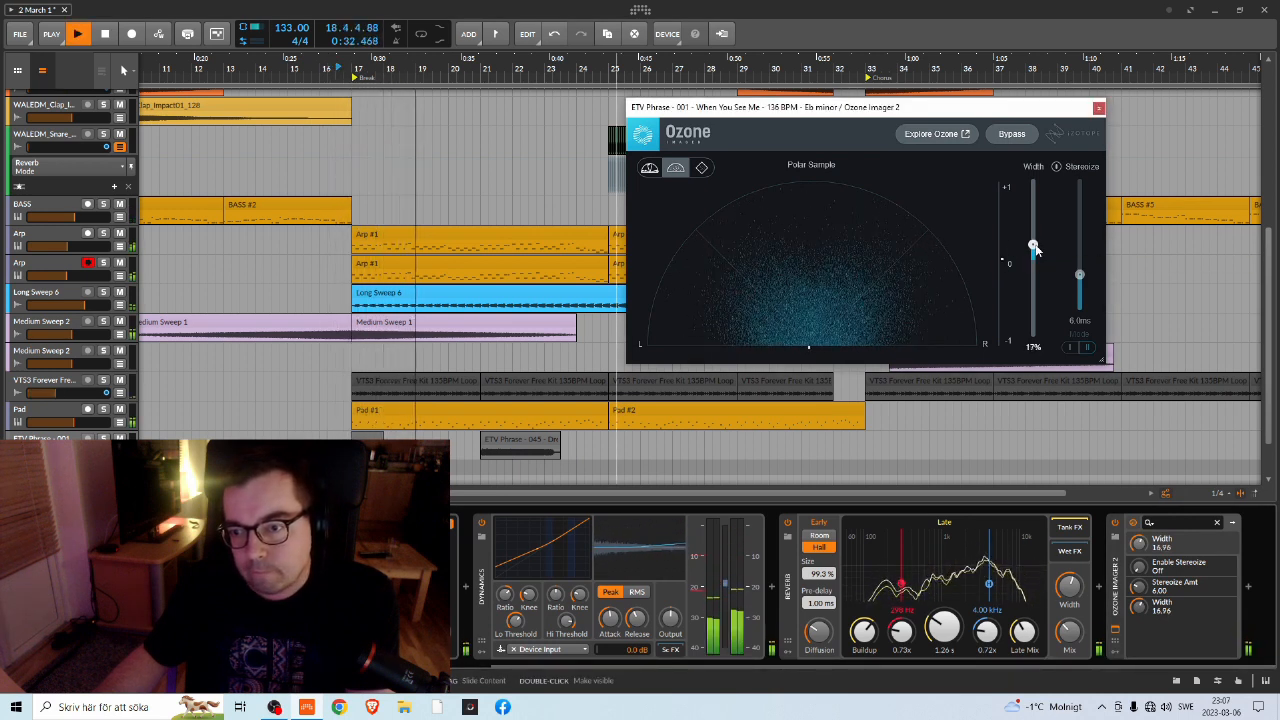
Try Ozone Imager 2 ahead of the Reverb during playback of the break, and return it behind the Reverb
left_click(327, 68)
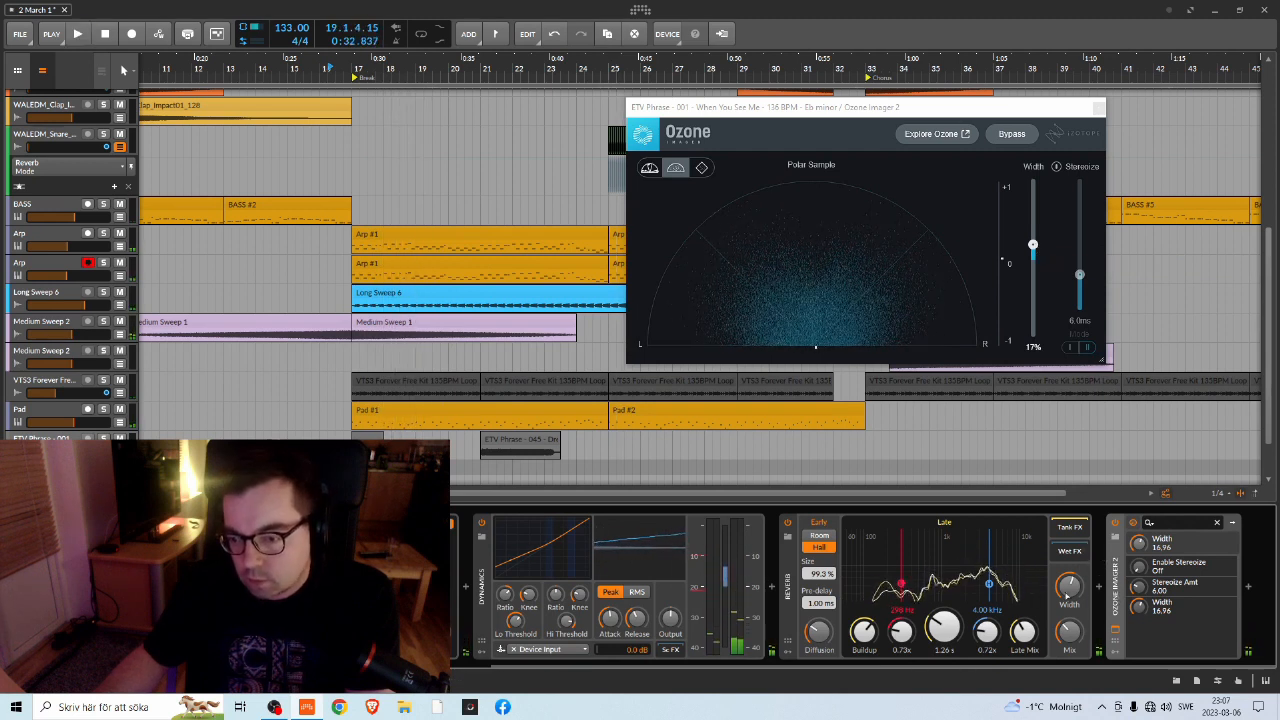
left_click_drag(787, 594, 788, 594)
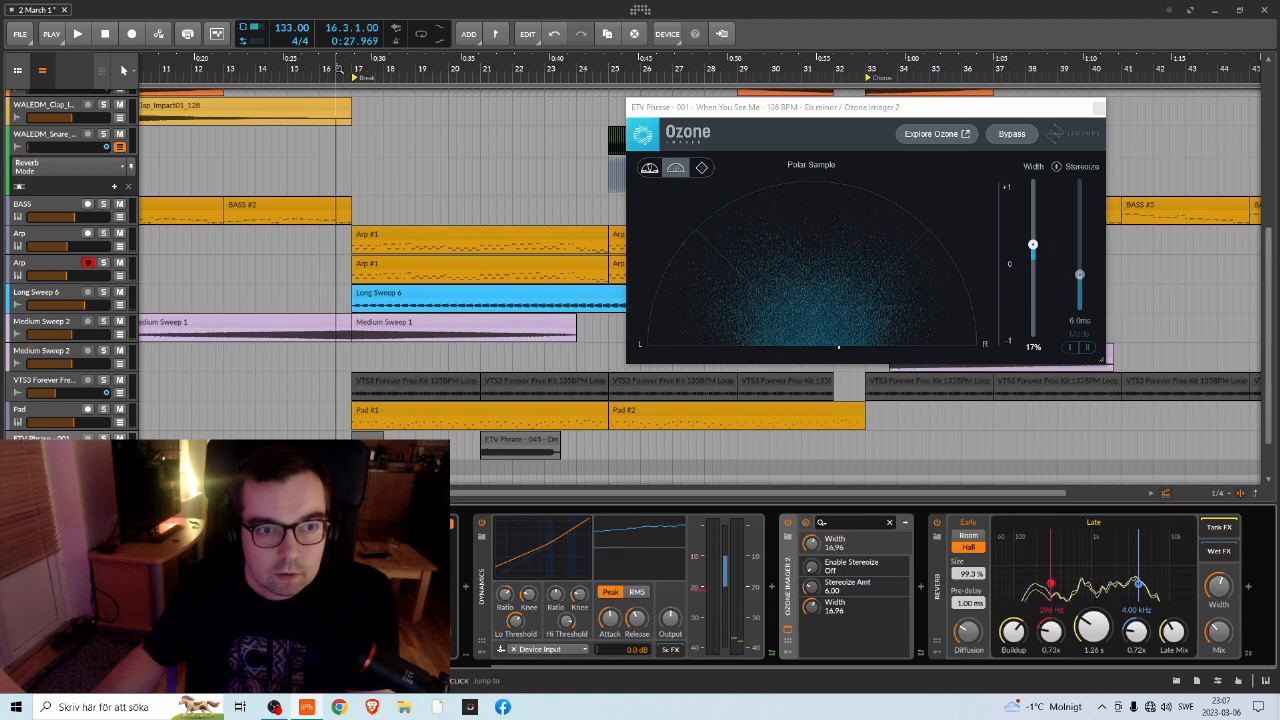
key("space")
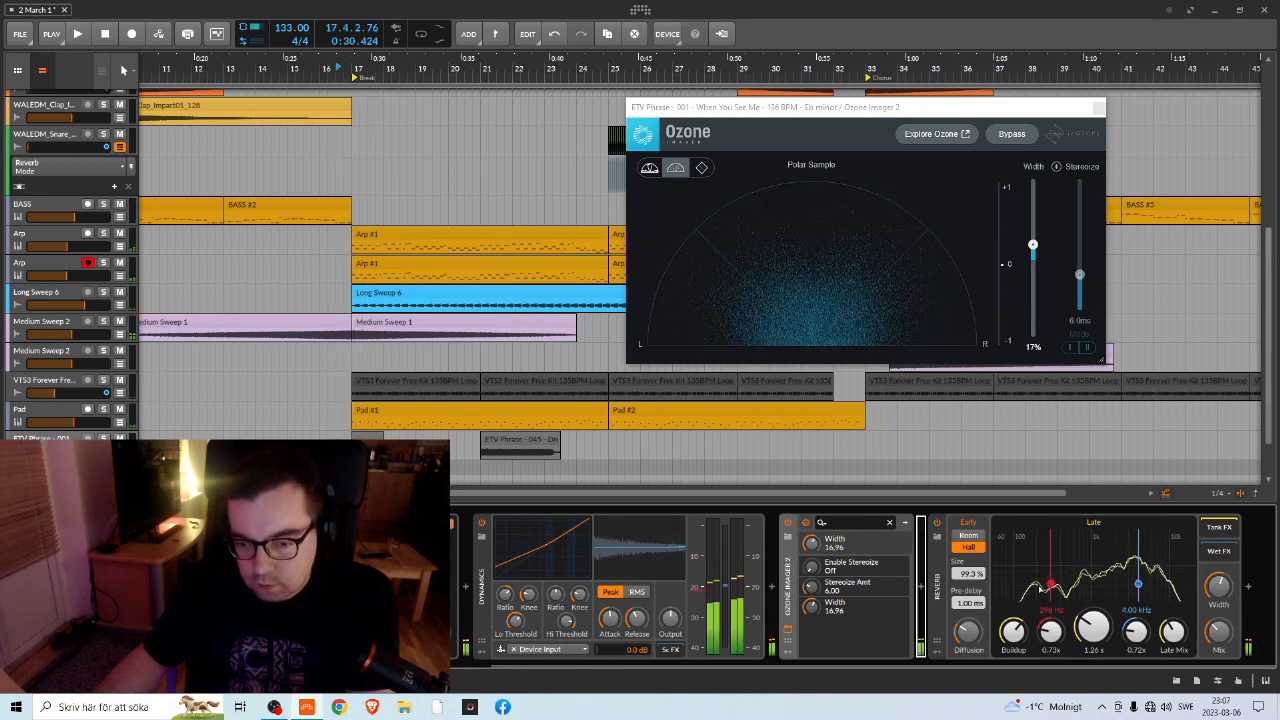
left_click_drag(1187, 593, 1188, 593)
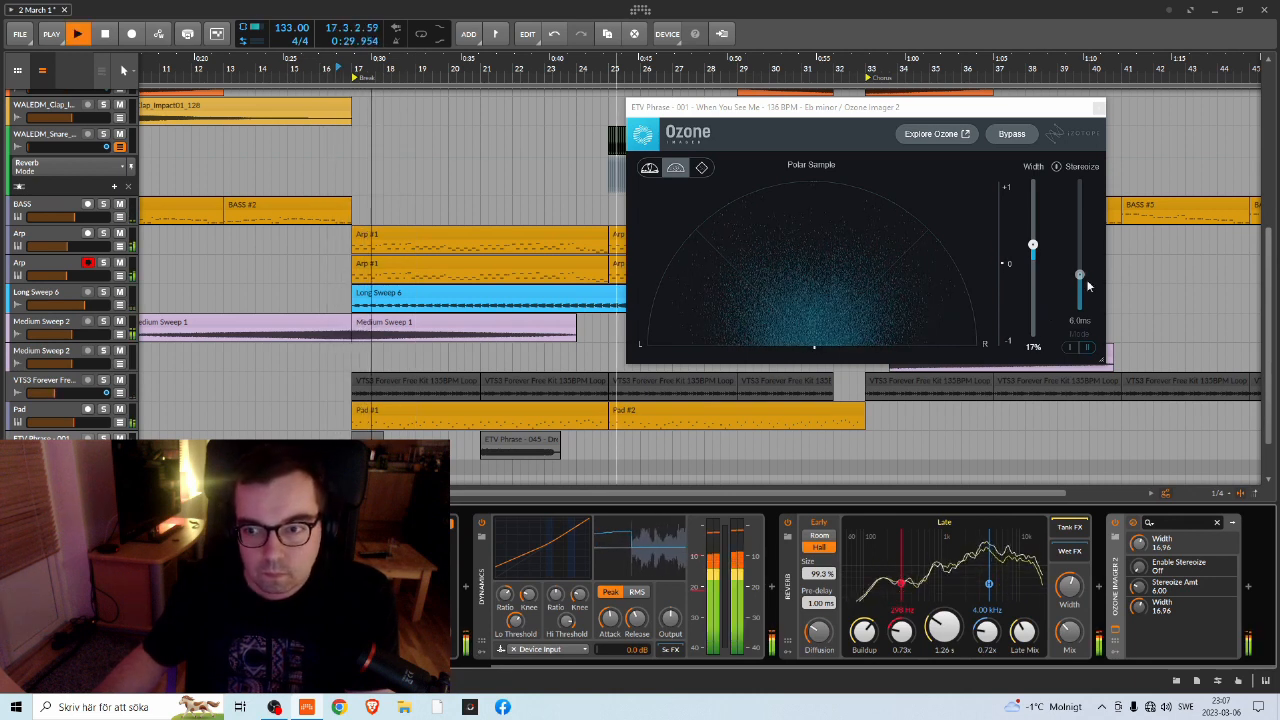
Enable Stereoize in Ozone Imager 2 and replay the first vocal phrase of the break
key("space")
left_click(1078, 168)
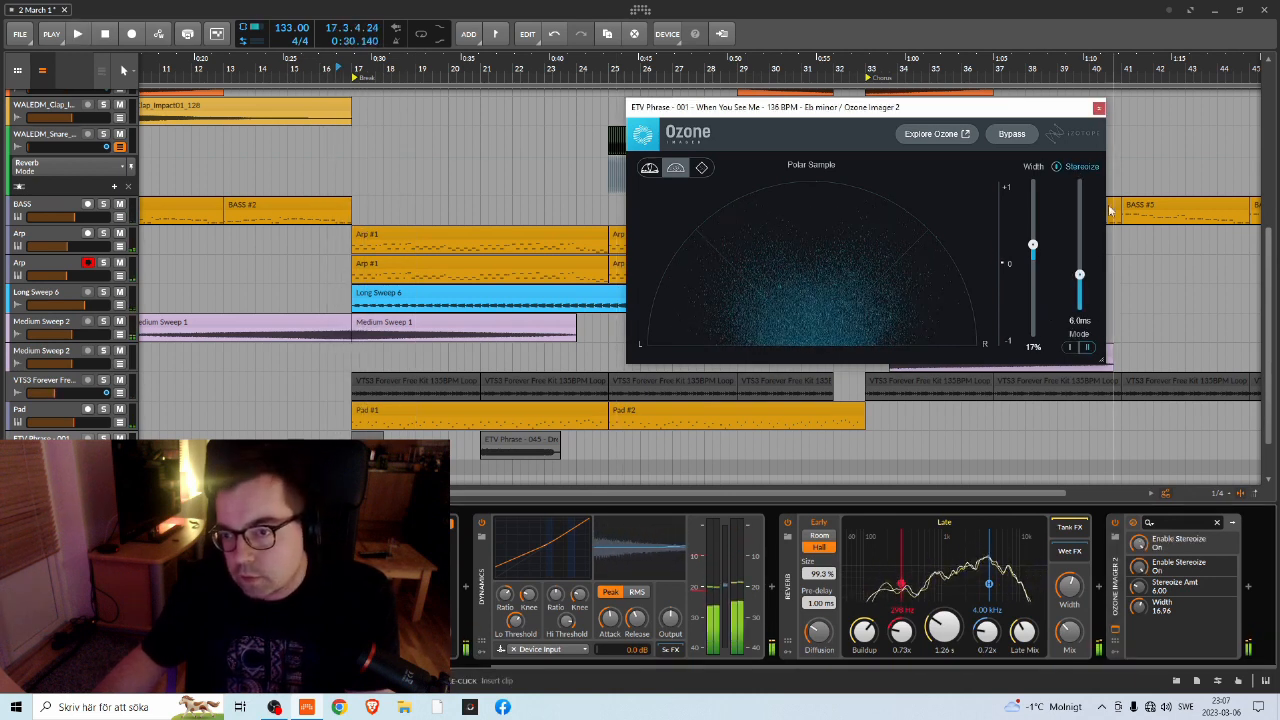
key("space")
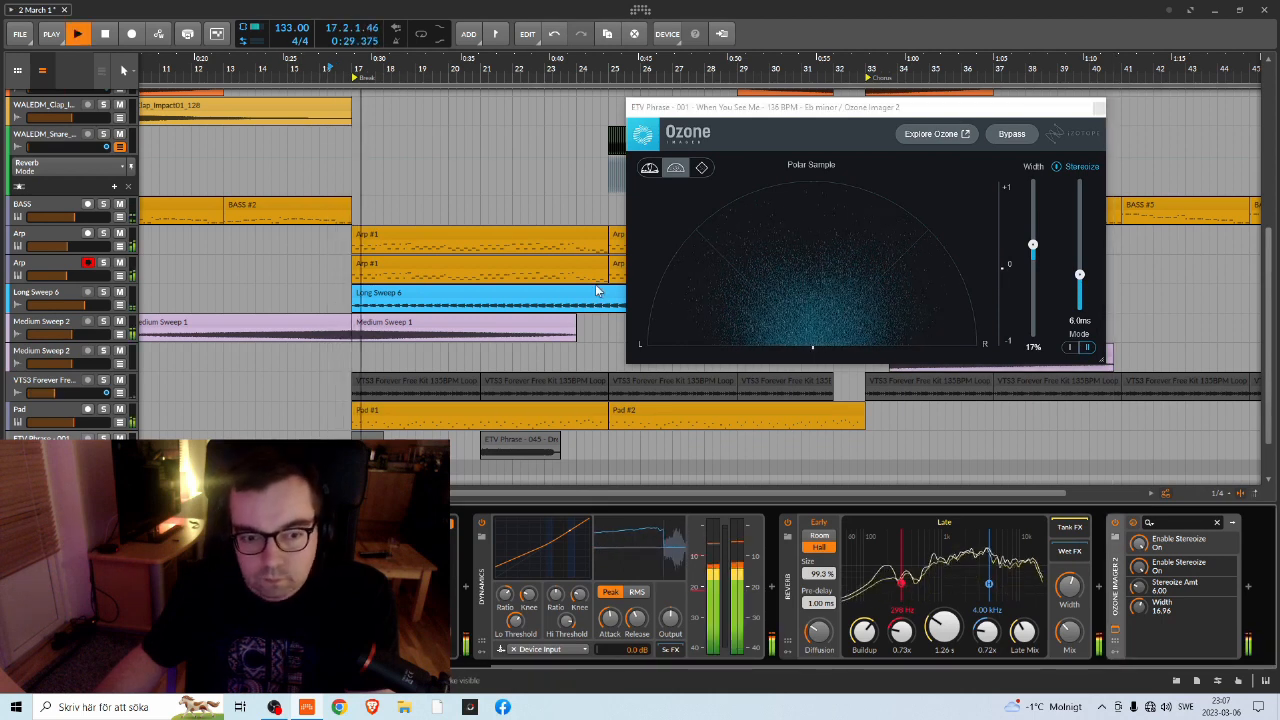
key("space")
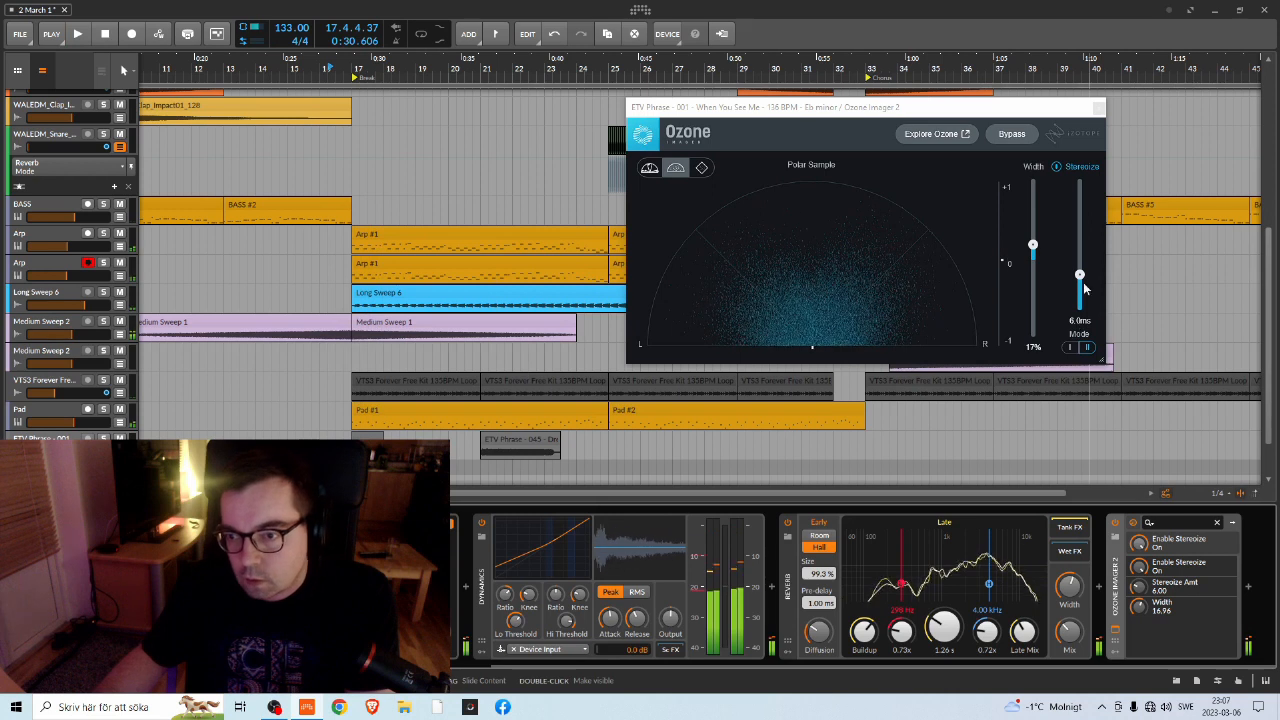
Try Stereoize amounts of 4.1, 3.3 and 4.6 ms while replaying the vocal phrase
left_click_drag(1080, 277, 1080, 276)
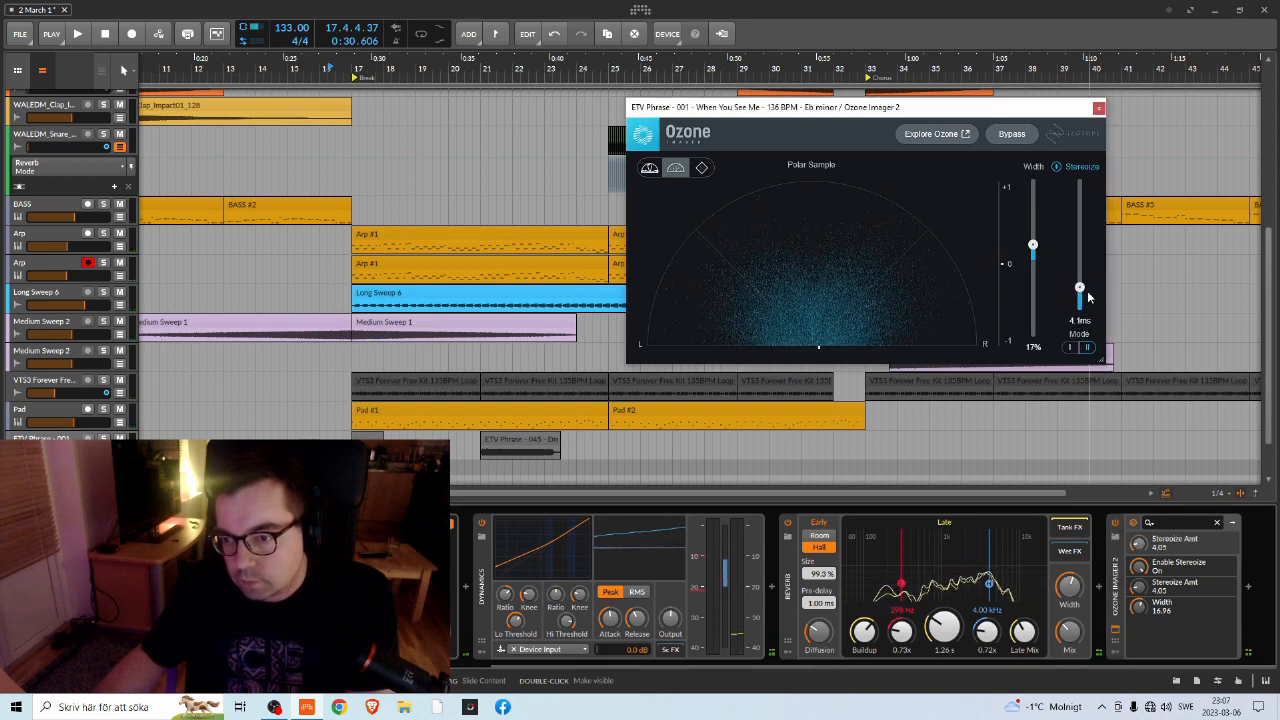
key("space")
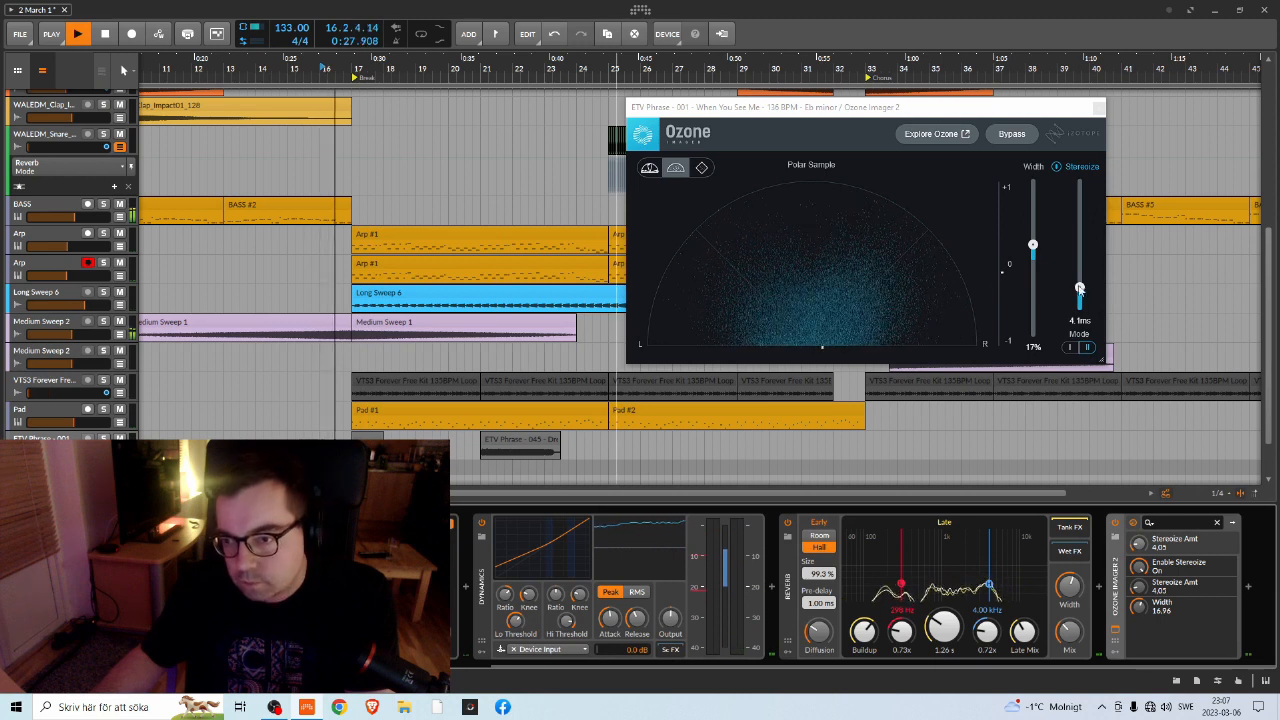
left_click_drag(1080, 289, 1080, 294)
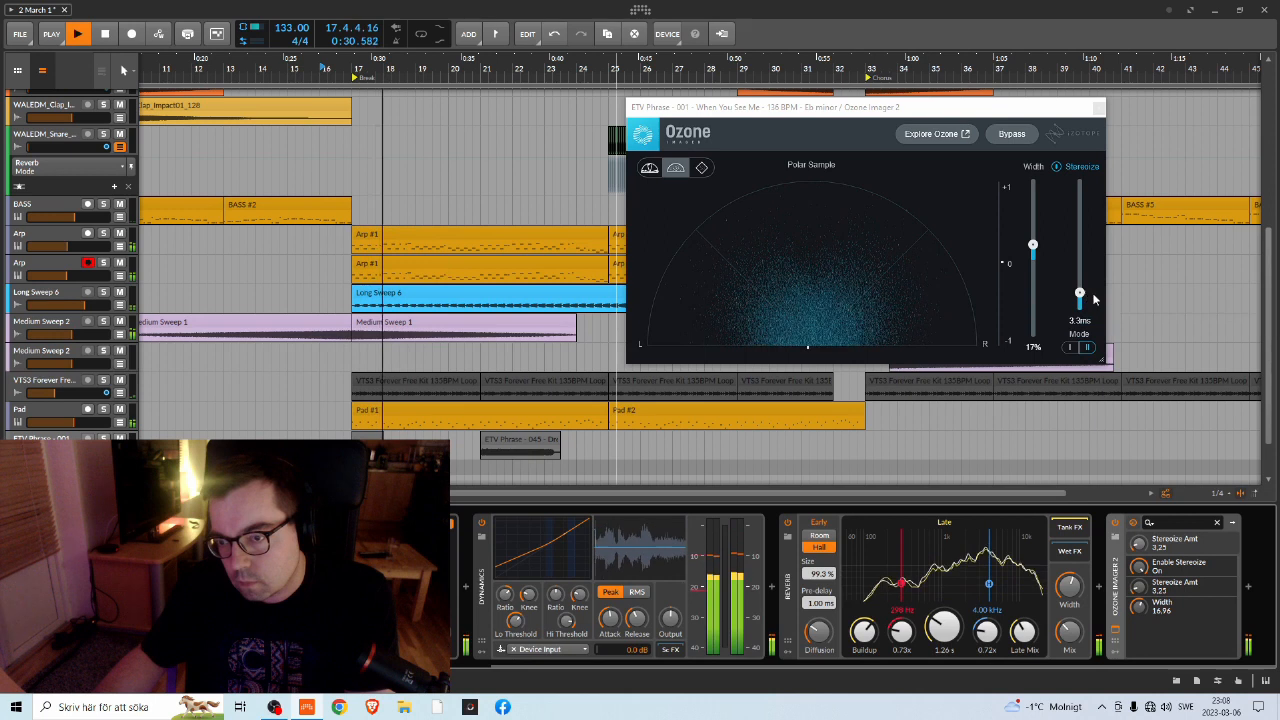
left_click_drag(1080, 293, 1081, 290)
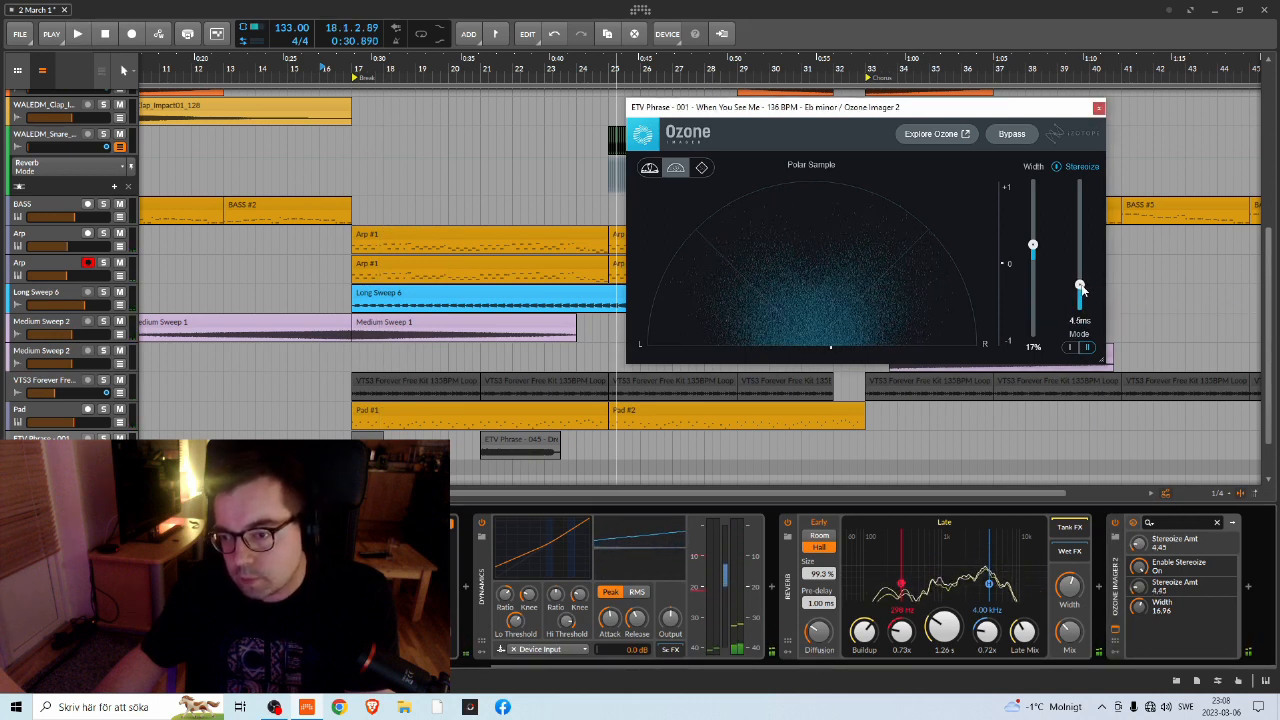
key("space")
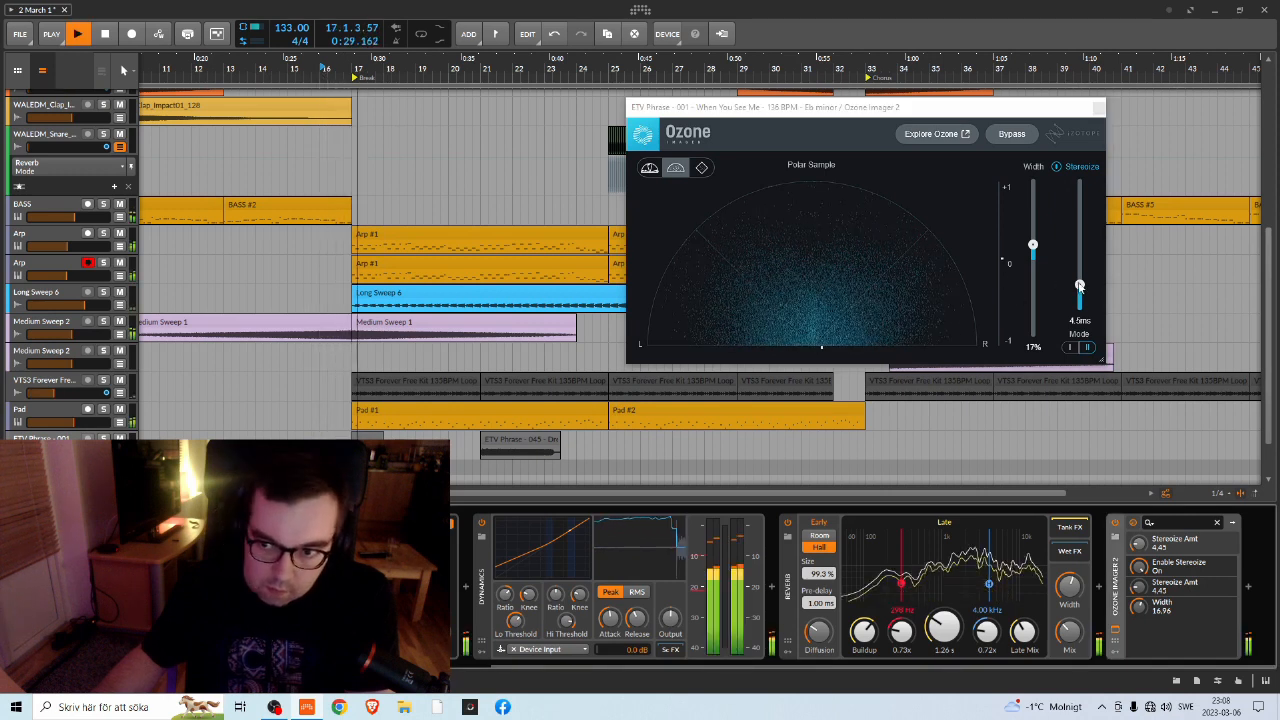
key("space")
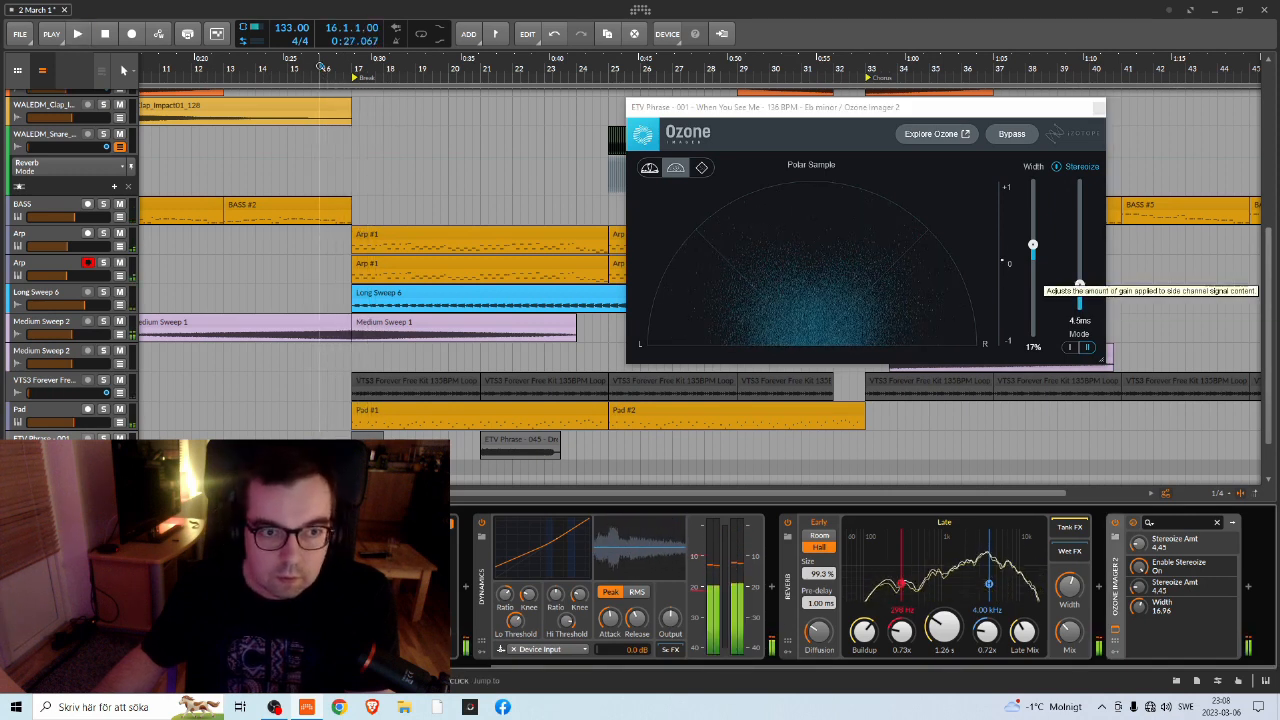
Set the Stereoize amount to 5.5 ms and replay the vocal from just before the break
left_click_drag(1084, 288, 1082, 280)
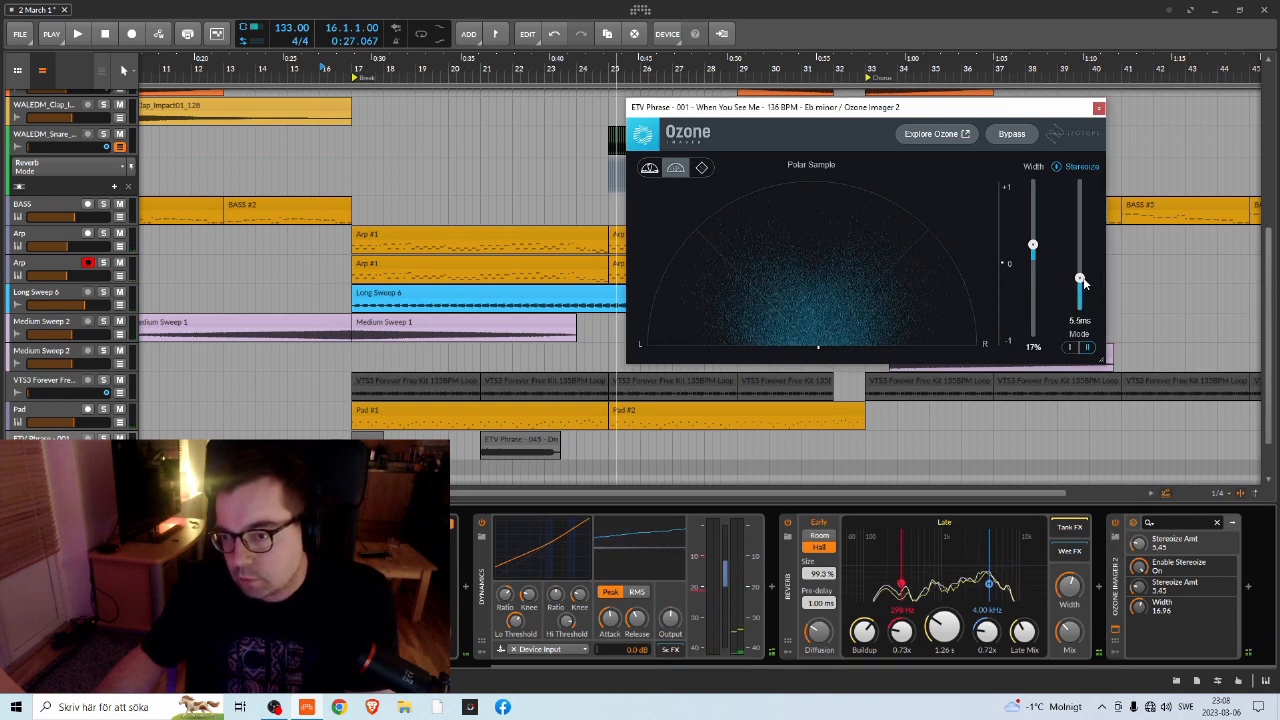
left_click(298, 73)
key("space")
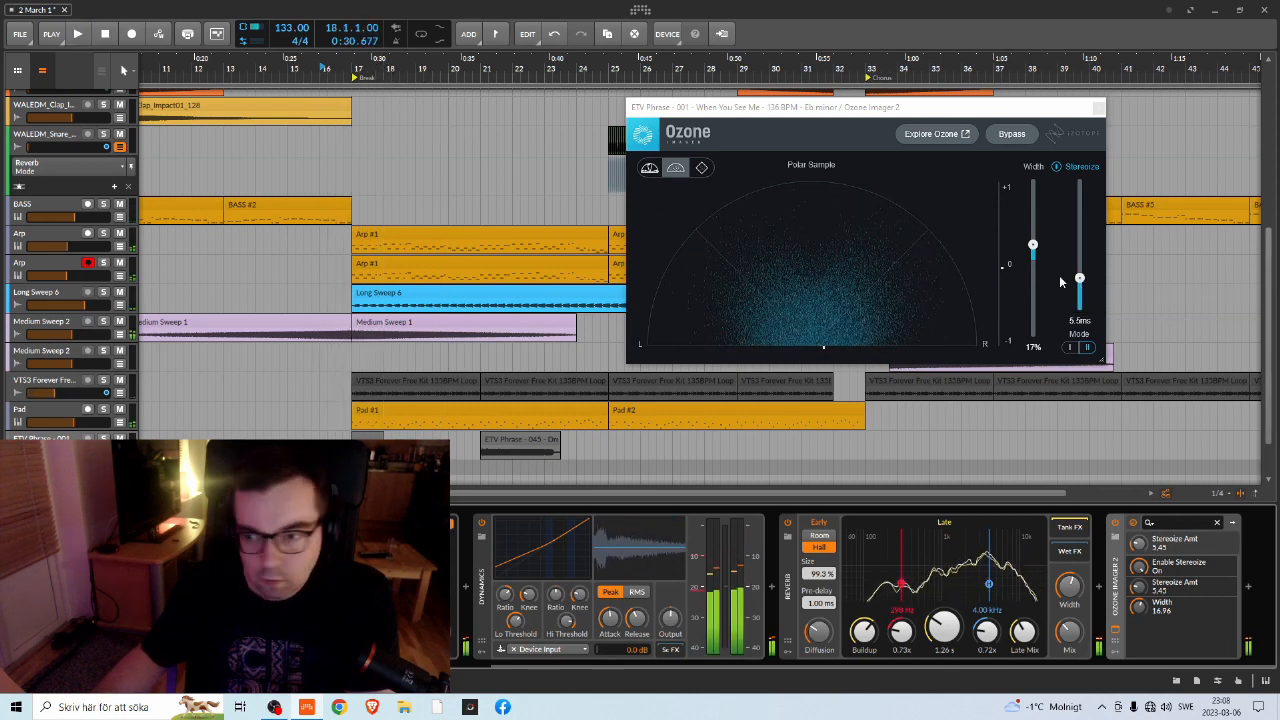
Raise the Stereoize amount through 7.0 ms to 8.1 ms while replaying the vocal from just before the break
left_click_drag(1080, 282, 1082, 279)
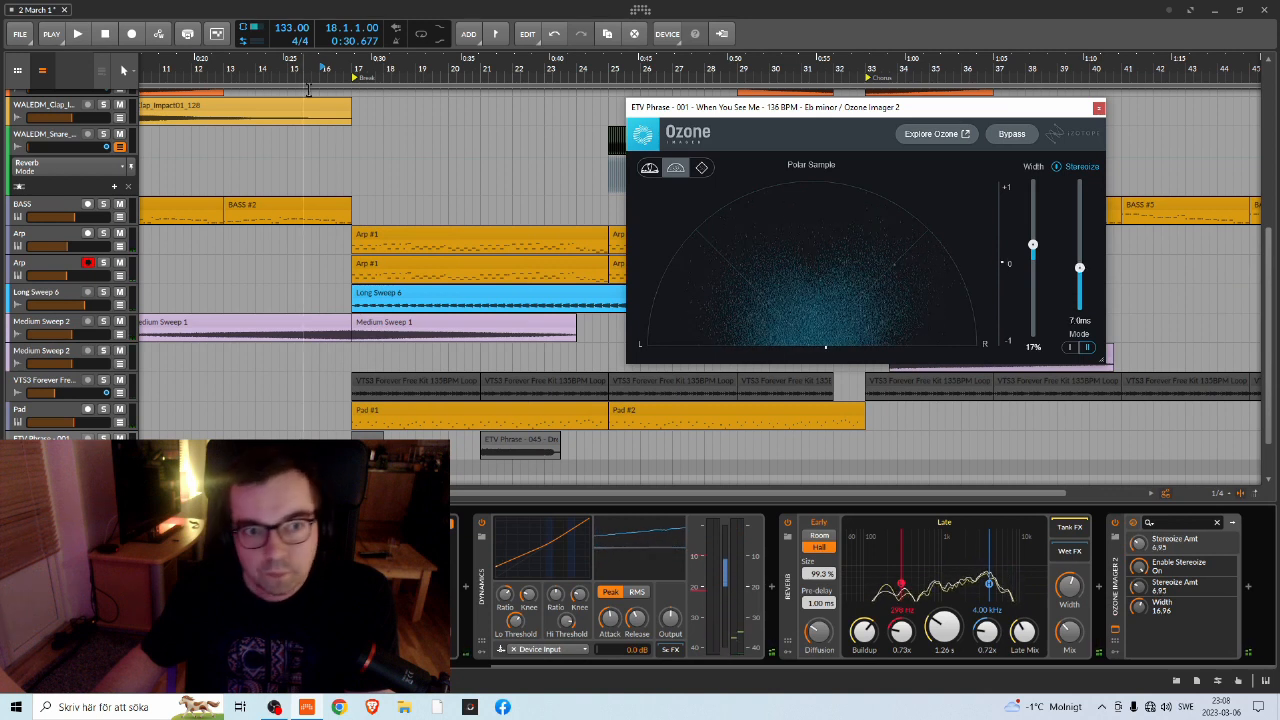
key("space")
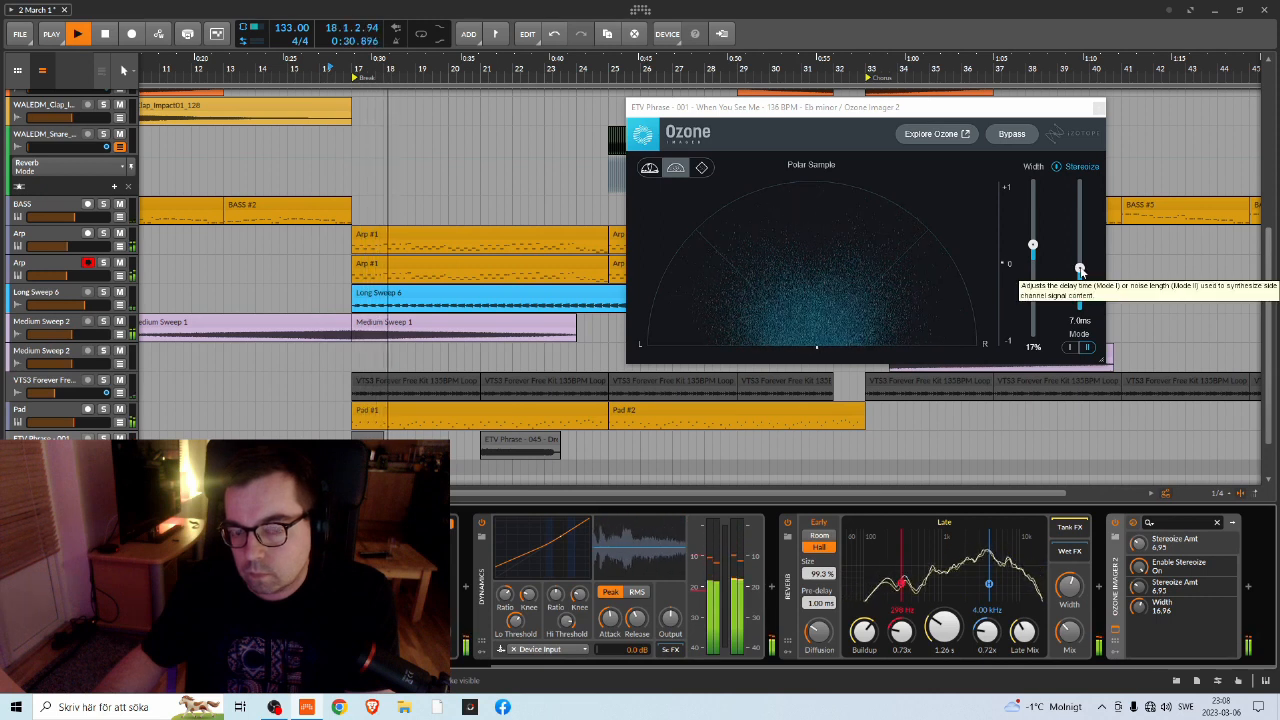
left_click_drag(1082, 273, 1083, 271)
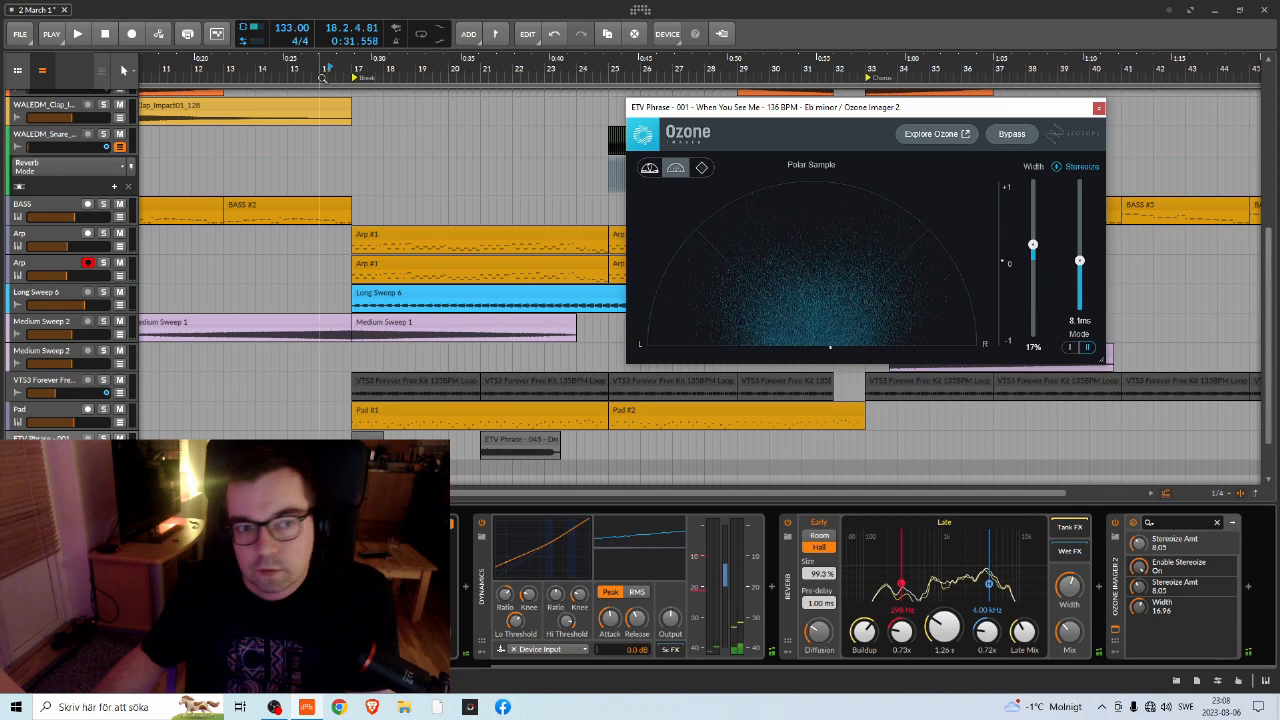
key("space")
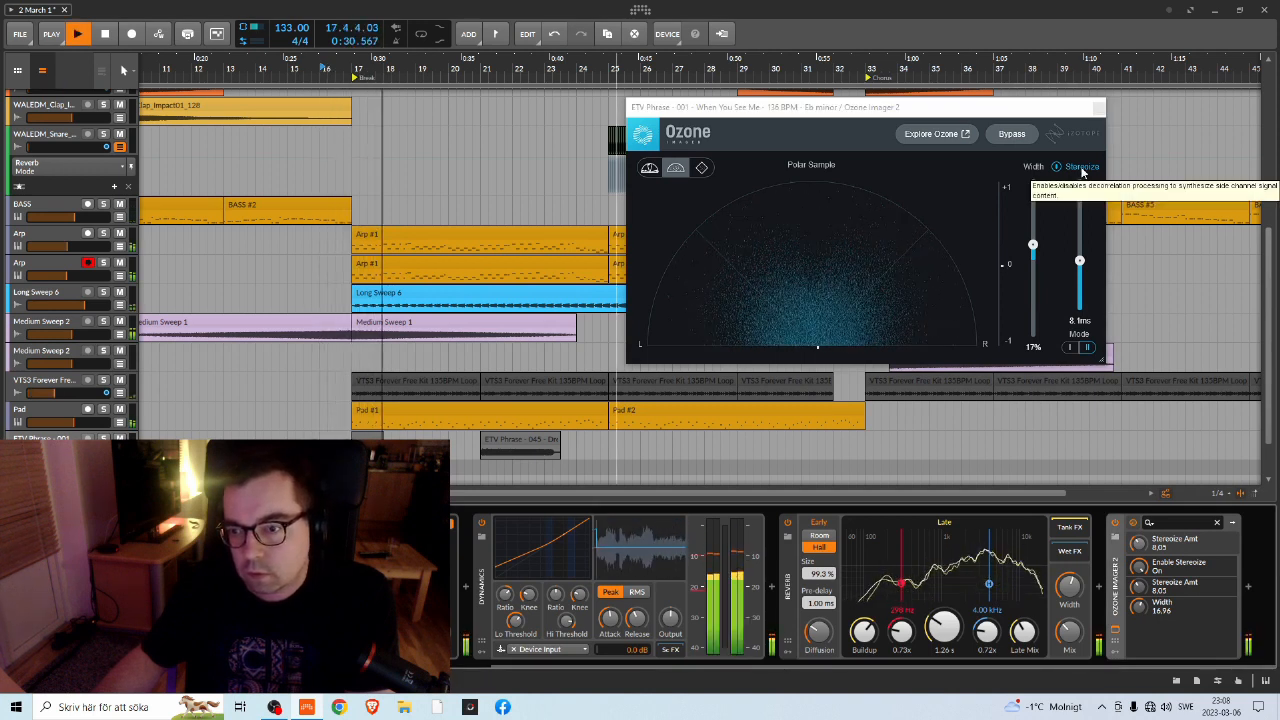
Compare the vocal at the start of the break with Stereoize switched off and switched back on
key("space")
left_click(1080, 167)
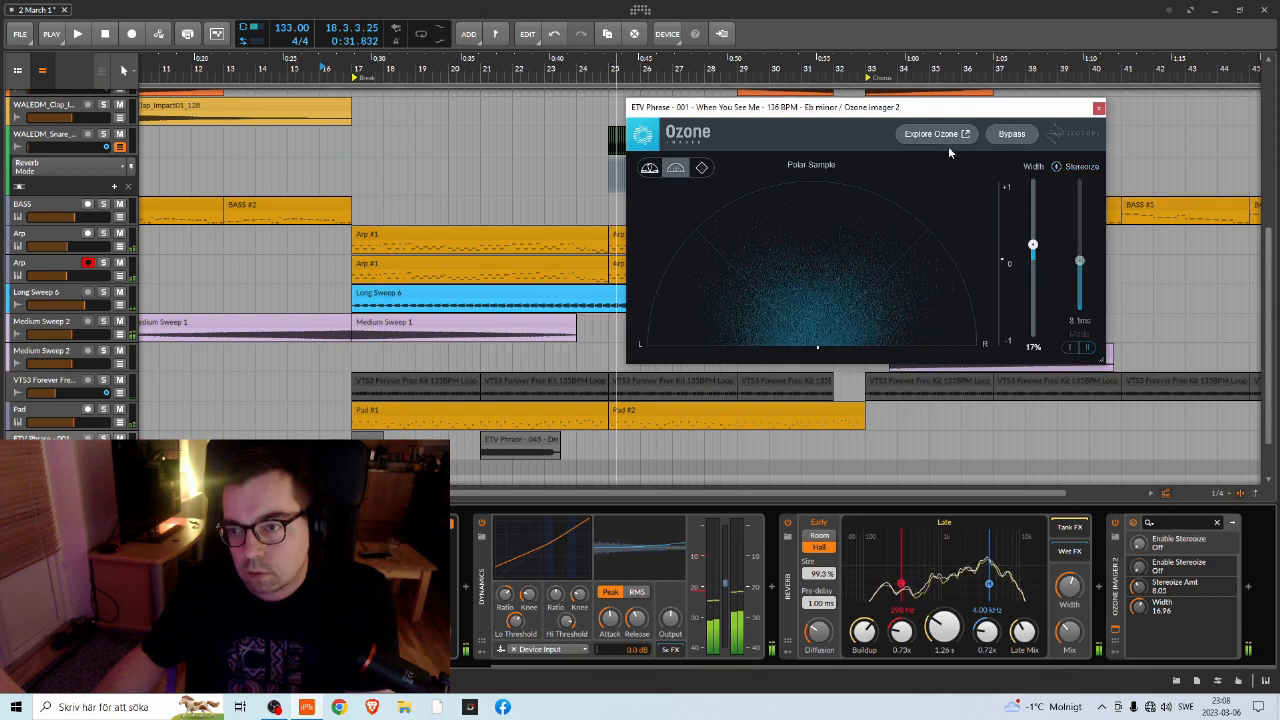
key("space")
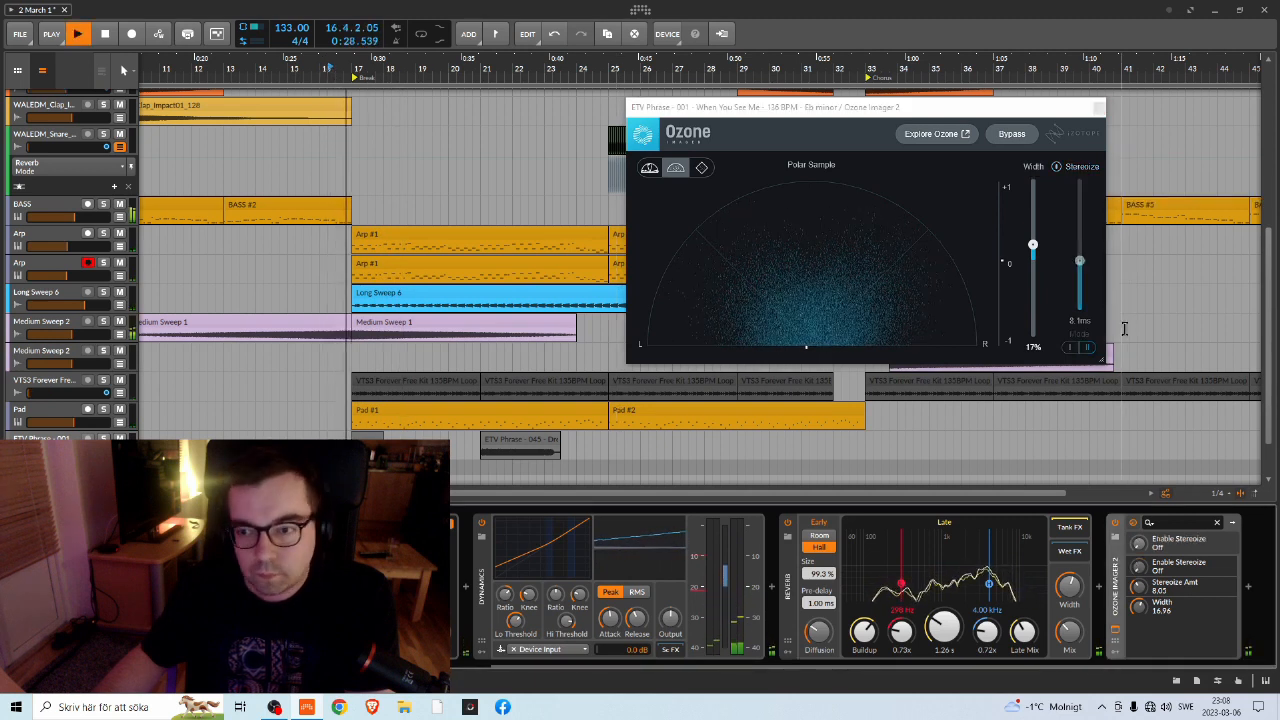
left_click(1073, 170)
key("space")
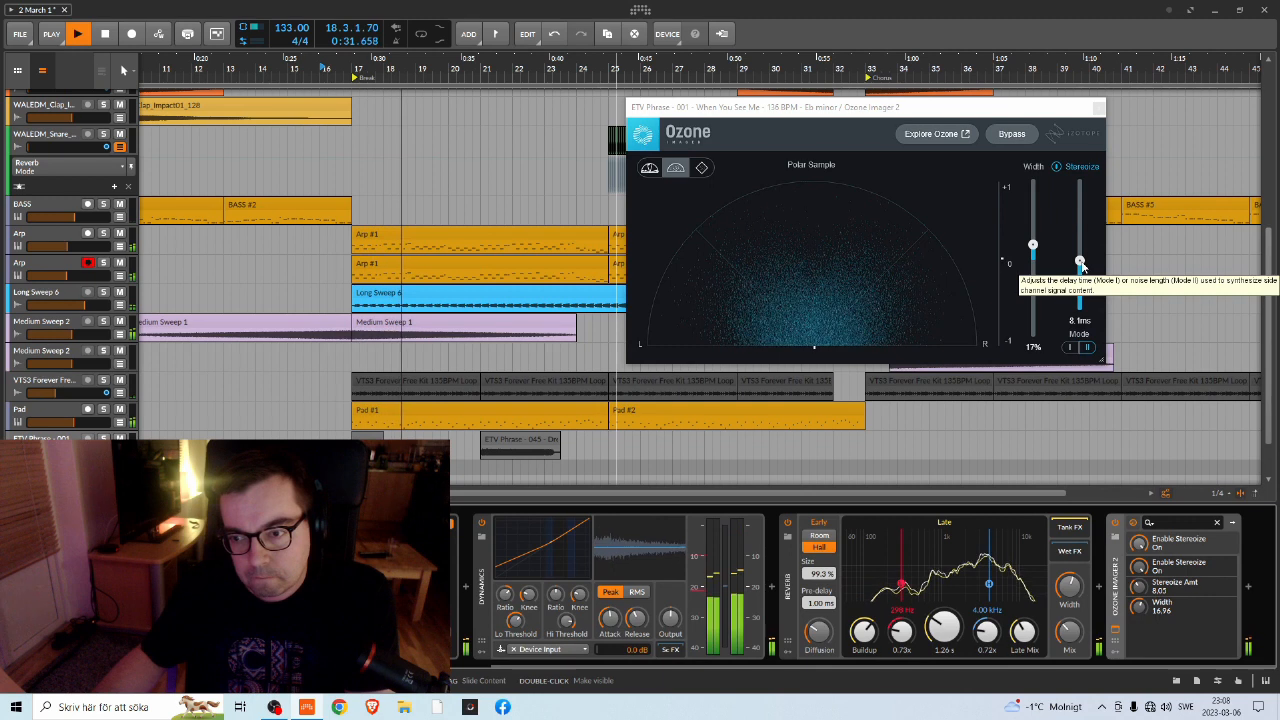
key("space")
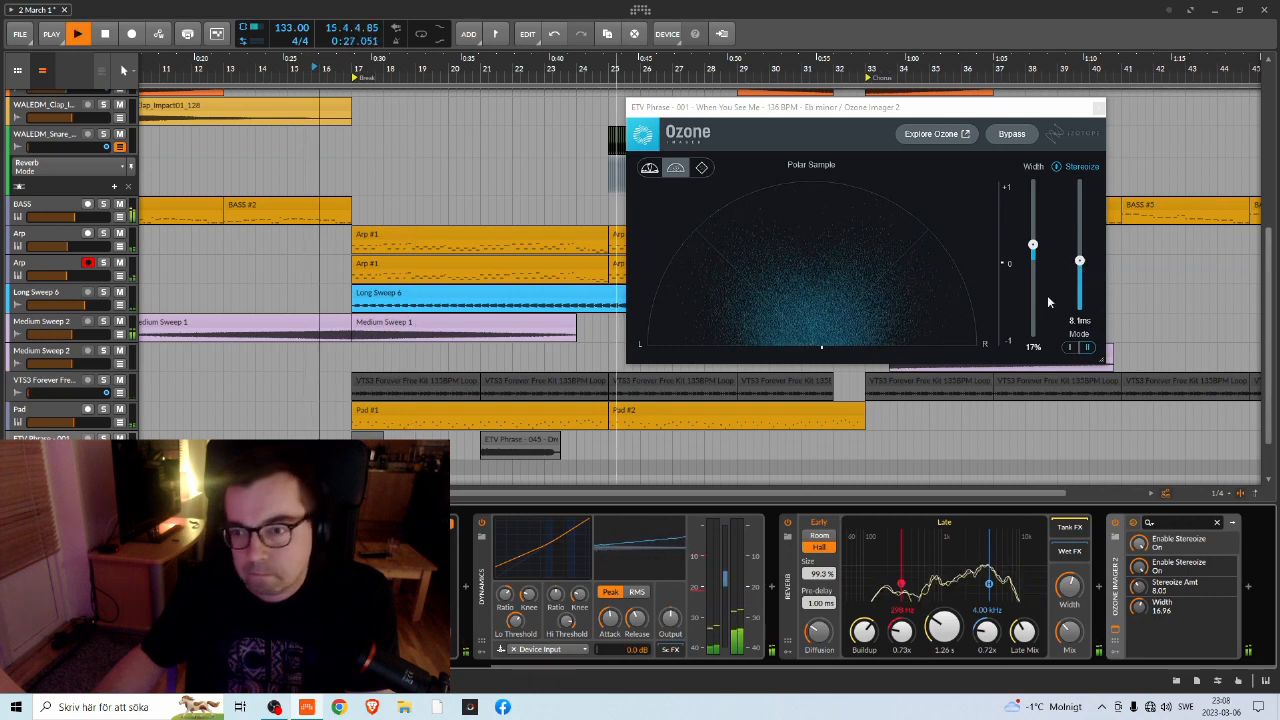
Set the Ozone Imager 2 width to 15%, replay the break from bar 16, and close the plug-in window
left_click_drag(1034, 247, 1034, 250)
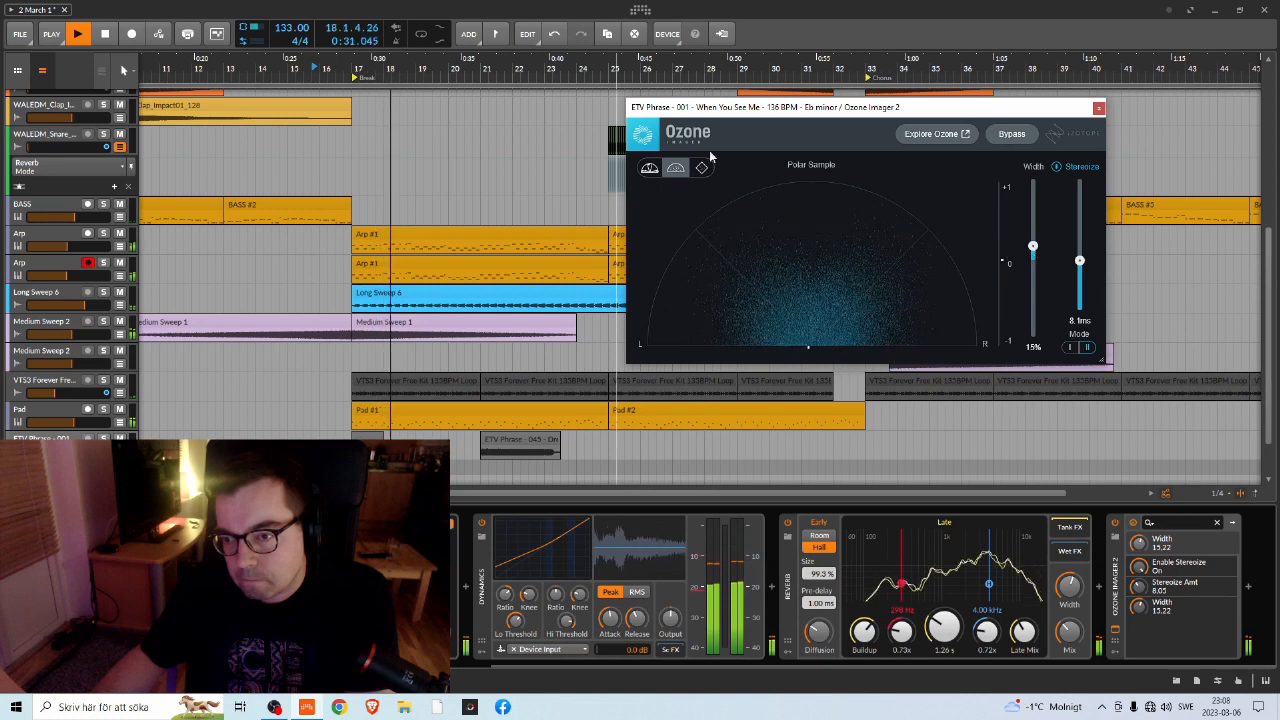
left_click(329, 77)
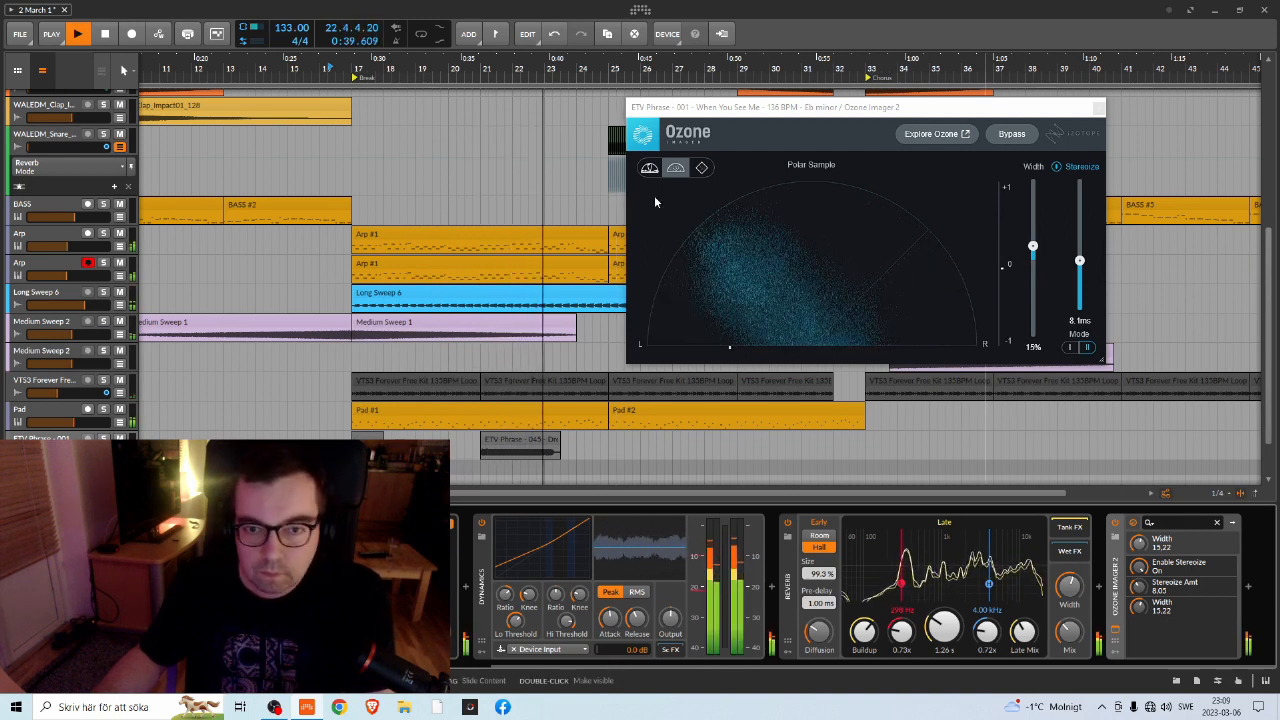
left_click_drag(711, 112, 815, 172)
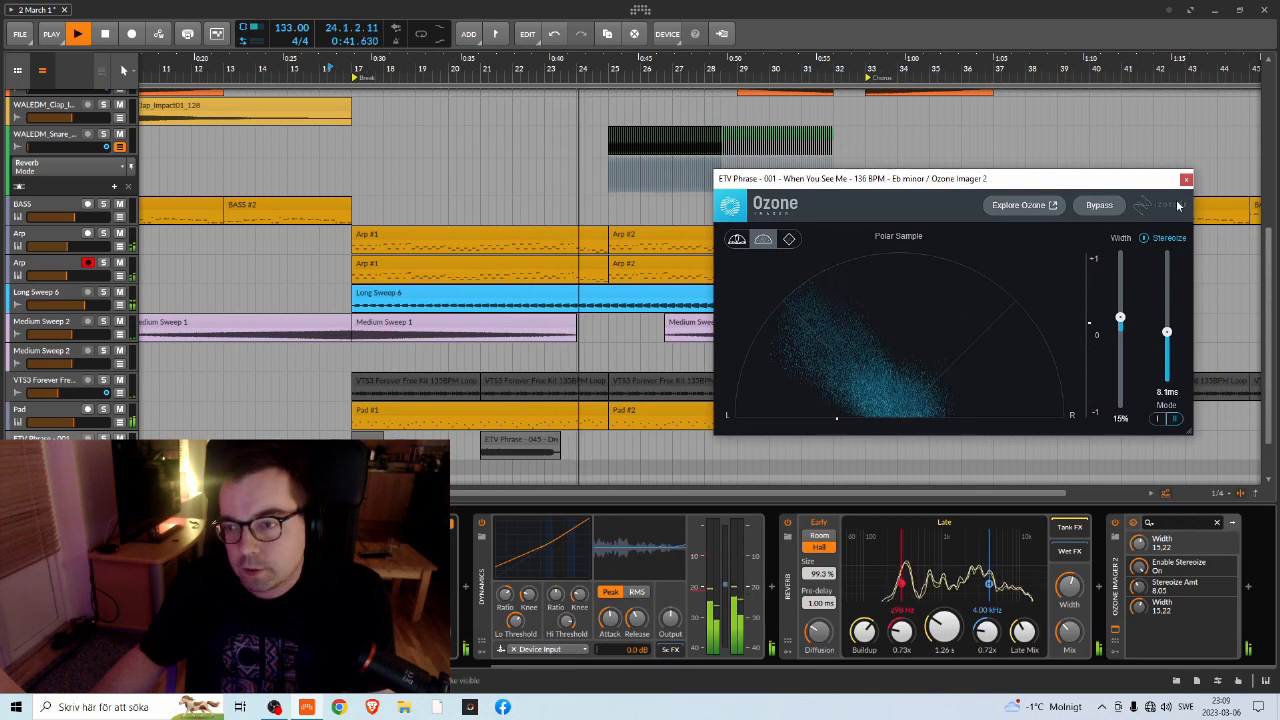
left_click(1200, 169)
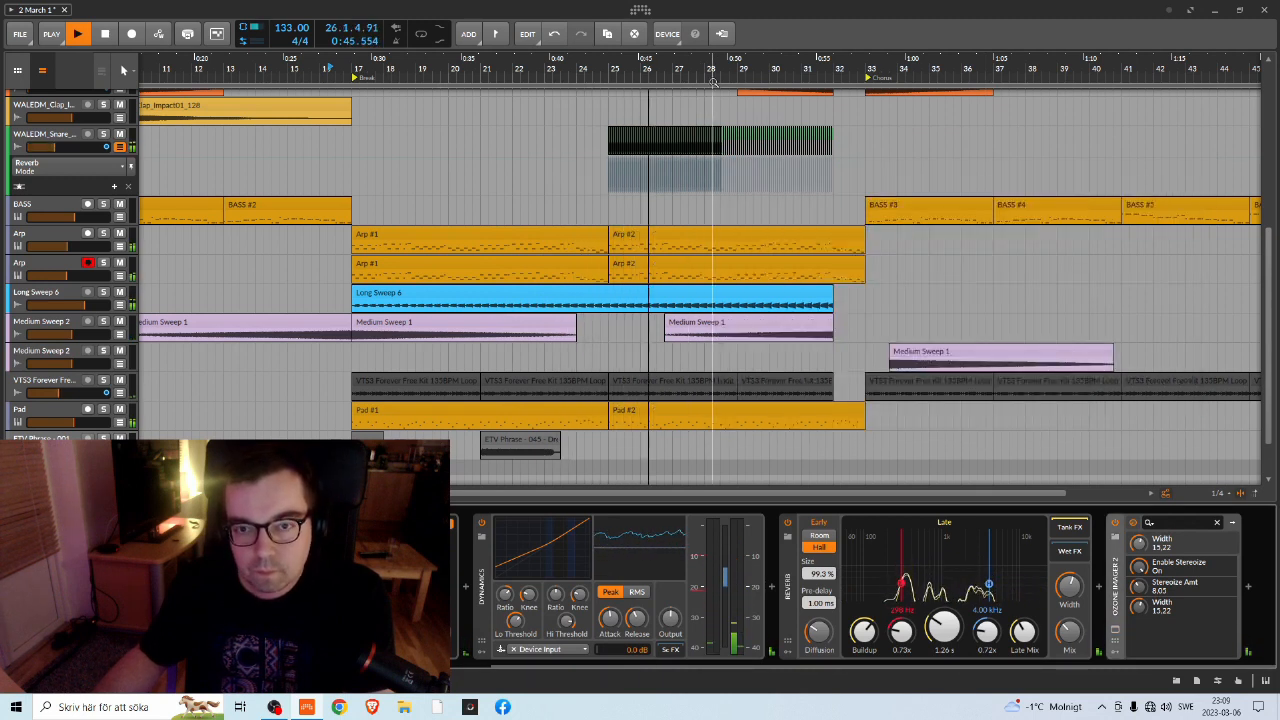
Listen through the rest of the break into the chorus while reviewing the arrangement's tracks
scroll(688, 245, "down", 3)
scroll(548, 210, "up", 5)
scroll(548, 210, "up", 3)
scroll(565, 218, "down", 7)
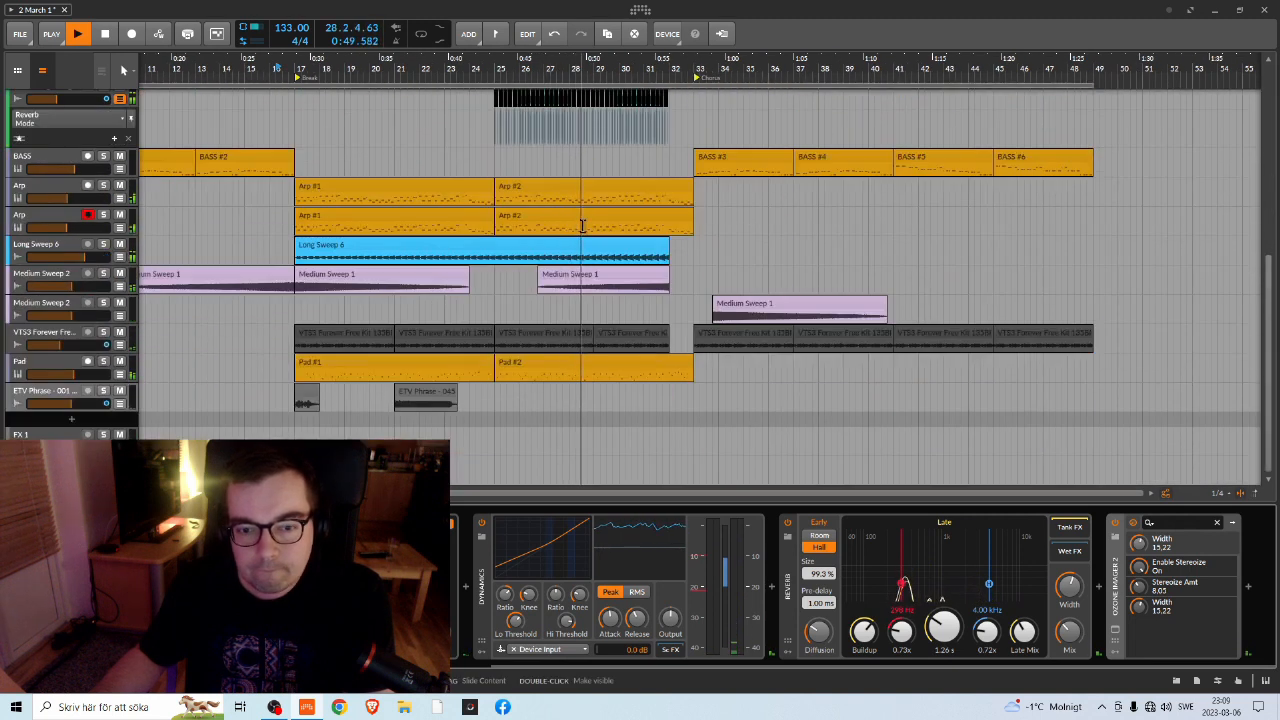
scroll(580, 222, "up", 5)
scroll(590, 300, "down", 4)
scroll(605, 398, "down", 1)
scroll(600, 395, "up", 7)
scroll(596, 395, "down", 5)
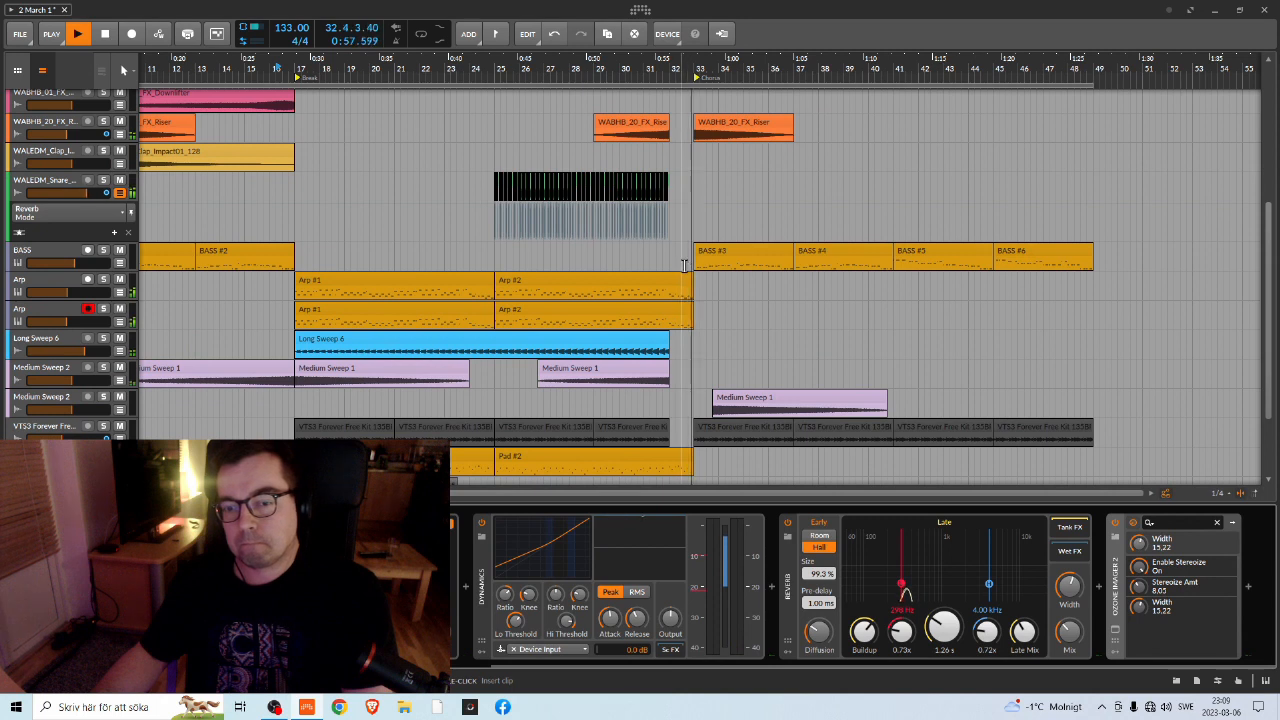
scroll(684, 265, "up", 3)
scroll(684, 265, "down", 3)
Save the project
left_click(22, 35)
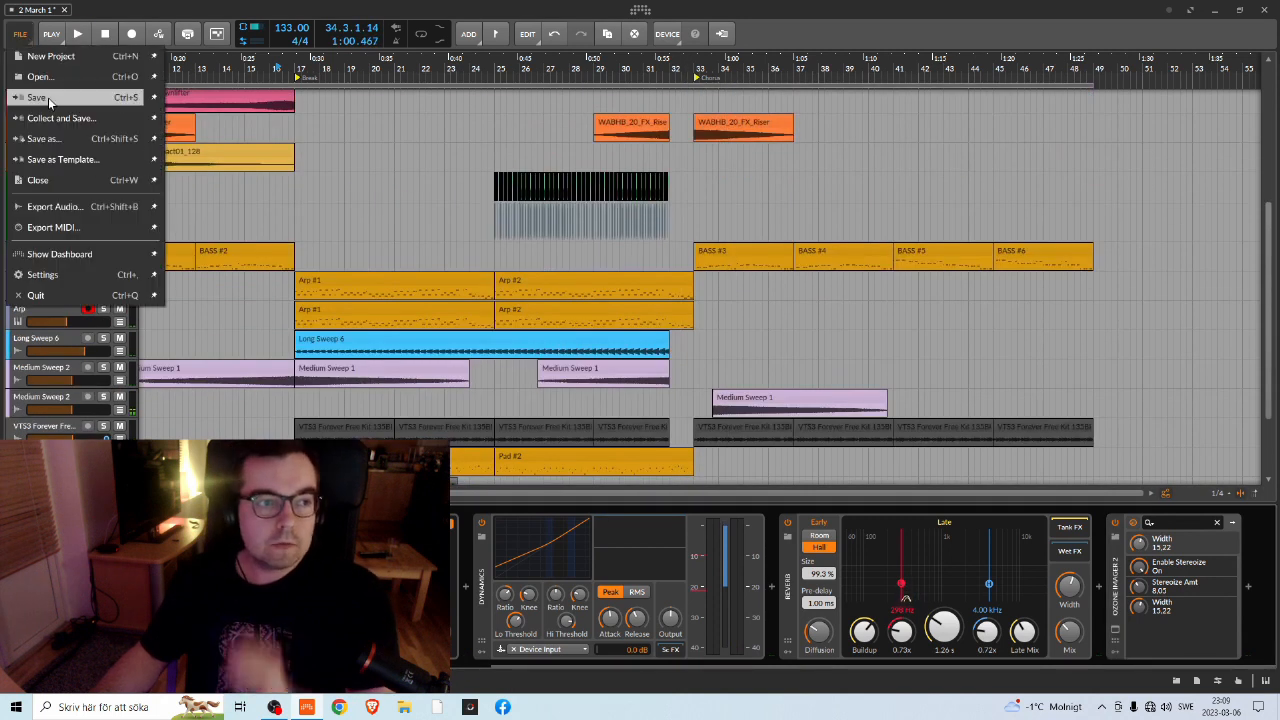
left_click(40, 97)
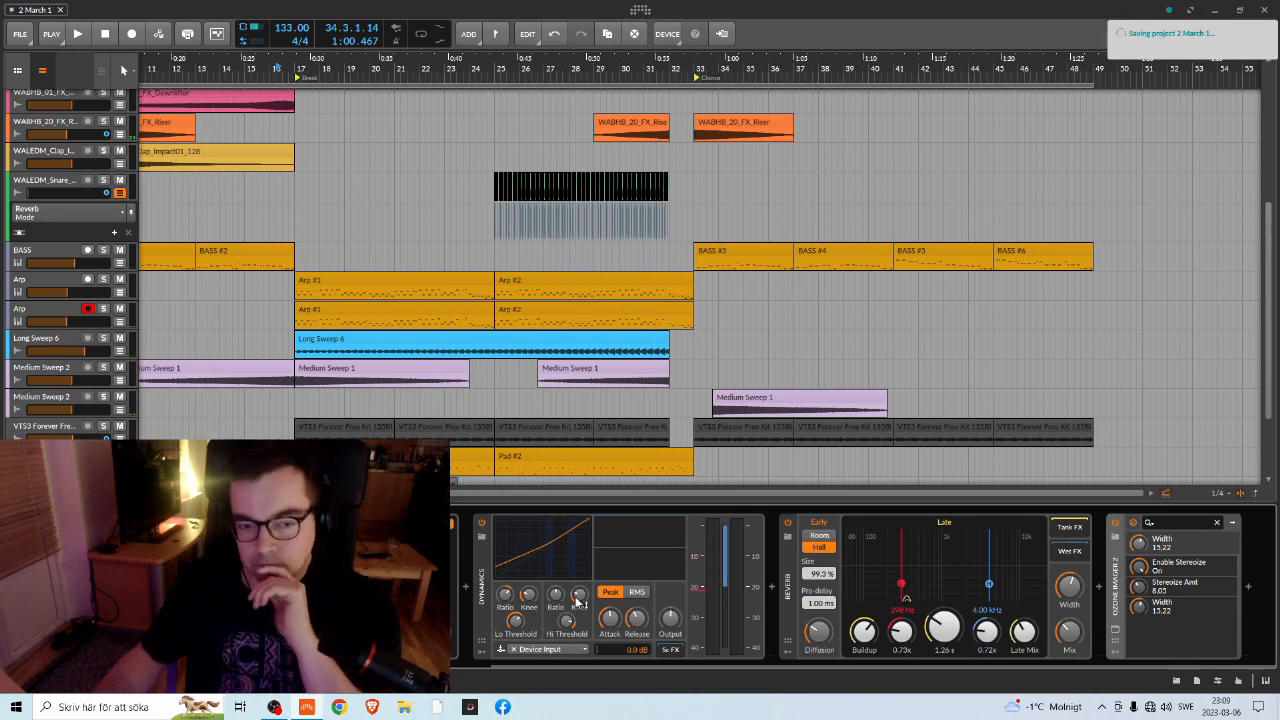
scroll(583, 367, "down", 3)
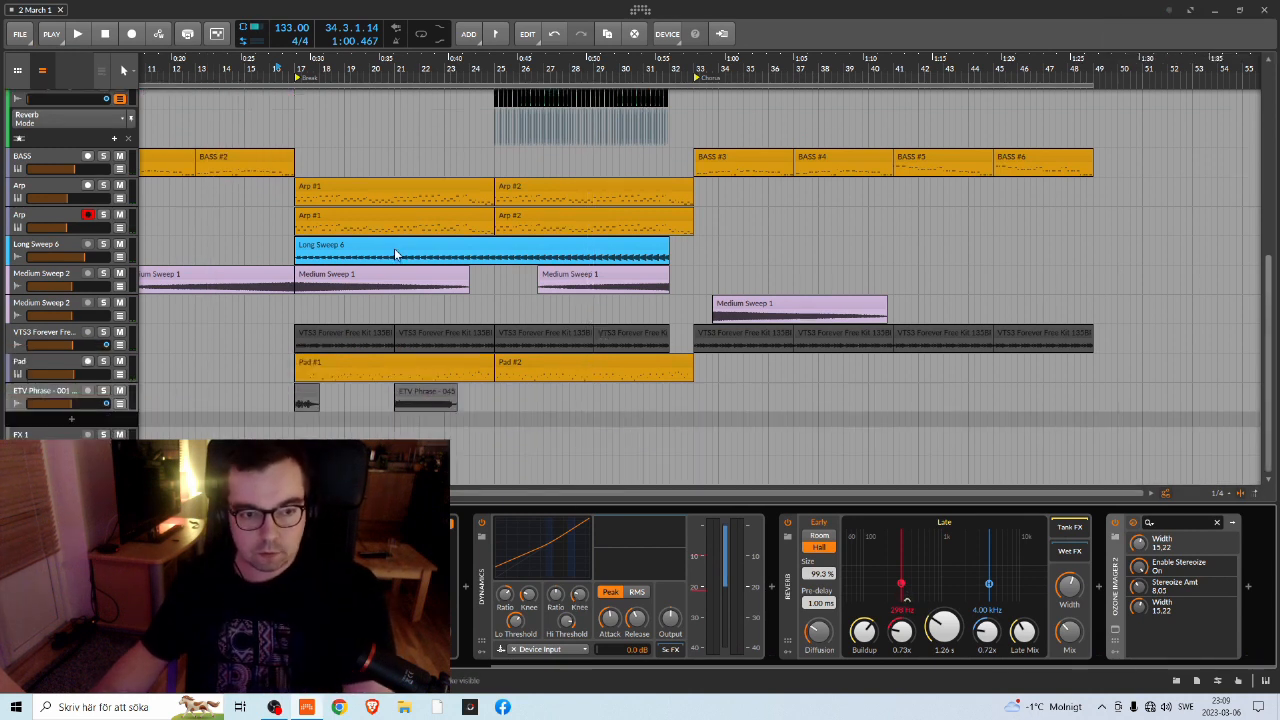
scroll(405, 312, "up", 6)
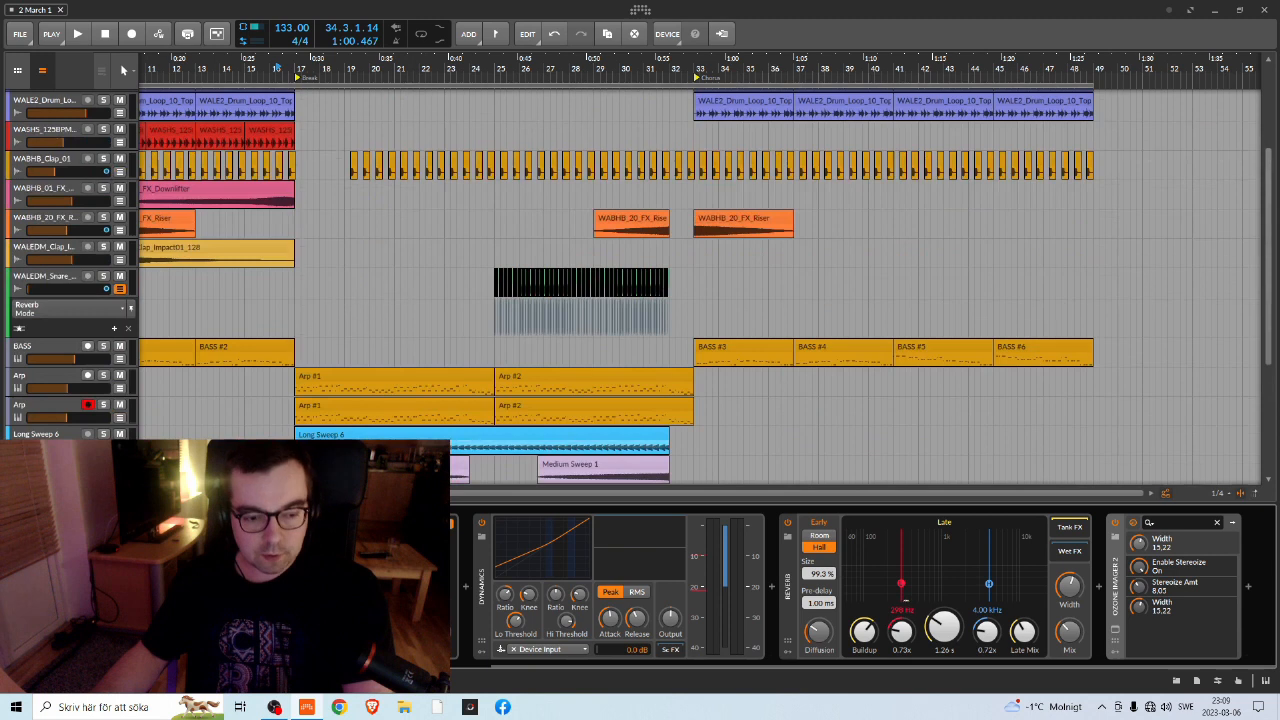
left_click(274, 707)
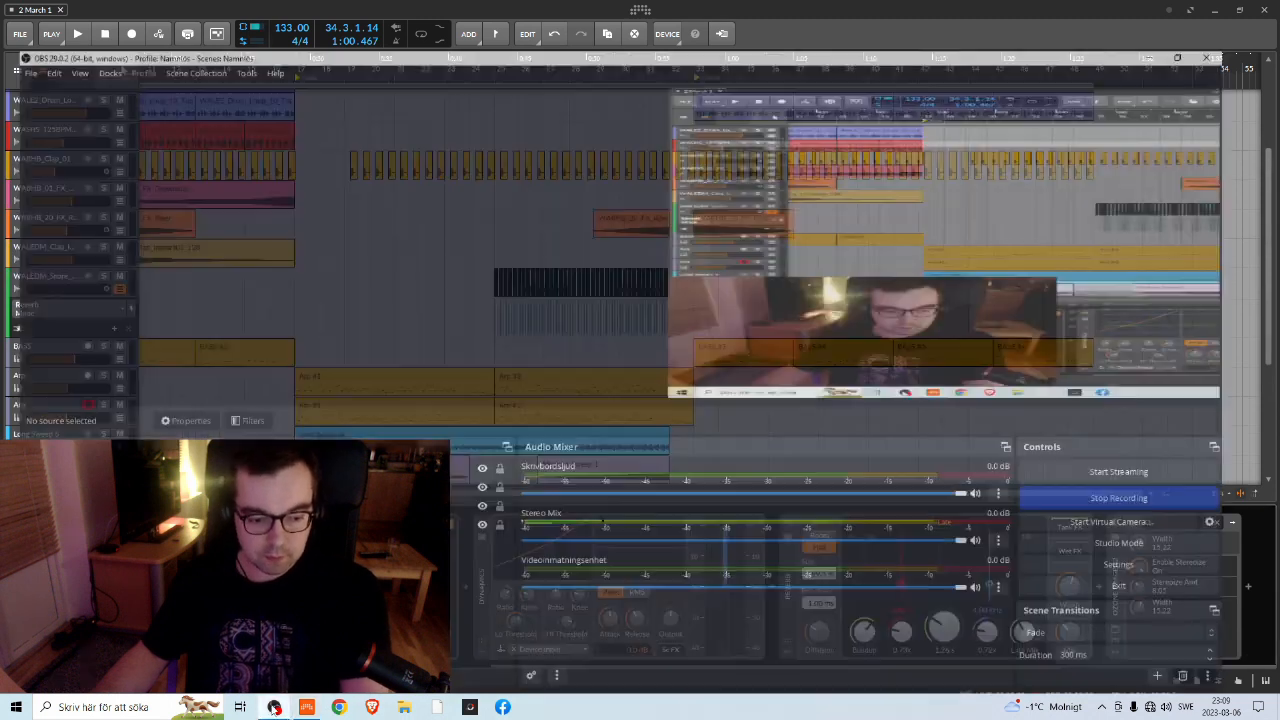
left_click(274, 707)
Play the break from bar 17 and briefly solo the second Arp track to check it
scroll(337, 92, "down", 6)
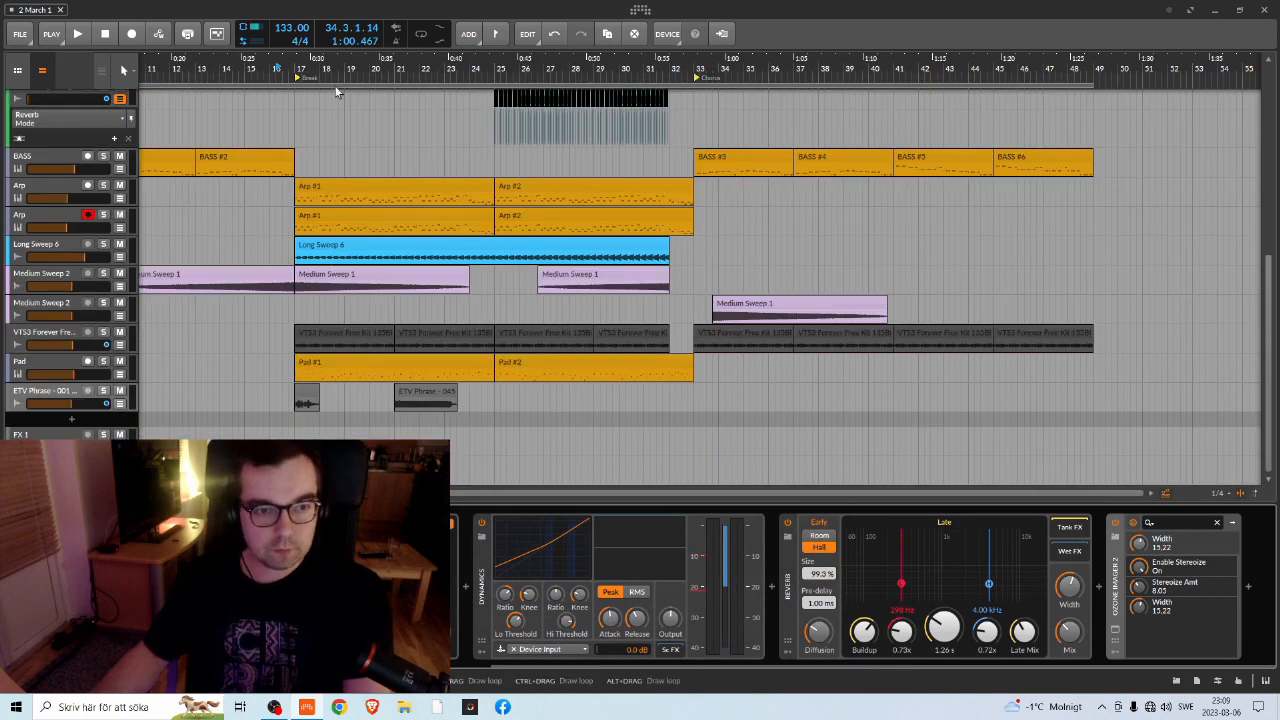
scroll(337, 92, "left", 3)
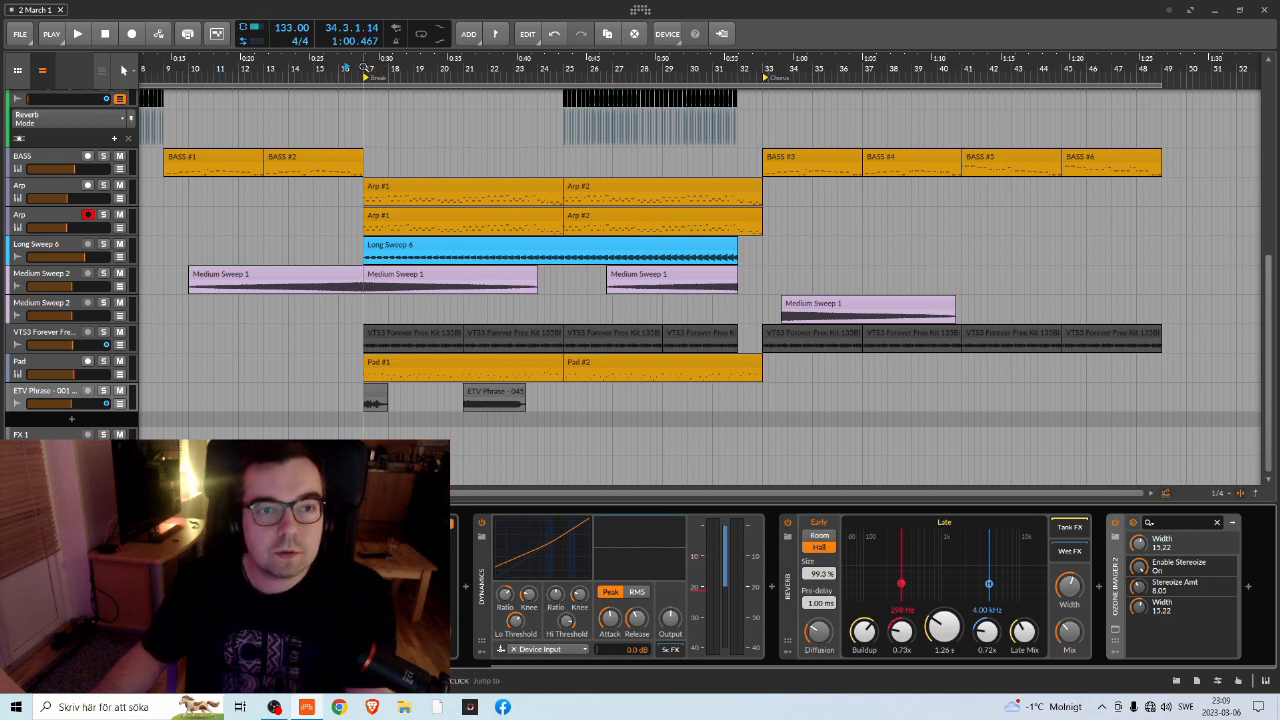
key("space")
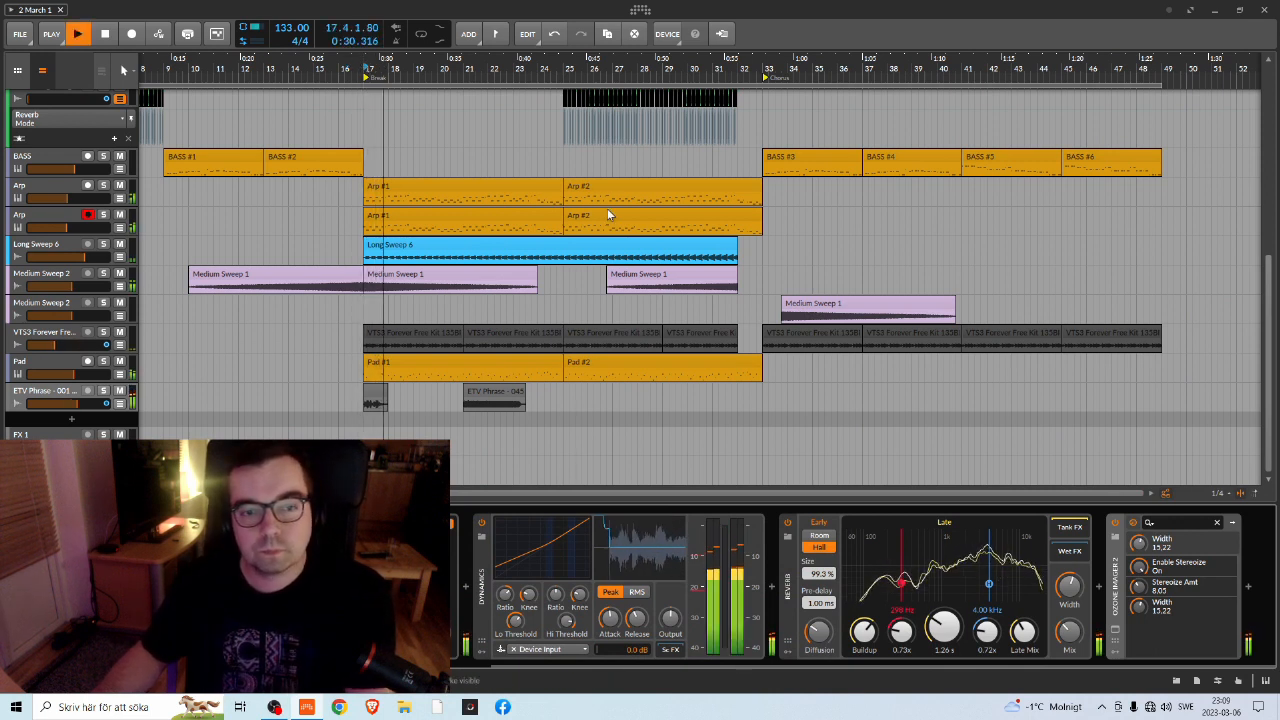
left_click(103, 216)
left_click(103, 216)
key("space")
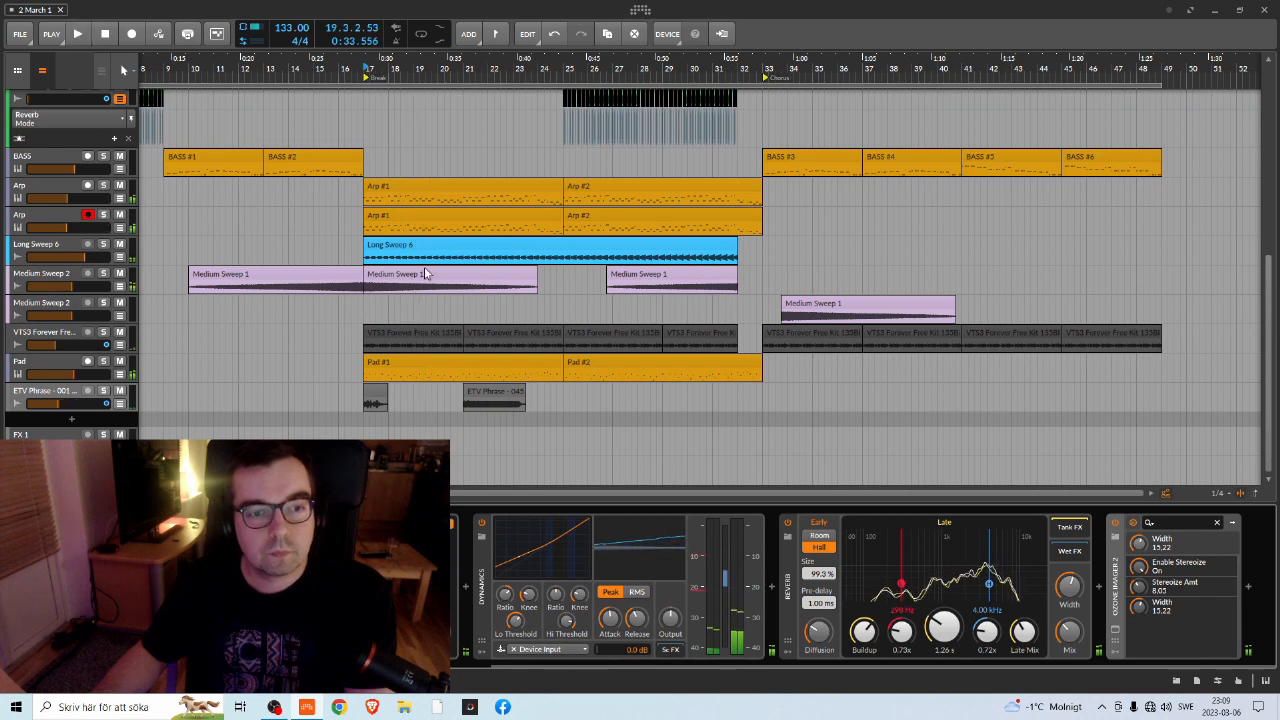
Duplicate the second Arp track with its clips below the ETV Phrase track and rename the copy "Arp 3"
left_click(84, 218)
left_click_drag(84, 220, 84, 421)
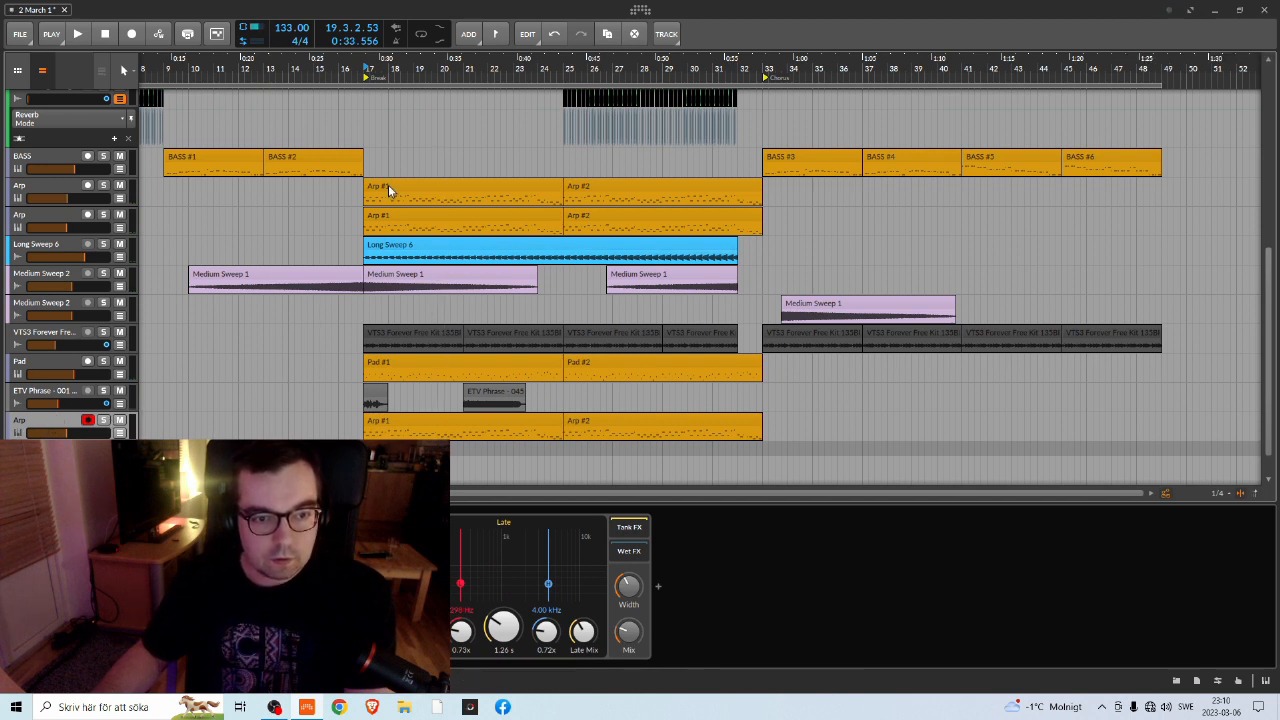
right_click(33, 424)
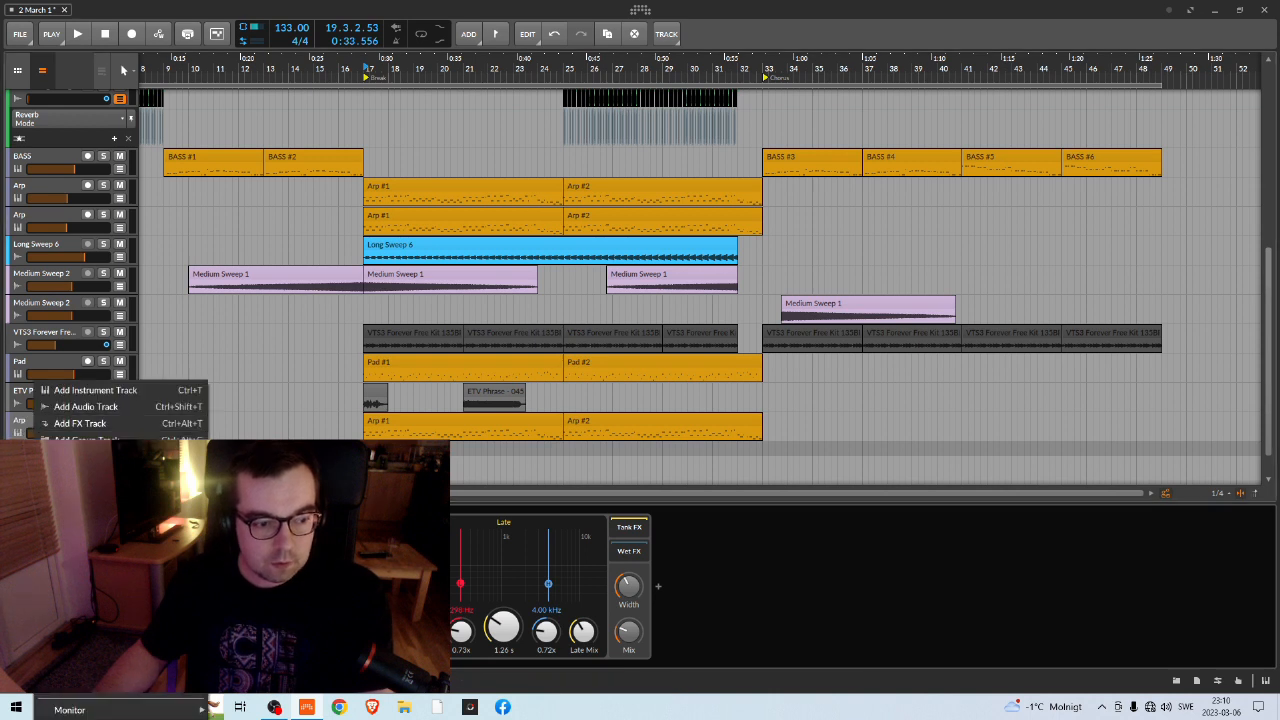
left_click(54, 545)
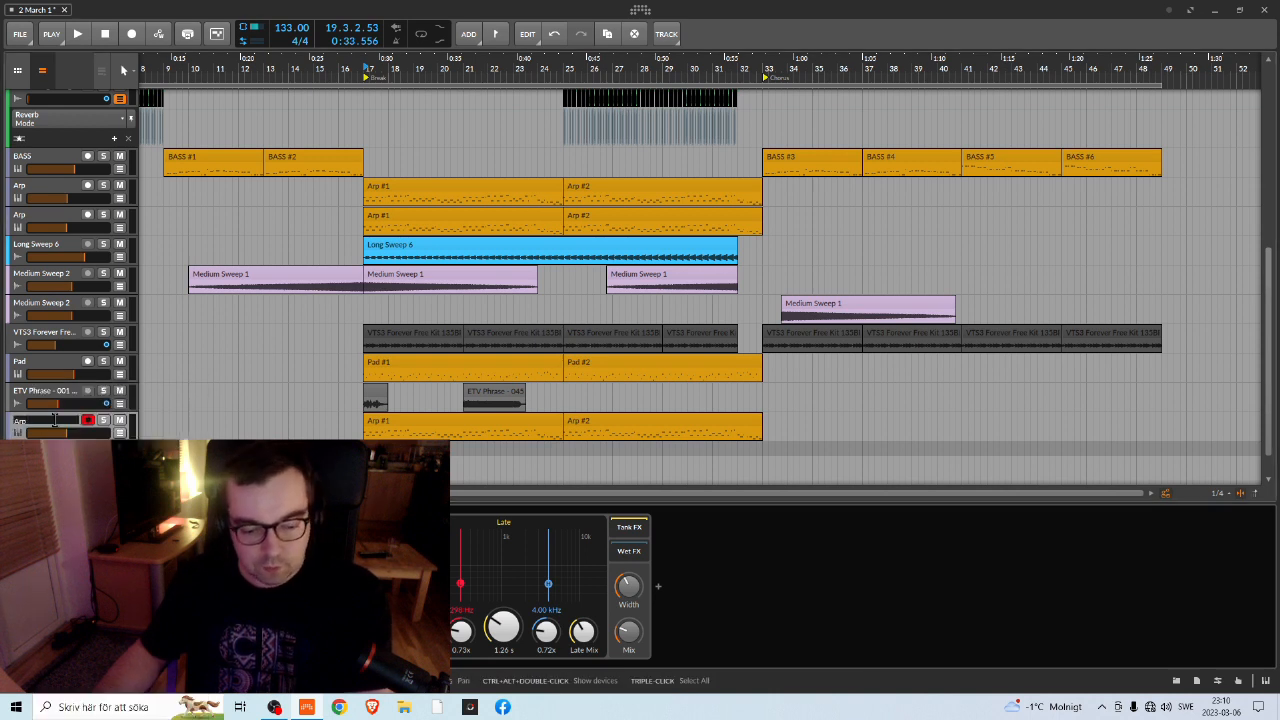
key("Return")
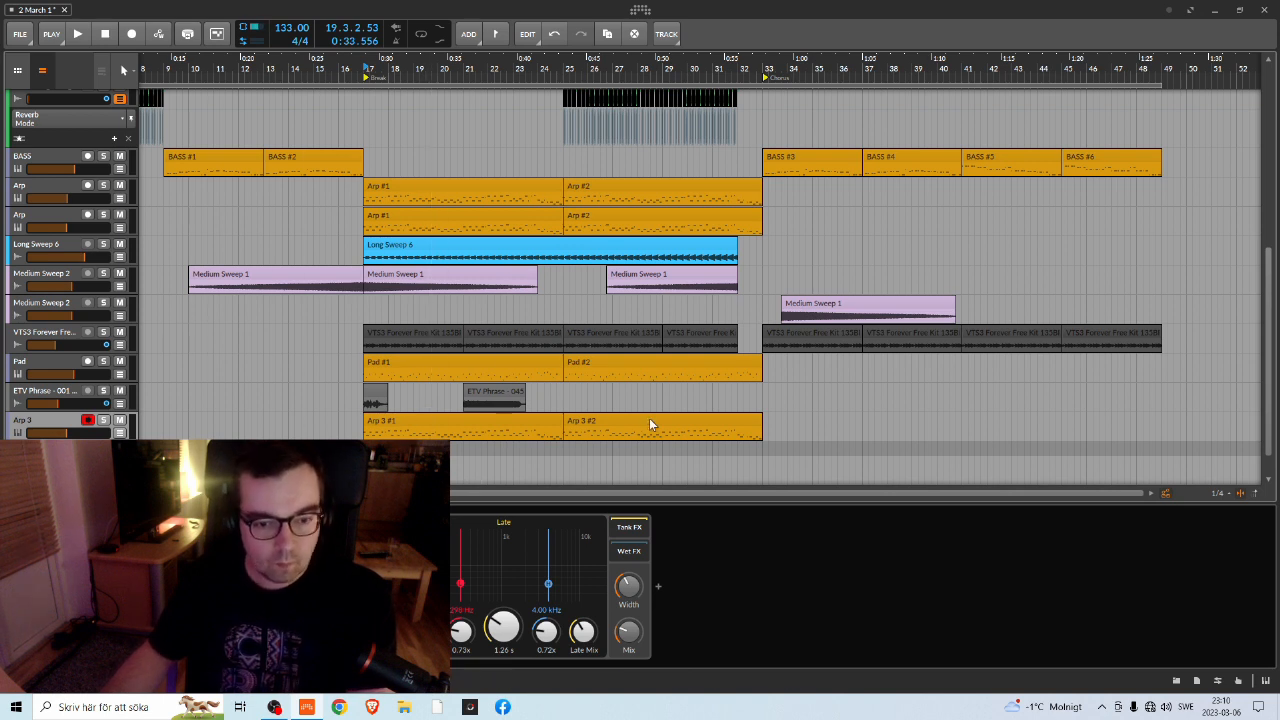
Delete the second Arp 3 clip at bar 25, and remove all notes from bar 3 onward in the first clip
left_click(690, 430)
key("Delete")
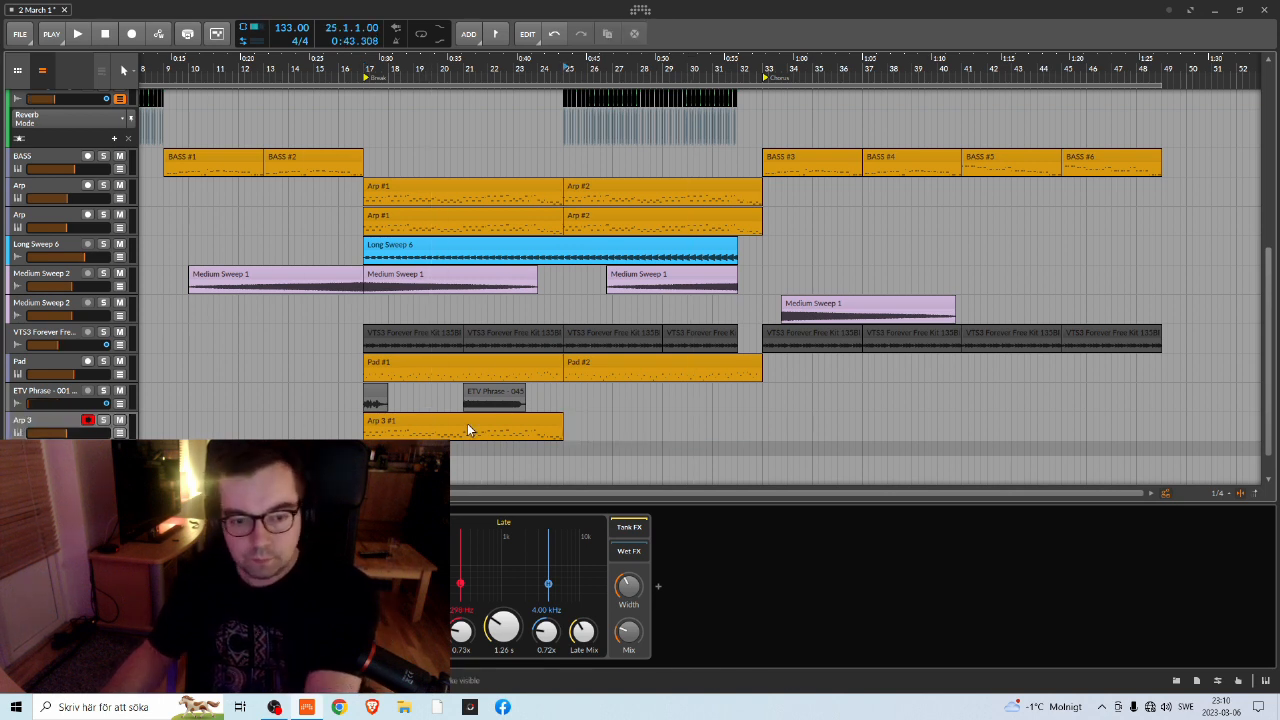
double_click(484, 420)
left_click(98, 681)
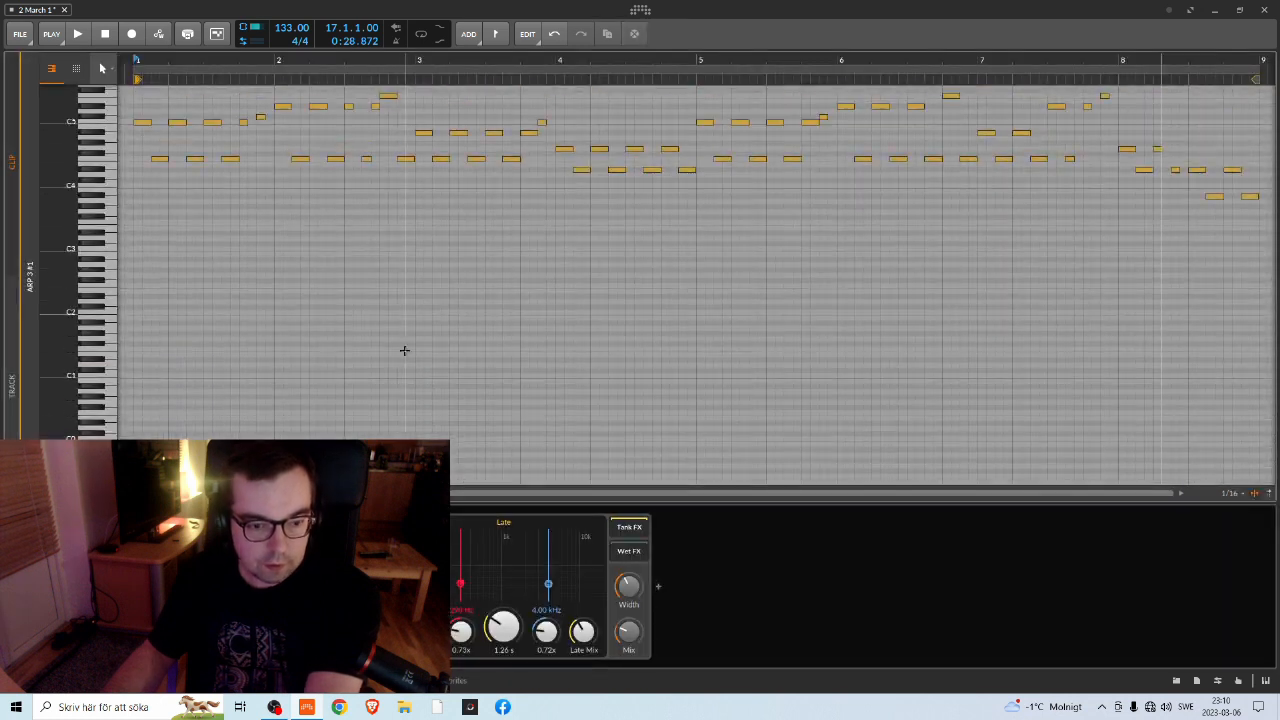
left_click_drag(417, 60, 364, 140)
scroll(394, 142, "up", 2)
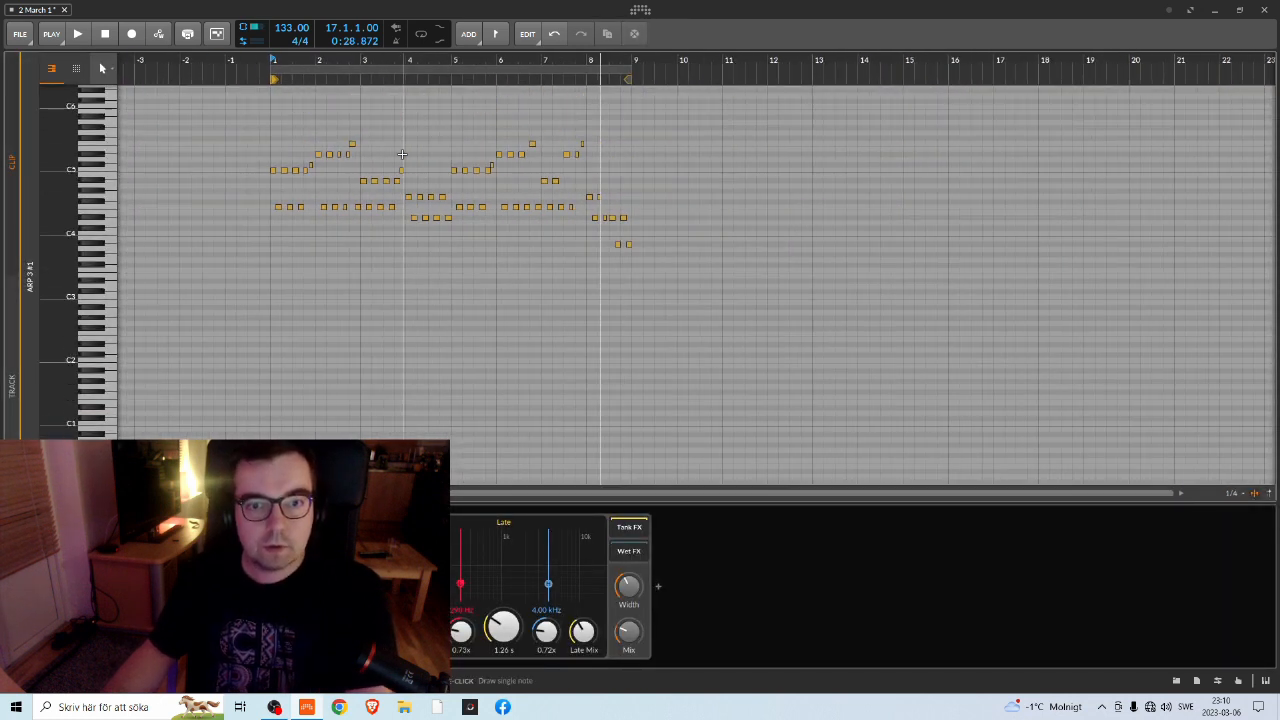
left_click_drag(349, 56, 376, 60)
left_click_drag(966, 146, 399, 350)
key("Delete")
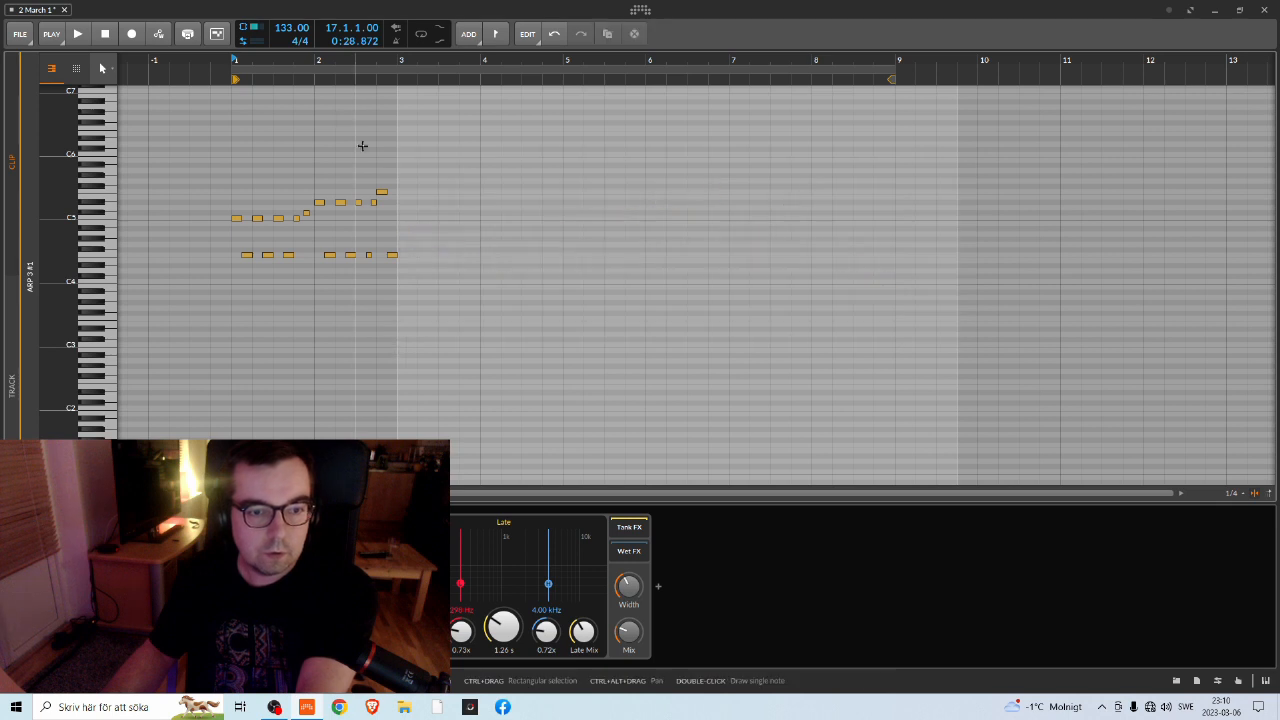
Audition the start of the shortened Arp 3 pattern and show its notes beneath the arrangement
left_click_drag(295, 64, 404, 82)
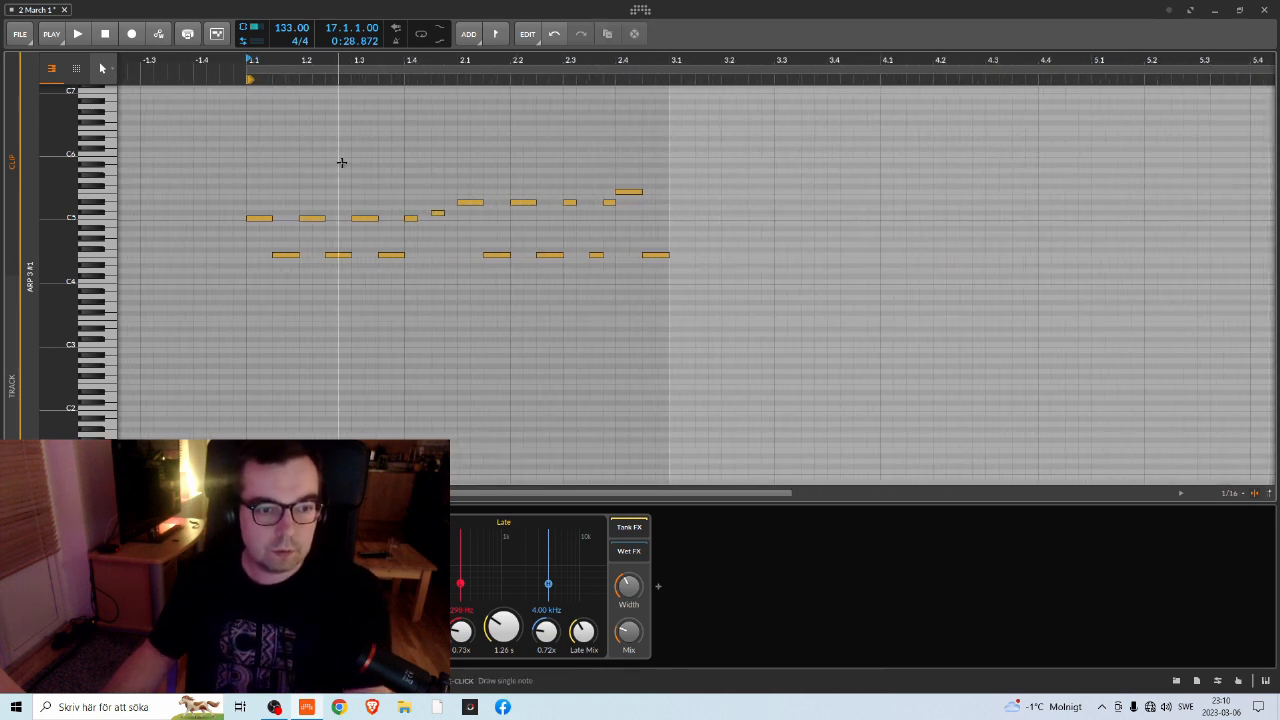
left_click(267, 221)
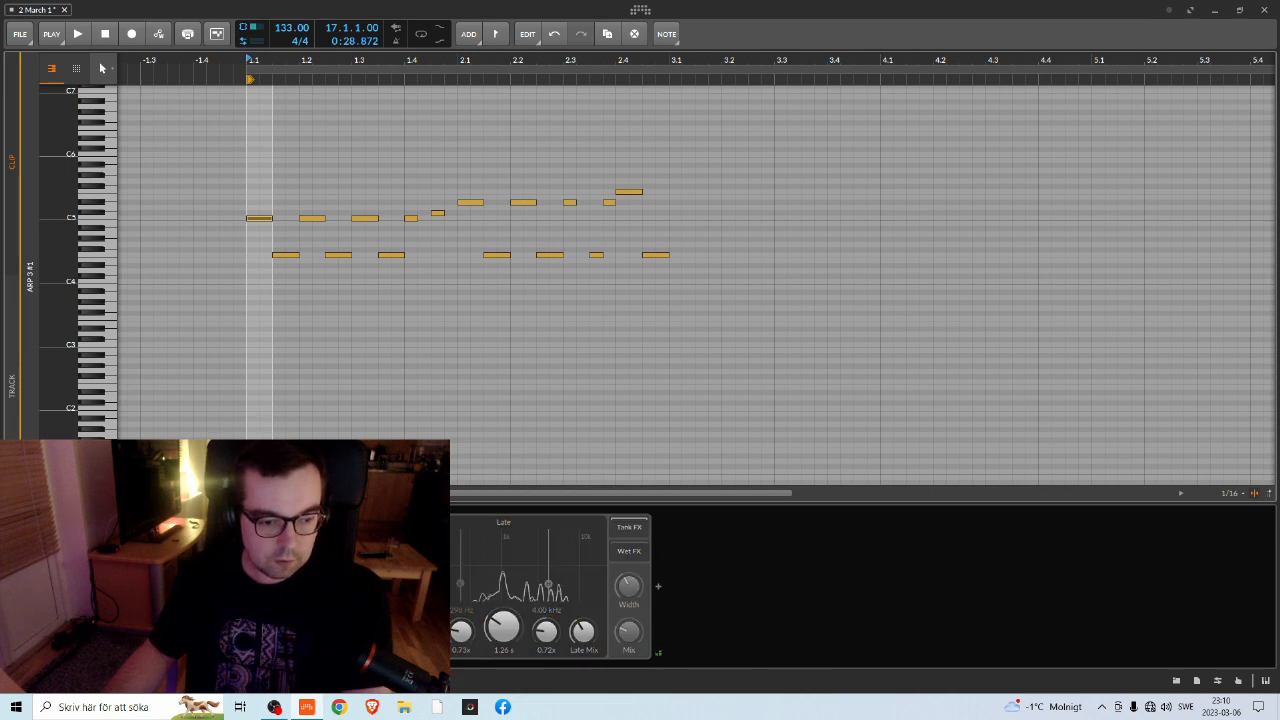
key("space")
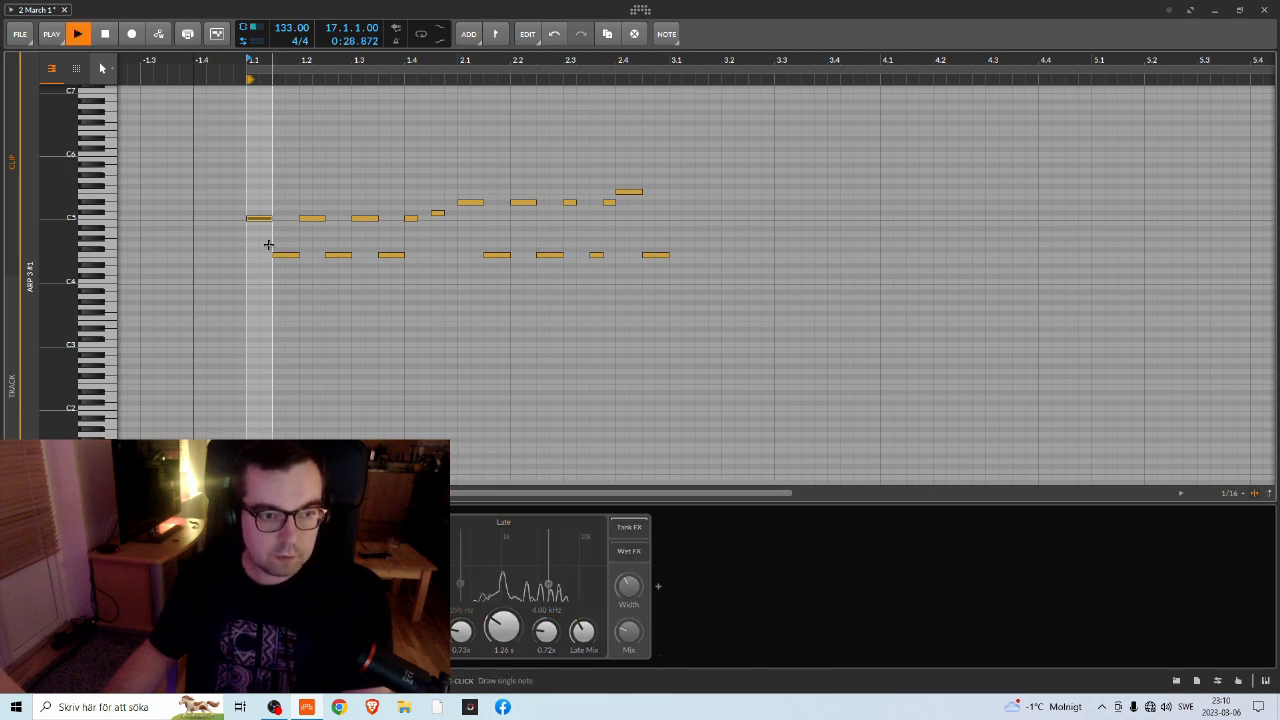
key("Tab")
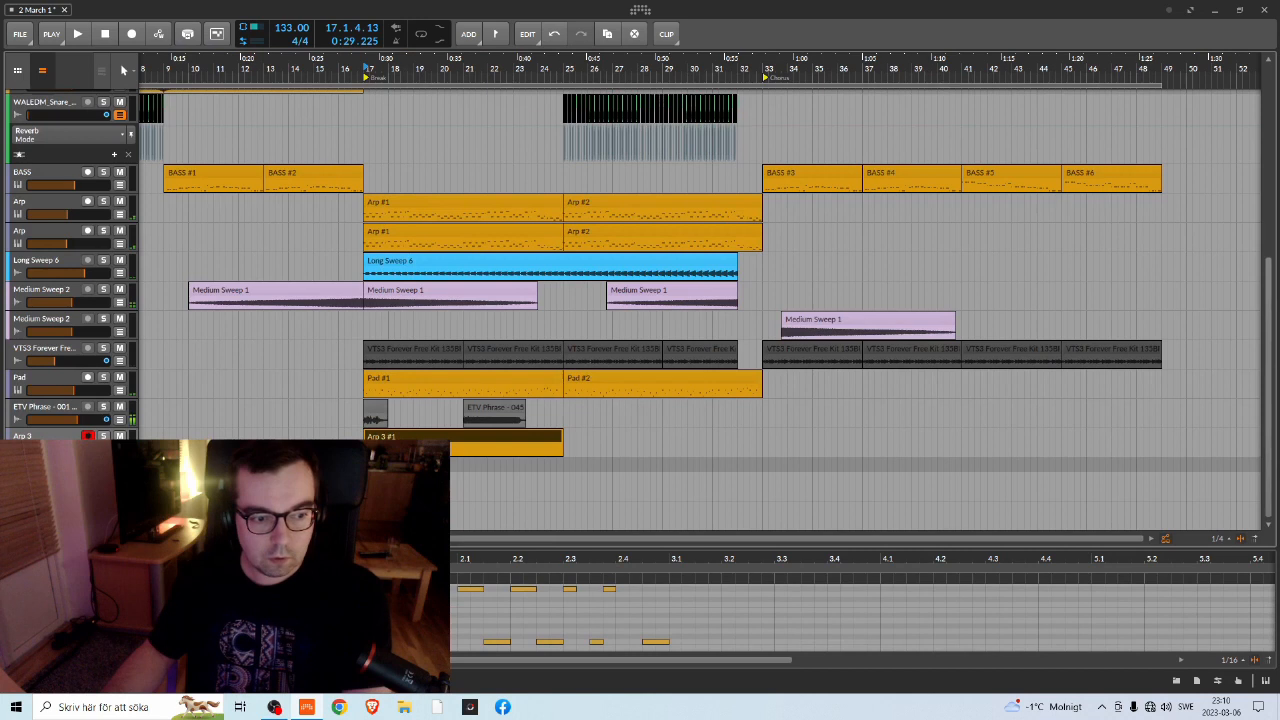
Audition the Arp 3 clip, and delete all of its notes except the opening C5 note
key("space")
key("space")
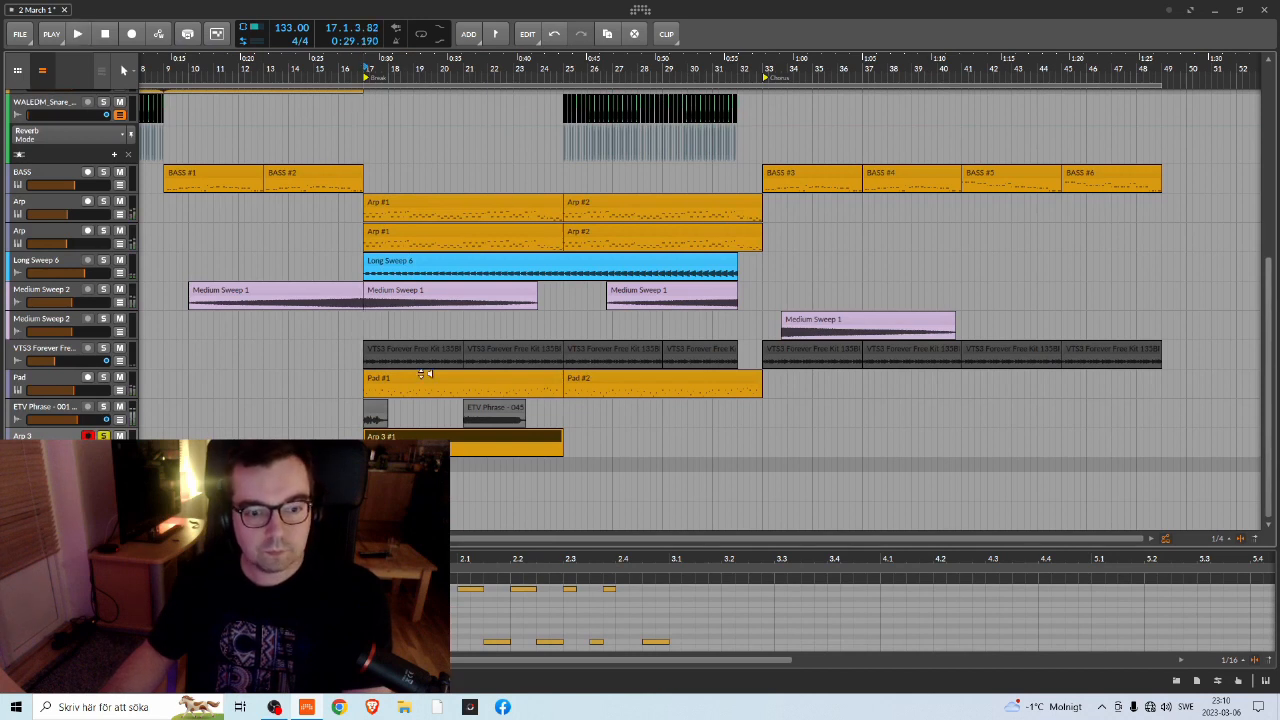
left_click(417, 436)
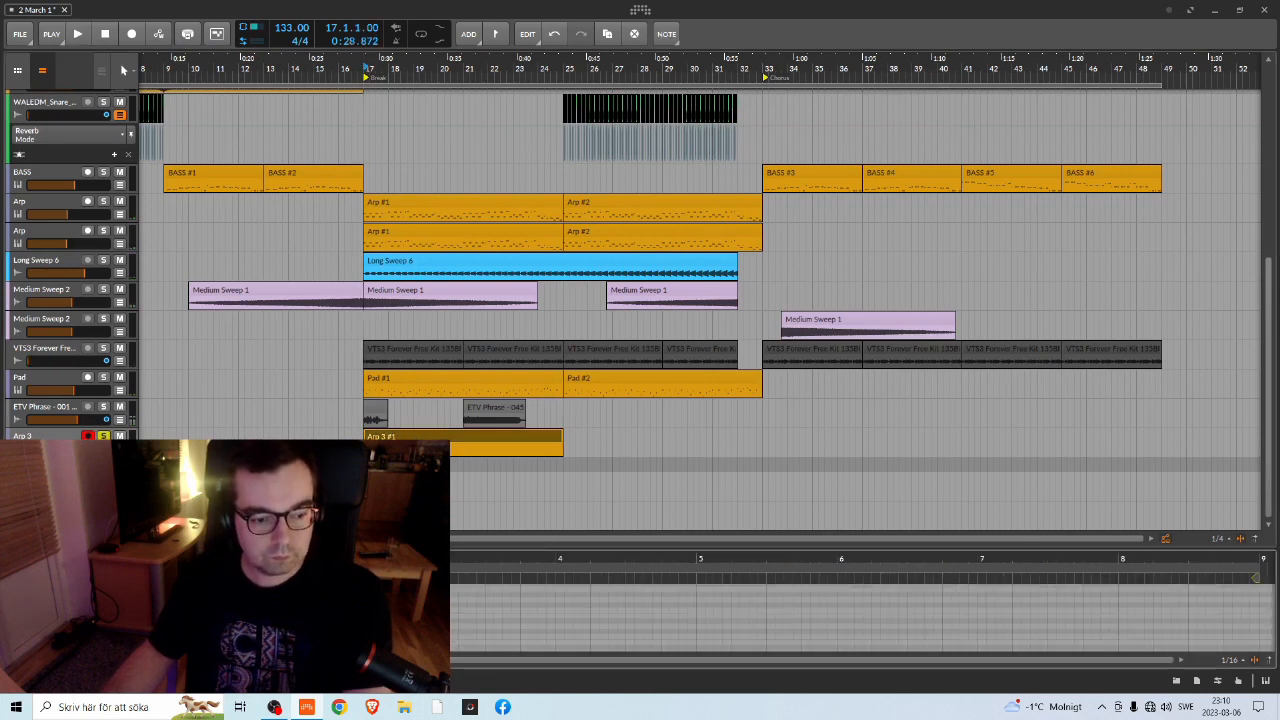
key("Tab")
scroll(191, 282, "up", 2)
left_click_drag(509, 124, 277, 314)
key("Delete")
left_click_drag(288, 140, 166, 277)
key("Delete")
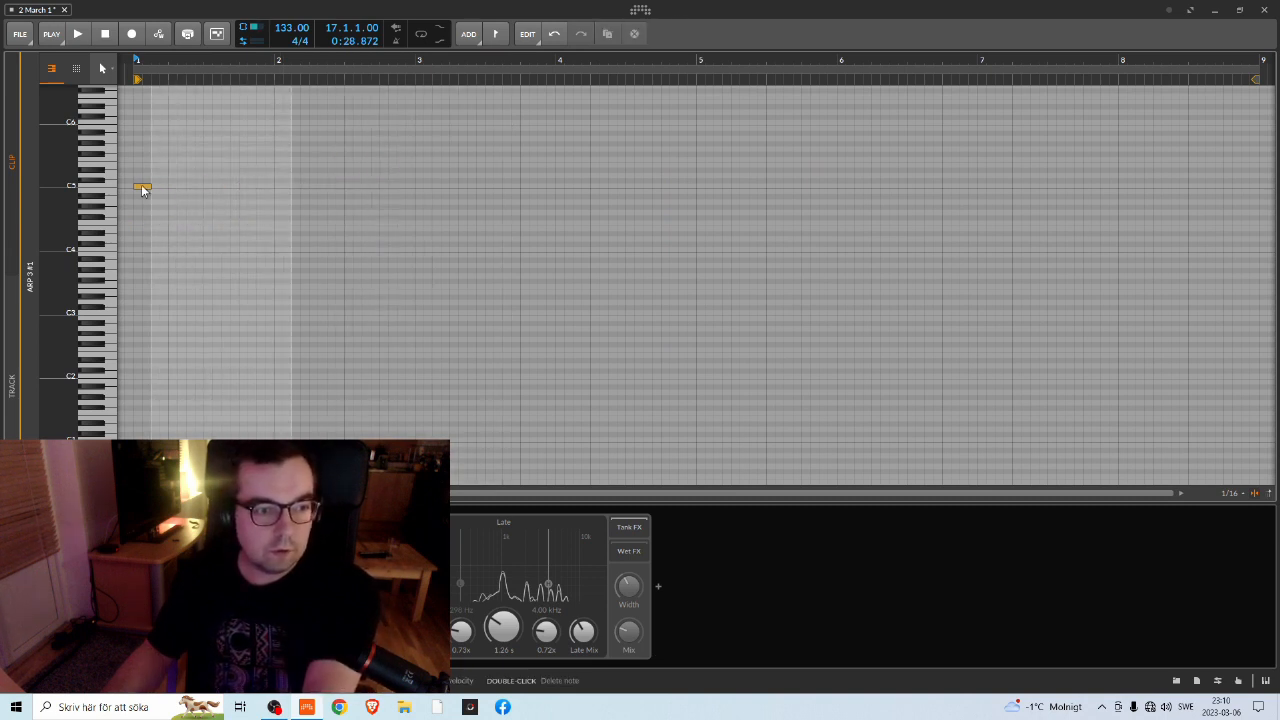
Play the break from bar 17 to hear the single Arp 3 note in the mix
left_click_drag(142, 60, 200, 135)
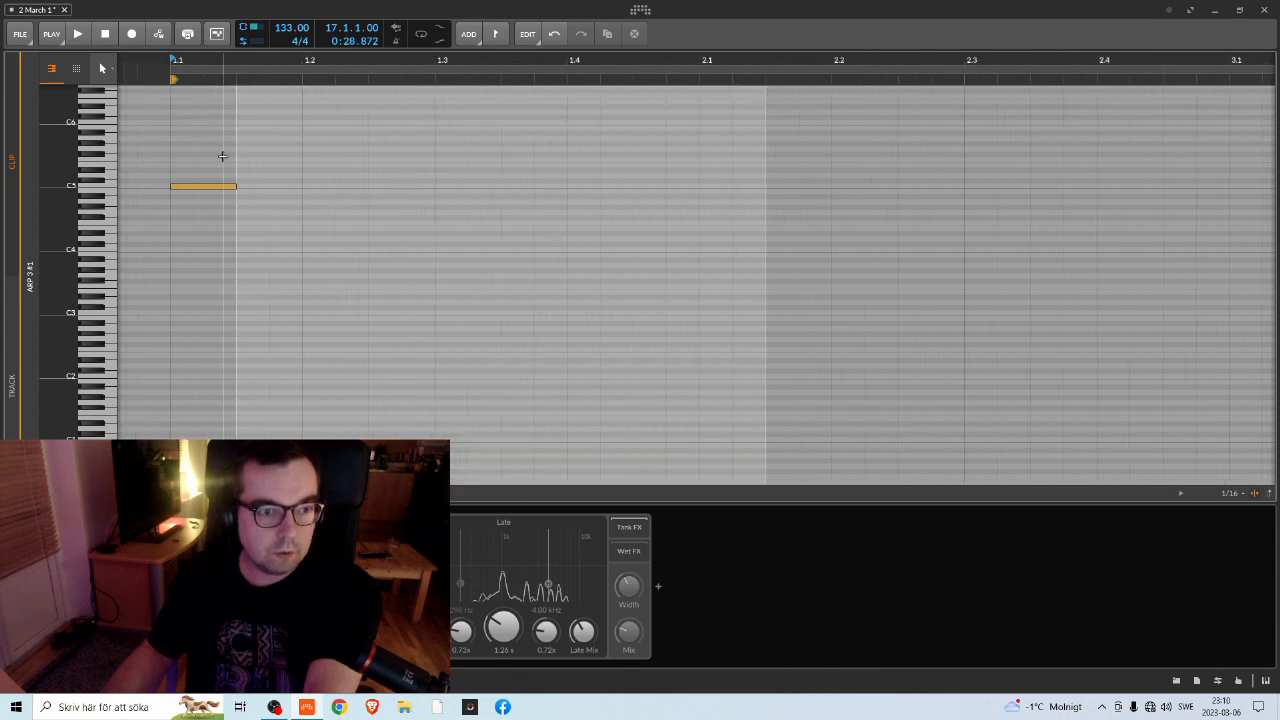
left_click(221, 187)
key("Tab")
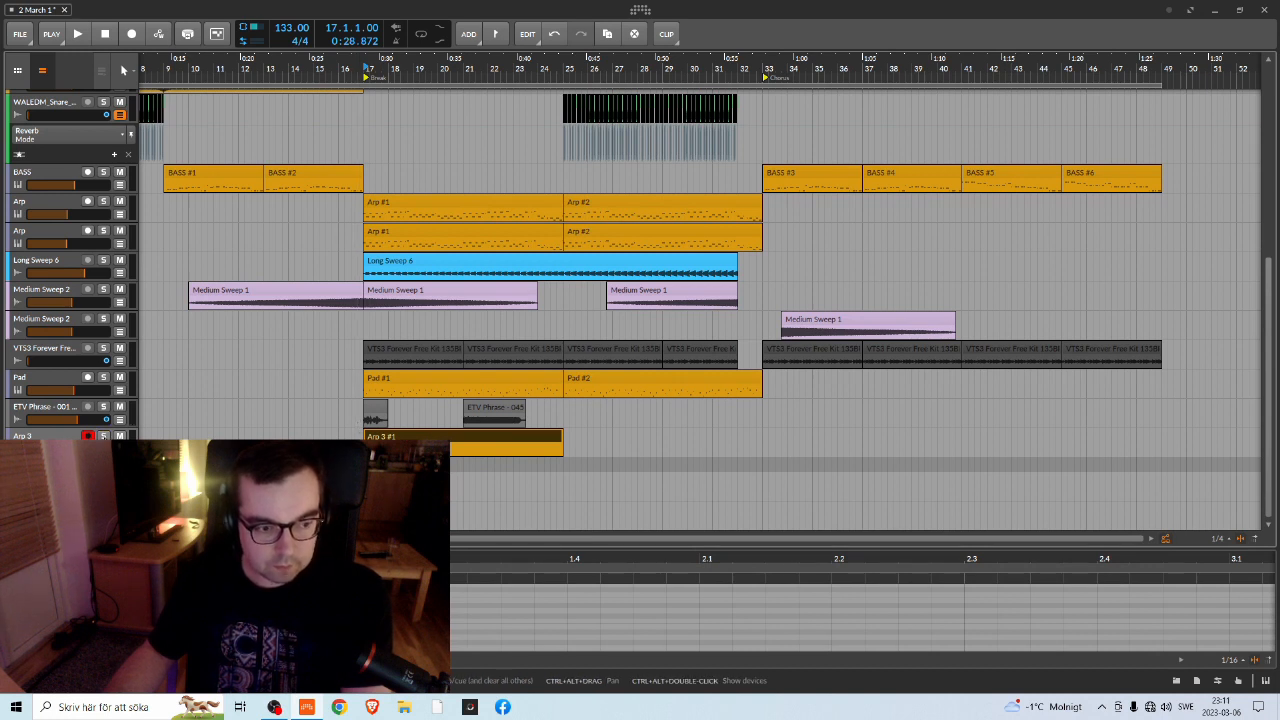
key("space")
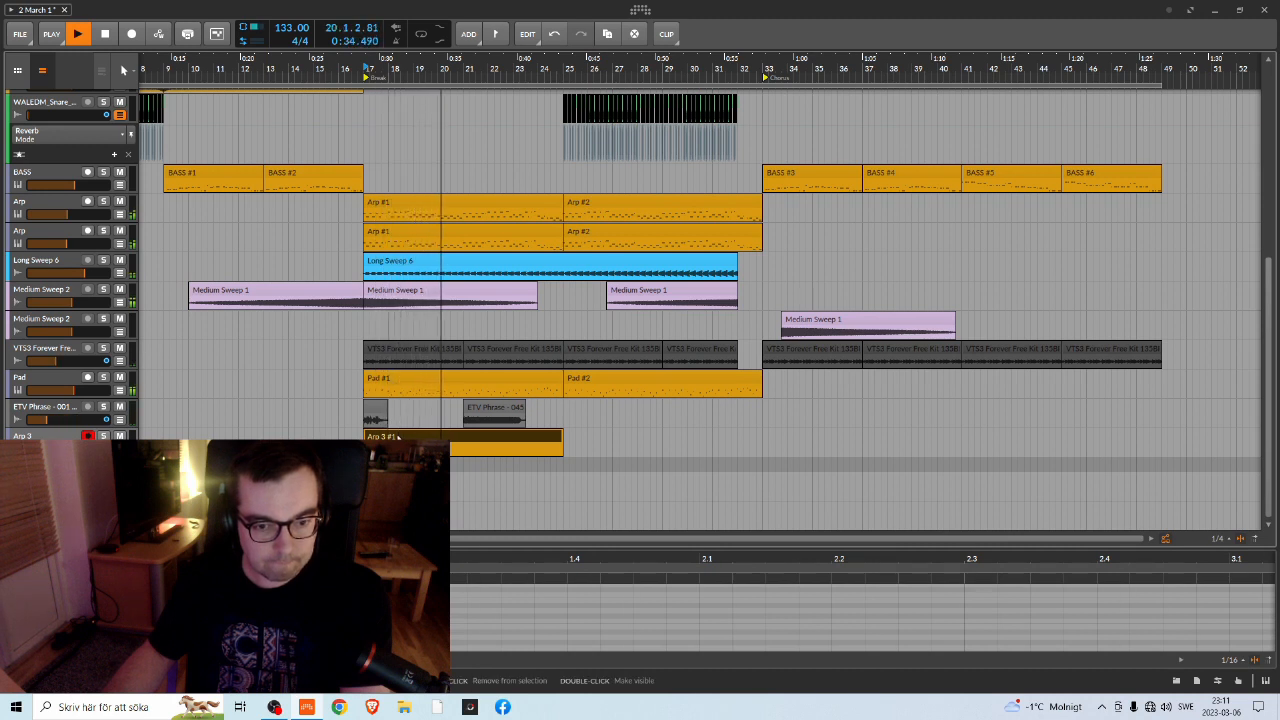
key("space")
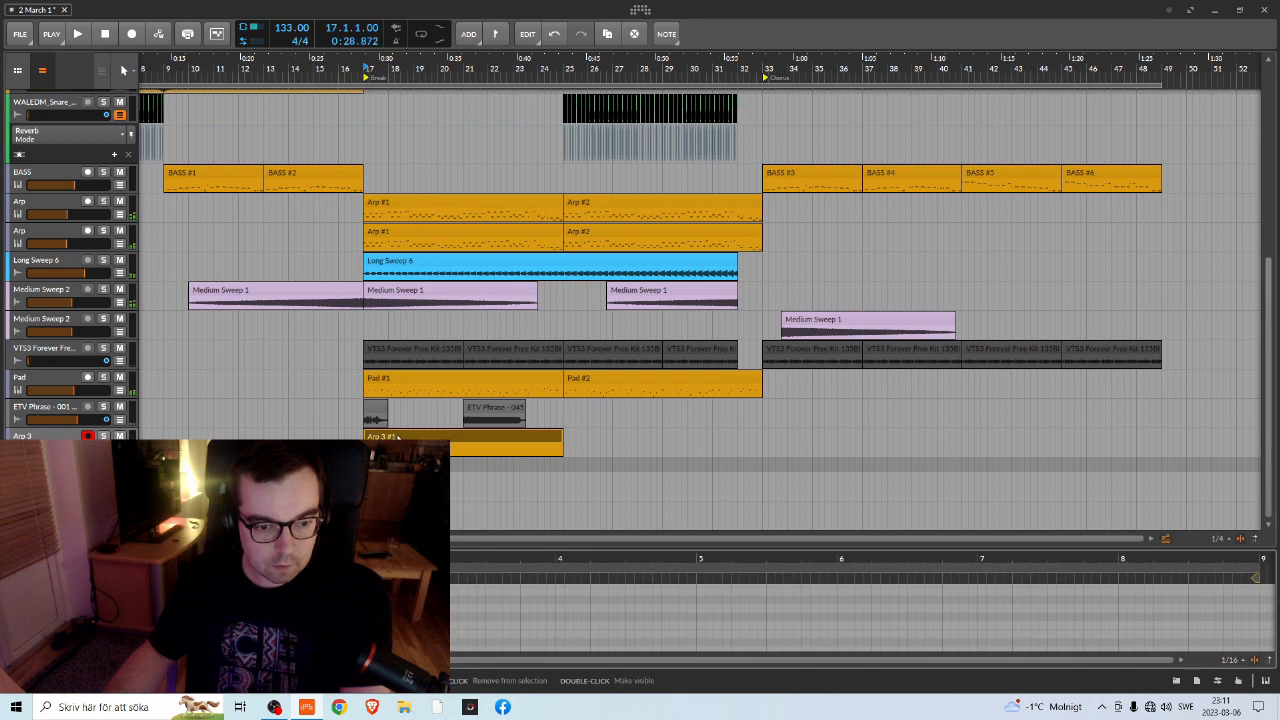
Reopen the Arp 3 clip's notes and raise the remaining note at beat 1.1 to F5
double_click(52, 437)
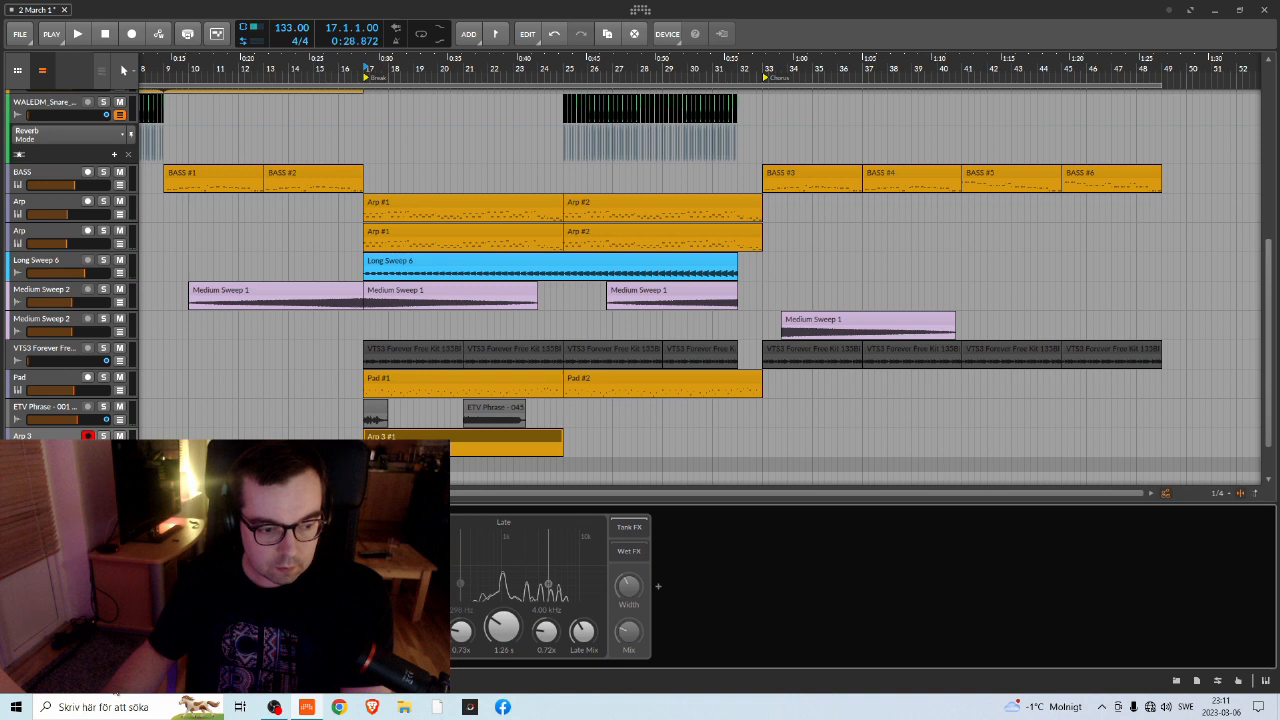
left_click(112, 683)
left_click_drag(150, 62, 253, 92)
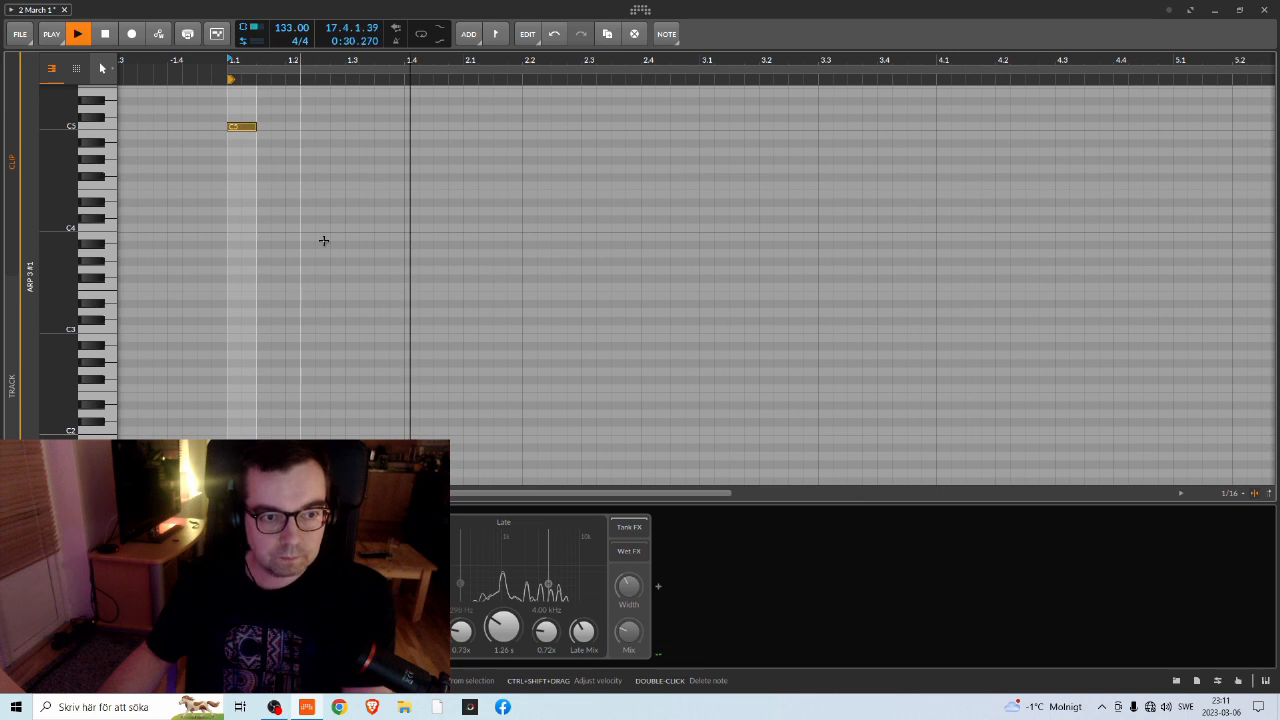
scroll(258, 173, "up", 3)
key("space")
left_click_drag(243, 323, 248, 260)
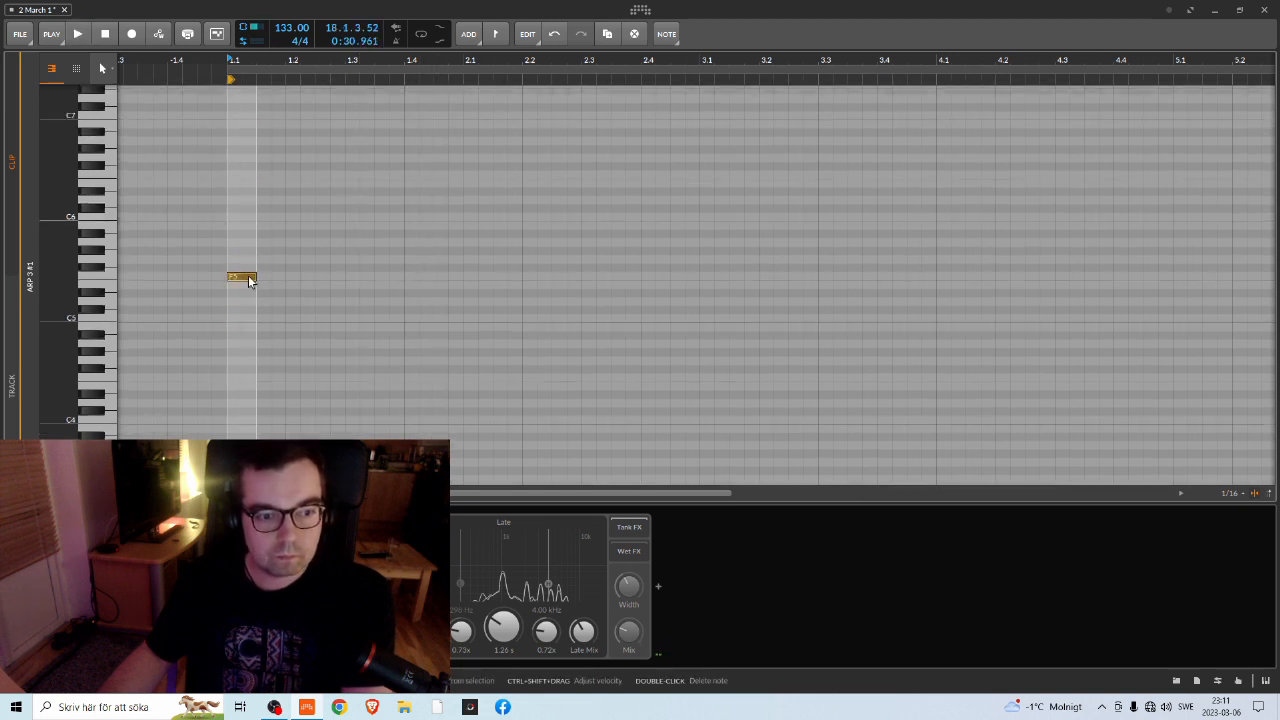
Copy the F5 note into three consecutive following notes at G#5, A#4 and G4, and audition the pattern
left_click_drag(251, 281, 278, 261)
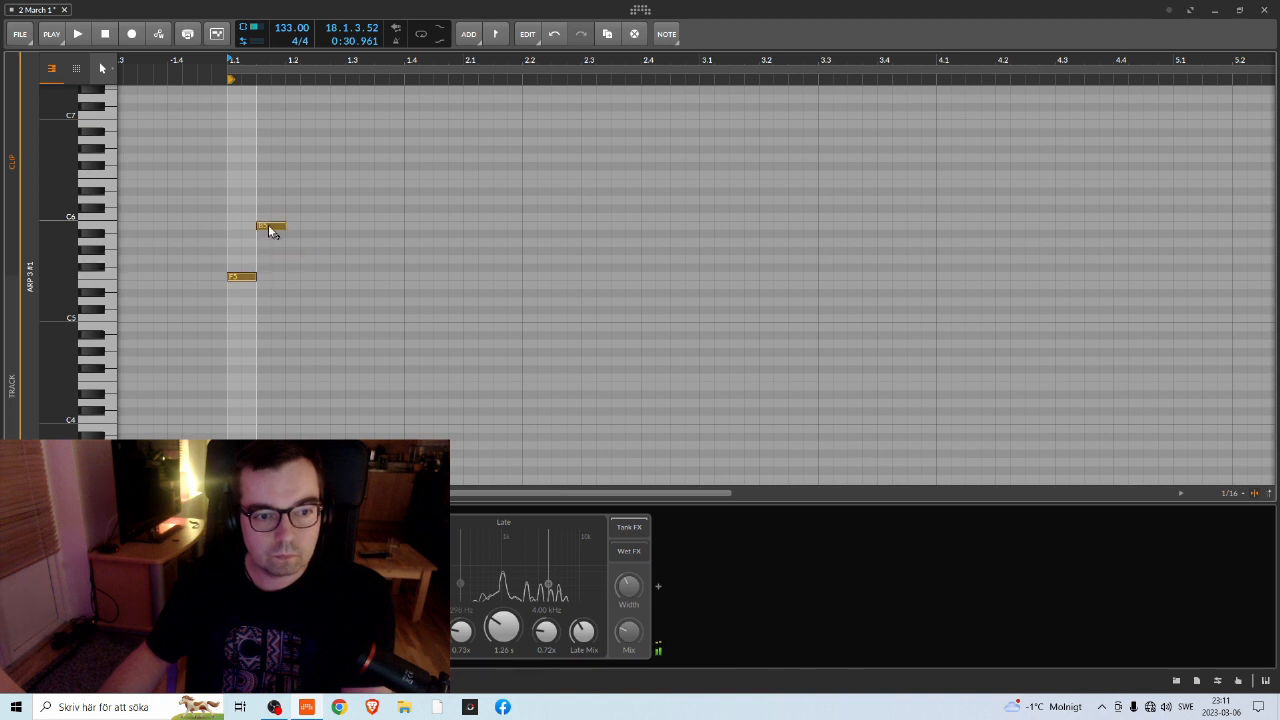
left_click(265, 254)
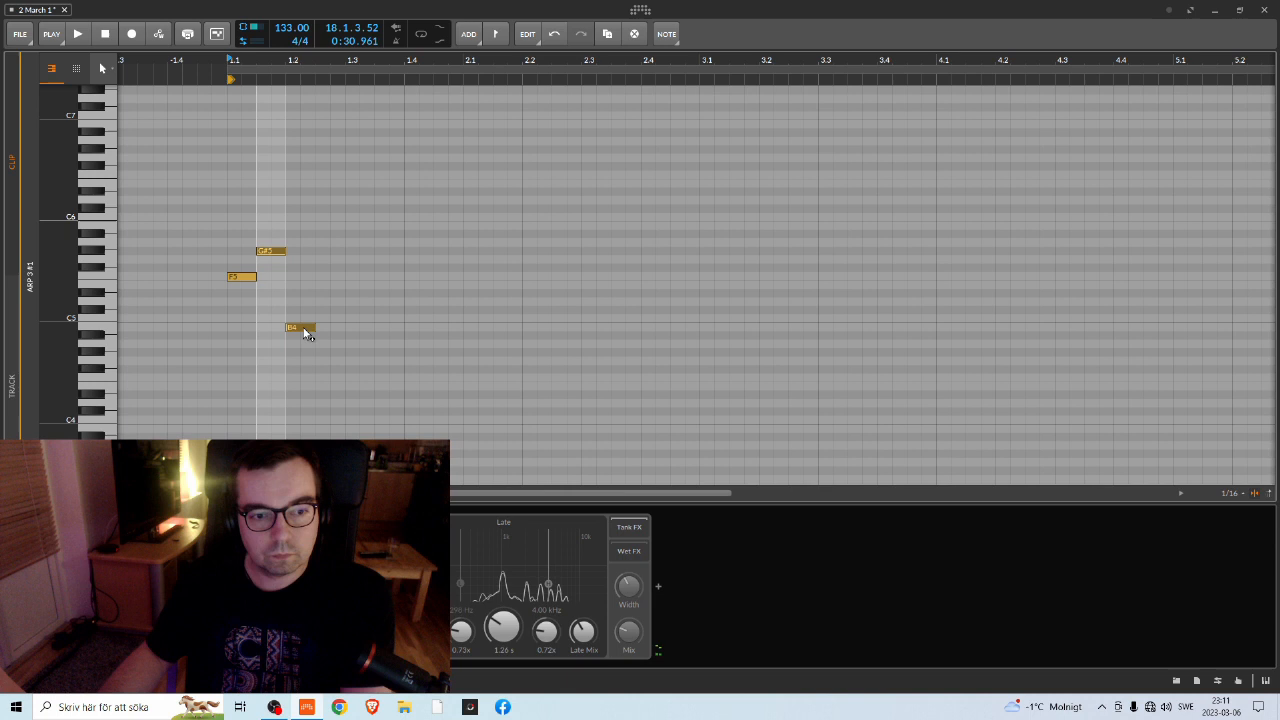
left_click_drag(305, 341, 328, 343)
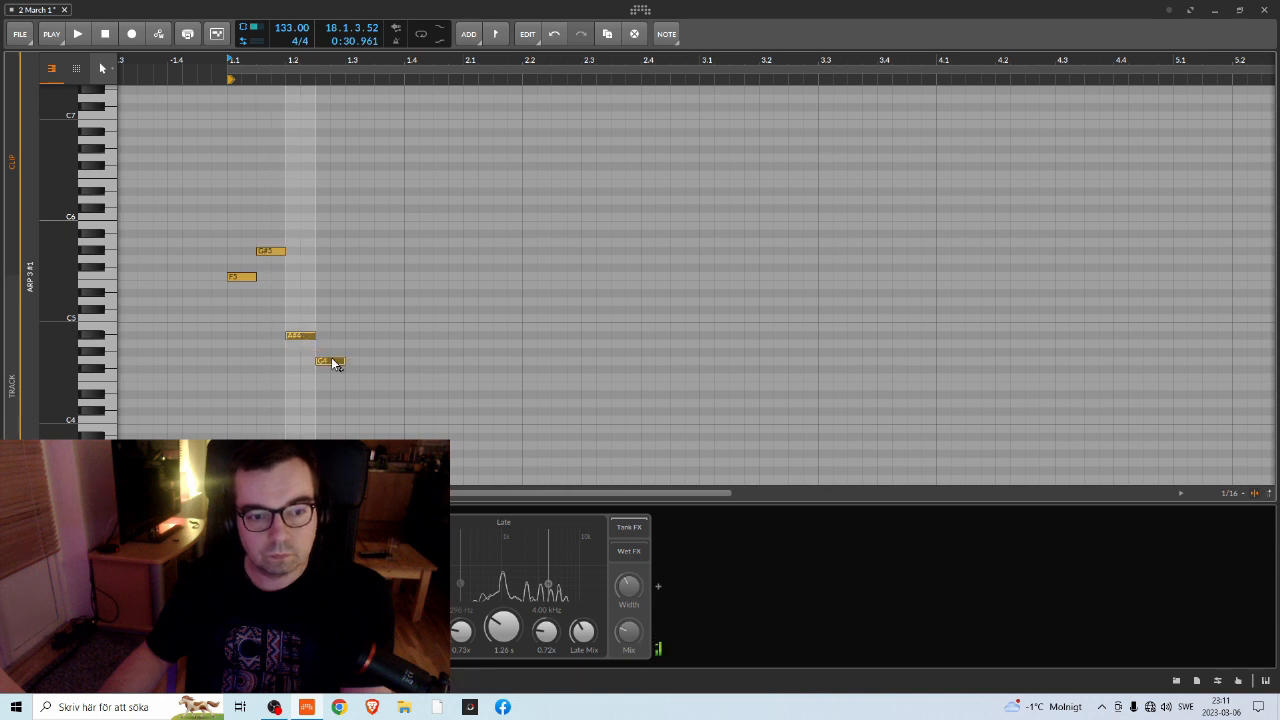
left_click(333, 364)
key("space")
key("space")
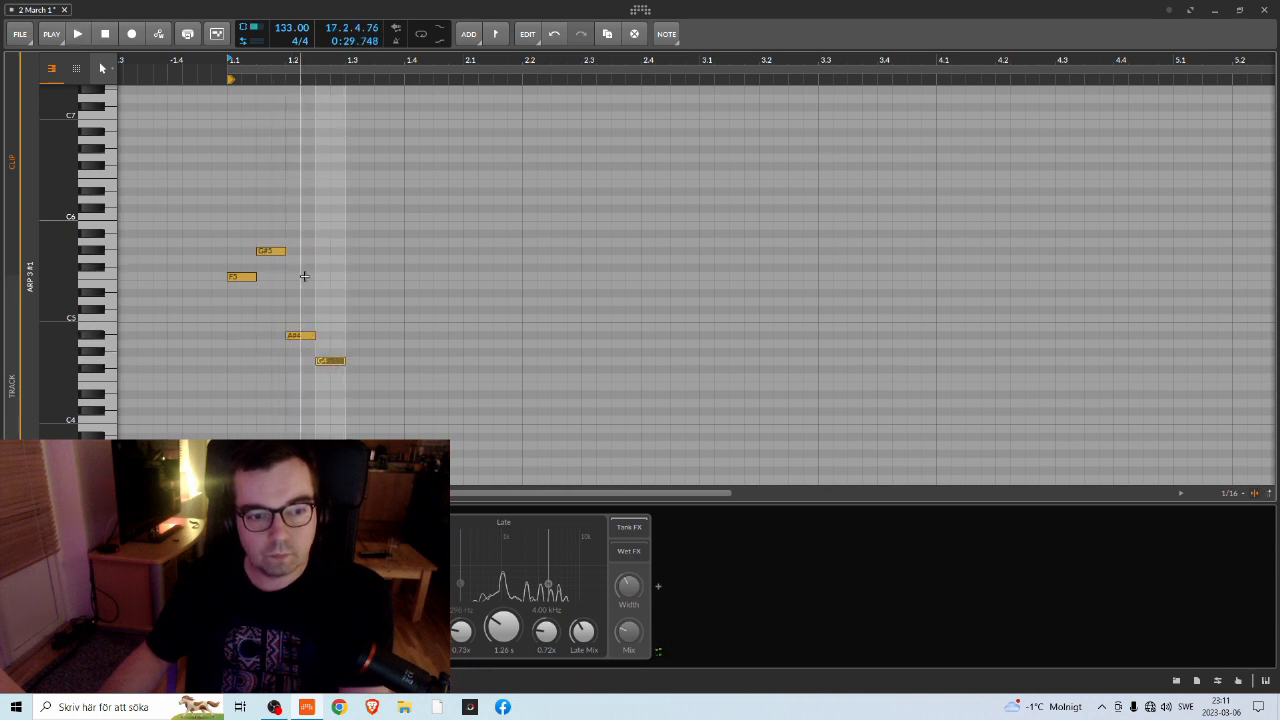
Lower the Arp 3 track's volume slightly and play the start of the break in the arrangement
key("alt+1")
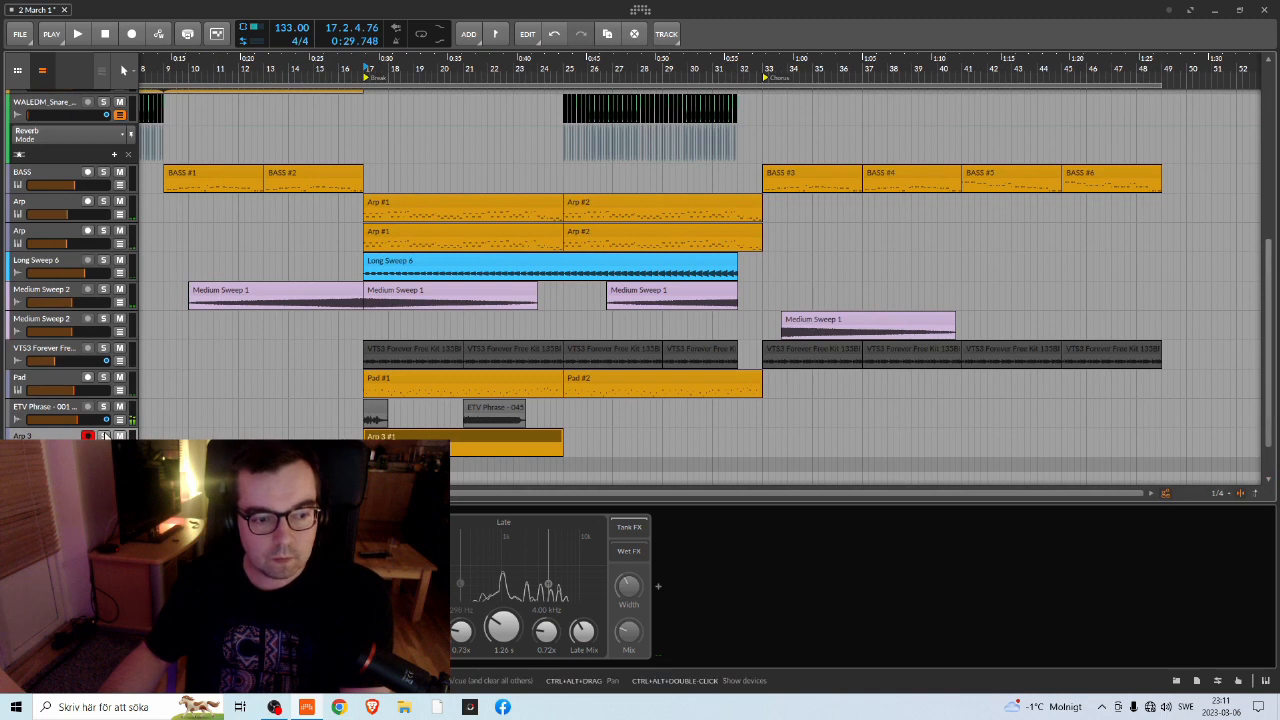
left_click_drag(66, 449, 62, 449)
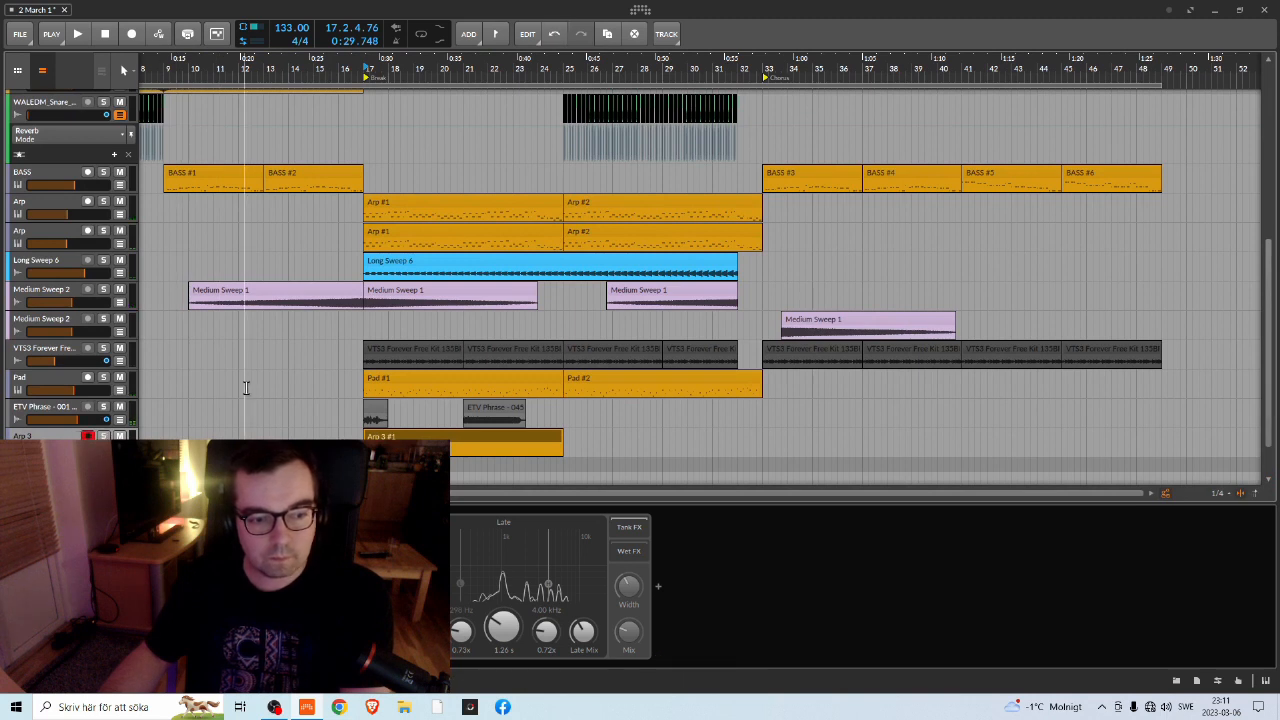
key("space")
key("space")
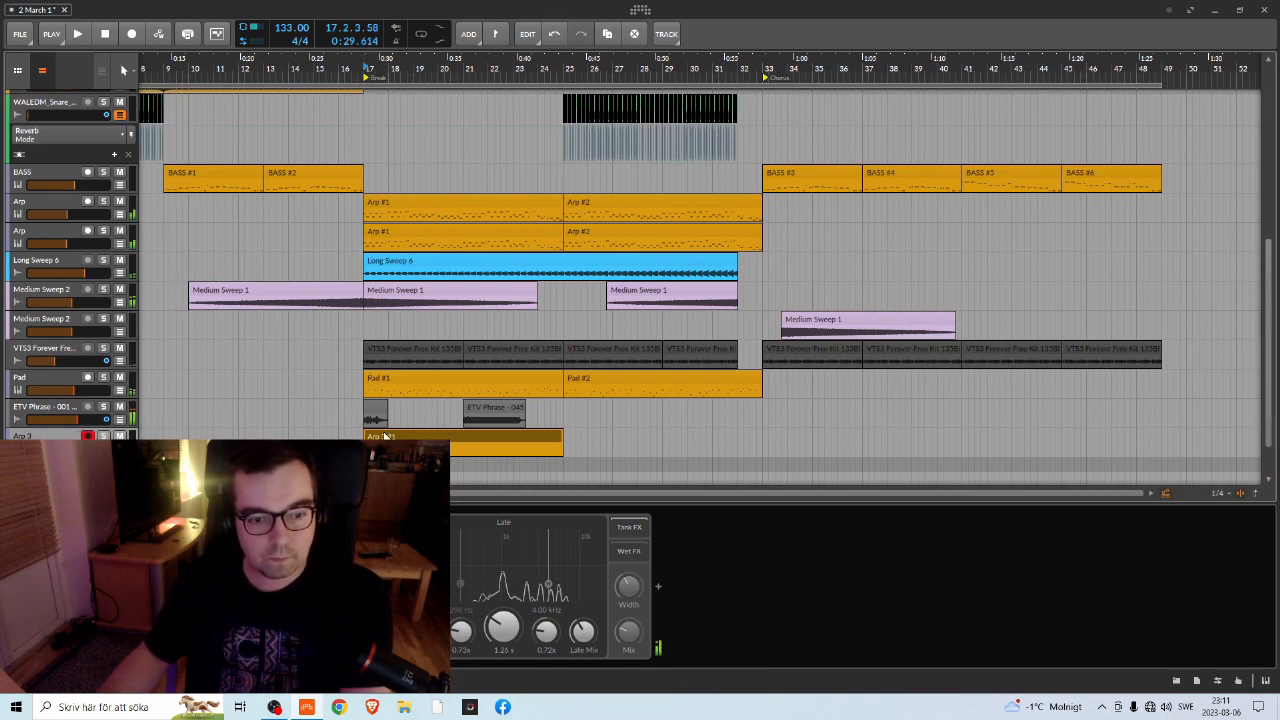
Show the Arp 3 clip's notes in an enlarged editor and delete the A#4 and G4 notes
key("e")
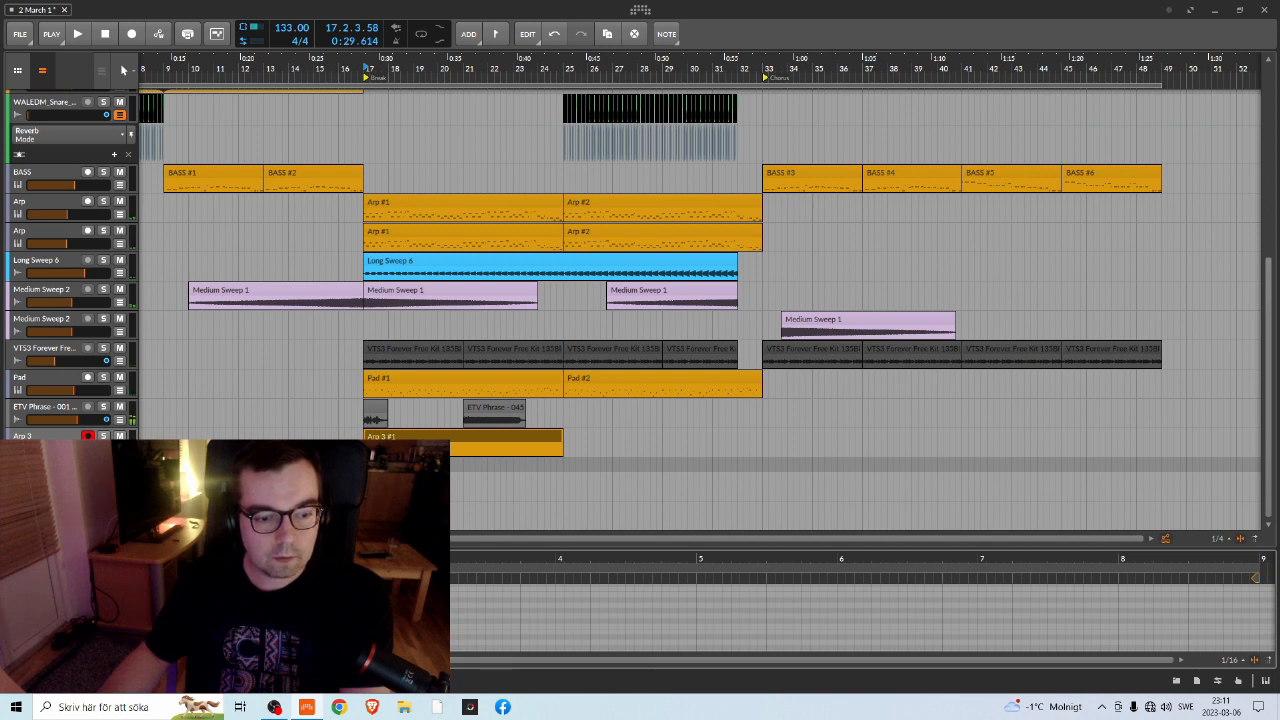
key("shift+Tab")
key("plus")
key("plus")
key("plus")
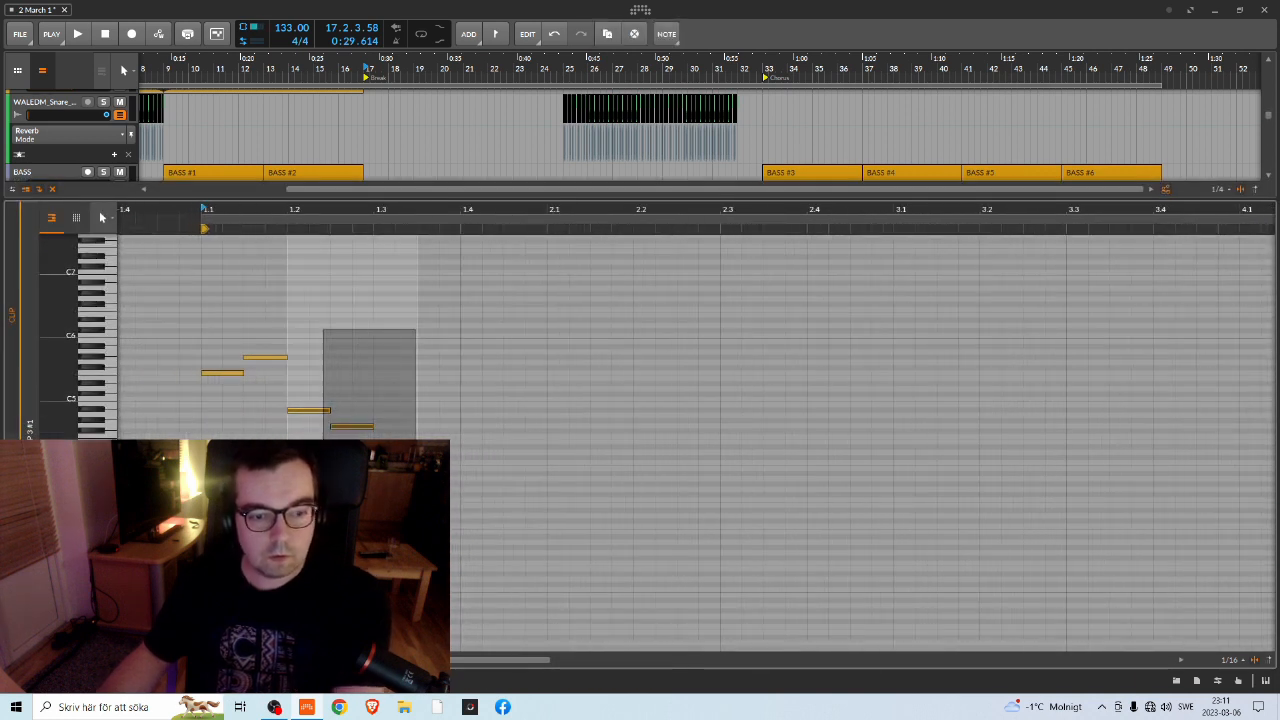
double_click(352, 426)
double_click(308, 410)
Shift F5 to half a beat after 1.1 and G#5 to half a beat after 1.2, and audition them
left_click_drag(227, 374, 348, 361)
key("space")
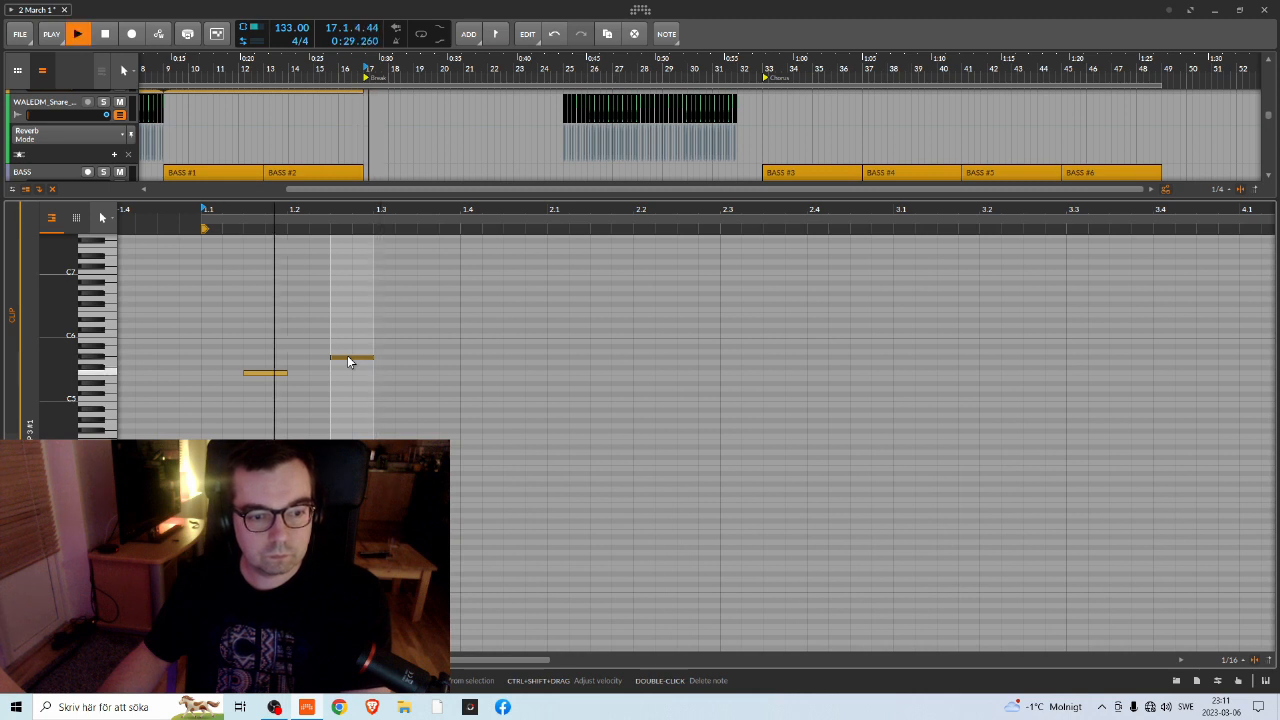
key("space")
Duplicate the F5 and G#5 pair with the copies placed at beats 1.4 and 2.1, and play the result
left_click_drag(400, 318, 242, 412)
left_click_drag(286, 375, 311, 385)
left_click(429, 372)
key("space")
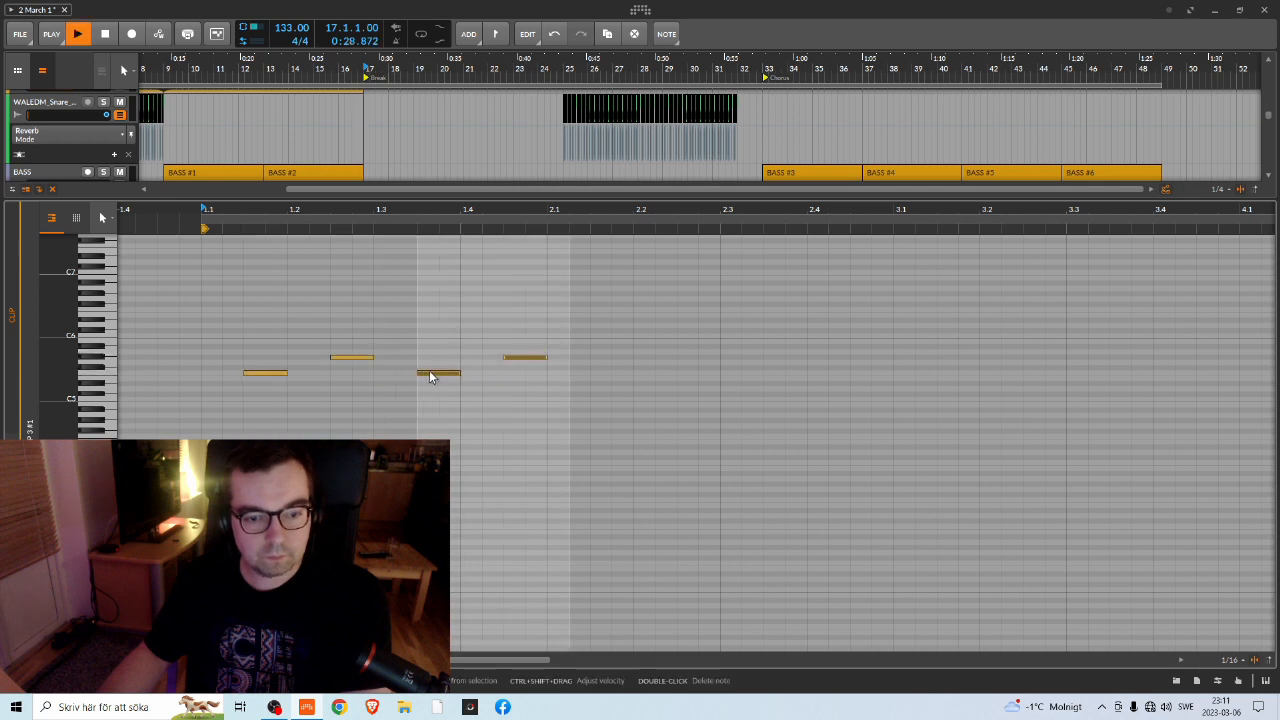
key("space")
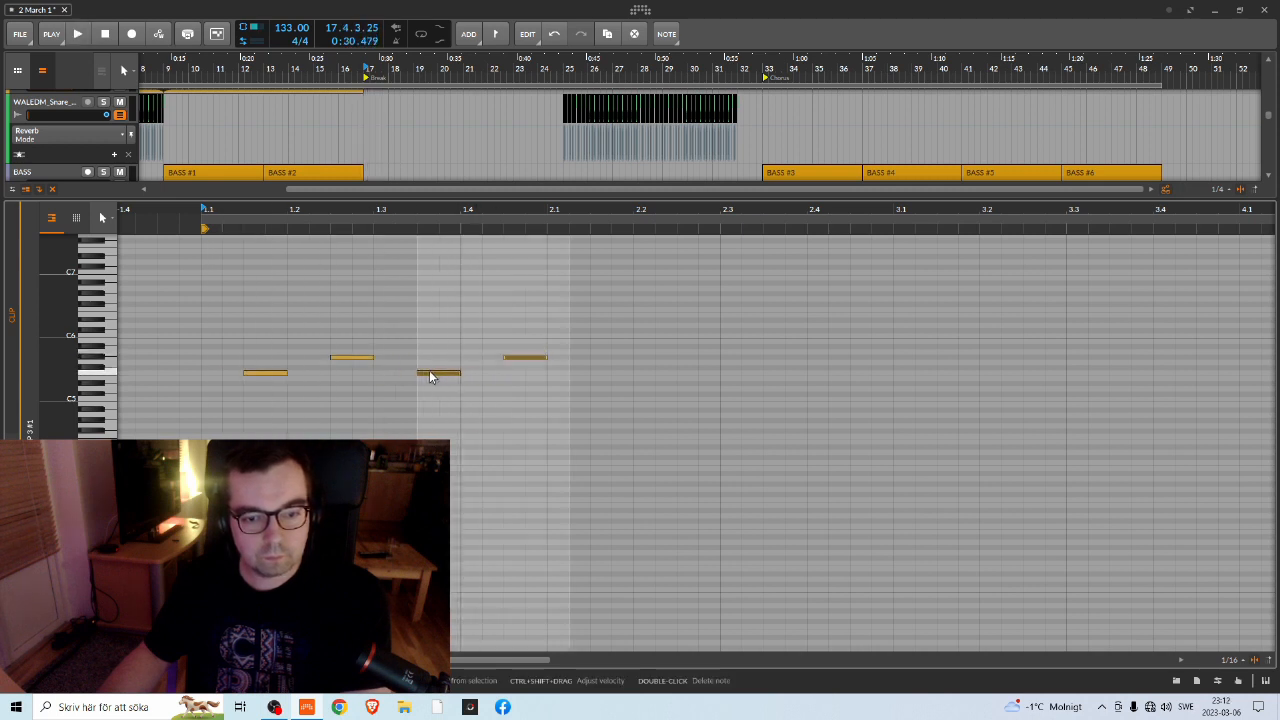
left_click_drag(571, 306, 478, 380)
key("space")
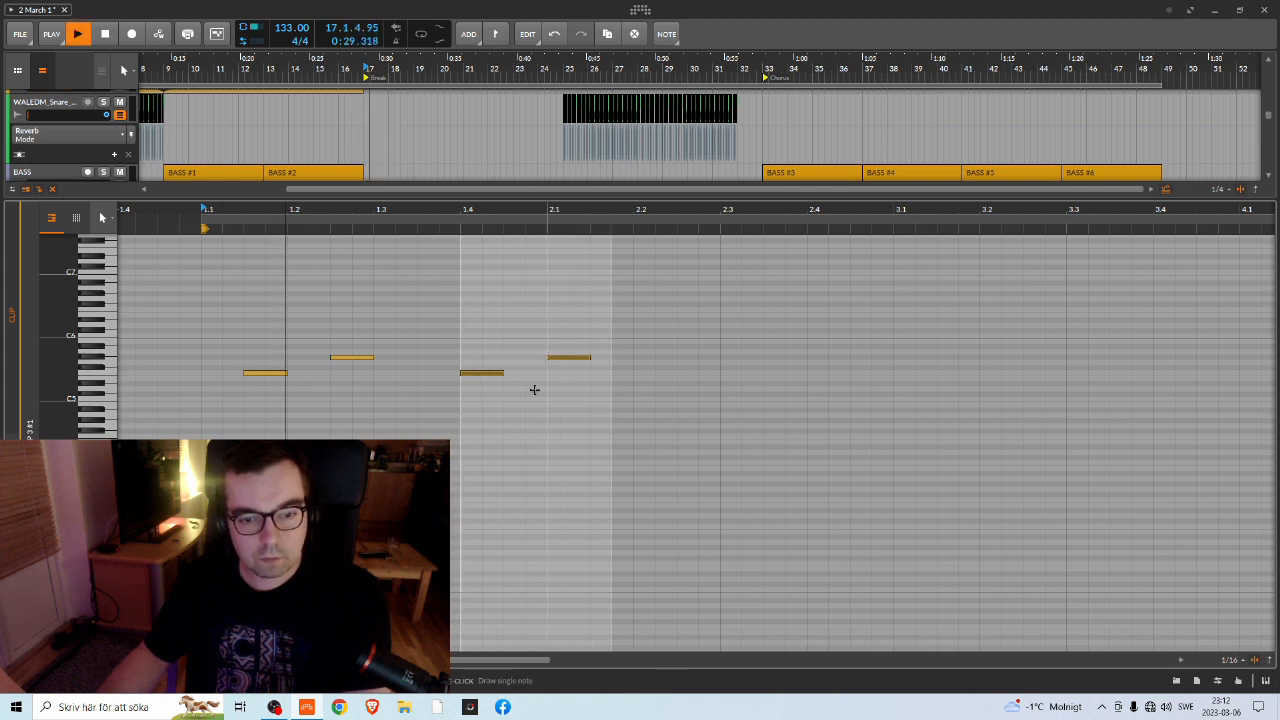
Lower the copied note at beat 1.4 to C5, add a G#5 note at beat 2.2, and audition the phrase
left_click(475, 377)
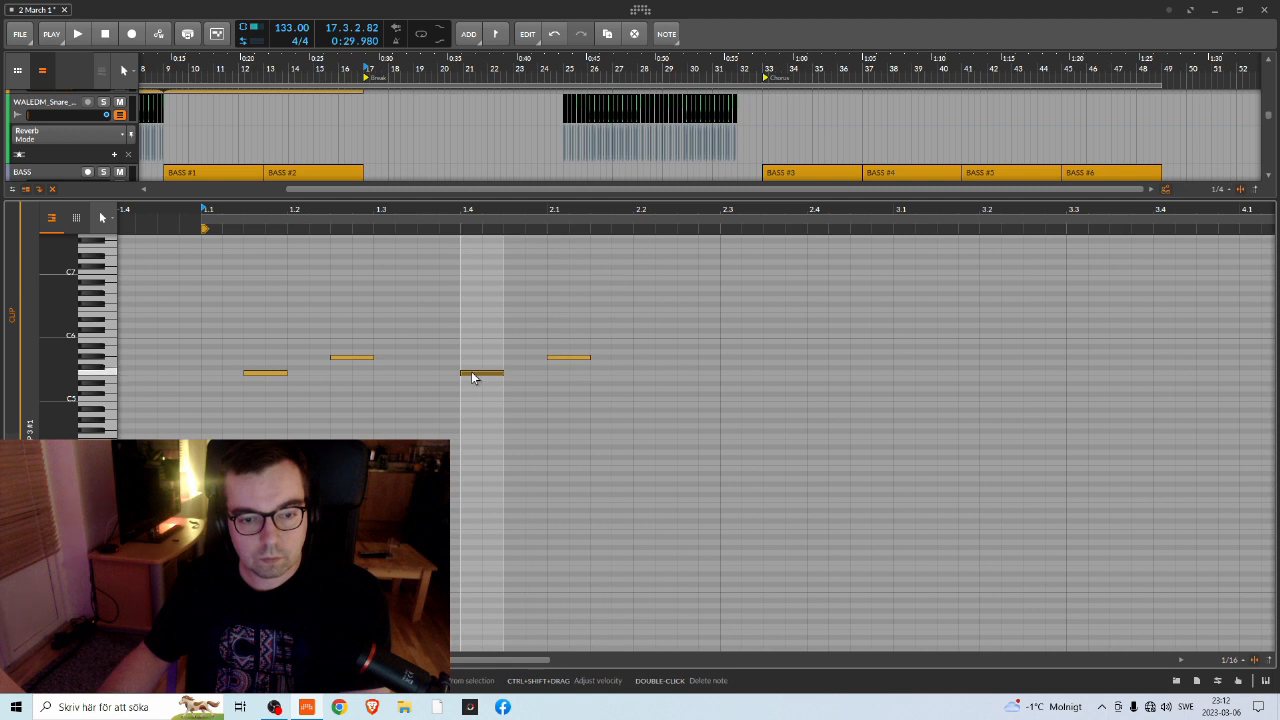
left_click(561, 364)
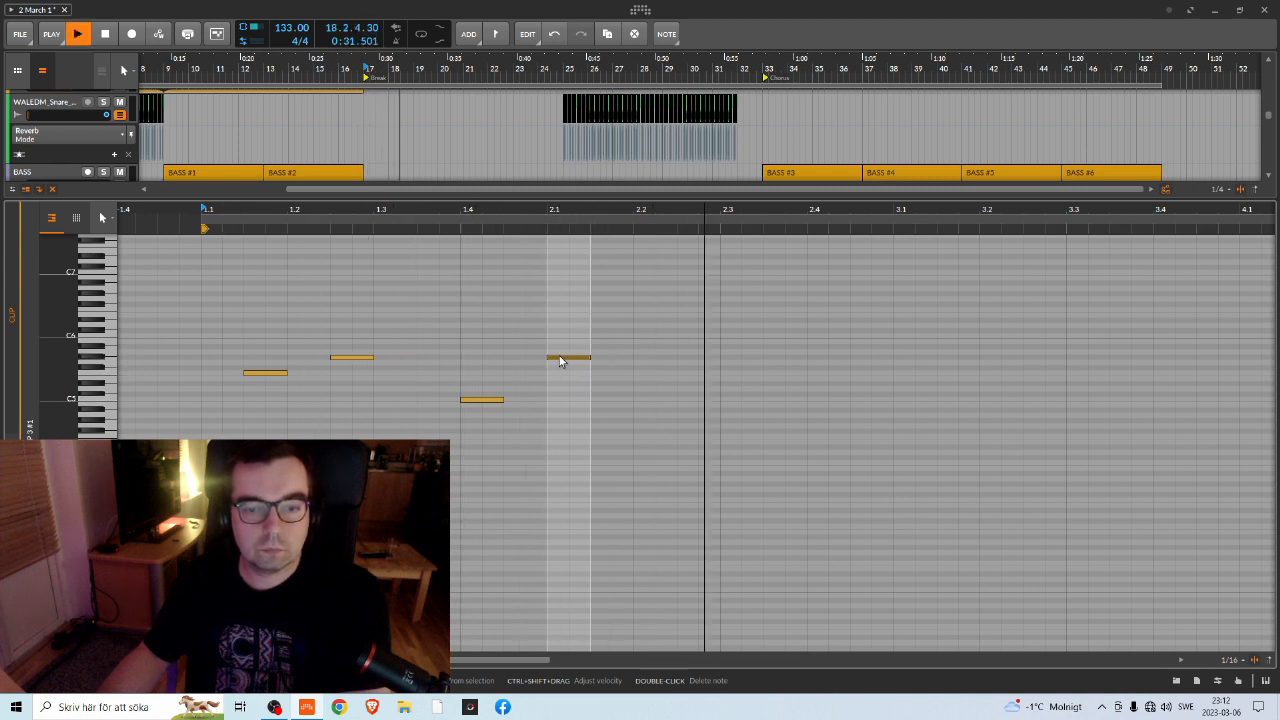
left_click(645, 358)
key("space")
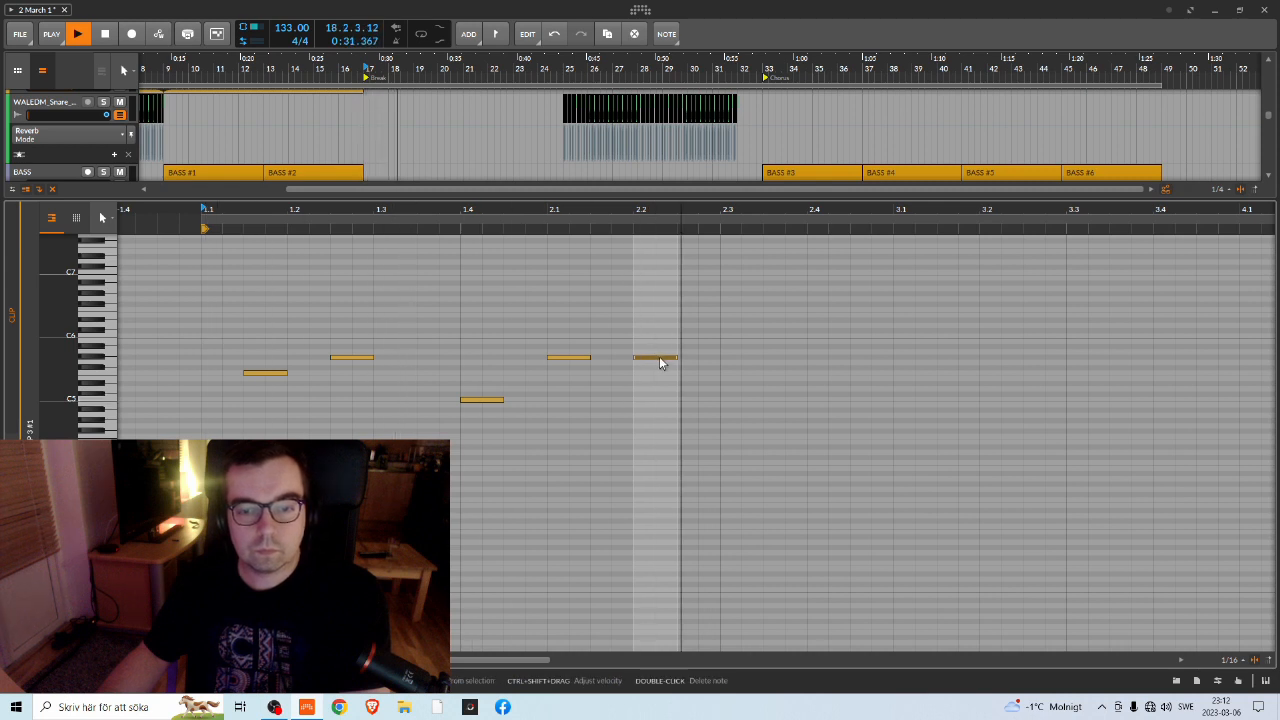
key("space")
Extend the phrase with A#5 half a beat after 2.2 and F5 at beat 2.3, playing it back
left_click(698, 350)
key("space")
scroll(622, 316, "right", 3)
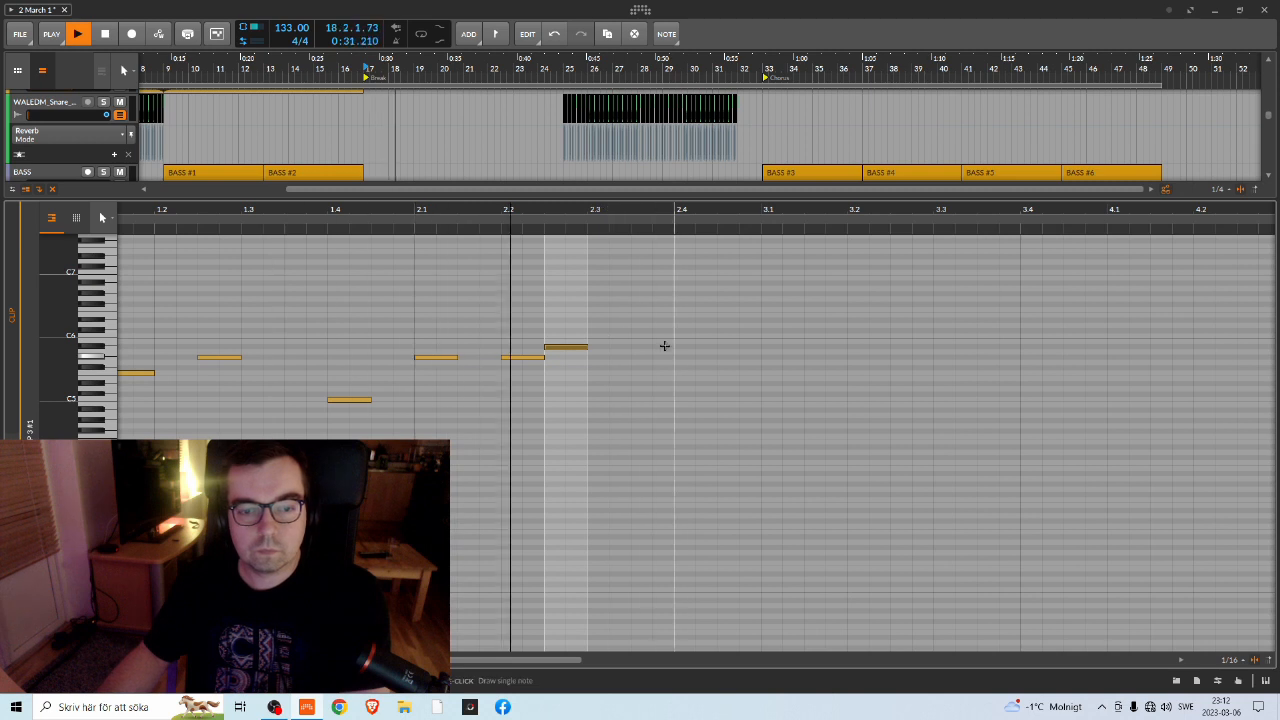
key("space")
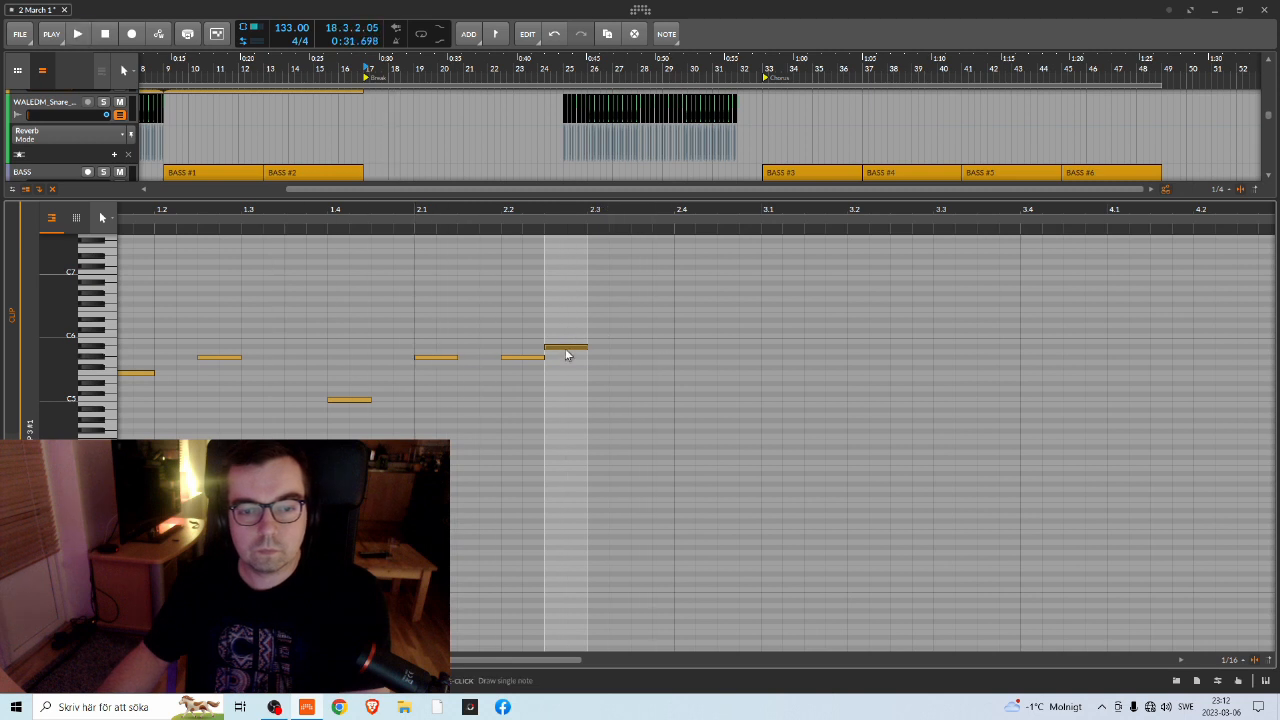
left_click(612, 377)
key("space")
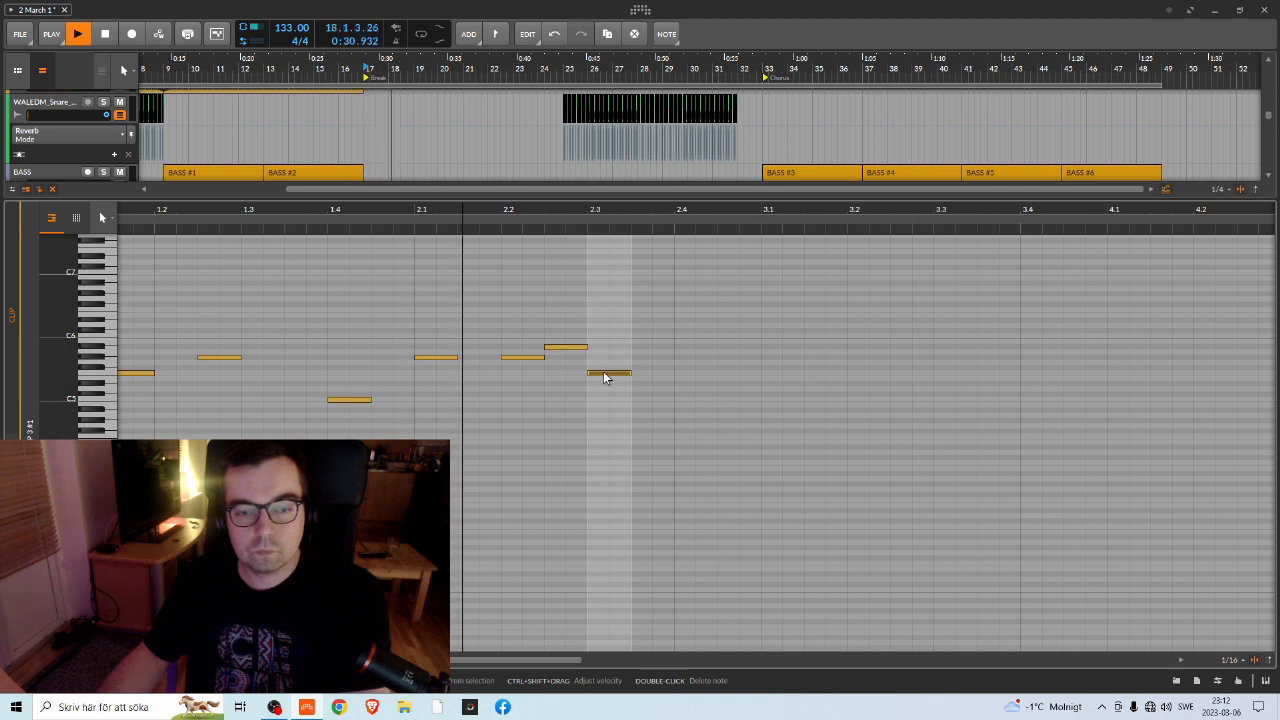
key("space")
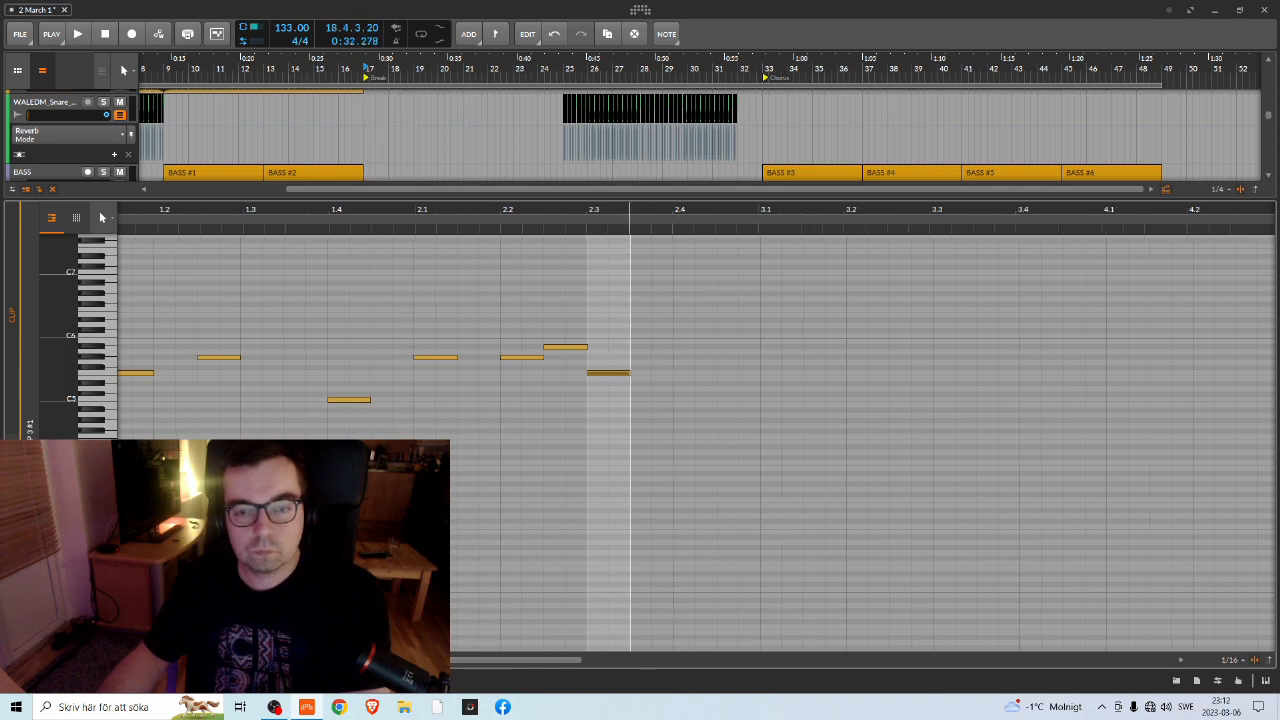
Duplicate the whole seven-note phrase with the copy starting at beat 2.4, and play both phrases
scroll(609, 347, "down", 3)
left_click(668, 262)
left_click_drag(640, 309, 391, 436)
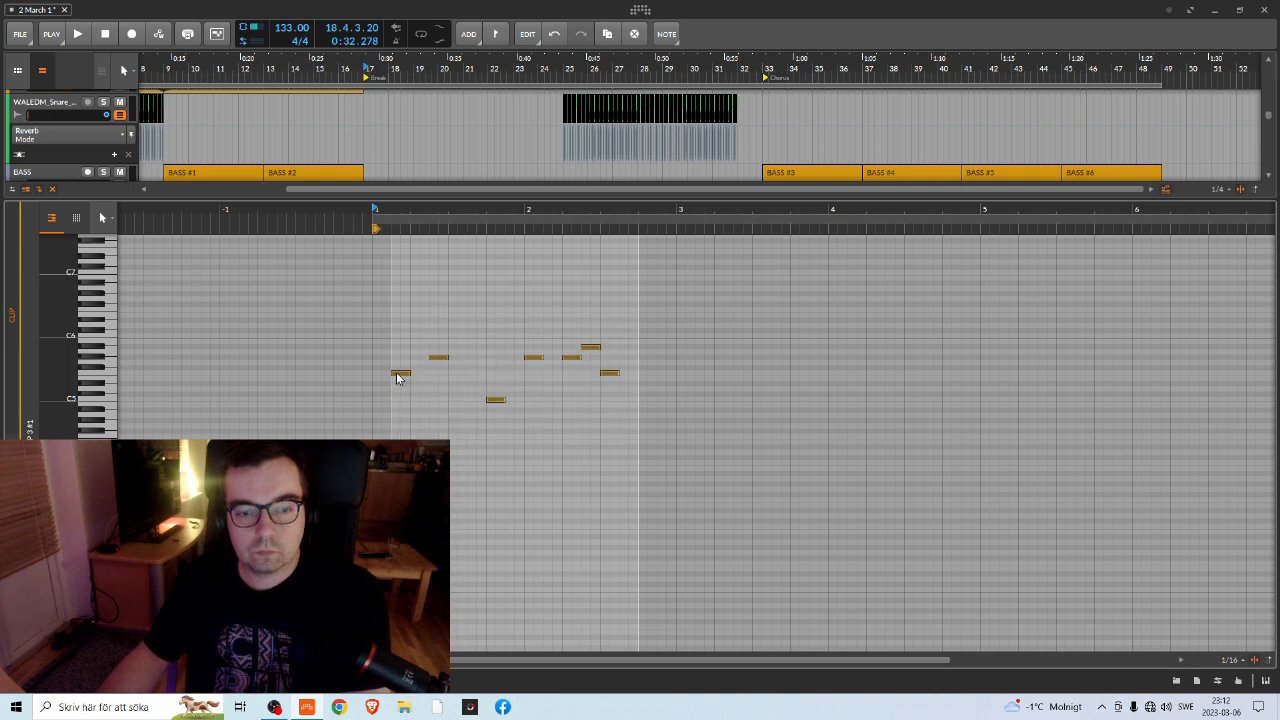
left_click_drag(562, 376, 649, 377)
key("space")
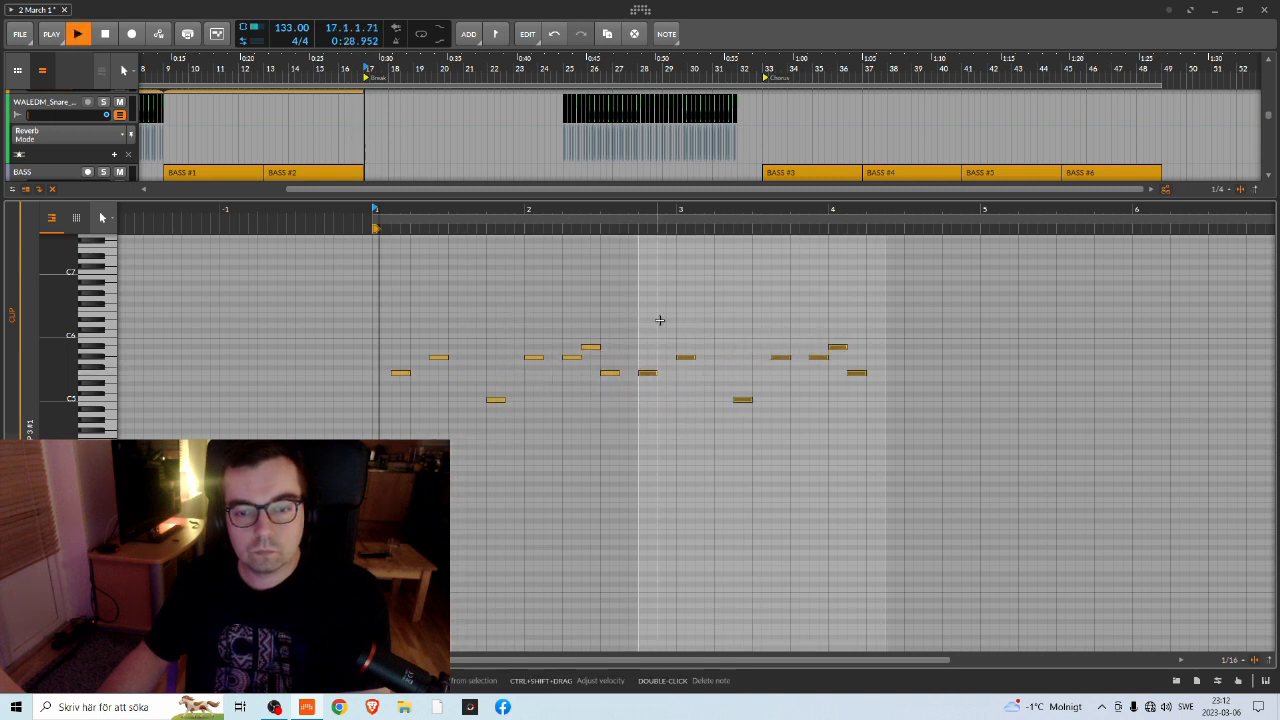
left_click_drag(678, 210, 612, 242)
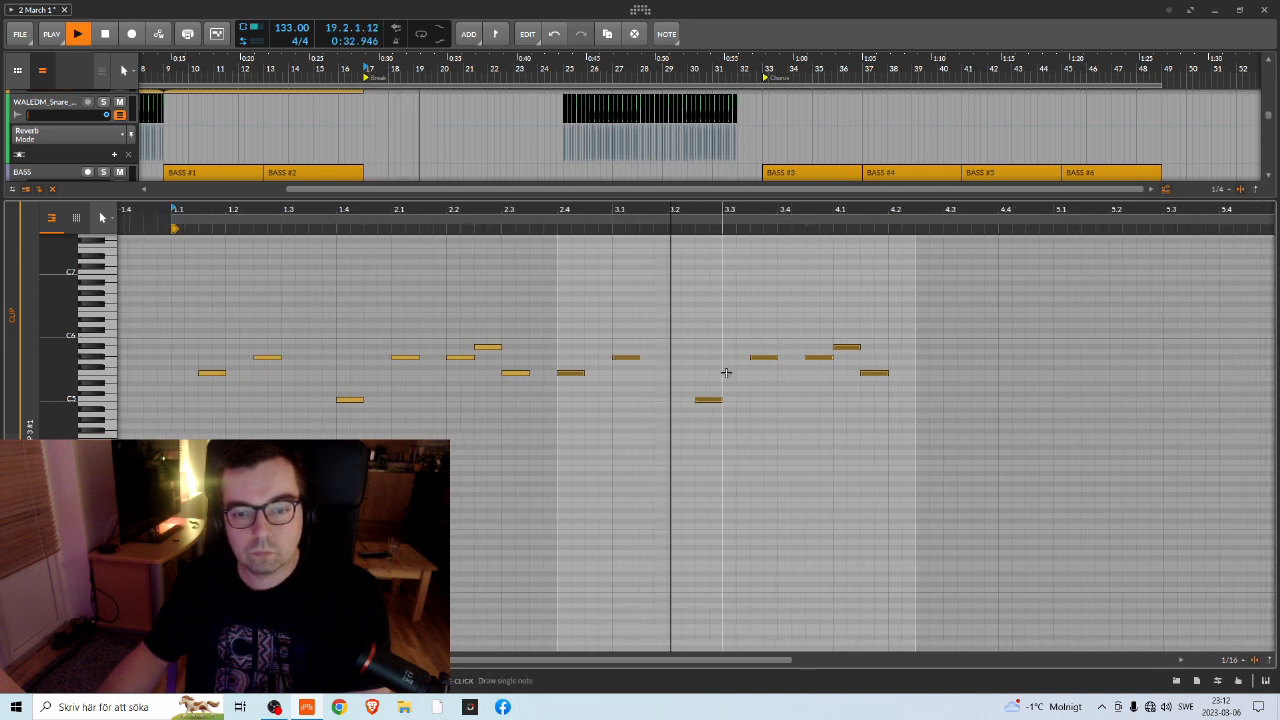
key("space")
Delete the duplicated notes from bar 3 onward, keeping the F5 at beat 2.4, and audition the phrase ending
left_click_drag(889, 293, 612, 457)
key("Delete")
key("space")
left_click_drag(599, 219, 557, 257)
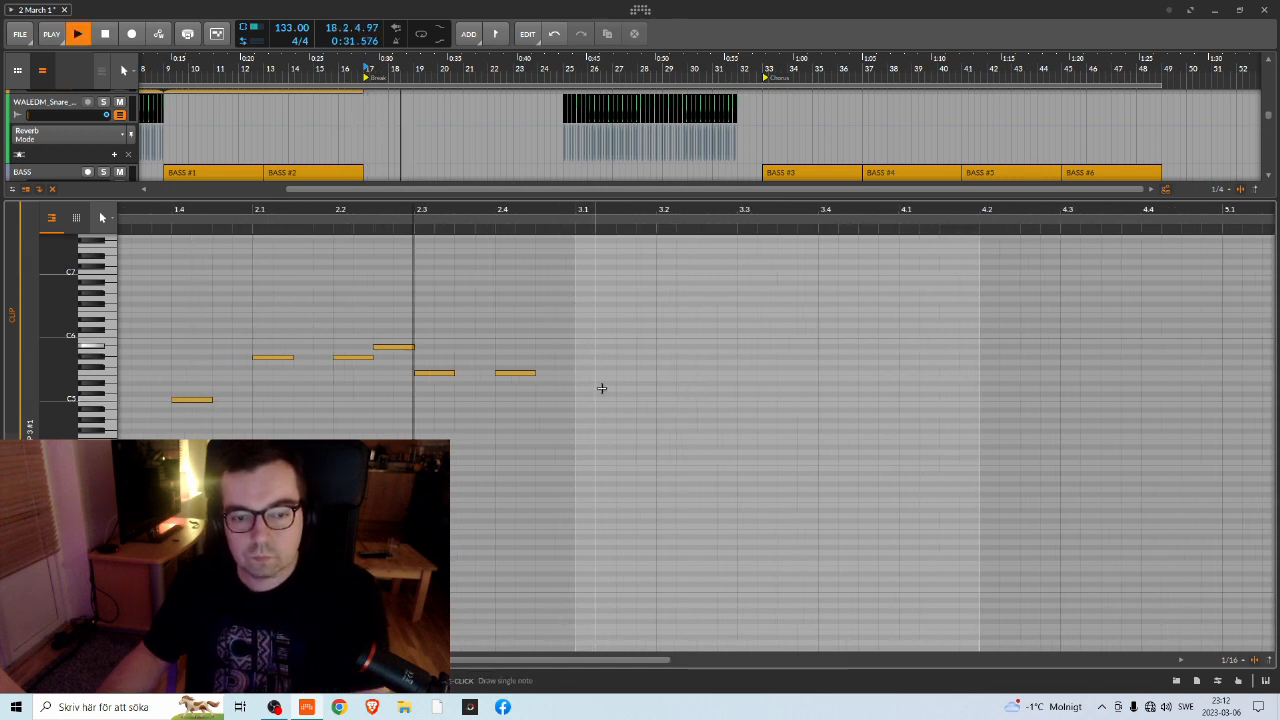
key("space")
Copy the F5 note at beat 2.4 half a beat later and raise the copy to G#5
left_click(516, 374)
left_click_drag(516, 376, 540, 377)
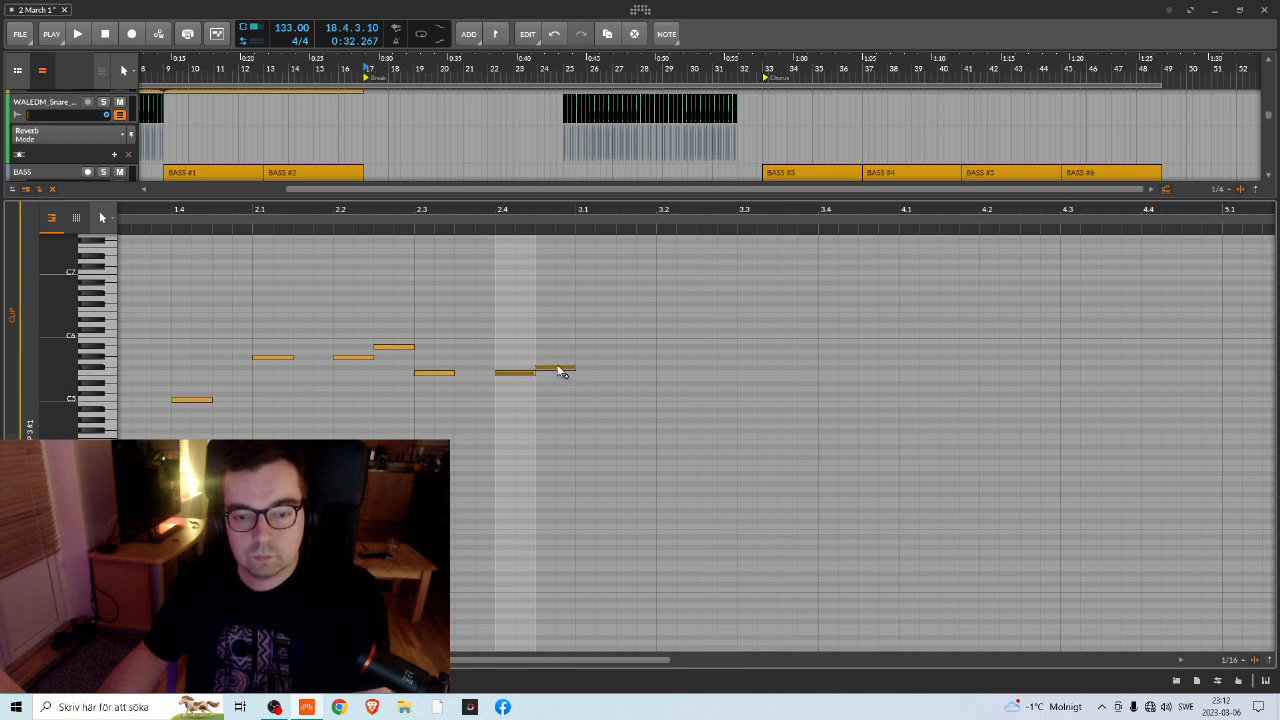
left_click(558, 360)
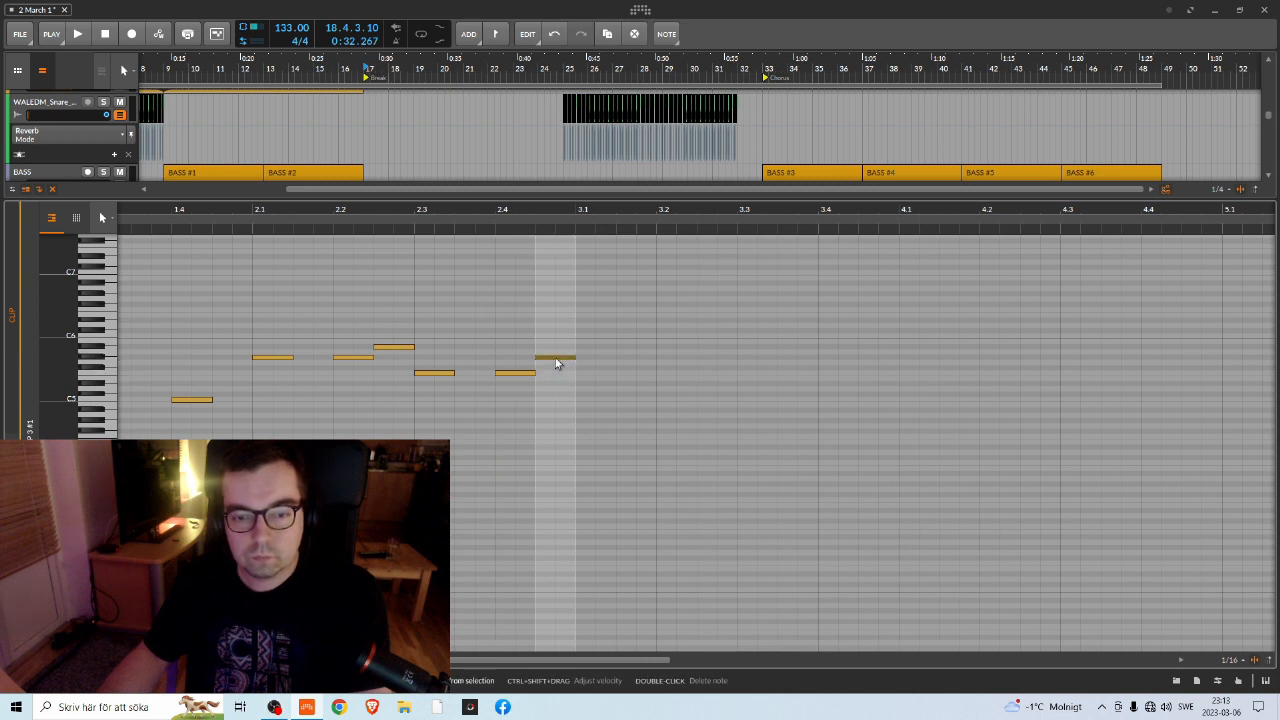
left_click_drag(593, 212, 593, 120)
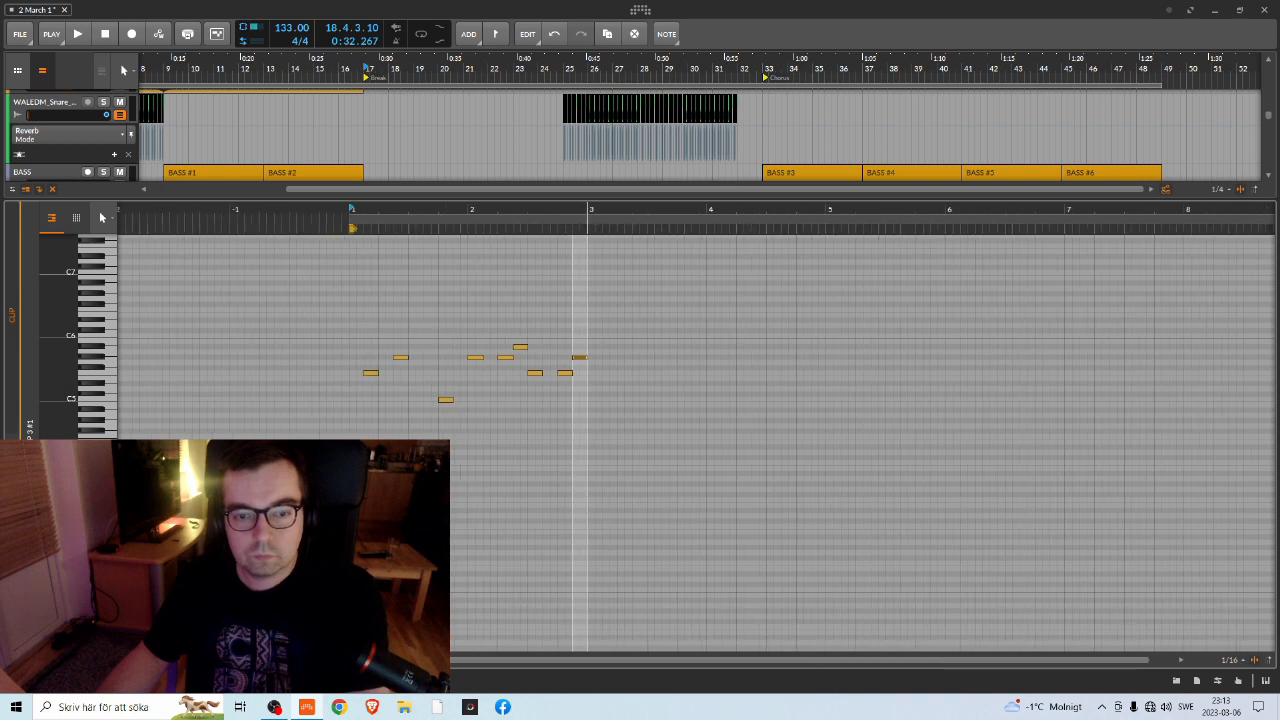
left_click(604, 316)
double_click(606, 313)
key("ctrl+z")
Duplicate the whole phrase with the copy starting at beat 3.1, and play both phrases
left_click(620, 325)
left_click_drag(647, 296, 368, 451)
left_click_drag(372, 374, 591, 371)
key("space")
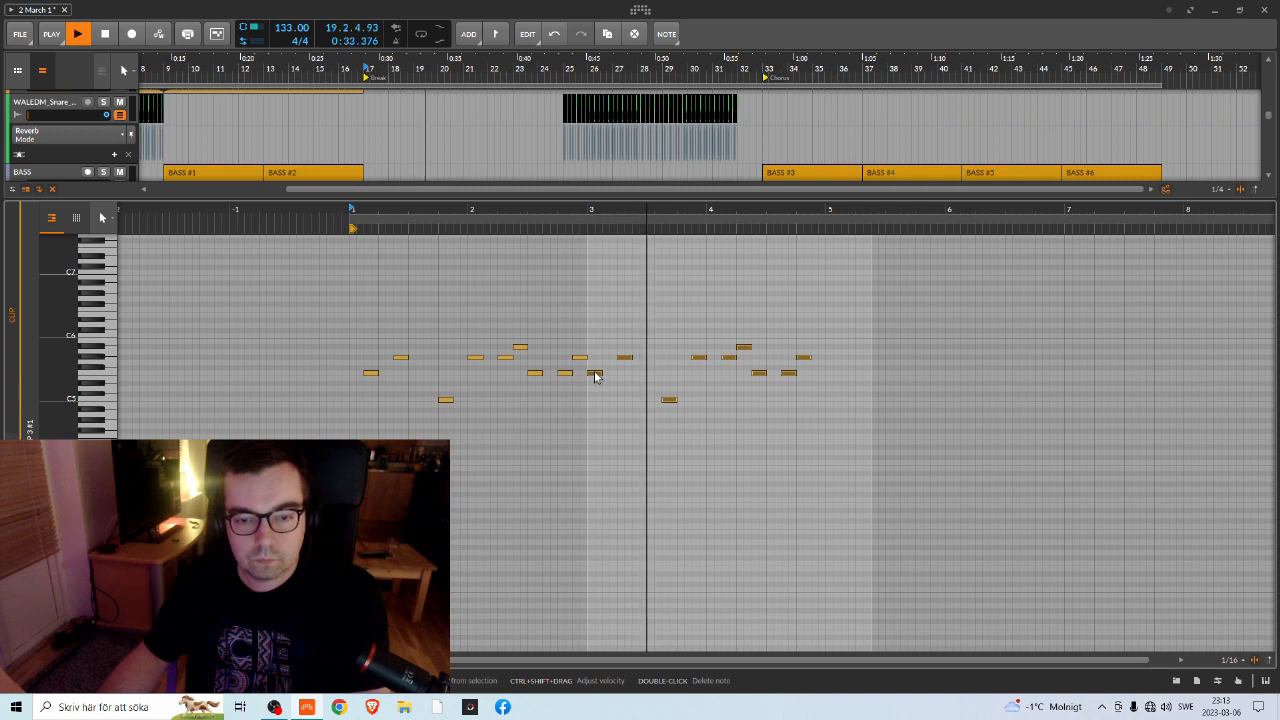
key("space")
left_click(639, 318)
key("space")
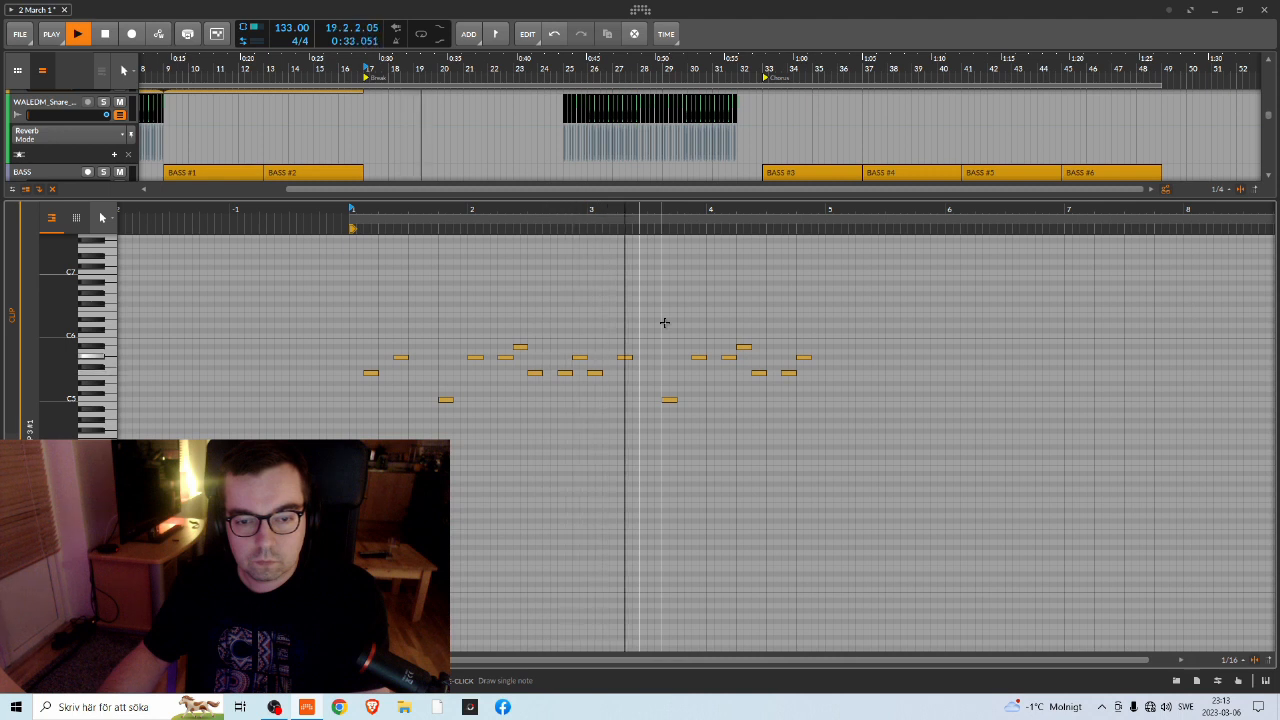
key("space")
Move the duplicated notes from the C5 onward one beat earlier and audition them
left_click_drag(864, 308, 665, 434)
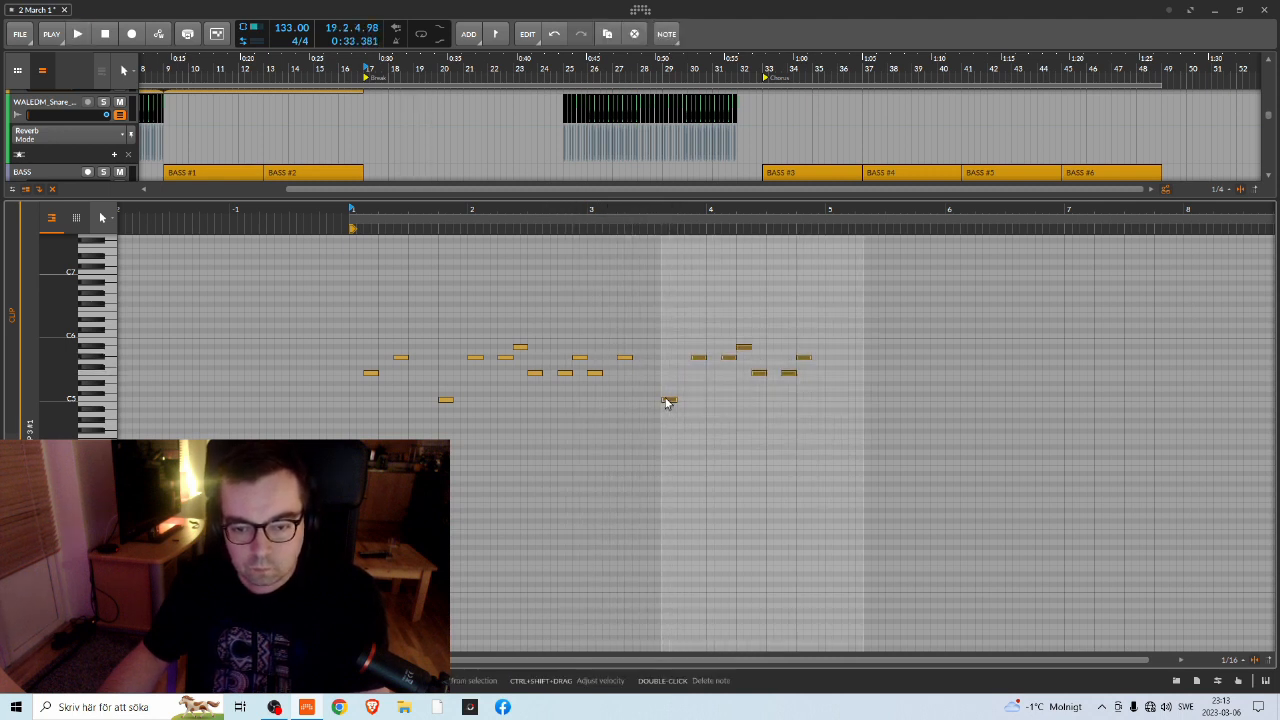
key("Delete")
key("space")
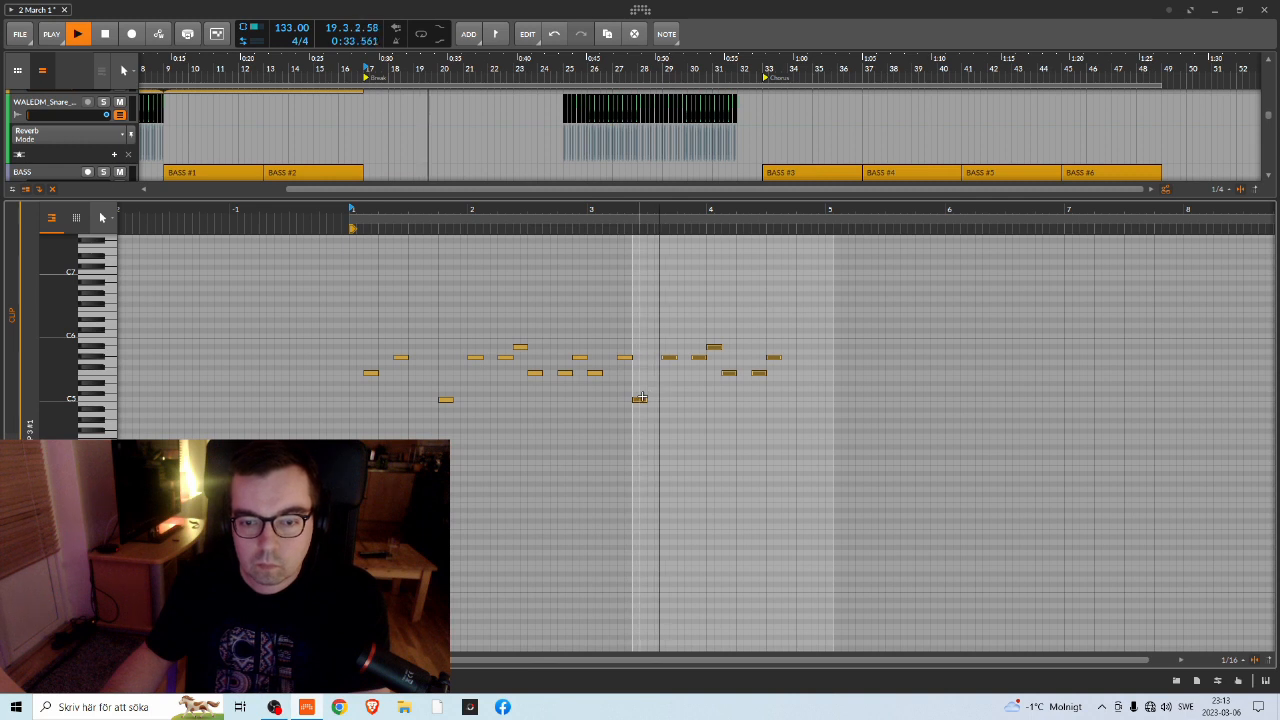
key("space")
Move the duplicated notes following the second C5 half a beat earlier and play the melody
left_click_drag(796, 311, 660, 413)
left_click_drag(660, 360, 653, 360)
key("space")
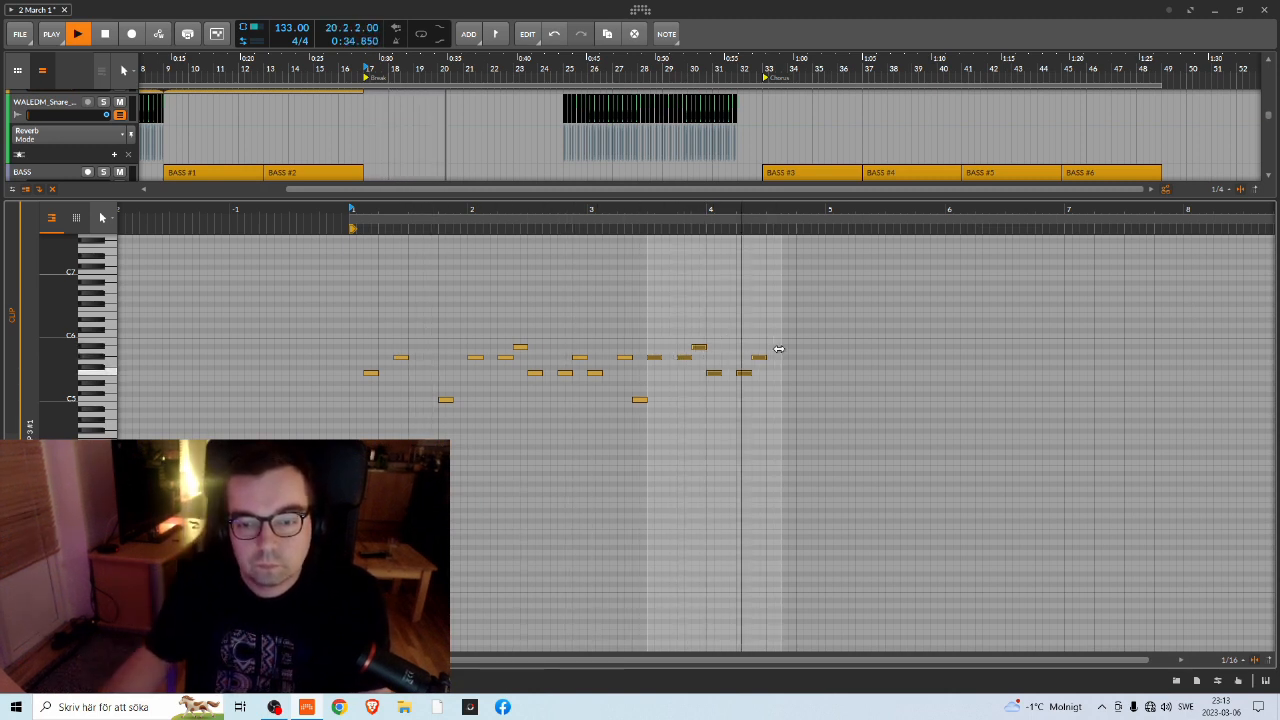
key("space")
Delete the duplicated notes from the second C5 onward, keeping the F5 at 3.1 and G#5 at 3.2, and audition the phrase
left_click(811, 308)
left_click_drag(811, 308, 638, 441)
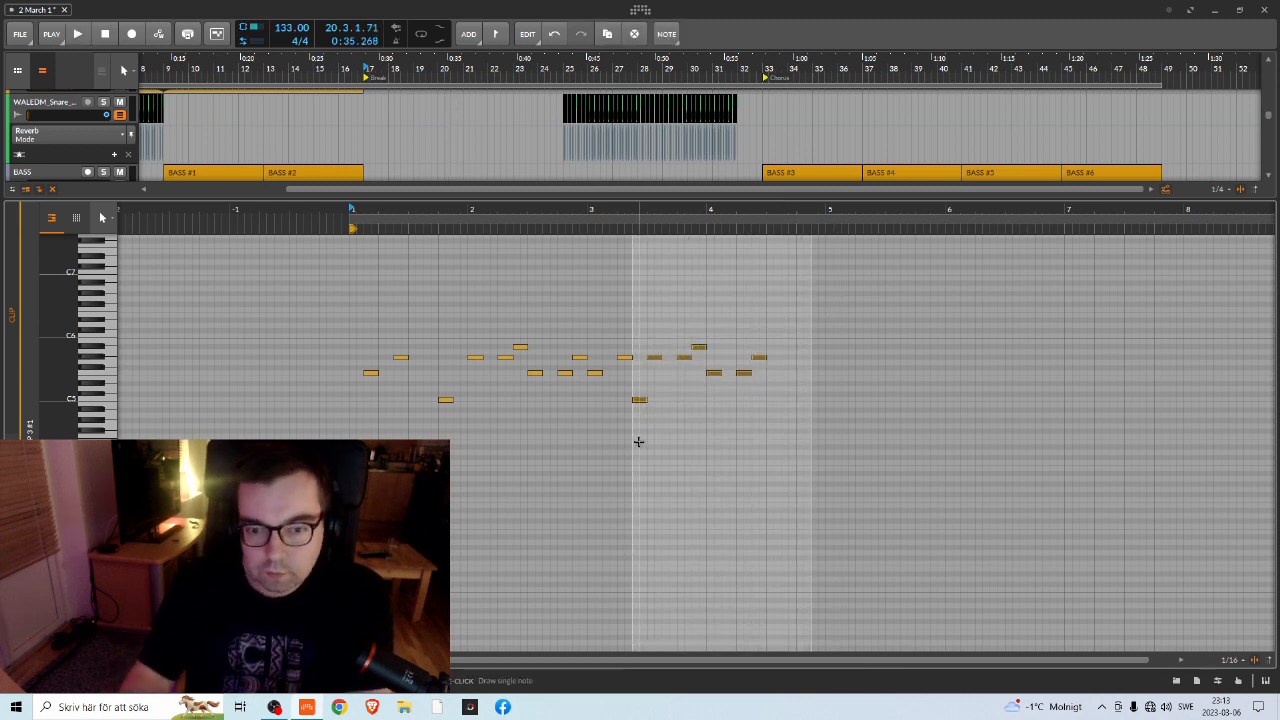
key("Delete")
key("space")
left_click_drag(519, 208, 521, 262)
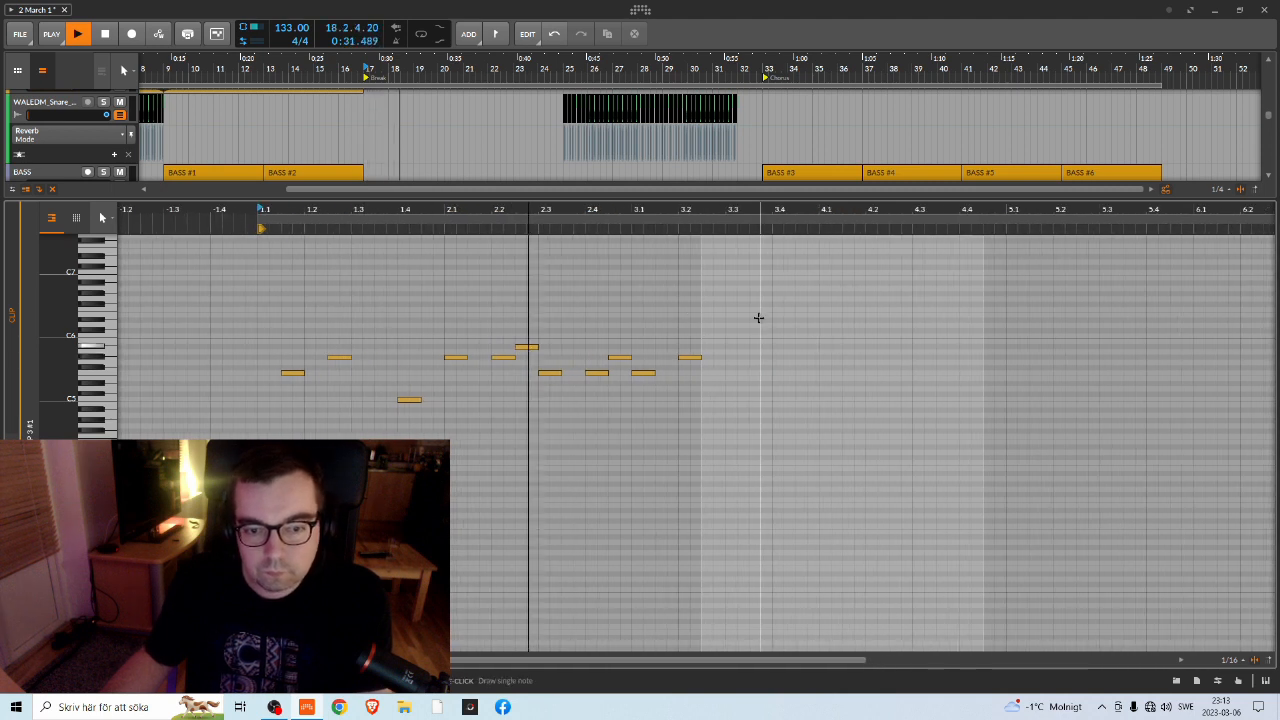
Lower the G#5 note half a beat after 2.4 to D#5 and play the phrase
left_click(596, 374)
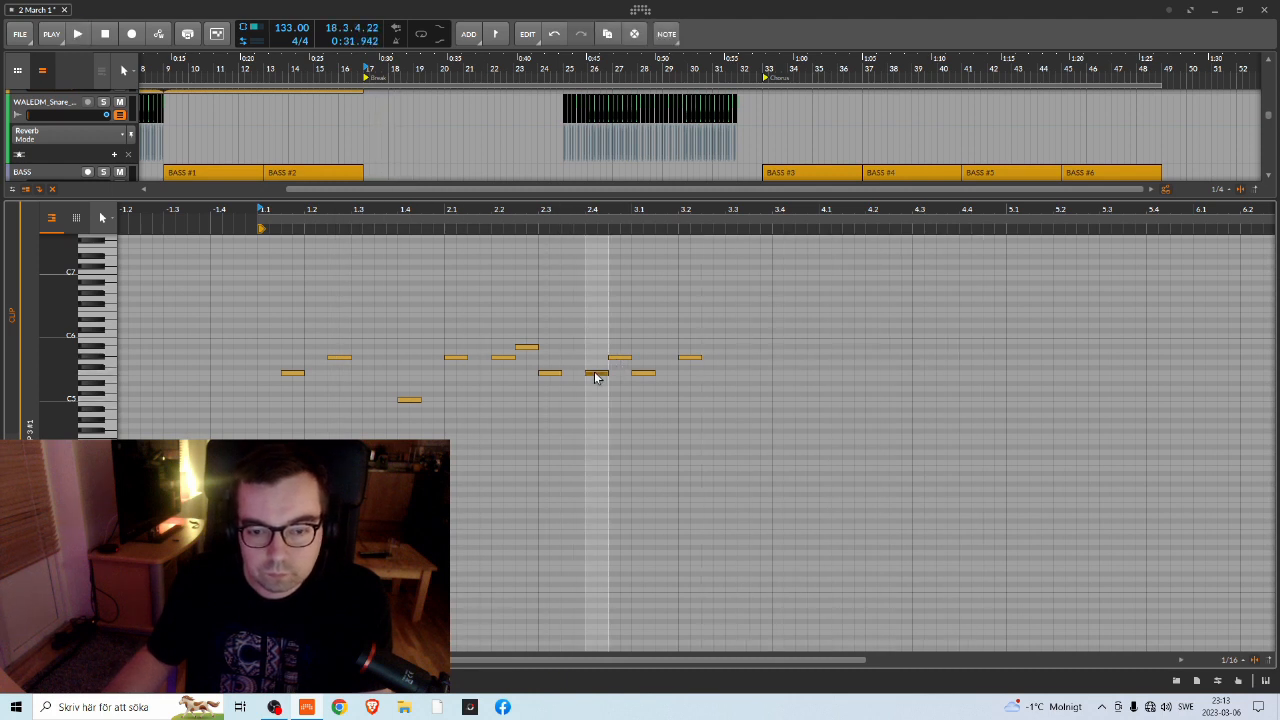
left_click(620, 359)
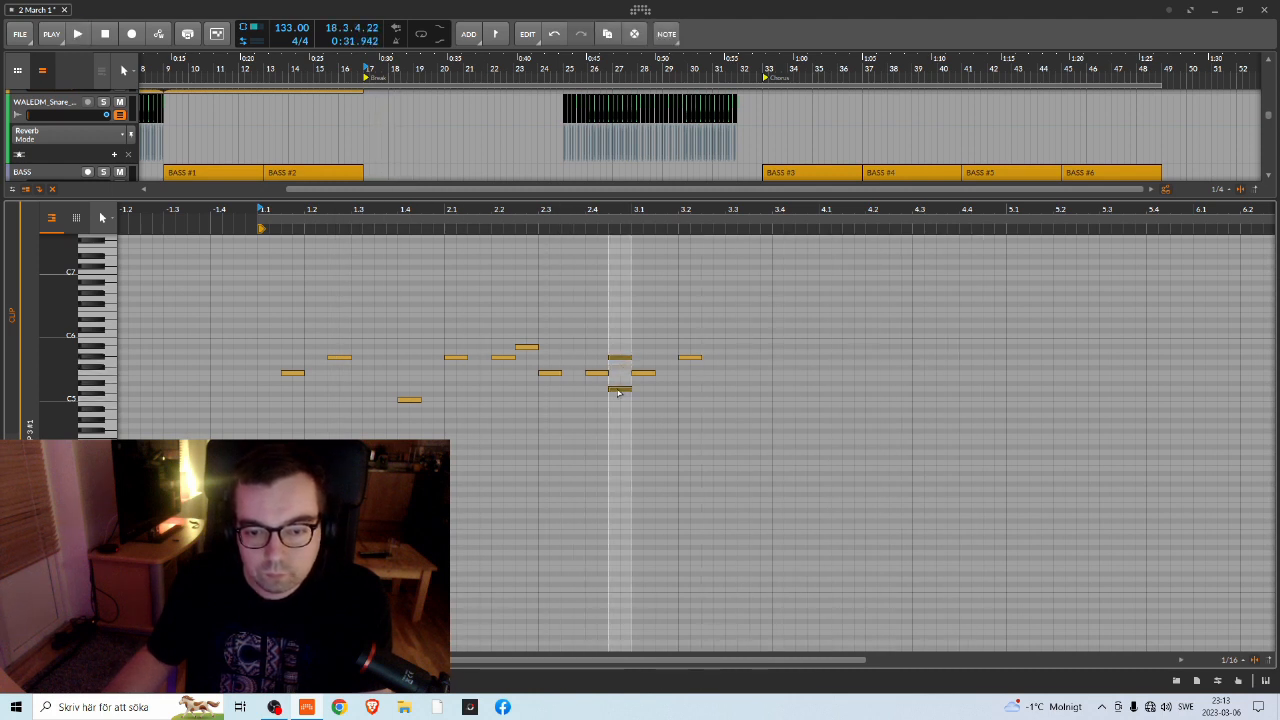
left_click(643, 374)
key("space")
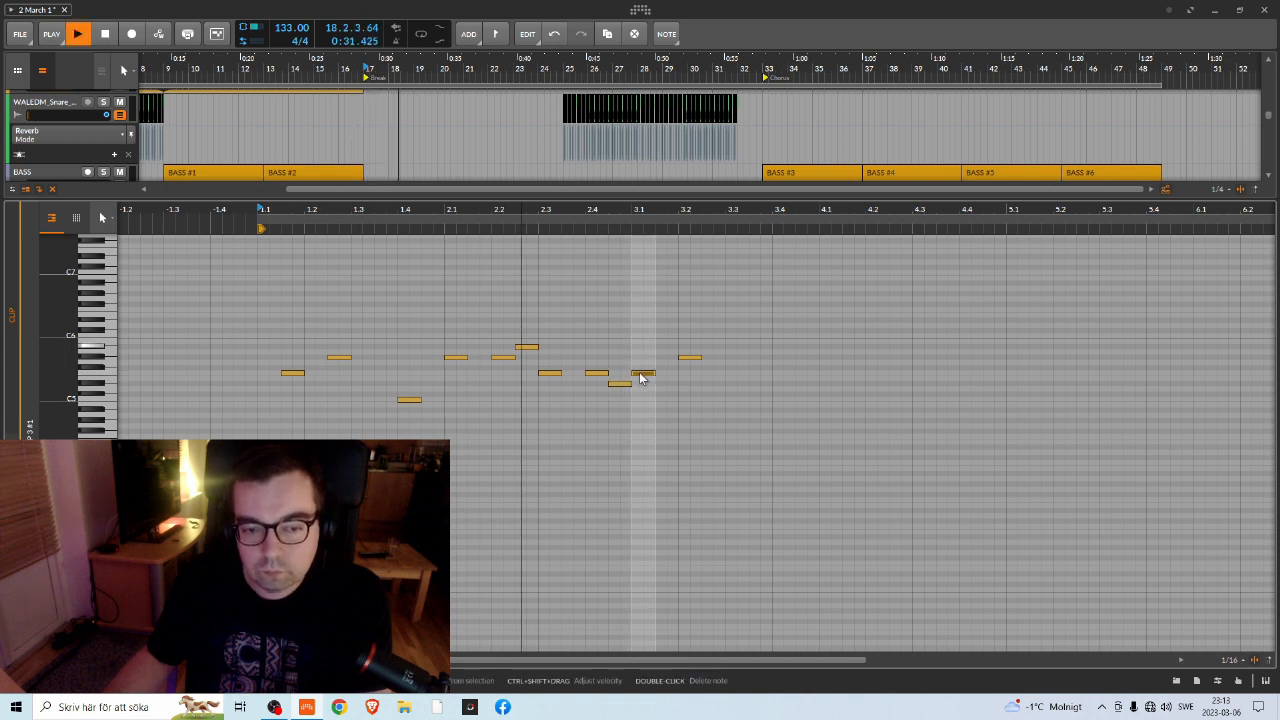
key("space")
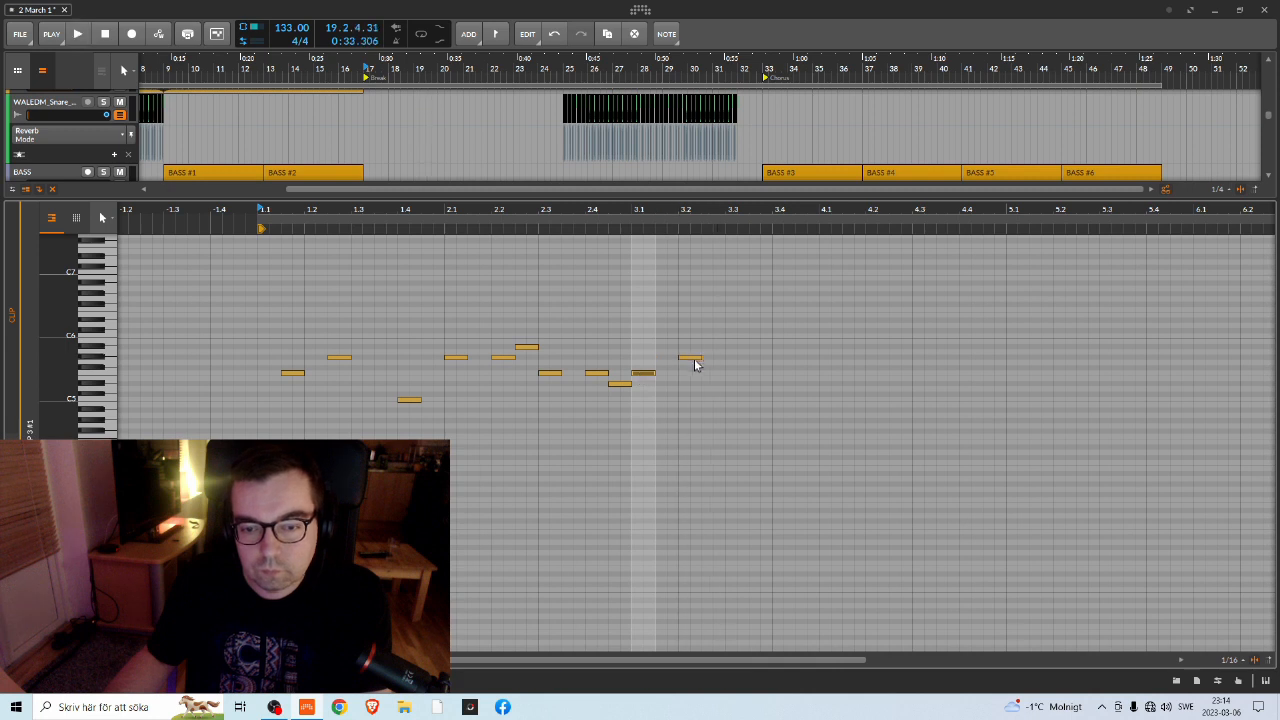
Replace the G#5 at beat 3.2 with F5, followed by G#5 half a beat later and C5 at beat 3.3, and audition
left_click(691, 357)
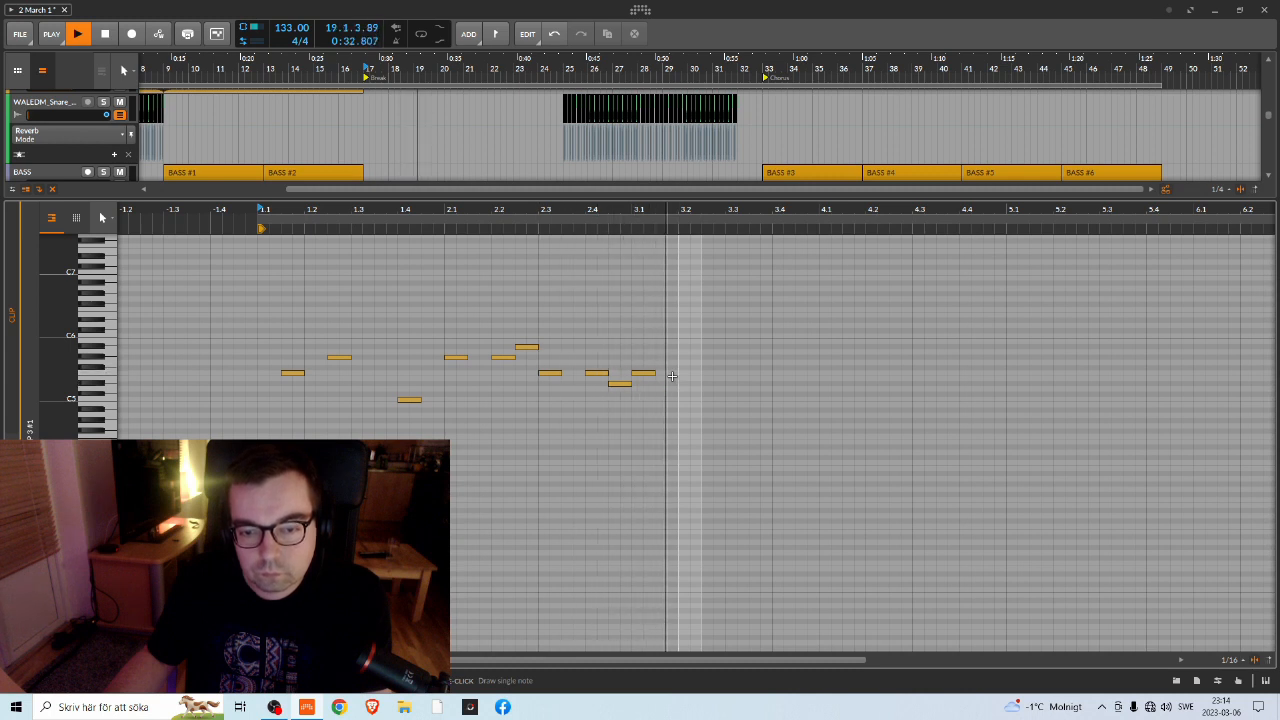
key("space")
left_click_drag(275, 306, 662, 452)
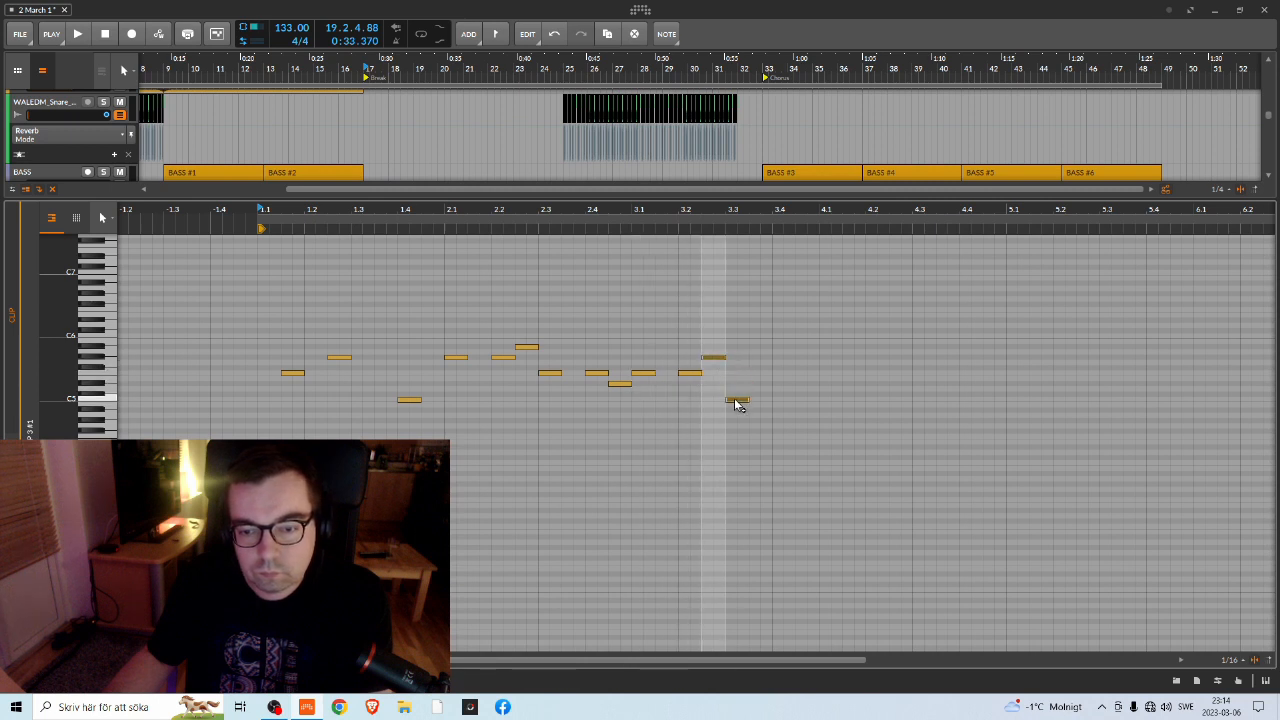
key("space")
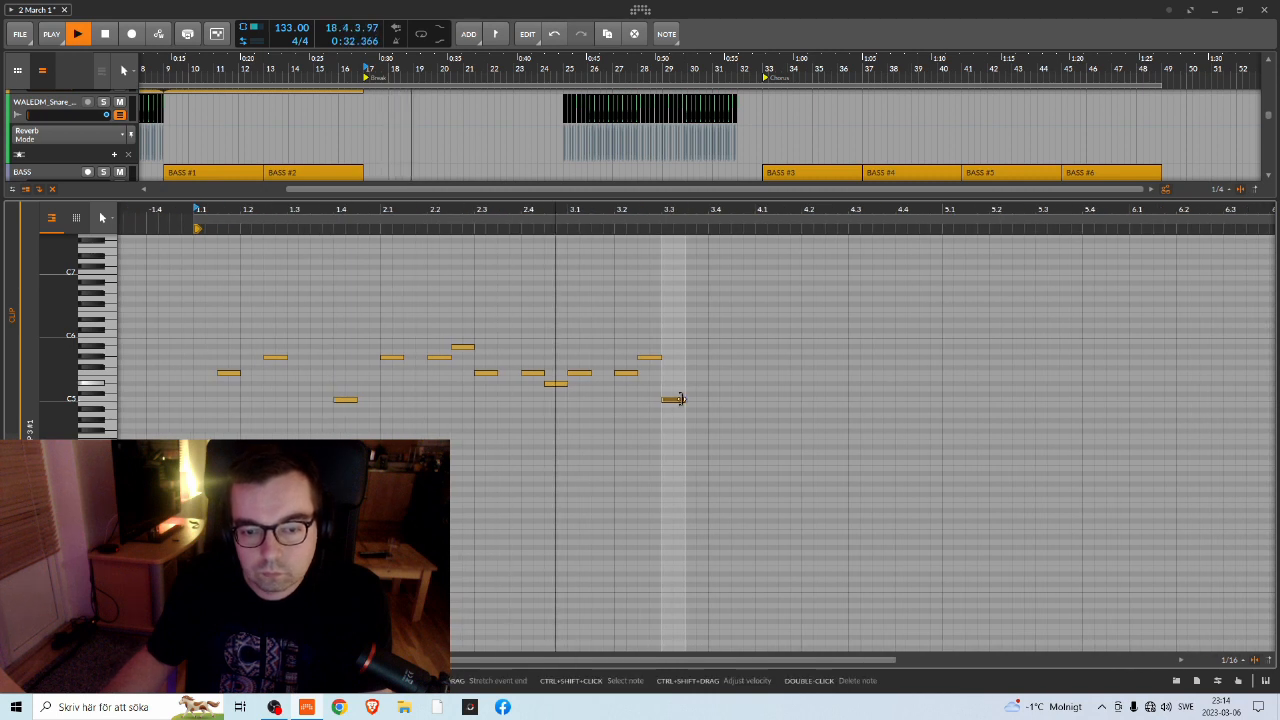
key("space")
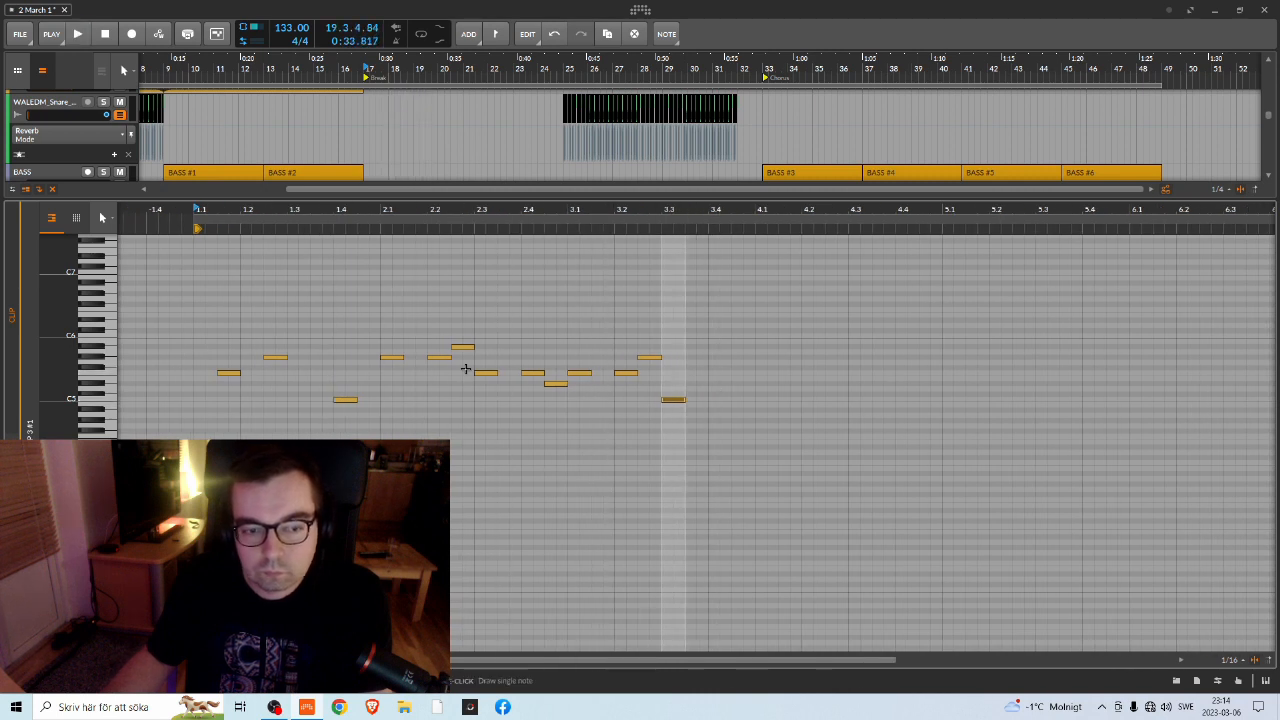
Copy the three opening notes F5, G#5 and C5 so the copy starts at beat 3.4, and play the melody
left_click(234, 375)
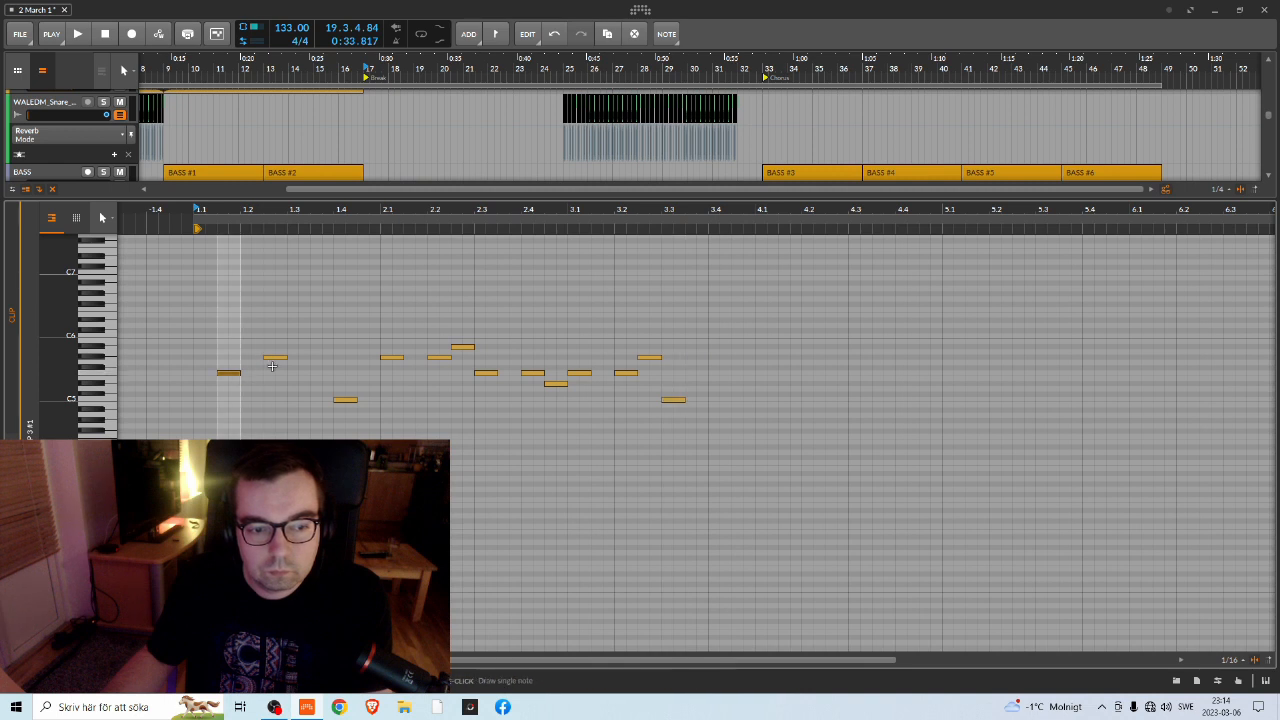
left_click(386, 358)
left_click(273, 357)
left_click(224, 373)
left_click(277, 357)
left_click(342, 400)
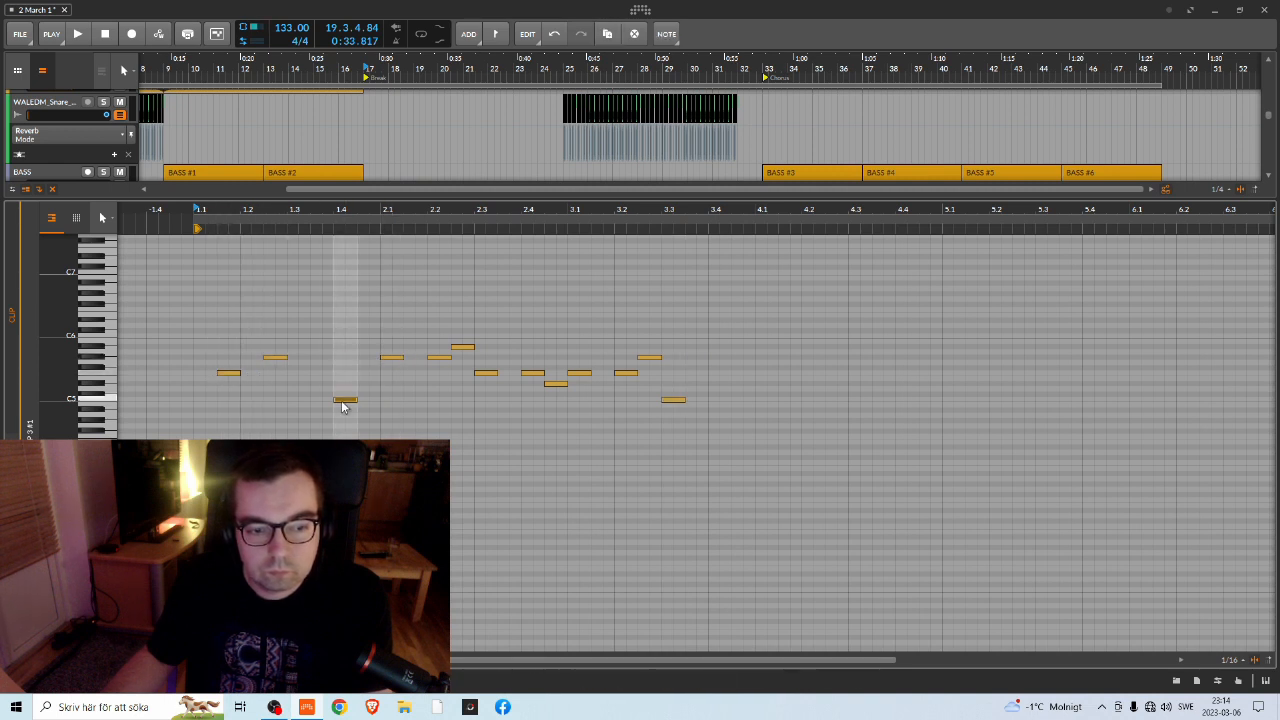
left_click_drag(177, 329, 323, 438)
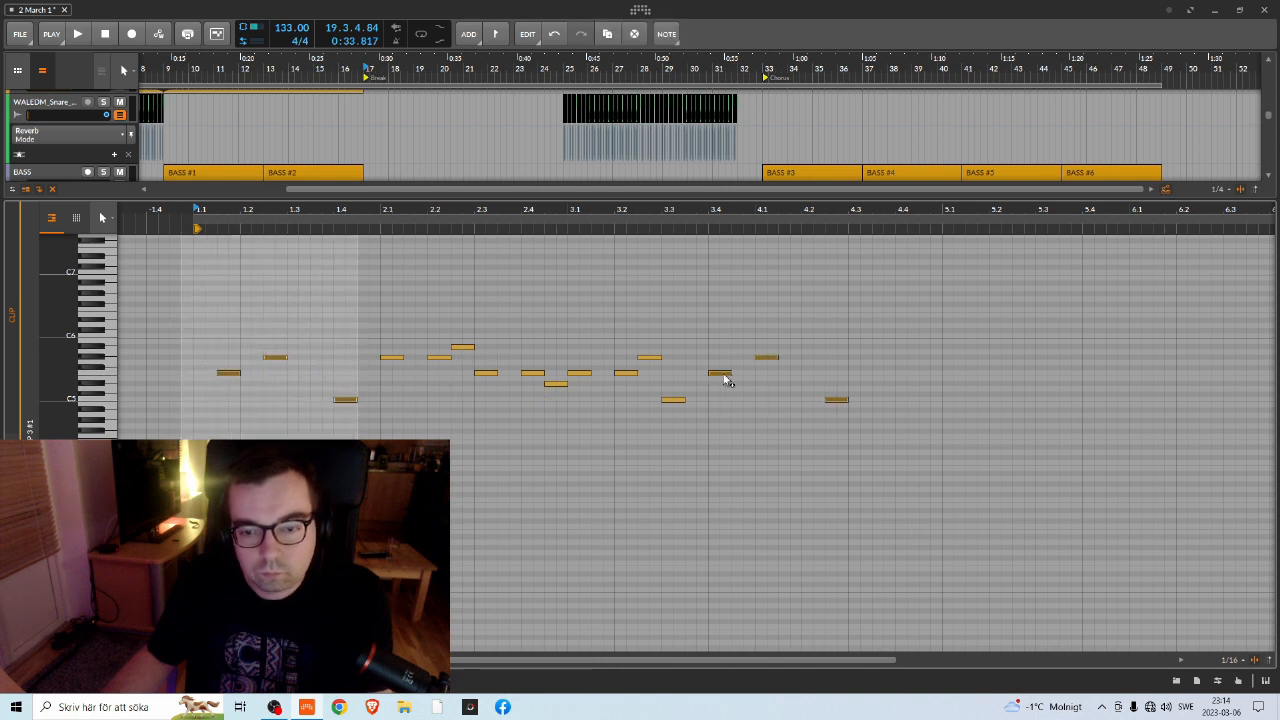
left_click_drag(725, 380, 724, 378)
key("space")
left_click_drag(720, 217, 519, 217)
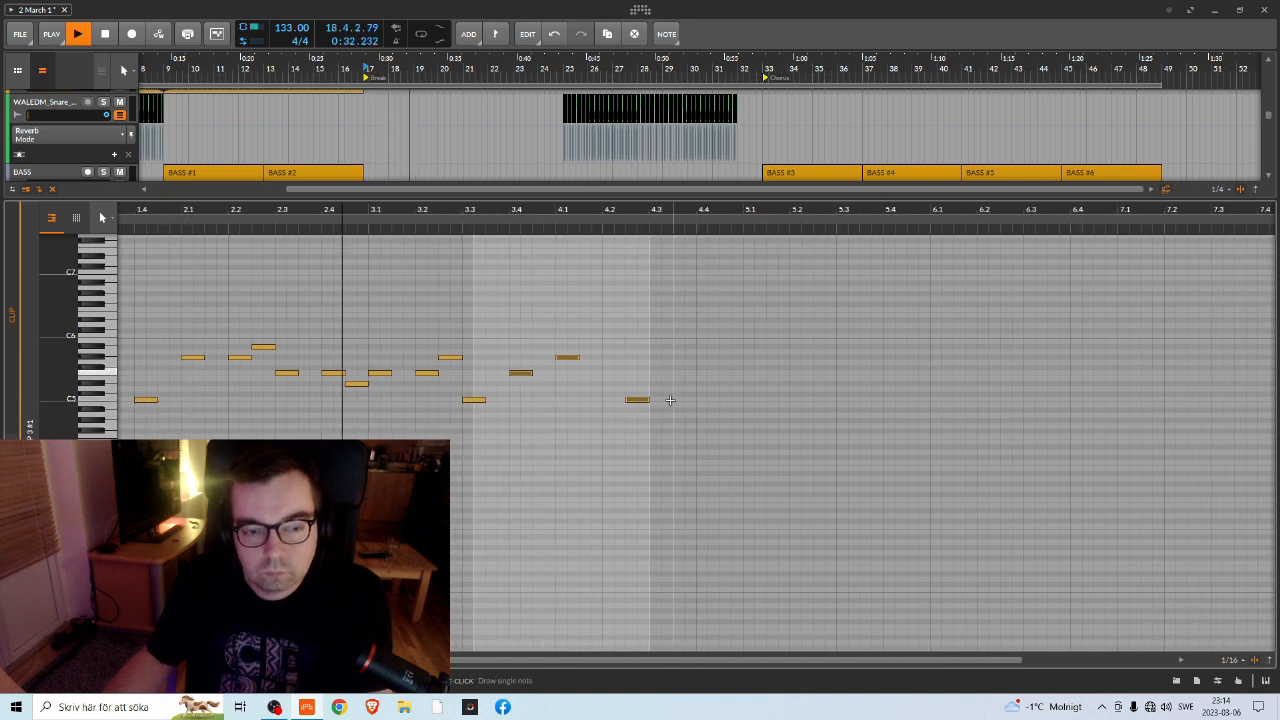
key("space")
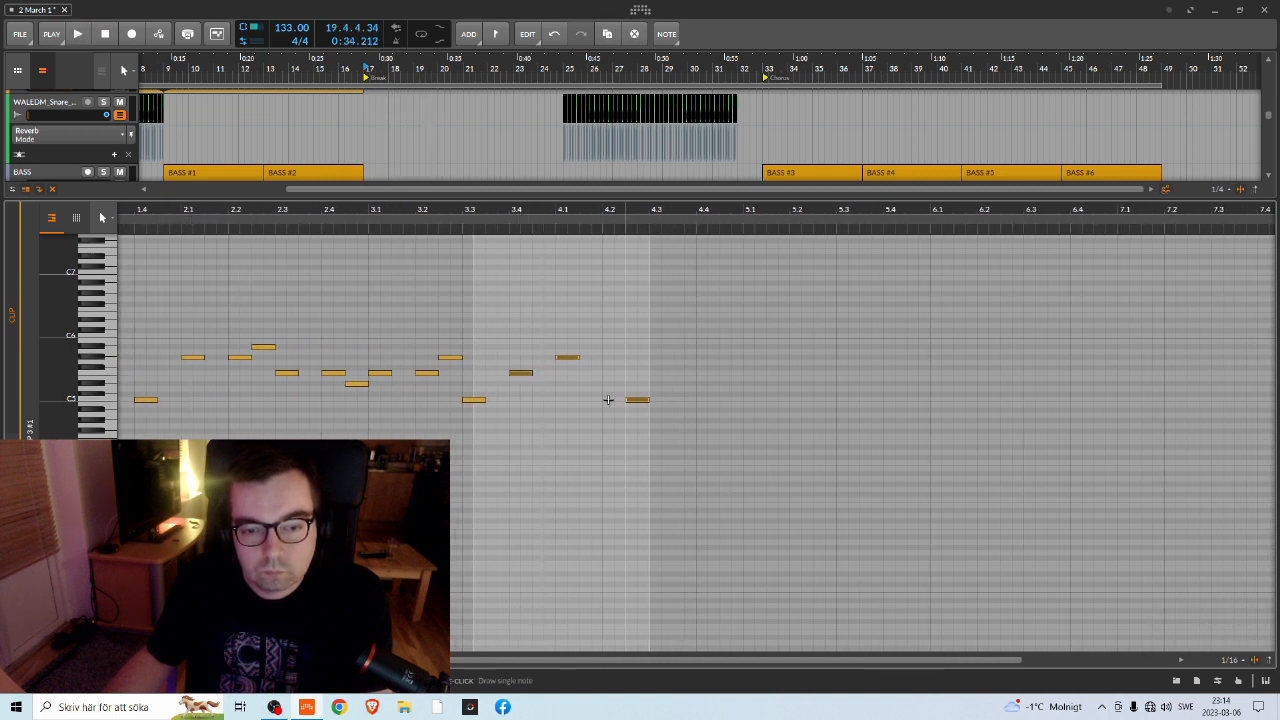
Move the three copied notes half a beat earlier, directly after the C5 at beat 3.3, and audition the melody
left_click(513, 338)
left_click_drag(513, 338, 622, 403)
left_click_drag(521, 377, 498, 377)
key("space")
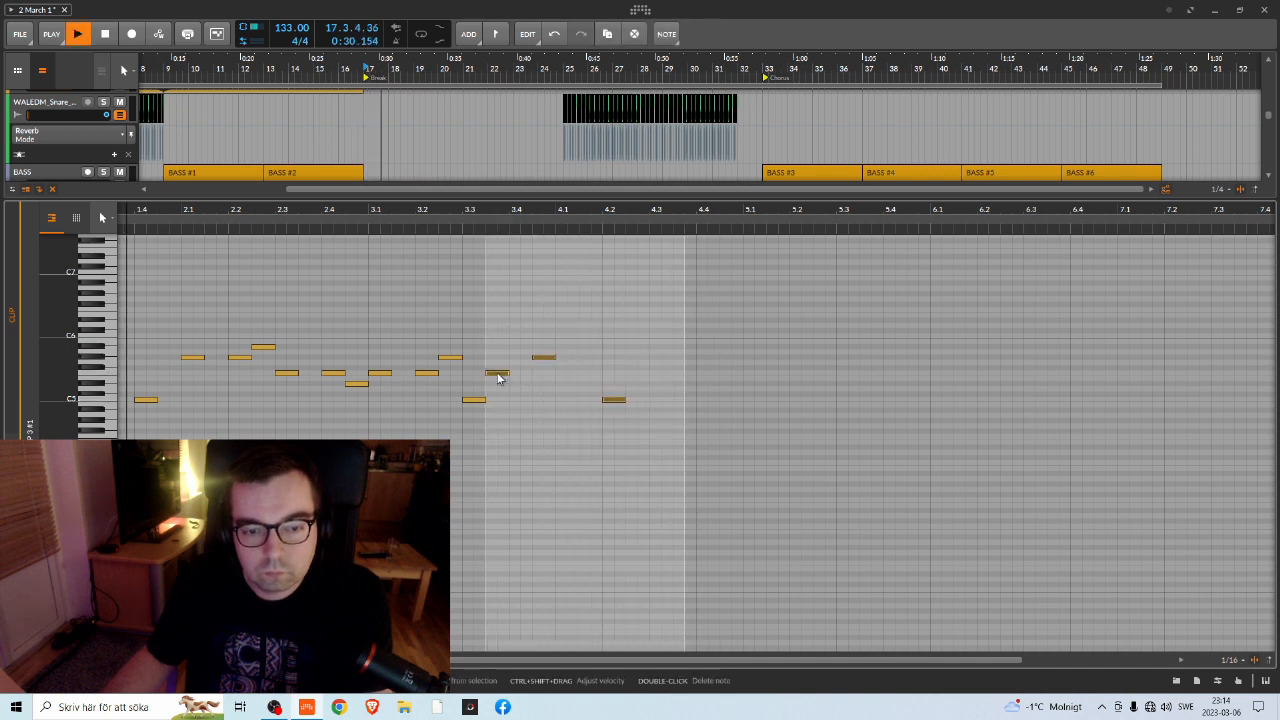
key("space")
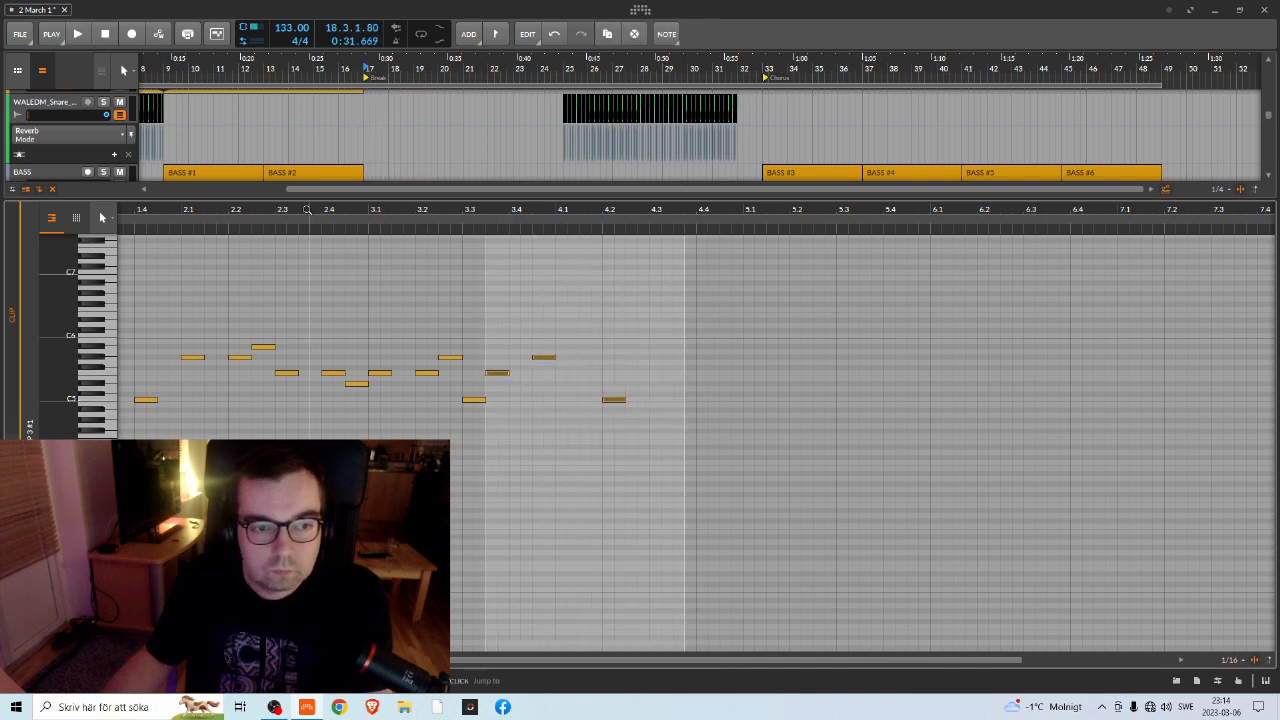
scroll(600, 360, "left", 6)
scroll(677, 350, "up", 1)
key("space")
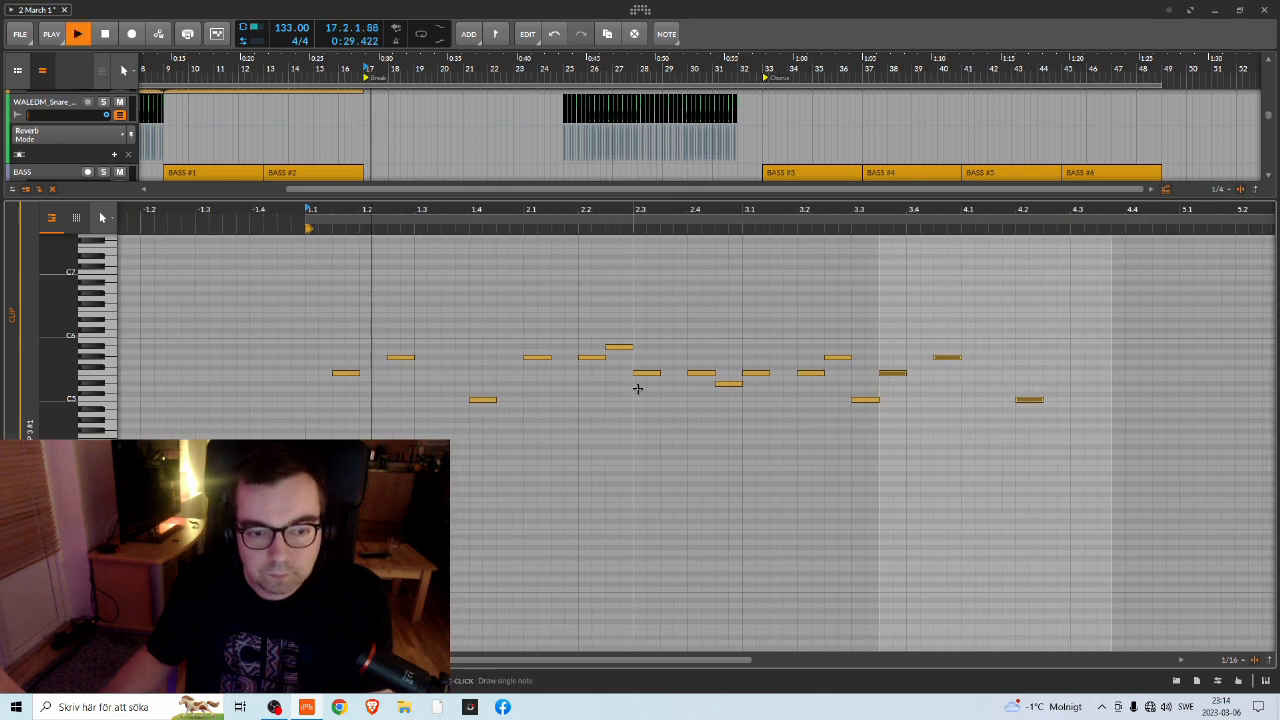
key("space")
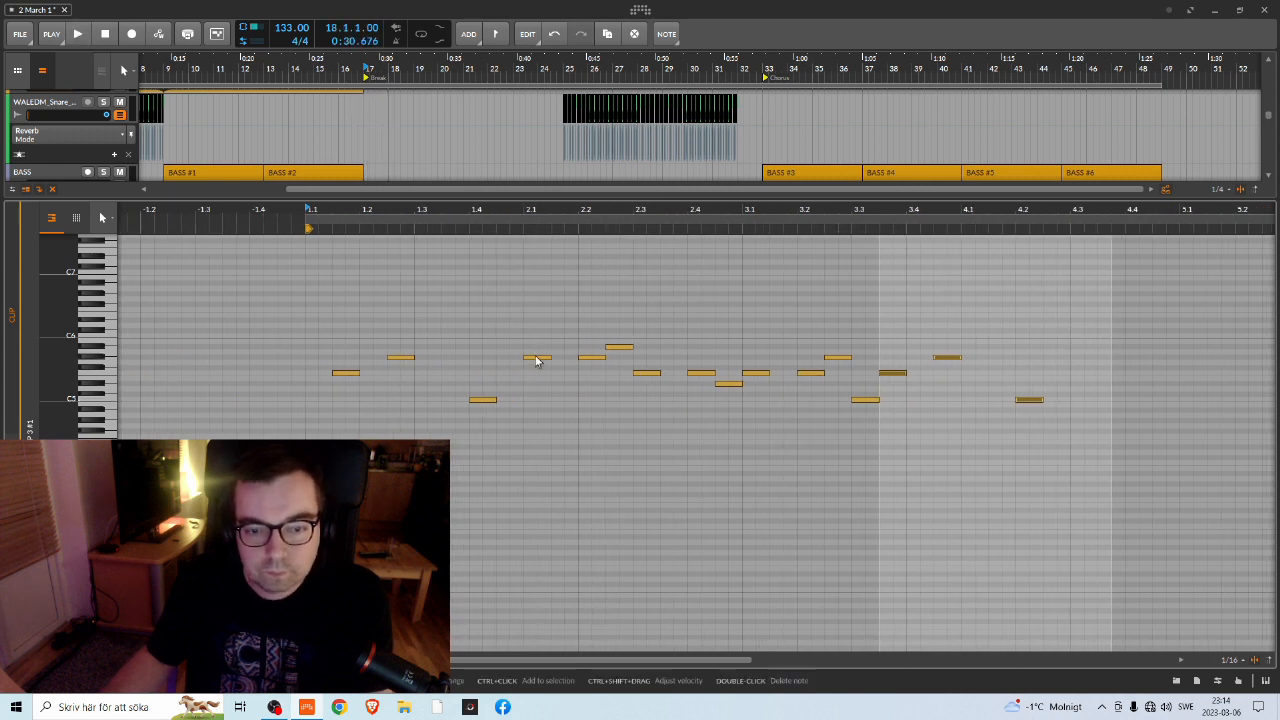
Copy the G#5 note at beat 2.1 half a beat later, lower the copy to F5, and play the melody
left_click(533, 359)
left_click_drag(558, 369, 557, 374)
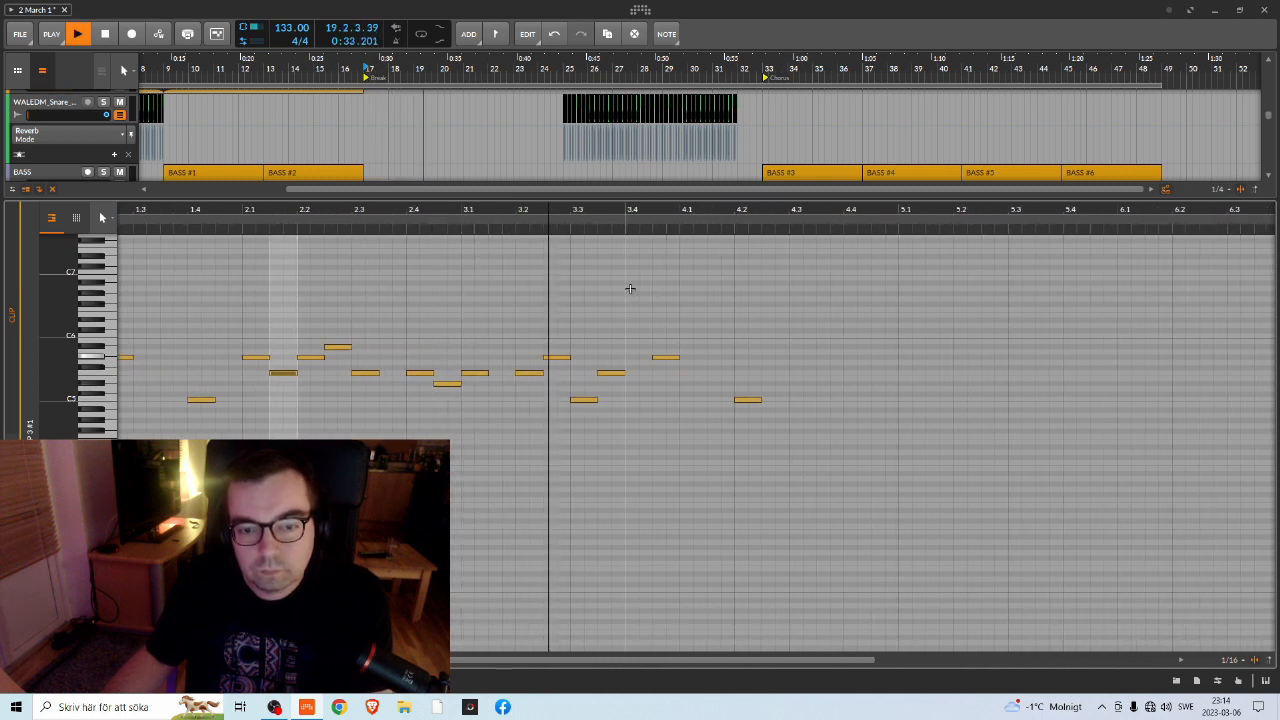
Move the note just before beat 3.4 an eighth later so it starts on 3.4, and play the clip
key("space")
left_click(610, 374)
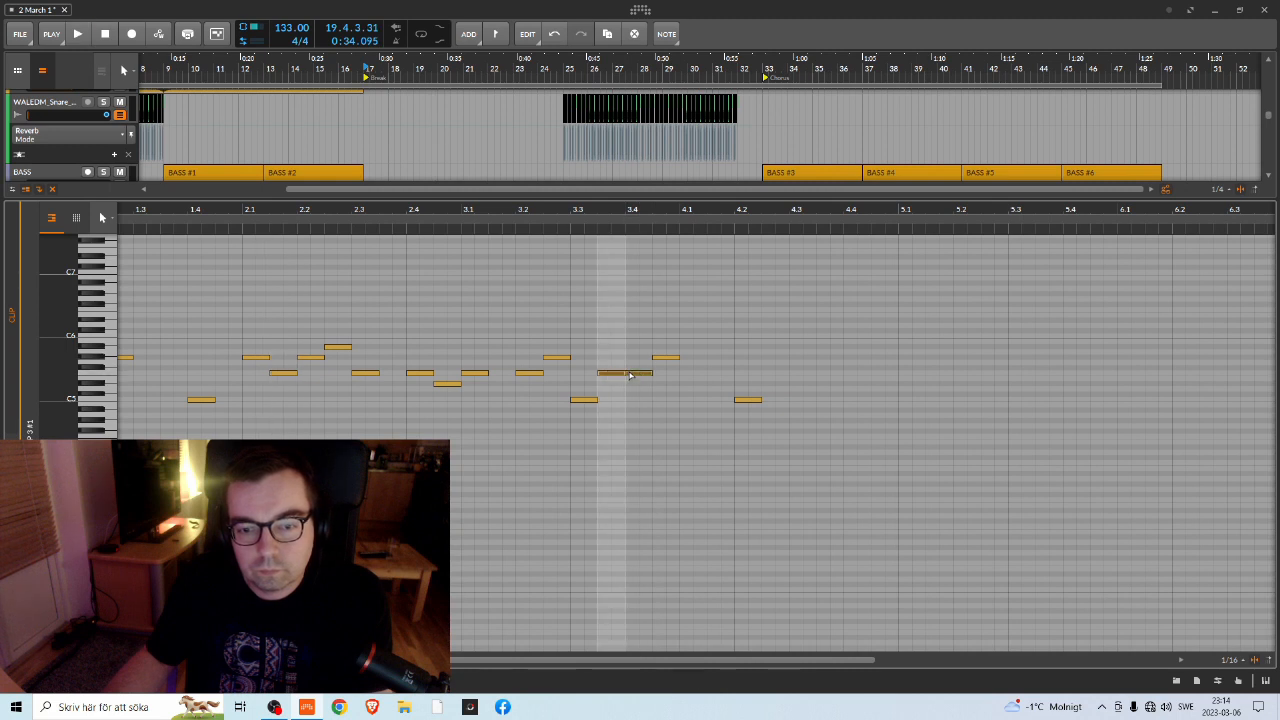
key("Delete")
left_click(638, 376)
key("space")
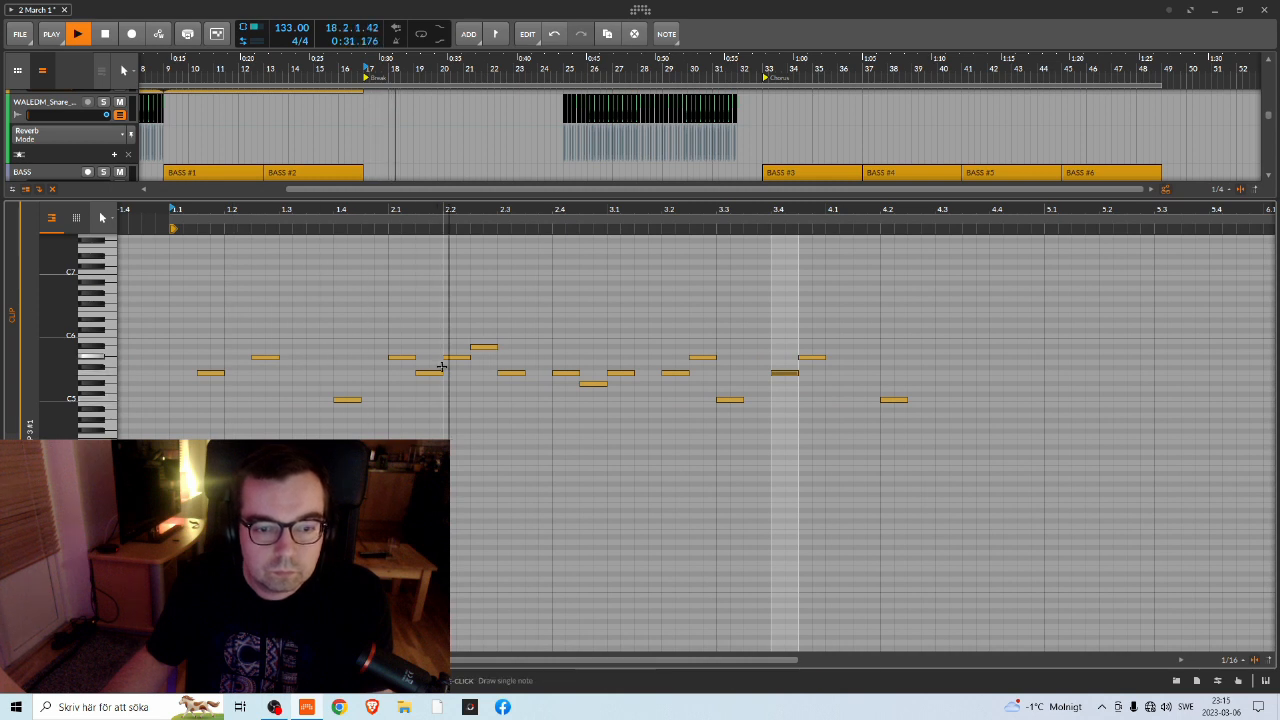
Shorten the note just before beat 2.2 to half its length and play the clip
left_click(426, 373)
key("Delete")
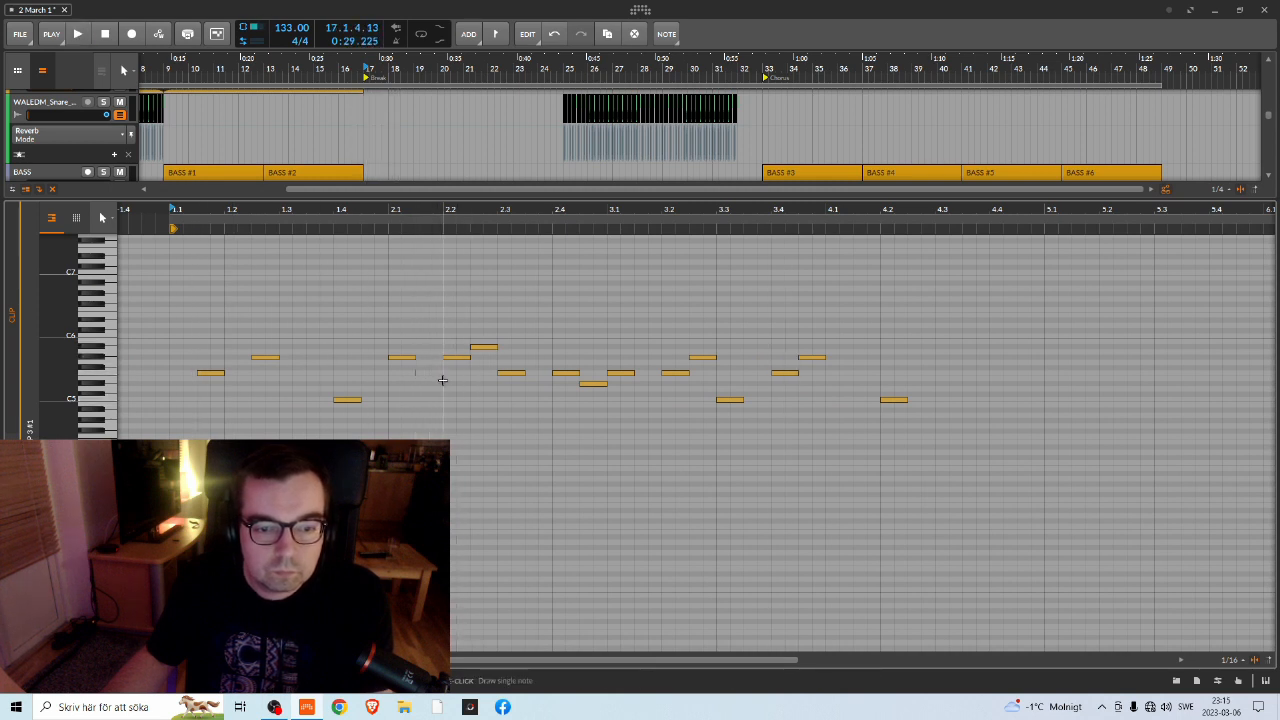
key("ctrl+z")
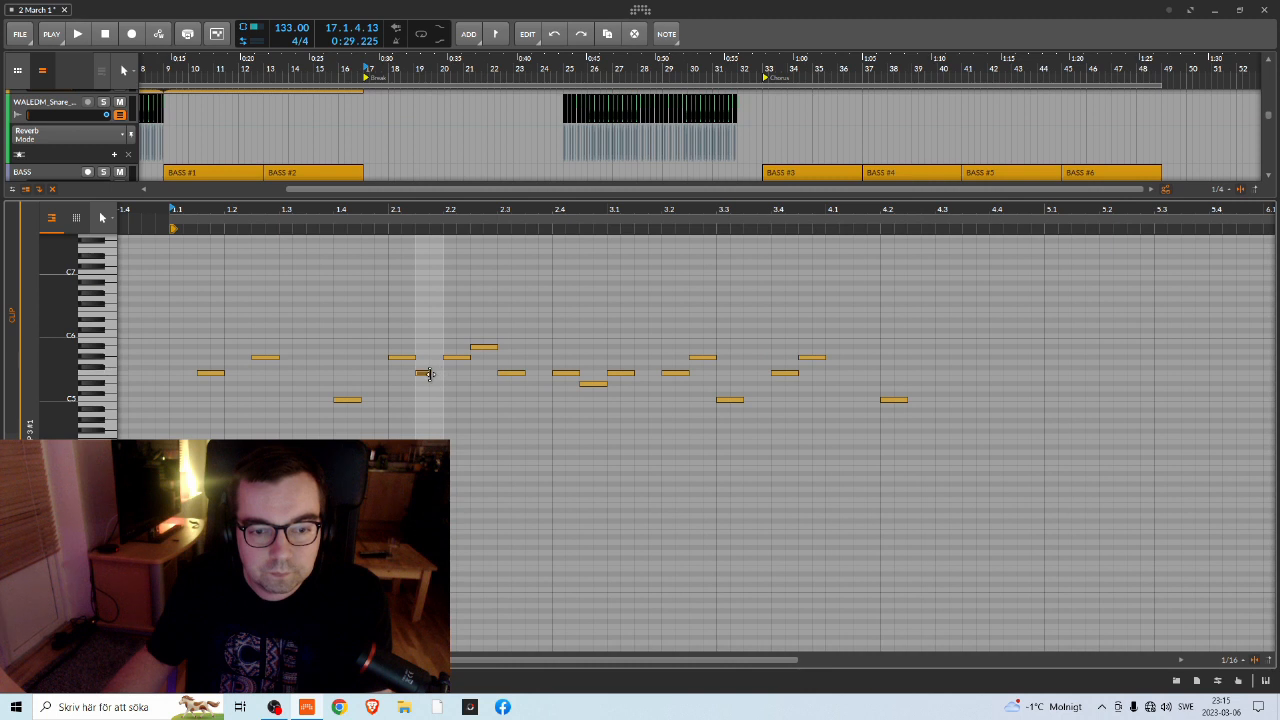
left_click_drag(428, 374, 429, 374)
key("space")
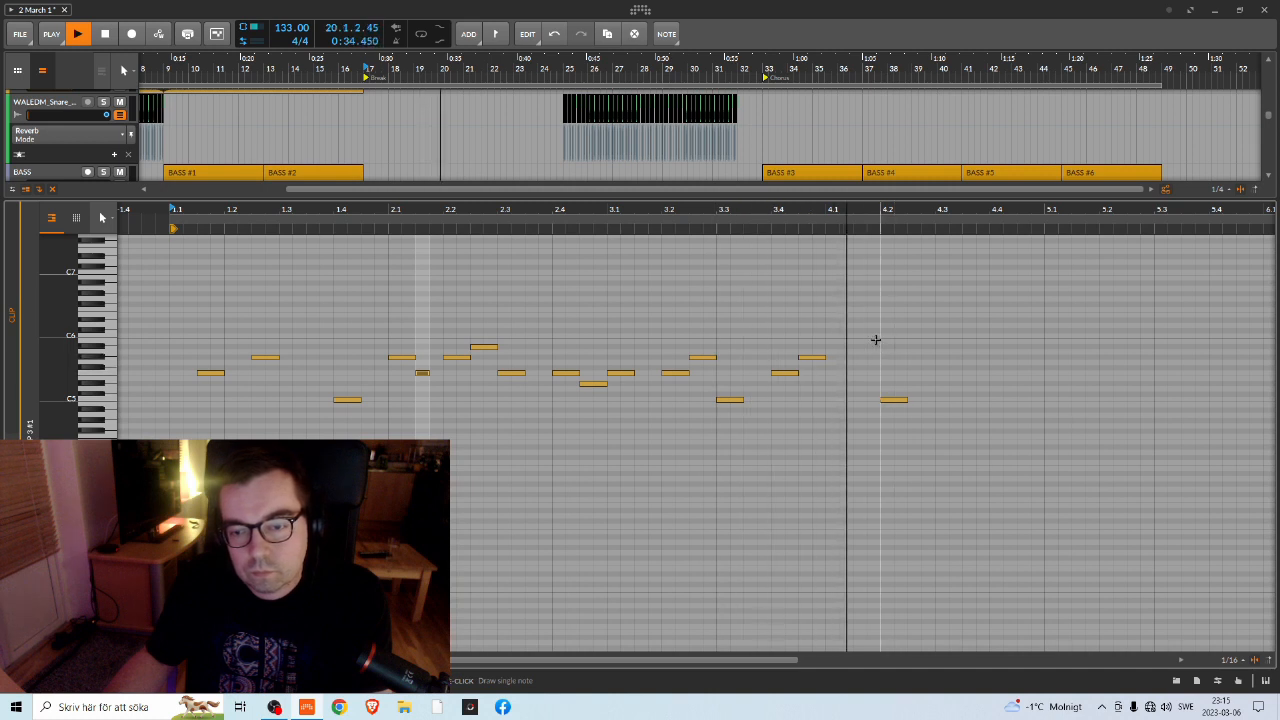
Shift the last three notes of the melody an eighth later and play the clip
key("space")
left_click_drag(771, 331, 912, 408)
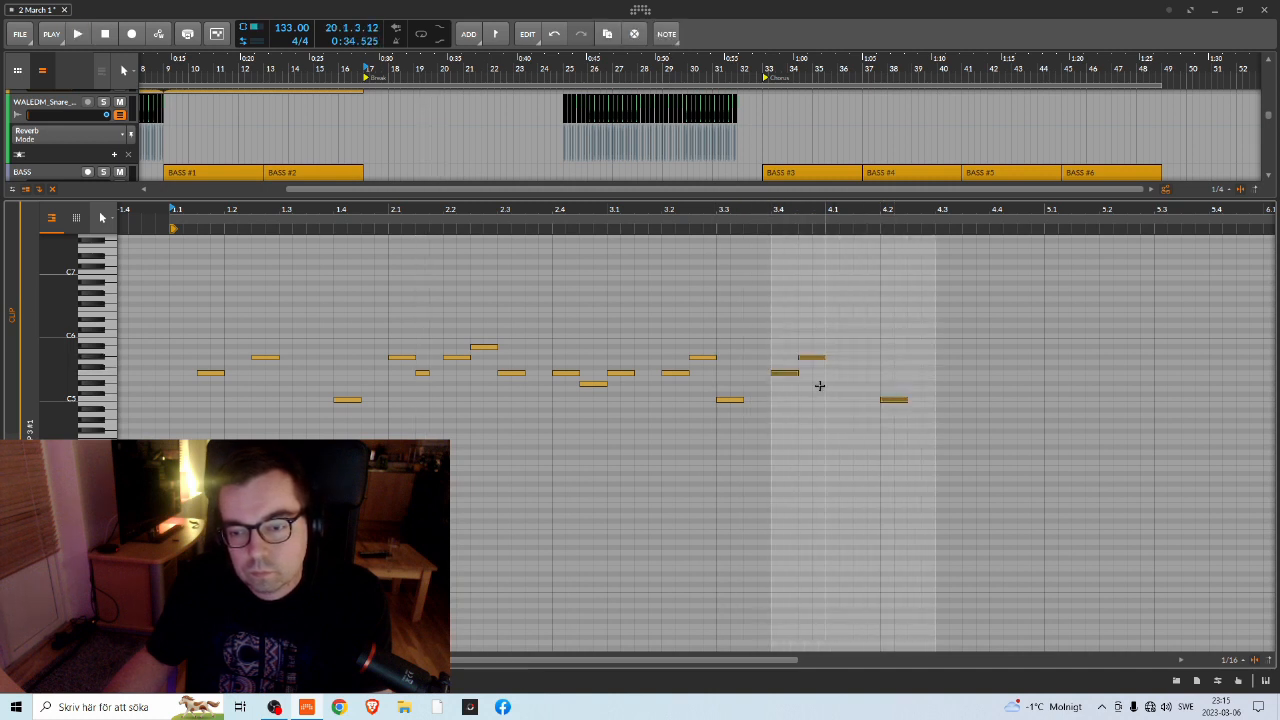
left_click_drag(786, 377, 811, 380)
key("space")
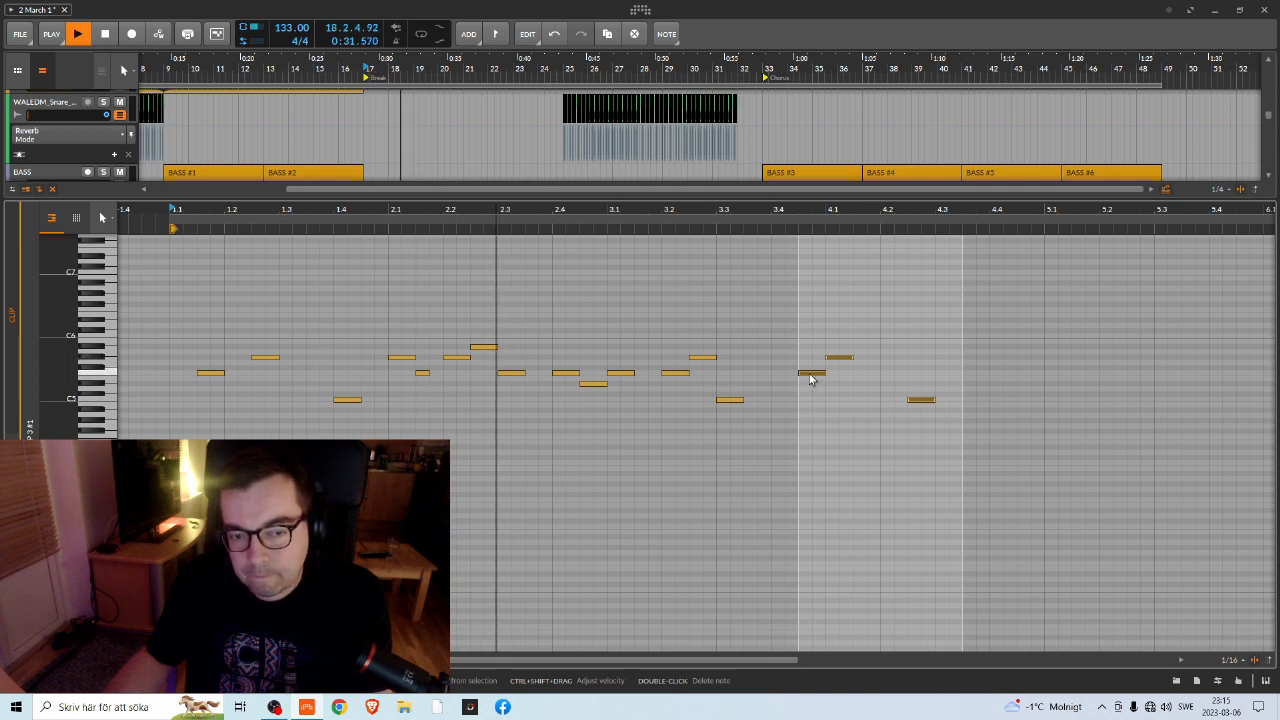
Delete the short note just before beat 2.2 and move the last three notes an eighth earlier to start at 3.4
double_click(421, 376)
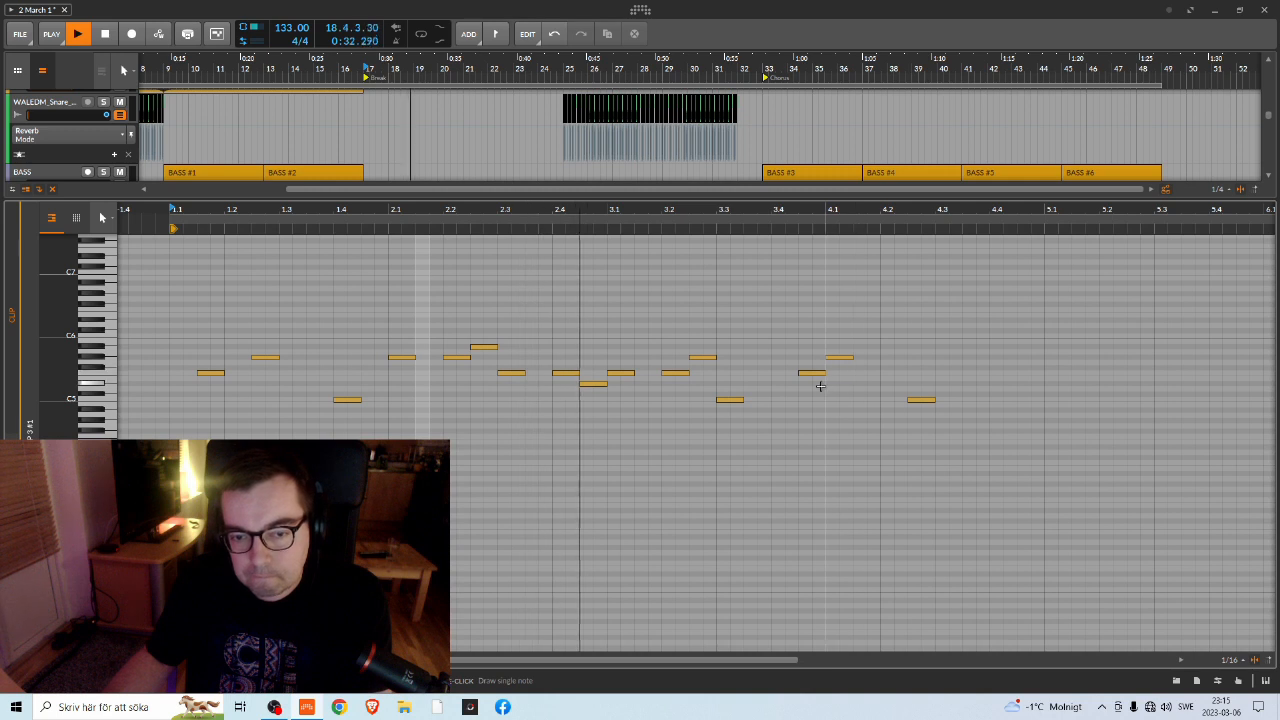
key("space")
left_click_drag(786, 317, 951, 434)
left_click_drag(783, 378, 781, 379)
key("space")
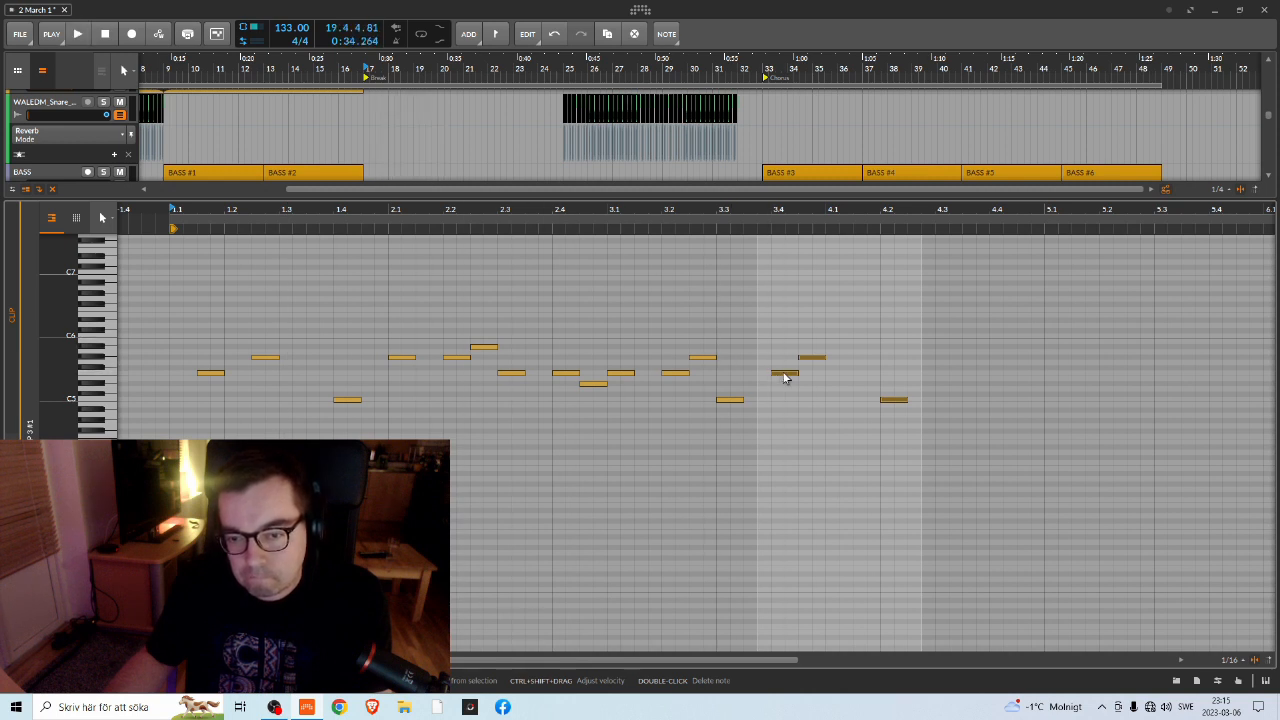
Audition the notes from bar 3 onward and move the melody's last note to beat 4.1 at A#4
left_click(785, 375)
left_click(676, 373)
left_click(704, 358)
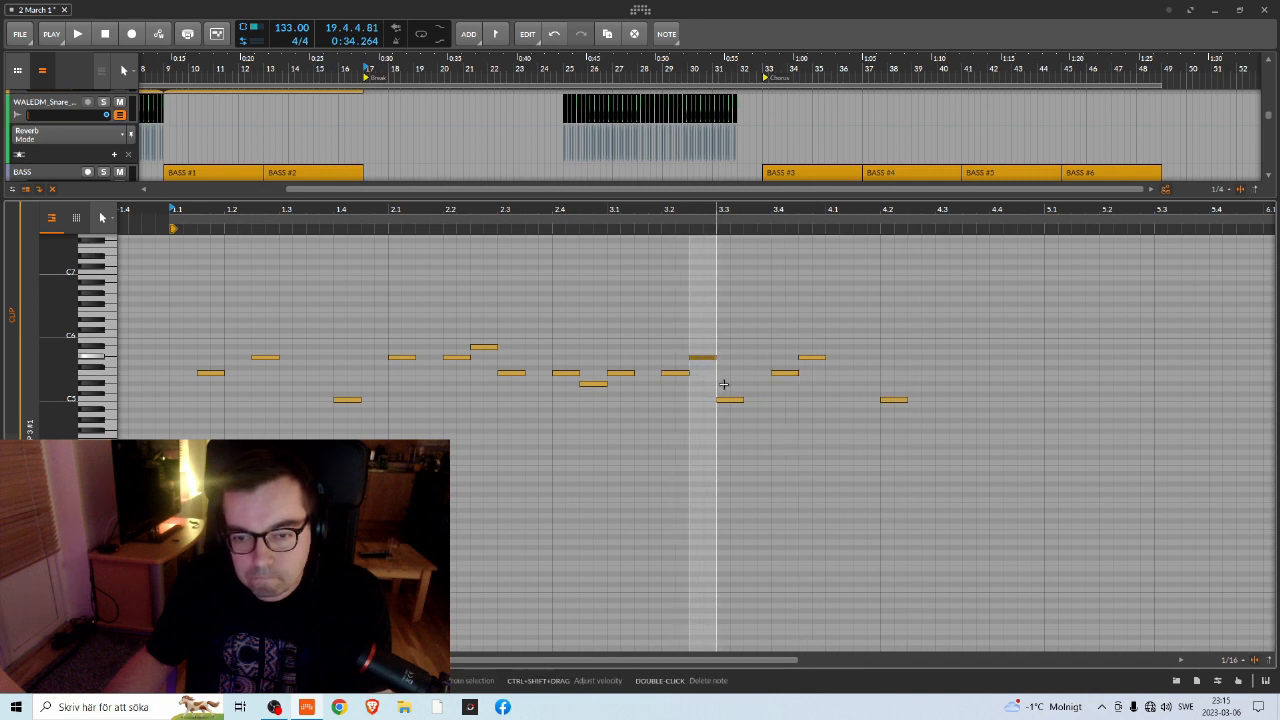
left_click(729, 402)
left_click(784, 374)
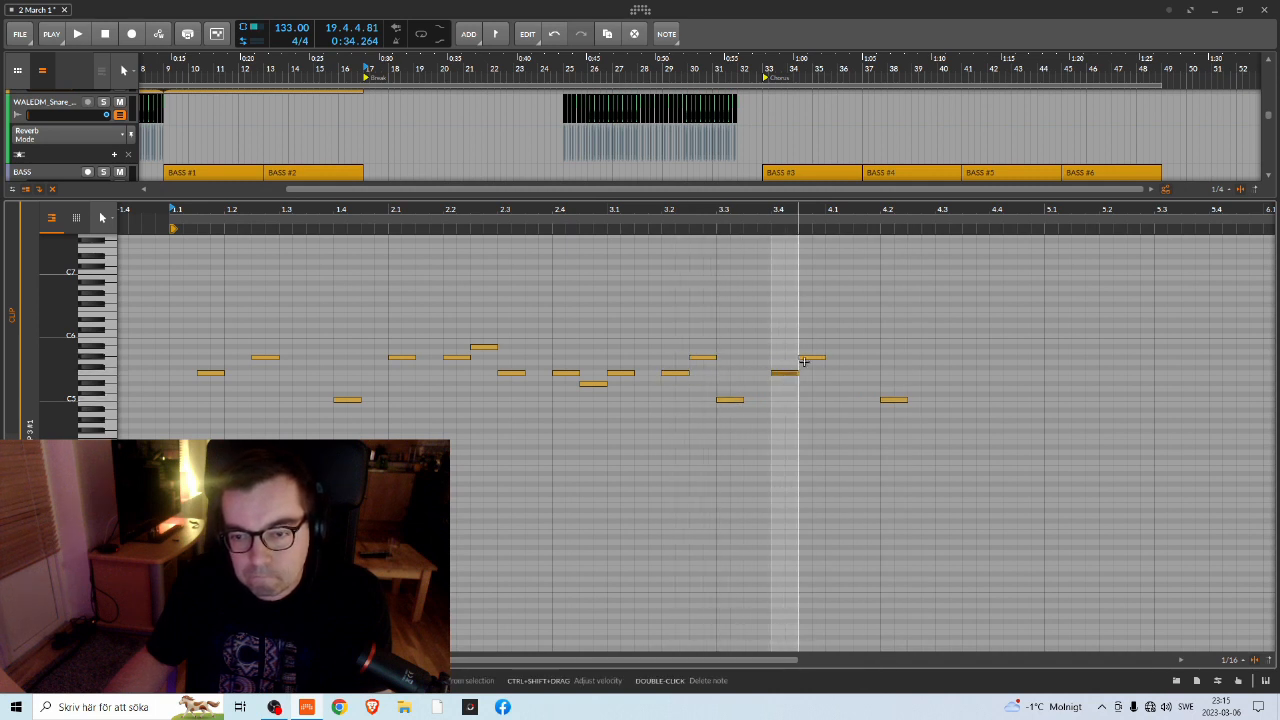
left_click(809, 358)
left_click(894, 401)
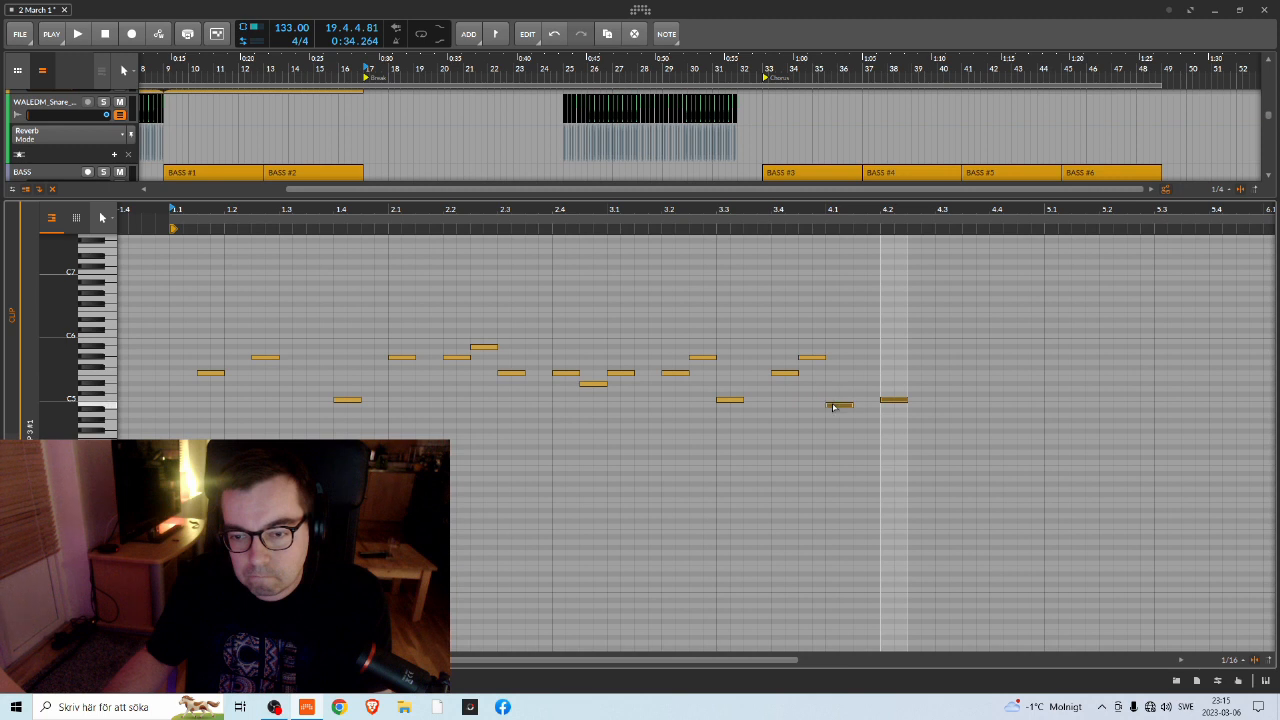
left_click(835, 413)
key("space")
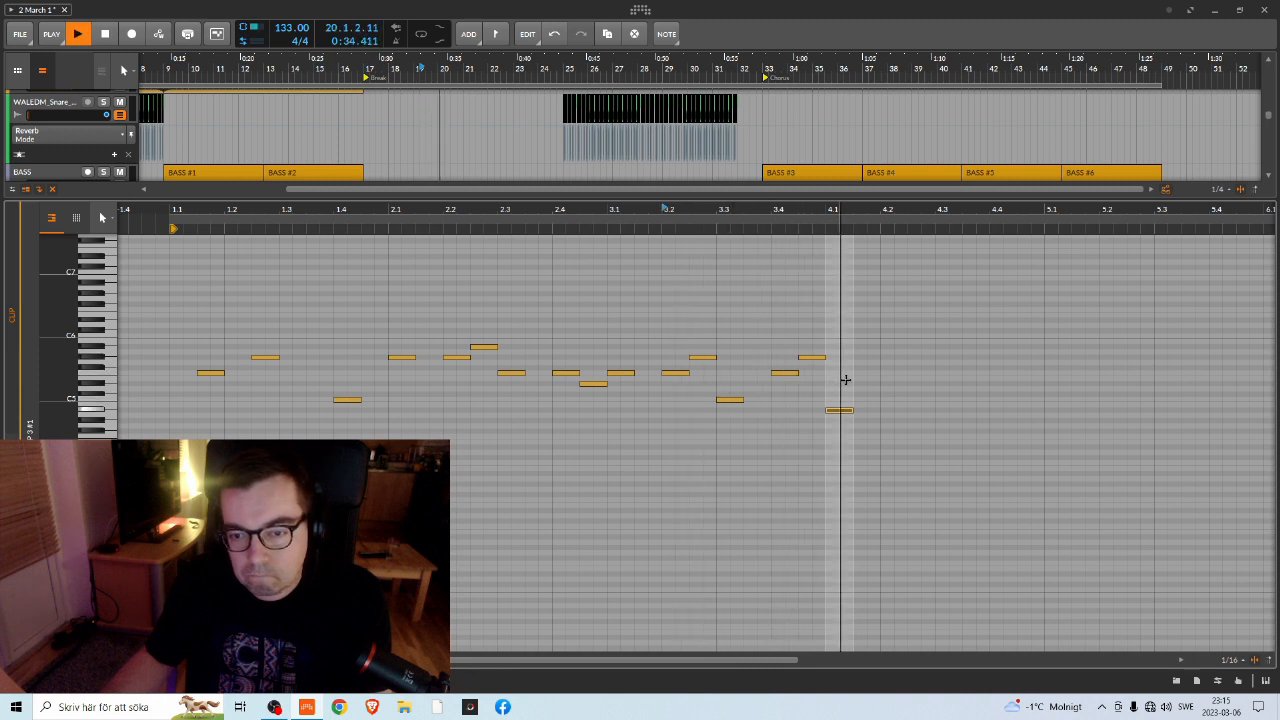
Duplicate the last three notes, starting the copy at beat 4.2
key("space")
left_click_drag(774, 337, 891, 443)
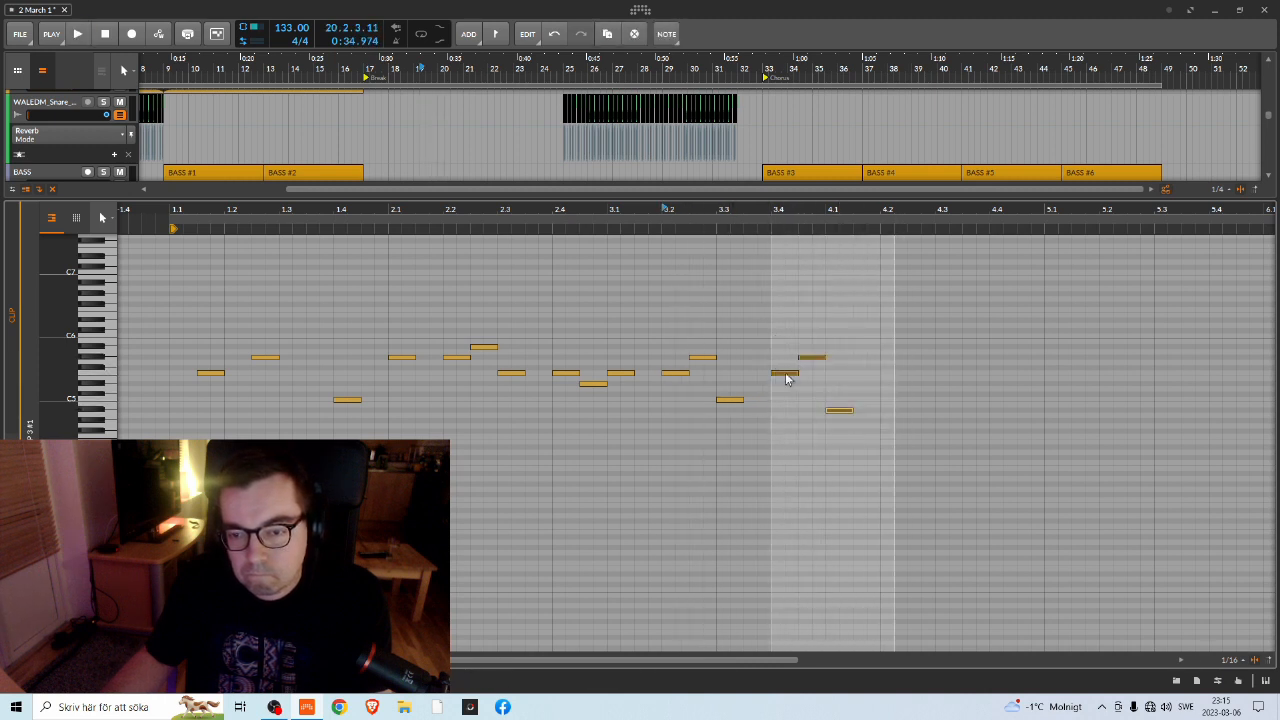
left_click(894, 376)
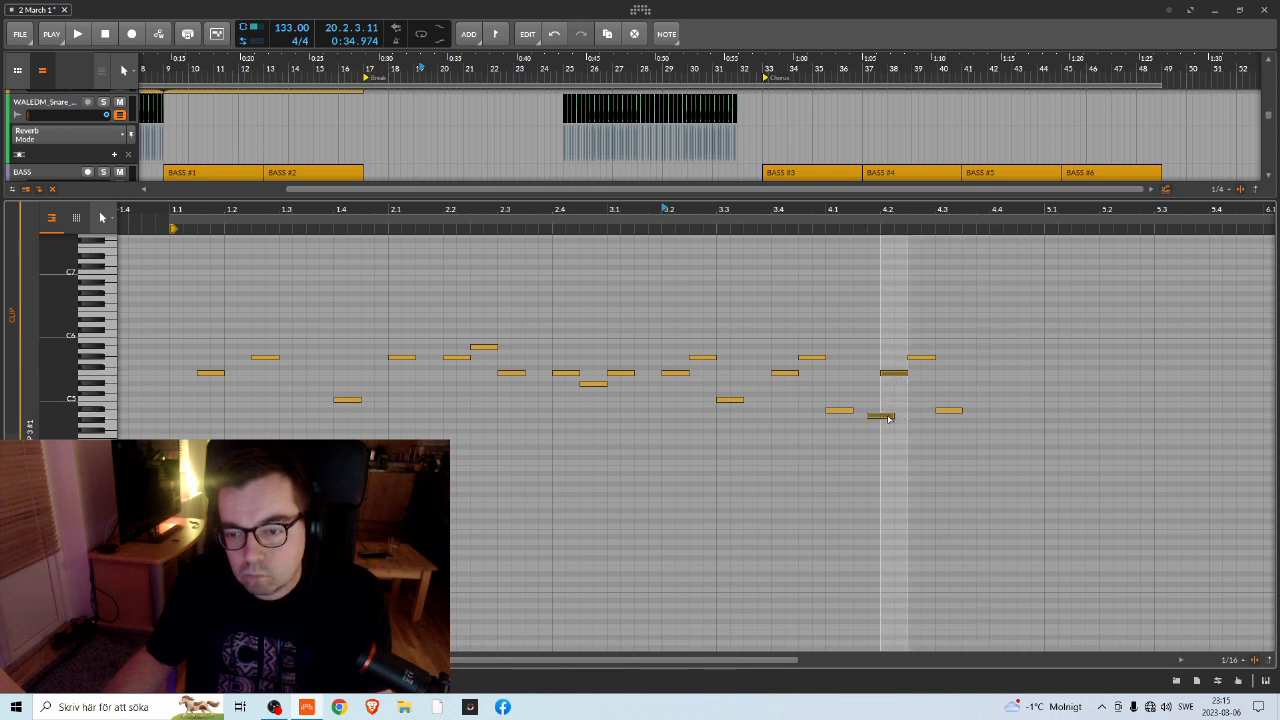
Re-pitch the three copied notes to a rising run of G#4, A#4 and C5, and listen to the result
left_click_drag(891, 423, 891, 422)
left_click(914, 358)
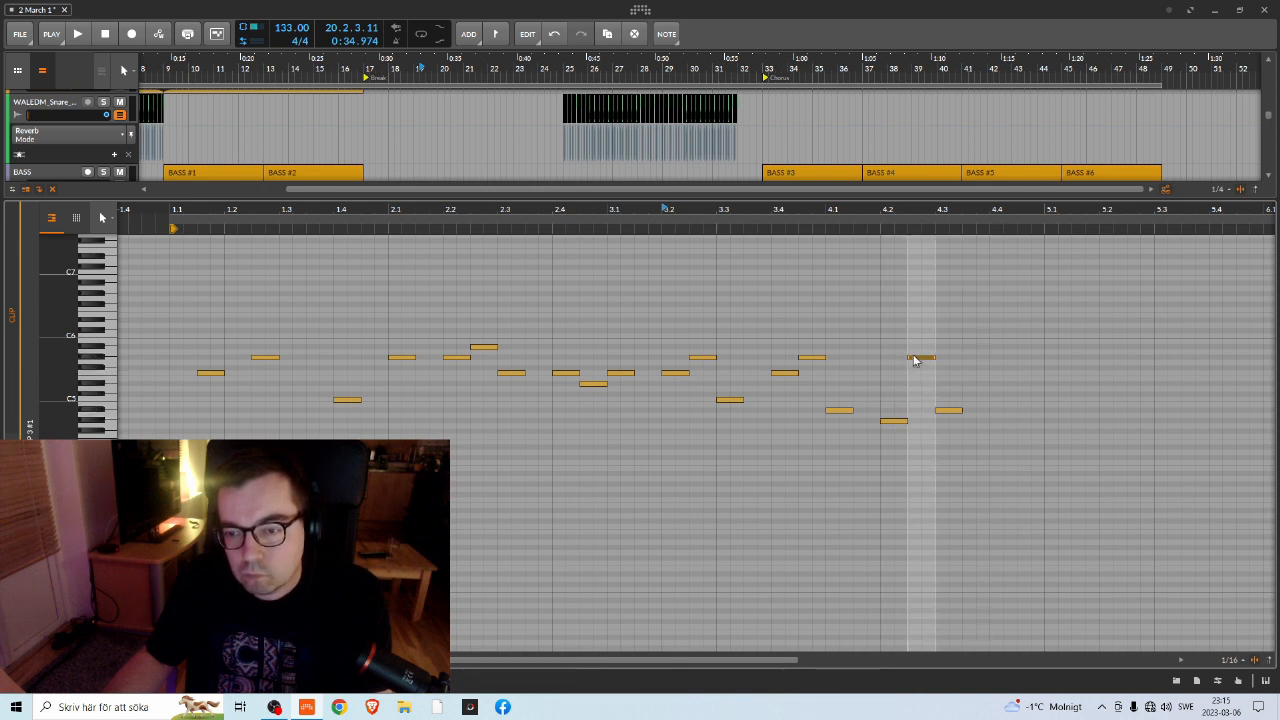
mouse_move(912, 365)
left_mouse_down()
mouse_move(917, 400)
mouse_move(921, 368)
left_mouse_up()
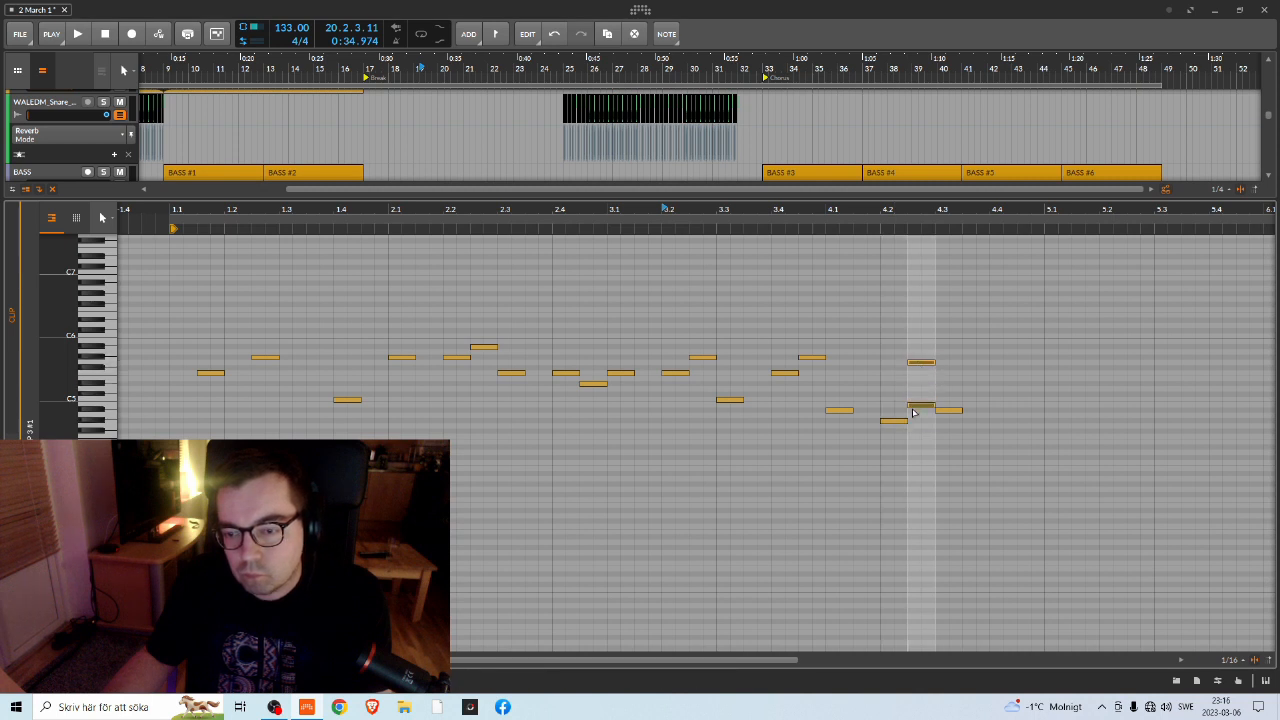
left_click(948, 411)
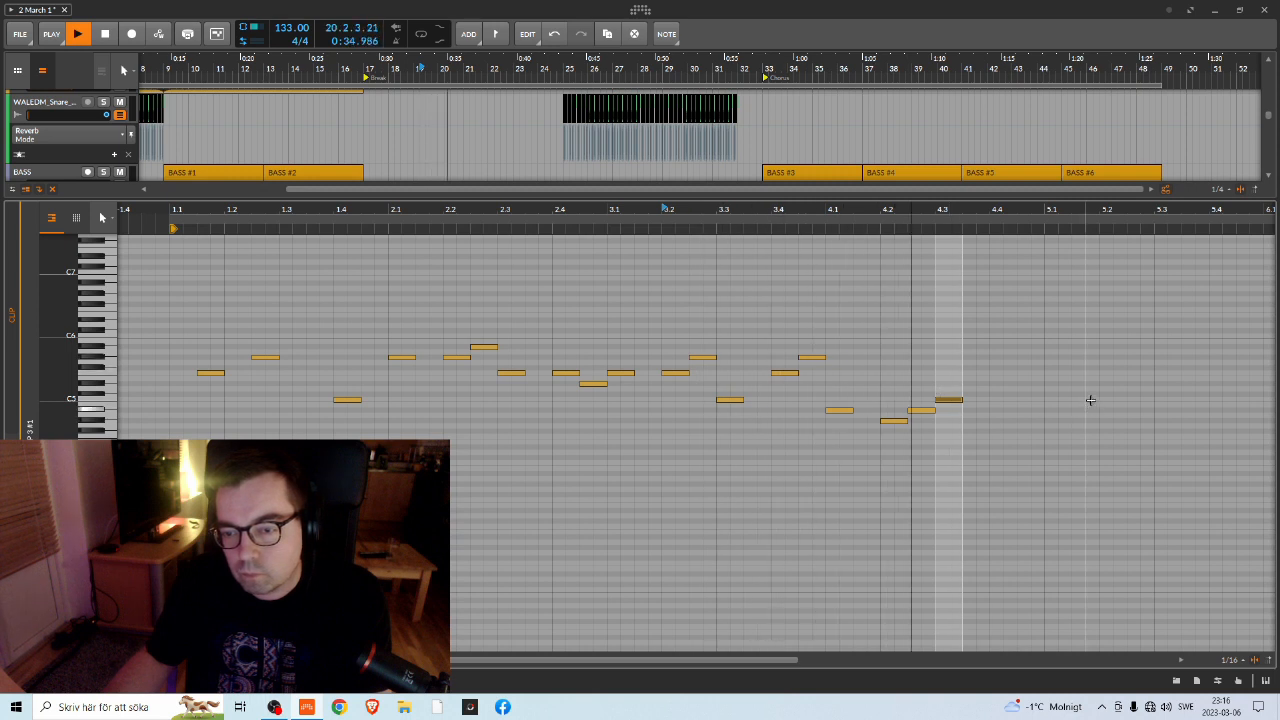
key("space")
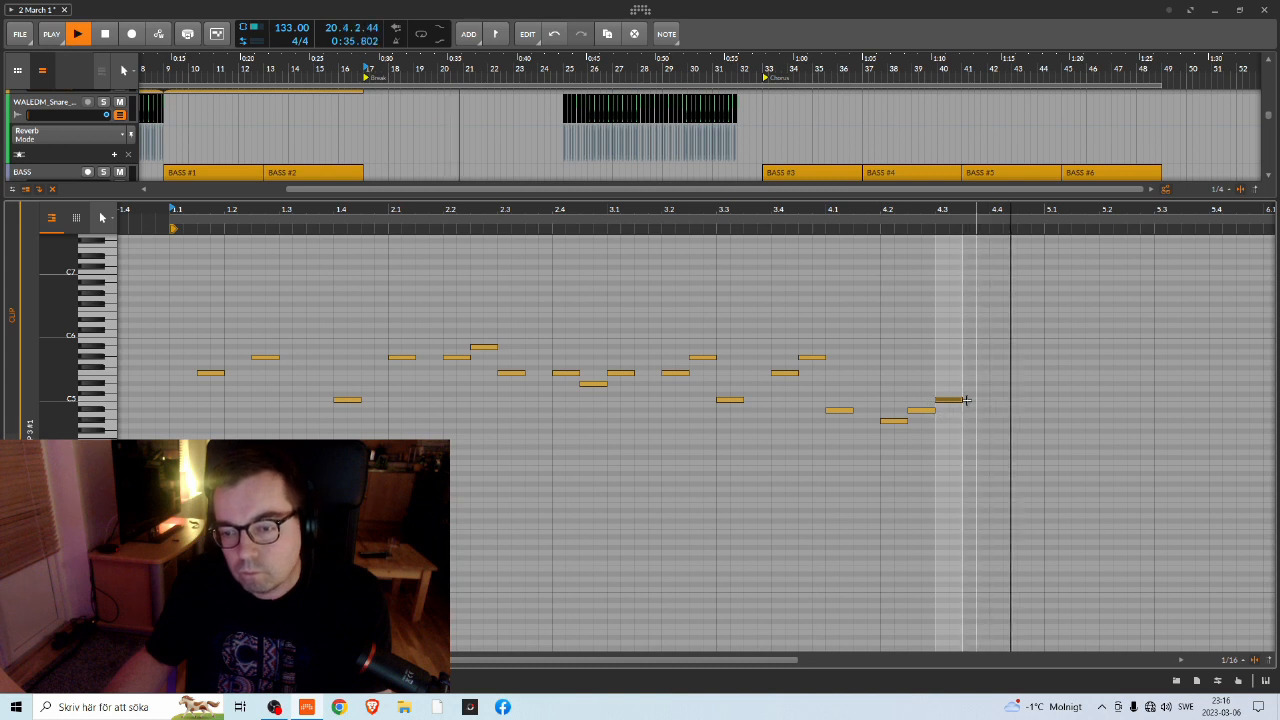
Lower the note between beats 4.2 and 4.3 to F4 and play the ending from beat 3.4
key("space")
left_click(895, 420)
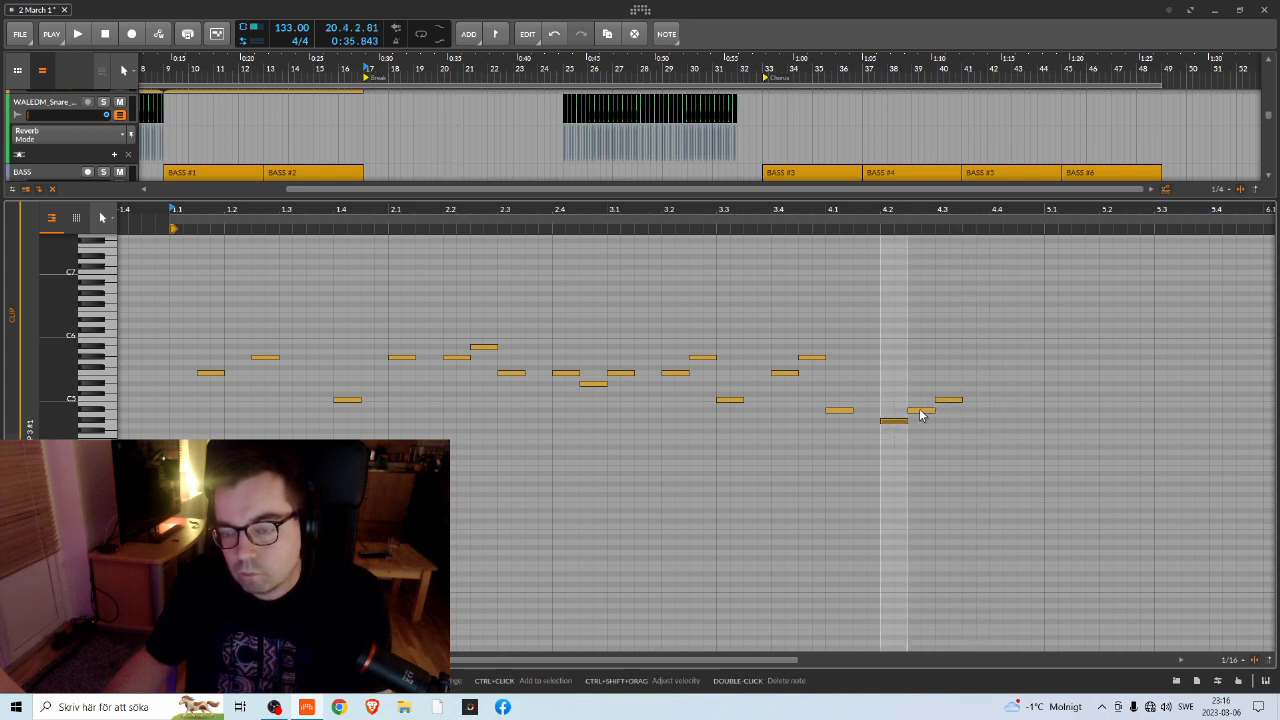
left_click_drag(920, 410, 924, 426)
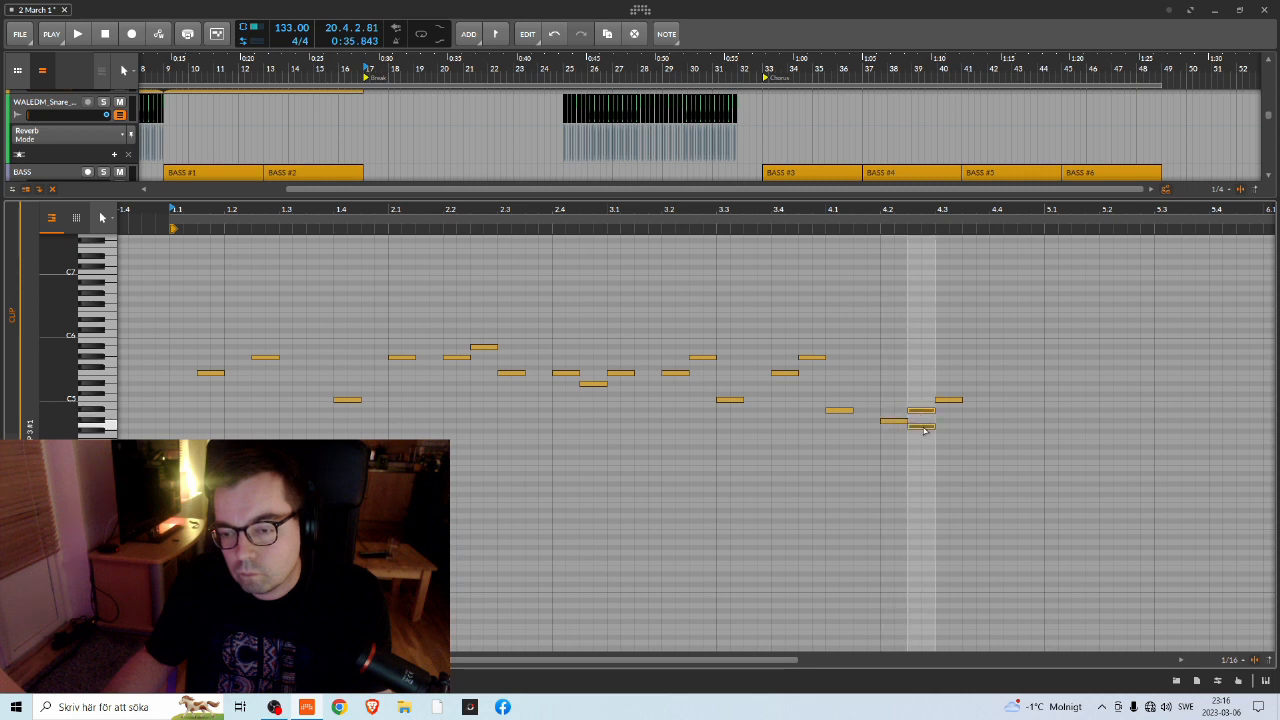
left_click(905, 421)
left_click(921, 437)
left_click(949, 401)
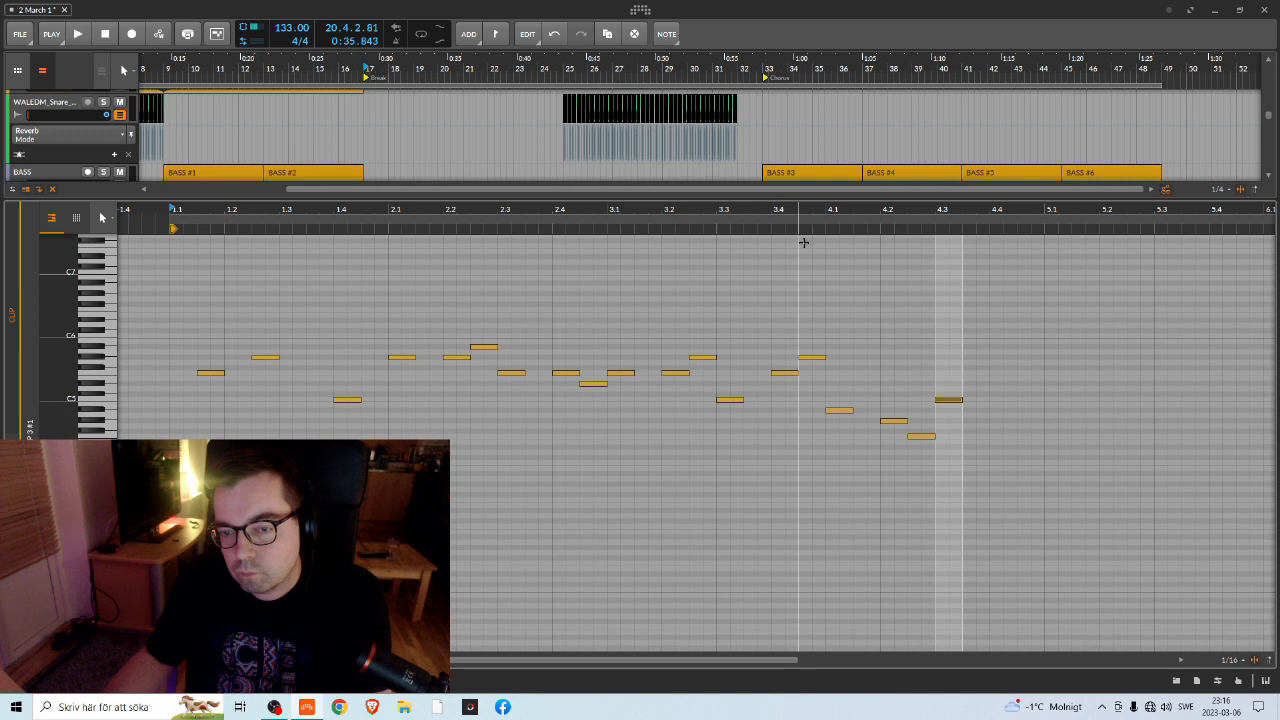
key("space")
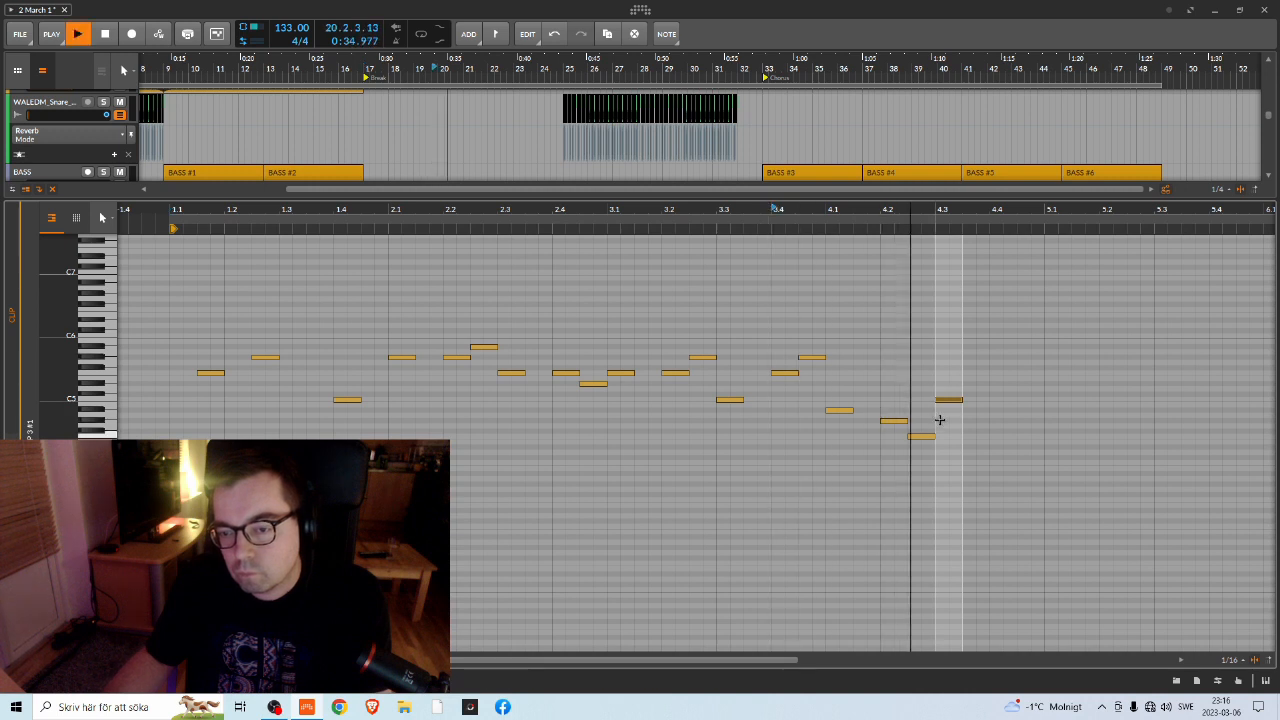
Add three eighth notes from beat 4.4, A#4 and G#4 followed by C5 on 5.1, and play the new ending
key("space")
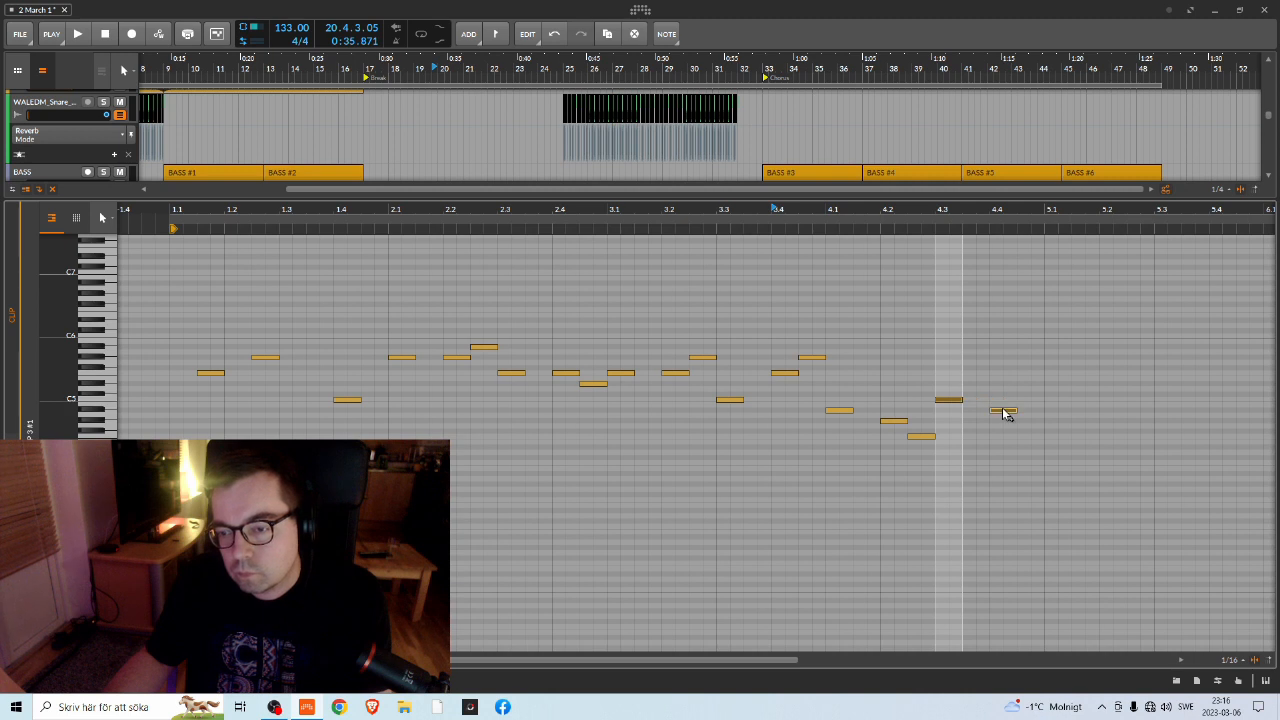
left_click(1005, 412)
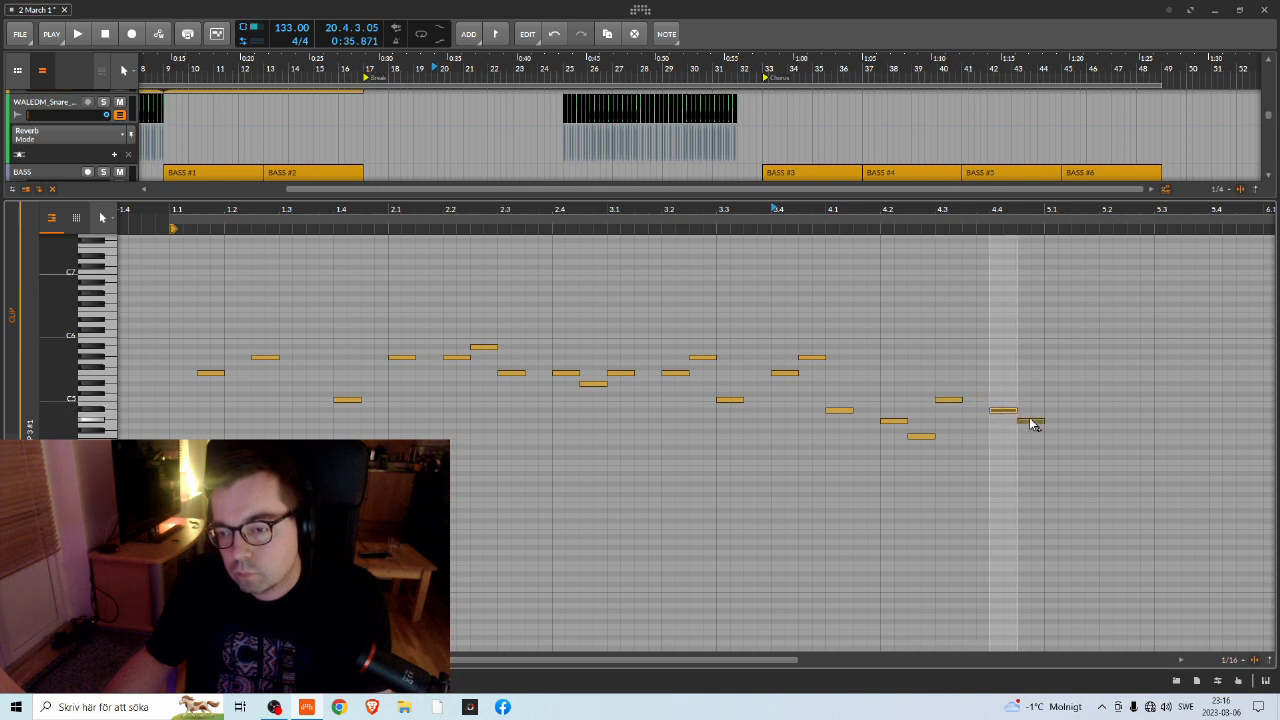
left_click(1032, 422)
left_click(1055, 402)
key("space")
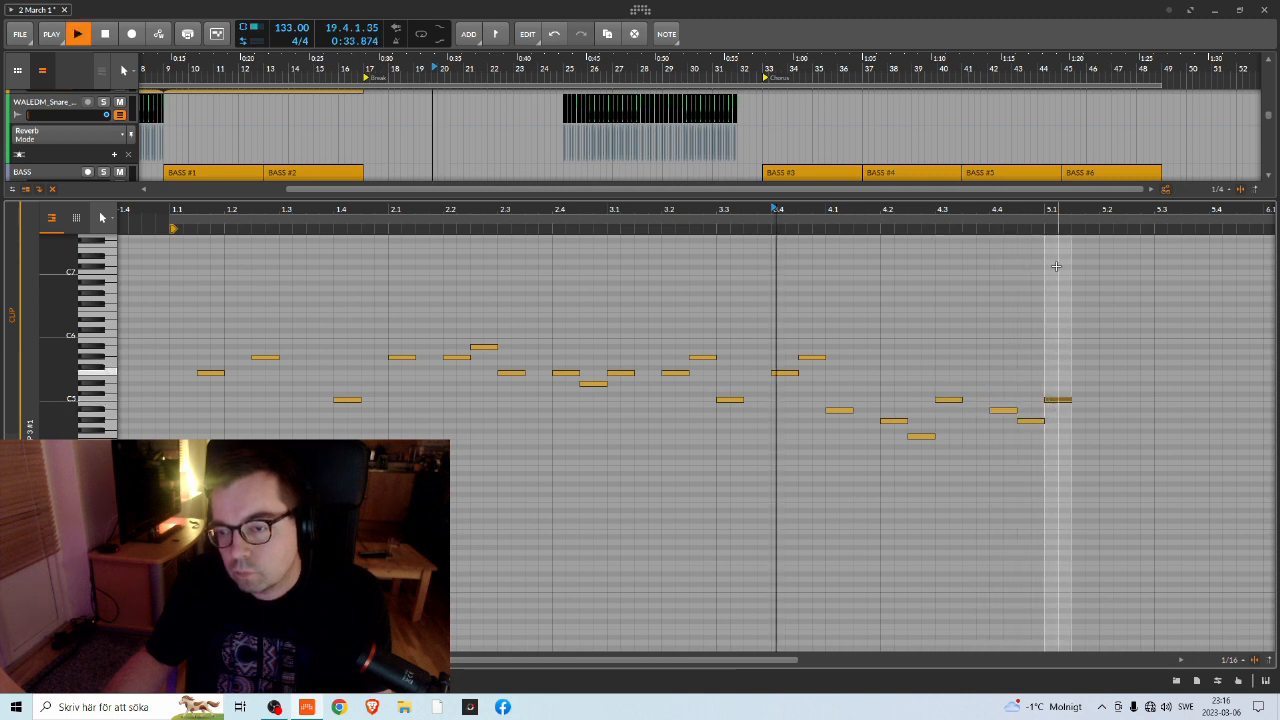
left_click_drag(1057, 210, 829, 273)
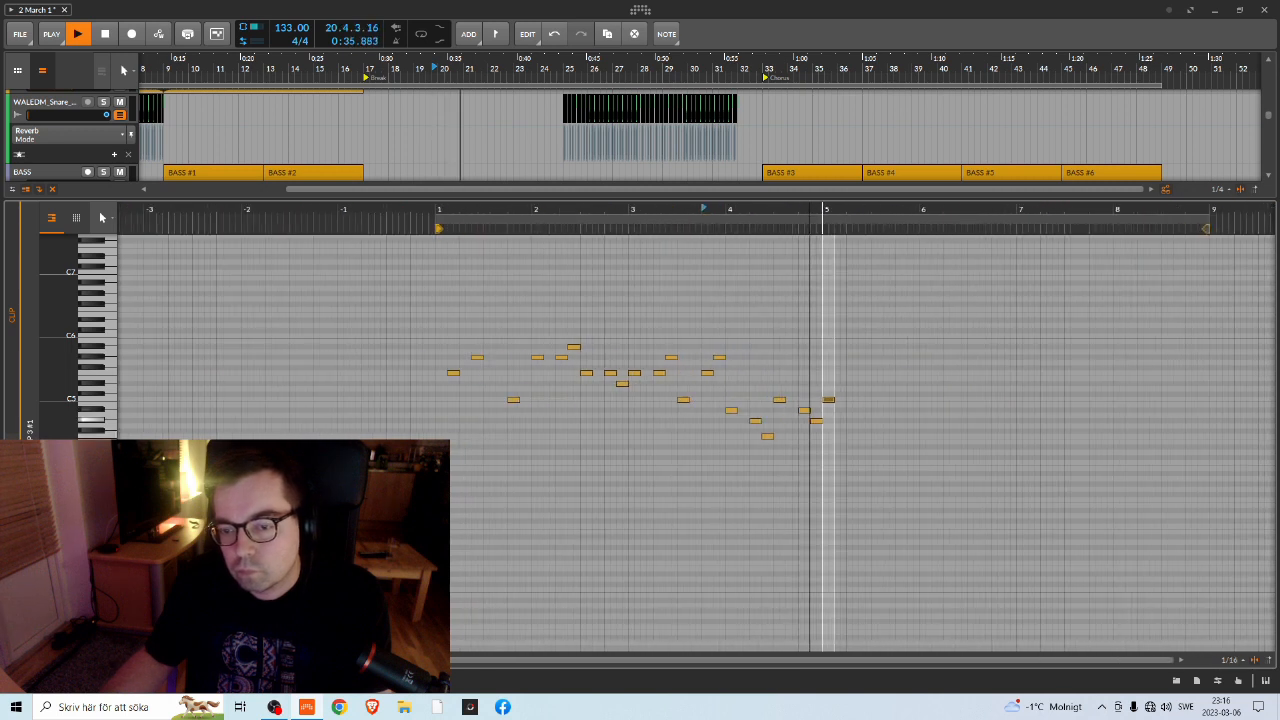
key("space")
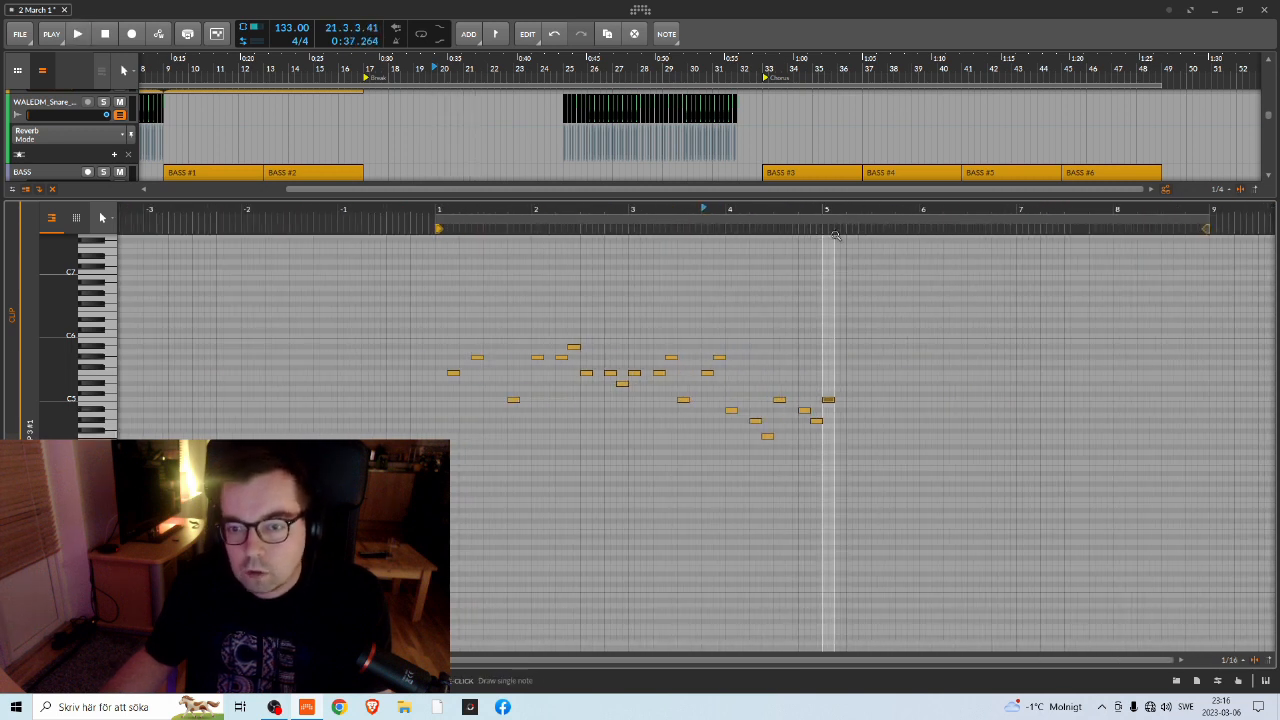
Listen to the whole melody from the clip's start and compare its last note at bar 5 with the first note
mouse_move(829, 273)
left_mouse_down()
mouse_move(806, 236)
mouse_move(833, 273)
left_mouse_up()
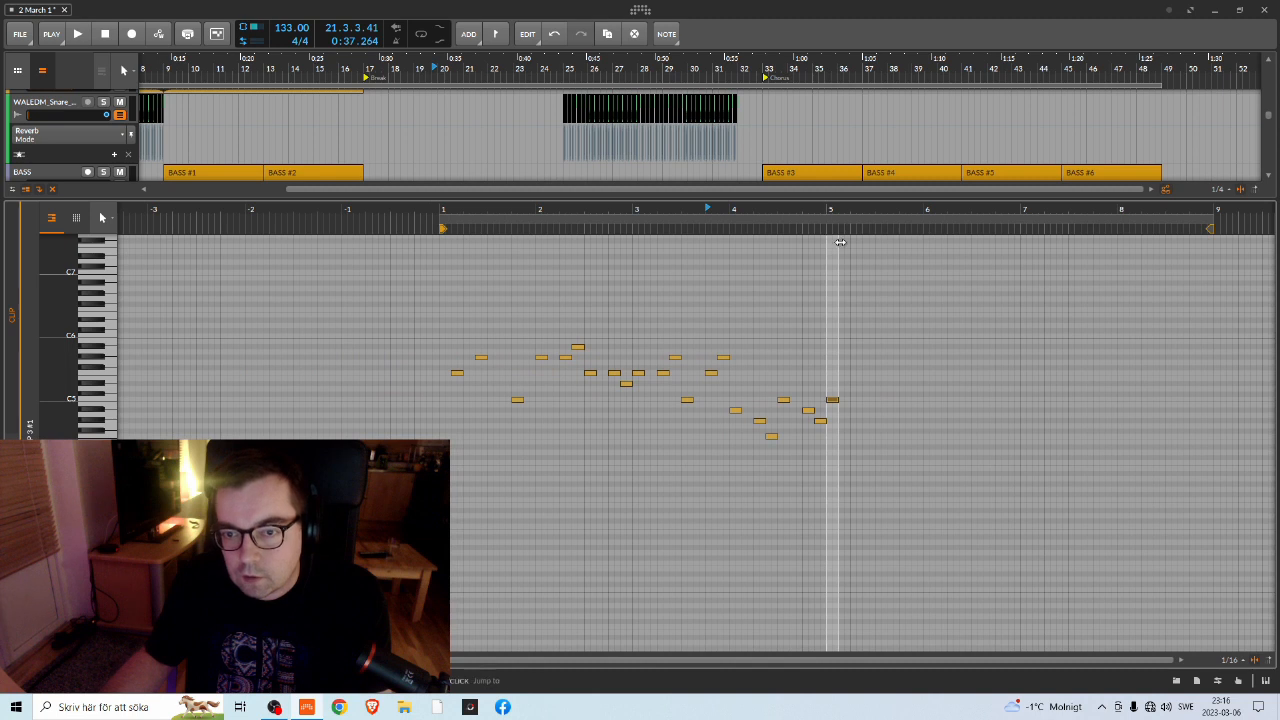
left_click(857, 246)
left_click_drag(838, 209, 667, 206)
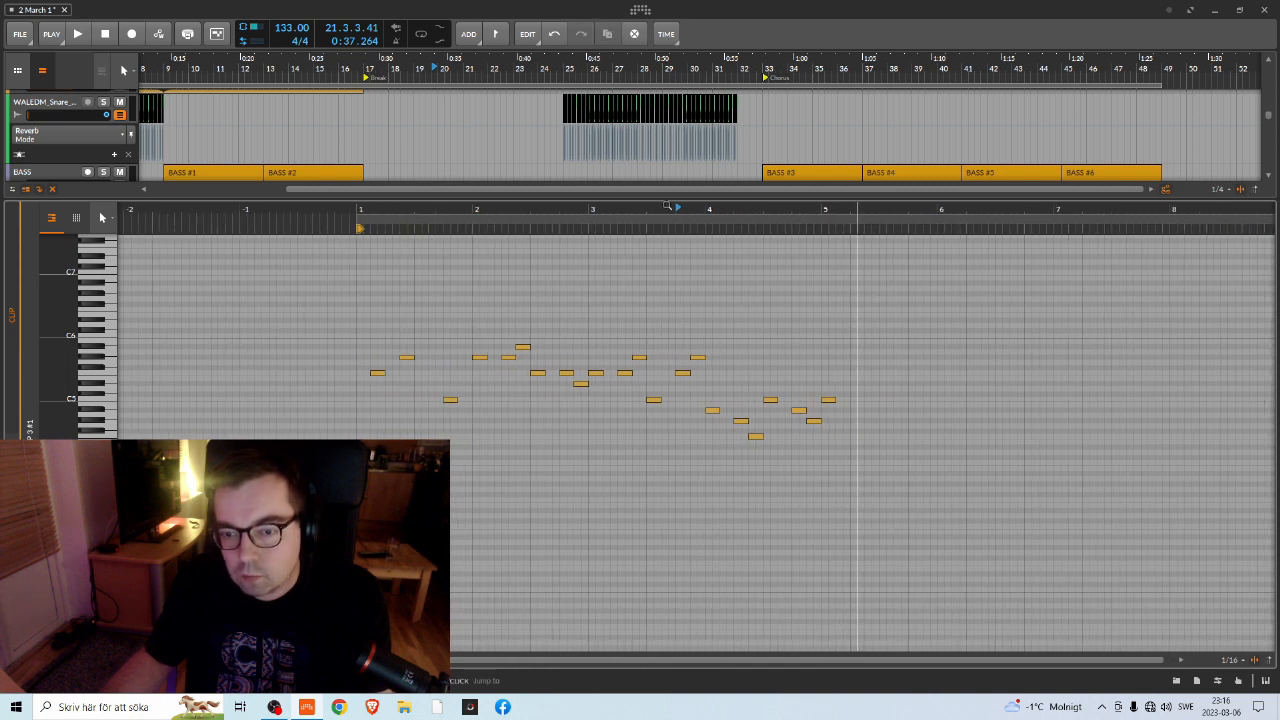
key("space")
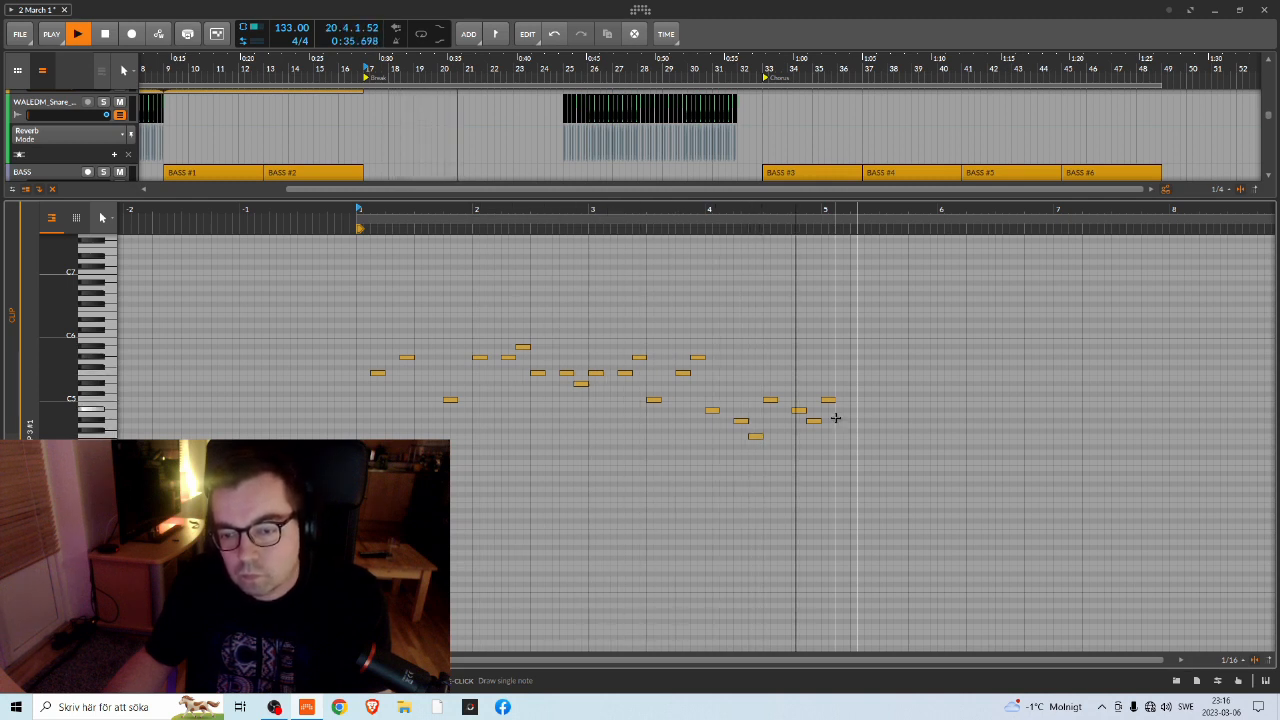
key("space")
key("space")
mouse_move(857, 212)
left_mouse_down()
mouse_move(857, 285)
mouse_move(837, 212)
left_mouse_up()
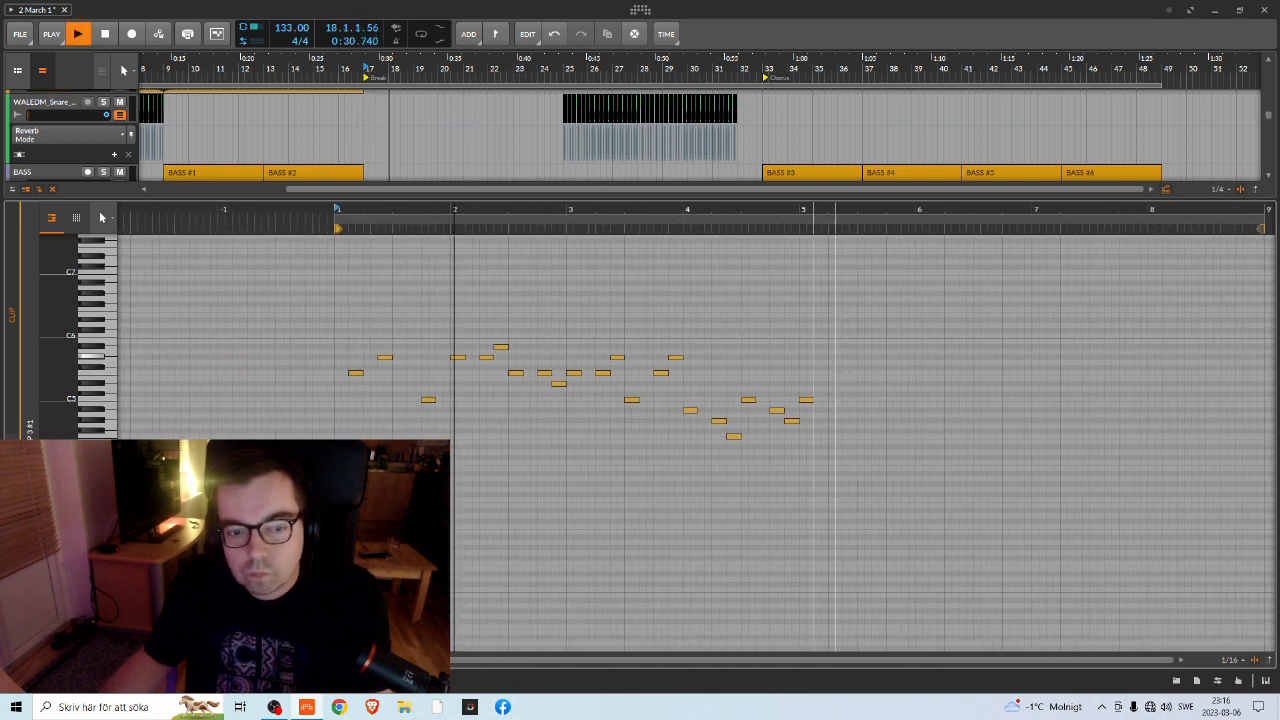
key("space")
left_click(806, 401)
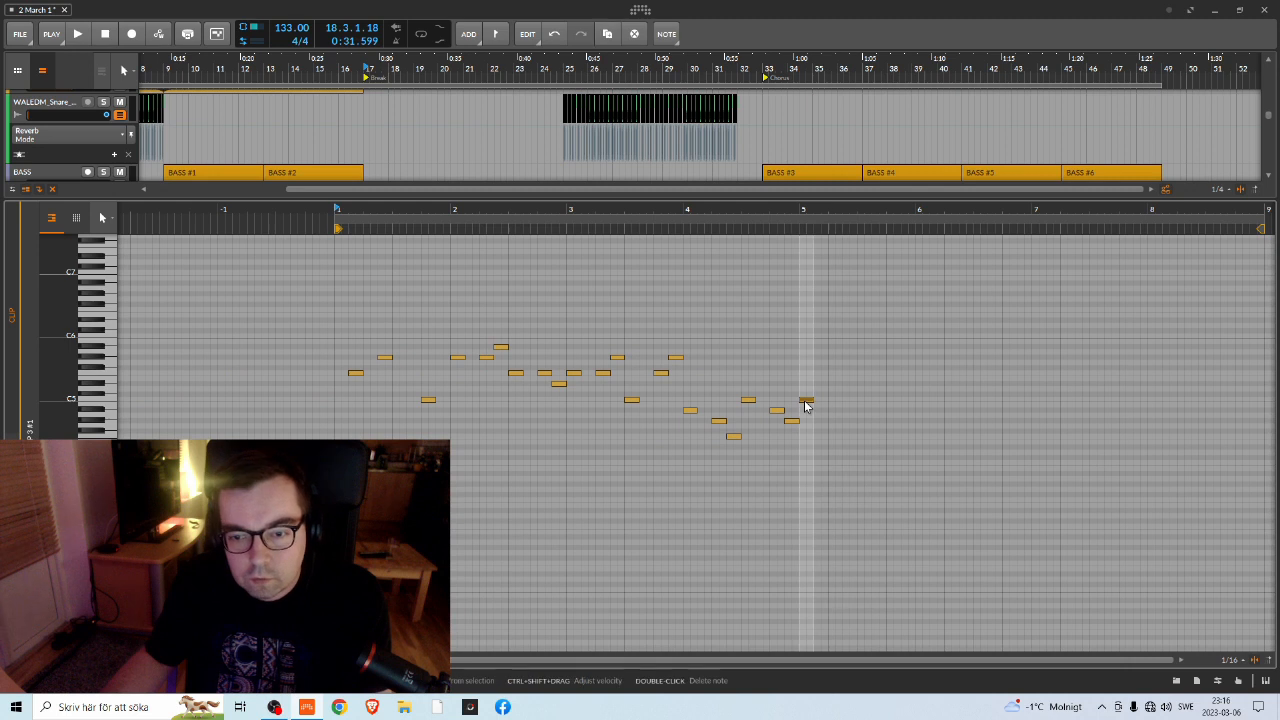
left_click(358, 375)
left_click(806, 401)
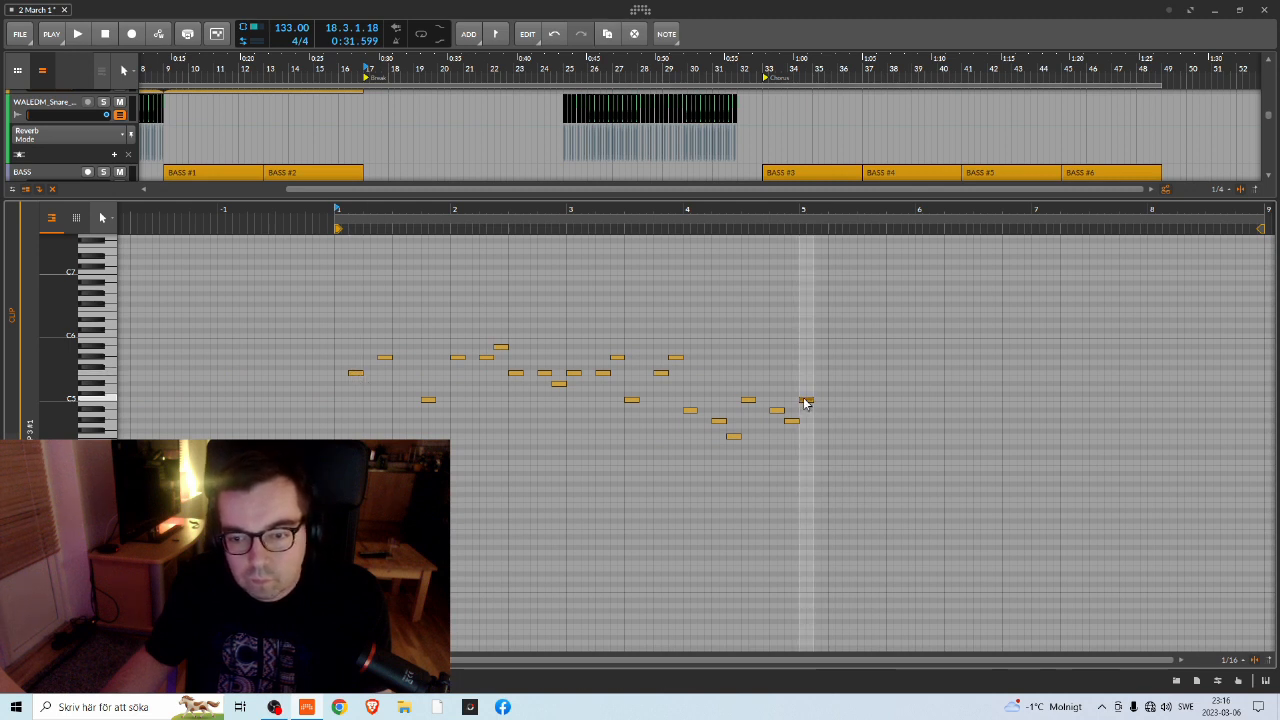
mouse_move(802, 212)
left_mouse_down()
mouse_move(801, 262)
mouse_move(824, 212)
left_mouse_up()
key("space")
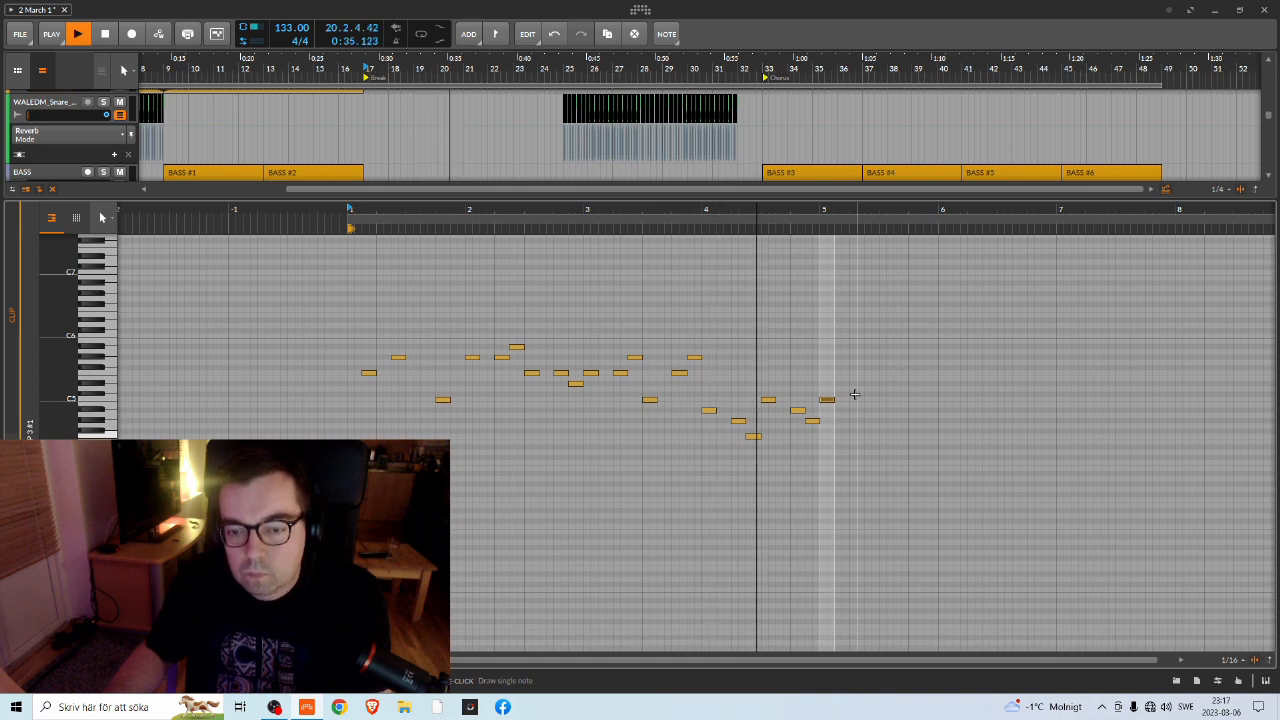
Raise the low F4 note just before beat 4.3 to A#4 and play the ending from beat 3.4
key("space")
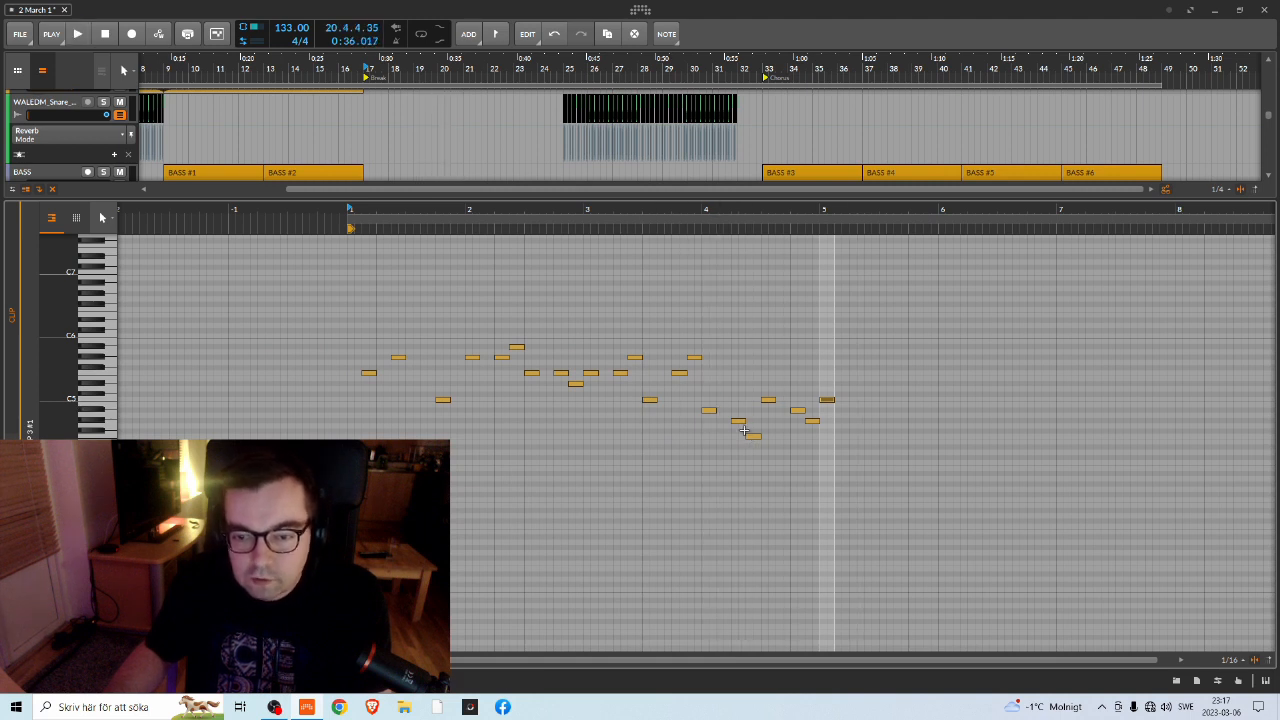
left_click_drag(749, 212, 675, 235)
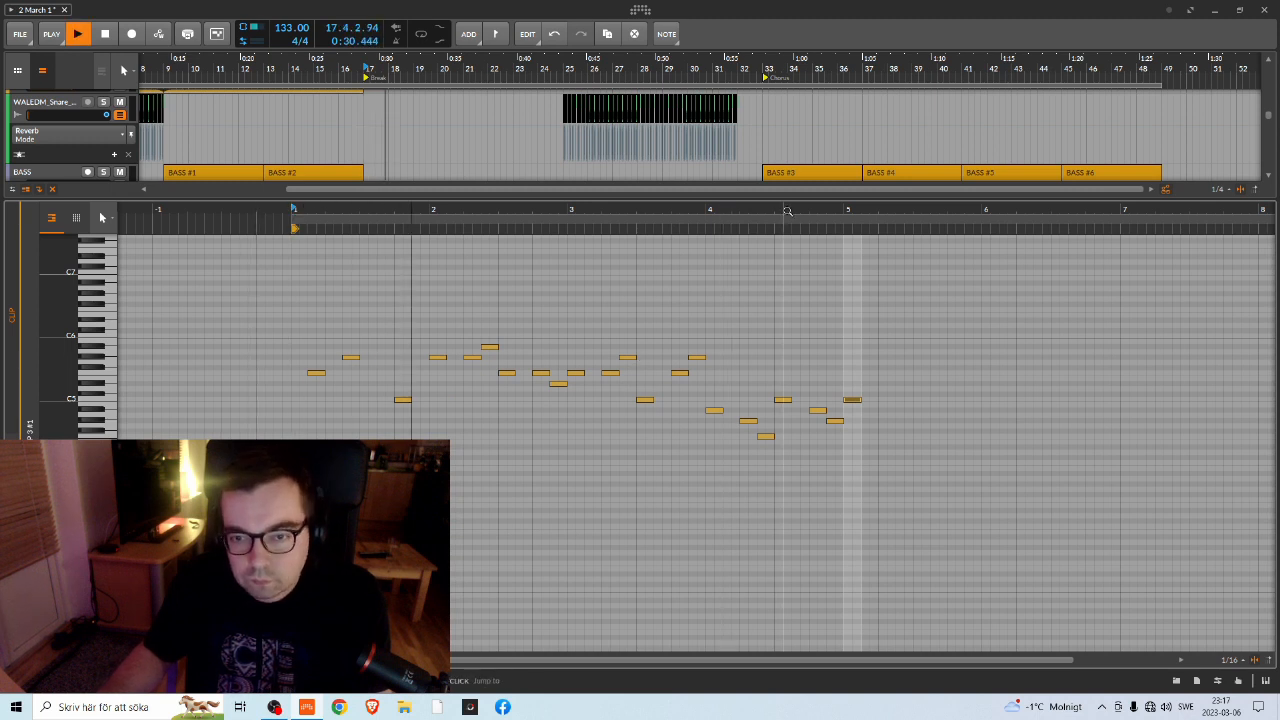
left_click_drag(762, 211, 760, 215)
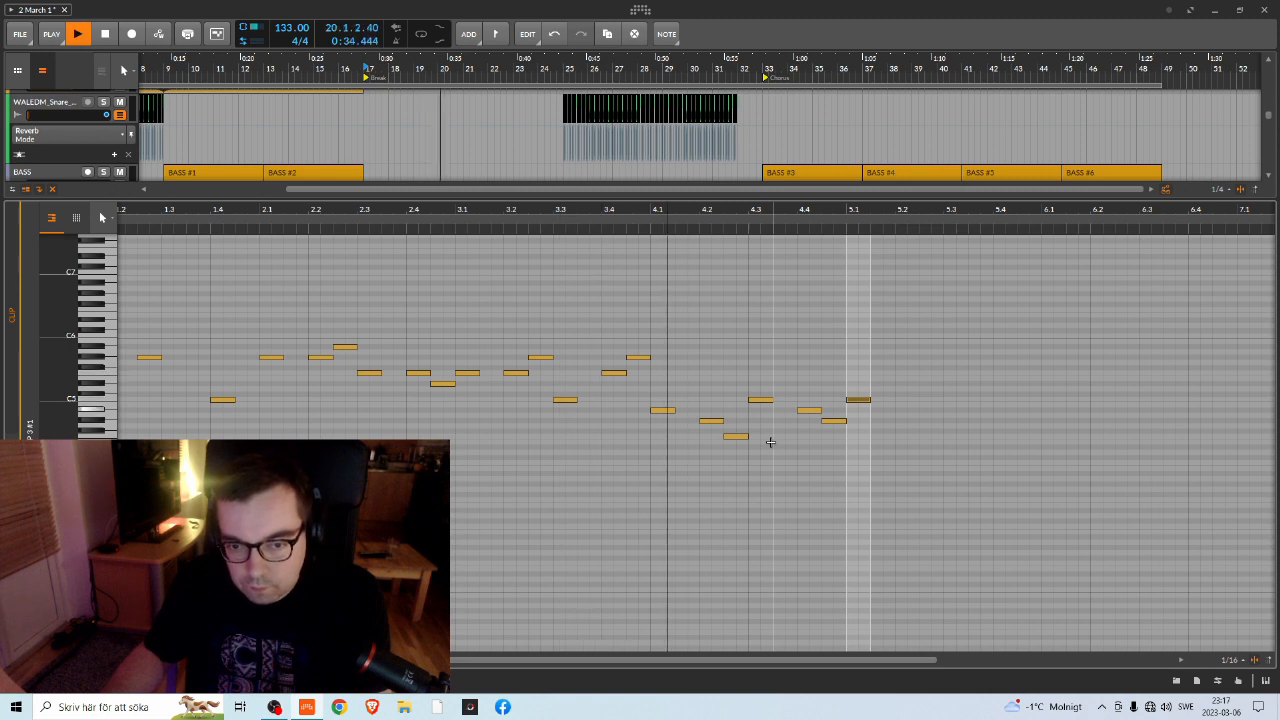
key("space")
left_click(714, 421)
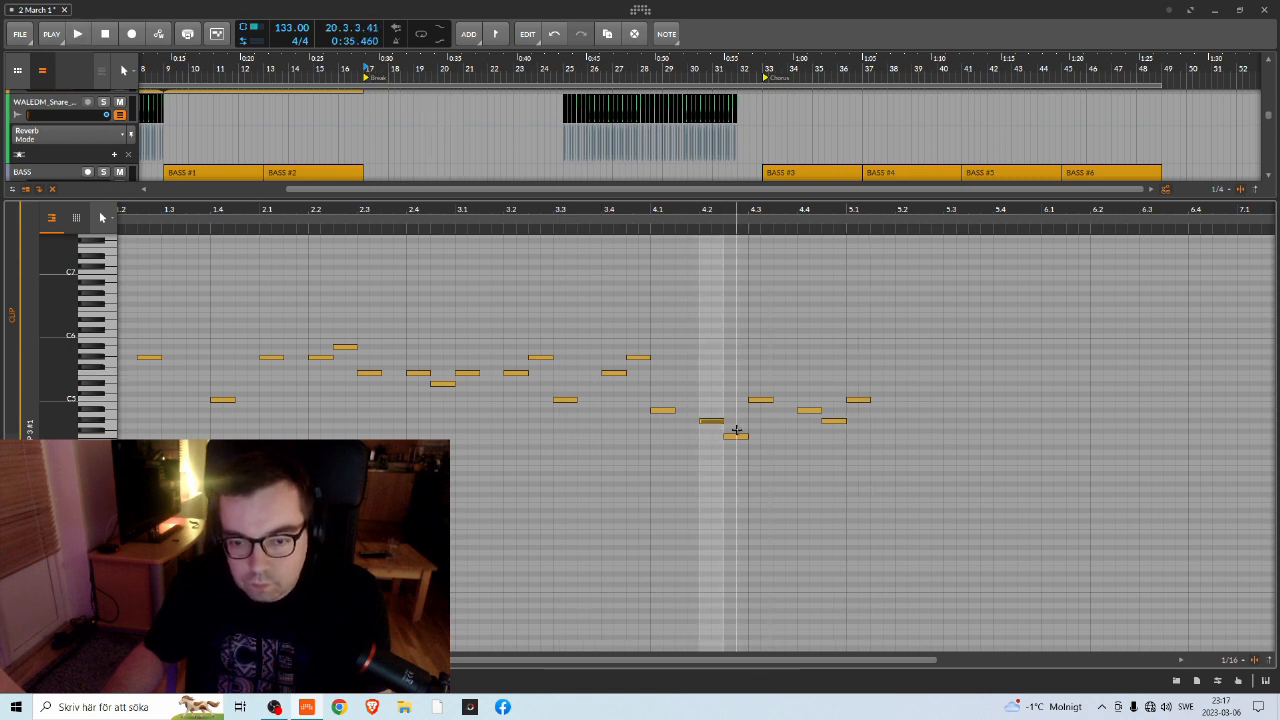
left_click_drag(738, 439, 736, 417)
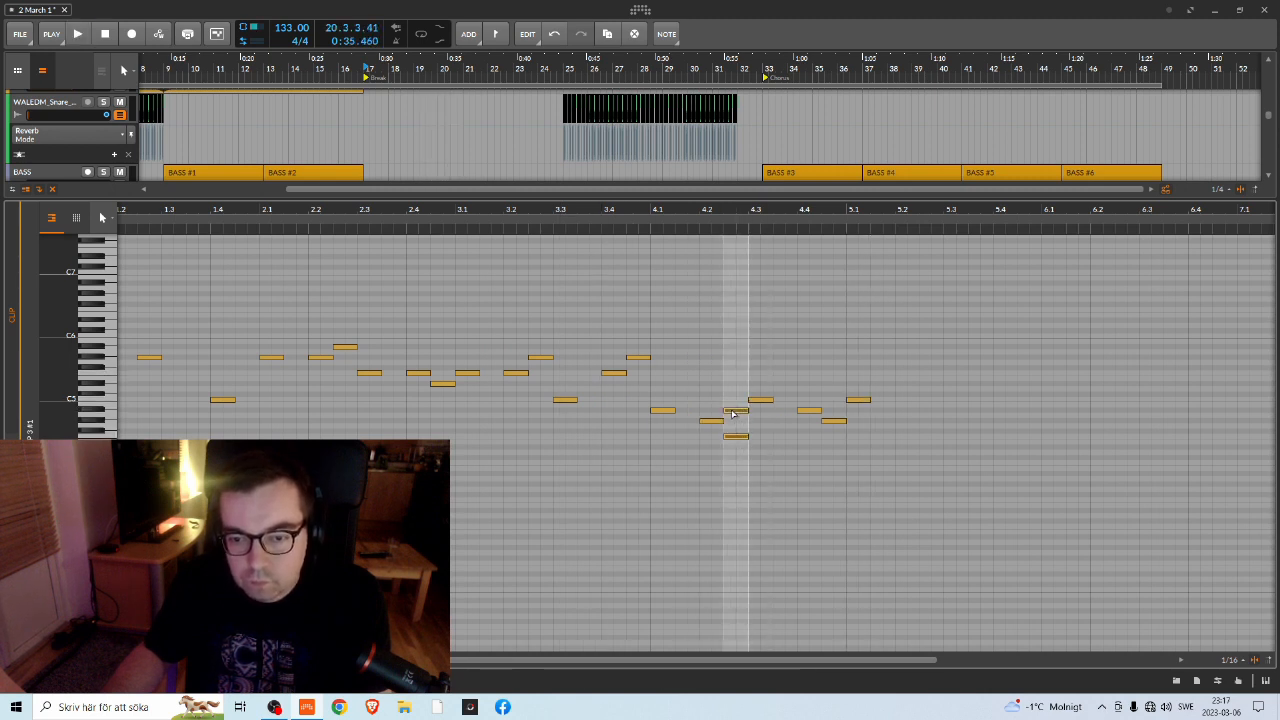
left_click(757, 401)
key("space")
key("space")
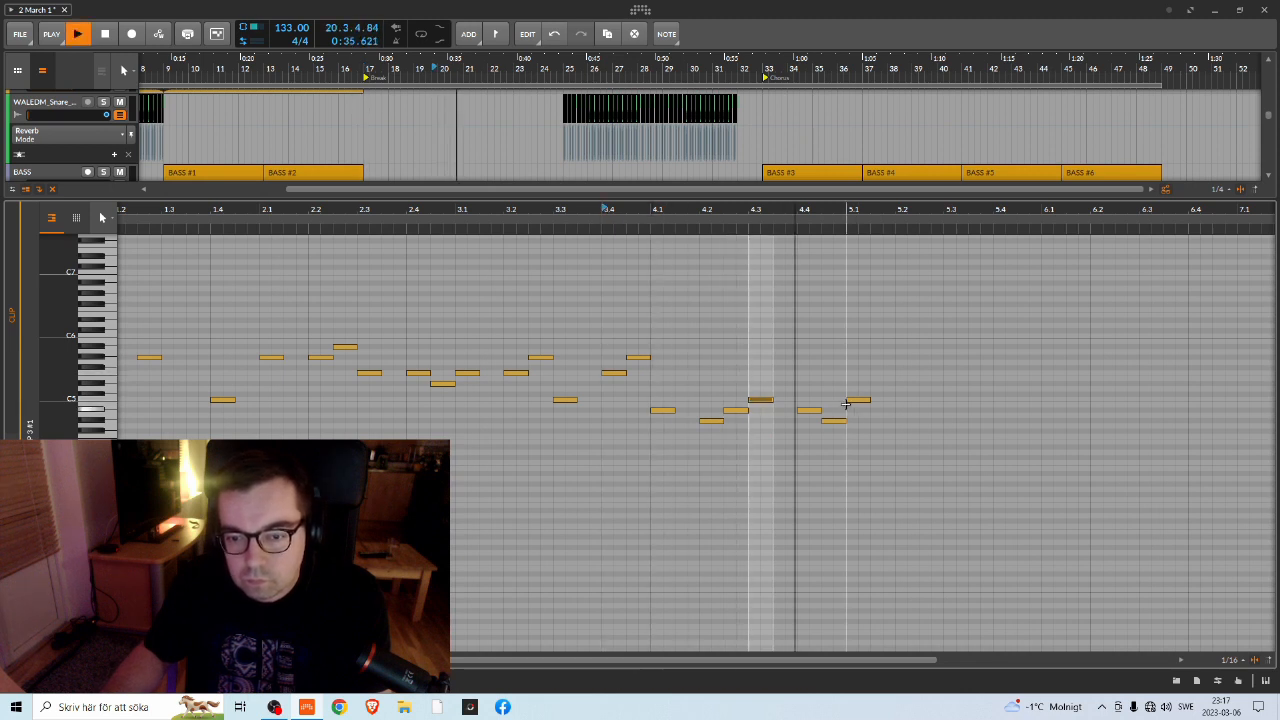
key("space")
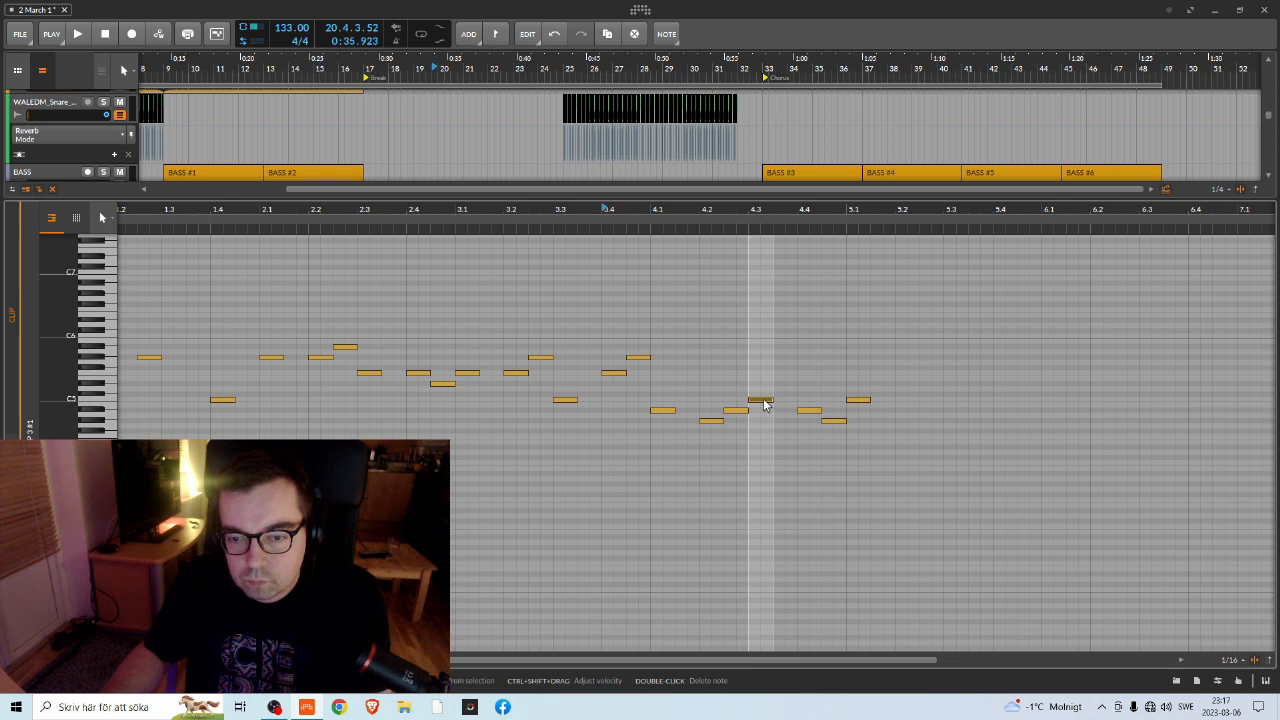
Add an A#4 note midway between beats 4.3 and 4.4 and play the ending
left_click(783, 408)
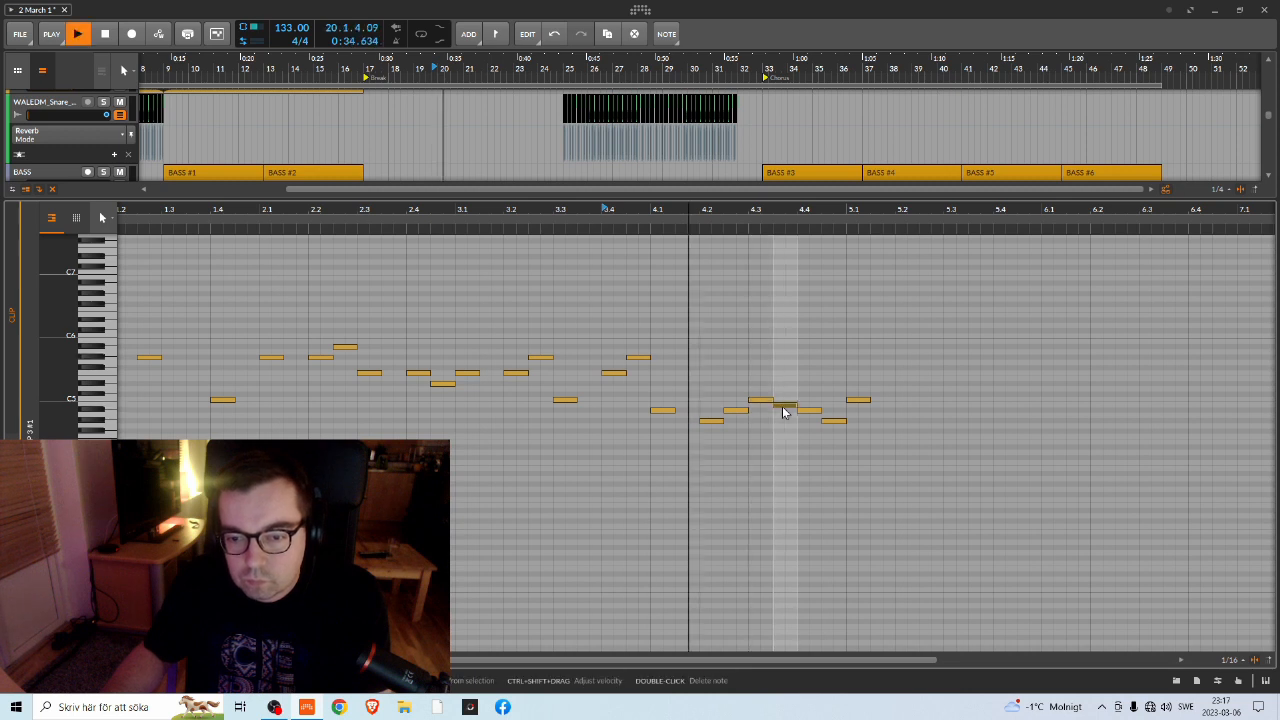
key("space")
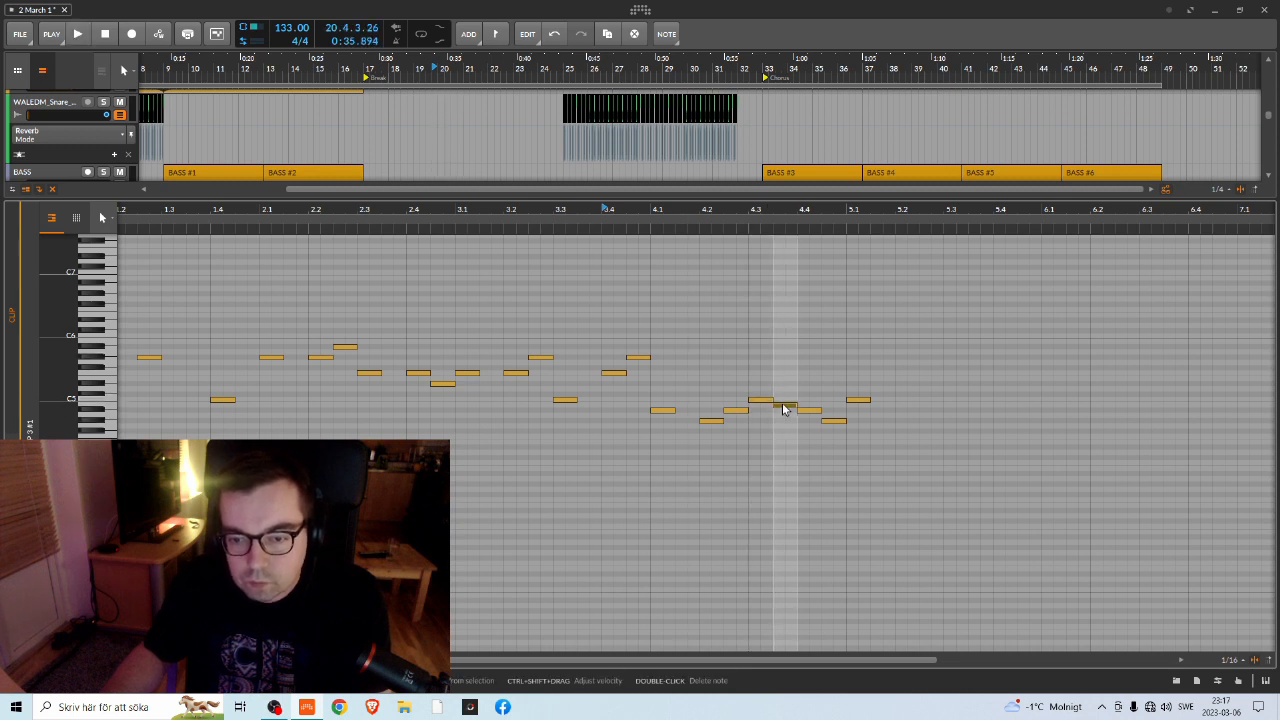
key("space")
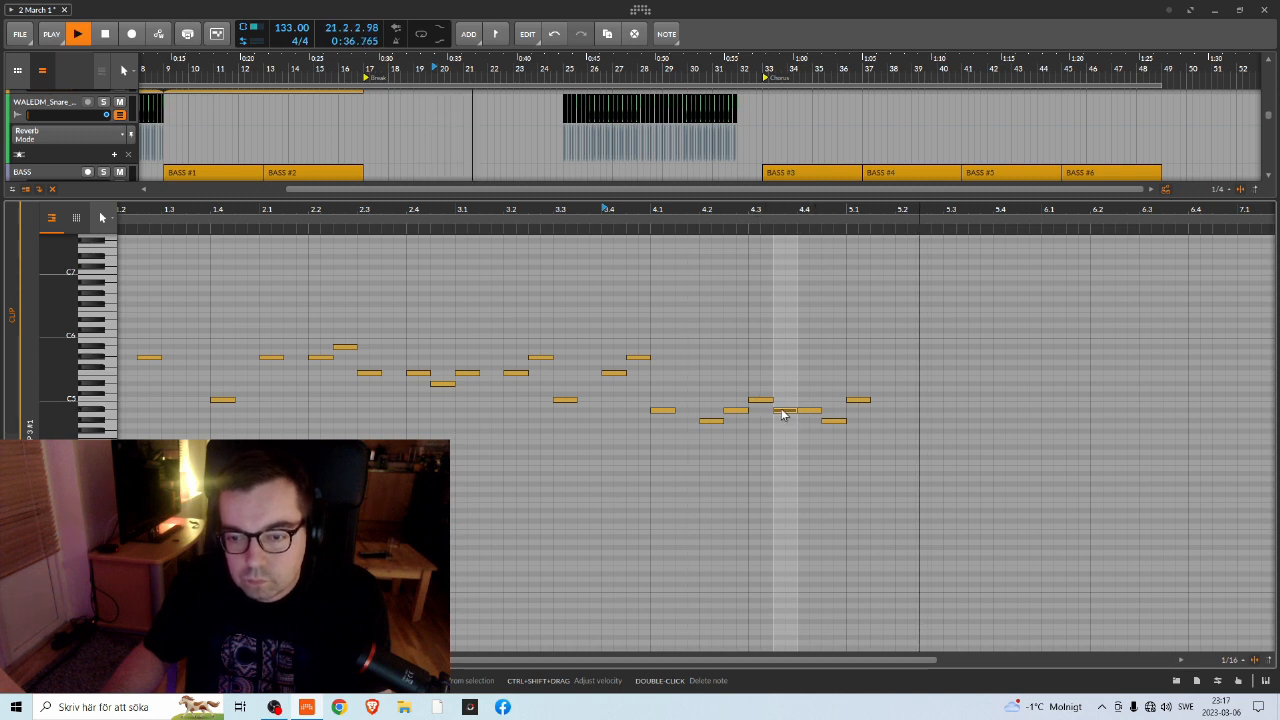
Delete the melody's last note at 5.1 and stop playback
left_click(853, 400)
double_click(854, 400)
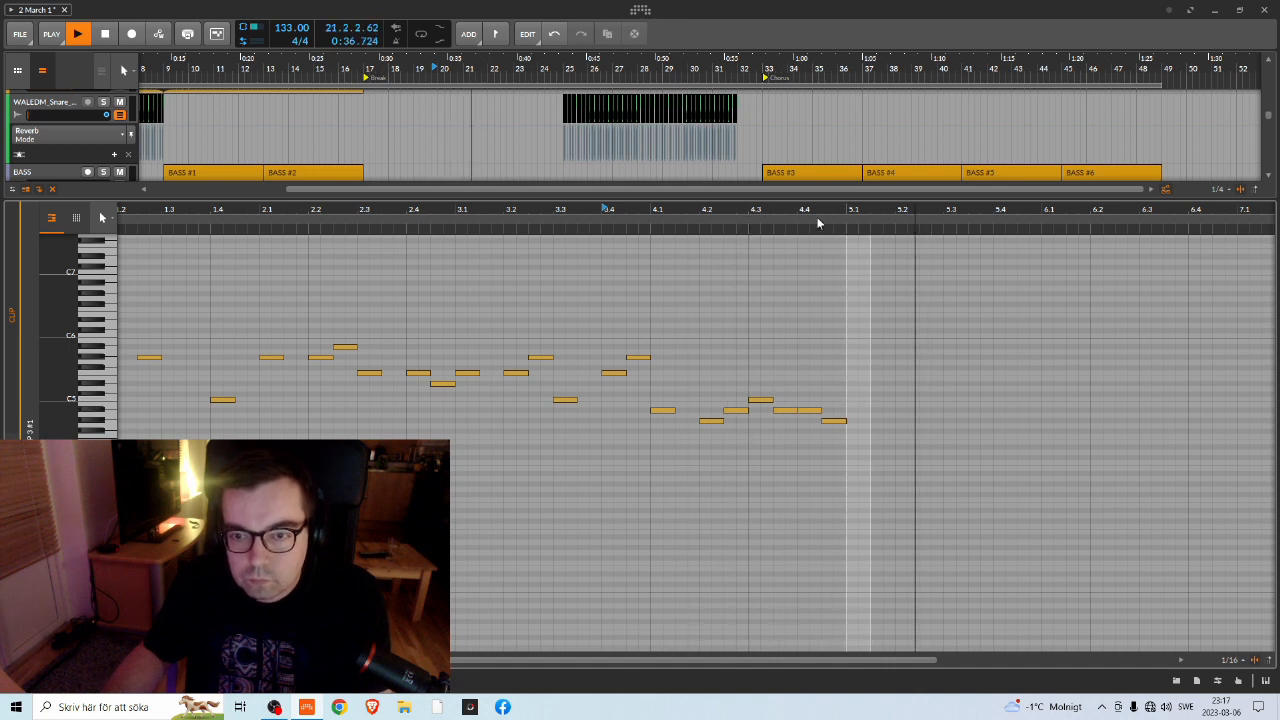
left_click_drag(816, 214, 769, 170)
key("space")
Return to the arrangement, shorten the Arp 3 clip to four bars and place a copy at bar 21
left_click_drag(594, 222, 607, 509)
scroll(559, 398, "down", 2)
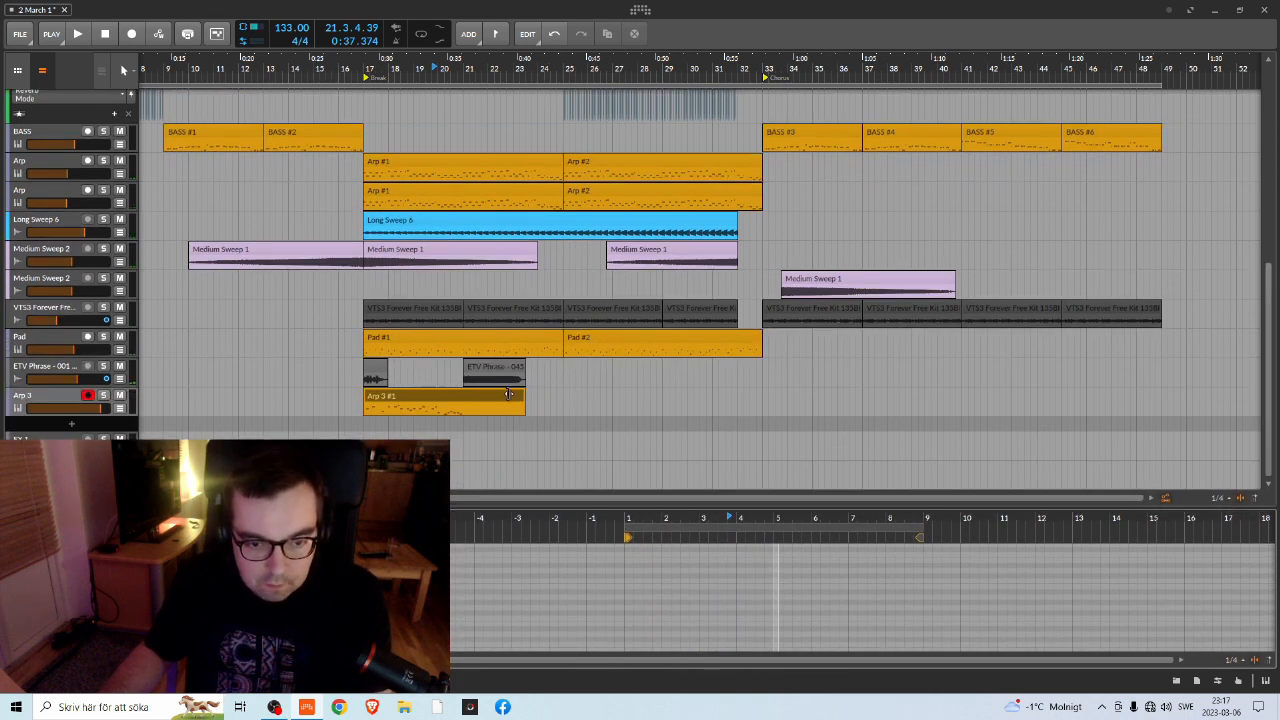
left_click_drag(397, 399, 486, 400)
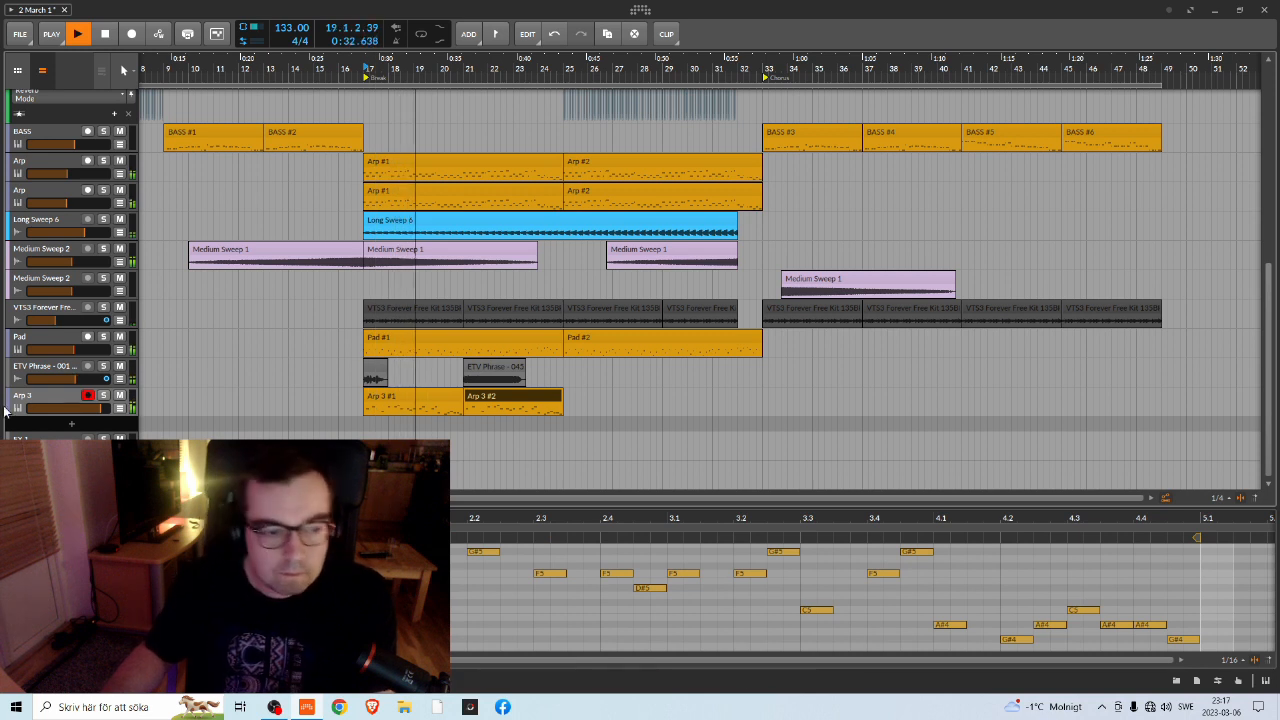
Show the Arp 3 track's devices and raise the track's volume slightly while the break plays
key("d")
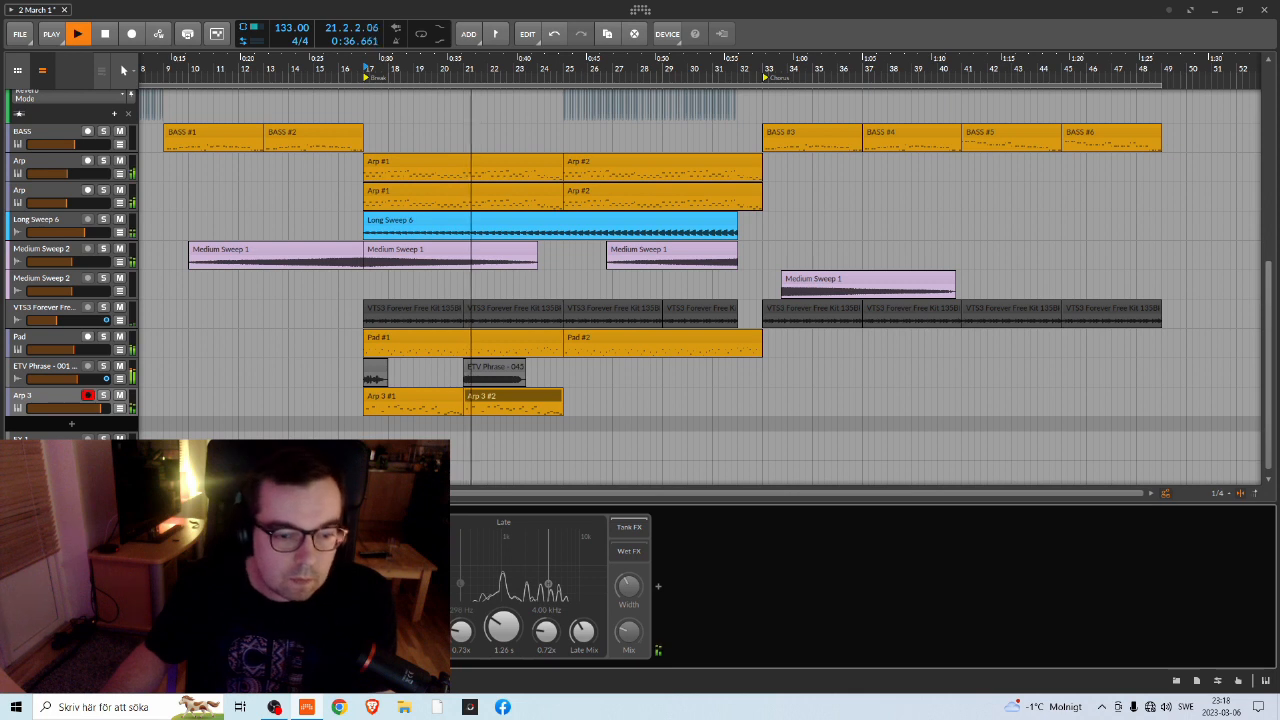
left_click_drag(109, 408, 109, 408)
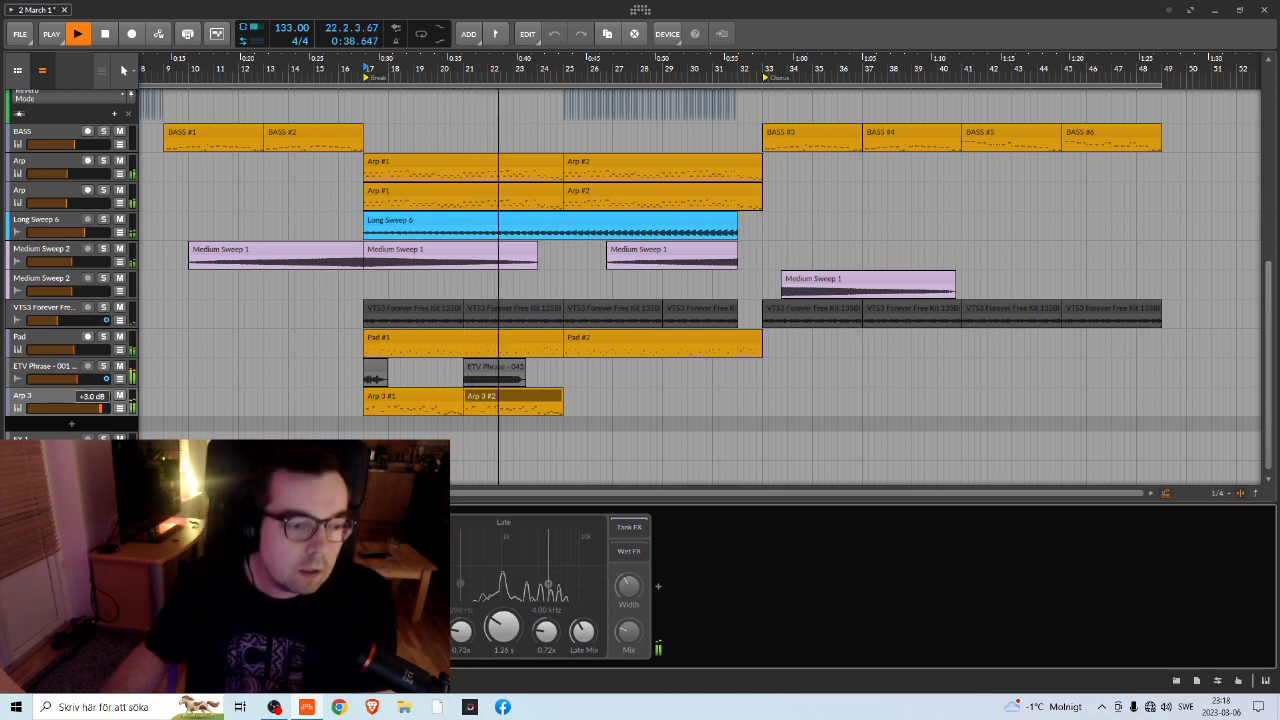
left_click_drag(109, 408, 101, 411)
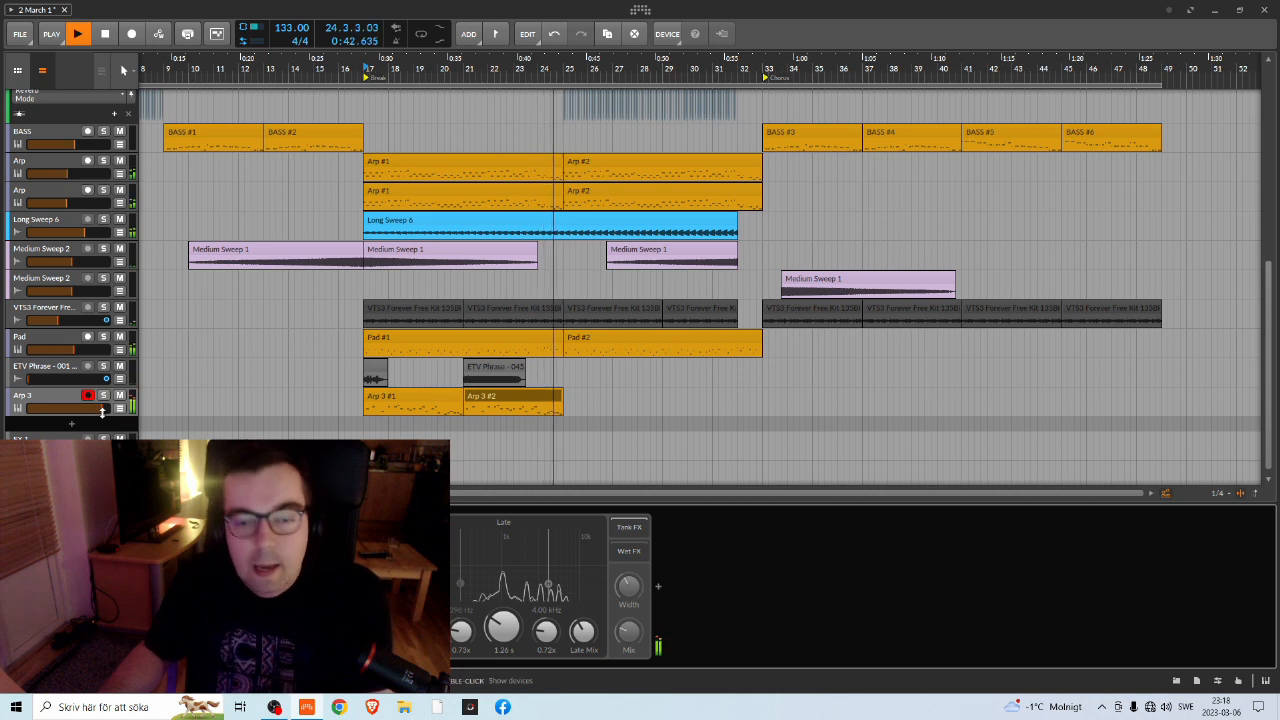
key("space")
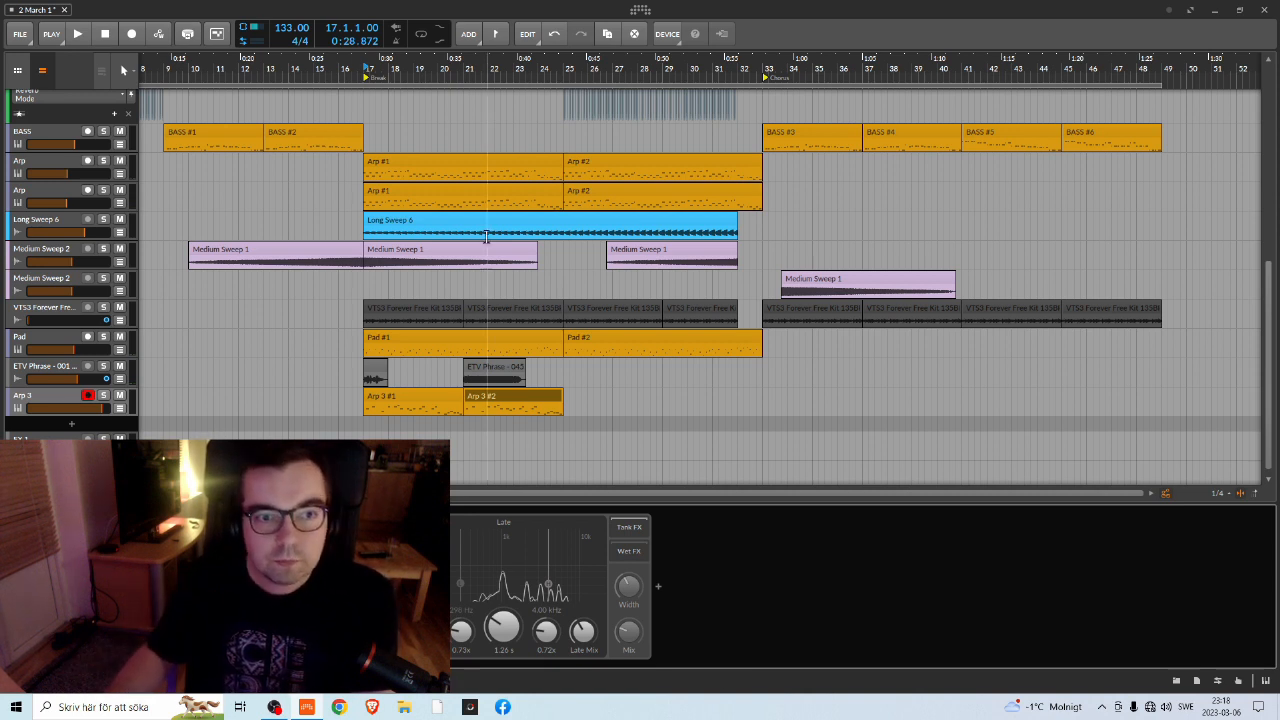
Solo and unsolo the Arp 3 track, and raise its reverb Mix while the break plays
left_click(103, 396)
left_click(103, 396)
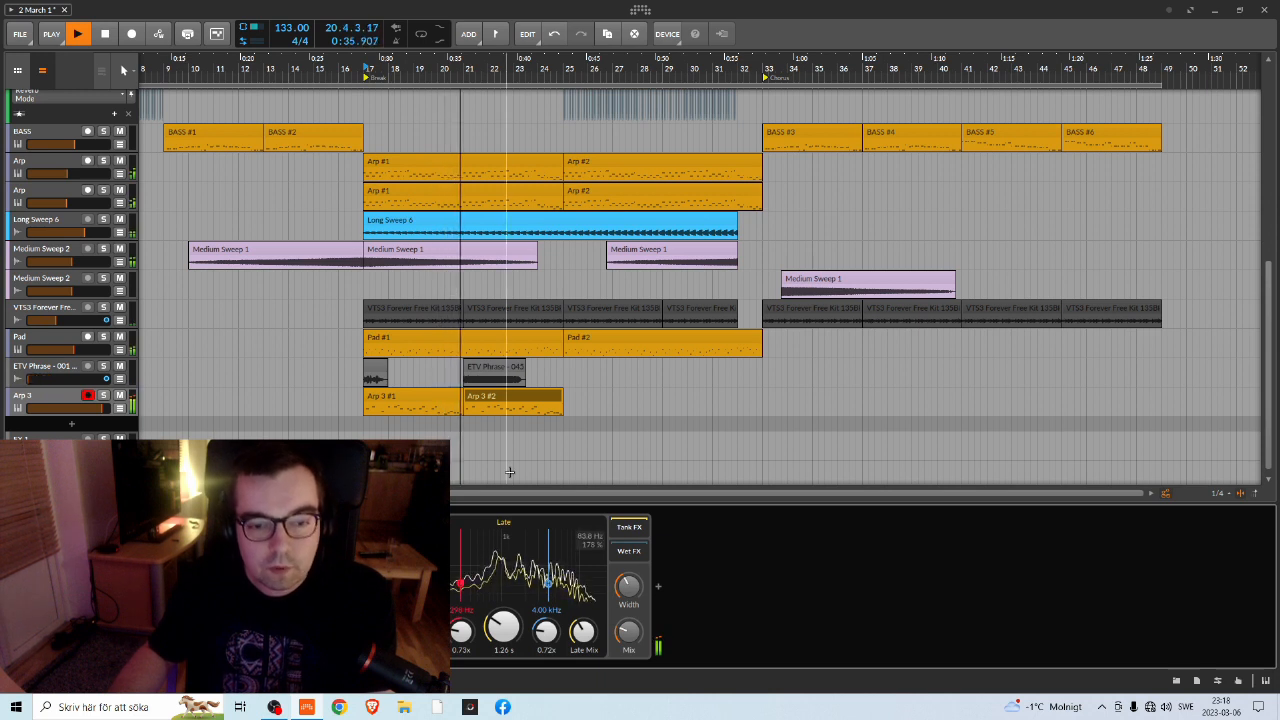
left_click_drag(643, 634, 643, 620)
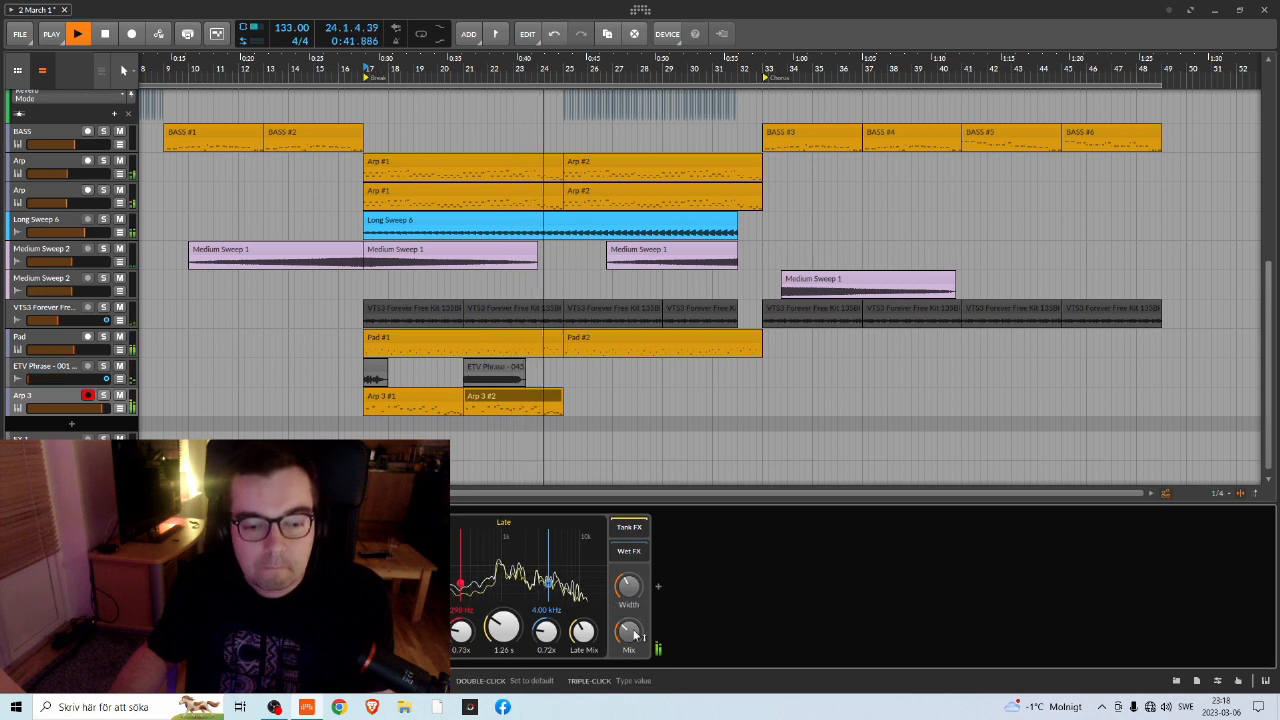
key("space")
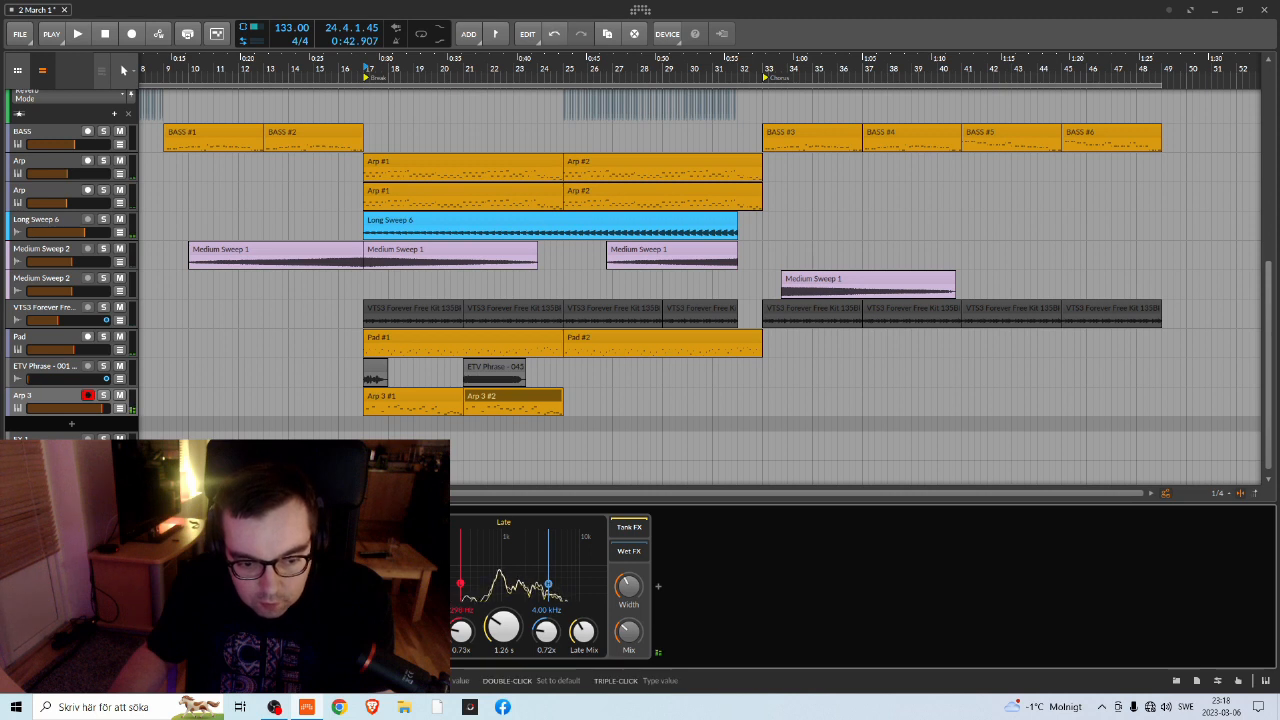
Copy both Arp 3 clips to bar 25 so the melody fills the break up to bar 33
key("space")
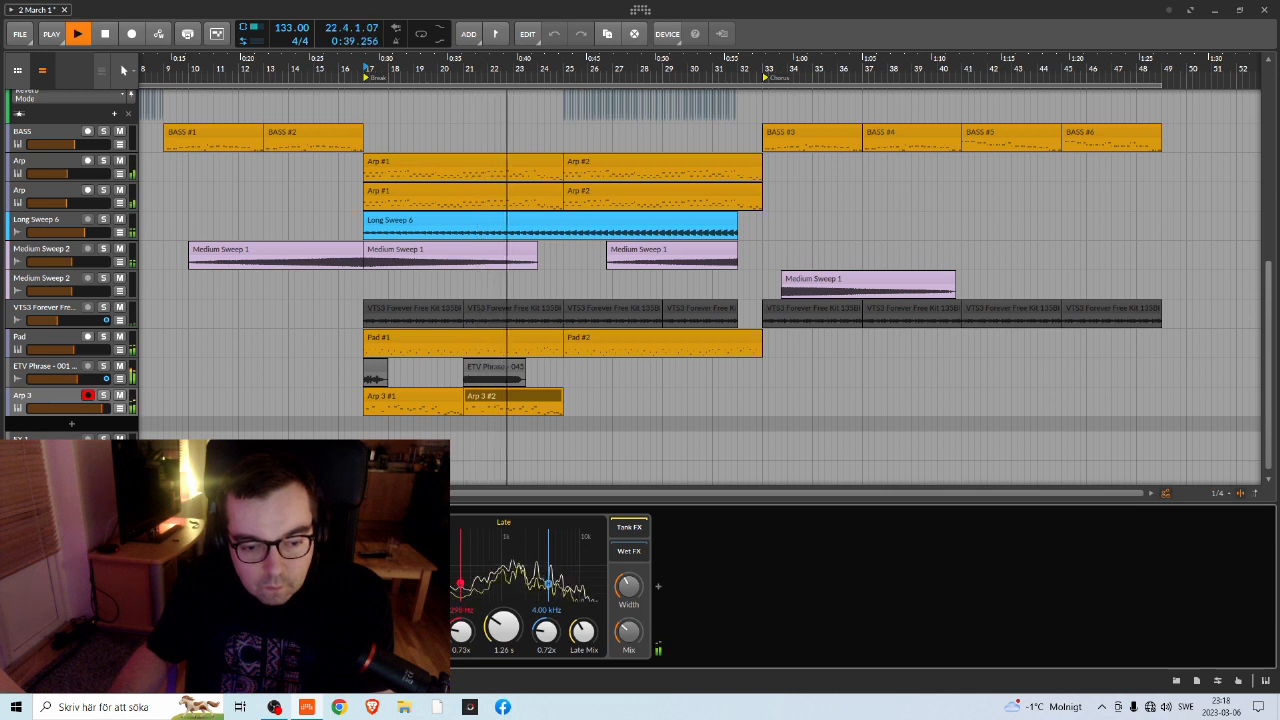
left_click(487, 396)
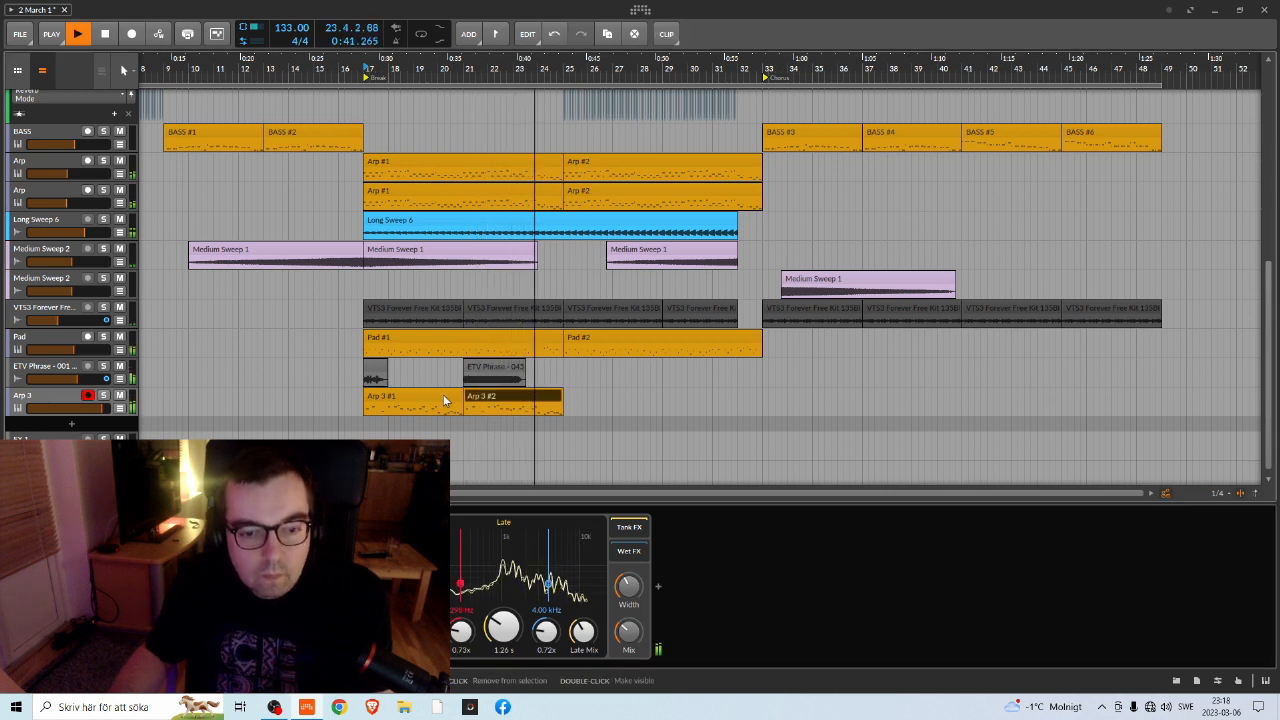
left_click(455, 396)
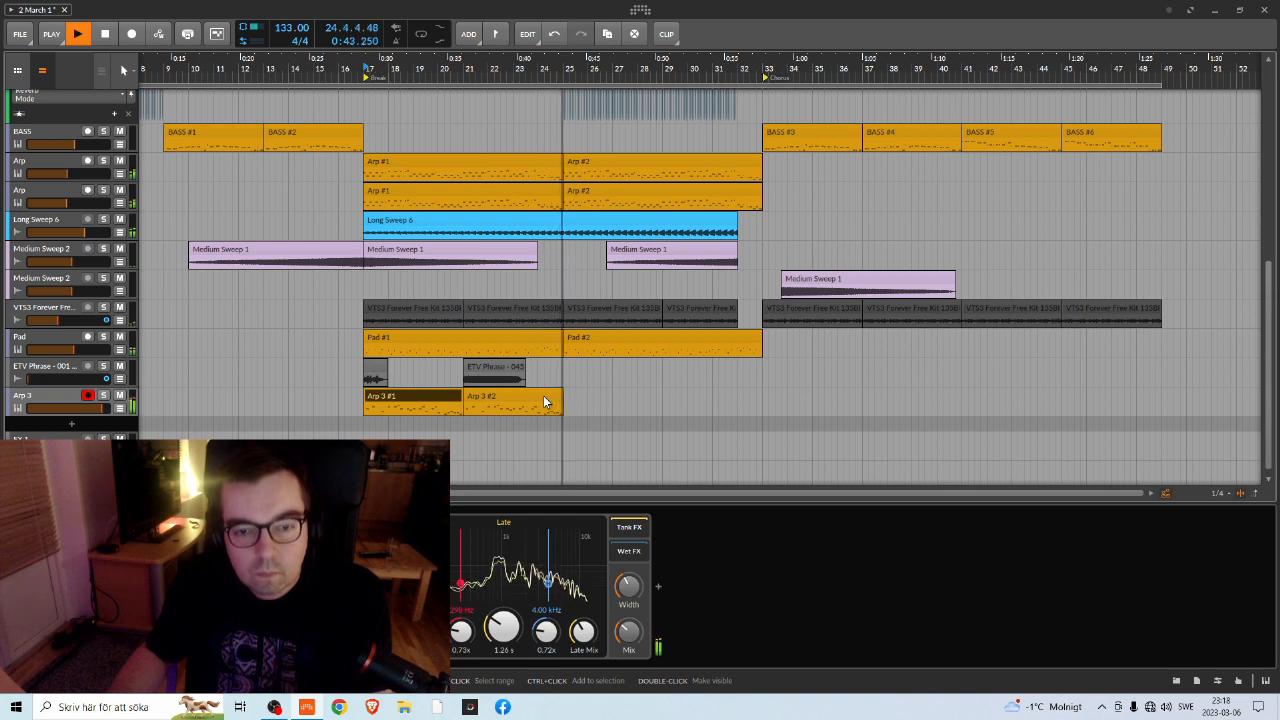
left_click(478, 397, "shift")
left_click_drag(448, 397, 629, 397)
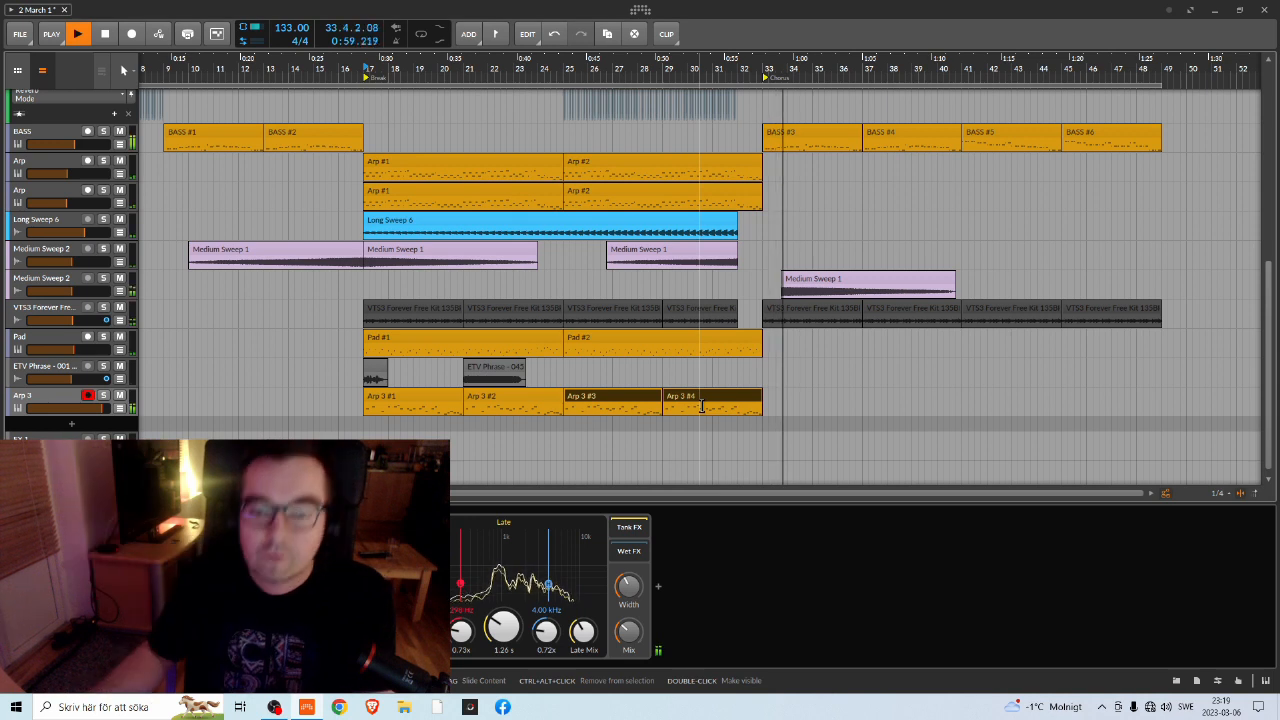
Save the project
scroll(256, 167, "up", 3)
scroll(256, 167, "down", 1)
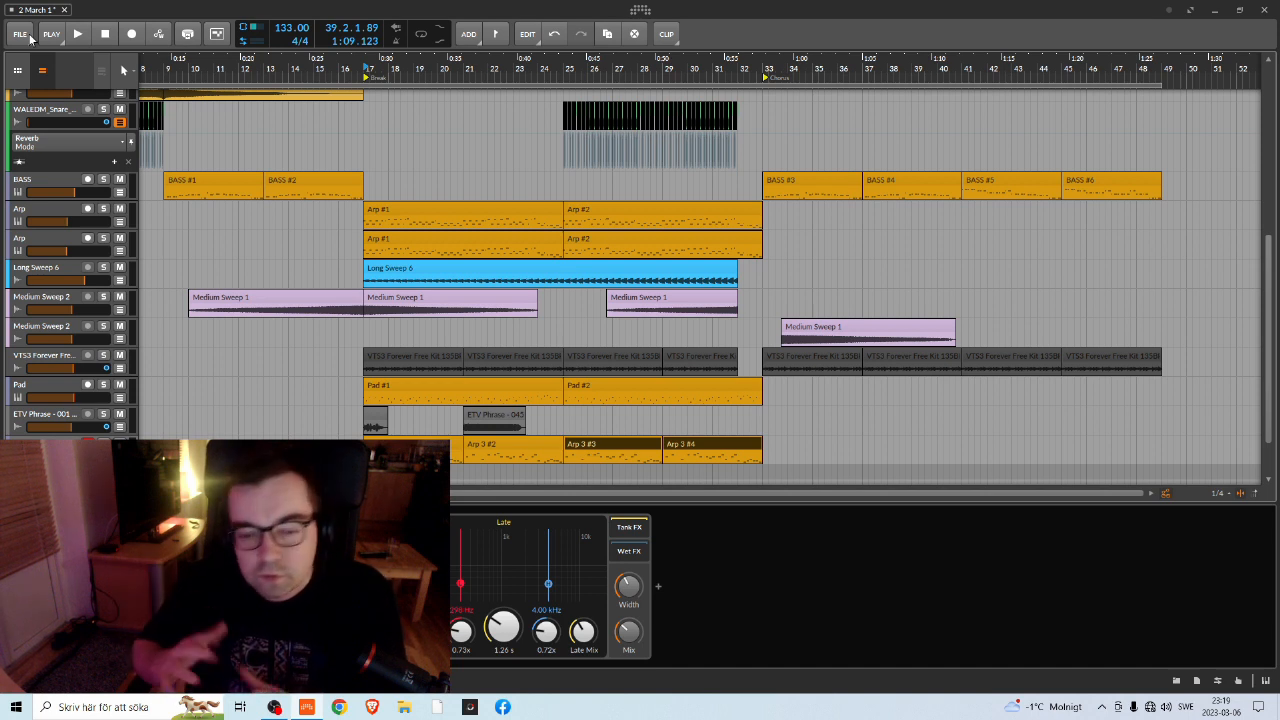
left_click(21, 37)
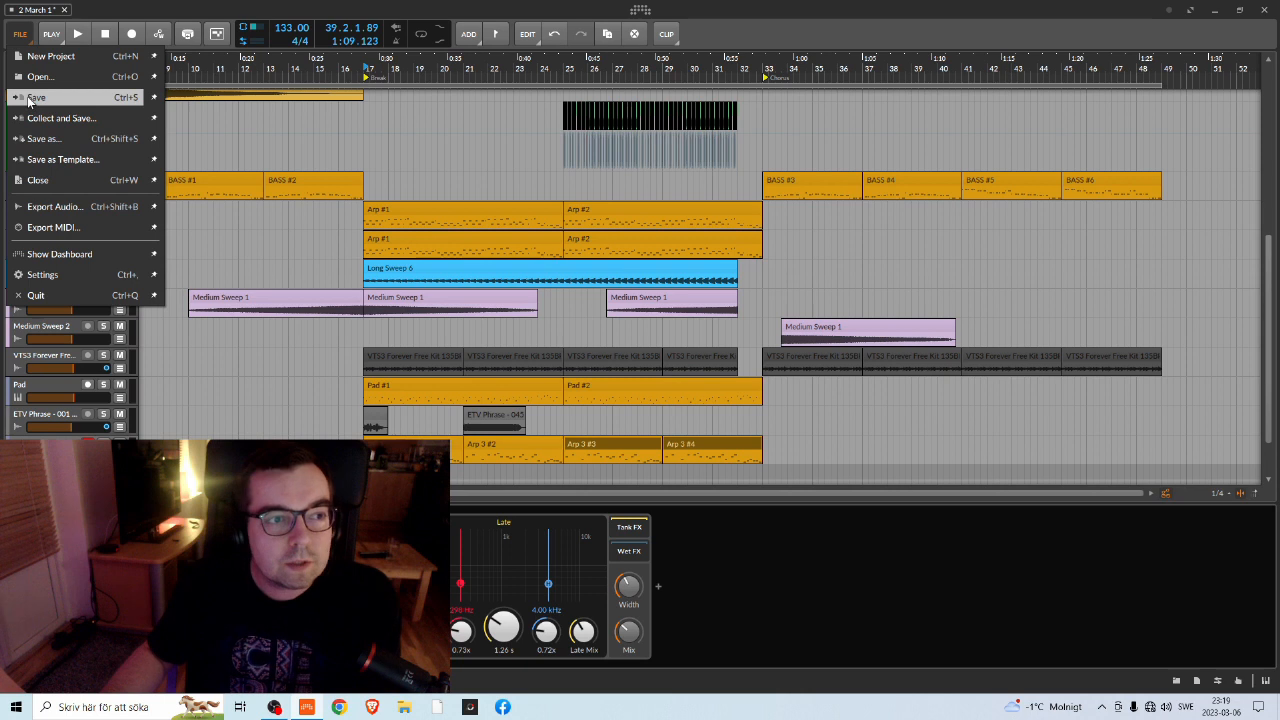
left_click(29, 100)
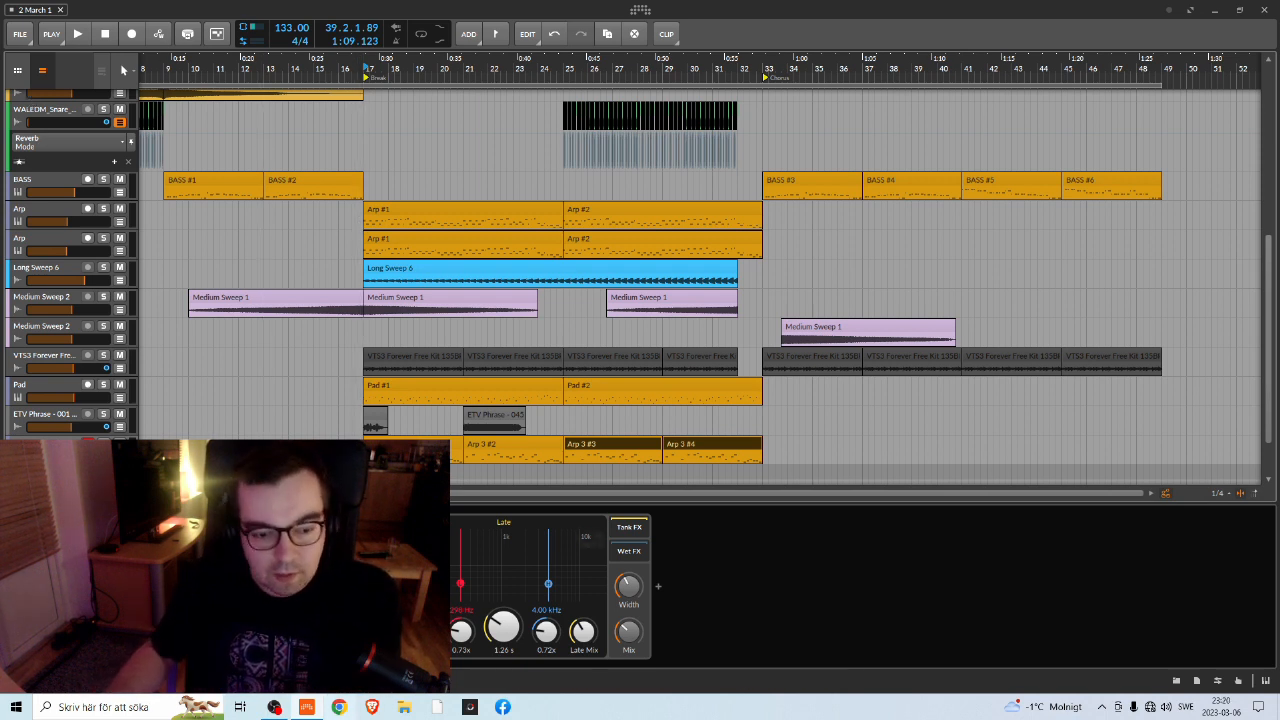
Switch to OBS to check the recording, and return to the Bitwig arrangement
left_click(274, 707)
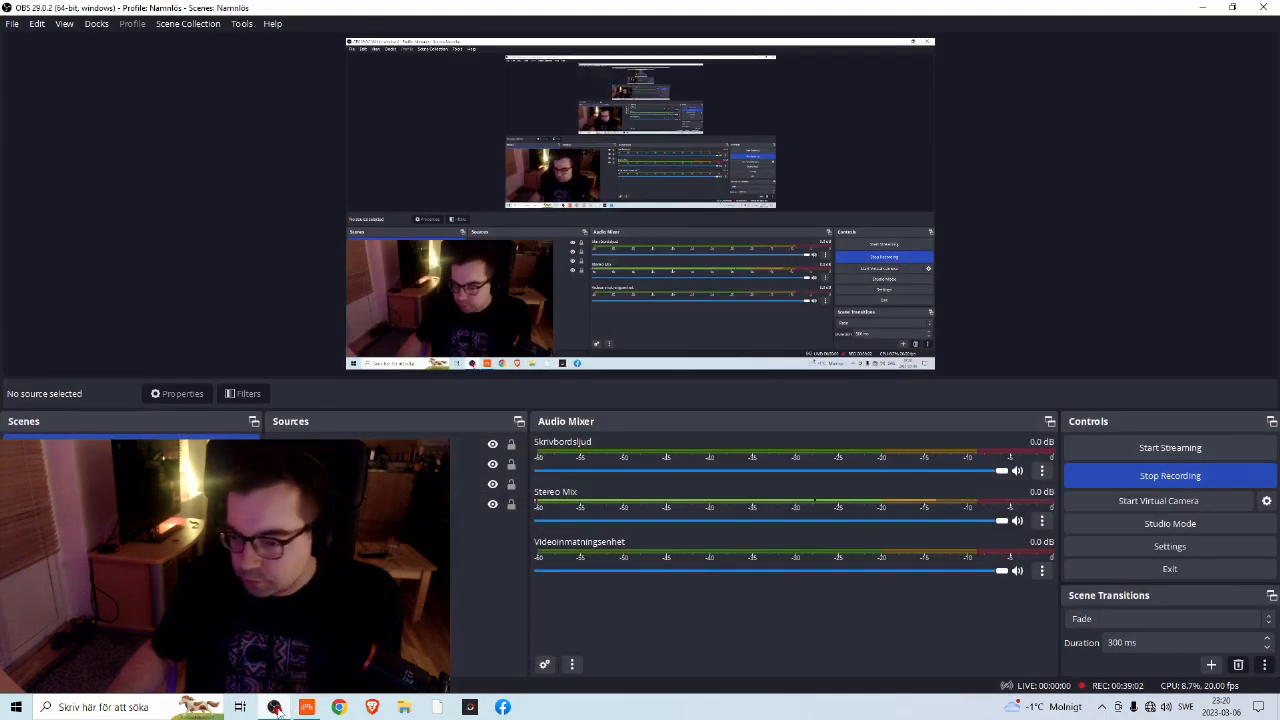
left_click(275, 708)
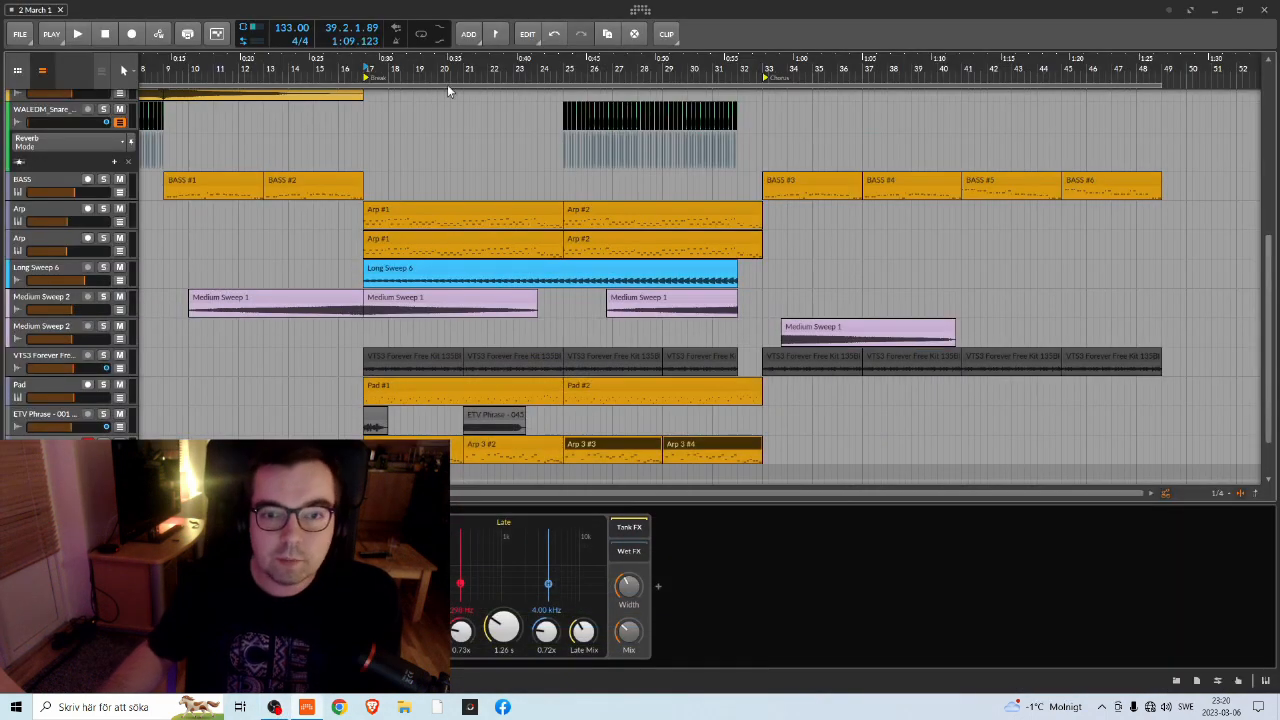
Show the whole arrangement and play it from bar 1 while looking through its tracks
left_click_drag(309, 69, 455, 86)
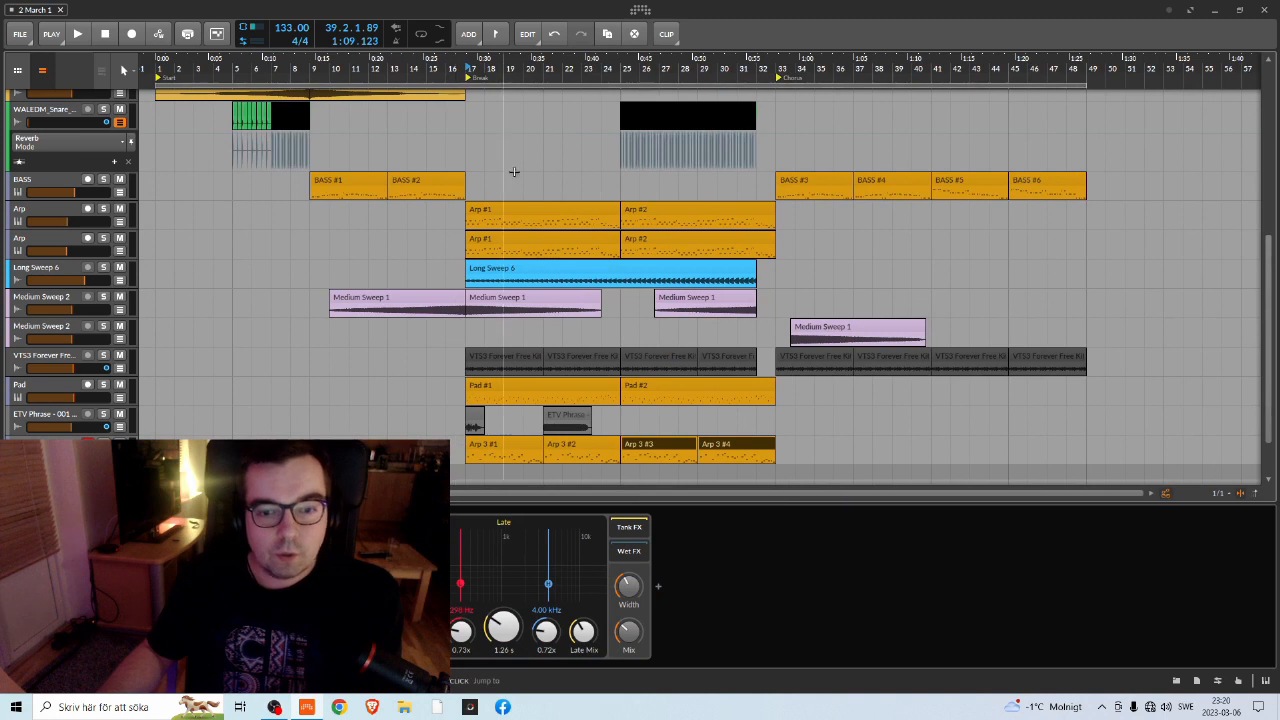
scroll(508, 268, "up", 4)
scroll(506, 260, "down", 2)
scroll(506, 260, "down", 3)
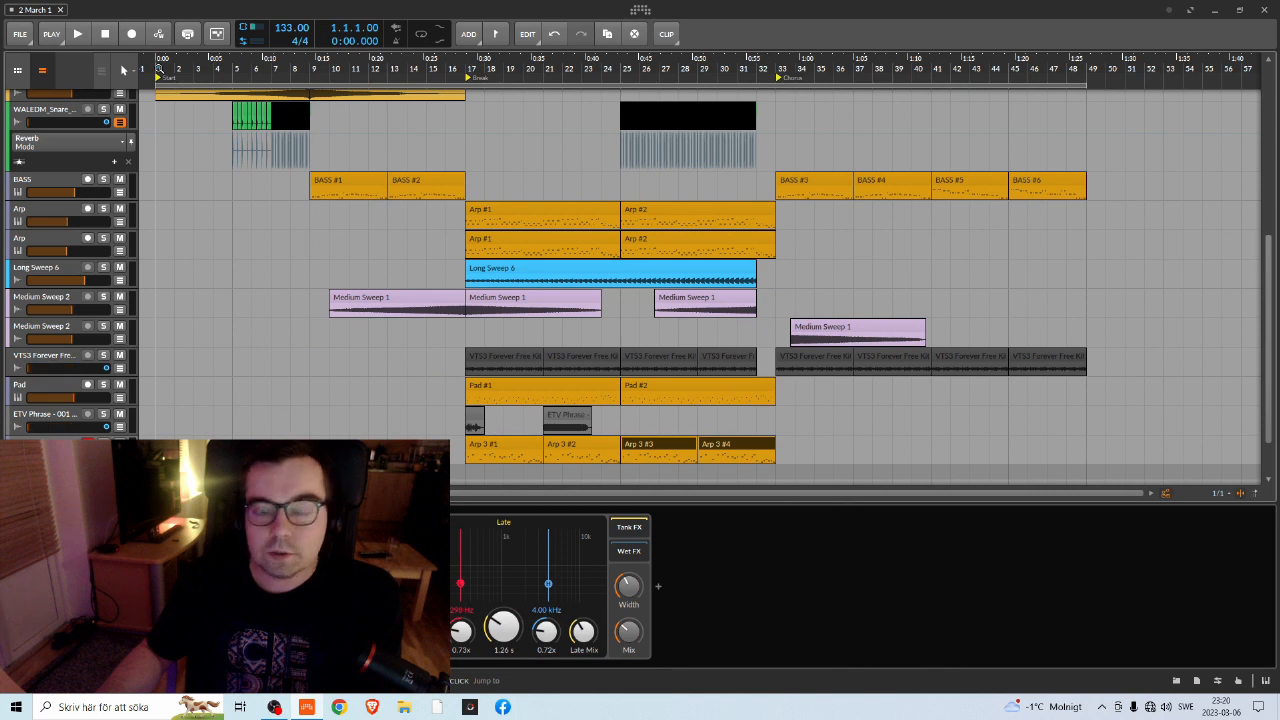
scroll(381, 243, "up", 6)
scroll(381, 243, "down", 4)
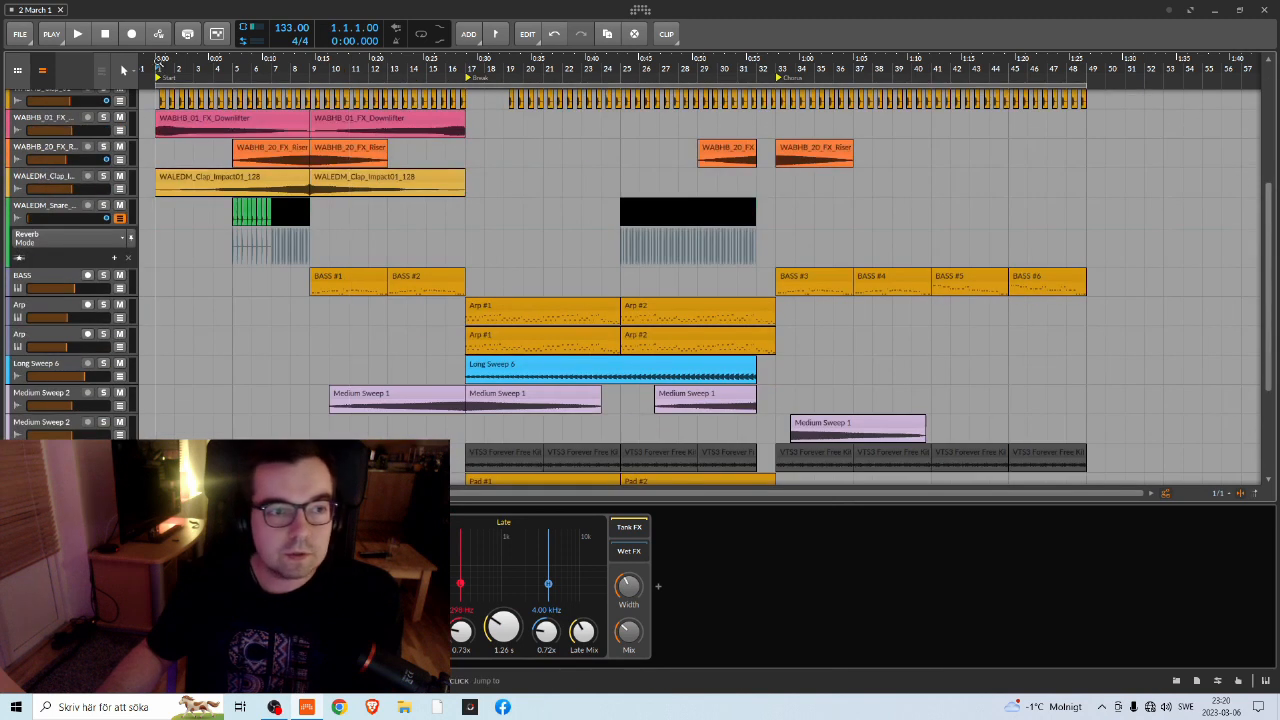
key("space")
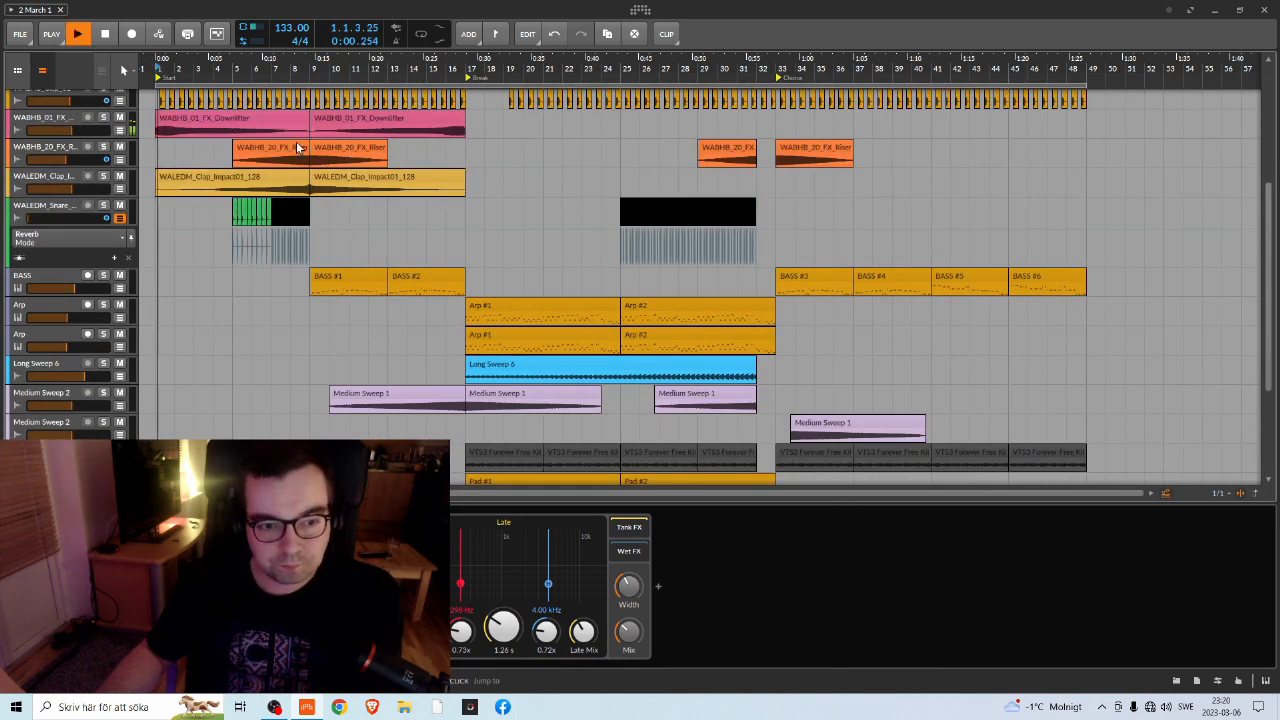
scroll(377, 271, "down", 2)
scroll(380, 273, "up", 3)
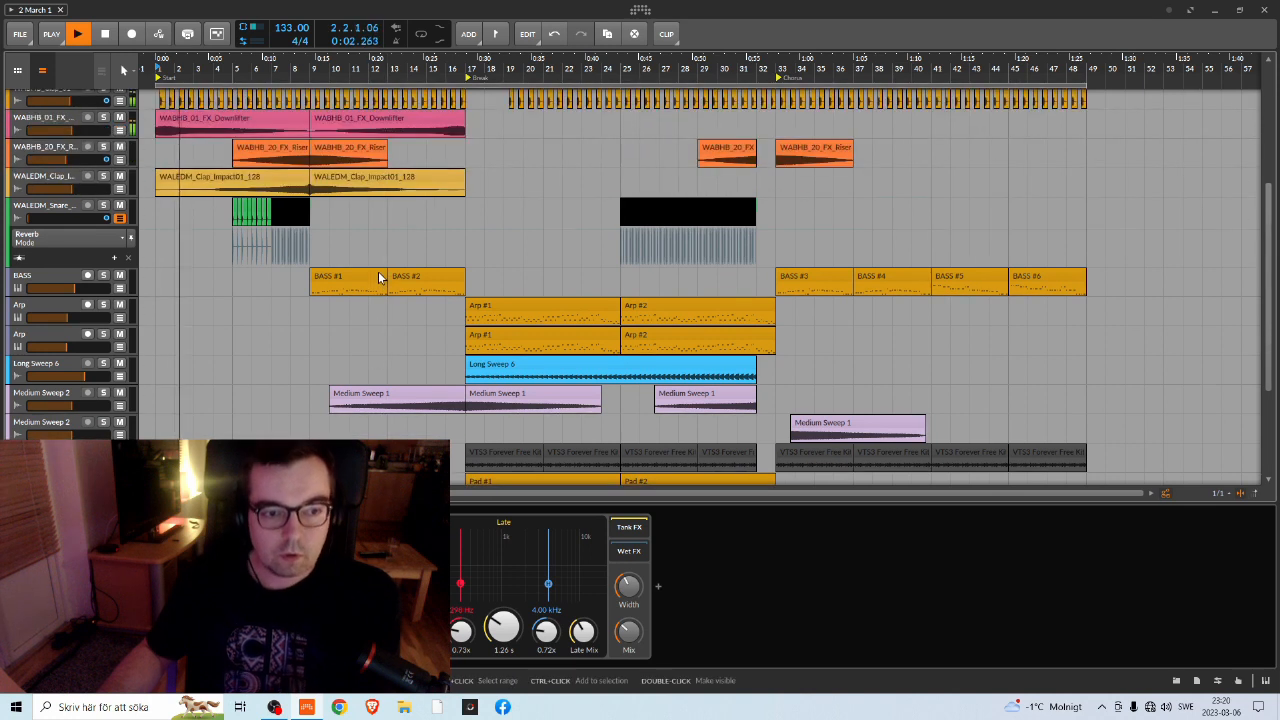
scroll(330, 307, "down", 5)
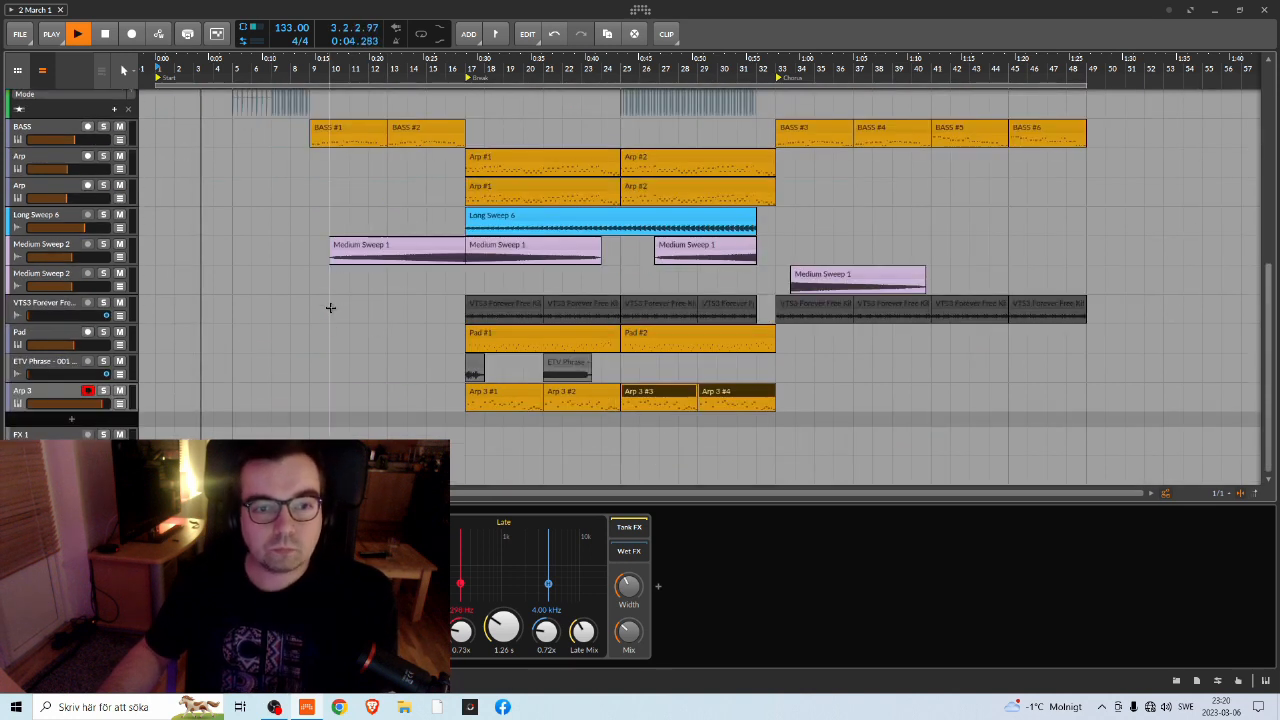
Listen to the arrangement through the break and into the chorus while looking over the tracks
scroll(329, 305, "up", 5)
scroll(328, 303, "up", 5)
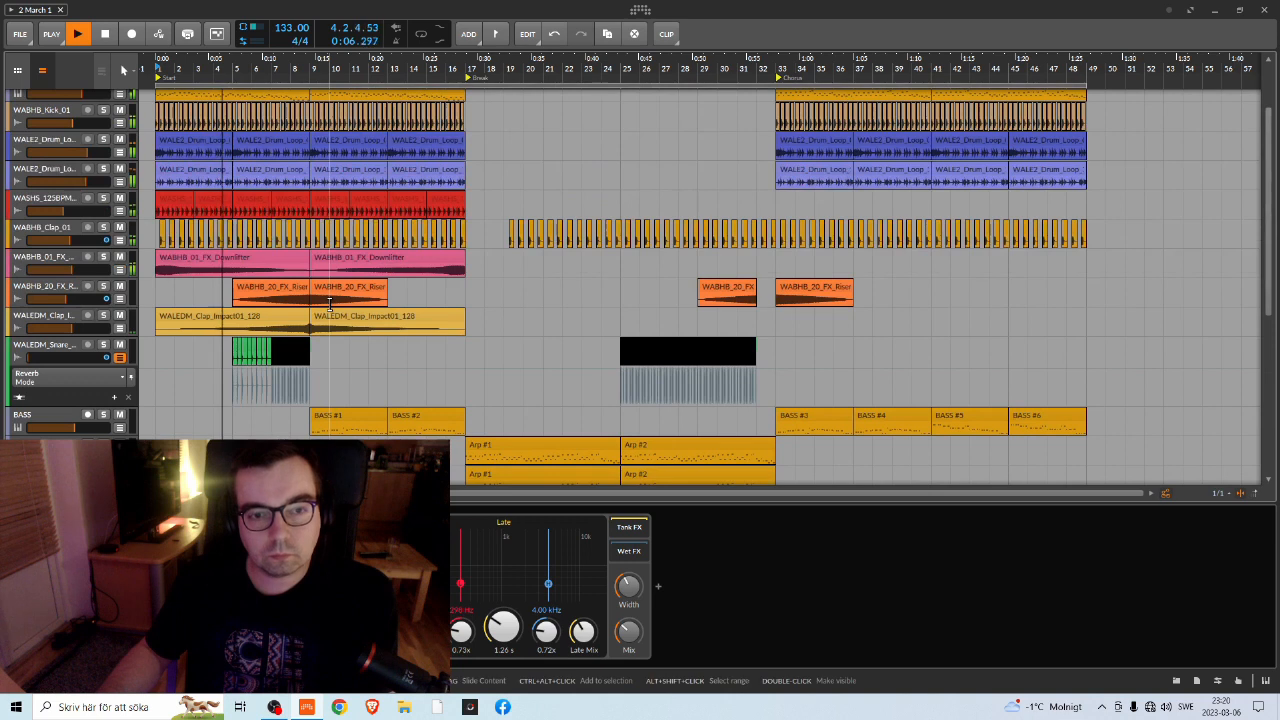
scroll(329, 305, "down", 8)
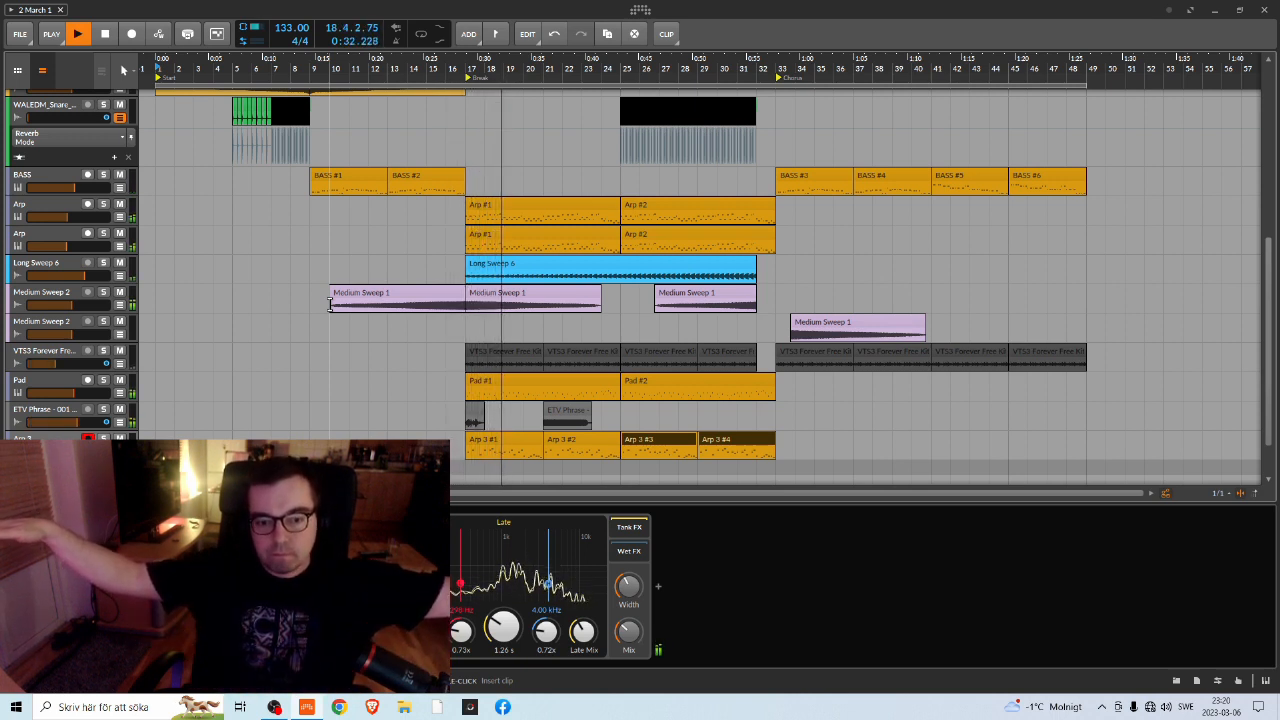
key("space")
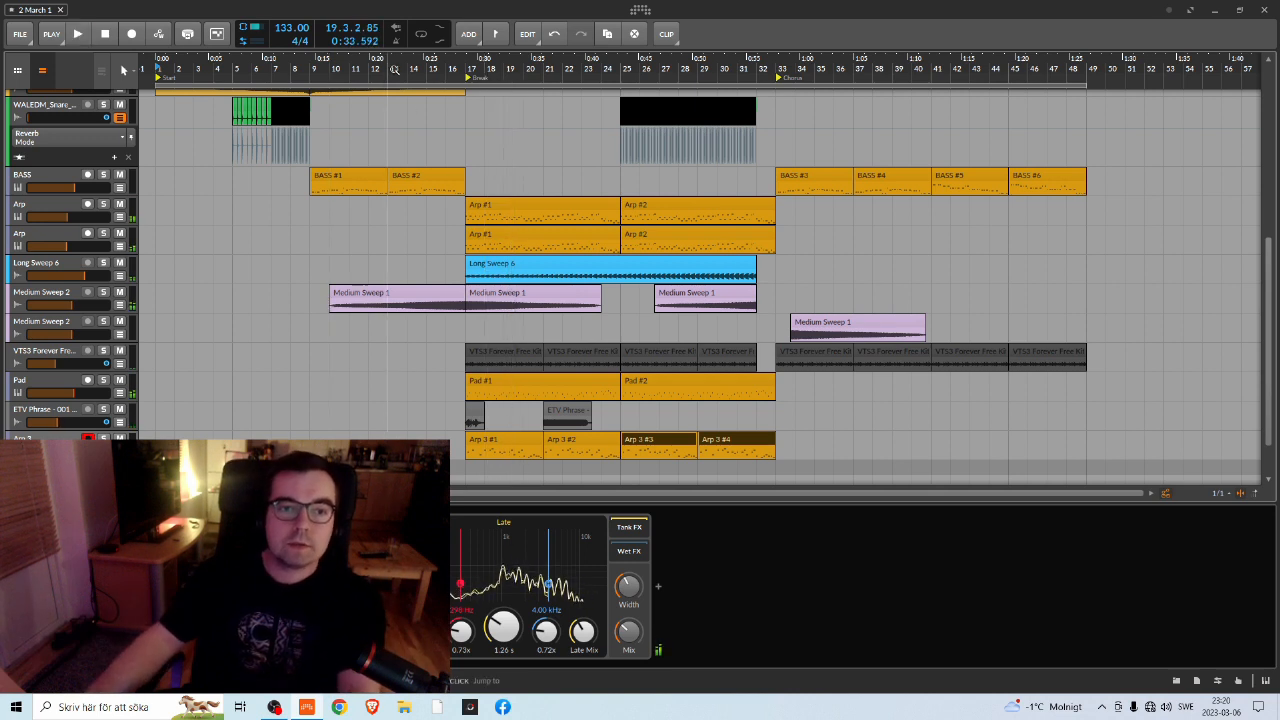
key("space")
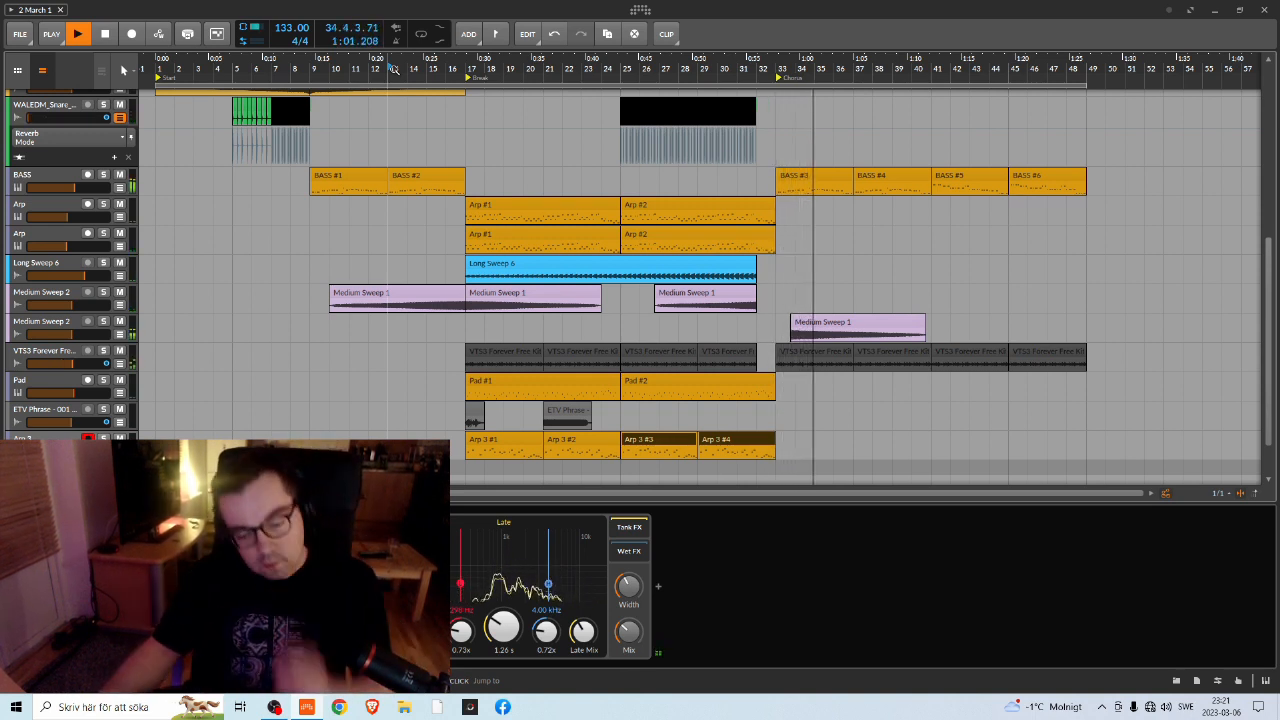
key("space")
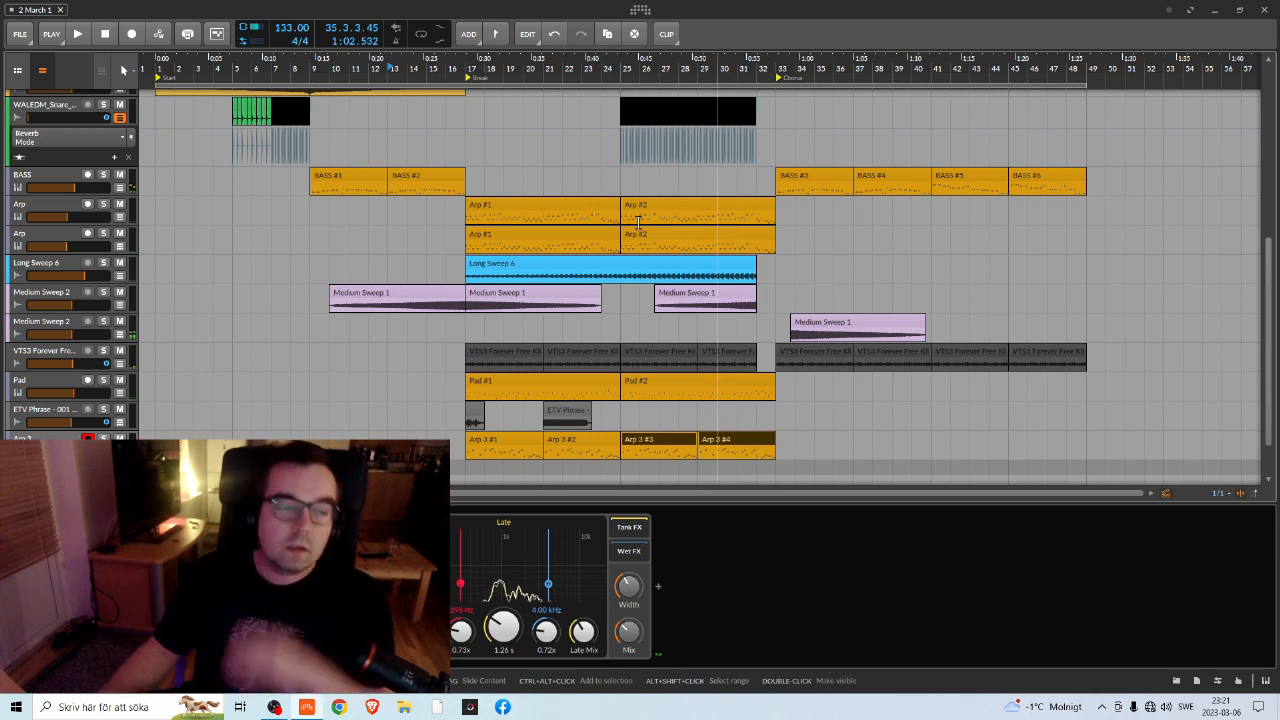
Save the project
left_click(20, 34)
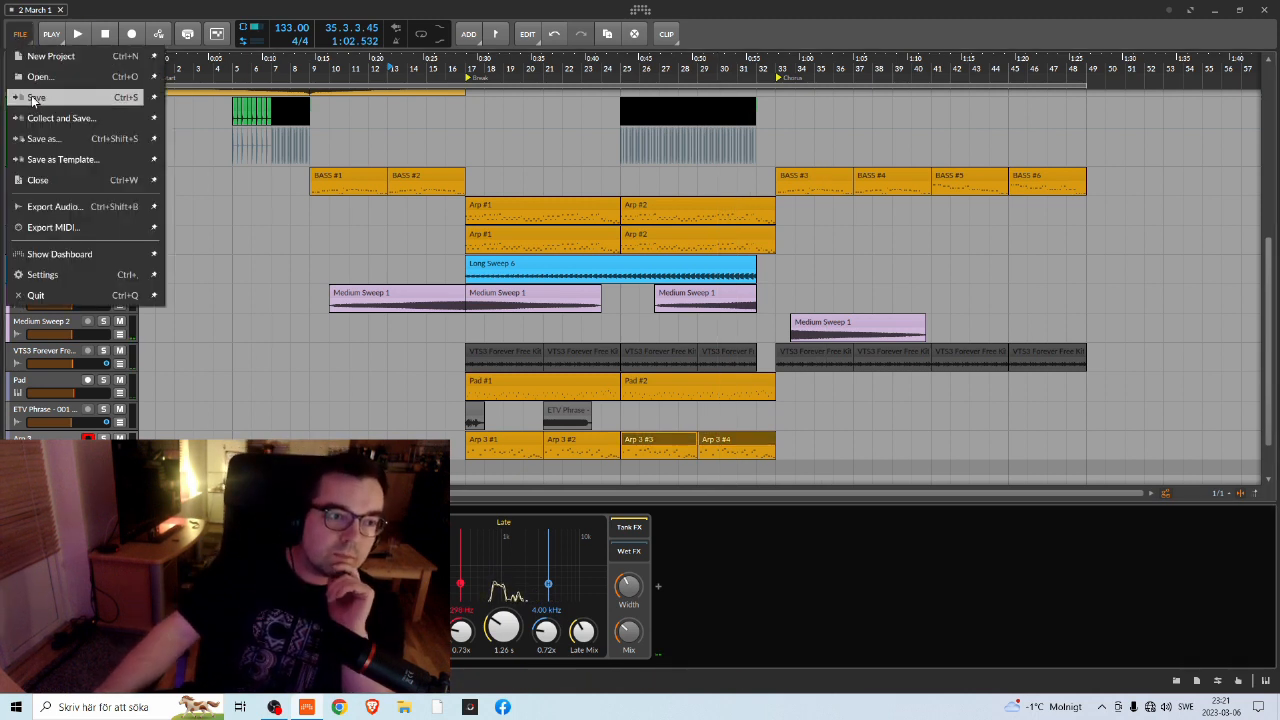
left_click(33, 97)
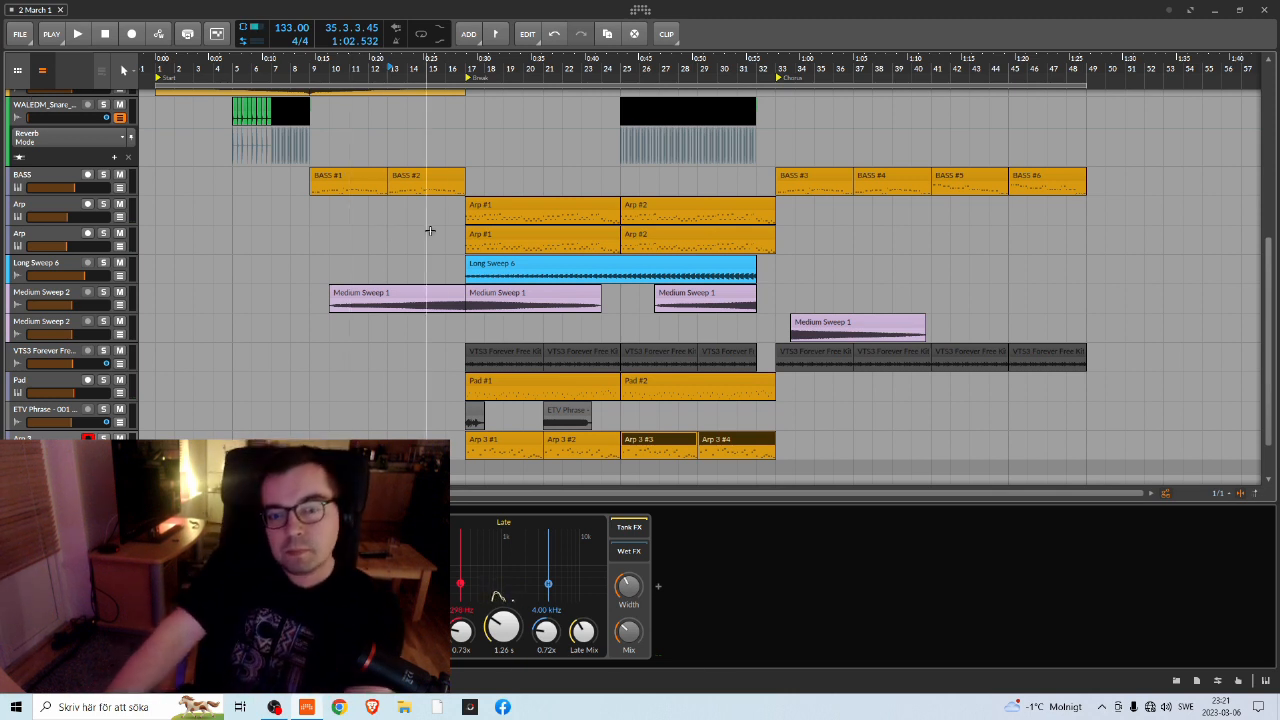
Shorten the arranger loop range so that it spans bar 1 to bar 17
scroll(440, 250, "down", 2)
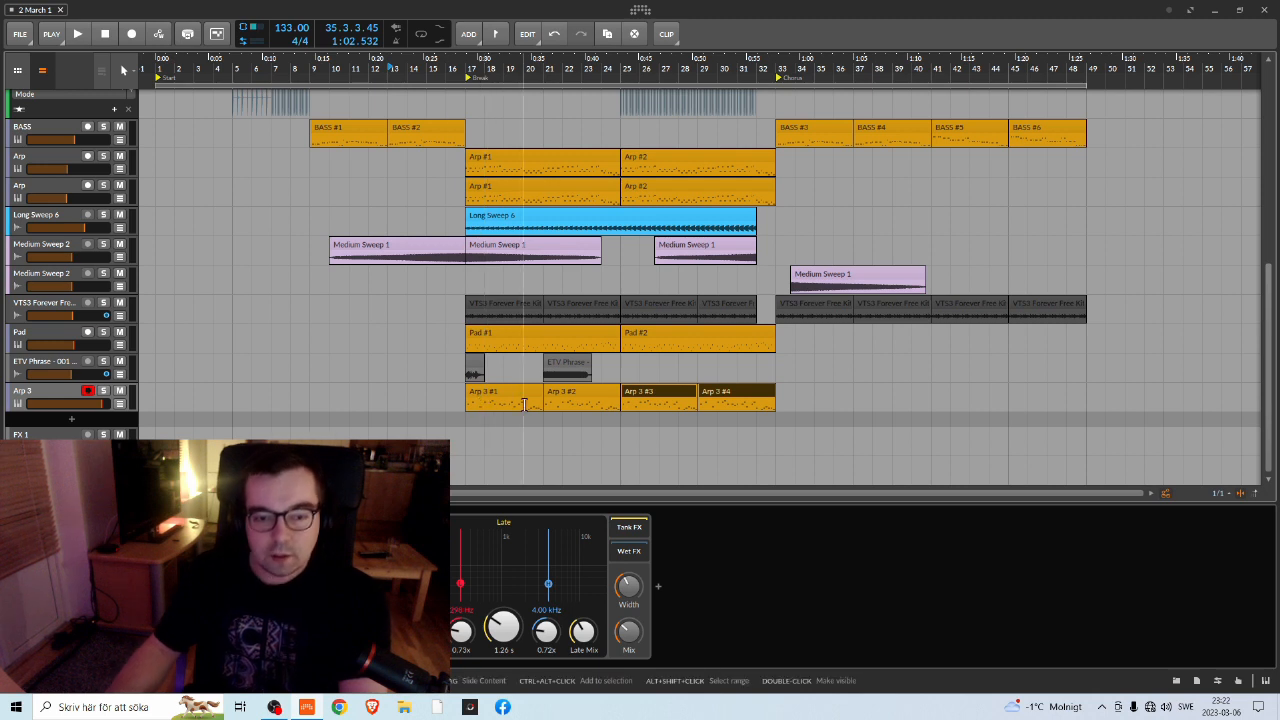
left_click(487, 397)
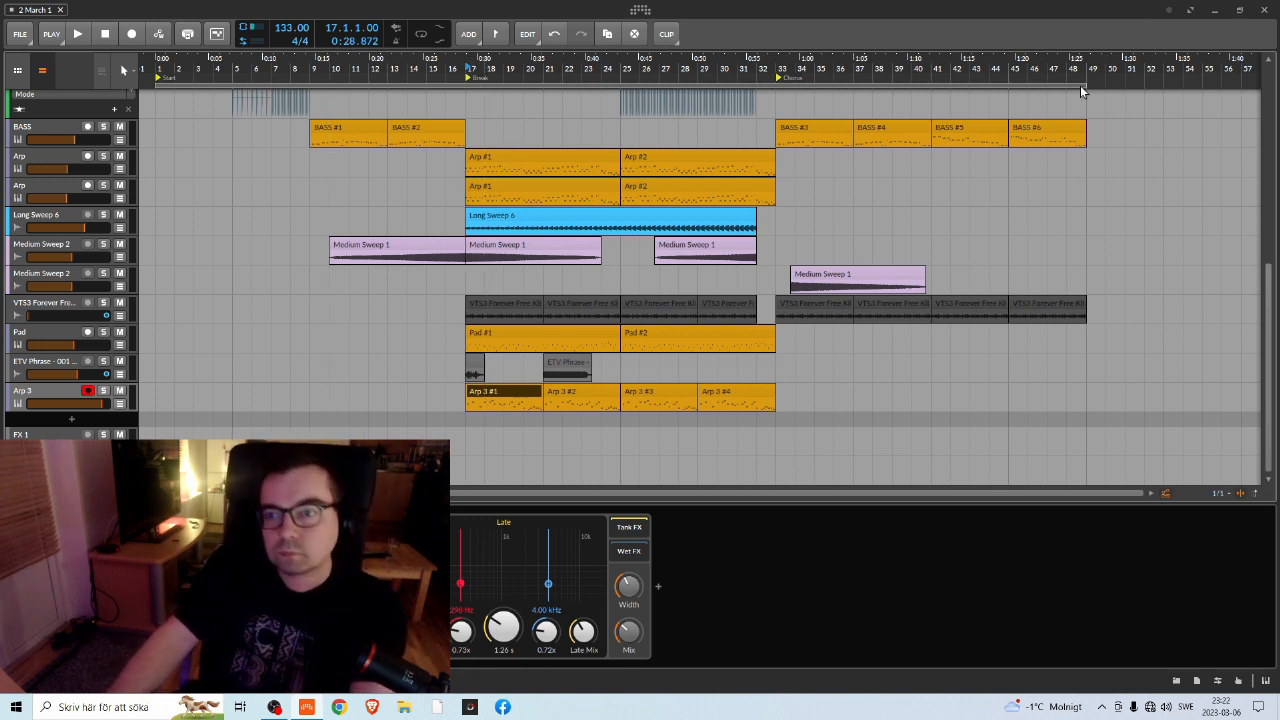
left_click_drag(1080, 88, 438, 113)
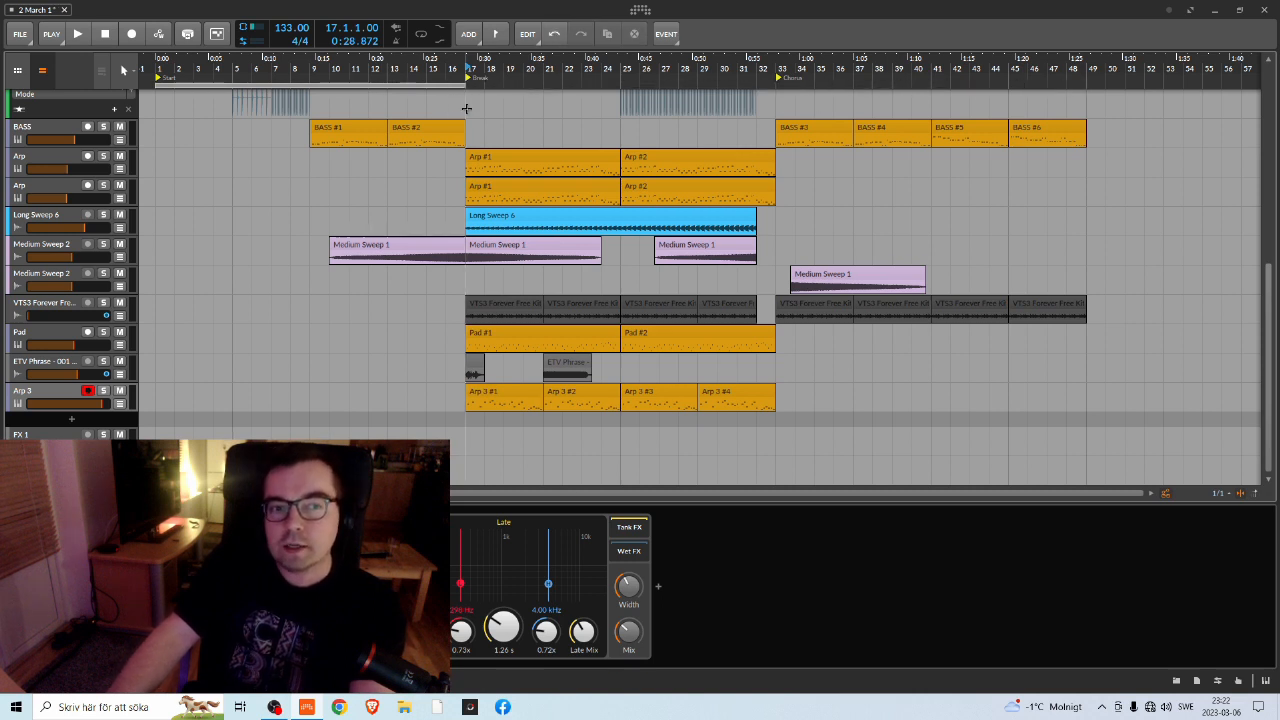
scroll(514, 284, "up", 2)
scroll(527, 245, "down", 2)
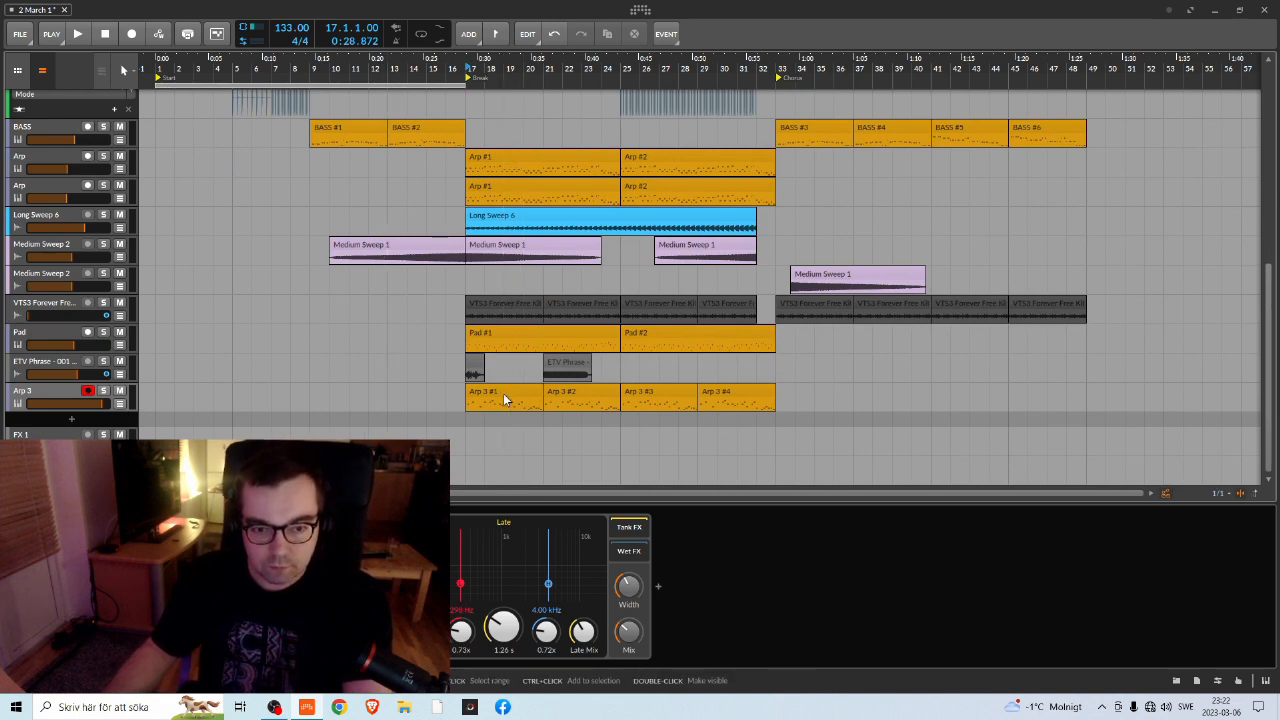
Play the break from bar 17 with the Pad and both Arp tracks soloed, adding Arp 3, and clear the solos
left_click(103, 332)
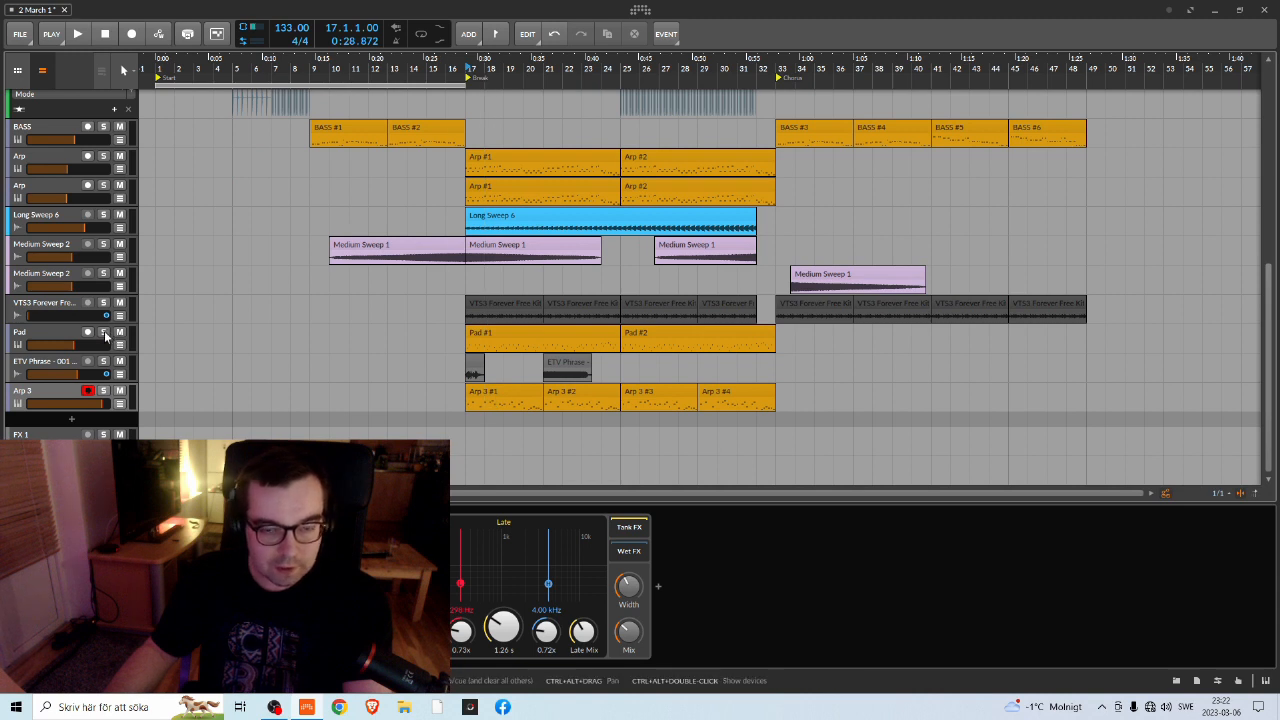
left_click(104, 156)
left_click(104, 185)
key("space")
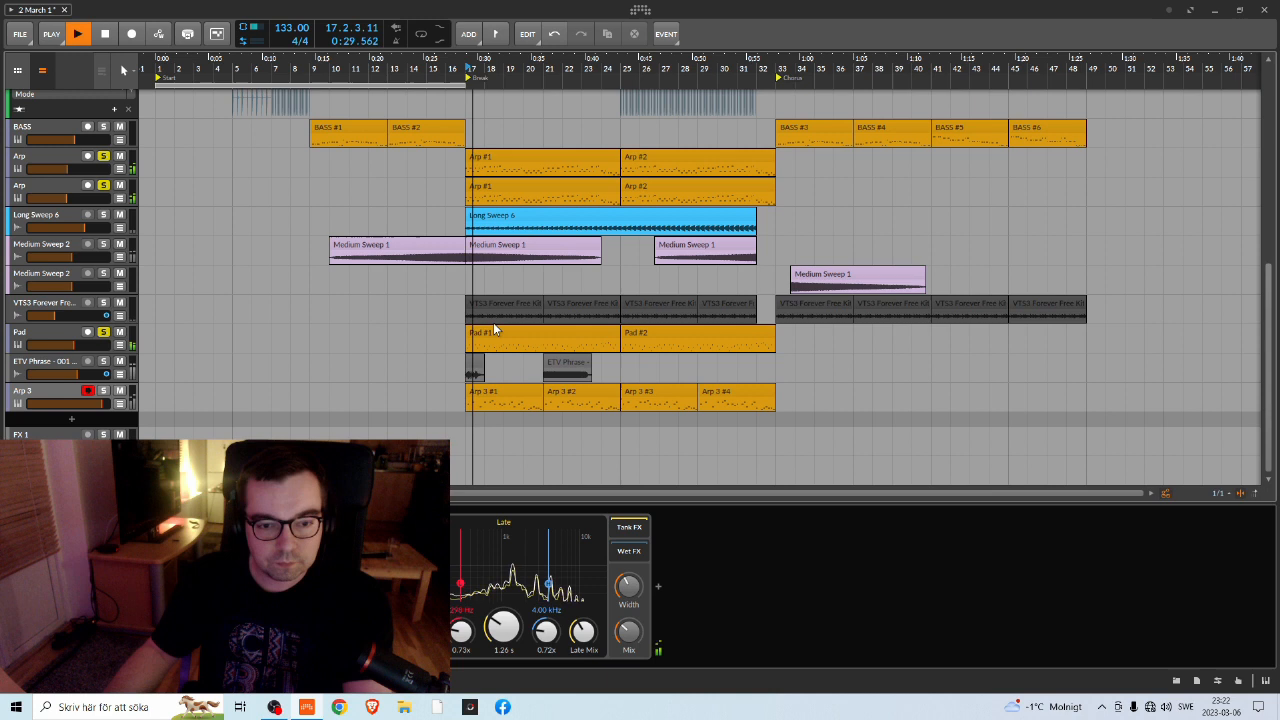
left_click(103, 391)
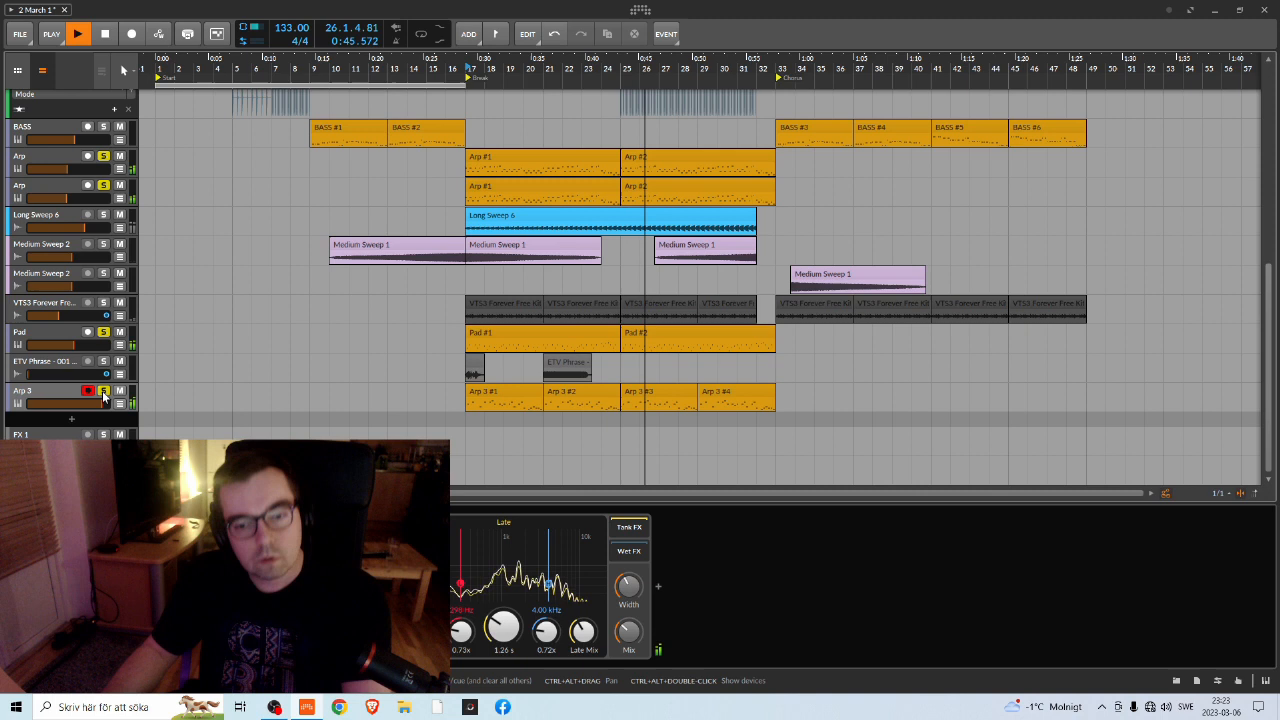
left_click(104, 392)
left_click(103, 186)
left_click(103, 156)
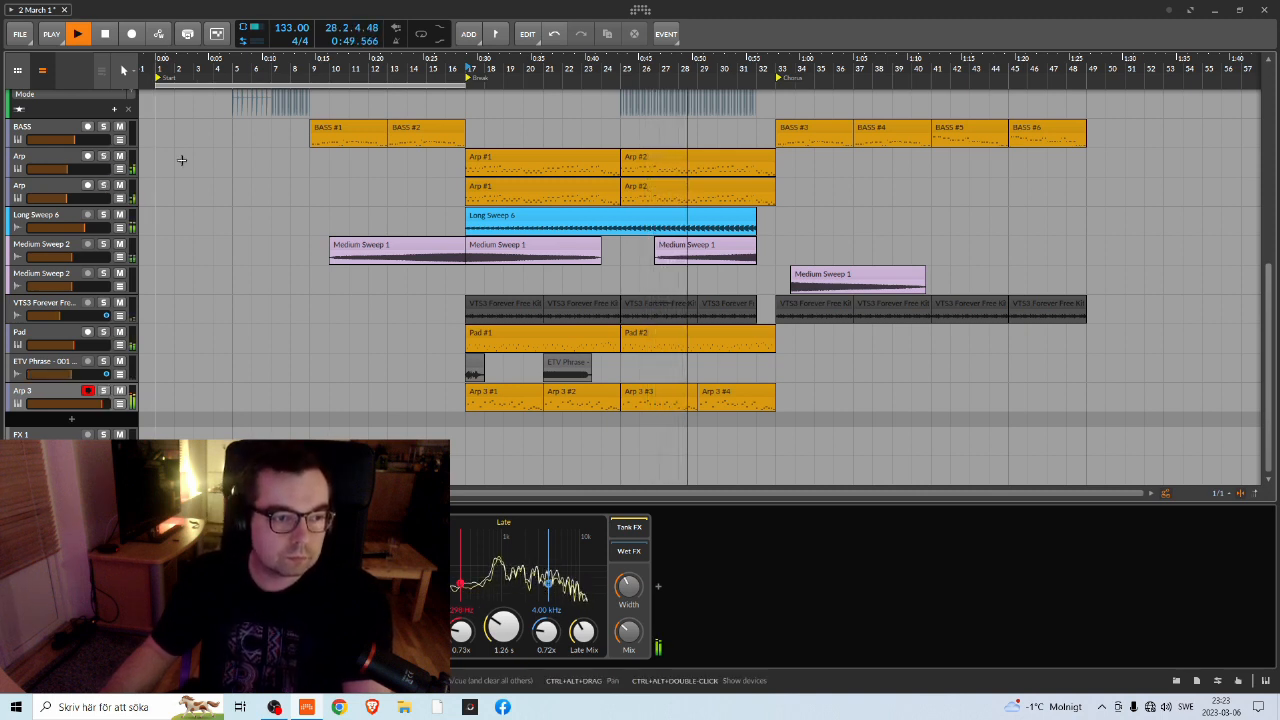
Play the full mix from bar 25 into the chorus, and set the play start at bar 23
left_click(624, 70)
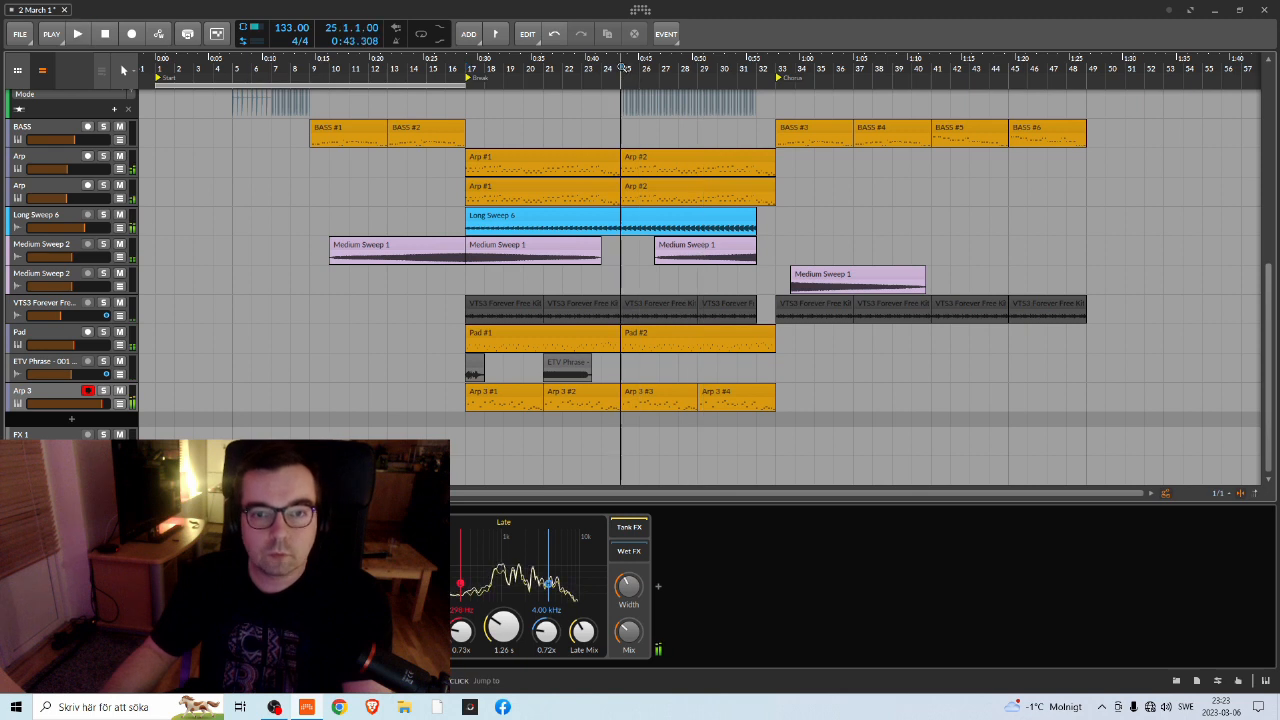
key("space")
key("space")
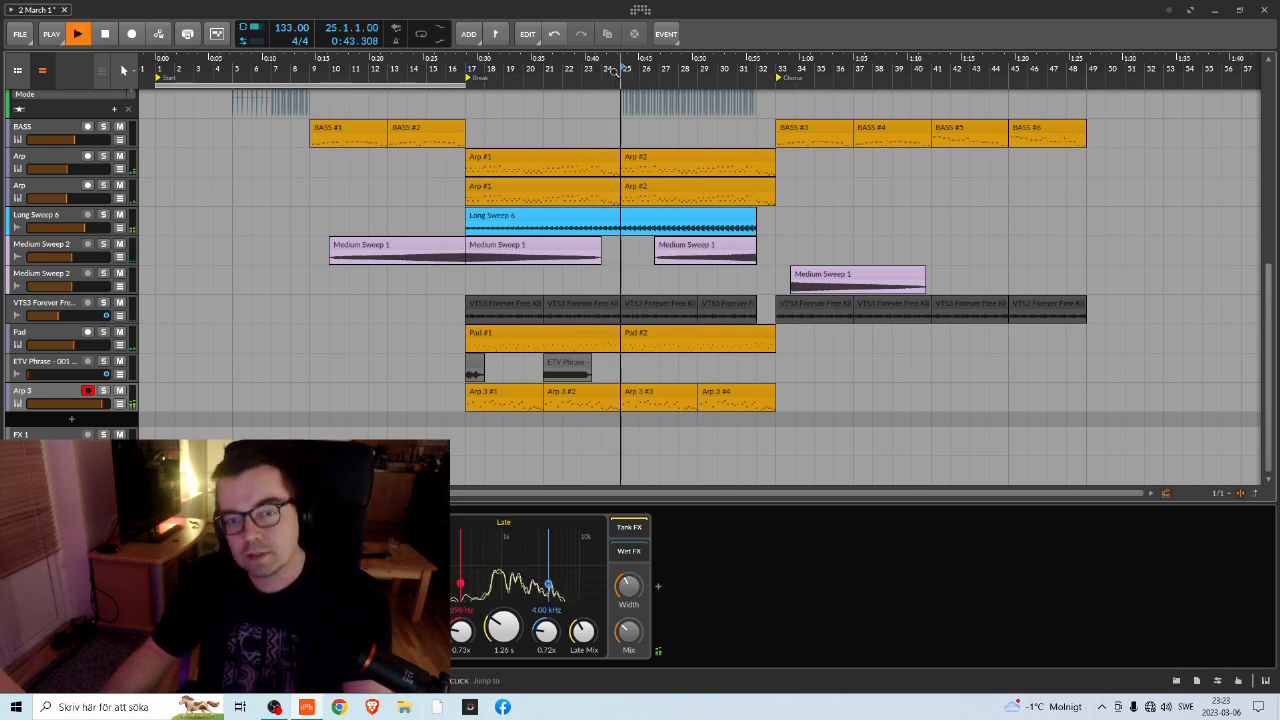
left_click(583, 70)
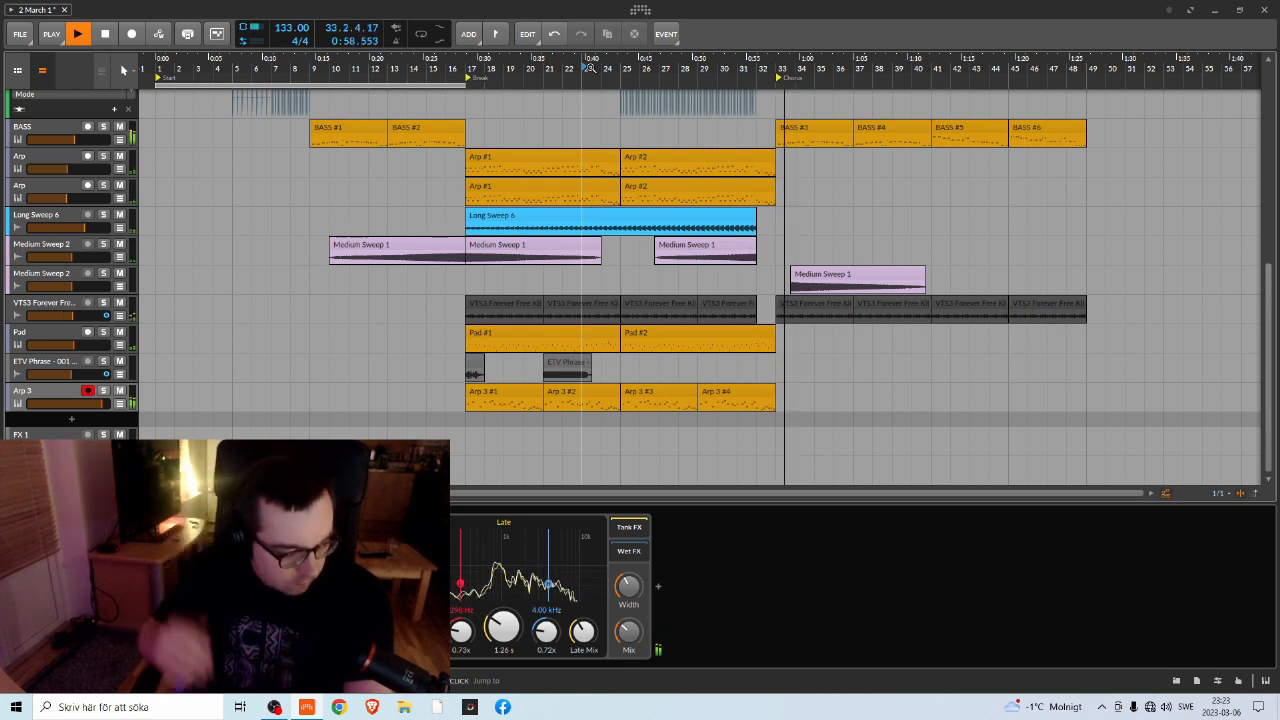
key("space")
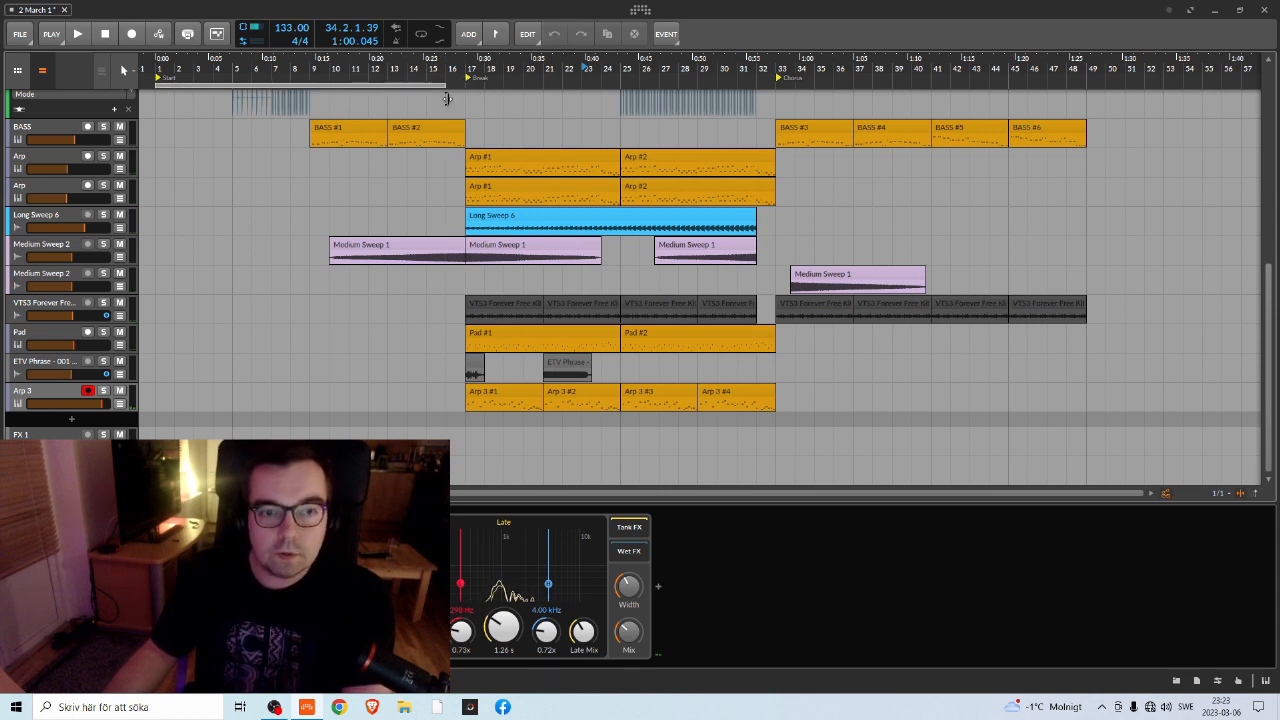
Look through all the arrangement's tracks to examine which clips fill the intro, break and chorus
scroll(372, 132, "down", 1)
scroll(372, 132, "up", 6)
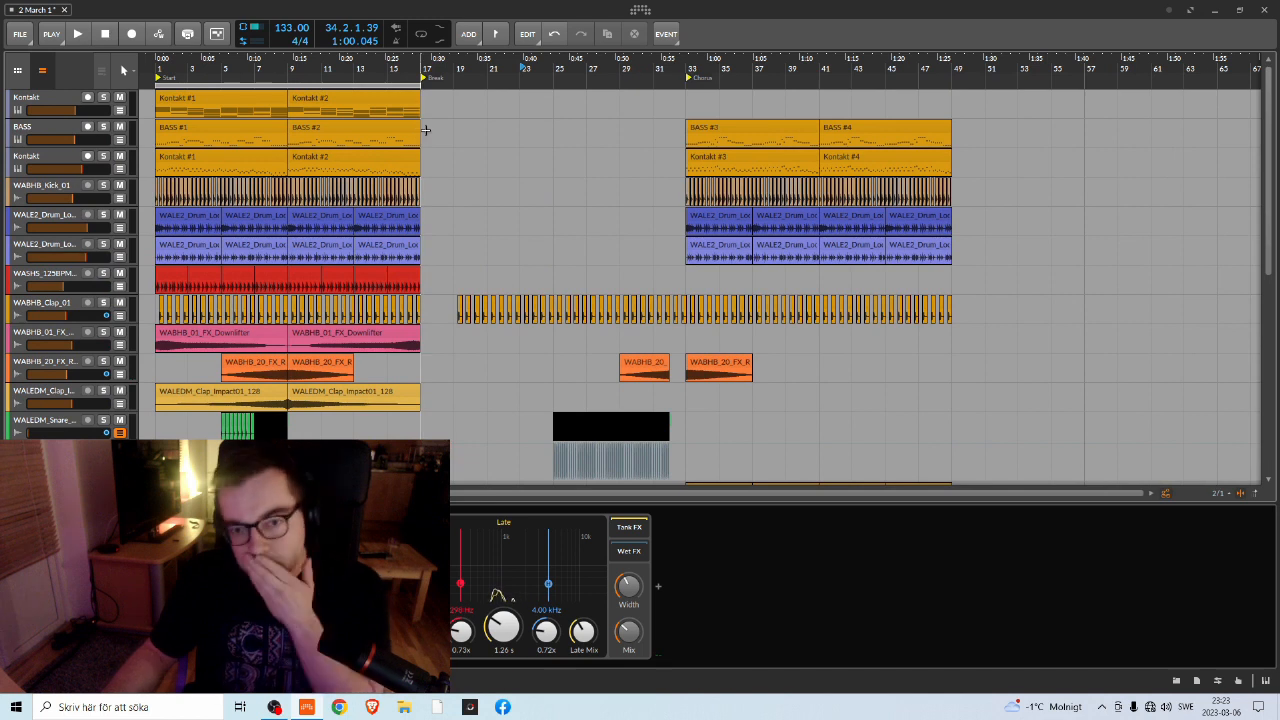
scroll(600, 190, "down", 10)
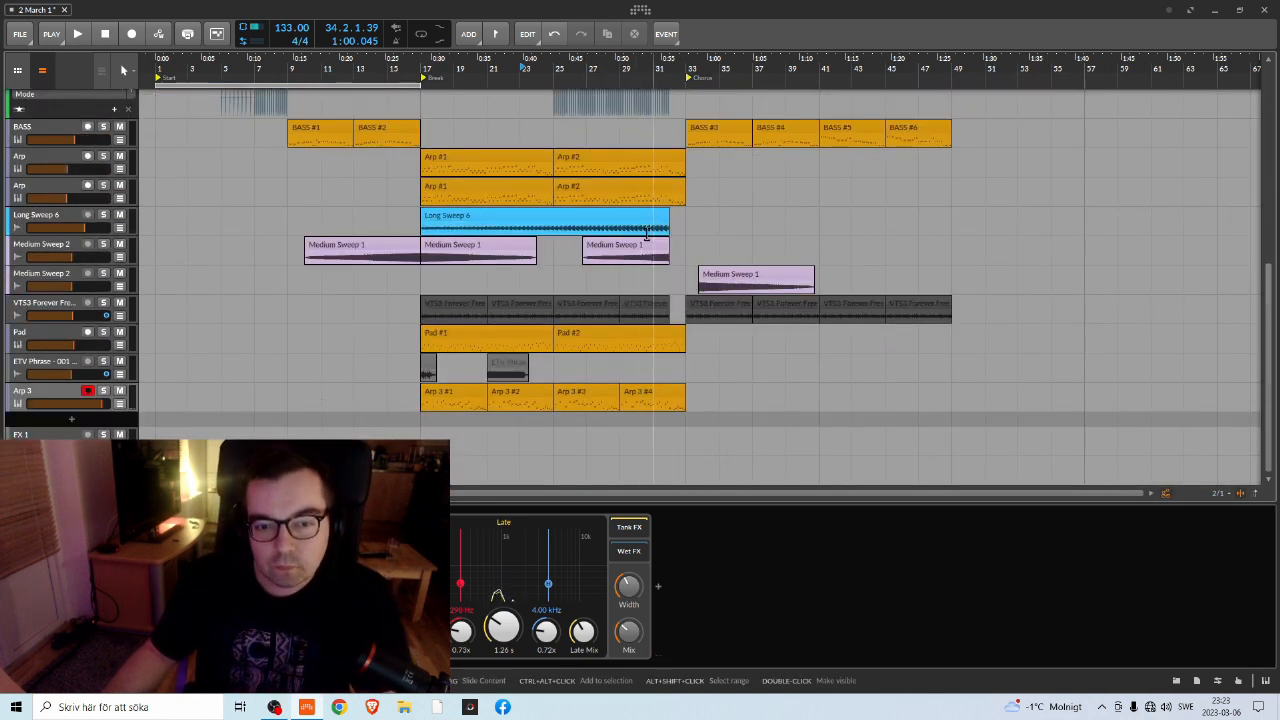
scroll(645, 230, "up", 8)
scroll(640, 228, "down", 5)
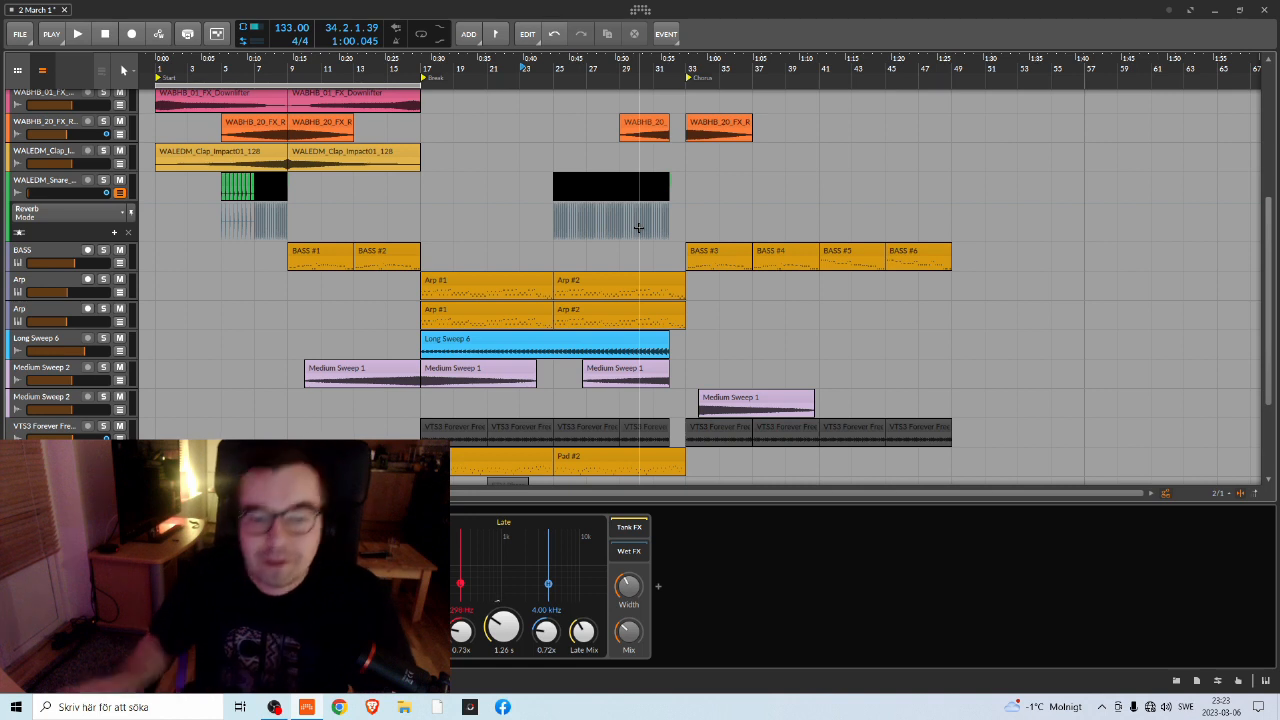
scroll(620, 225, "down", 3)
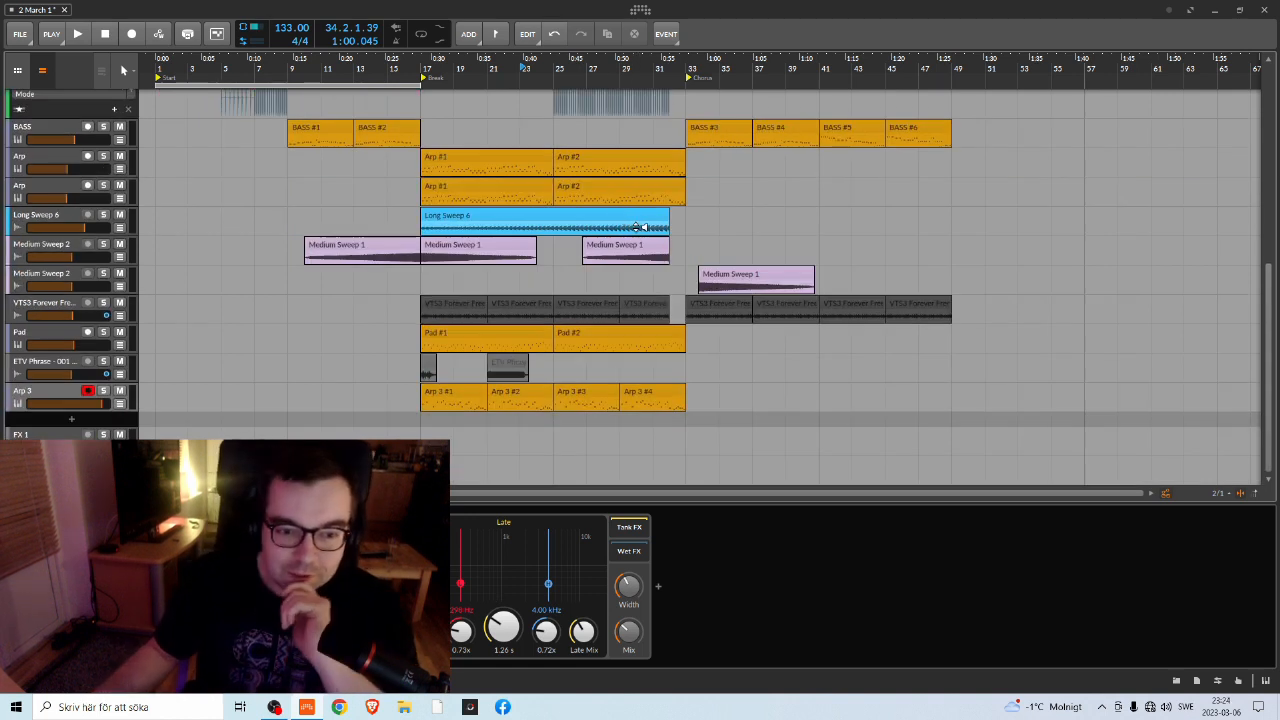
scroll(640, 227, "up", 6)
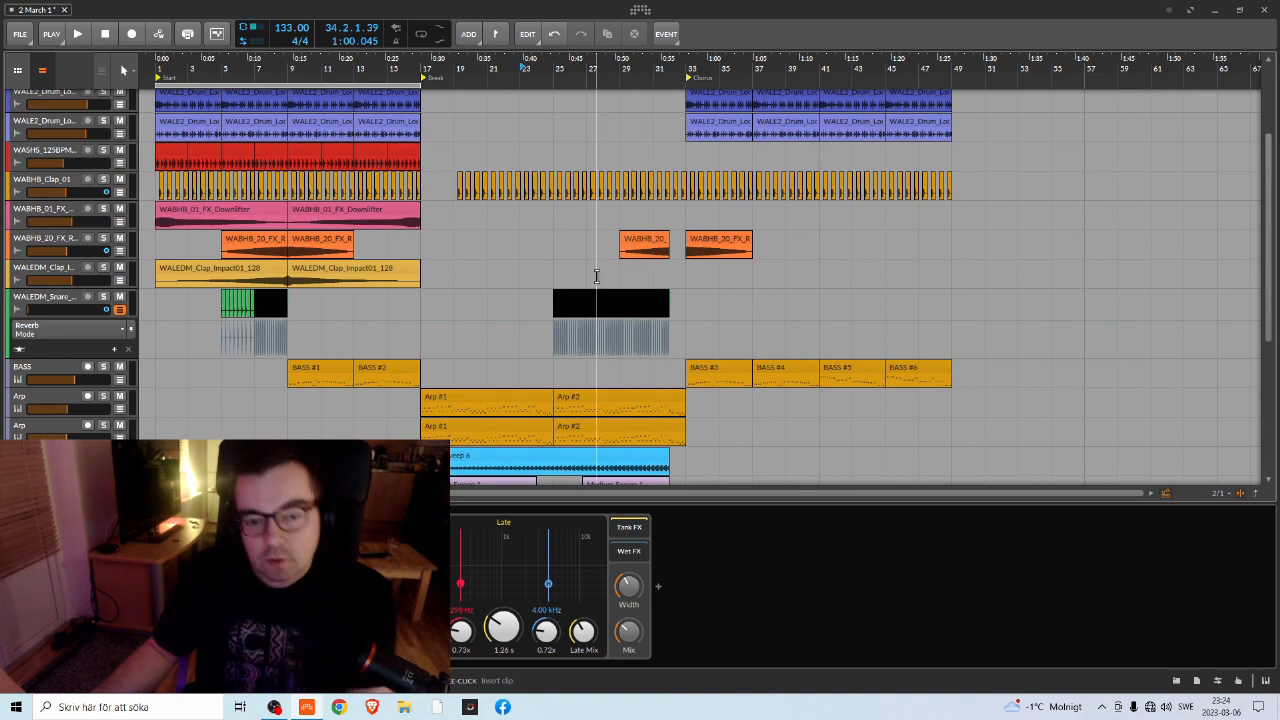
scroll(620, 268, "down", 2)
scroll(618, 300, "down", 3)
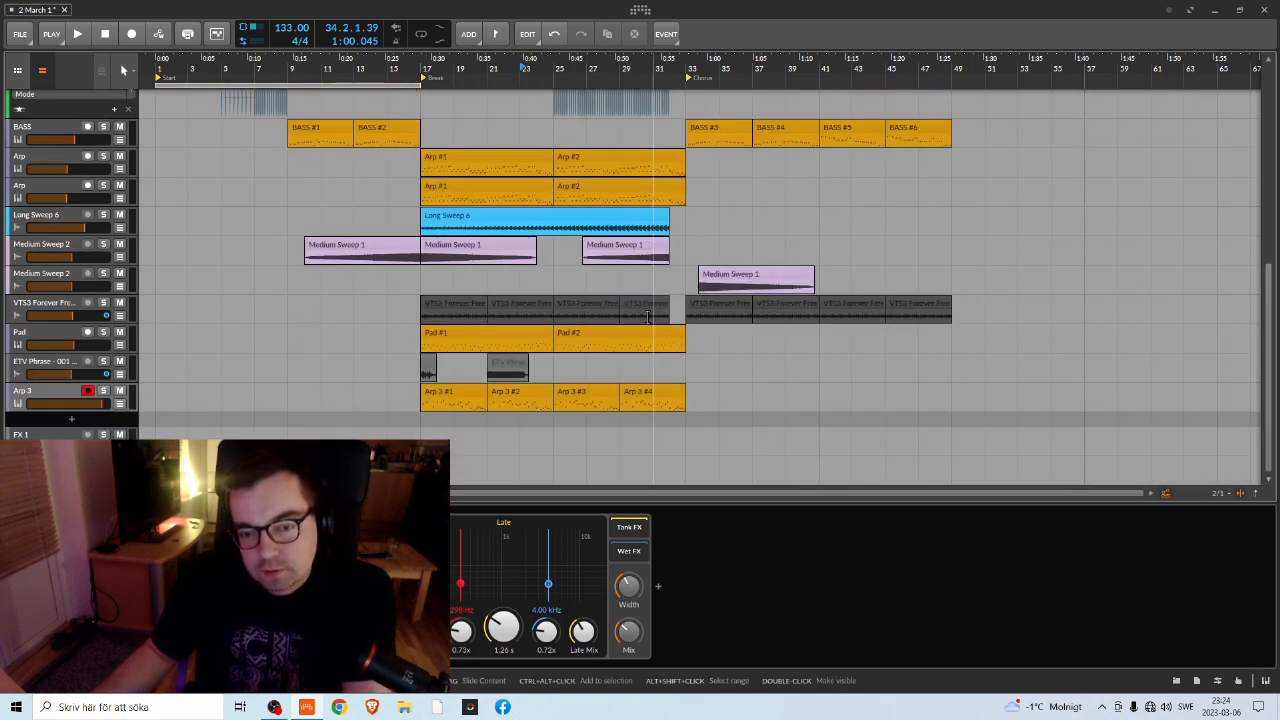
scroll(640, 320, "up", 1)
scroll(634, 317, "up", 2)
scroll(634, 317, "down", 3)
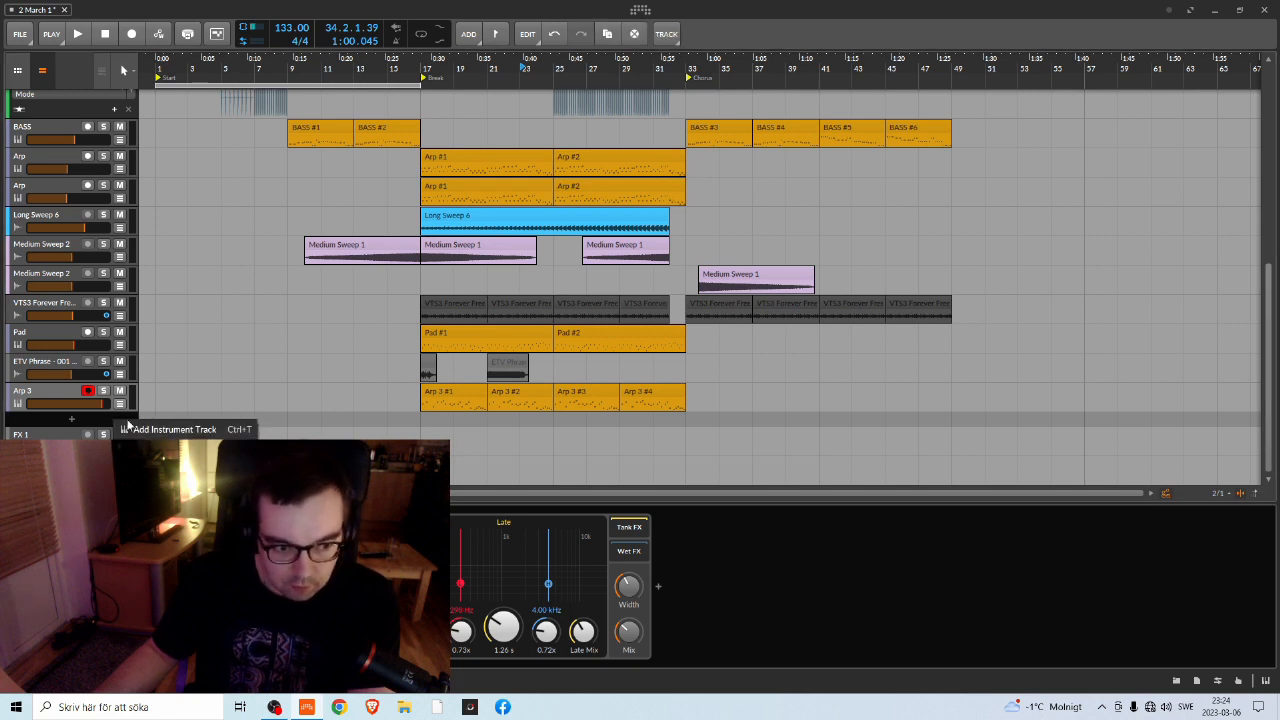
Add a new instrument track below Arp 3 and load Sylenth1 on it from the favorite devices
left_click(71, 419)
left_click(47, 587)
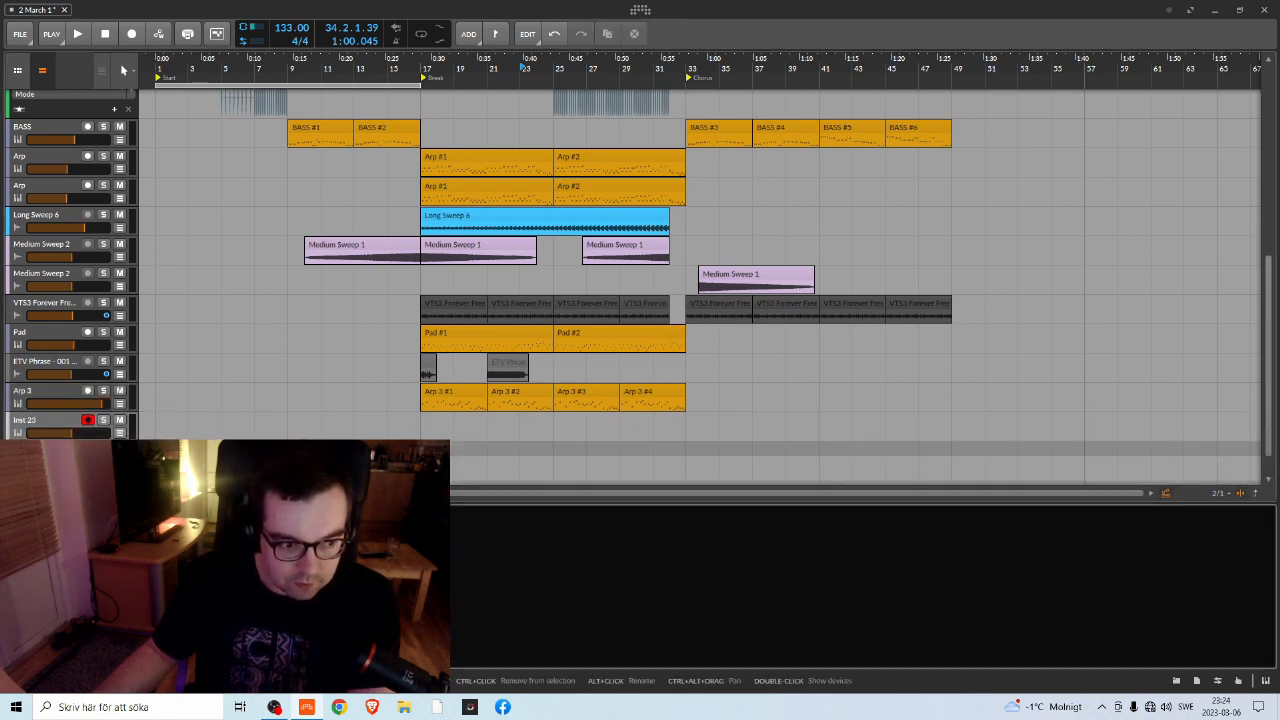
type("s")
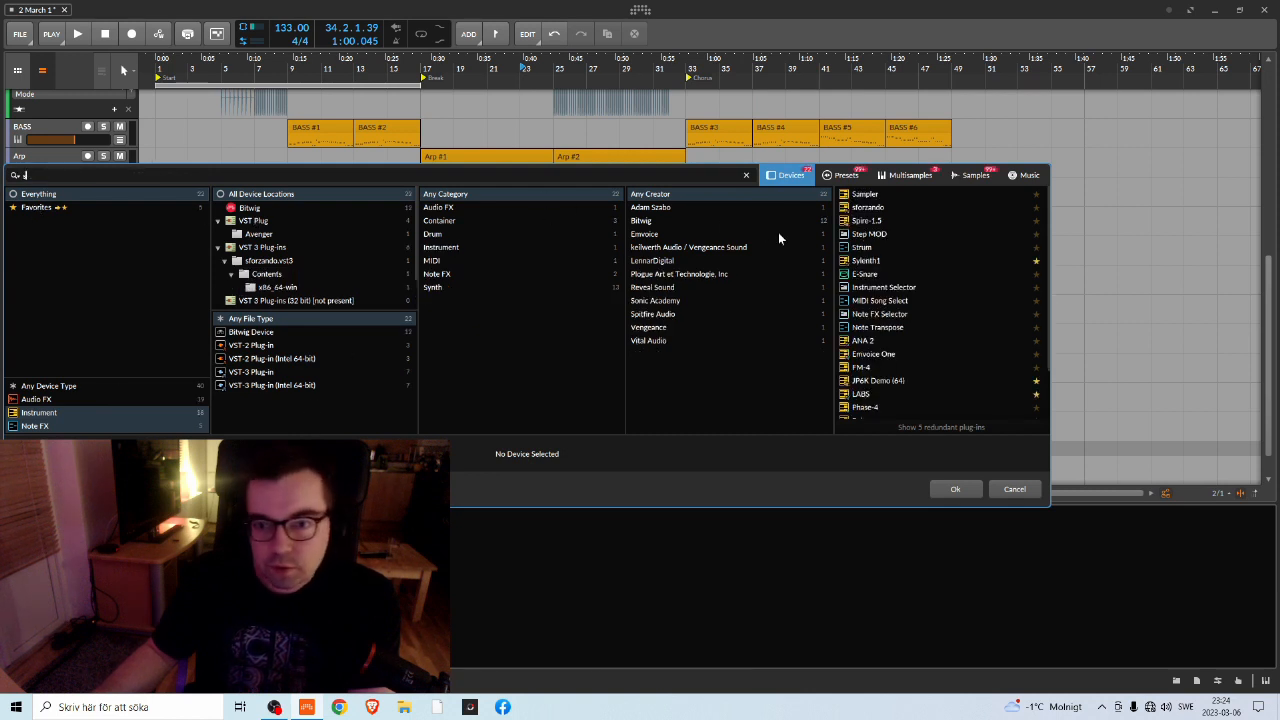
left_click(50, 208)
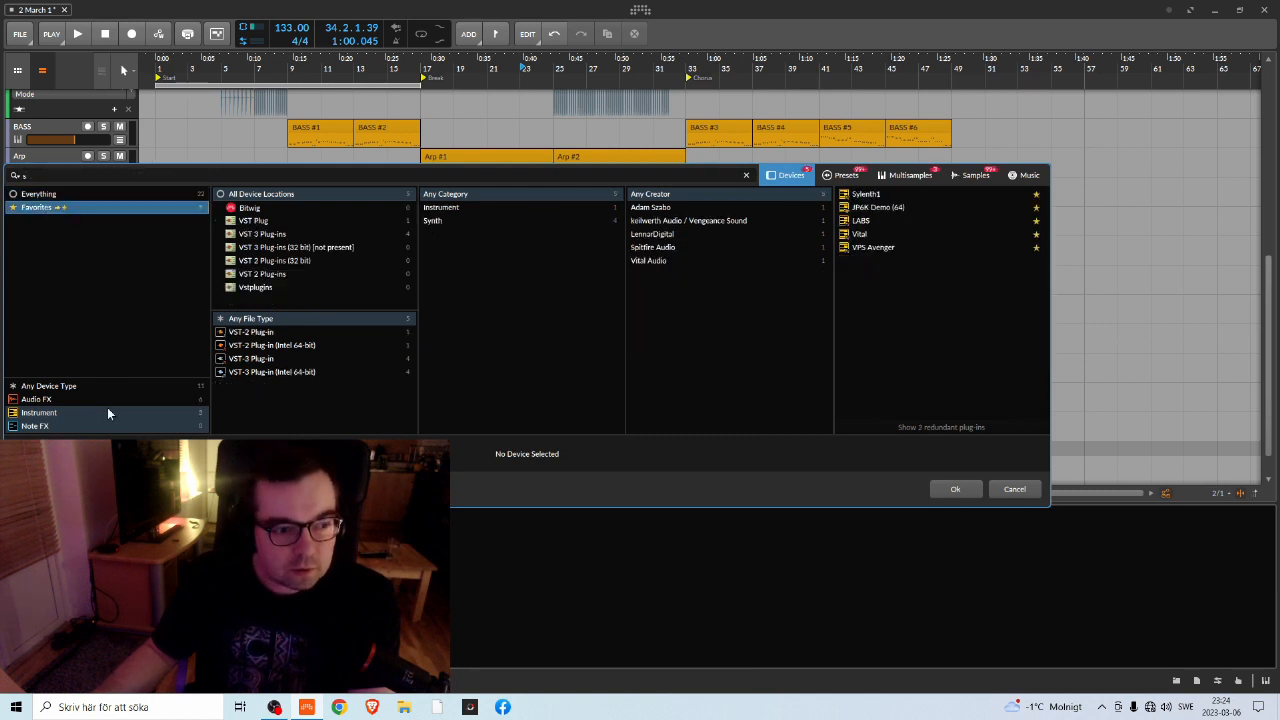
left_click(925, 195)
left_click(957, 490)
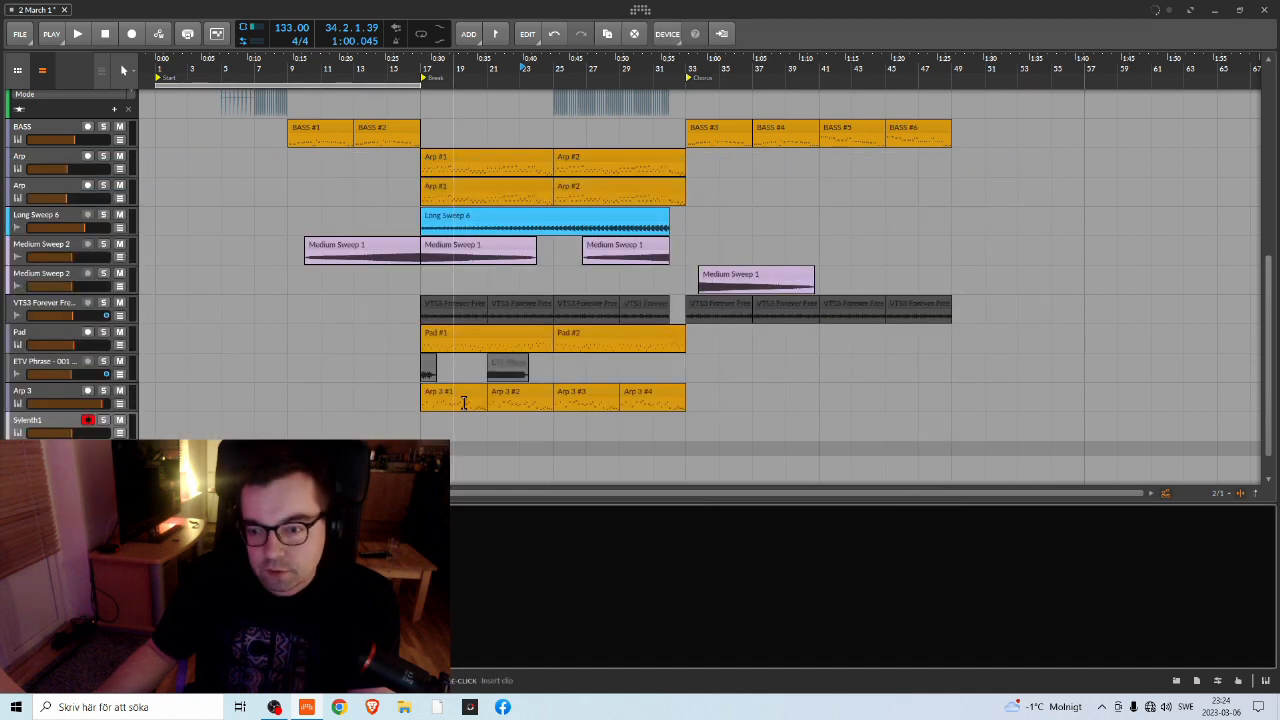
Draw an empty clip from bar 17 to bar 21 on the Sylenth1 track and colour it green
left_click_drag(614, 156, 285, 72)
left_click_drag(225, 61, 1220, 227)
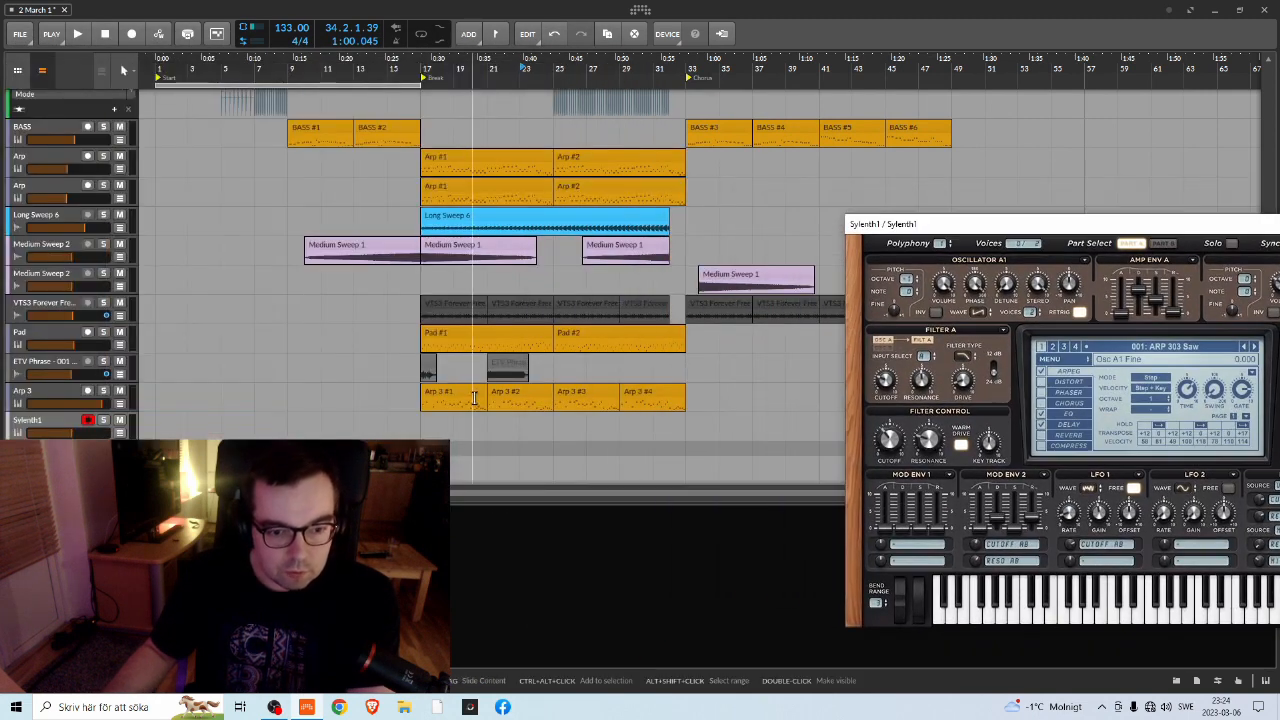
left_click(121, 76)
left_click(120, 129)
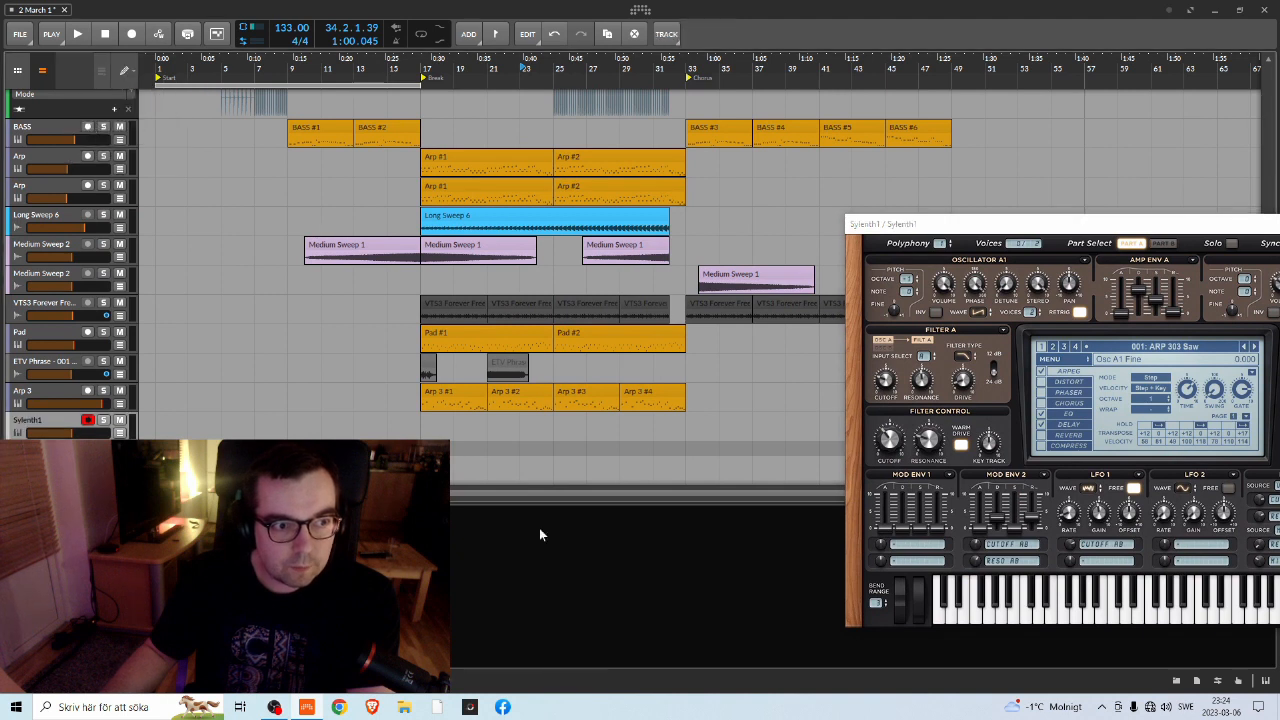
mouse_move(427, 424)
left_mouse_down()
mouse_move(503, 424)
mouse_move(486, 424)
left_mouse_up()
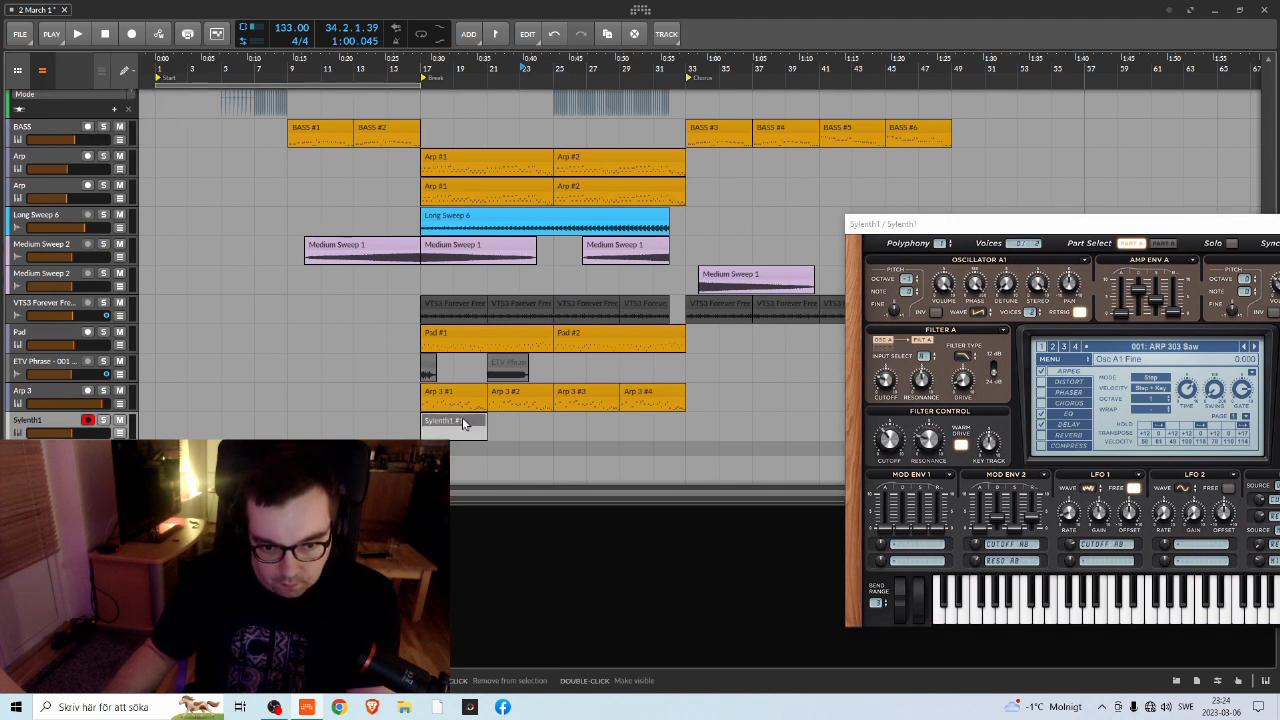
right_click(456, 421)
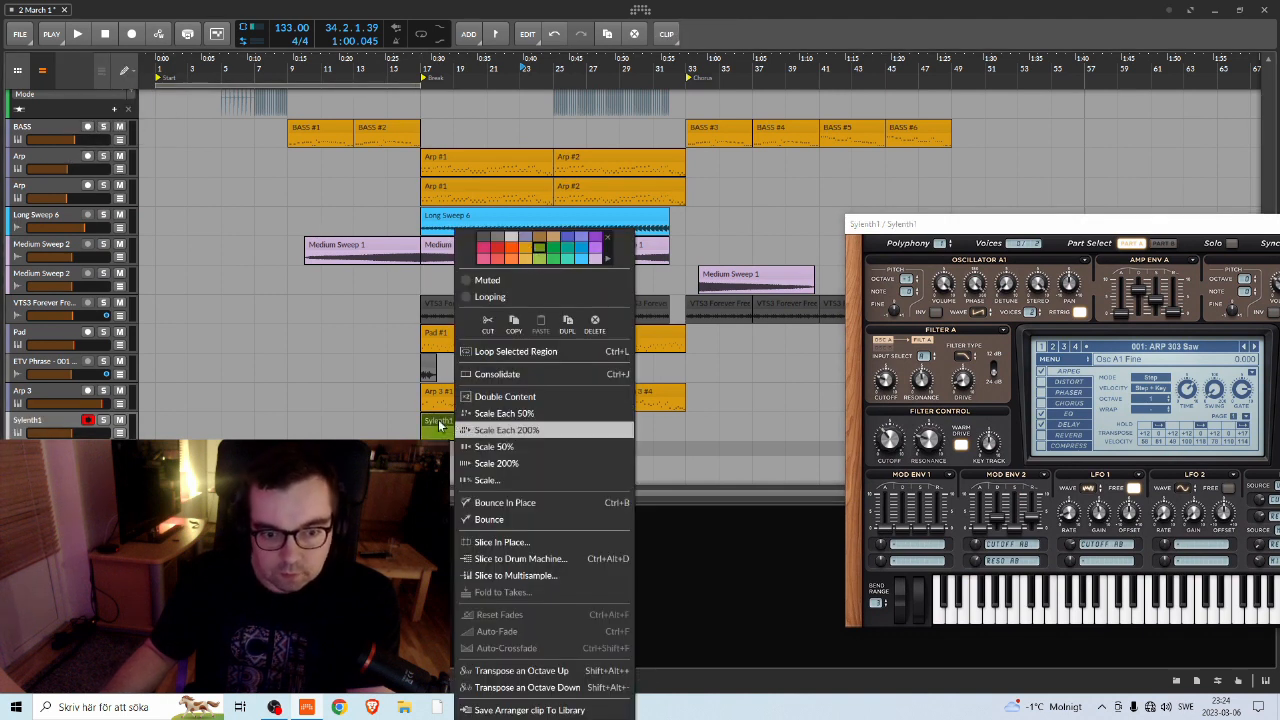
left_click(537, 251)
Rename the new Sylenth1 track as FX Riser, consulting the bada notes document on the desktop along the way
right_click(43, 423)
key("Escape")
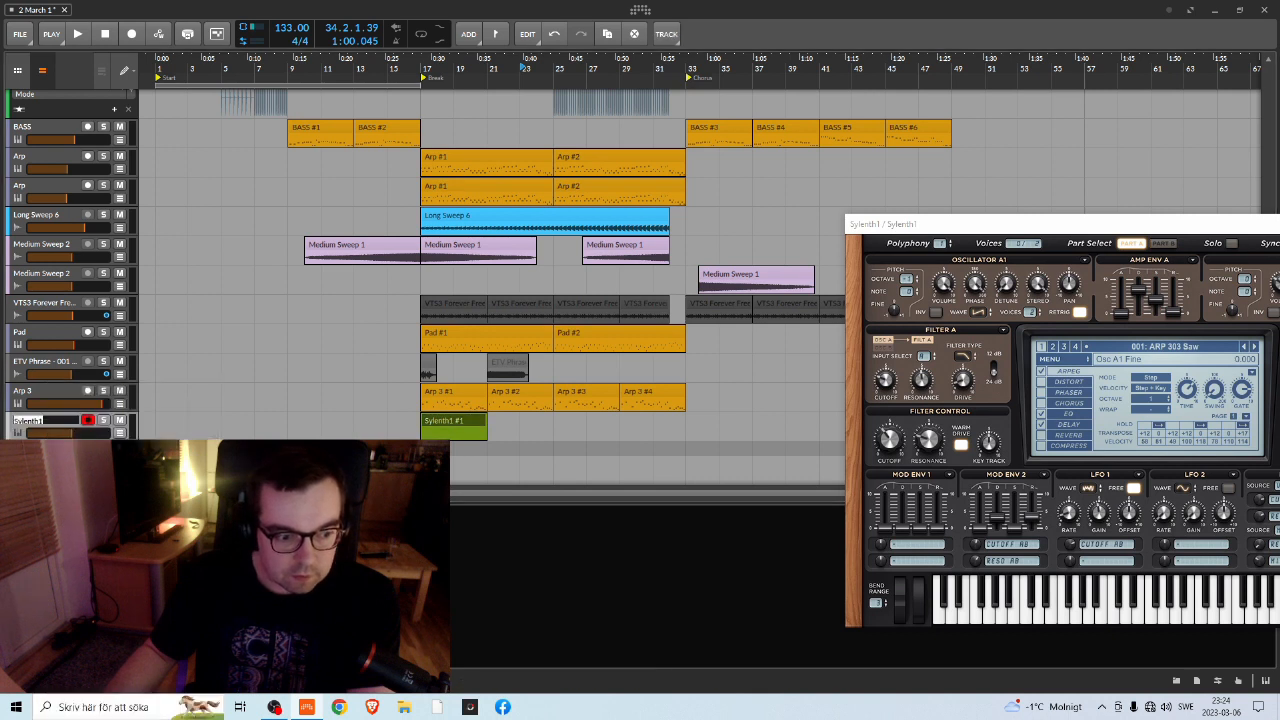
double_click(40, 420)
key("ctrl+a")
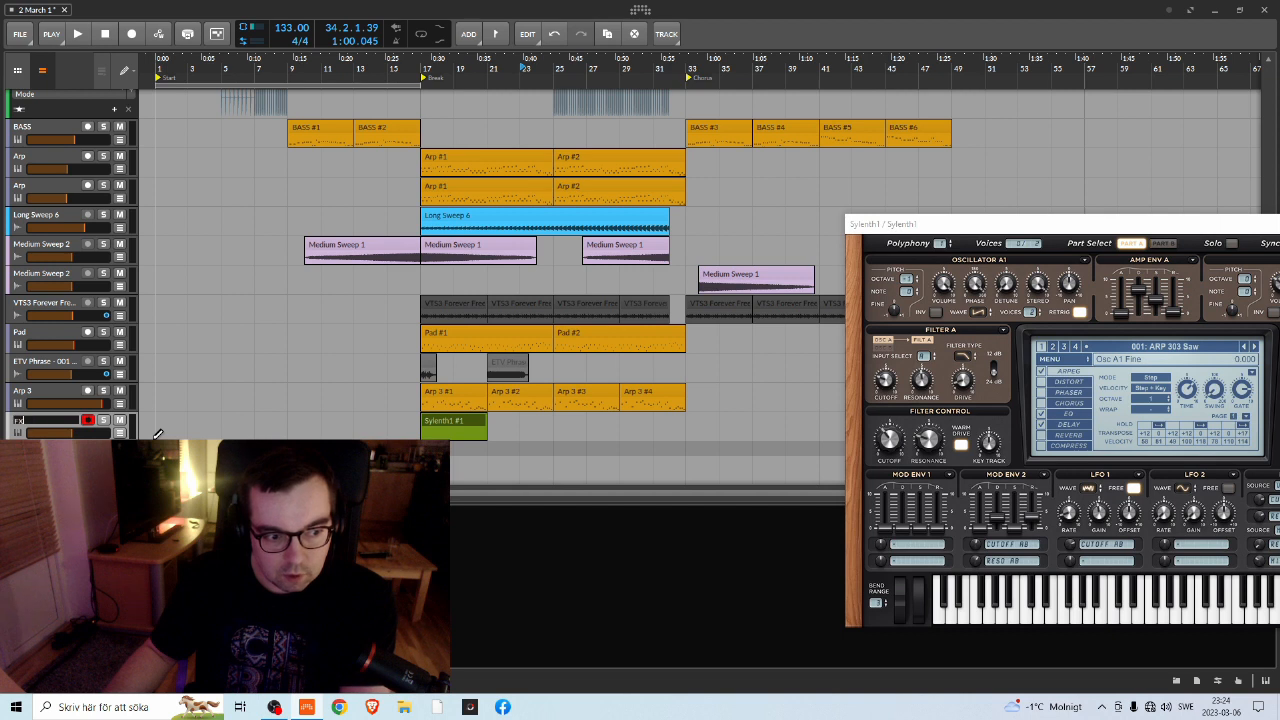
type("FX 8")
key("Return")
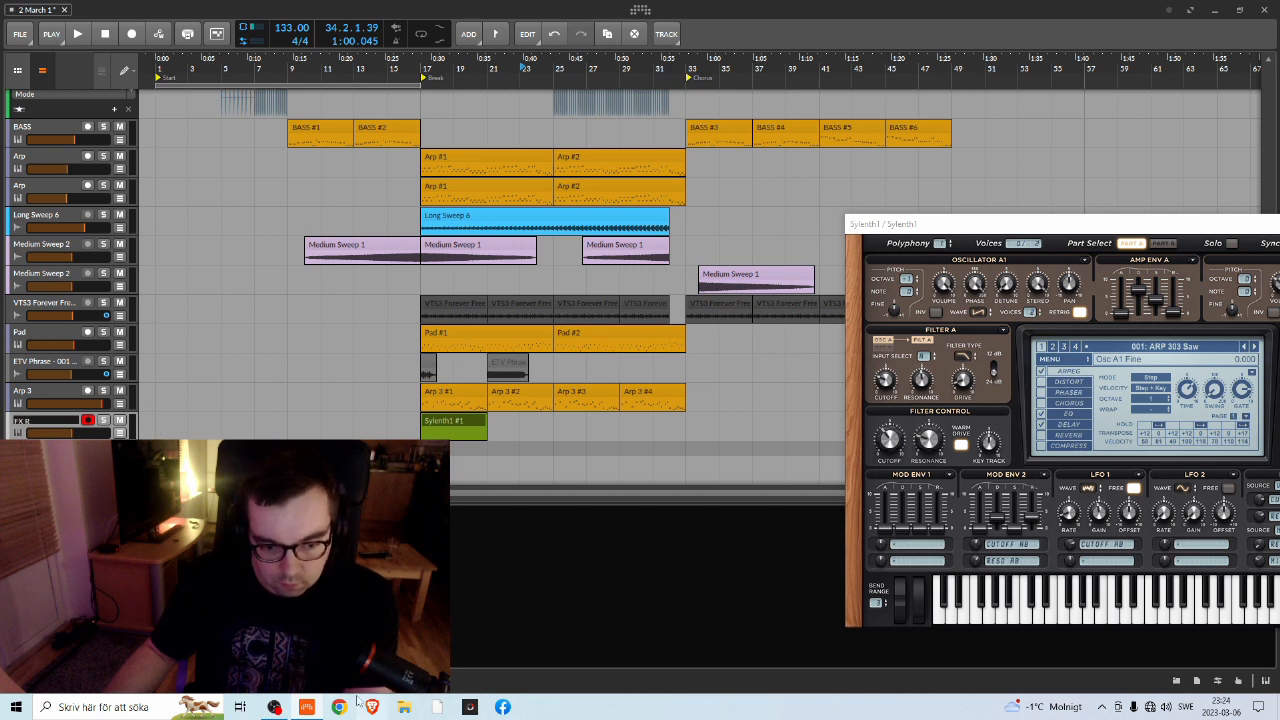
key("super+d")
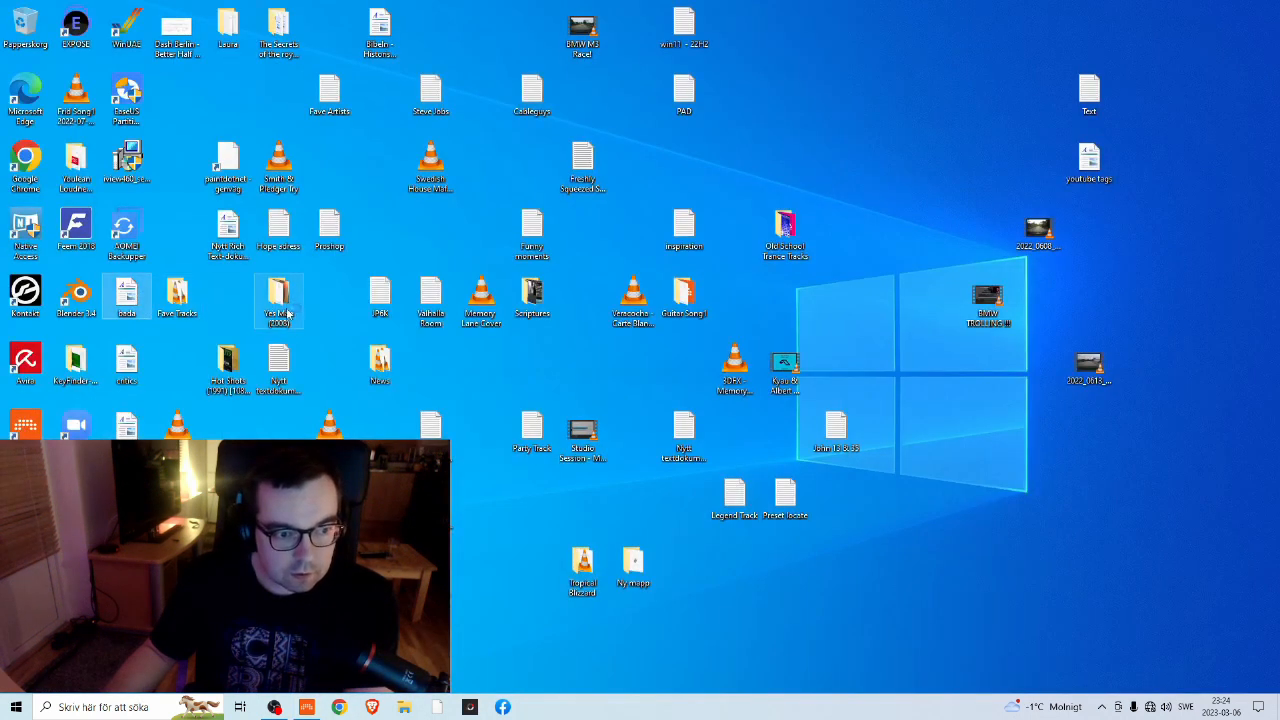
scroll(44, 385, "down", 5)
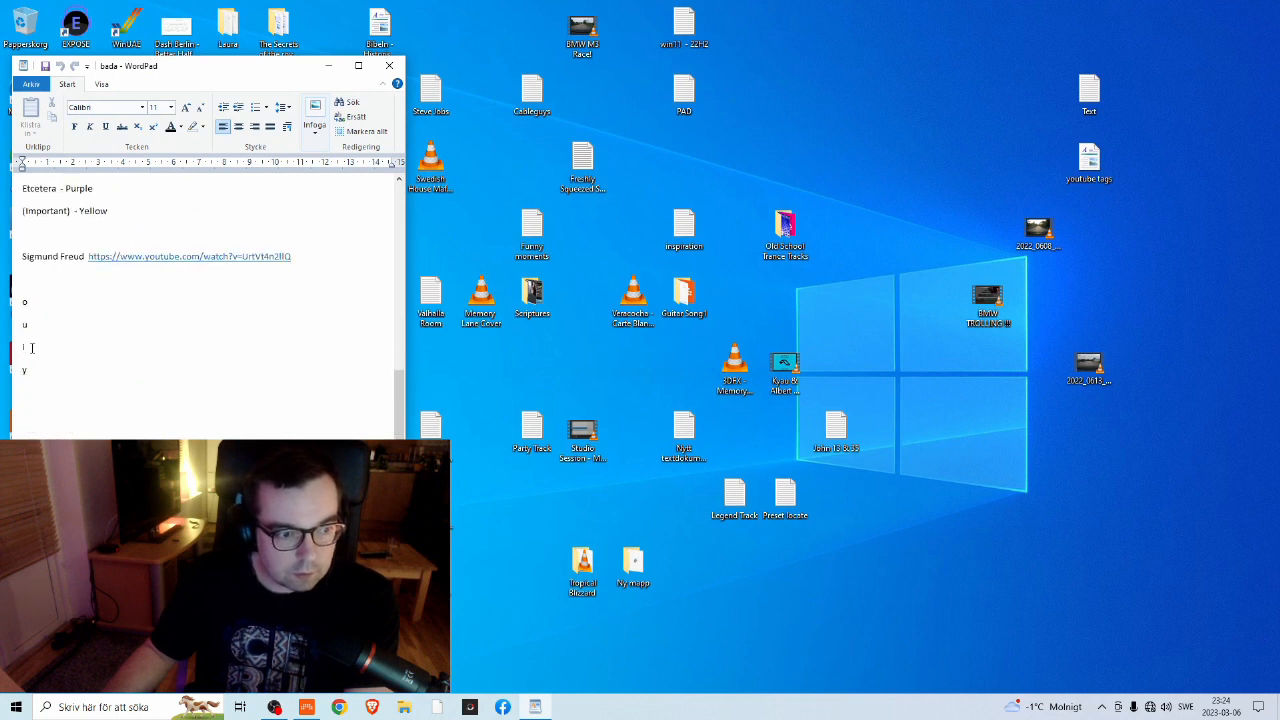
left_click(306, 707)
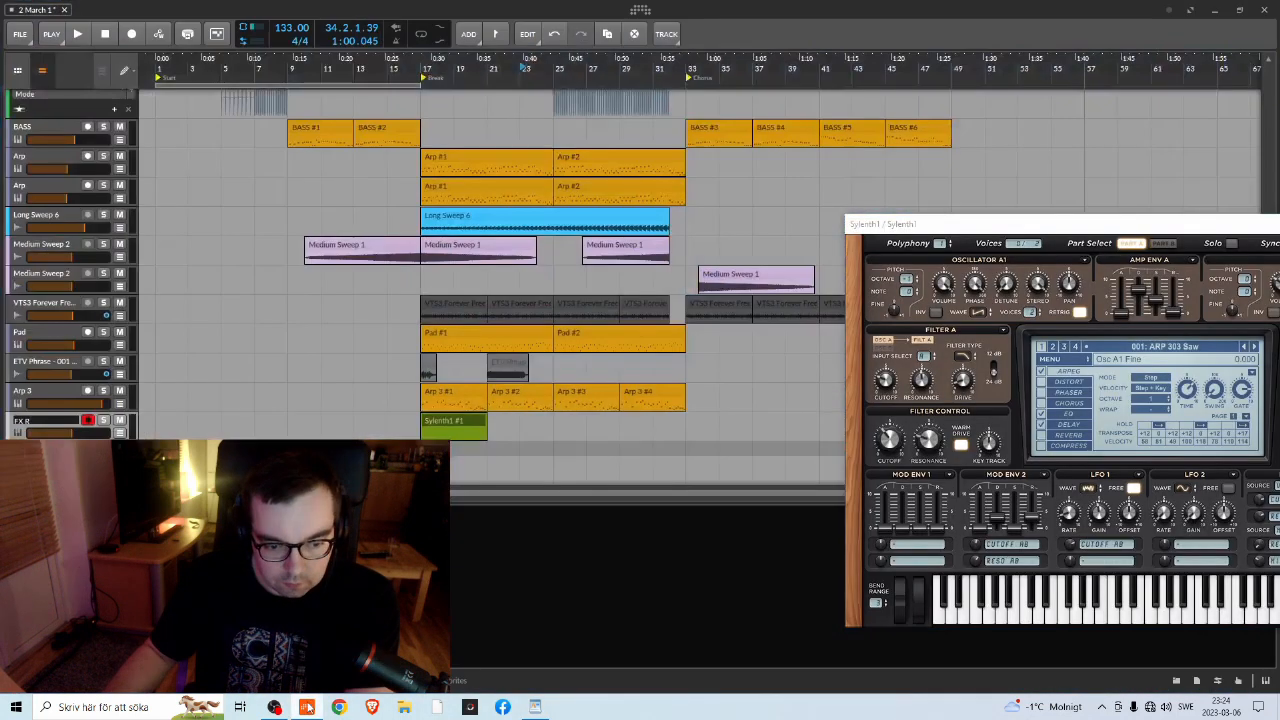
type("iser")
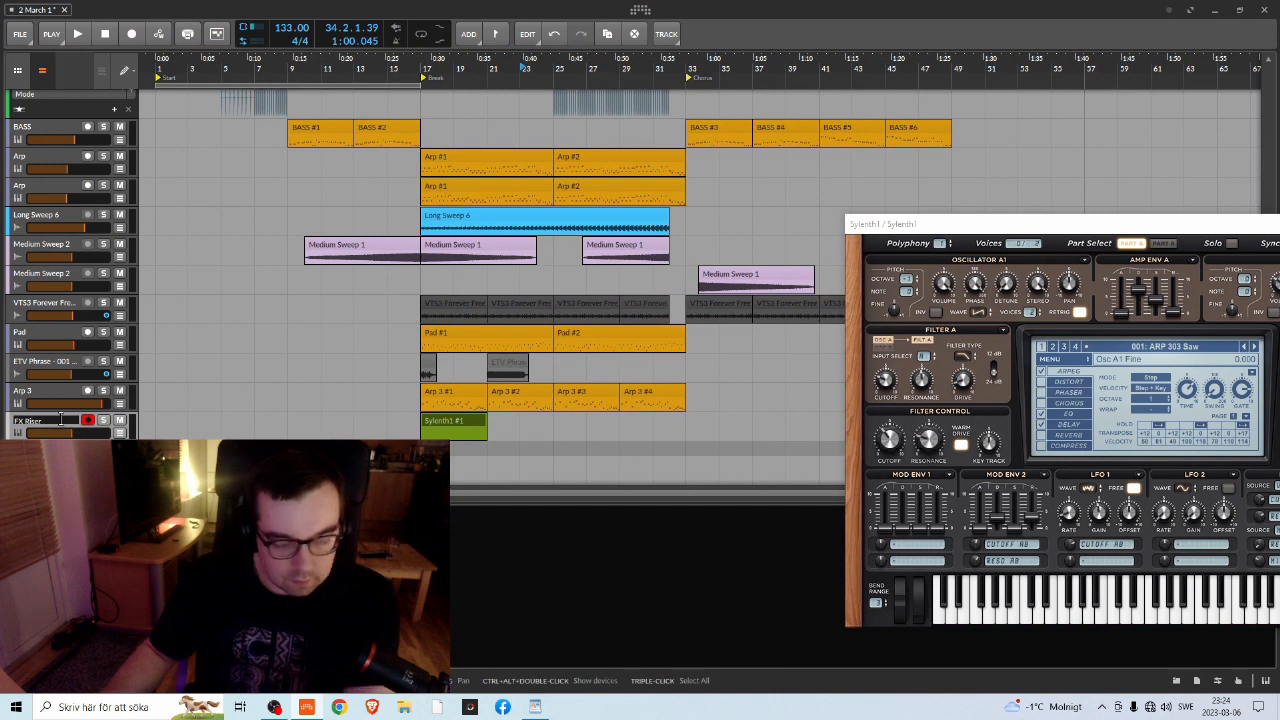
key("Return")
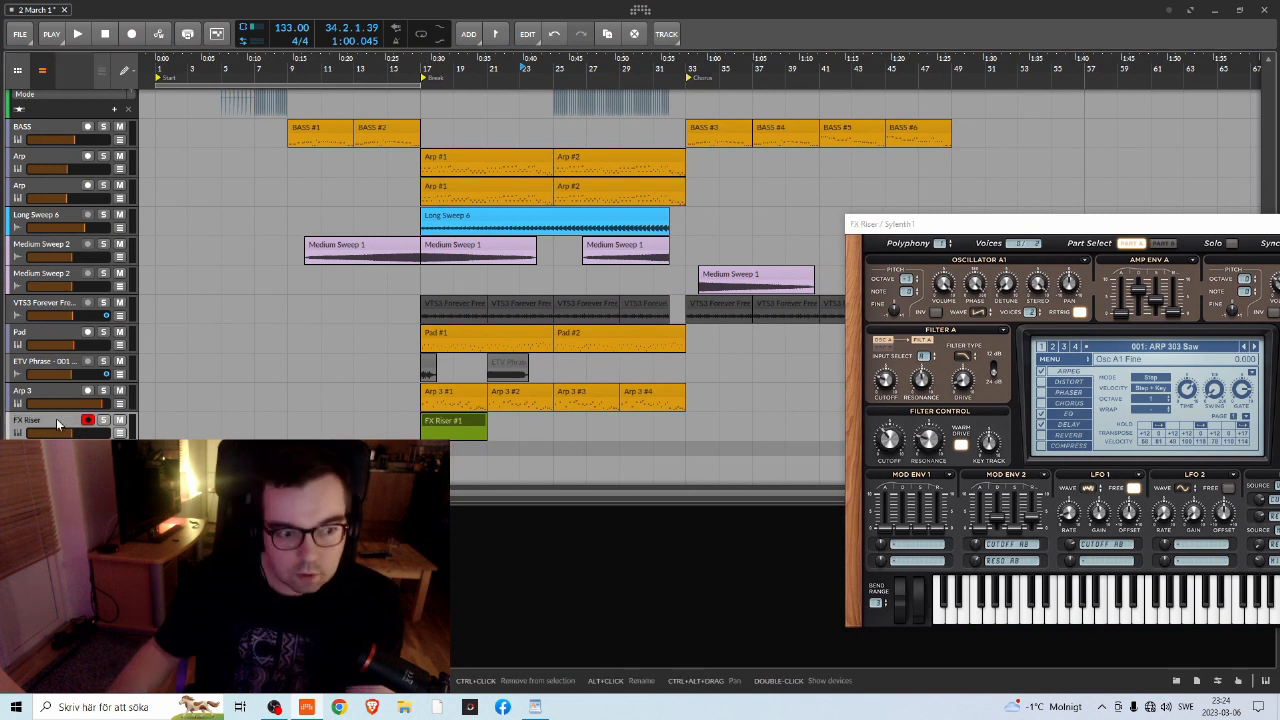
Open the FX Riser clip in the full-size note editor and extend its loop and end to bar 9
double_click(466, 429)
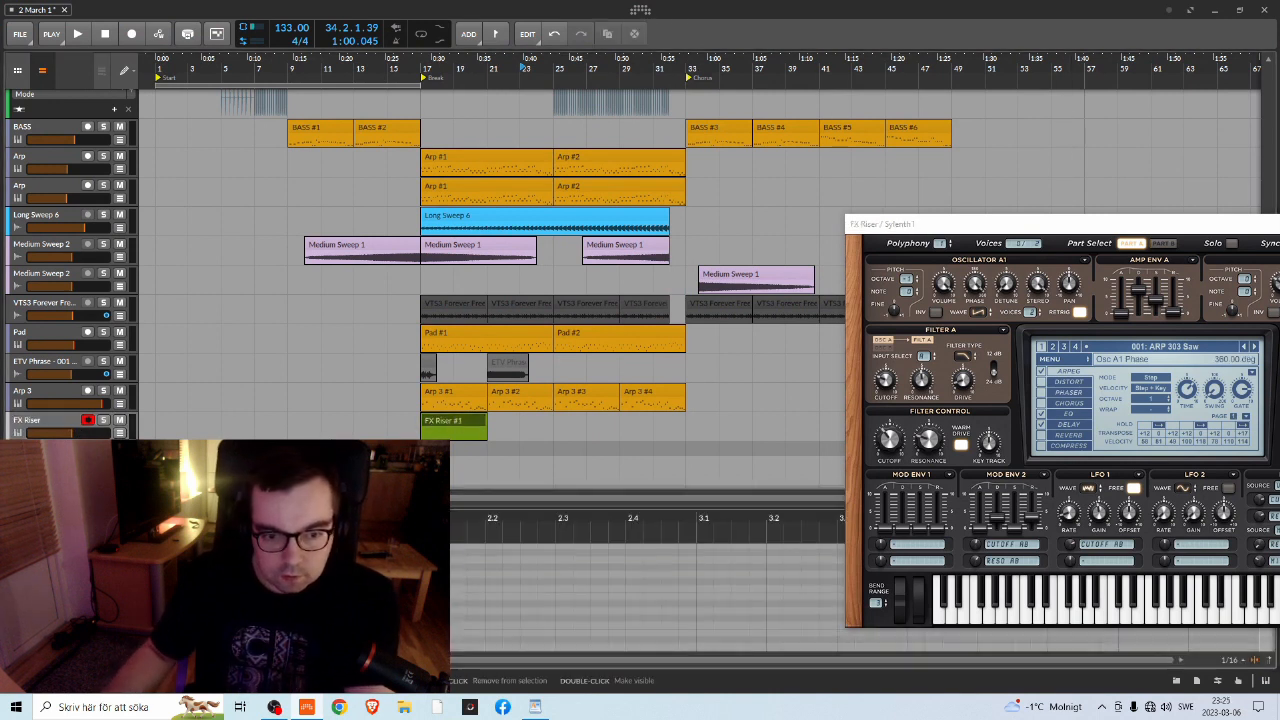
left_click(104, 681)
left_click_drag(243, 61, 754, 136)
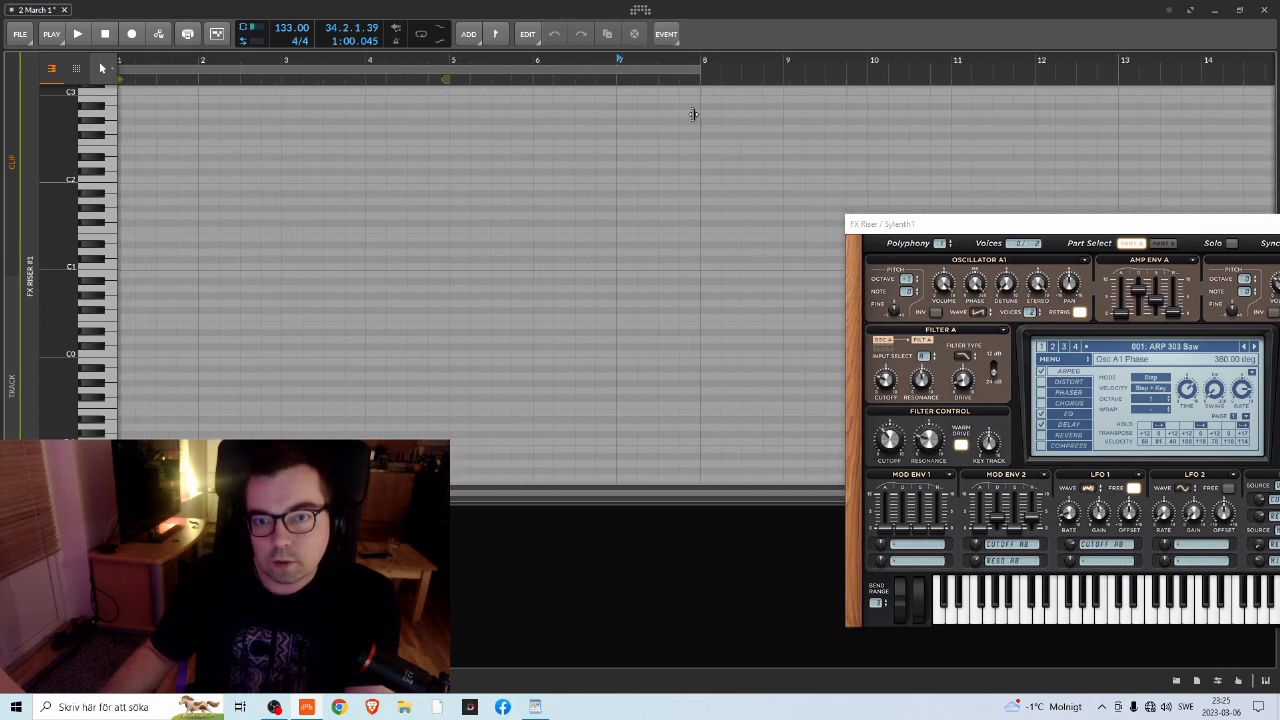
left_click_drag(786, 115, 785, 115)
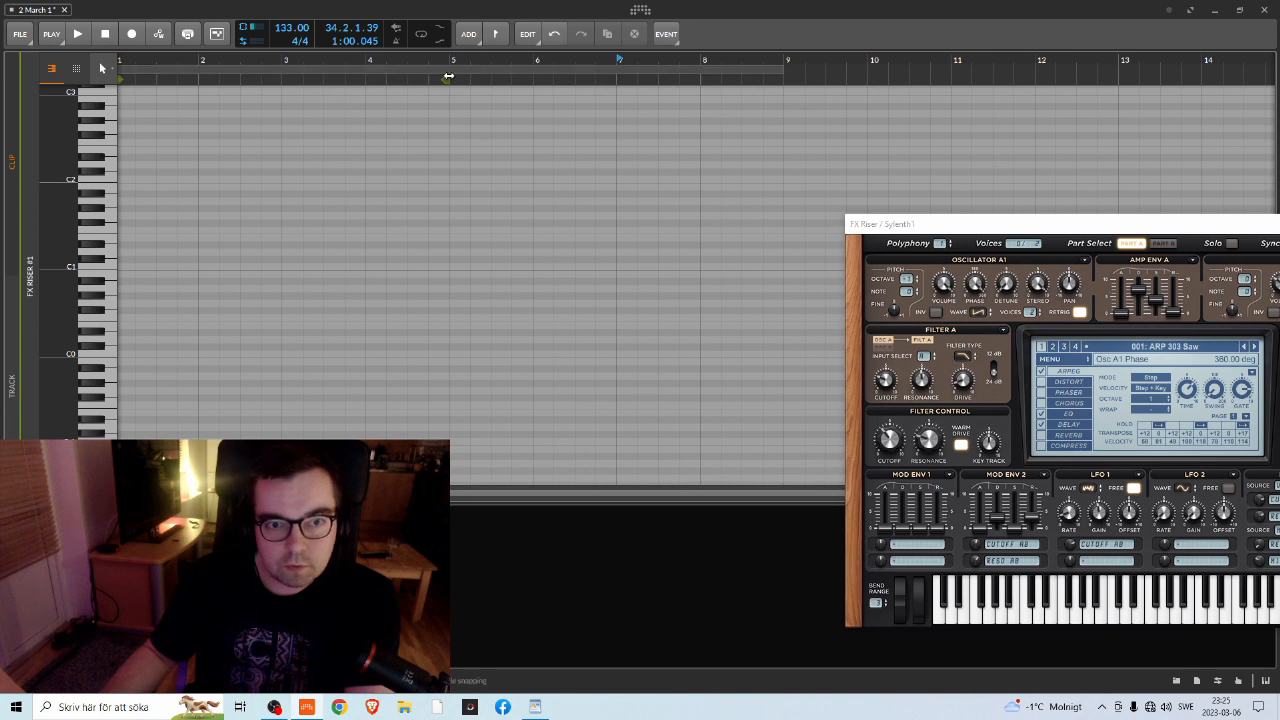
mouse_move(407, 78)
left_mouse_down()
mouse_move(412, 108)
mouse_move(444, 96)
left_mouse_up()
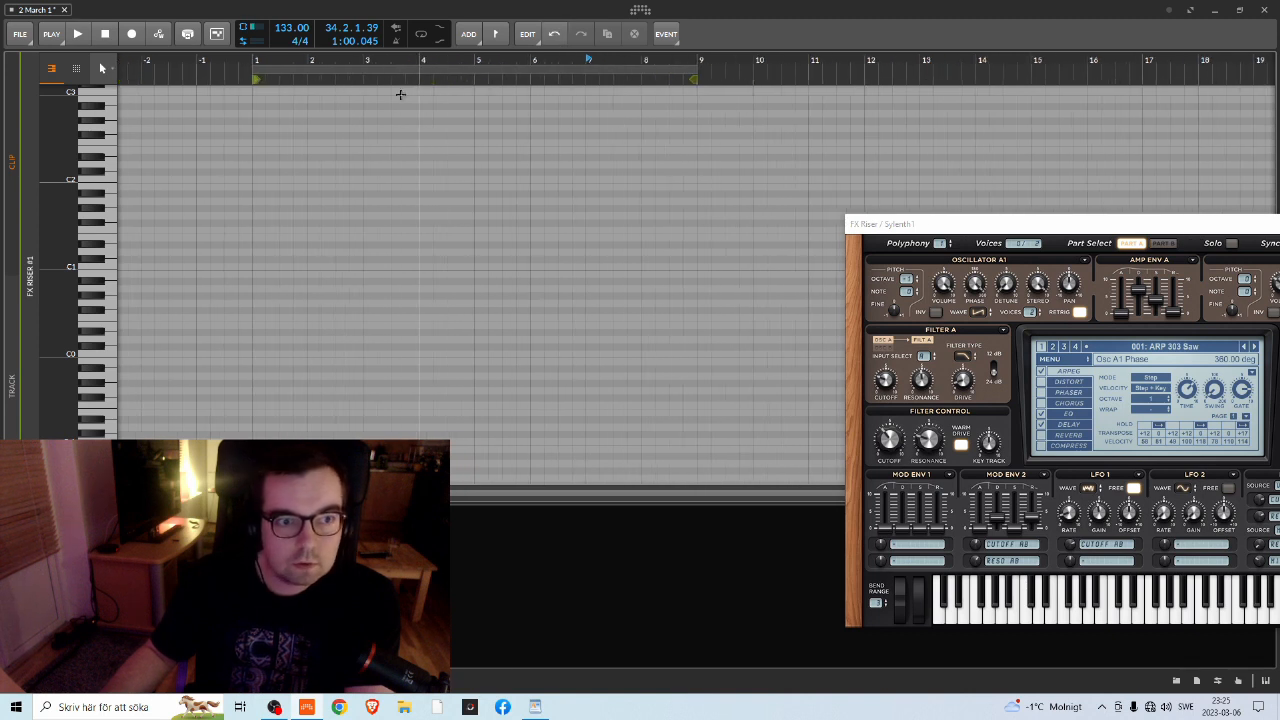
Draw one sustained F2 note from bar 1 to bar 9 in the FX Riser clip and return to the arrangement
double_click(258, 147)
left_click_drag(258, 142, 684, 164)
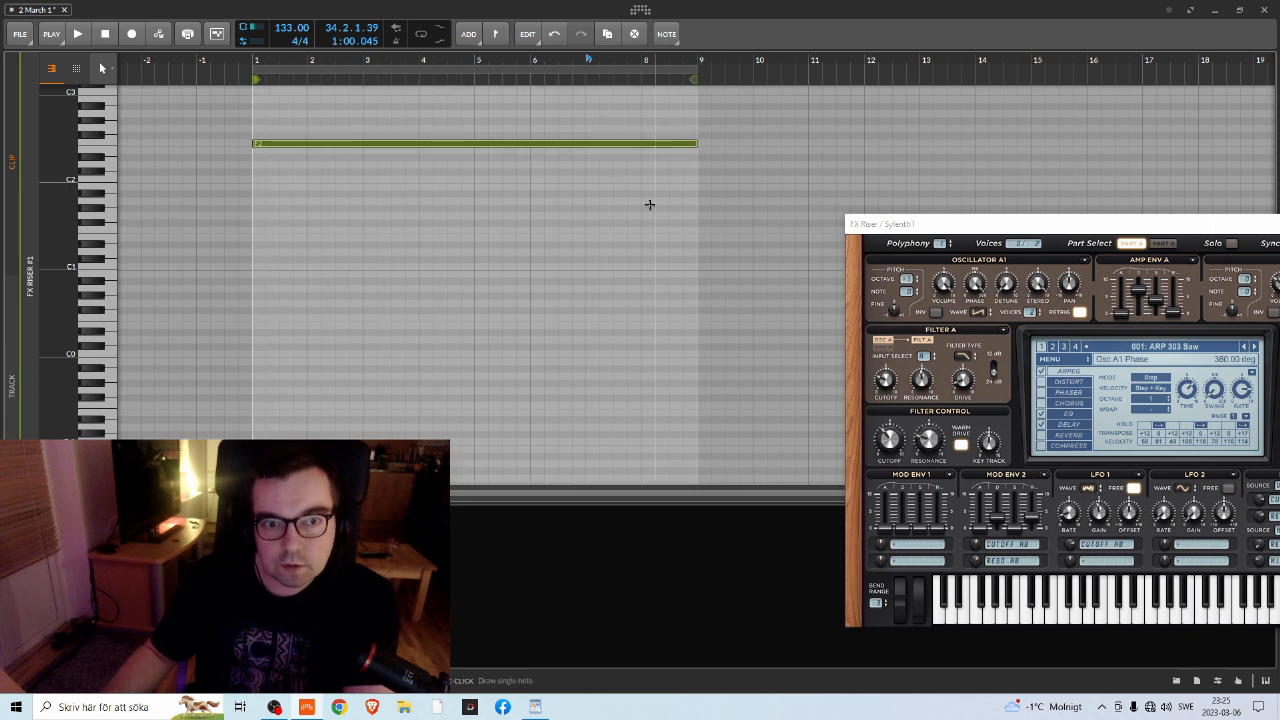
key("Tab")
left_click_drag(519, 72, 490, 116)
Load the 3DFX1 preset bank into the FX Riser track's Sylenth1
left_click_drag(970, 224, 715, 164)
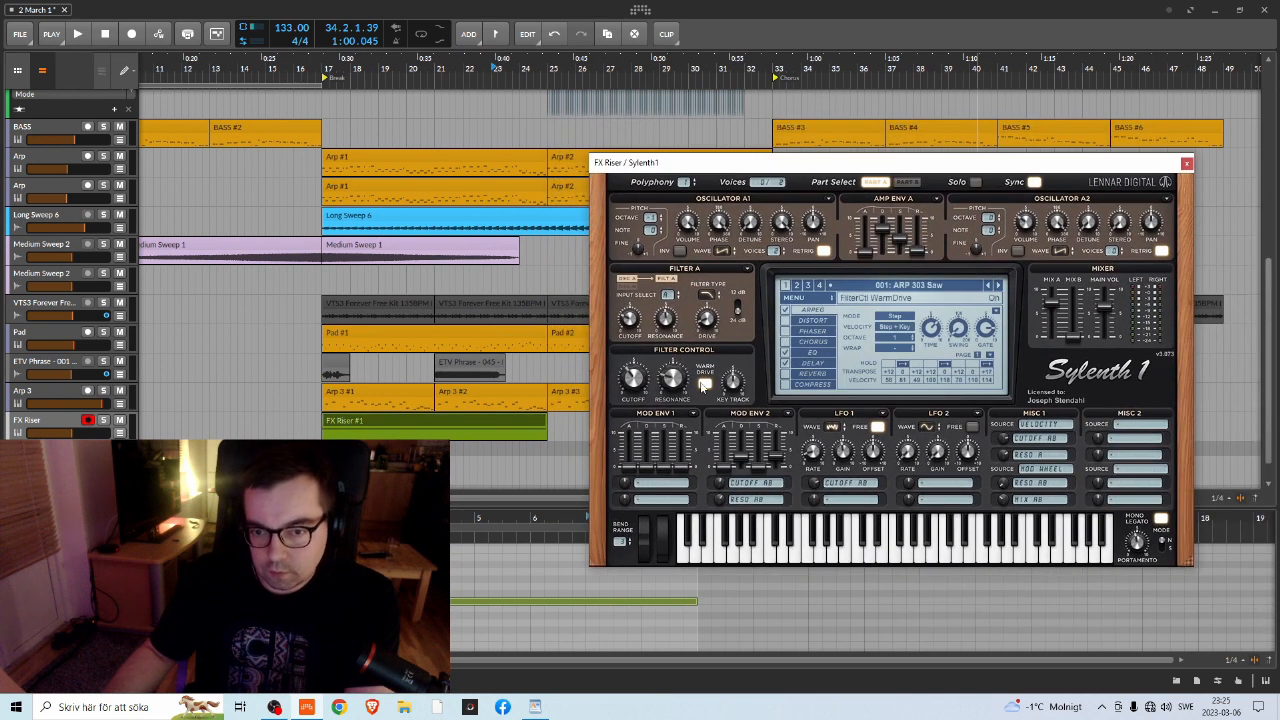
left_click(821, 298)
left_click(879, 291)
left_click(887, 287)
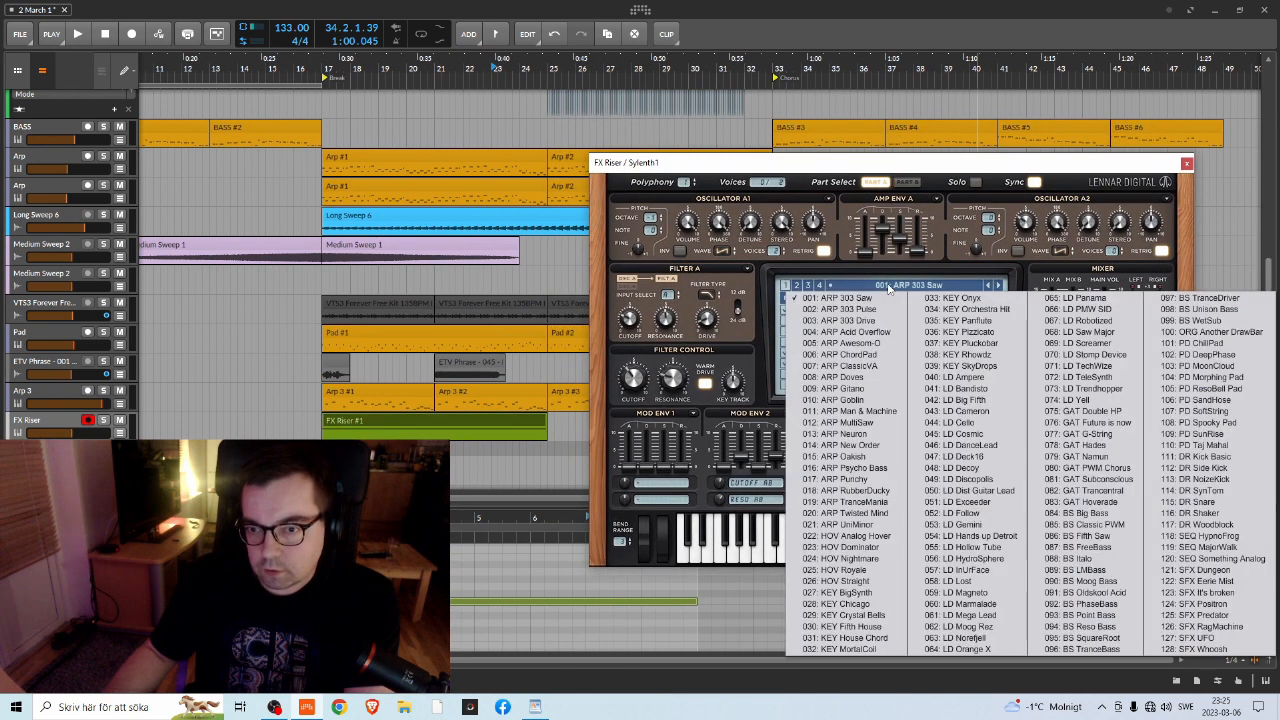
left_click(803, 299)
left_click(803, 299)
mouse_move(903, 316)
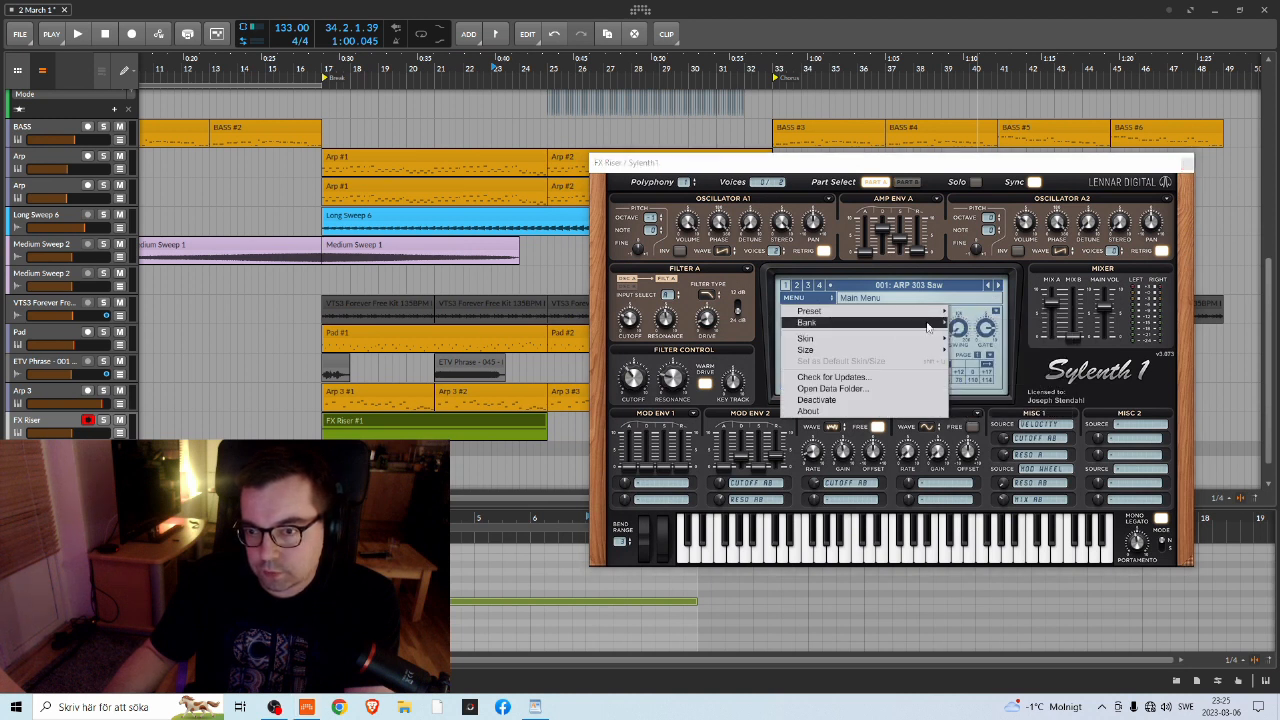
mouse_move(993, 328)
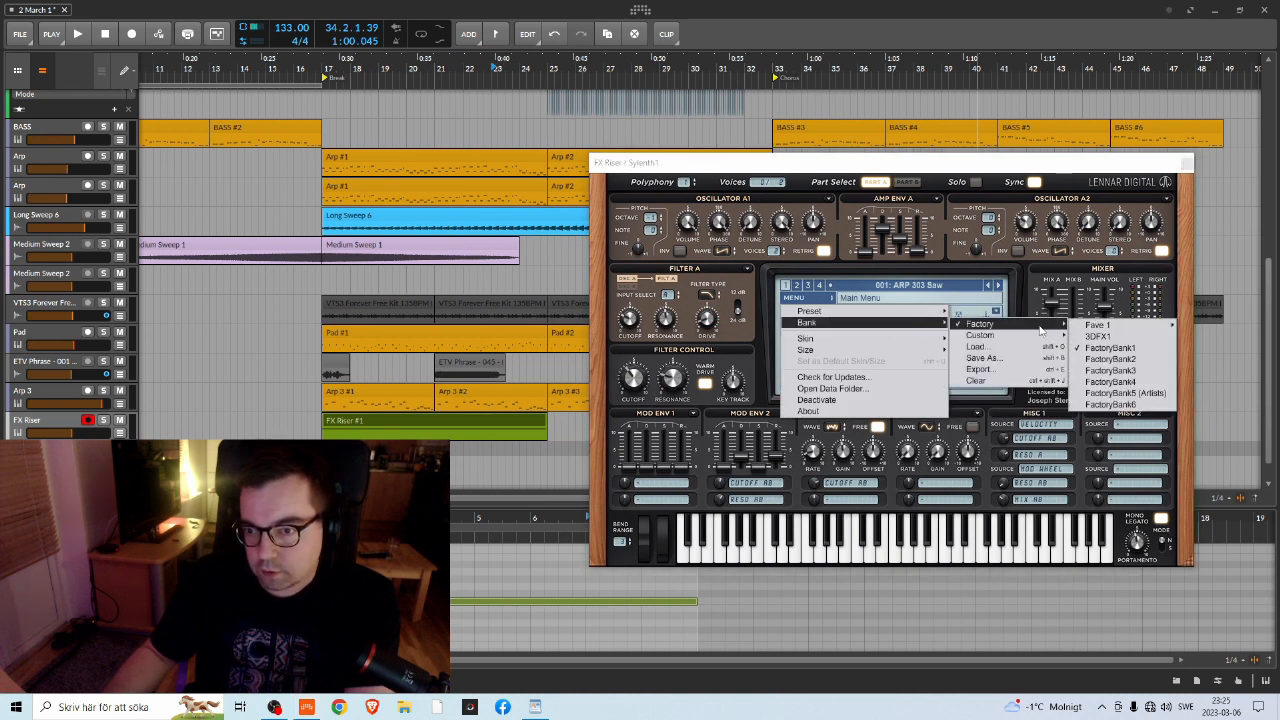
mouse_move(1098, 328)
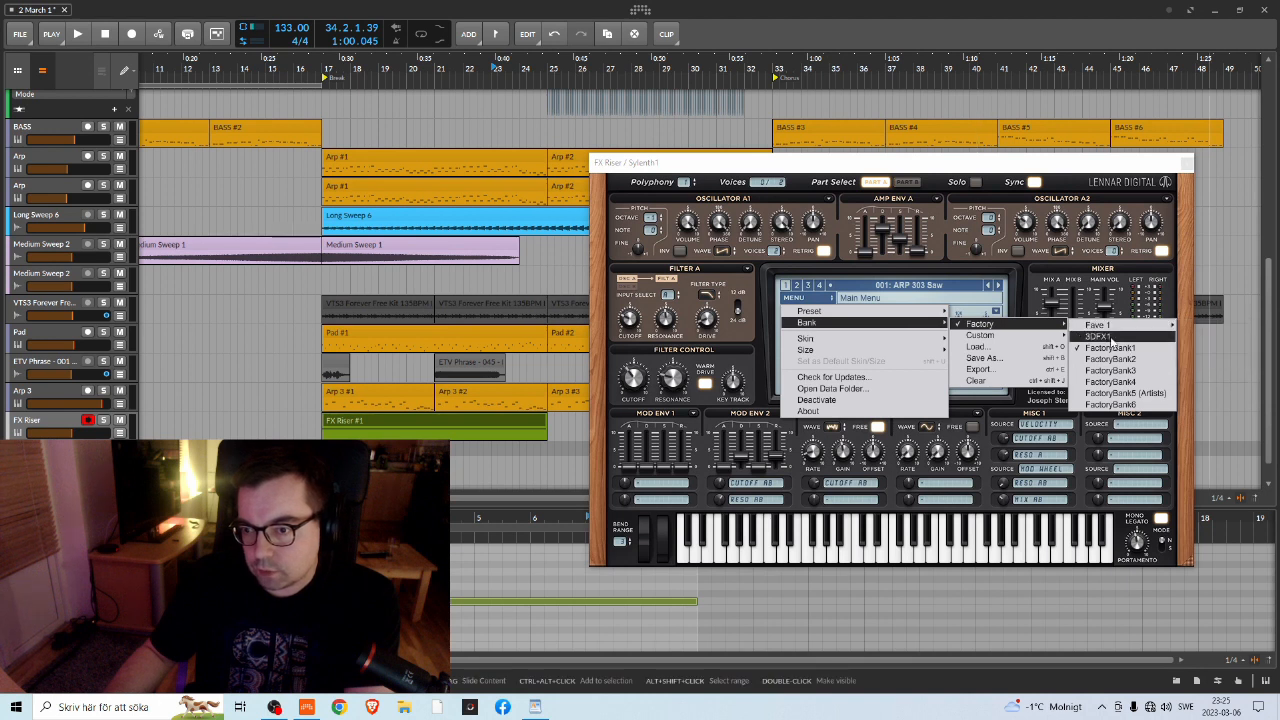
left_click(1127, 338)
Look through the loaded bank's preset list for a riser sound and close the Sylenth1 window
left_click(910, 285)
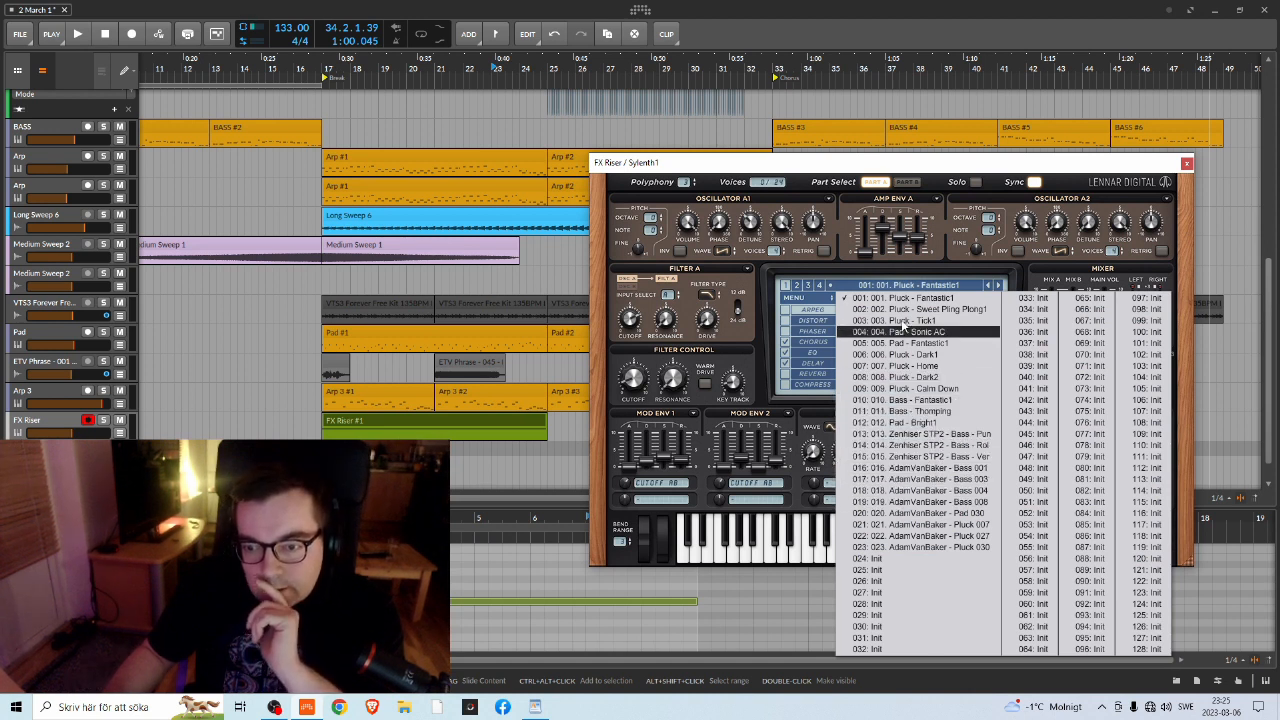
left_click(937, 178)
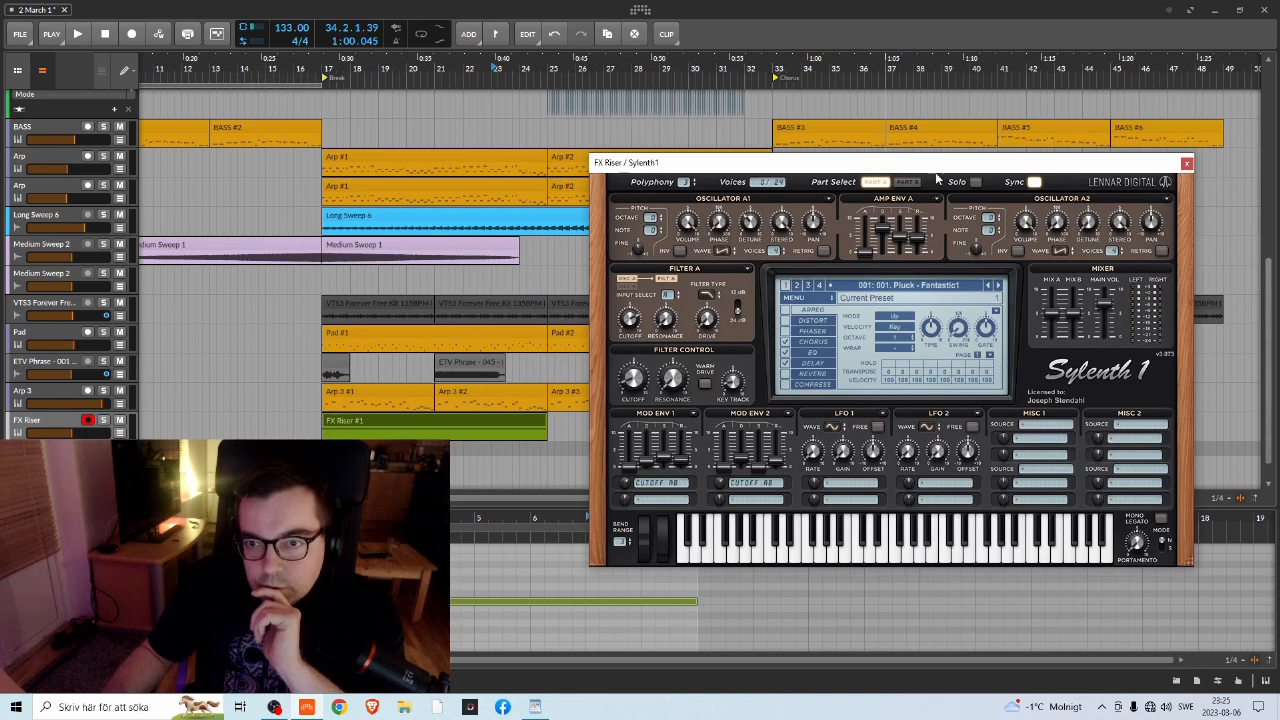
left_click(1187, 163)
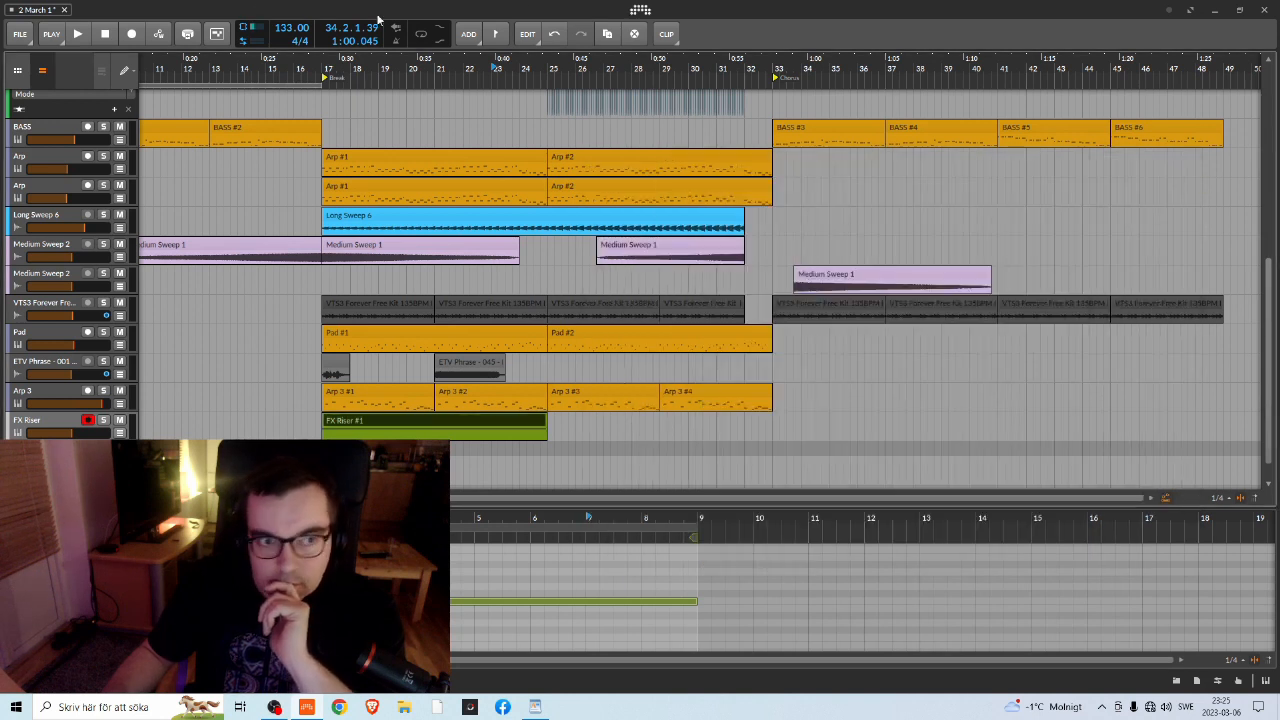
Create a new empty project alongside the 2 March 1 project
left_click(18, 36)
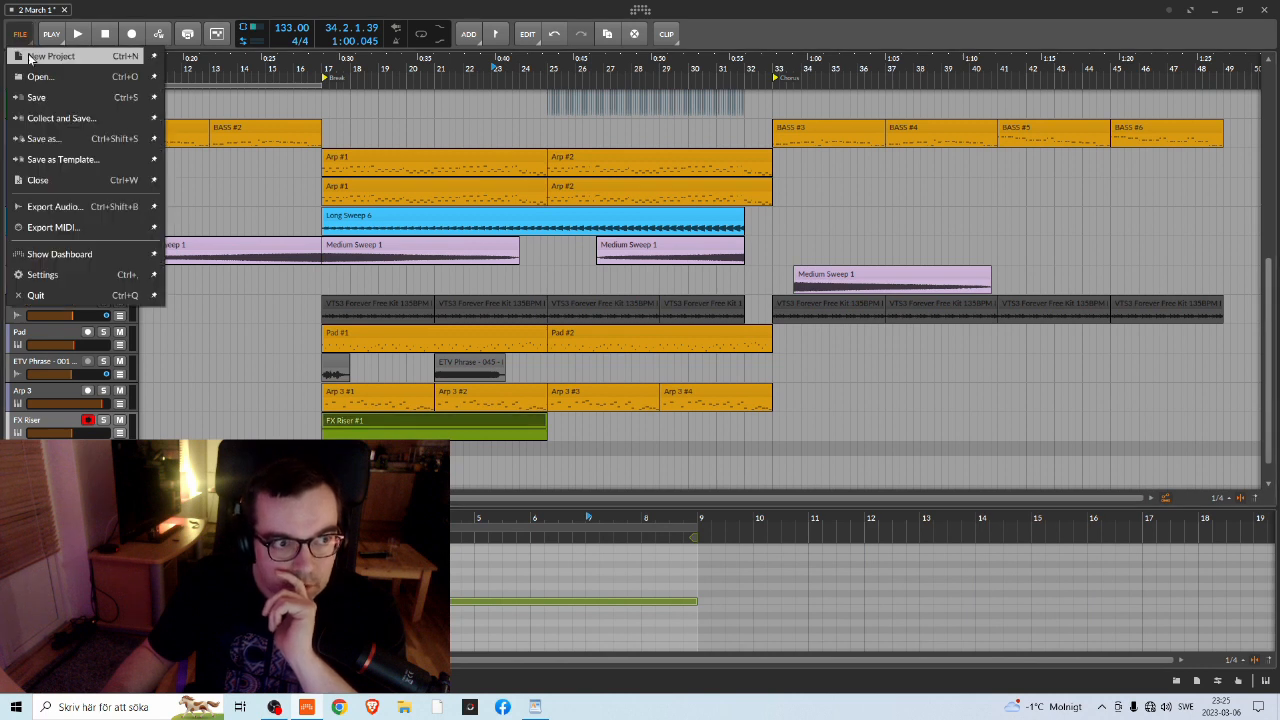
left_click(50, 49)
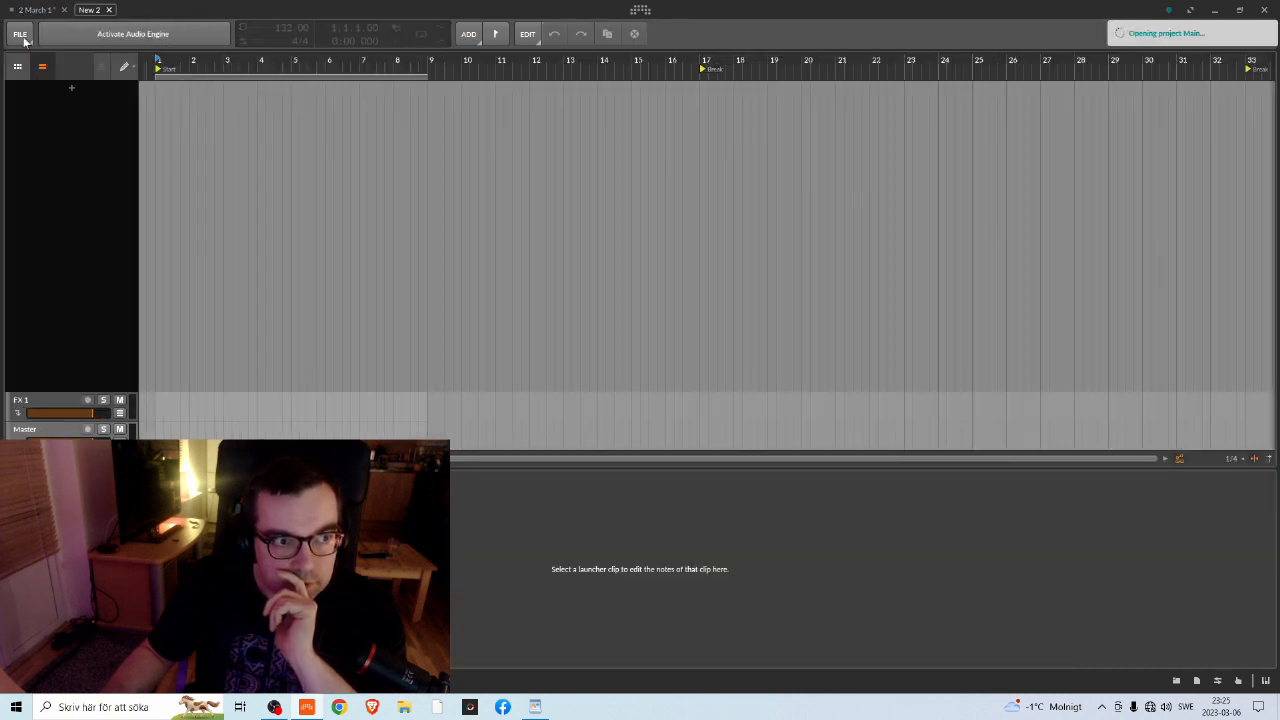
left_click(24, 40)
left_click(22, 38)
left_click(22, 38)
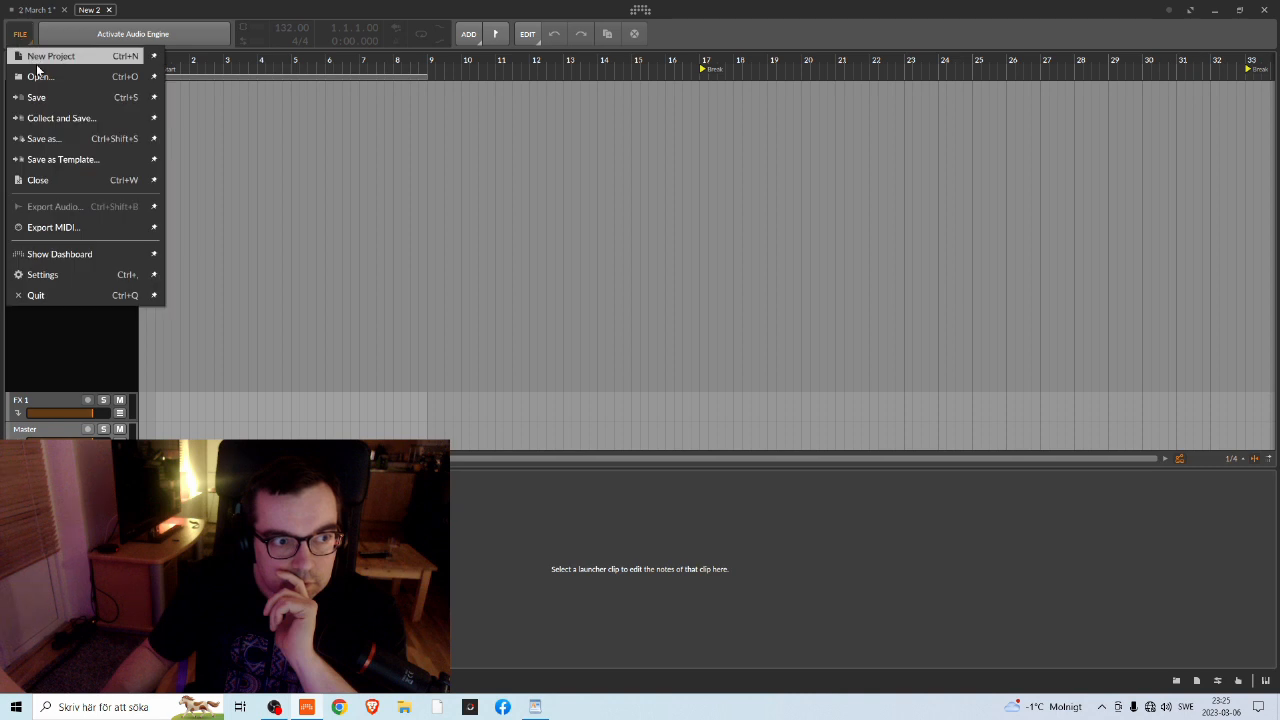
Open the older Tropical Blizzard - Volume project from the dashboard's recent projects
left_click(568, 15)
left_click(640, 12)
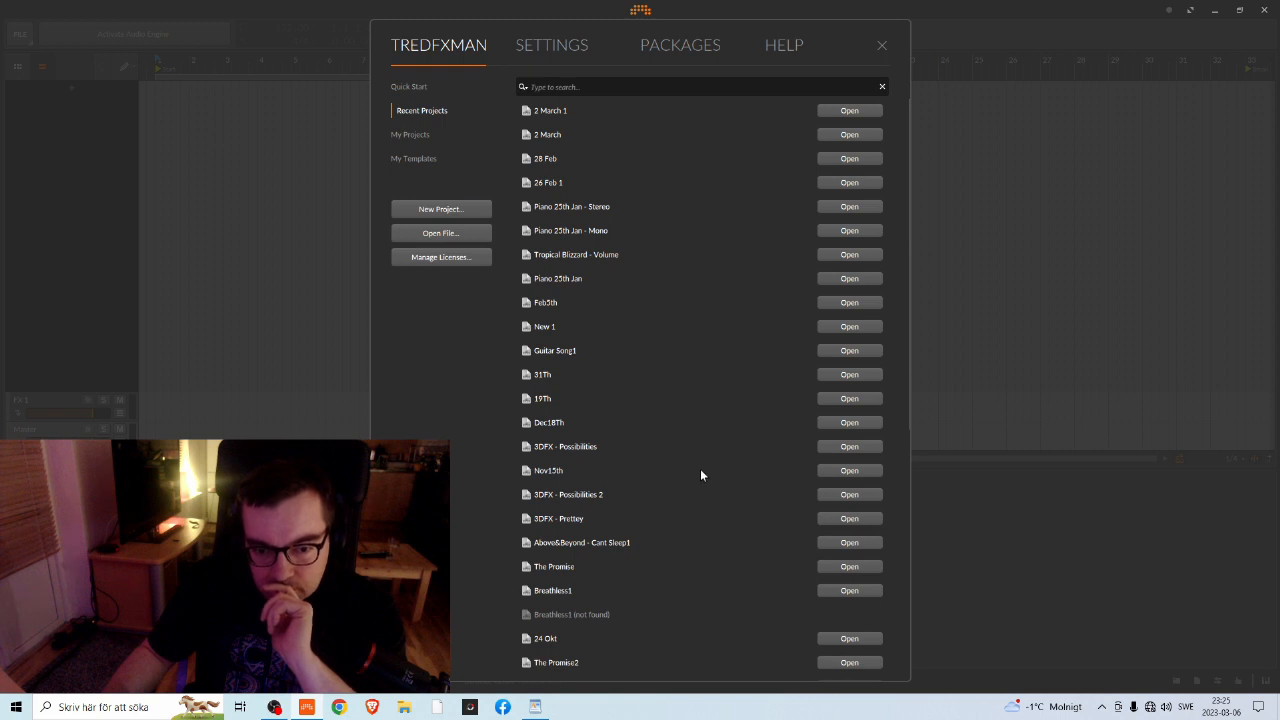
scroll(699, 474, "down", 8)
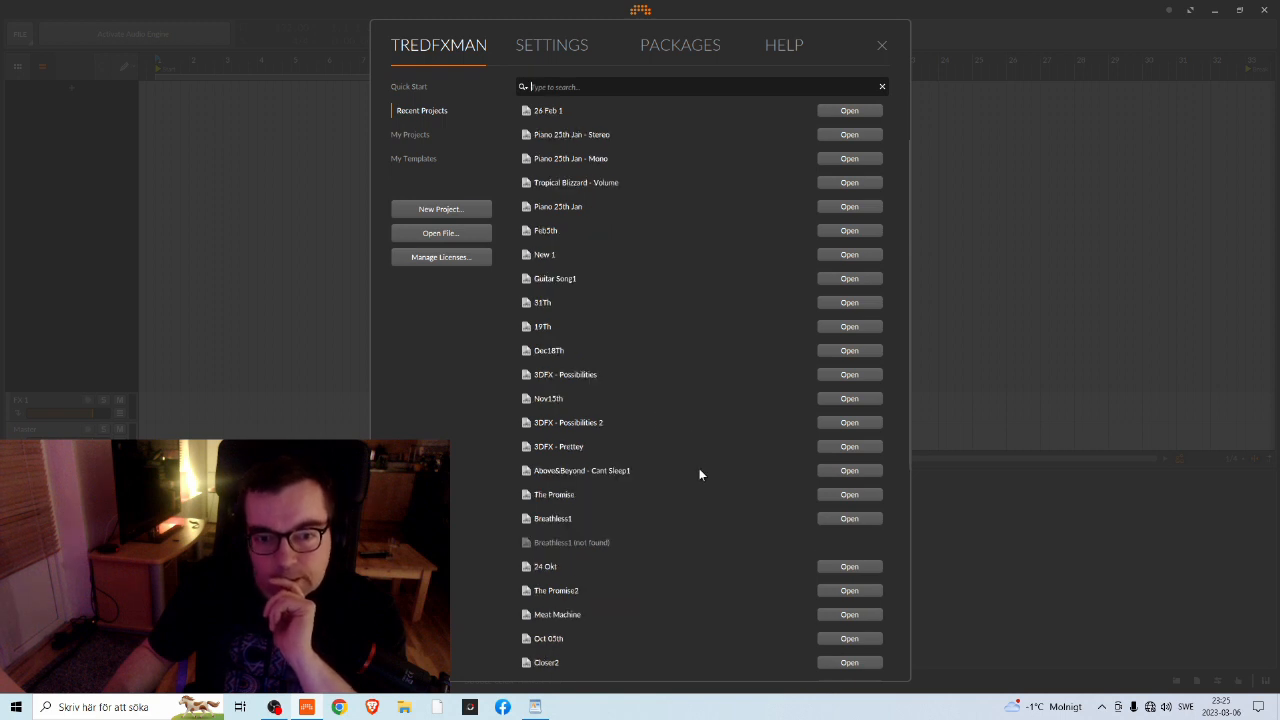
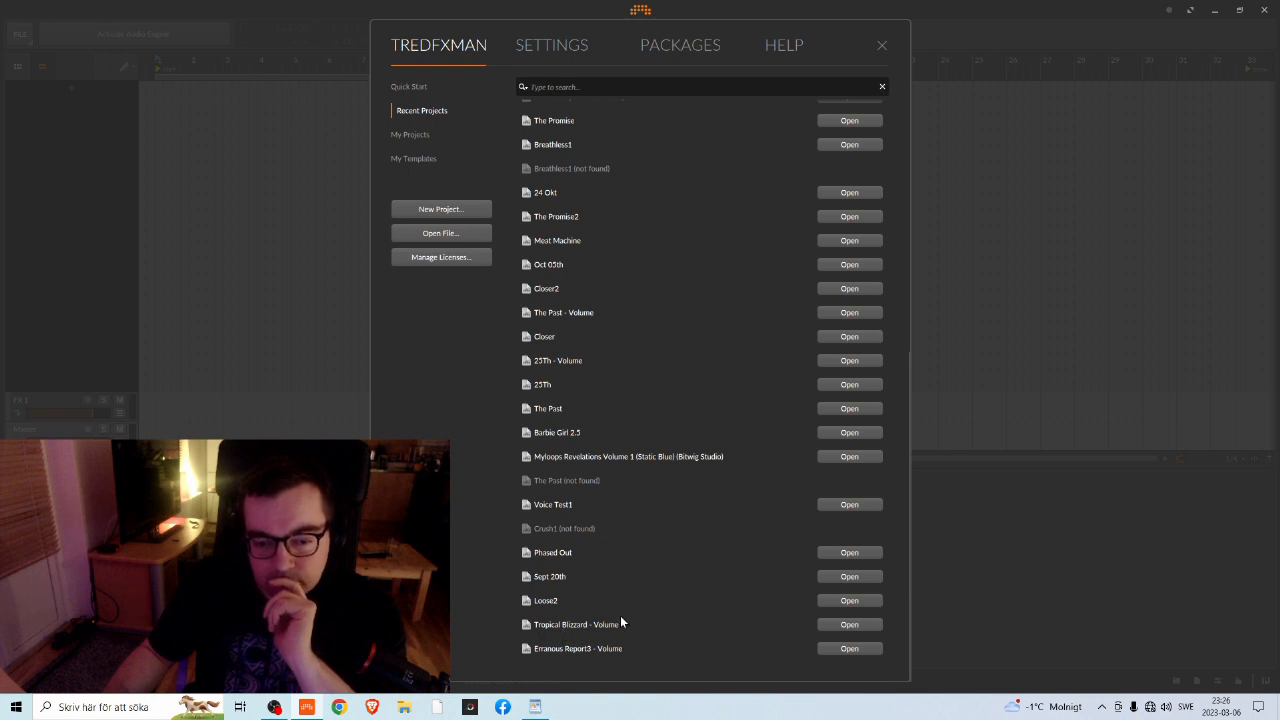
left_click(848, 624)
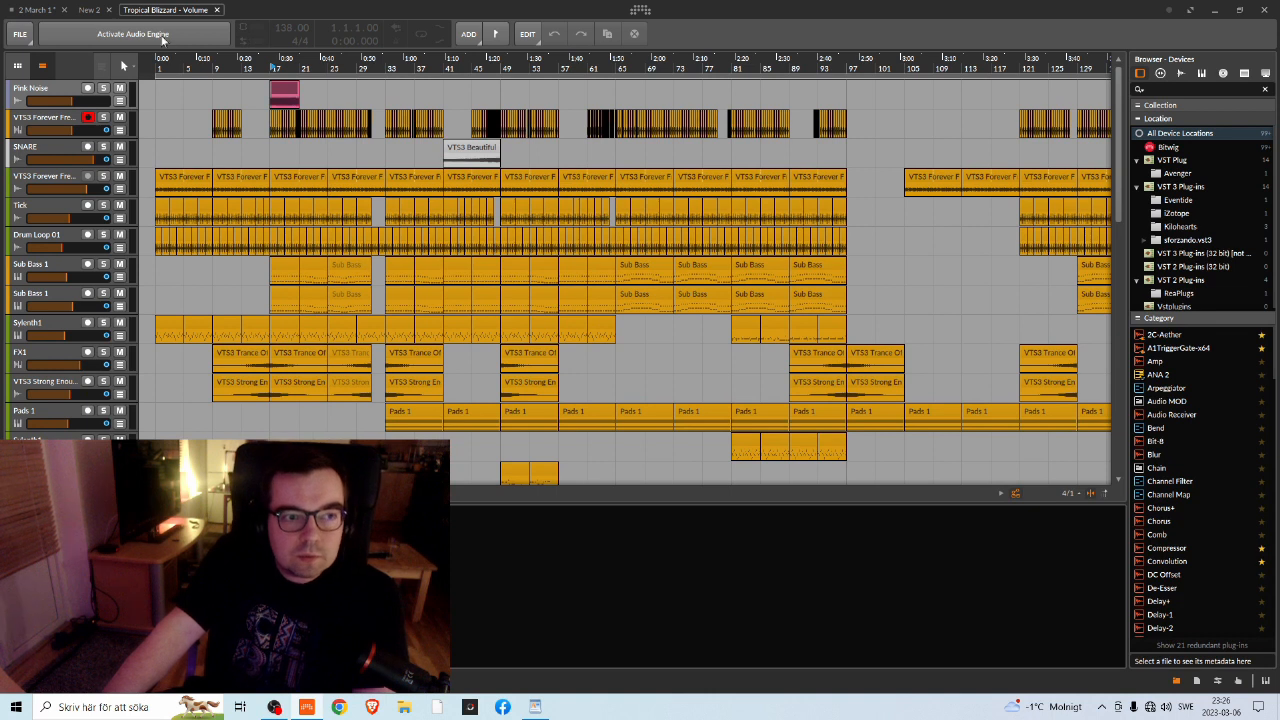
Look through all of Tropical Blizzard's tracks to examine its Sylenth1 and effect parts across the arrangement
left_click_drag(386, 65, 387, 200)
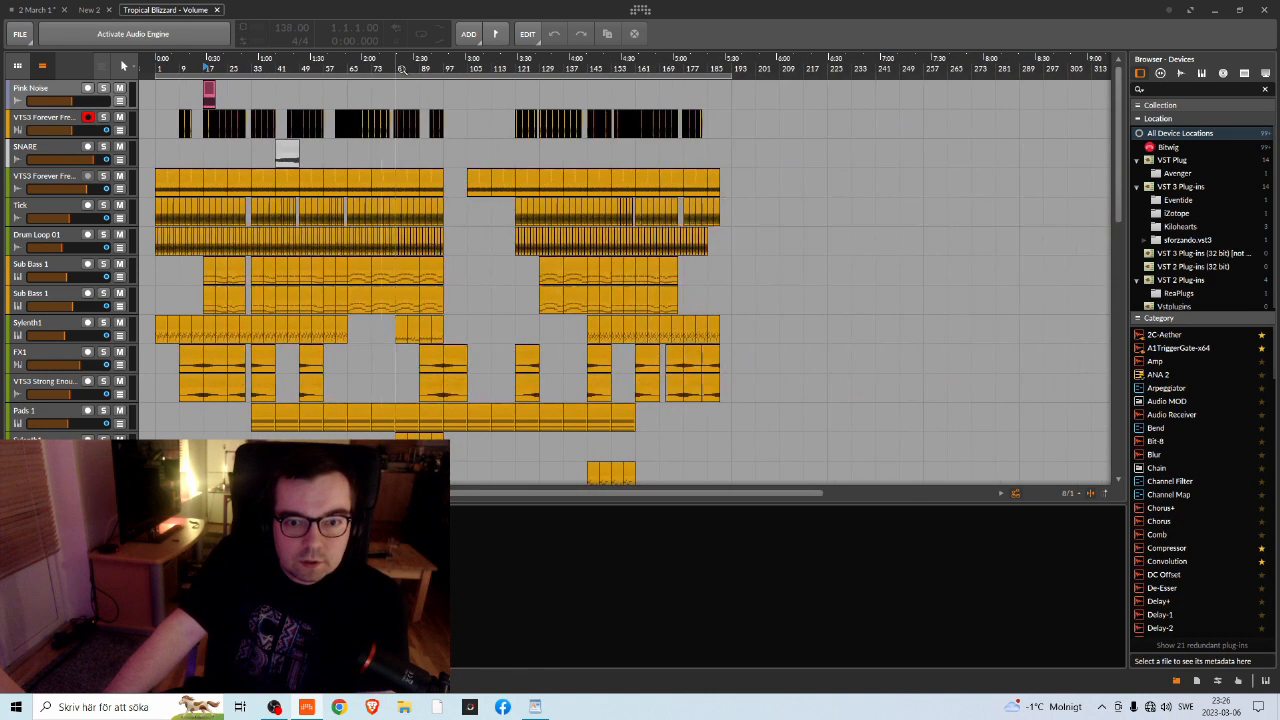
scroll(389, 210, "down", 3)
scroll(388, 210, "up", 5)
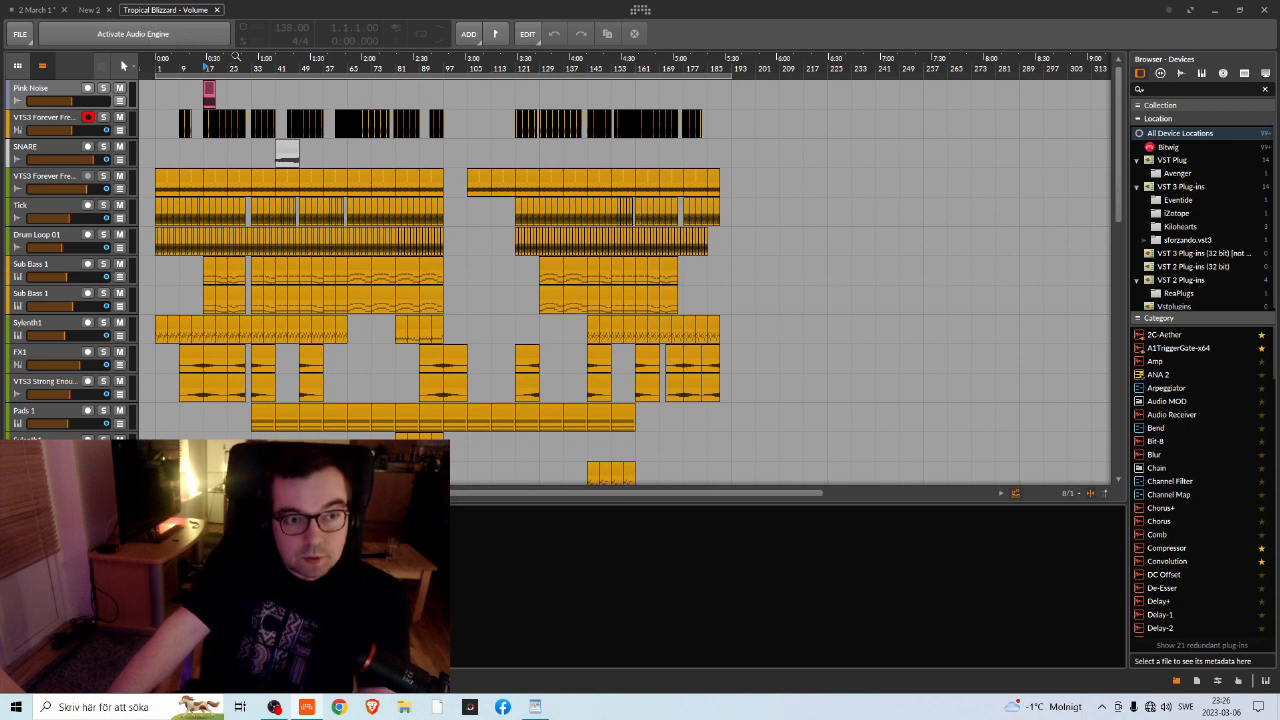
left_click_drag(228, 68, 228, 32)
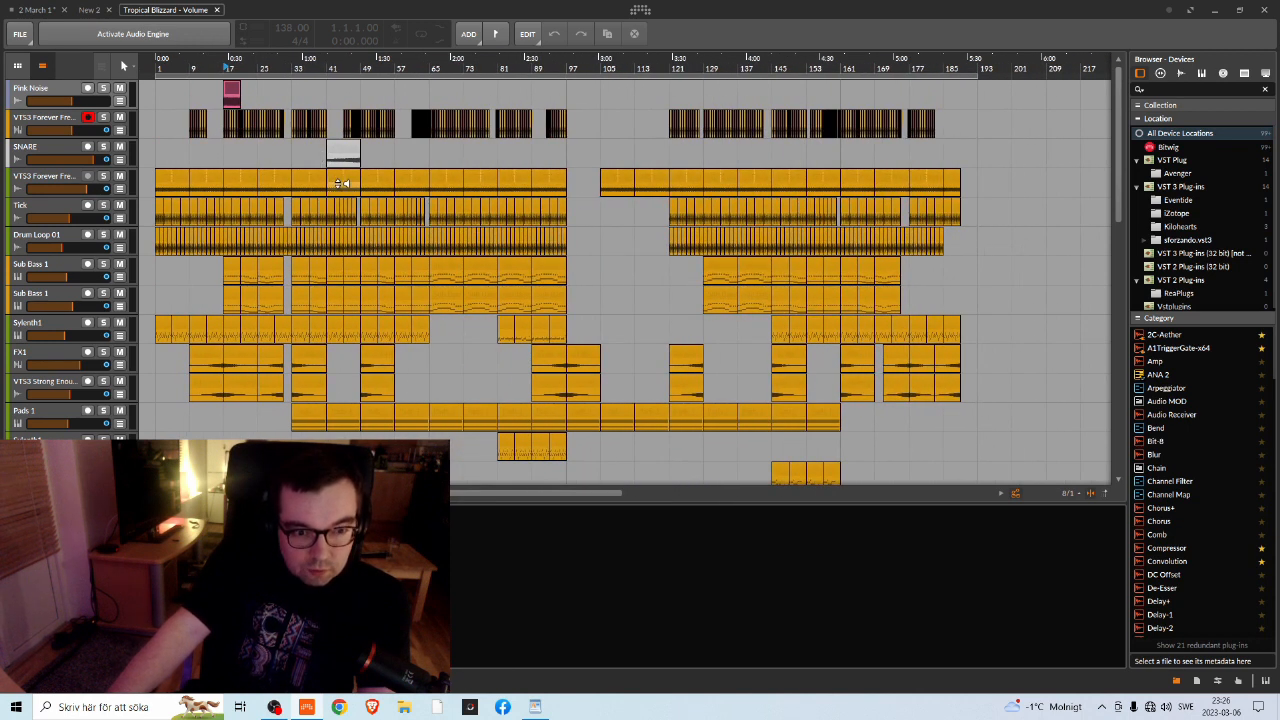
scroll(339, 184, "down", 3)
scroll(672, 260, "down", 6)
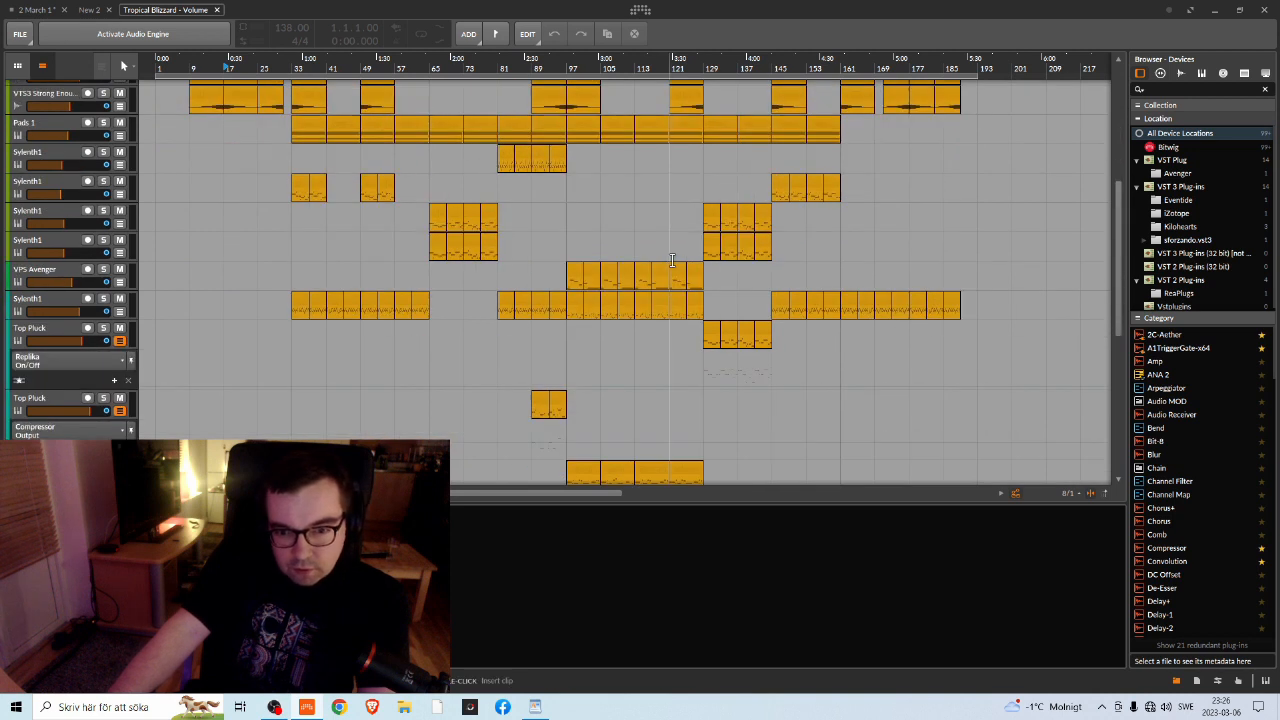
scroll(762, 304, "down", 4)
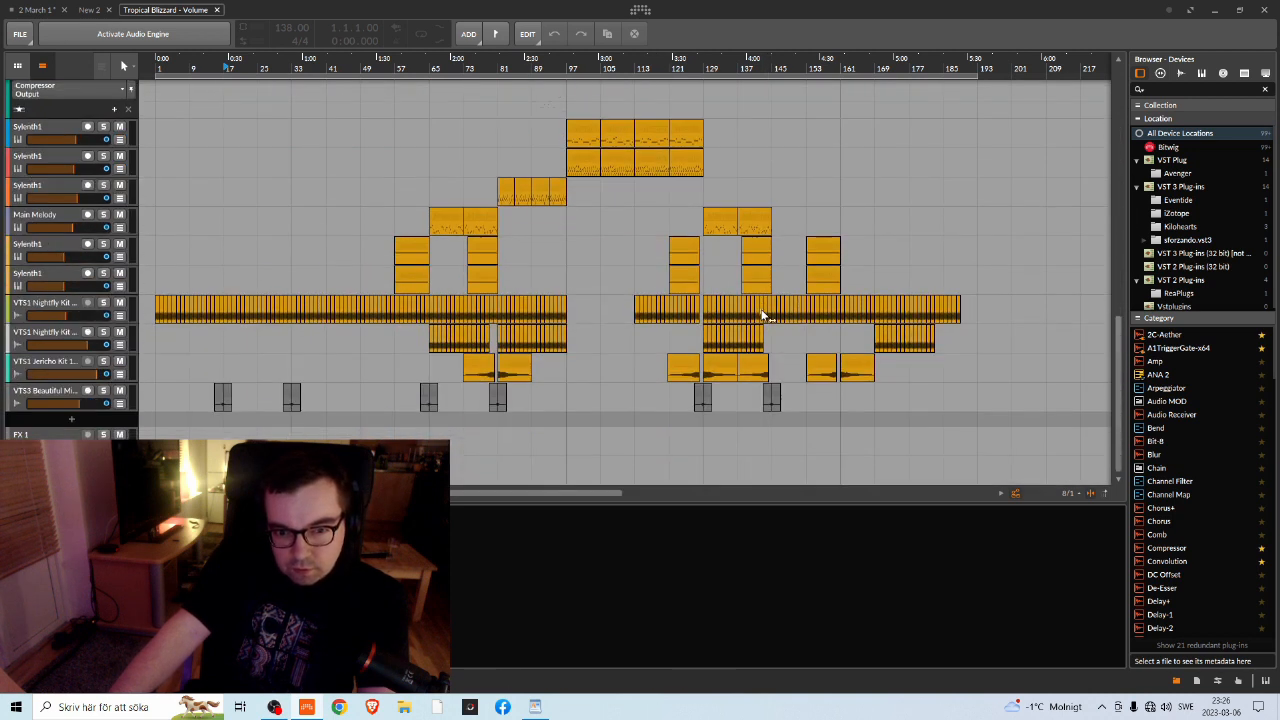
scroll(763, 310, "up", 1)
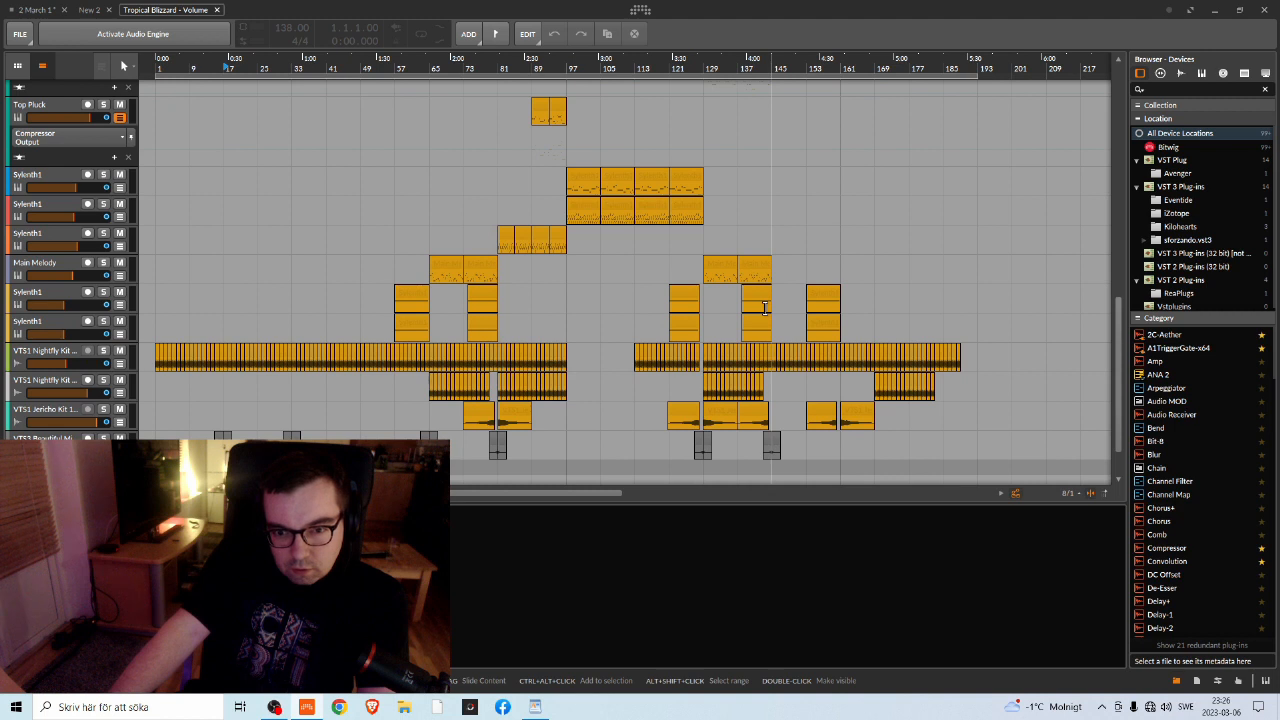
scroll(763, 308, "up", 9)
scroll(760, 307, "down", 10)
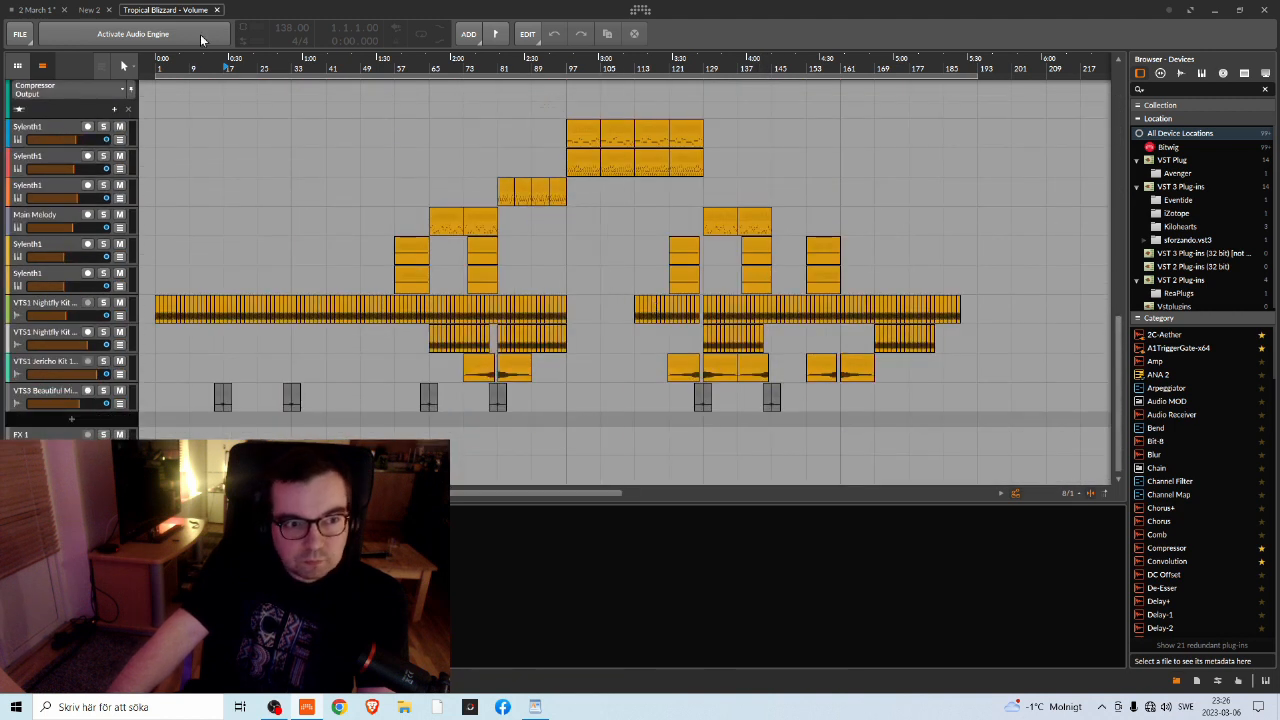
Activate the audio engine in Tropical Blizzard and look through its tracks to locate the riser parts
left_click(200, 40)
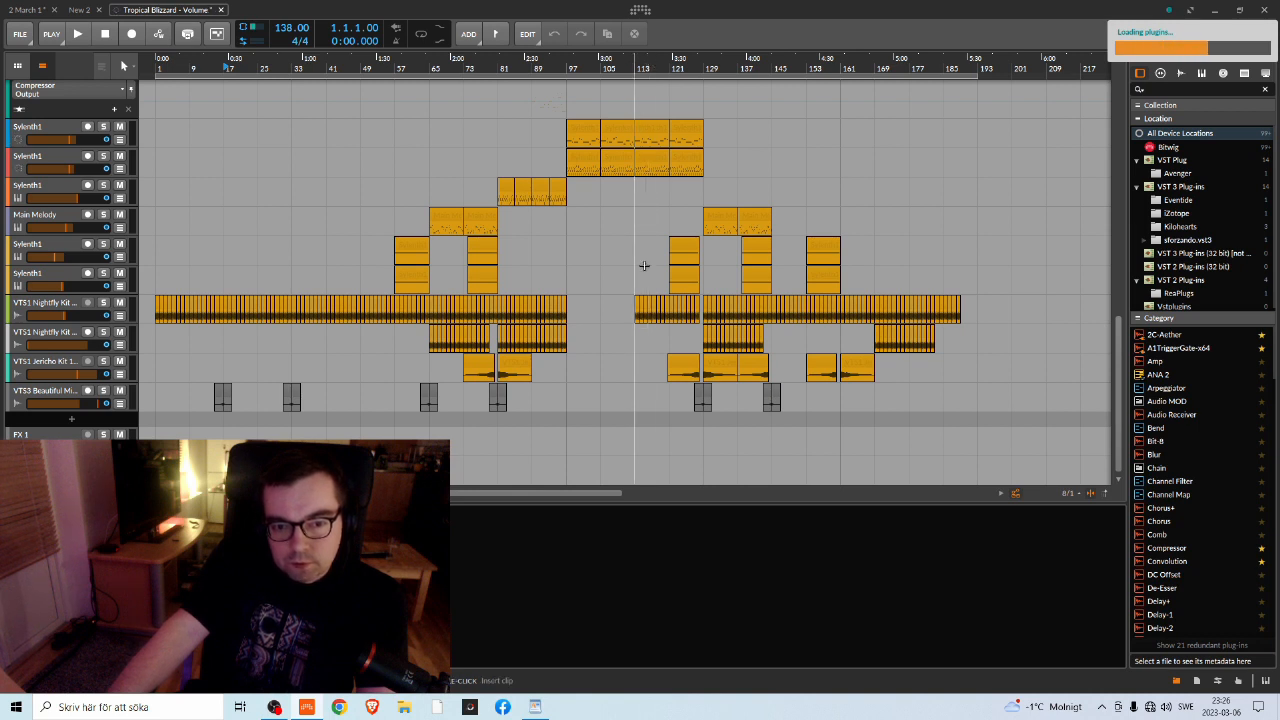
scroll(670, 252, "up", 10)
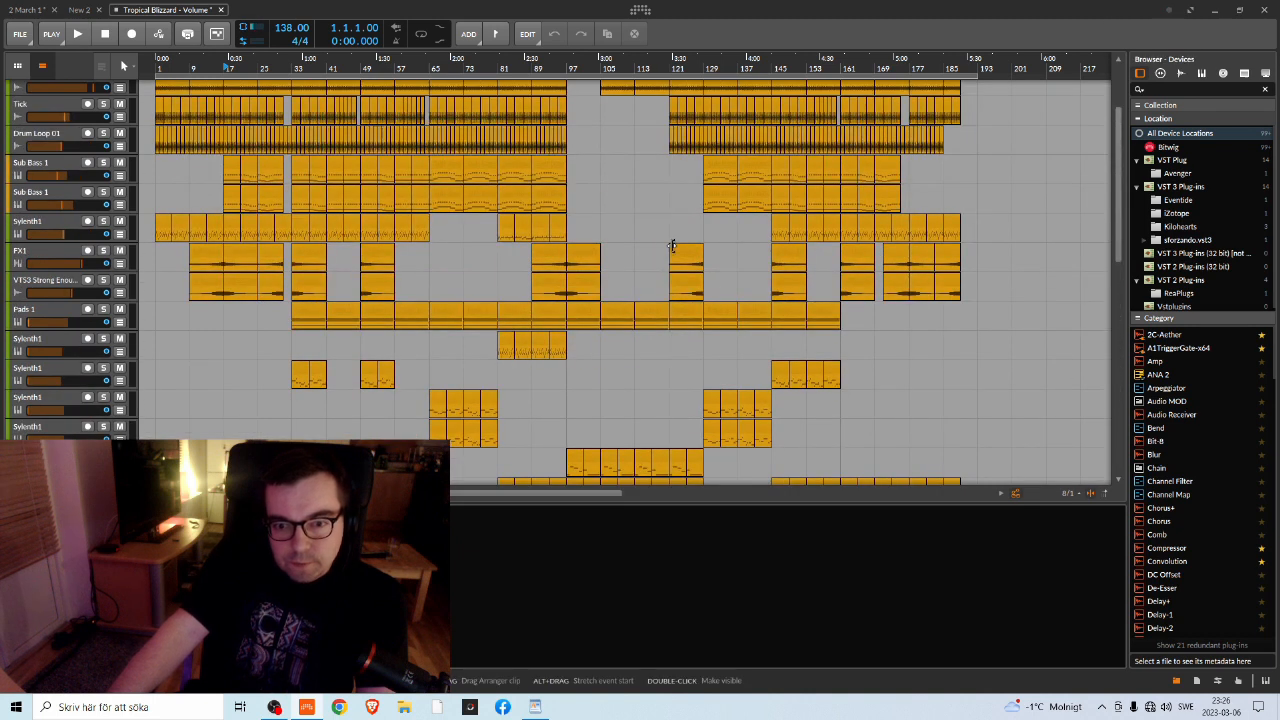
scroll(666, 221, "up", 3)
scroll(666, 221, "down", 10)
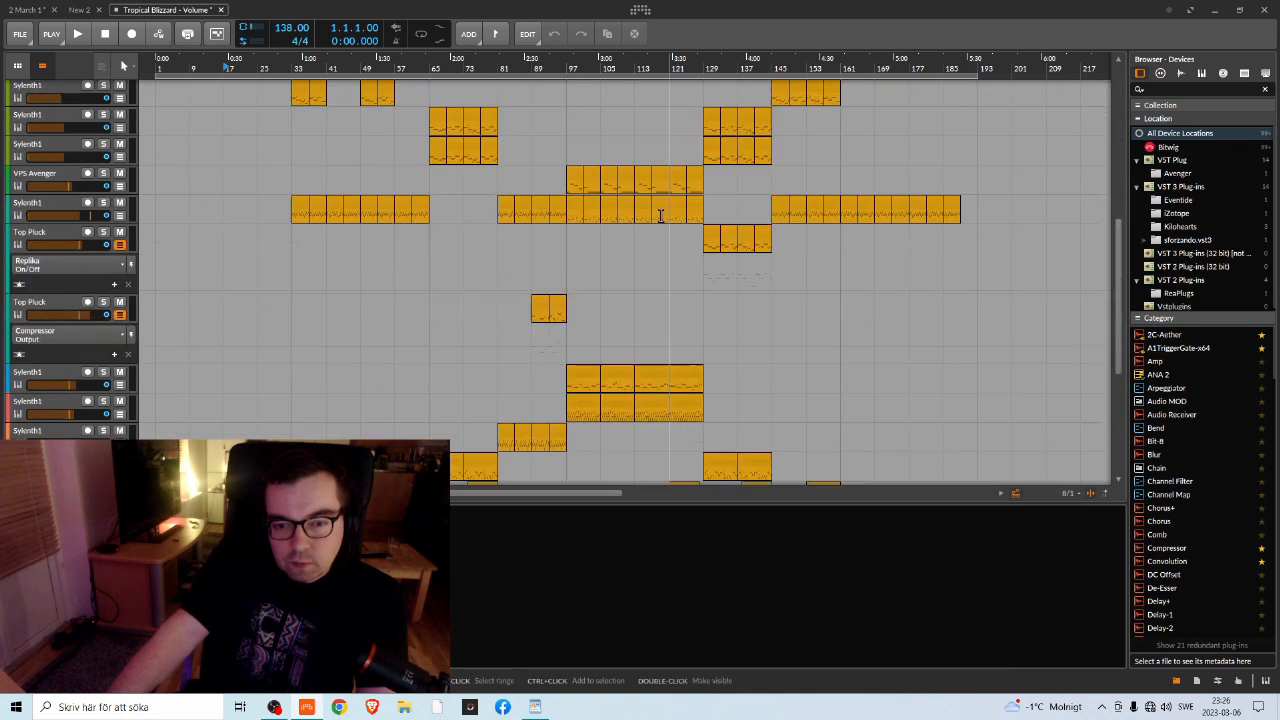
scroll(693, 109, "up", 6)
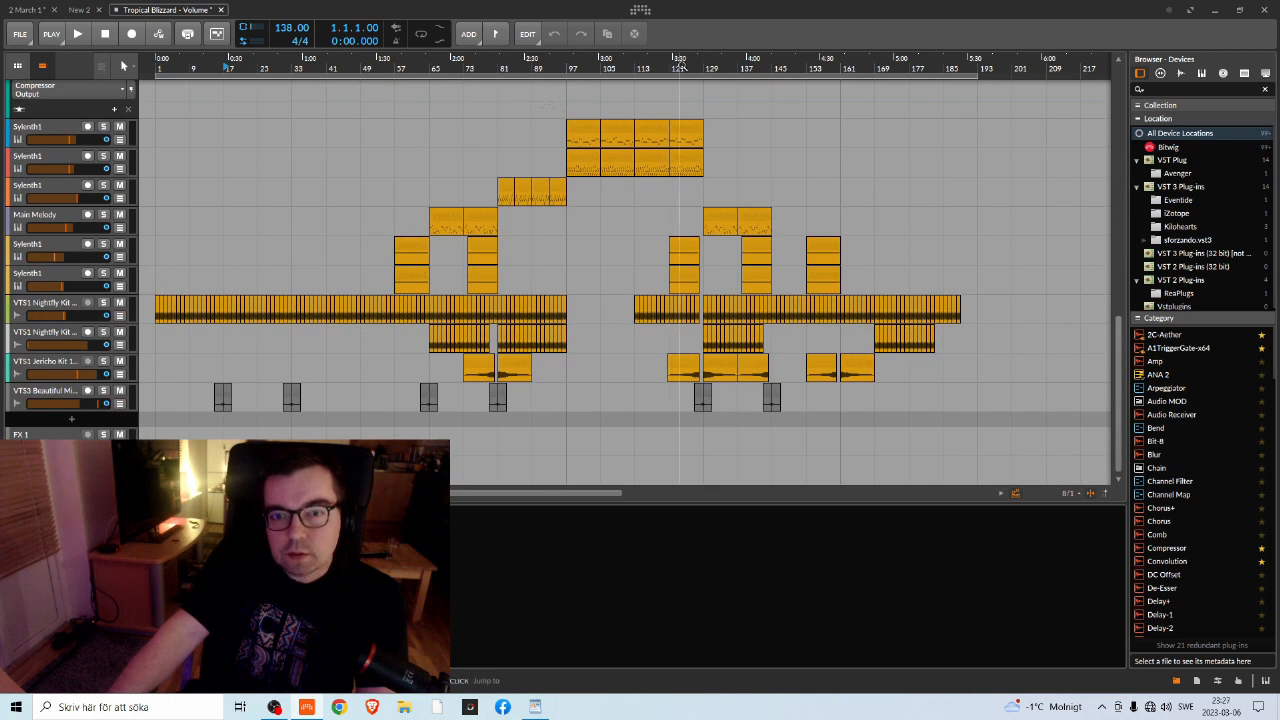
Solo the Sylenth1 track directly below Main Melody and listen to its clip from bar 121
left_click(103, 243)
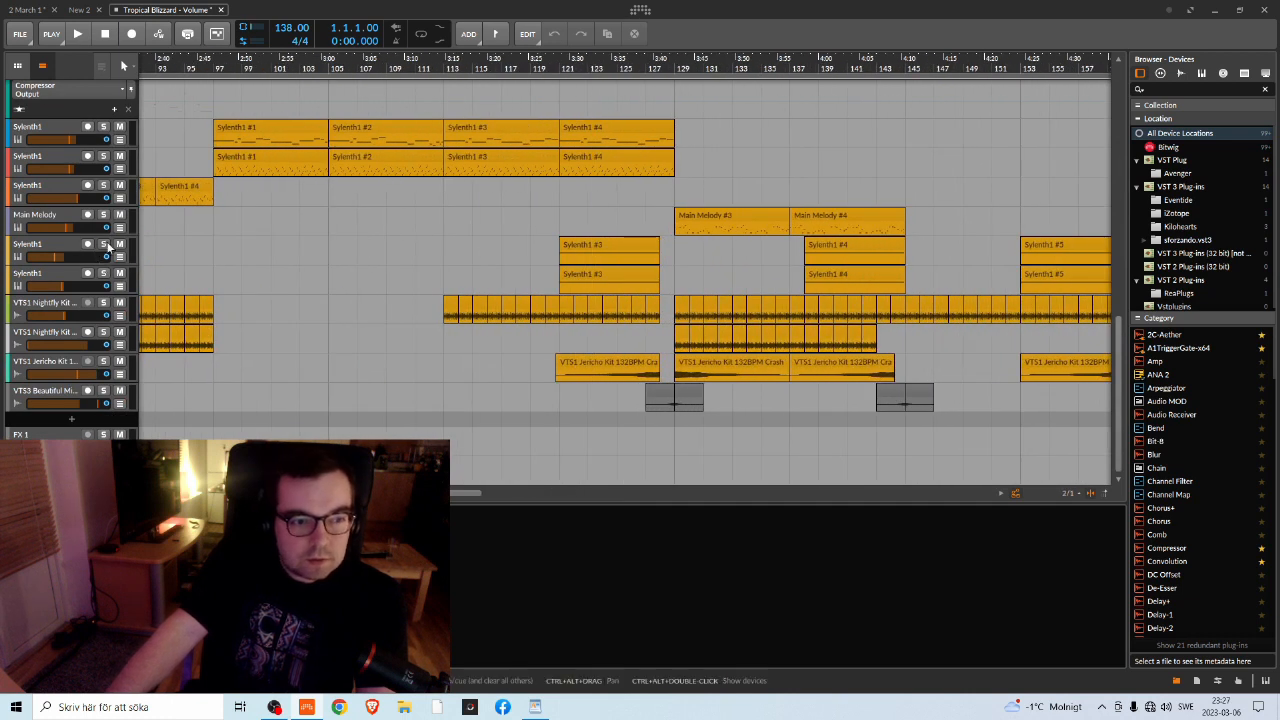
left_click(558, 60)
key("space")
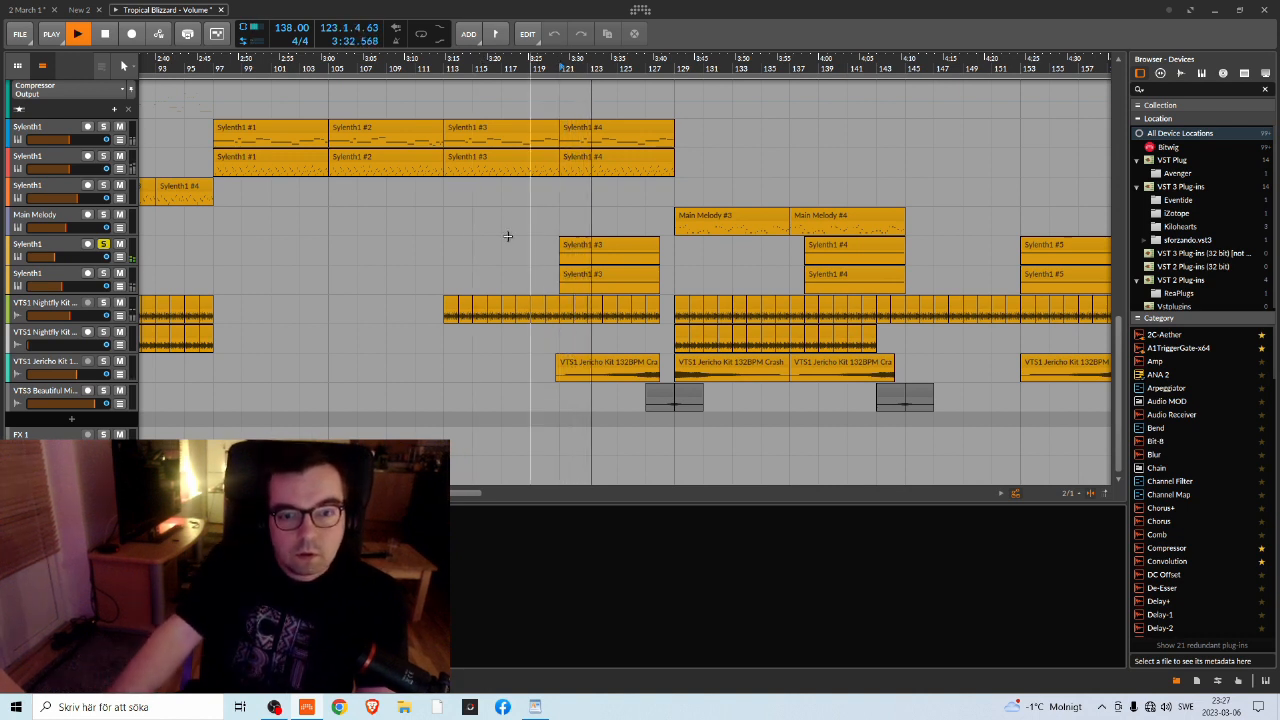
left_click(55, 241)
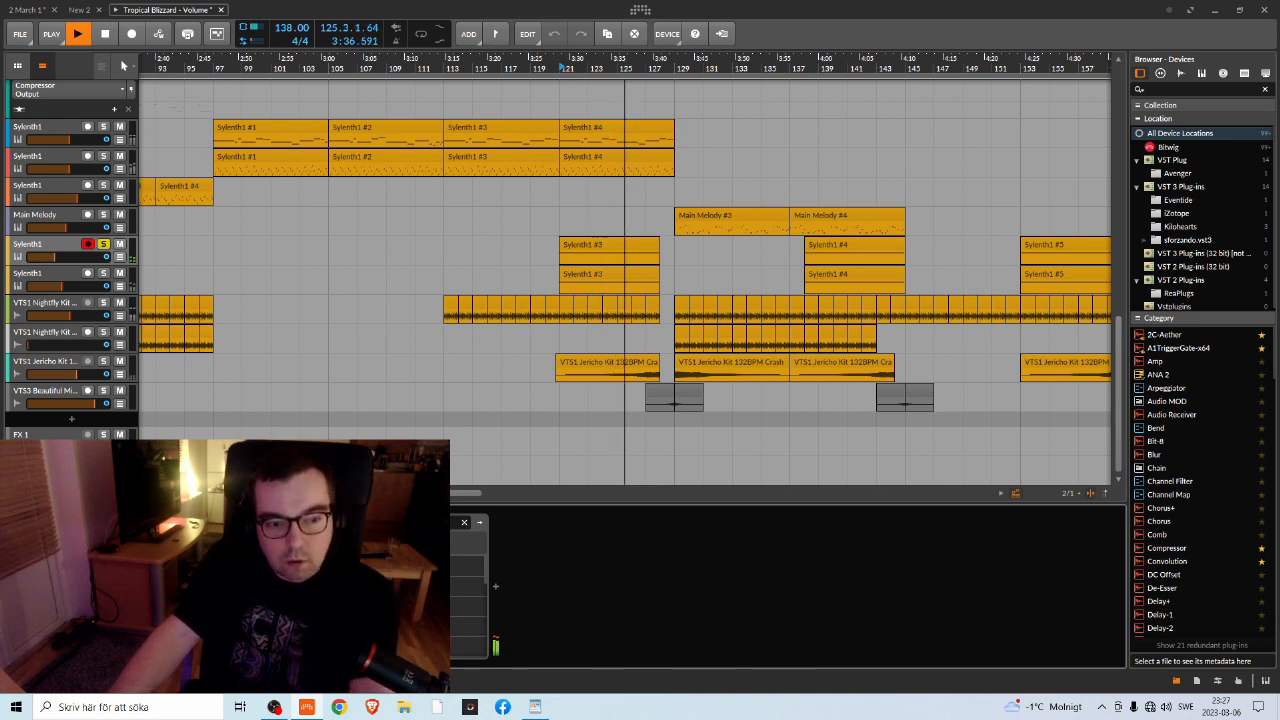
key("space")
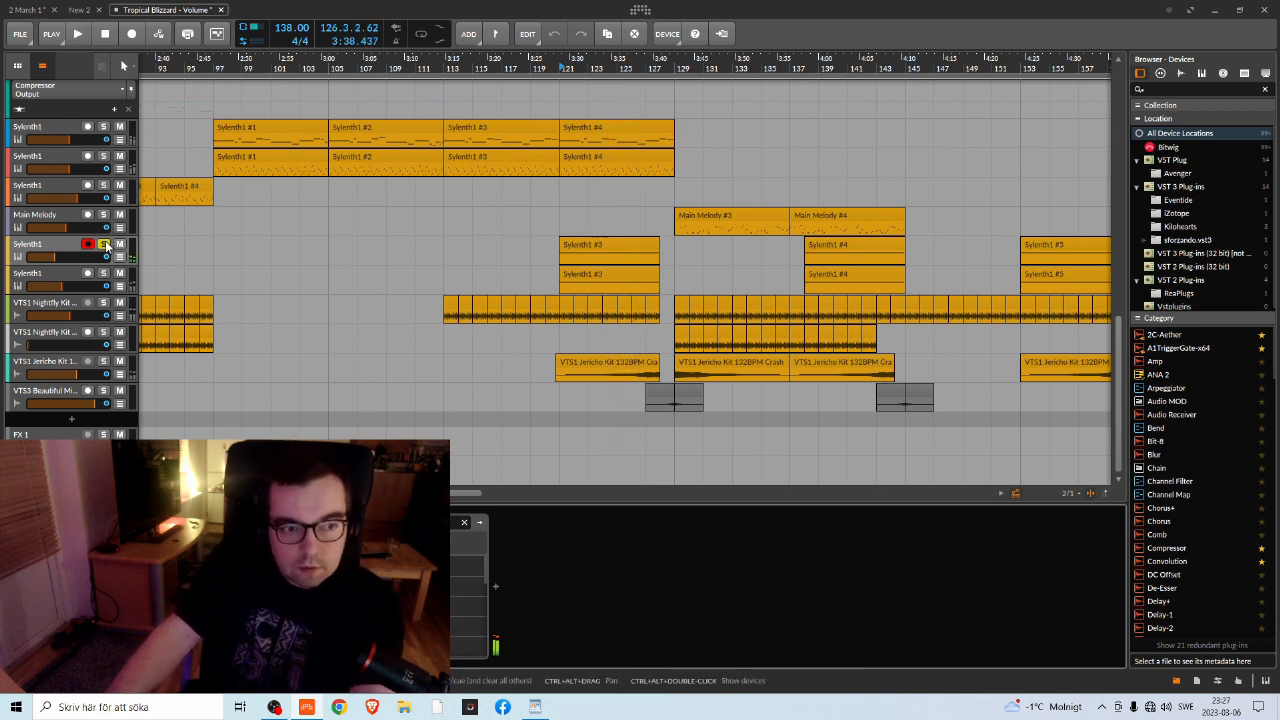
Solo the second Sylenth1 track below Main Melody instead and listen to it from bar 121
left_click(103, 273)
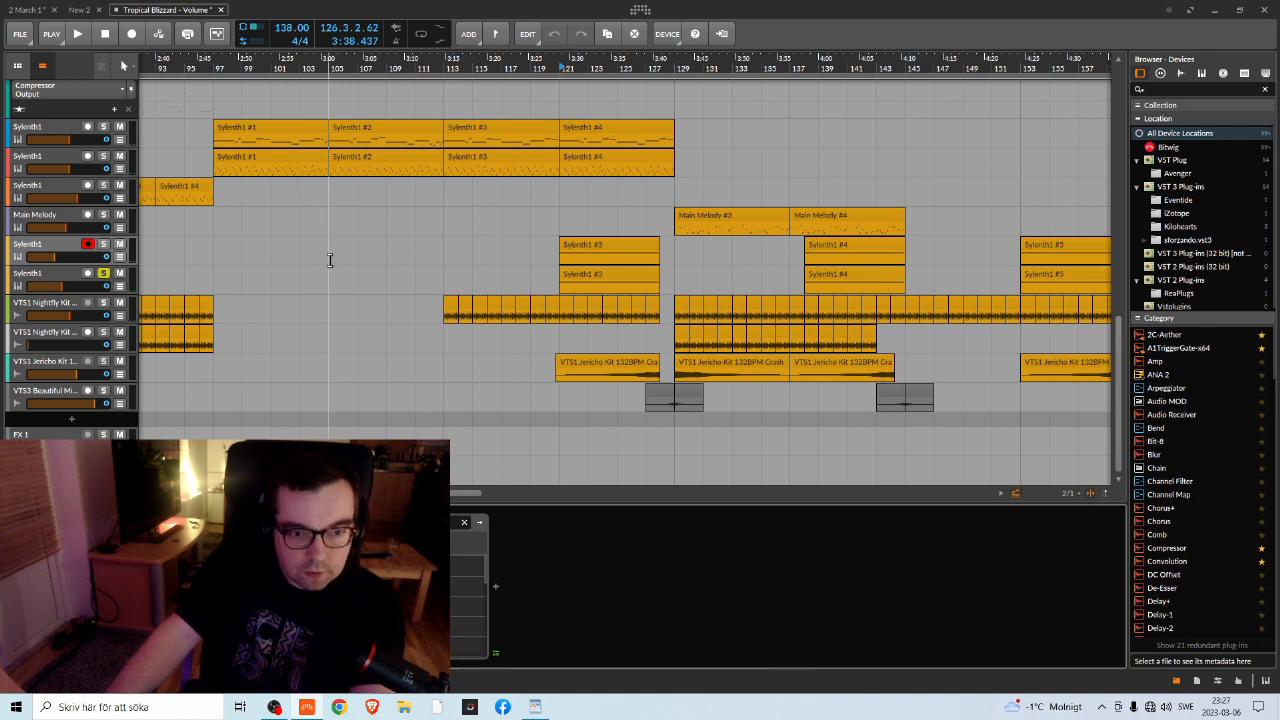
key("space")
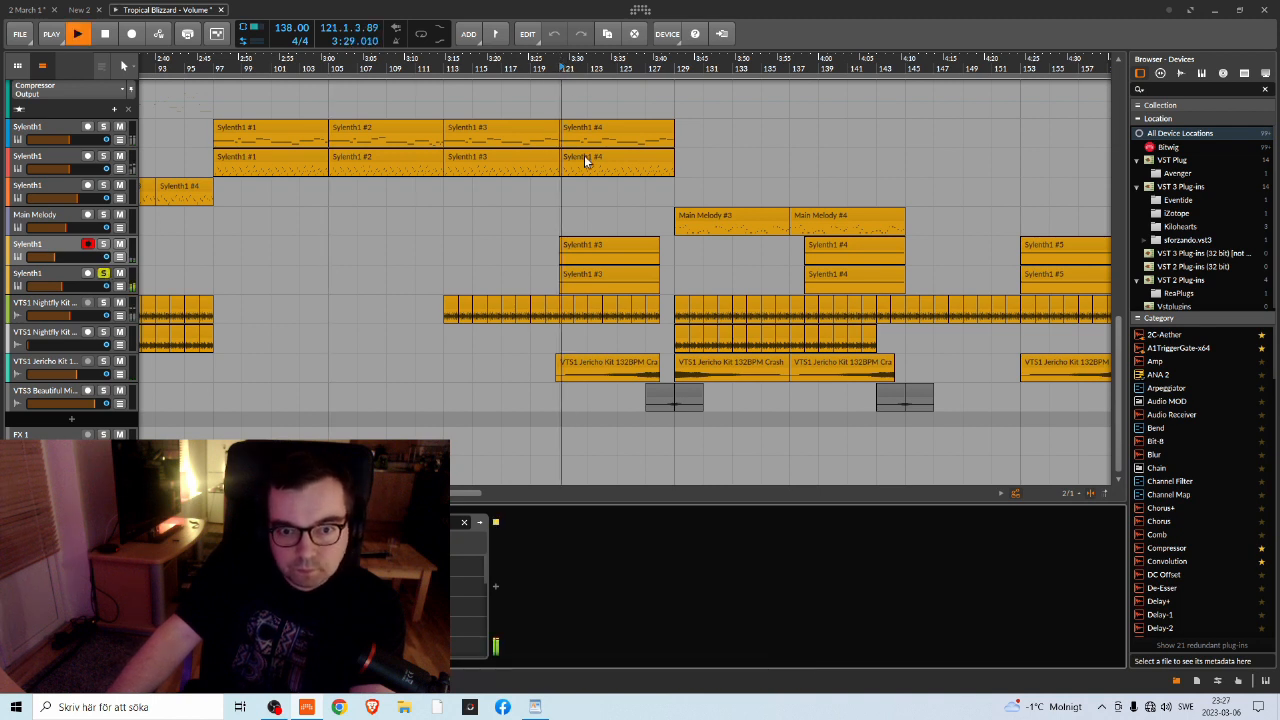
key("space")
left_click(103, 273)
Solo the Sylenth1 track directly below Main Melody again, inspect its Sylenth1 preset, and close the plug-in window
left_click(62, 247)
left_click(103, 243)
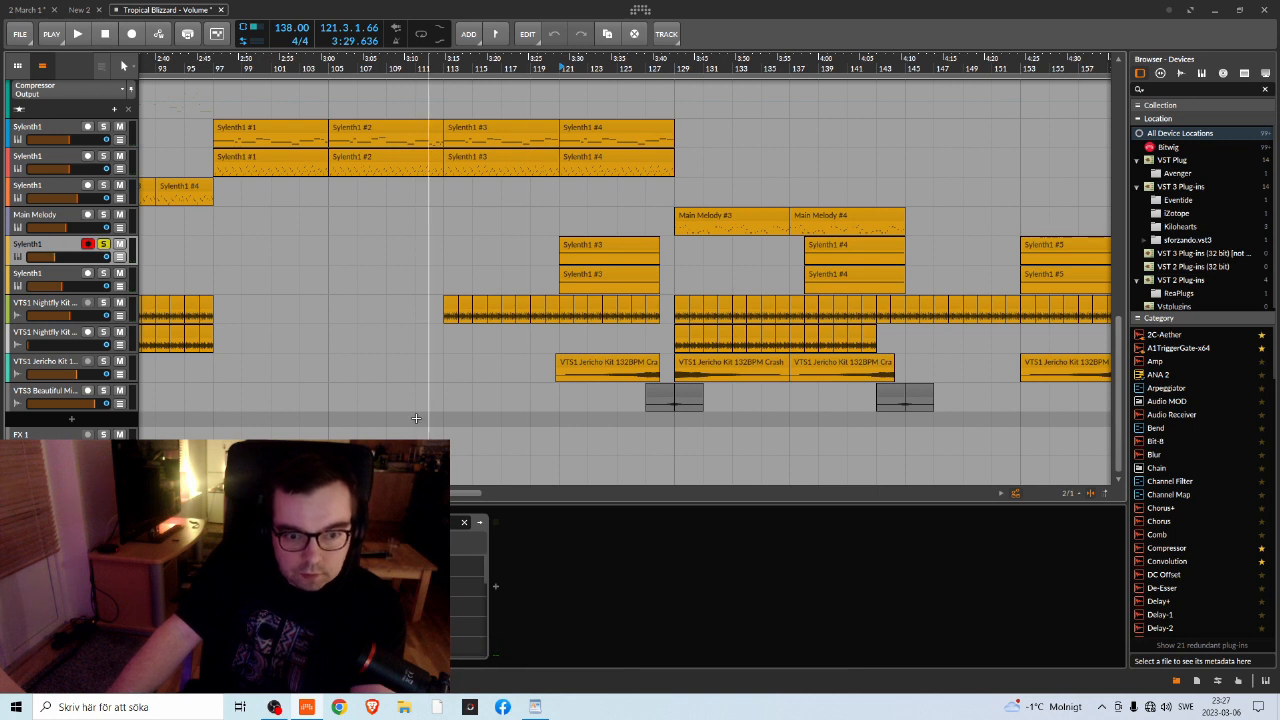
left_click(300, 548)
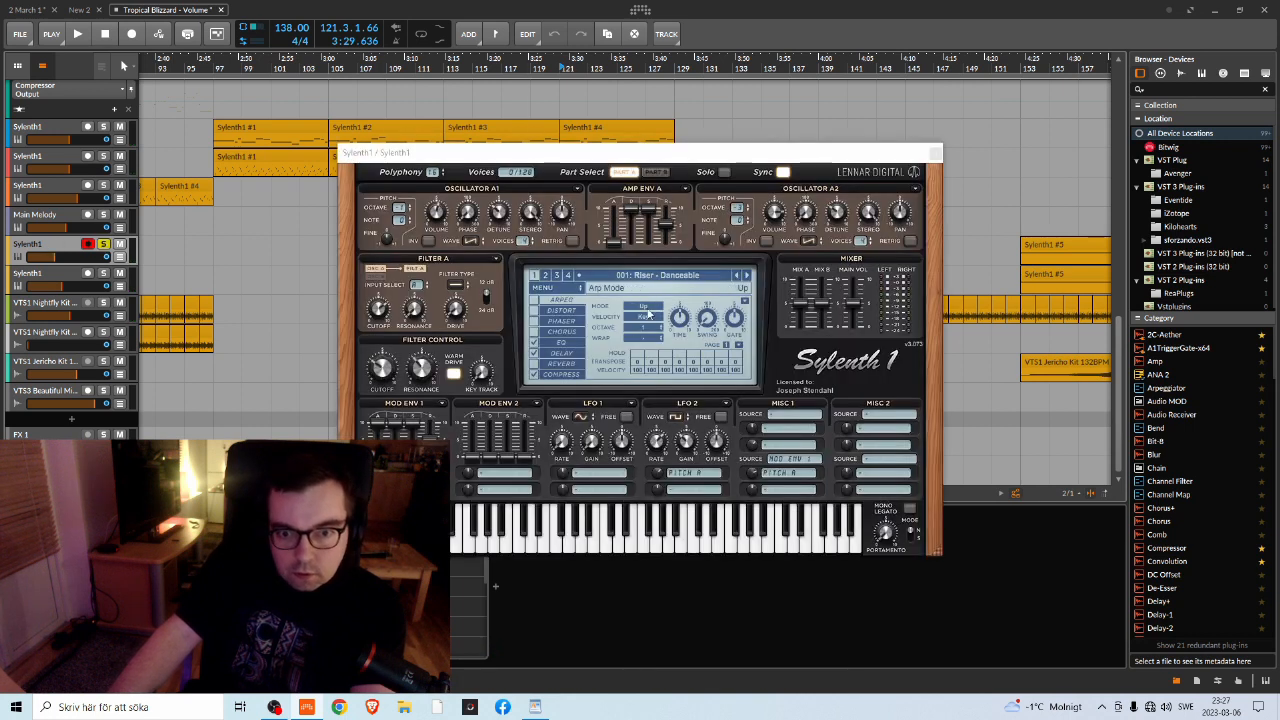
left_click(935, 155)
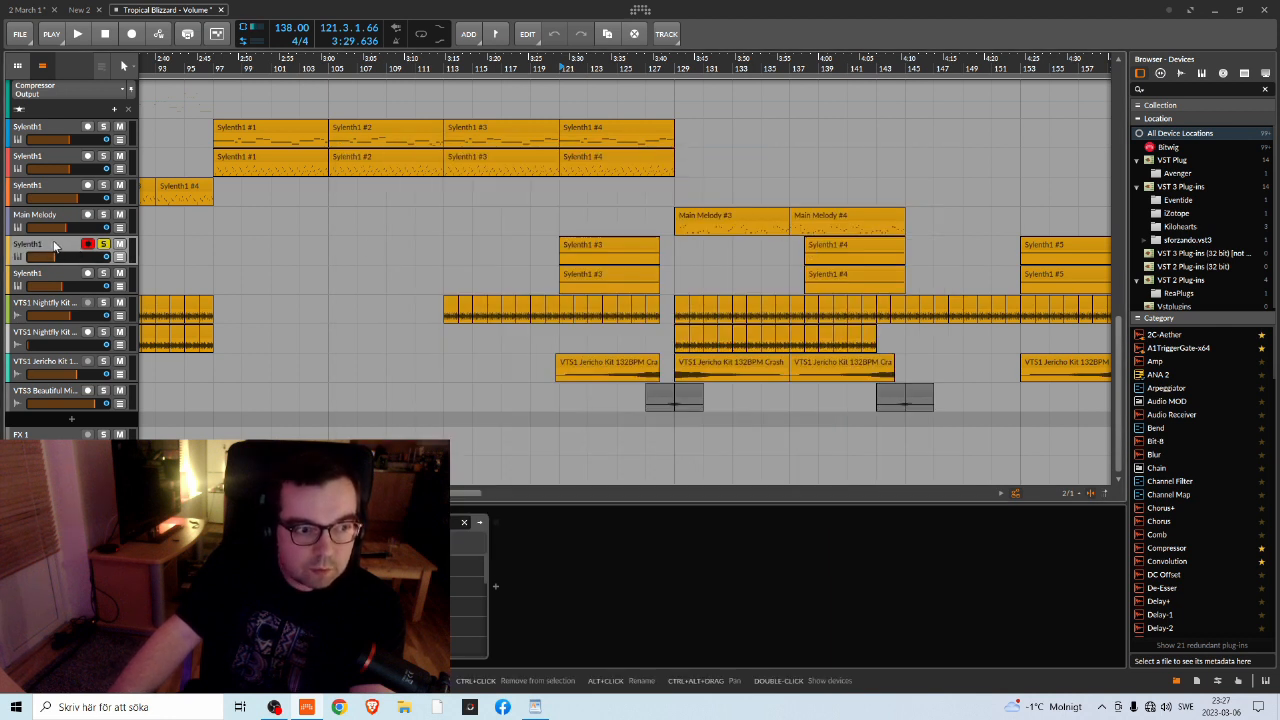
Copy the Sylenth1 riser track from Tropical Blizzard into the 2 March 1 project, below Arp 3
left_click(27, 10)
left_click_drag(84, 143, 100, 410)
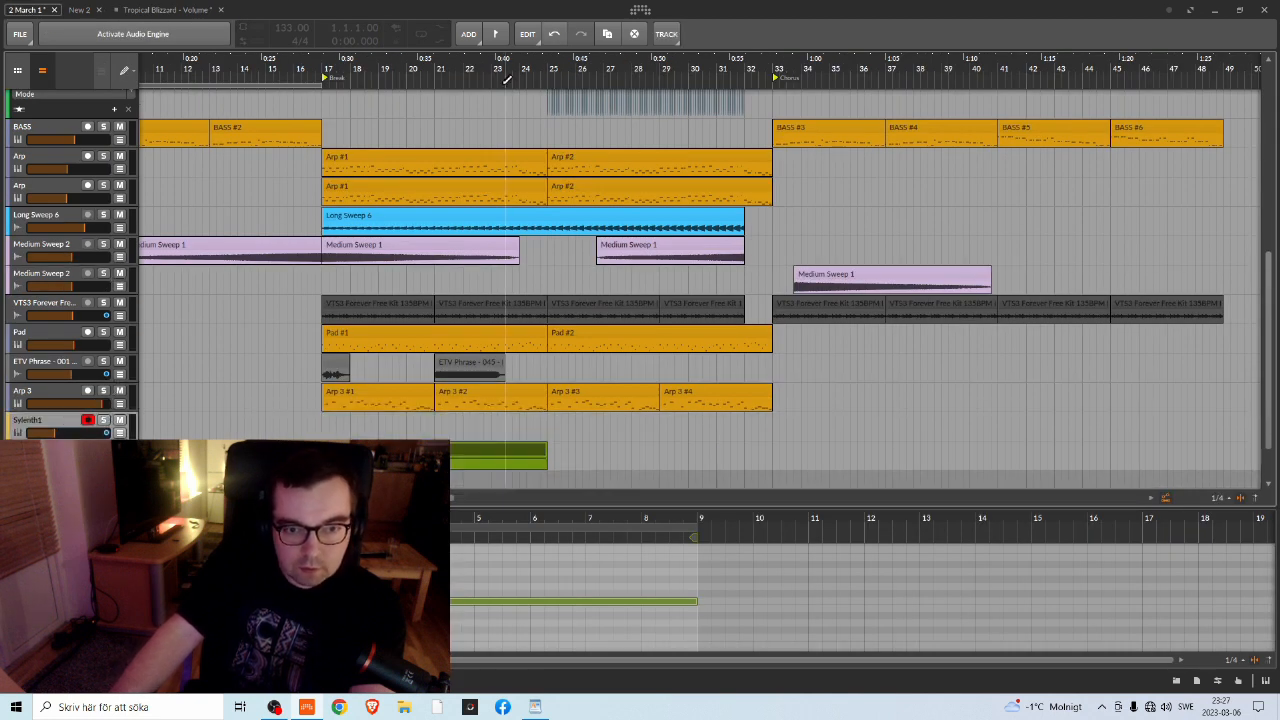
Move one 8-bar clip of the copied Sylenth1 track to bar 17 and delete the track's other clips
left_click_drag(499, 67, 508, 215)
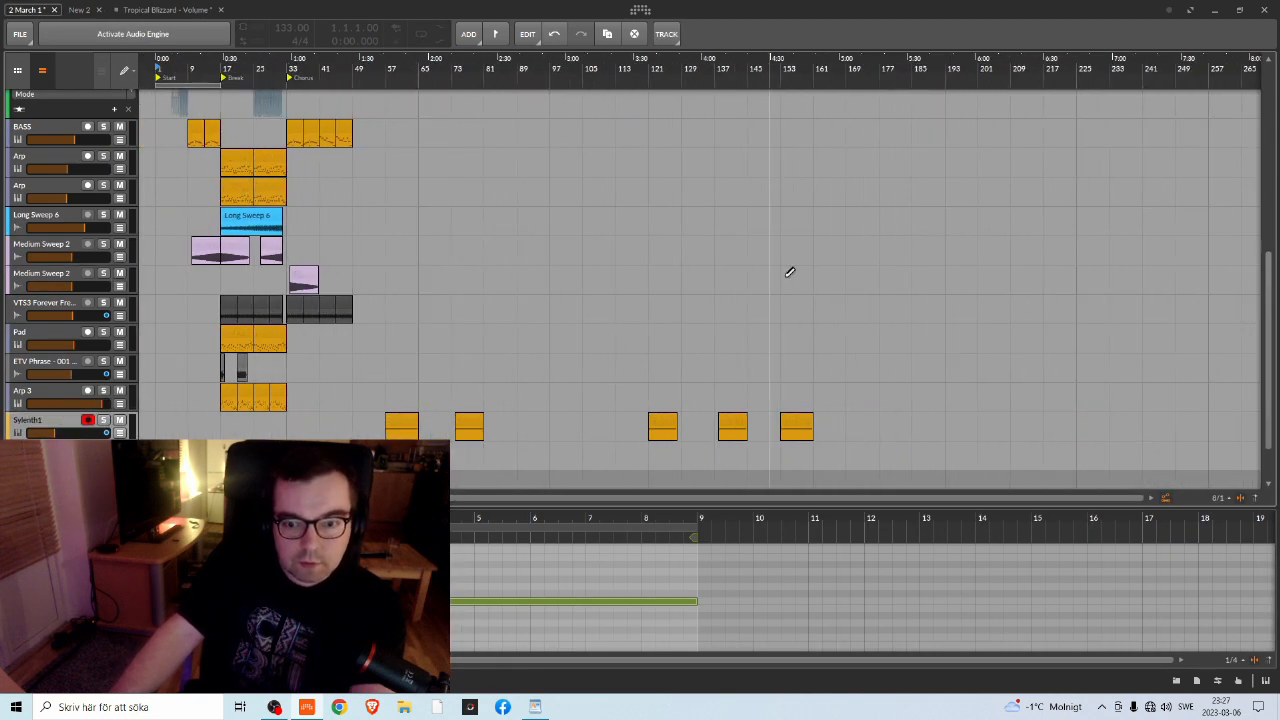
key("1")
mouse_move(837, 423)
left_mouse_down()
mouse_move(435, 441)
mouse_move(447, 437)
mouse_move(249, 430)
left_mouse_up()
key("Delete")
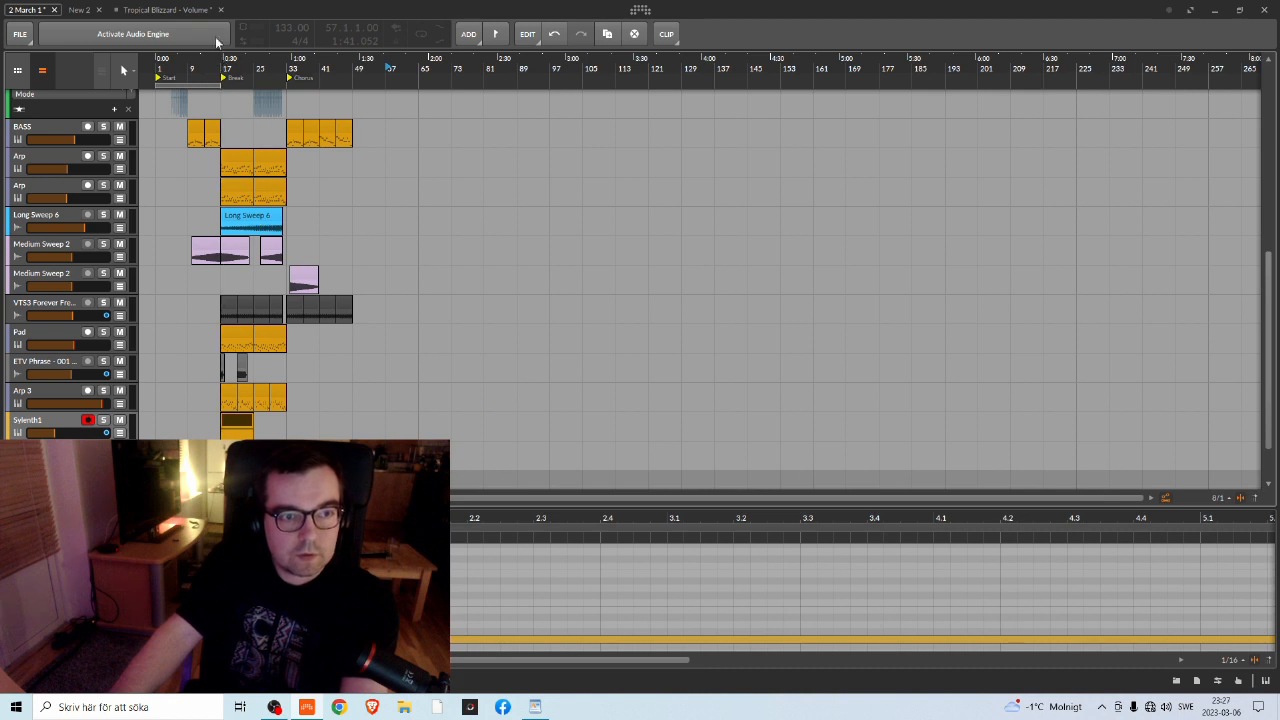
left_click_drag(198, 63, 411, 86)
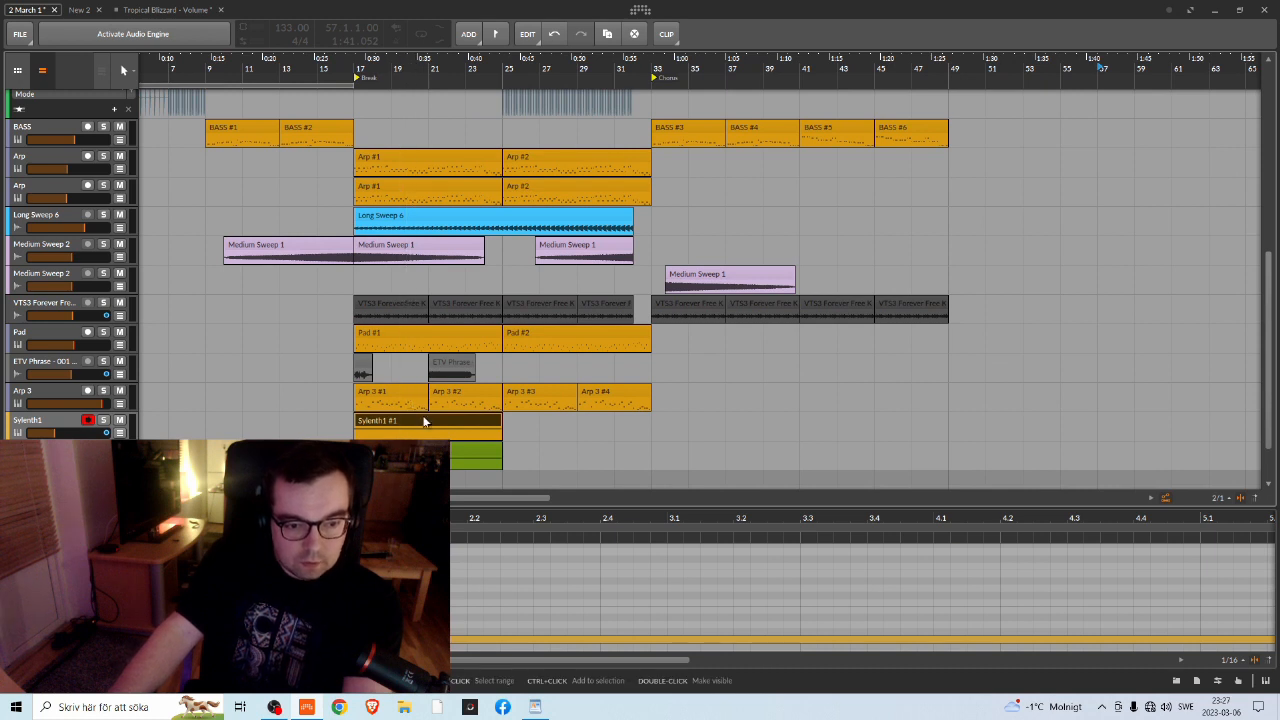
Delete the old track with the green clip below Sylenth1 and rename the copied Sylenth1 track to FX Riser
left_click(50, 452)
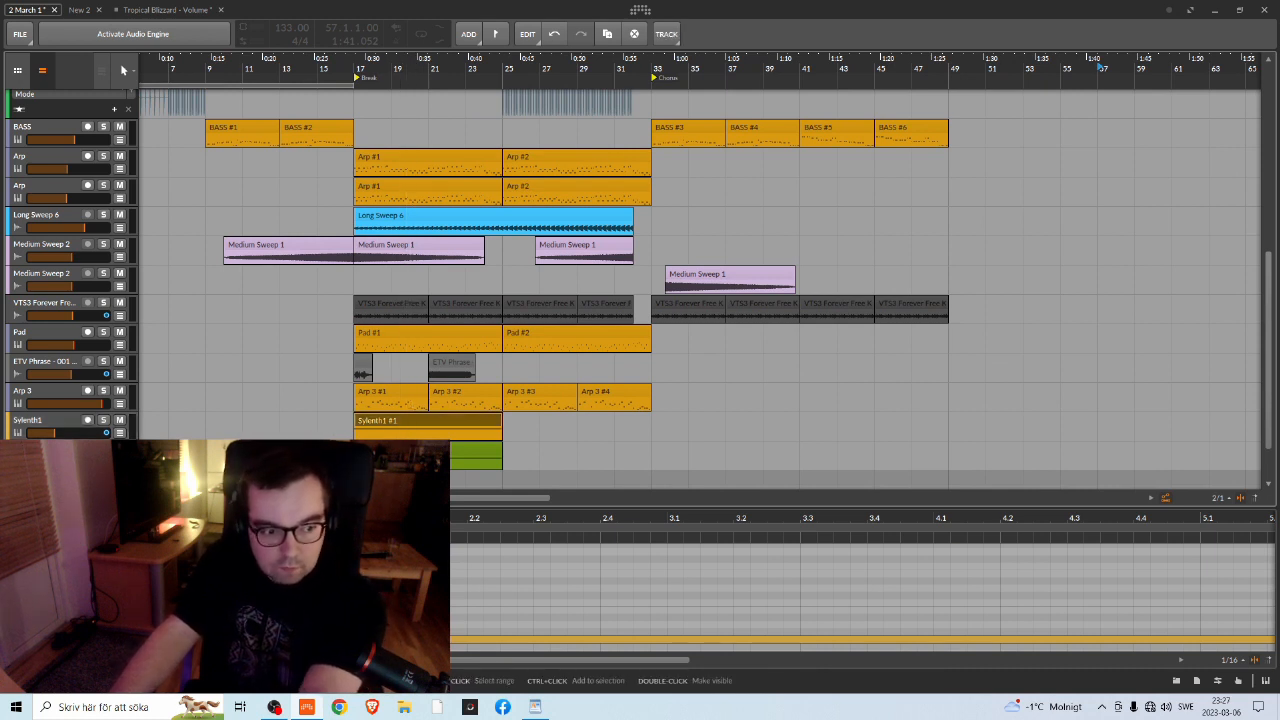
right_click(42, 380)
key("Escape")
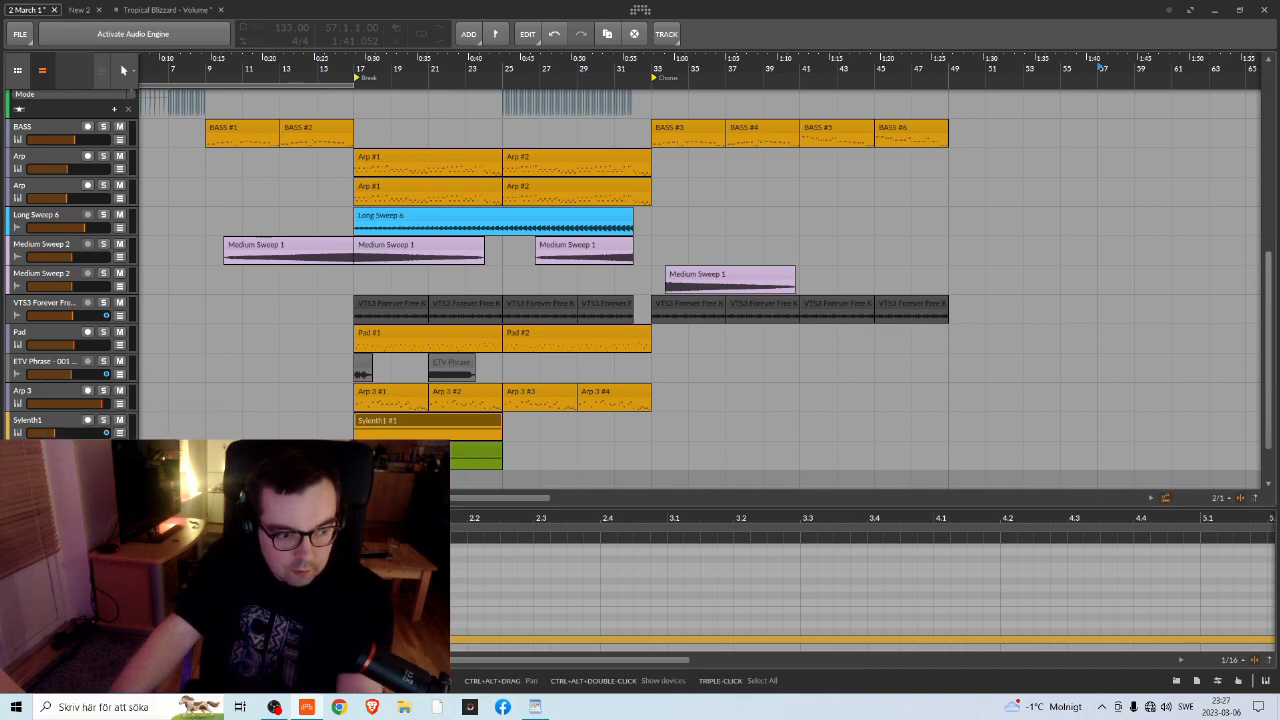
key("space")
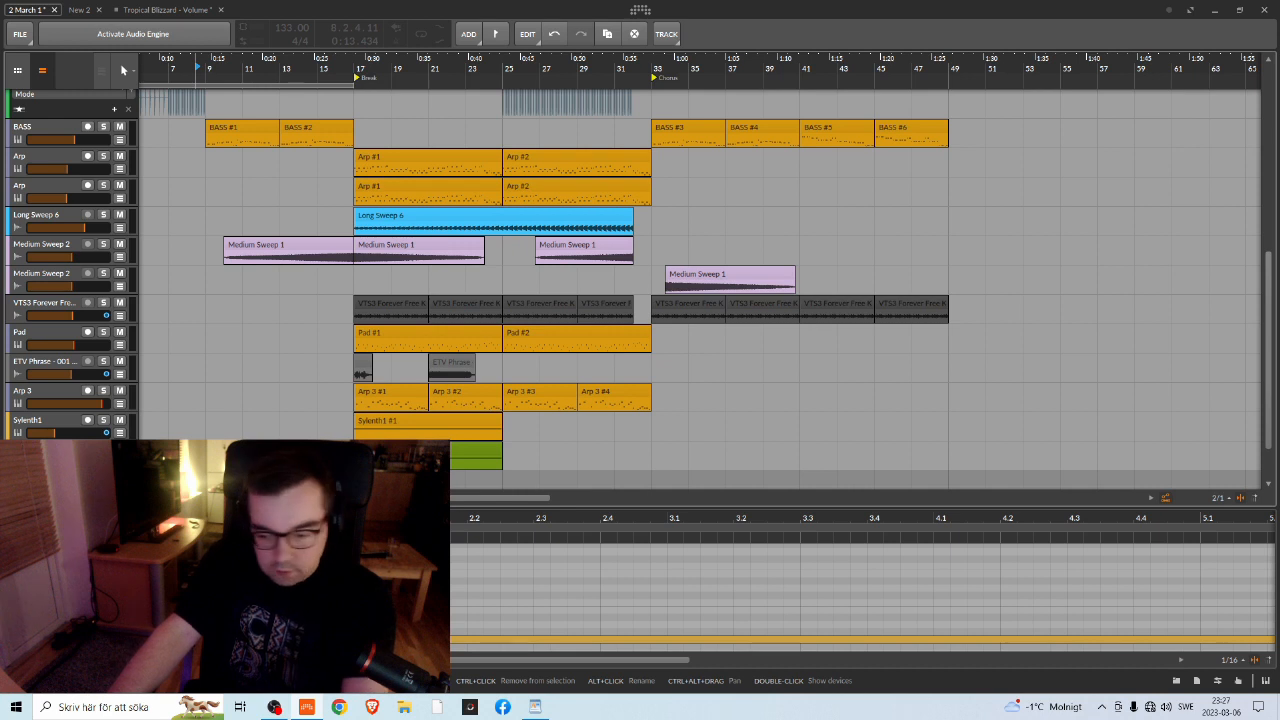
right_click(42, 383)
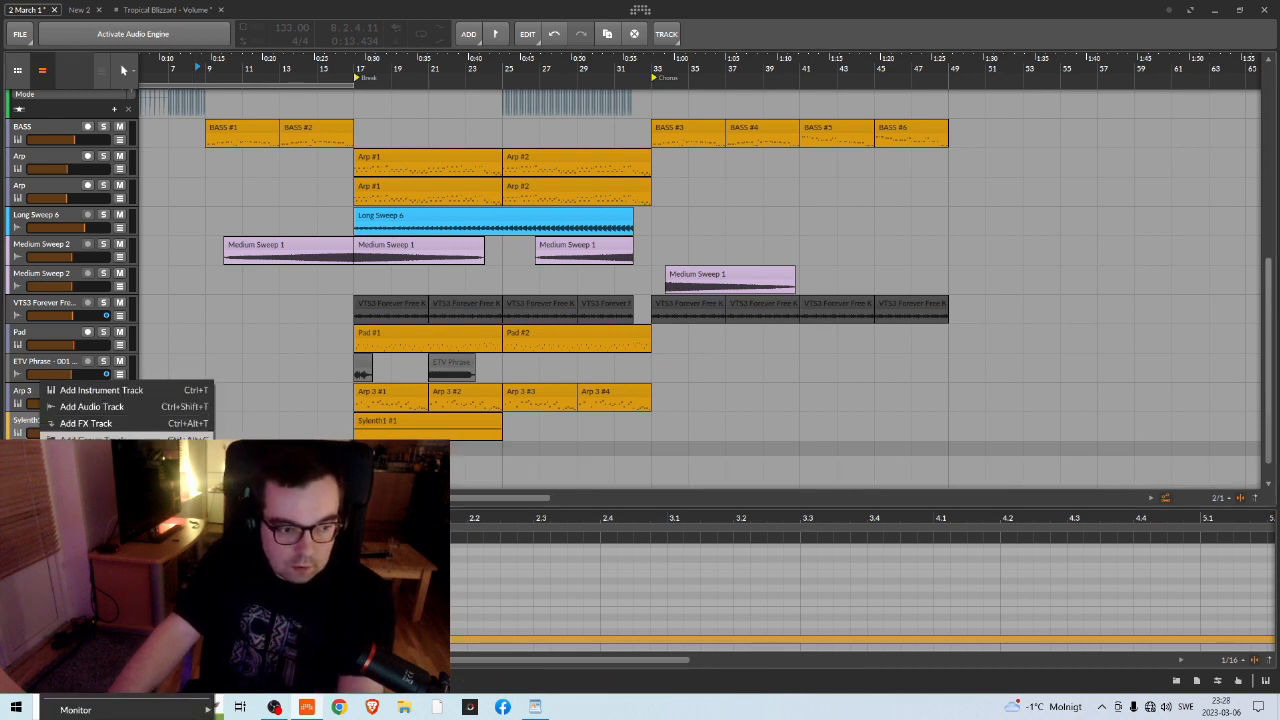
key("Escape")
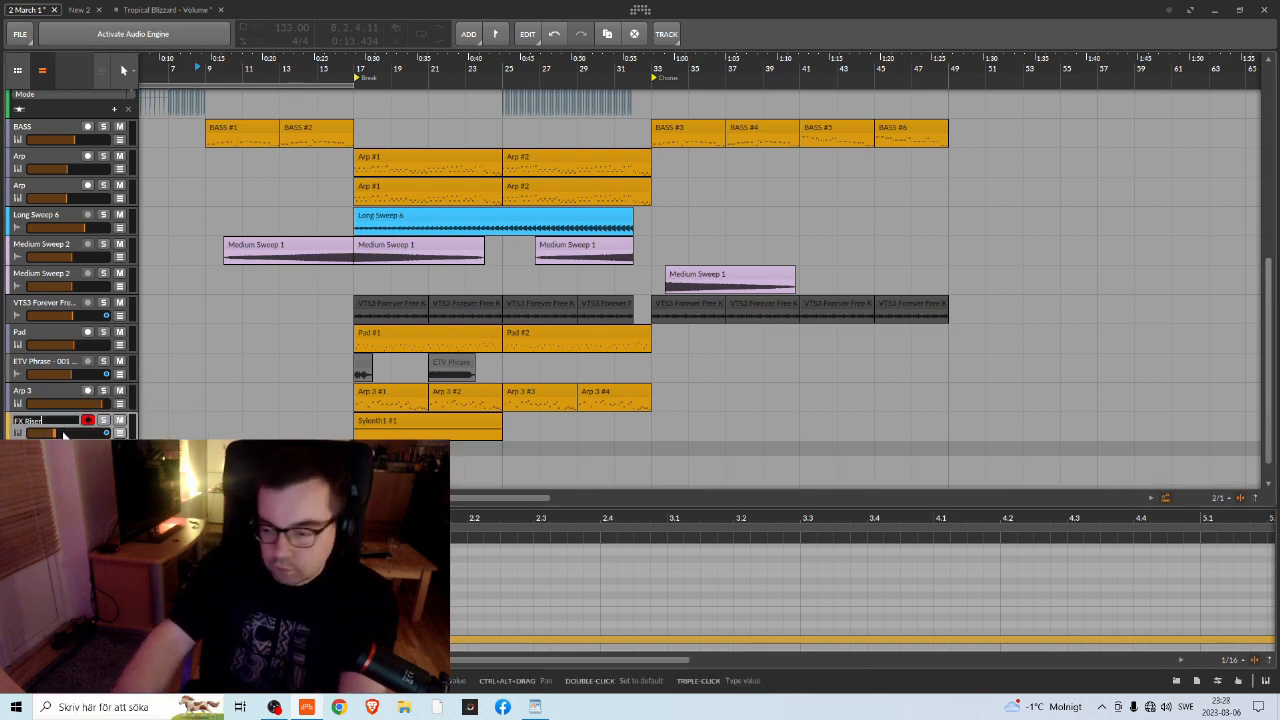
key("Return")
Colour the FX Riser clip green and solo its track to listen from bar 17
right_click(432, 431)
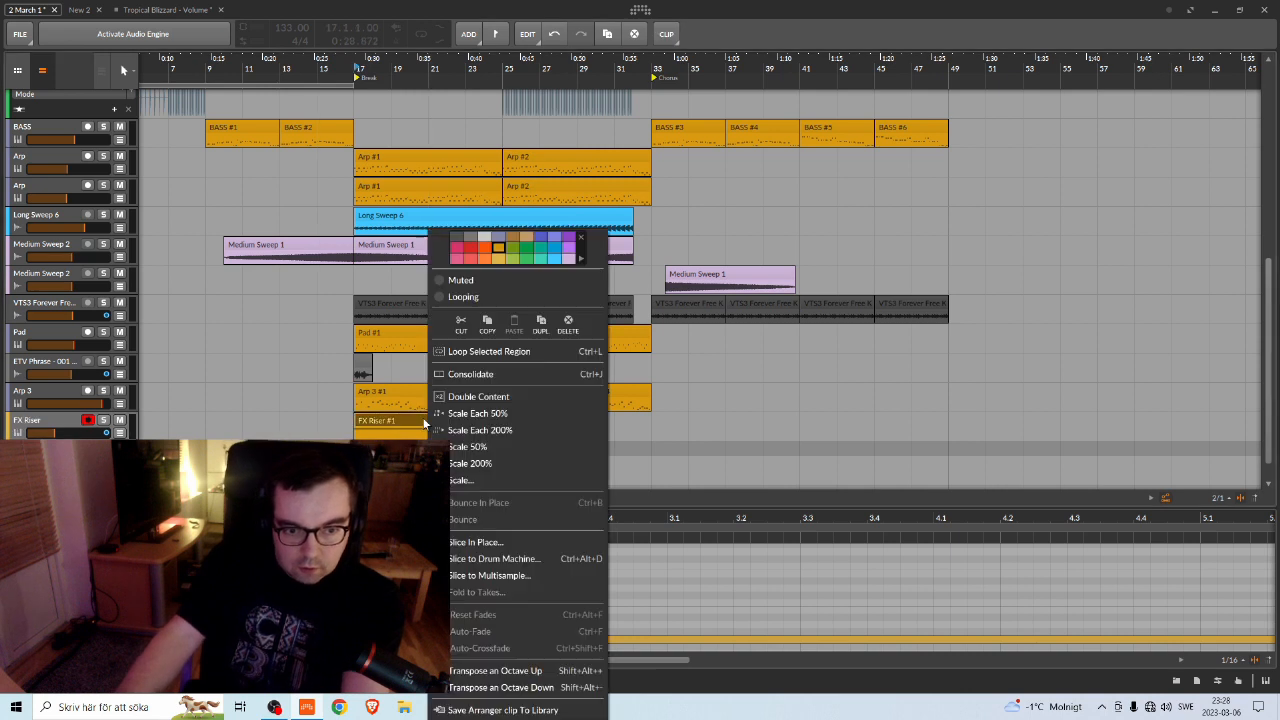
left_click(404, 428)
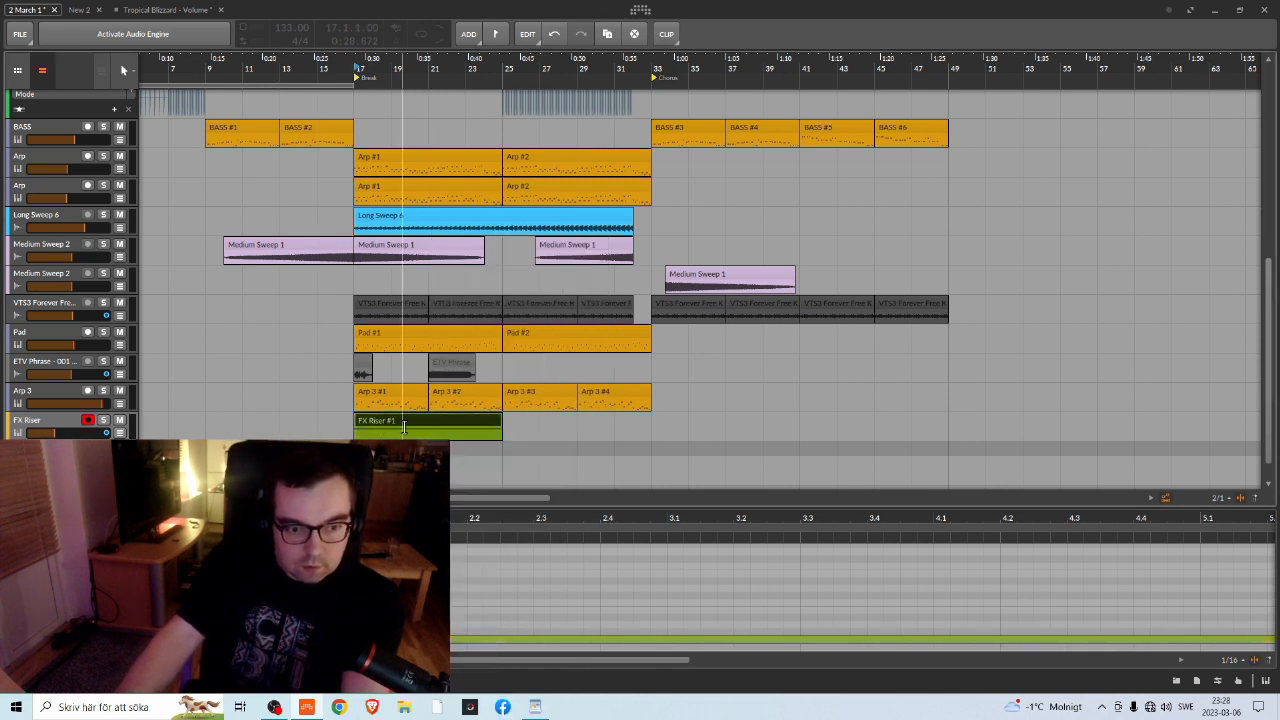
key("s")
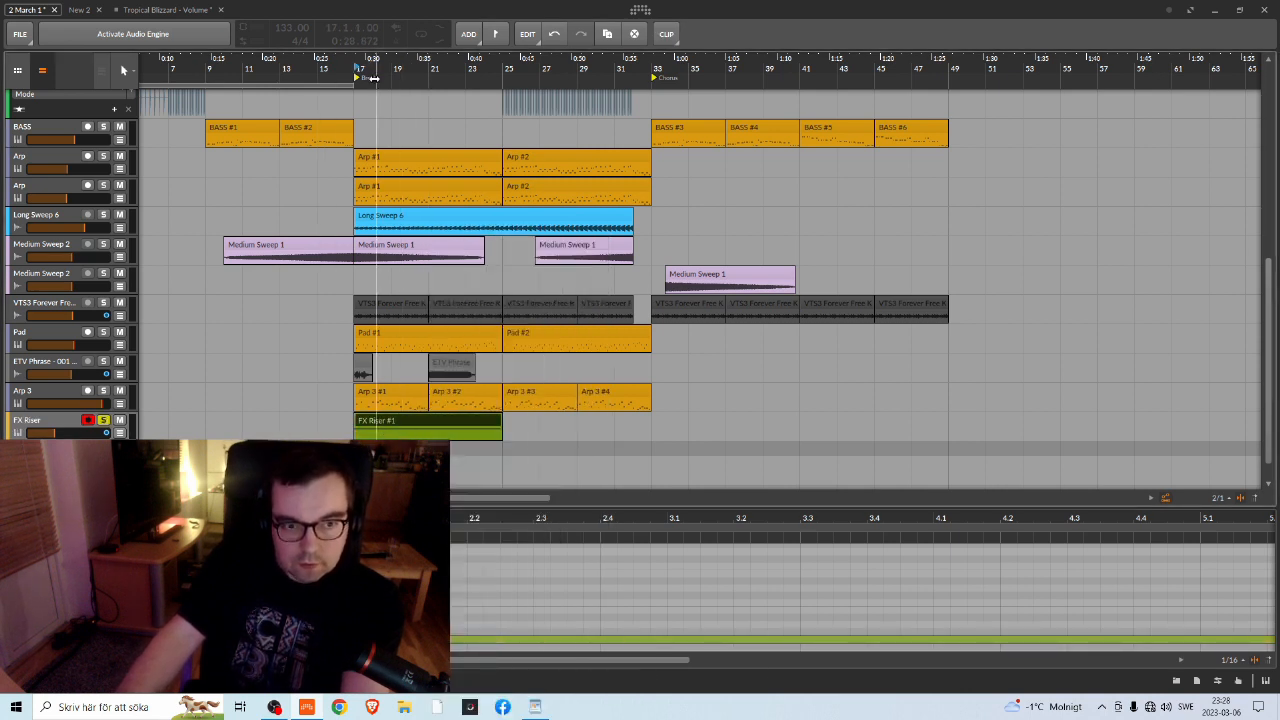
key("space")
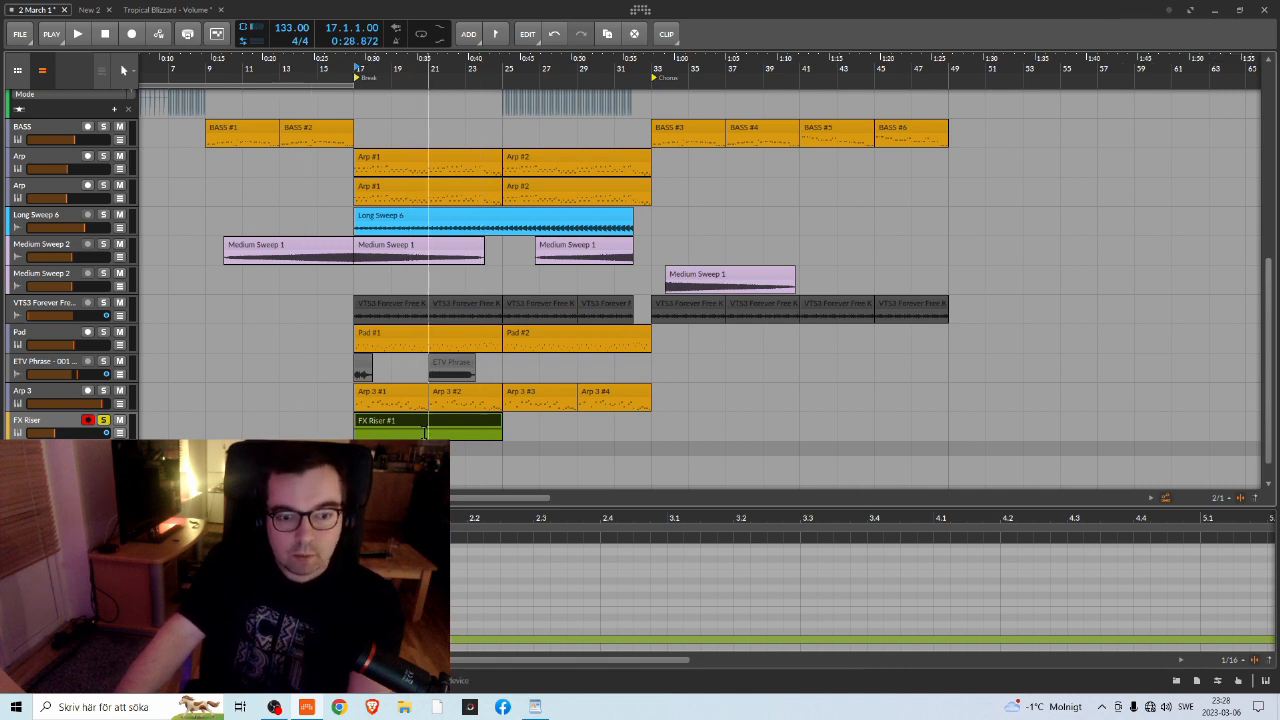
Move the FX Riser clip to bar 25 so it spans the second half of the break, and unsolo its track
left_click_drag(384, 419, 538, 430)
left_click_drag(509, 72, 448, 72)
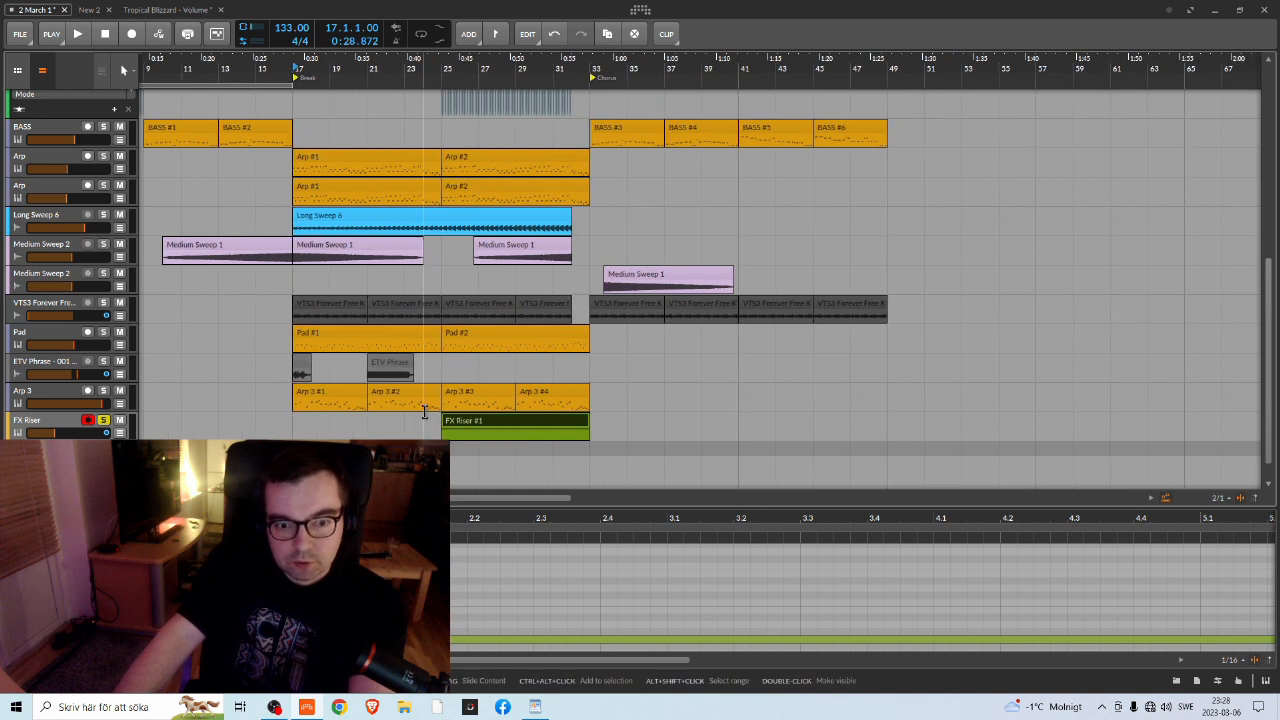
scroll(450, 290, "up", 3)
scroll(334, 284, "down", 3)
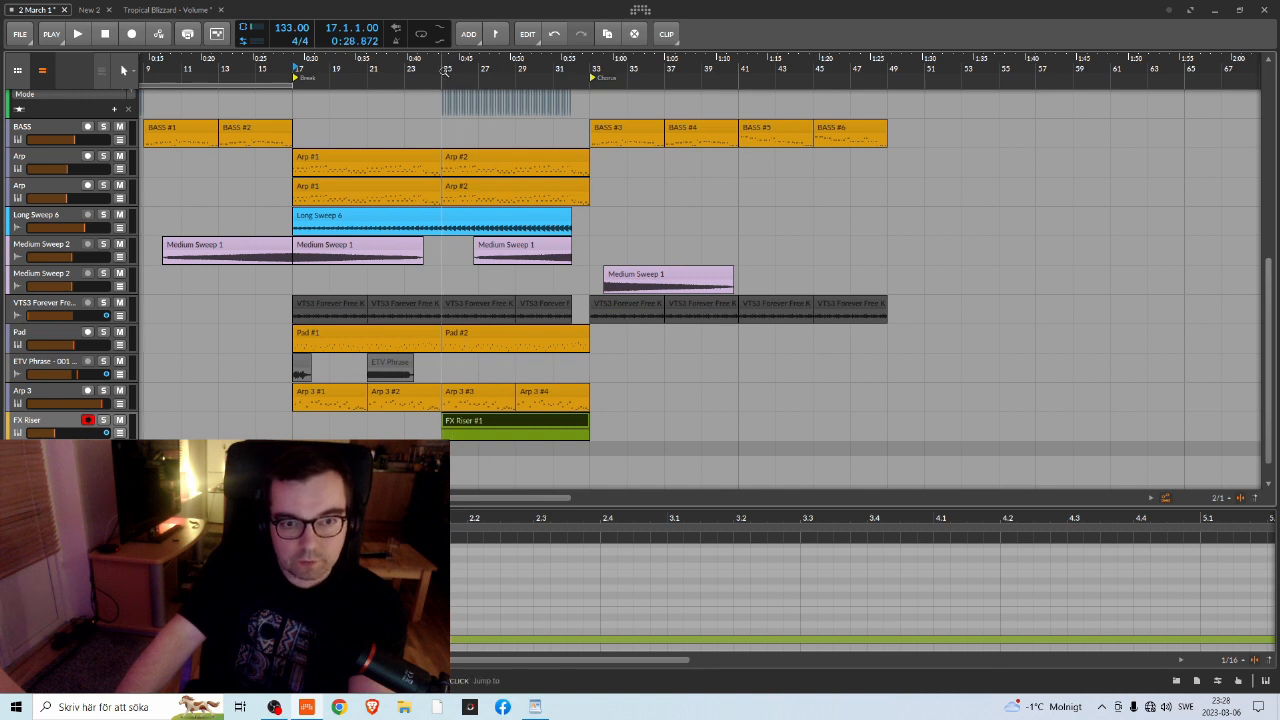
Play the break from bar 25 and raise the FX Riser track's volume while comparing it soloed and in the mix
key("space")
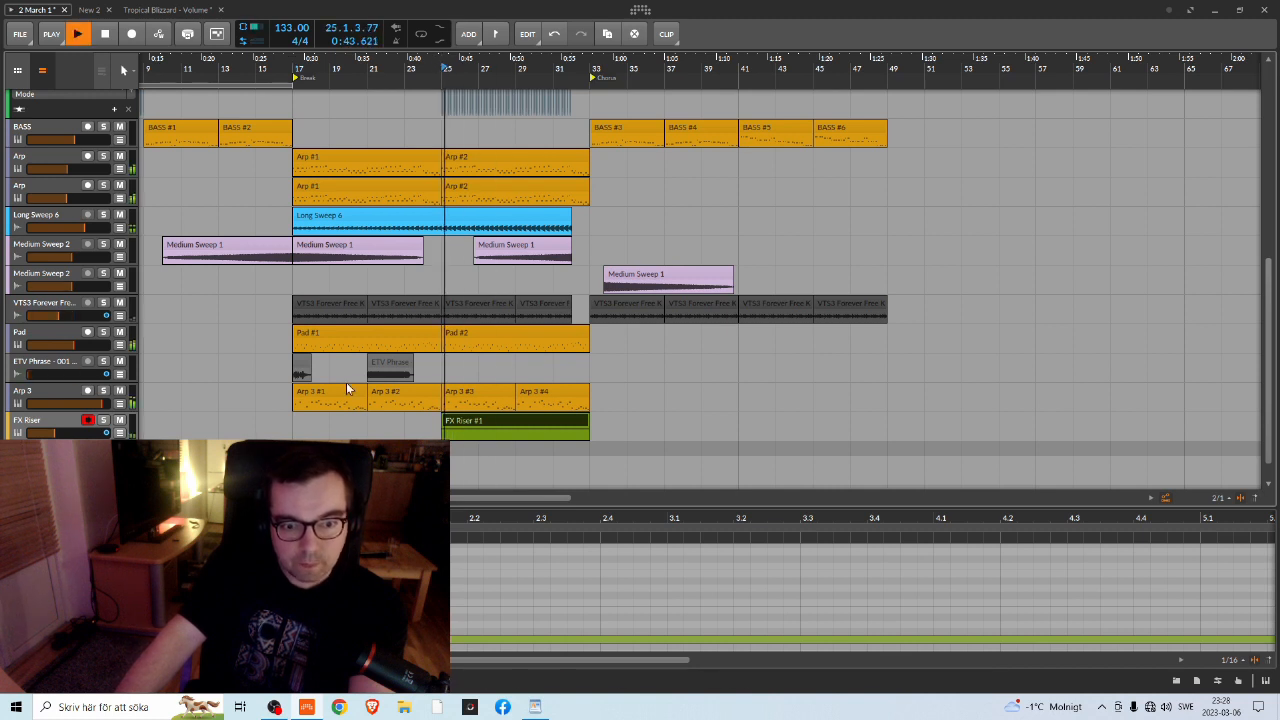
left_click(103, 420)
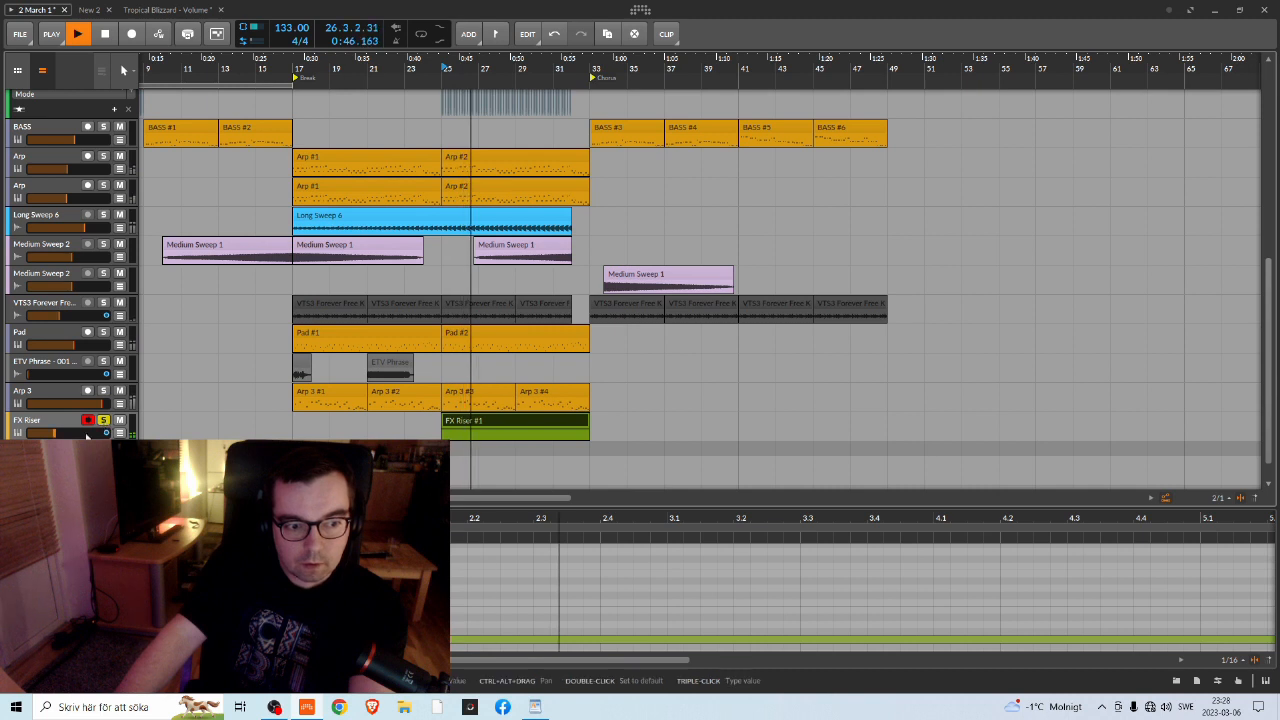
mouse_move(88, 433)
left_mouse_down()
mouse_move(103, 433)
mouse_move(72, 433)
left_mouse_up()
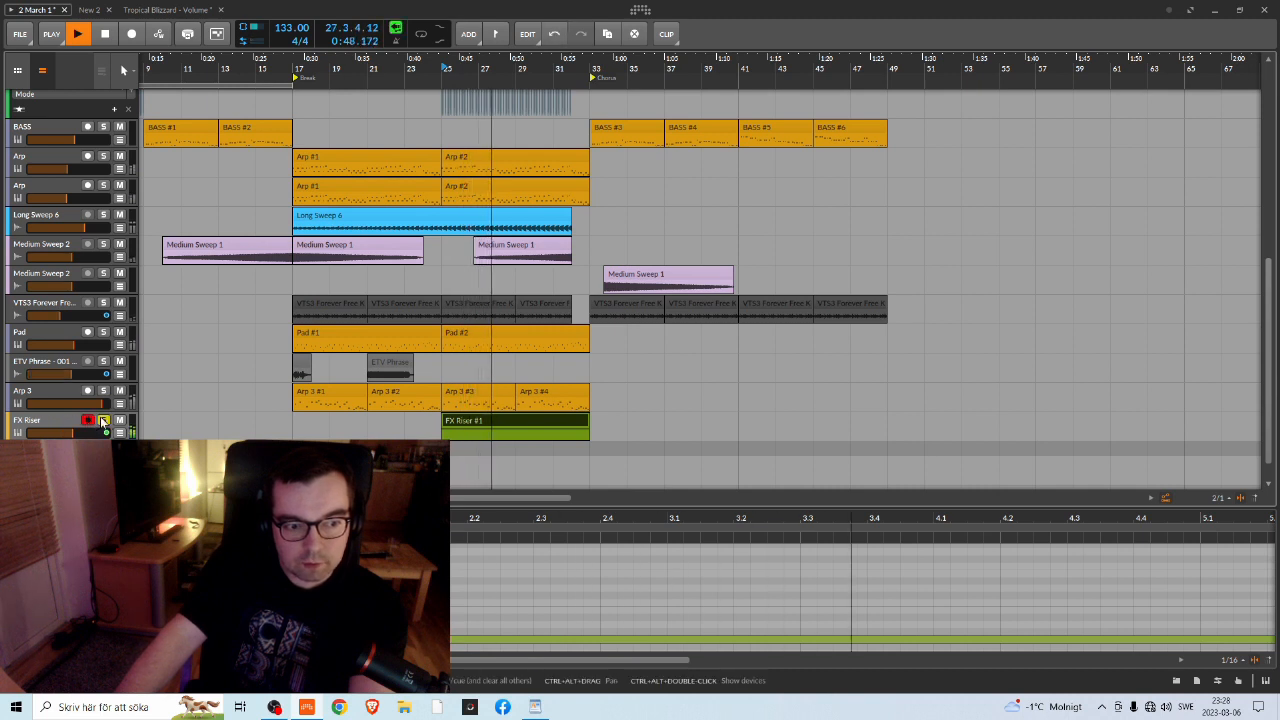
left_click(103, 420)
left_click(103, 420)
left_click(103, 420)
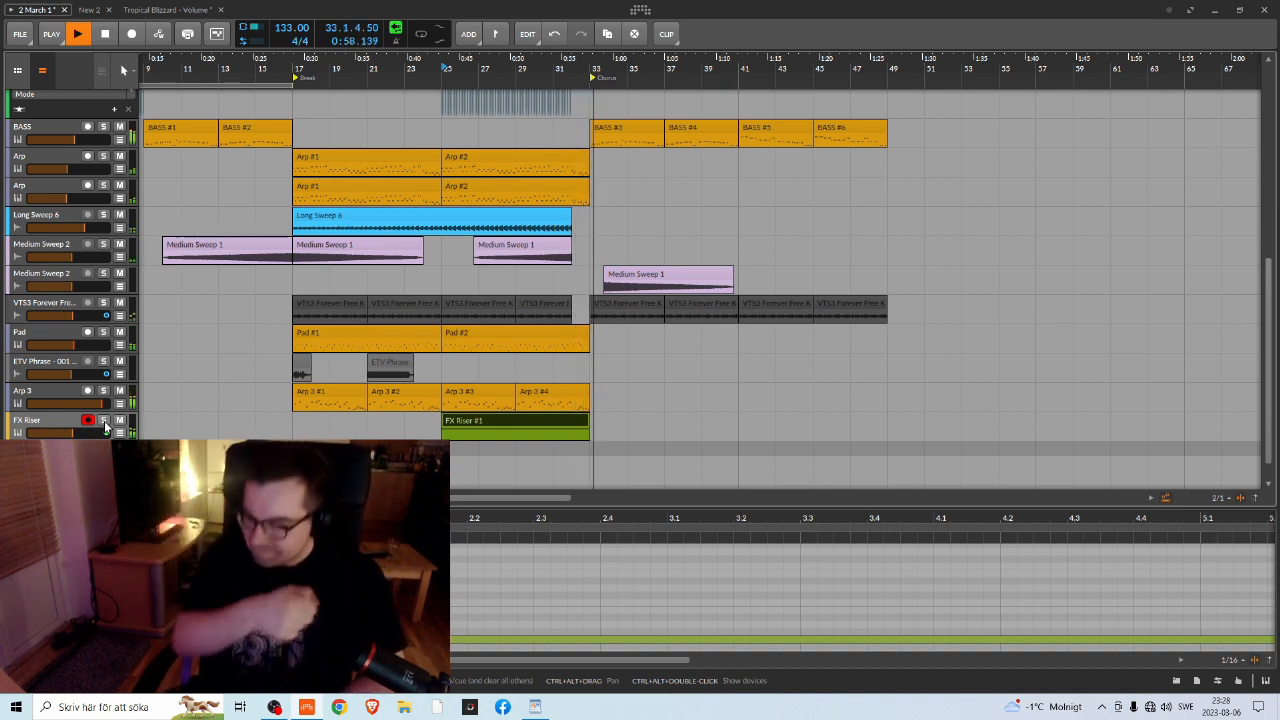
key("space")
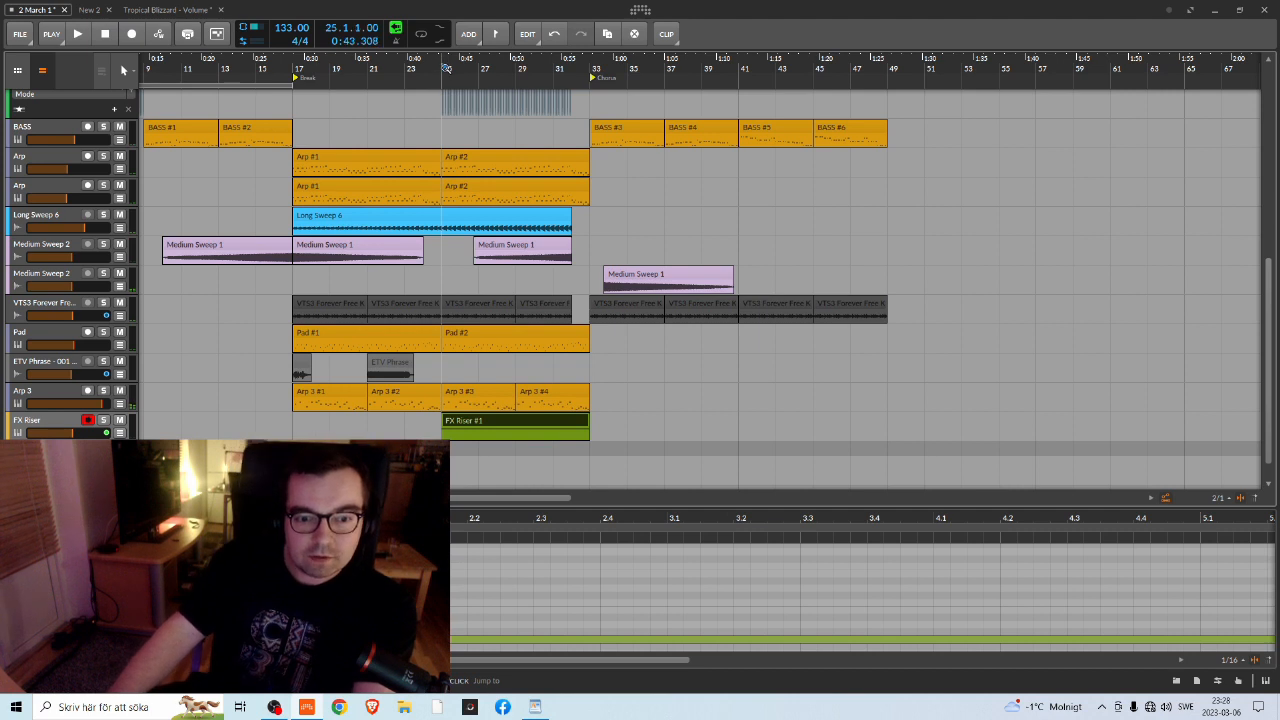
key("space")
left_click(57, 422)
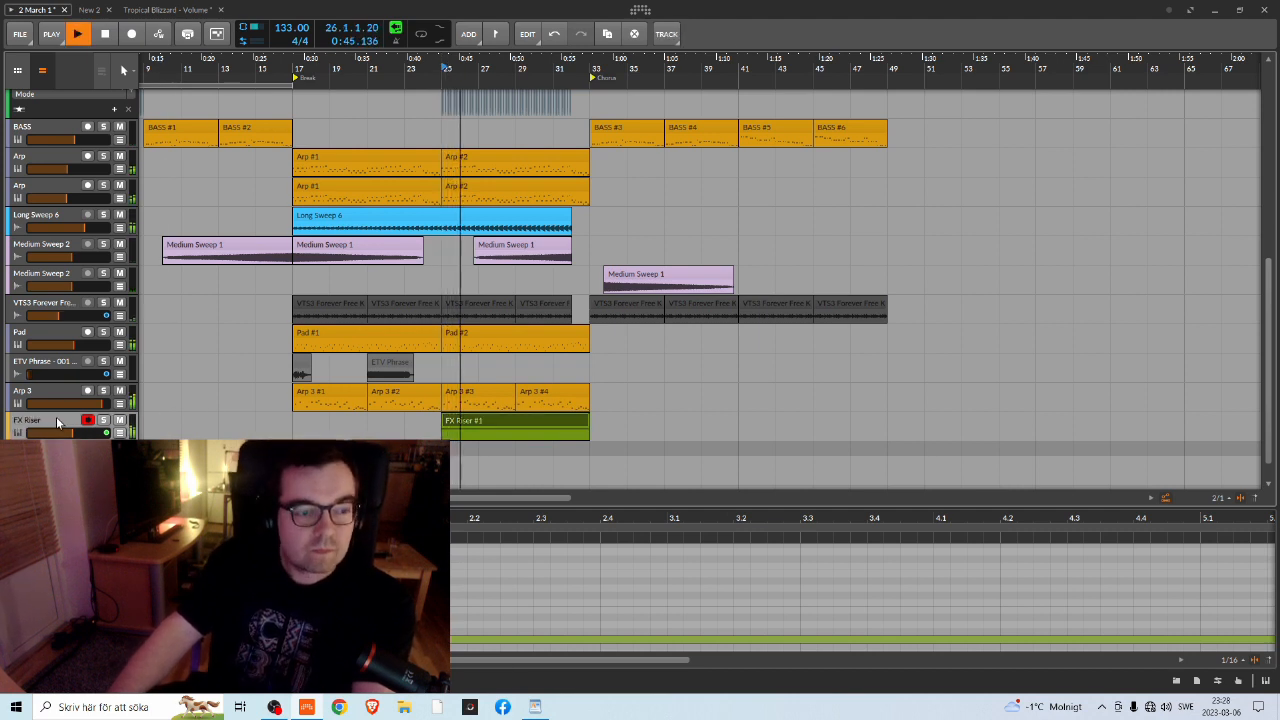
double_click(57, 422)
key("b")
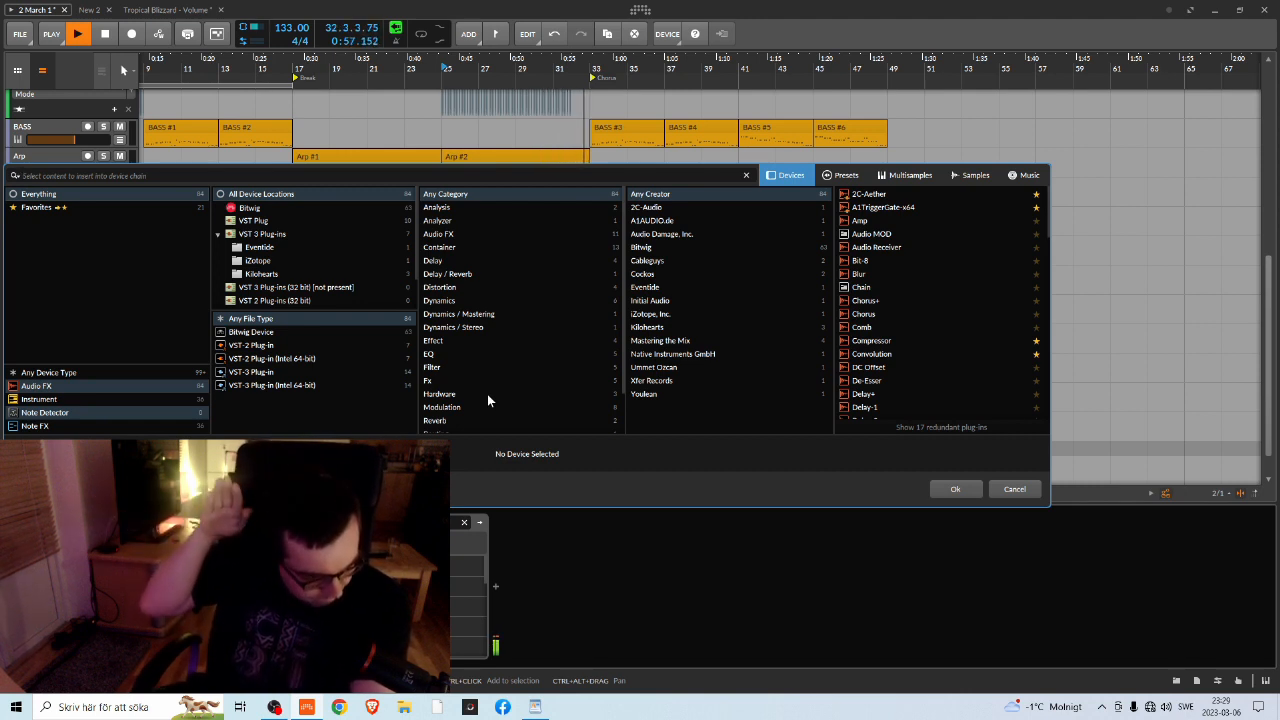
left_click(1010, 489)
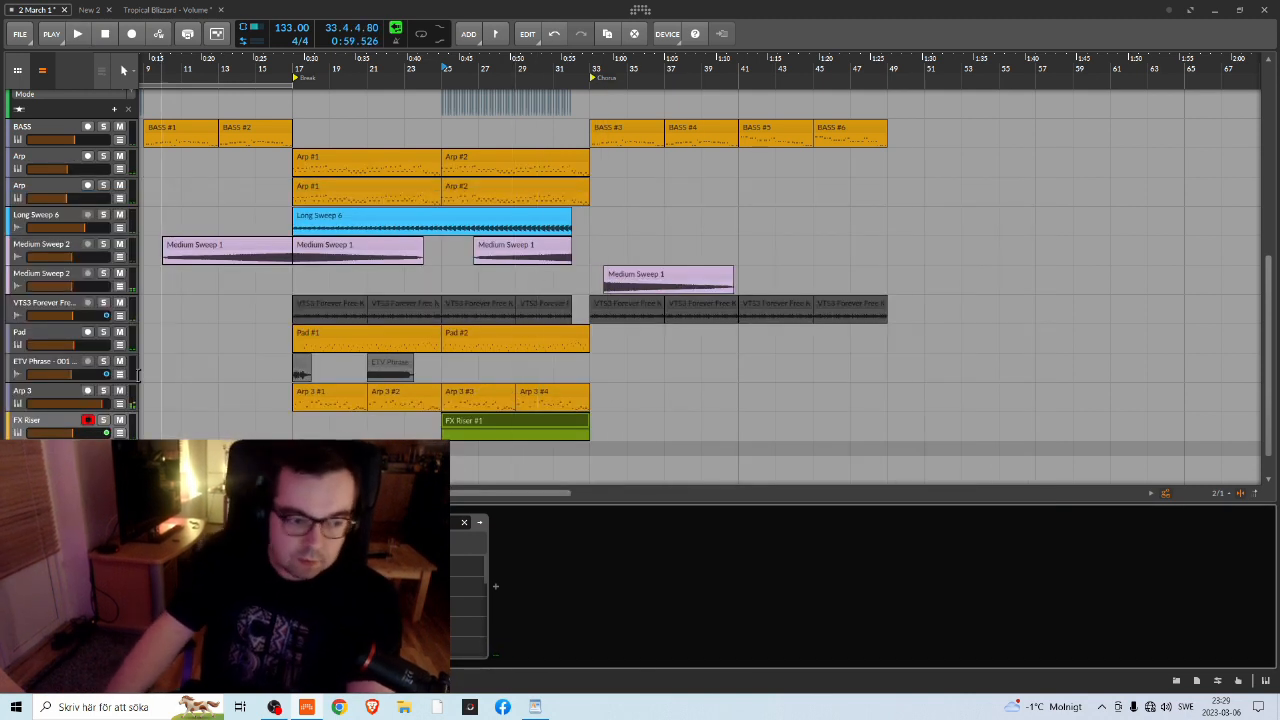
Play the break from bar 25 and compare the FX Riser track soloed and in the mix
left_click(222, 433)
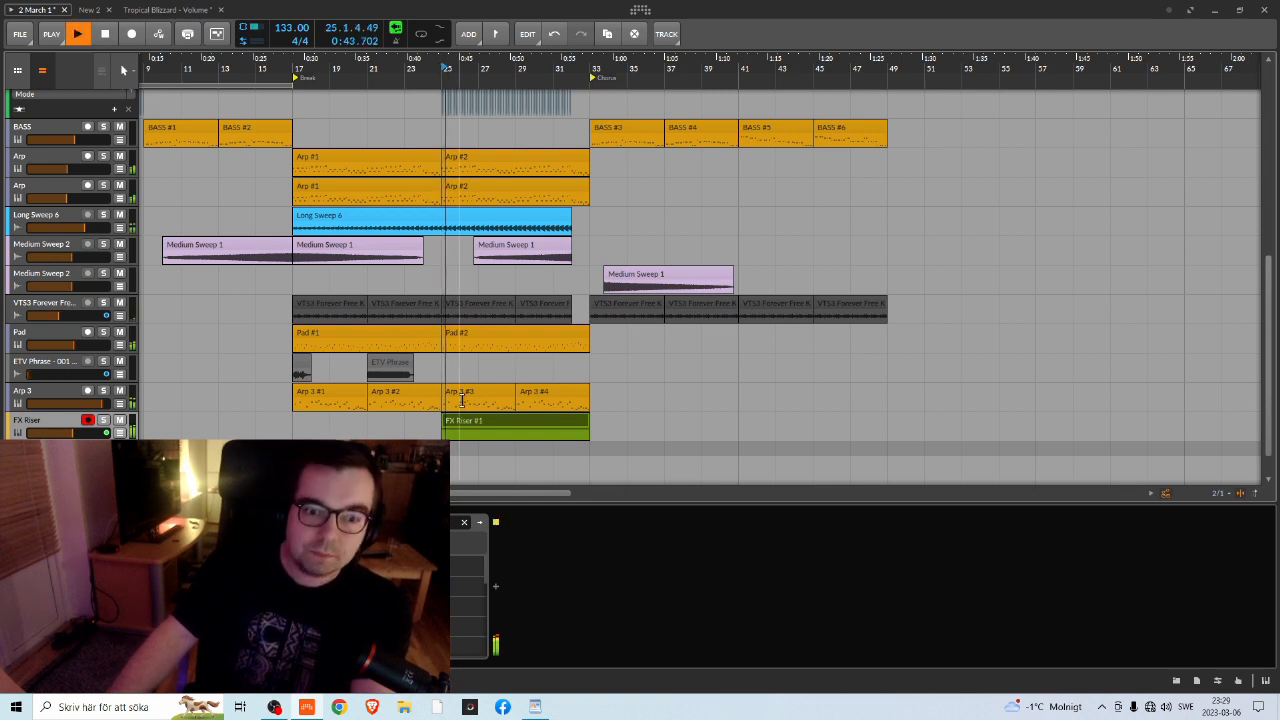
left_click(104, 420)
left_click(105, 420)
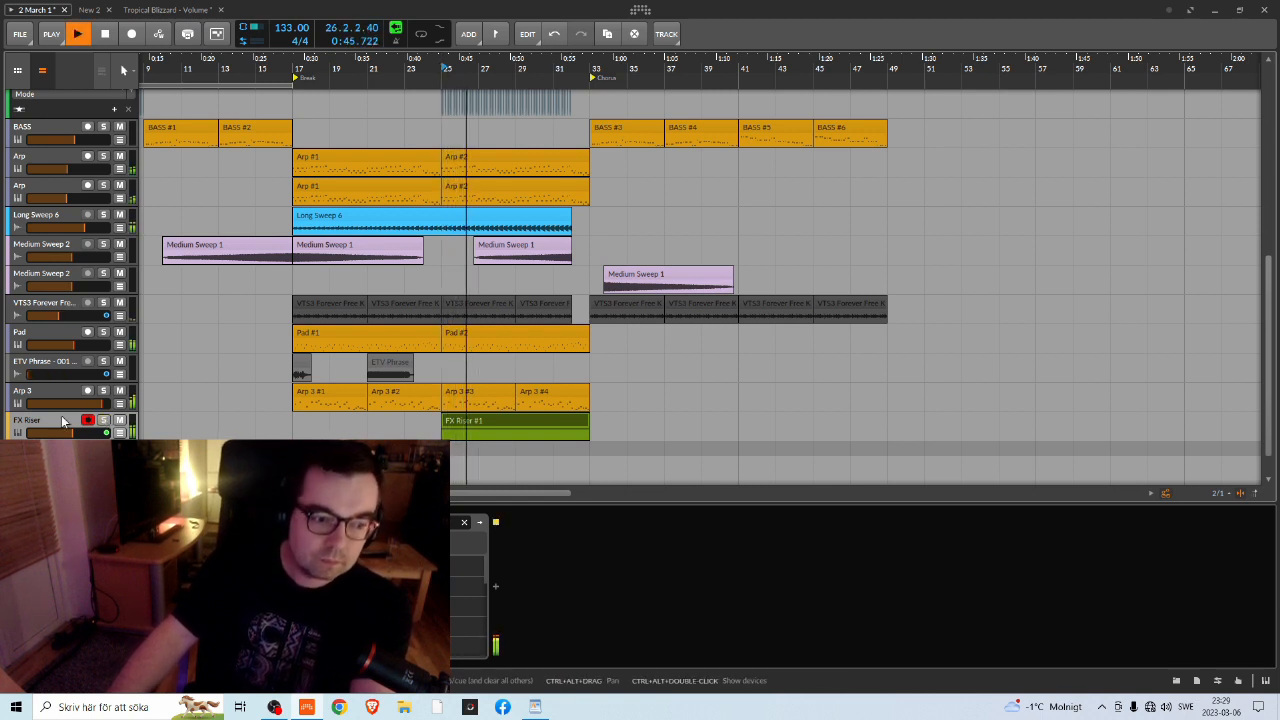
Insert a Compressor before Replika on the FX Riser track and play the break into the chorus to hear it
double_click(63, 421)
key("space")
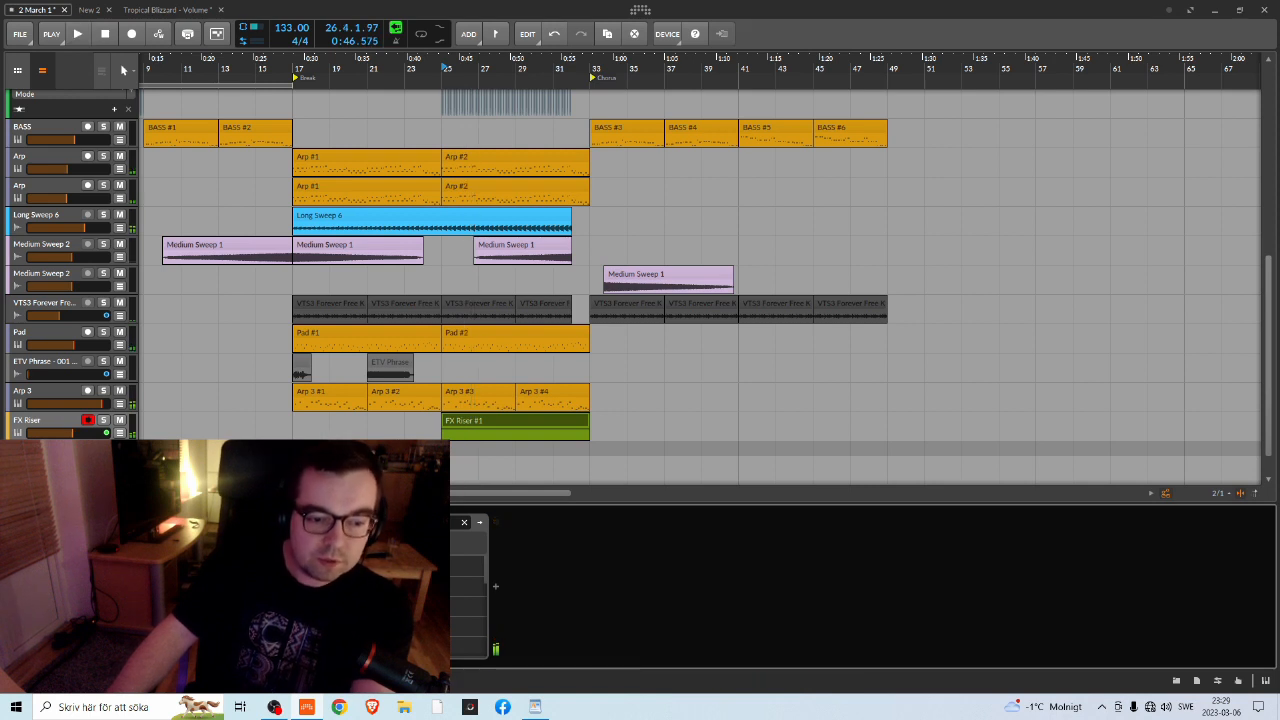
double_click(533, 531)
type("c")
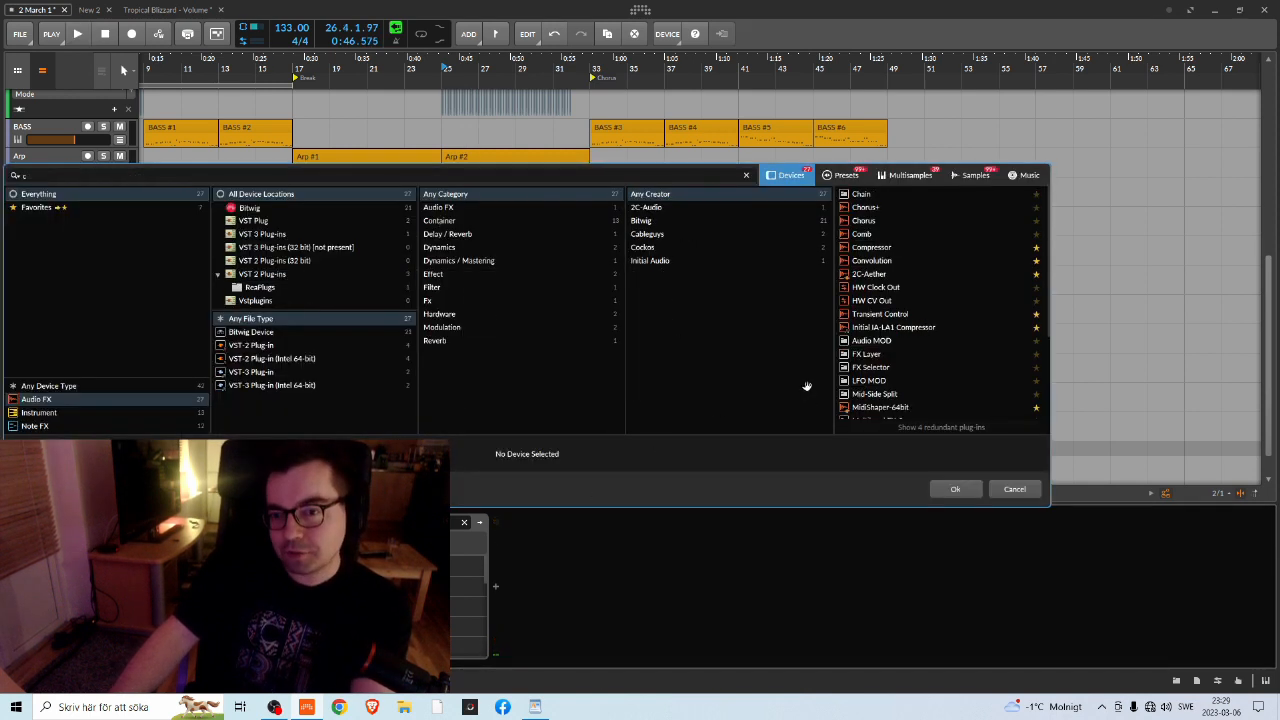
left_click(859, 248)
left_click(960, 491)
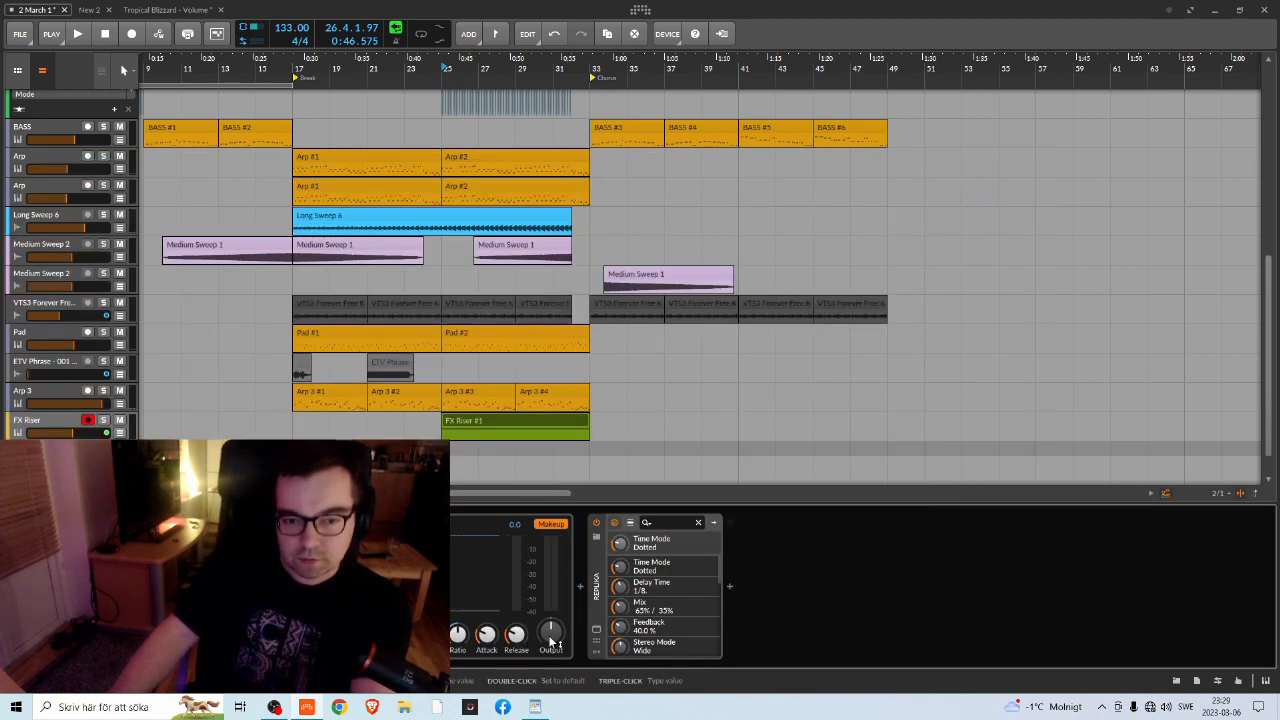
key("space")
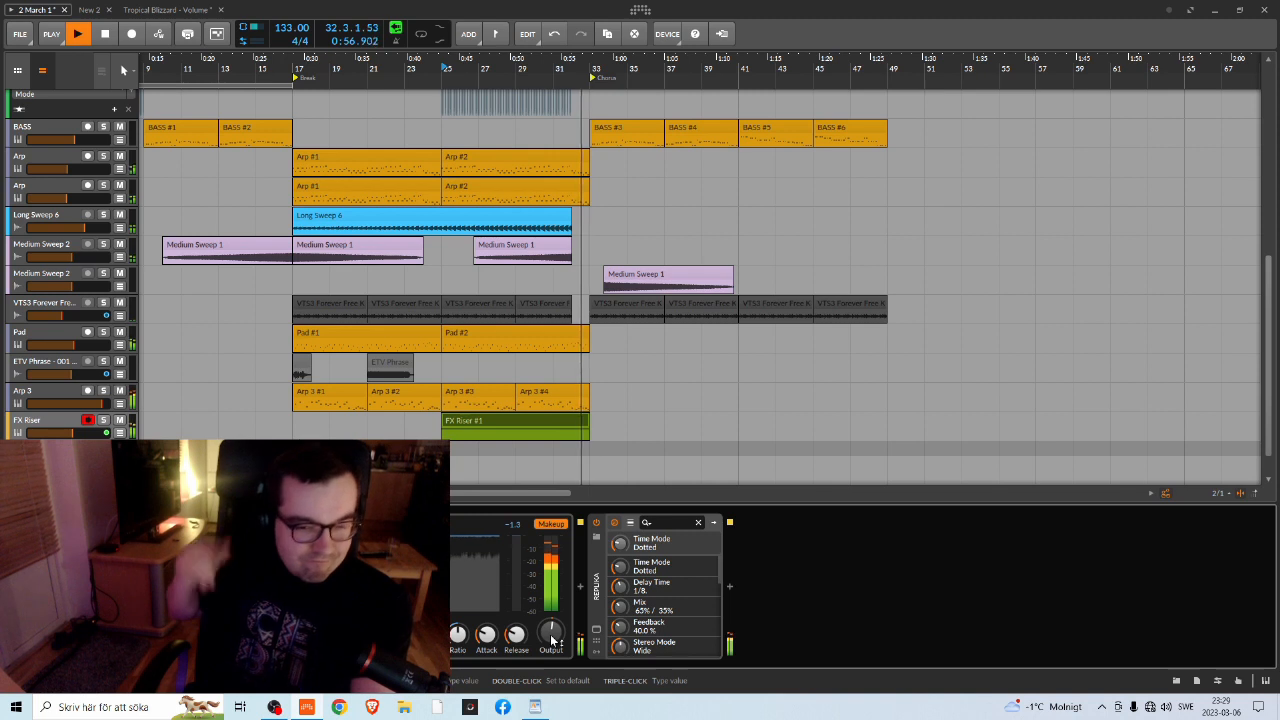
key("space")
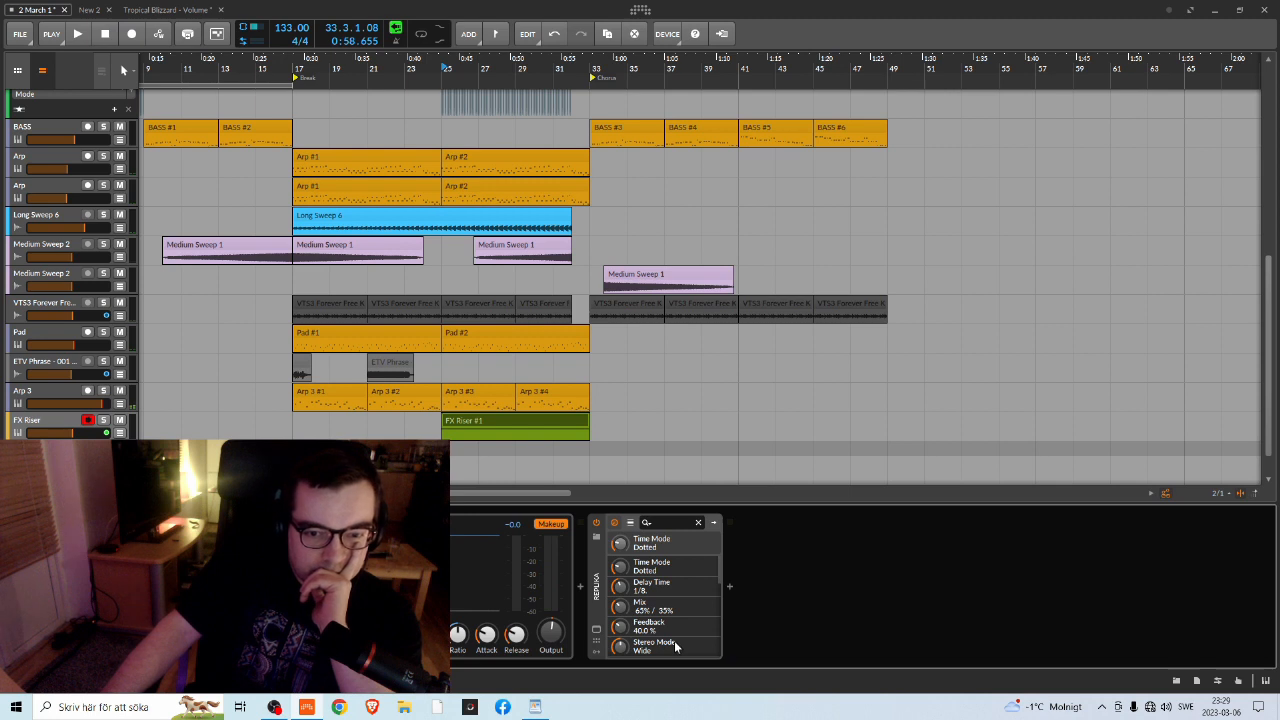
Shorten the FX Riser clip to end at bar 32, play it back from bar 25, and save the project
scroll(500, 335, "up", 3)
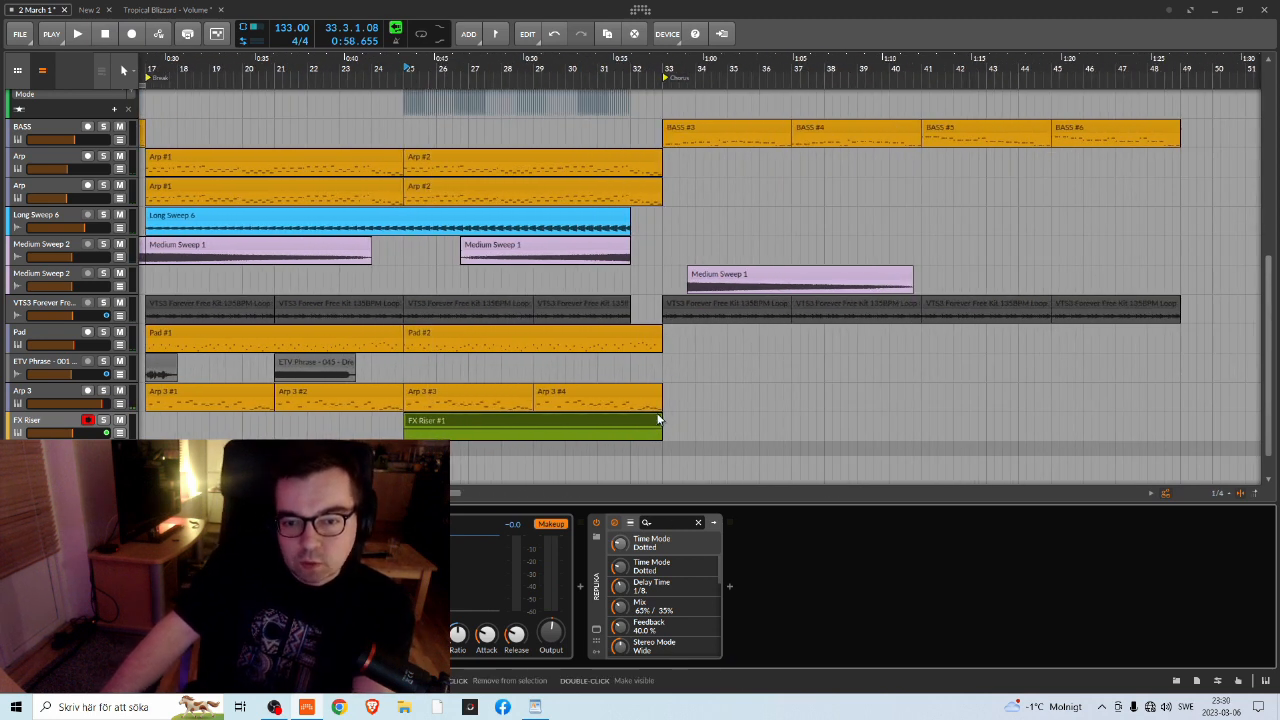
key("space")
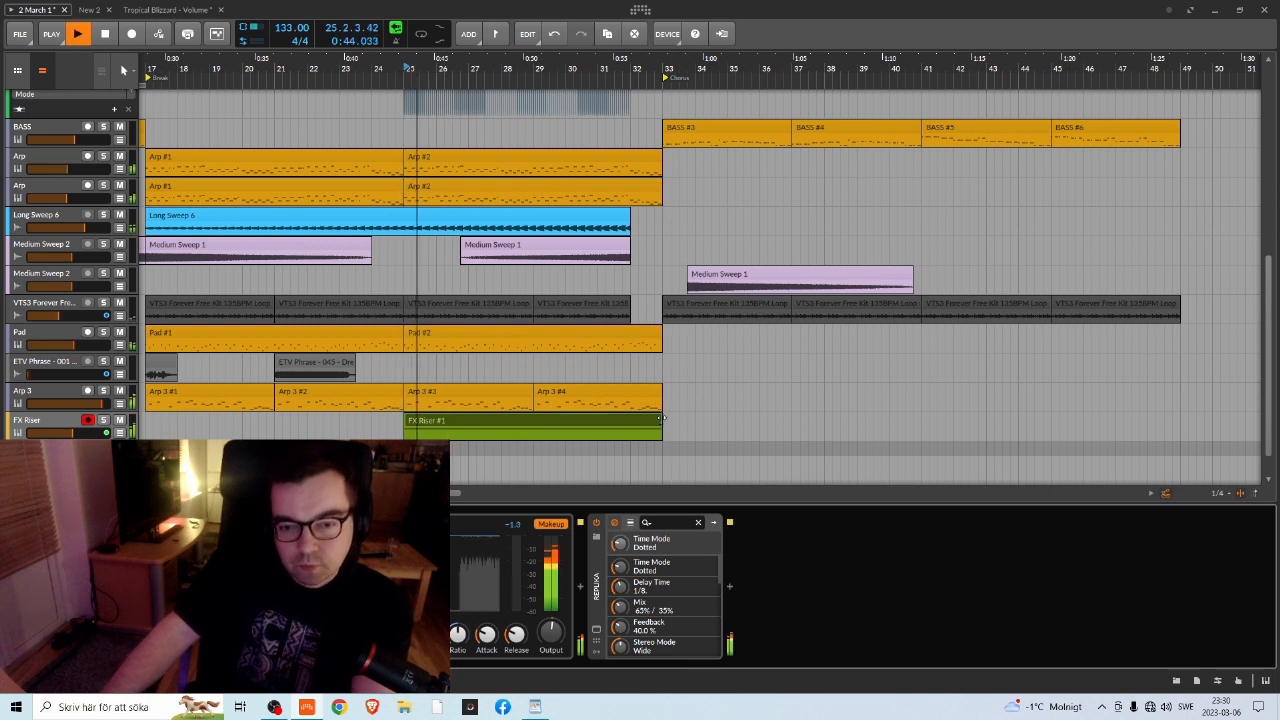
left_click_drag(659, 419, 630, 420)
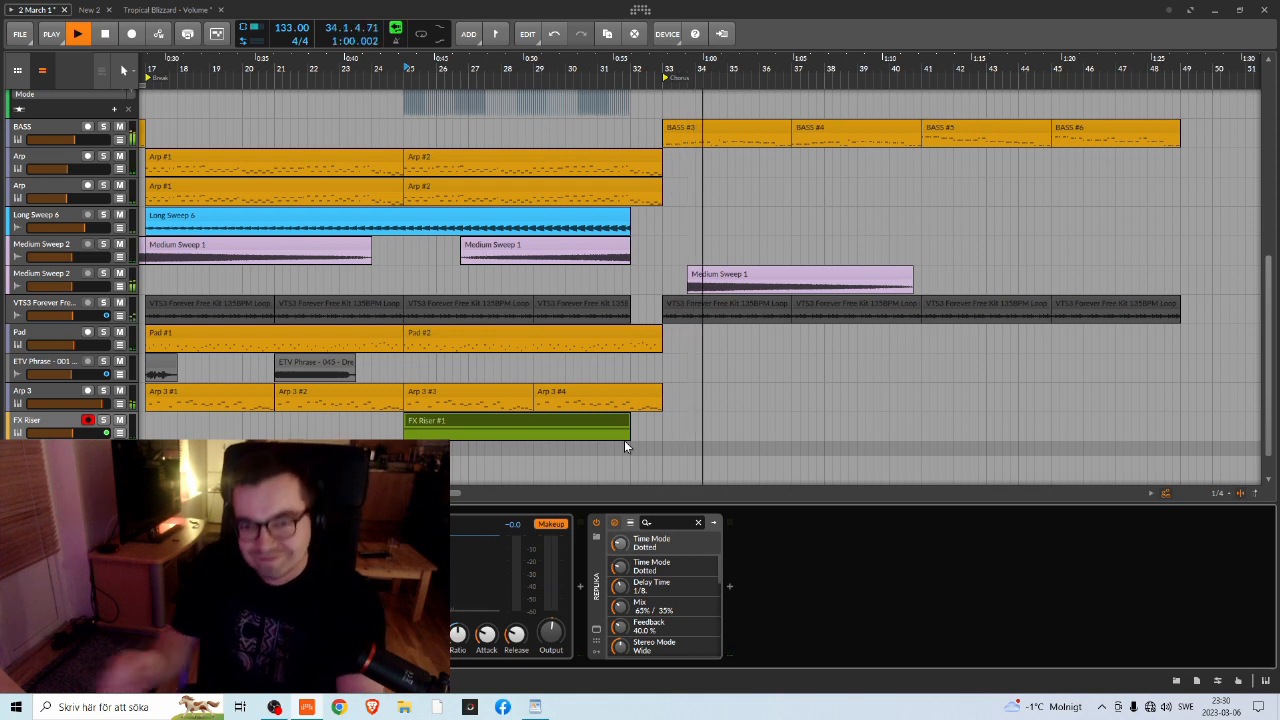
key("space")
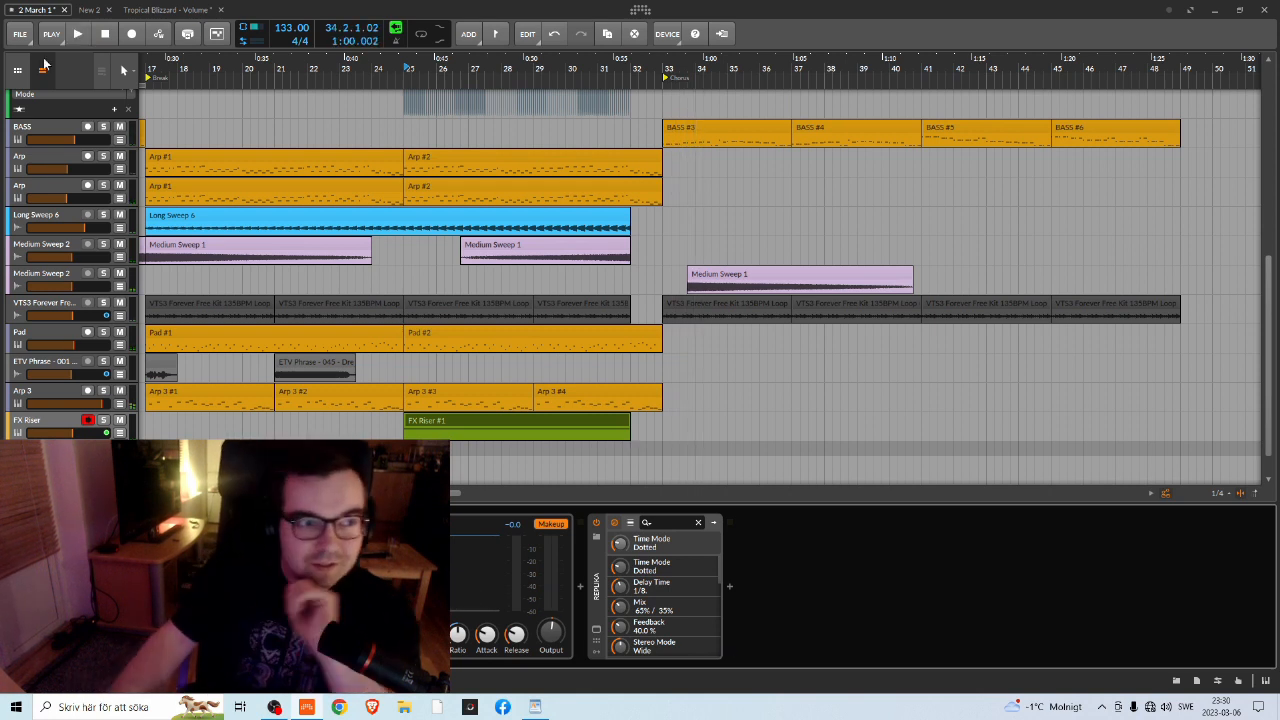
left_click(18, 34)
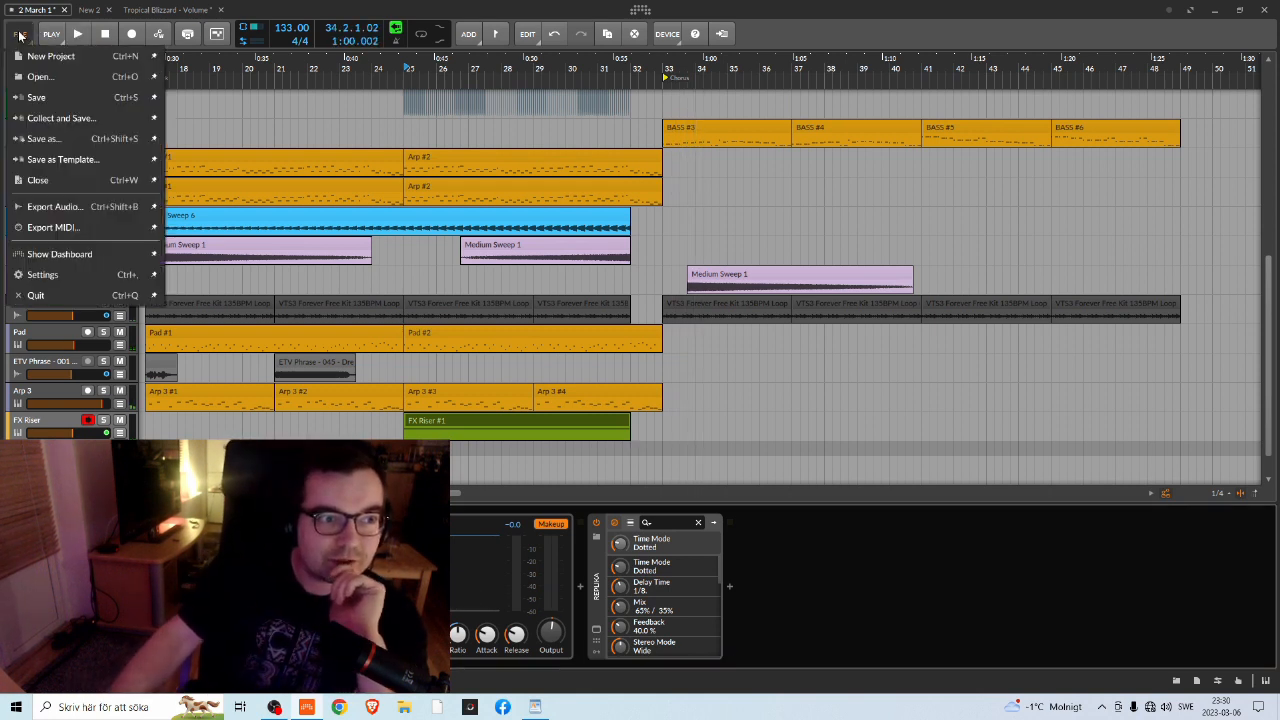
left_click(55, 104)
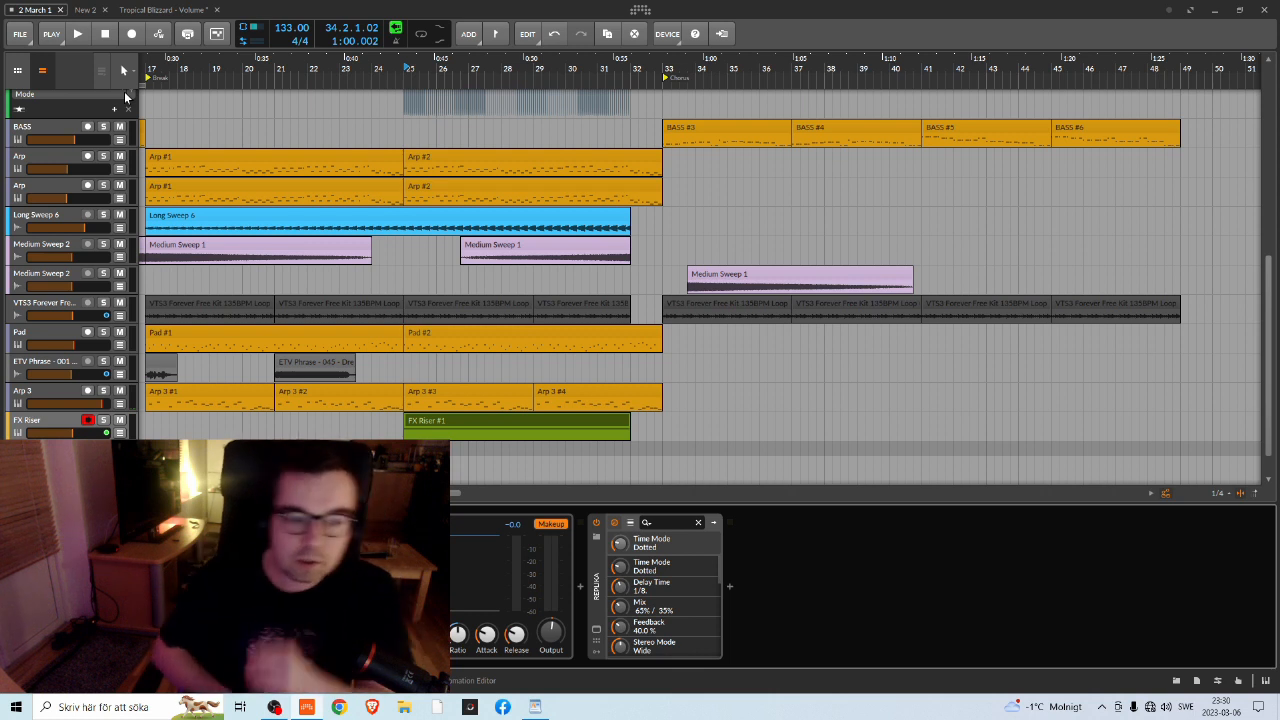
Look over all tracks of the arrangement, checking how the clips line up across the break and the chorus
scroll(727, 162, "up", 10)
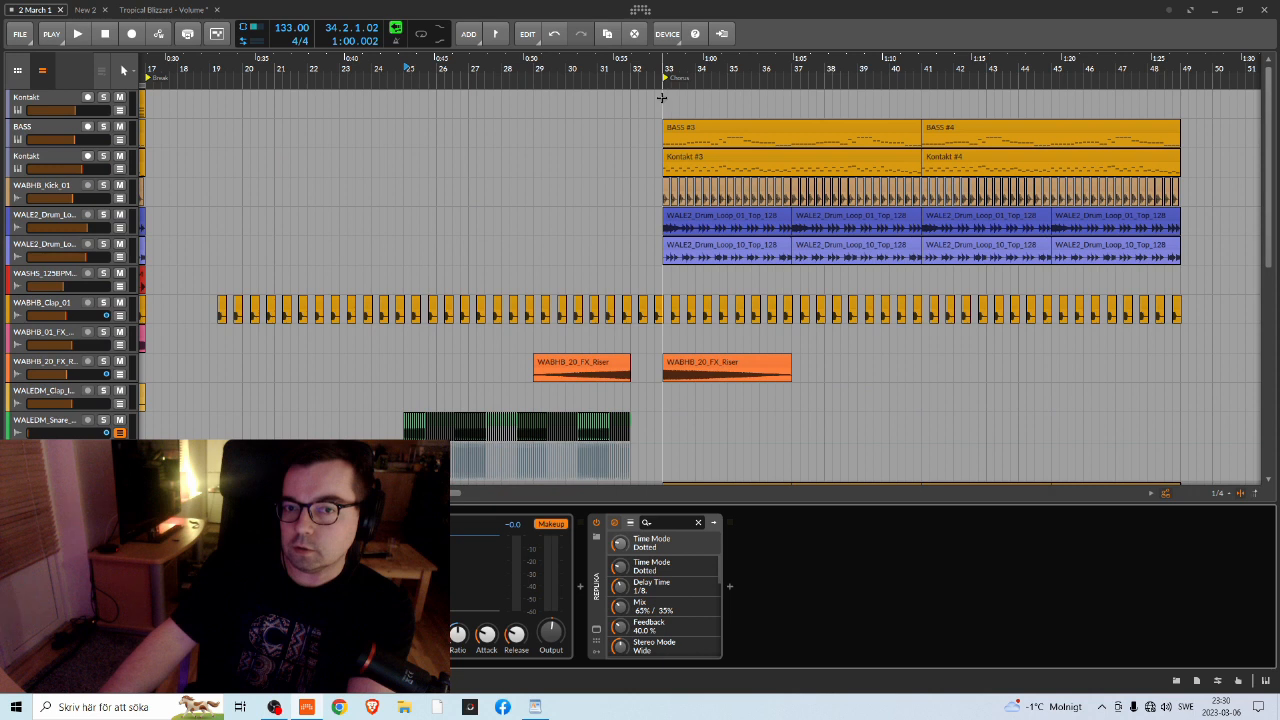
scroll(680, 294, "down", 10)
scroll(685, 303, "down", 2)
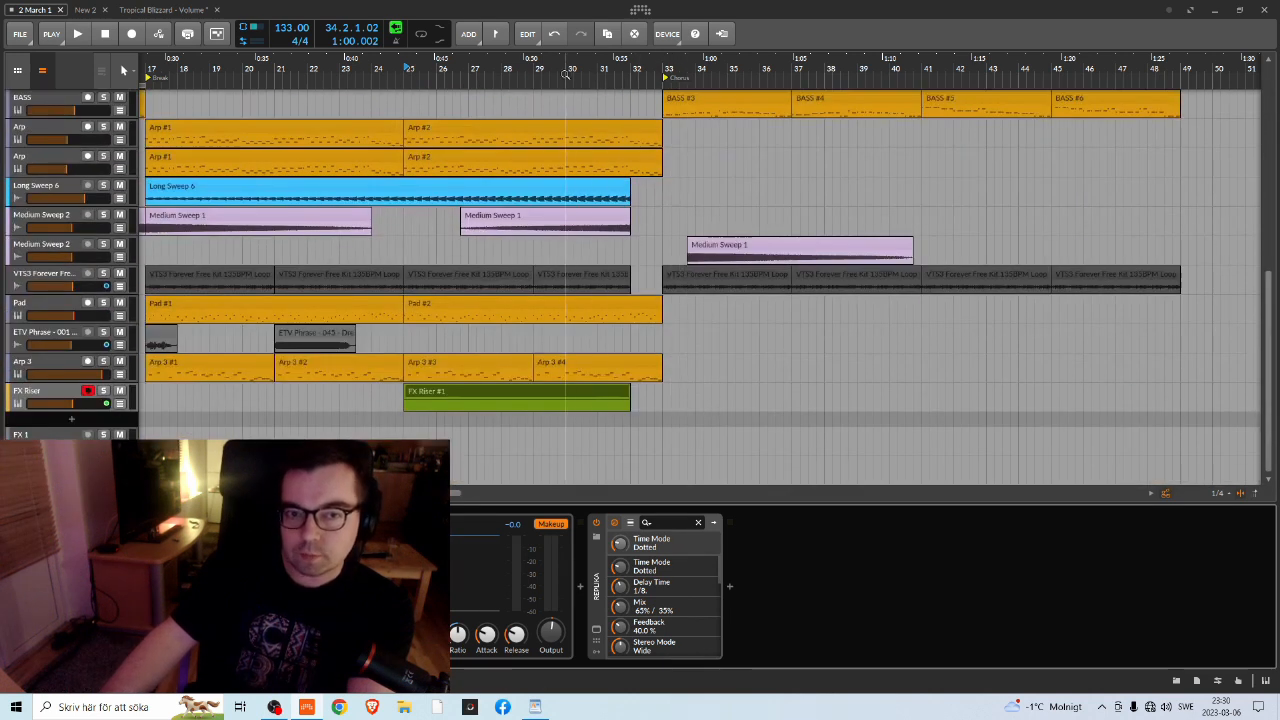
left_click_drag(543, 79, 594, 173)
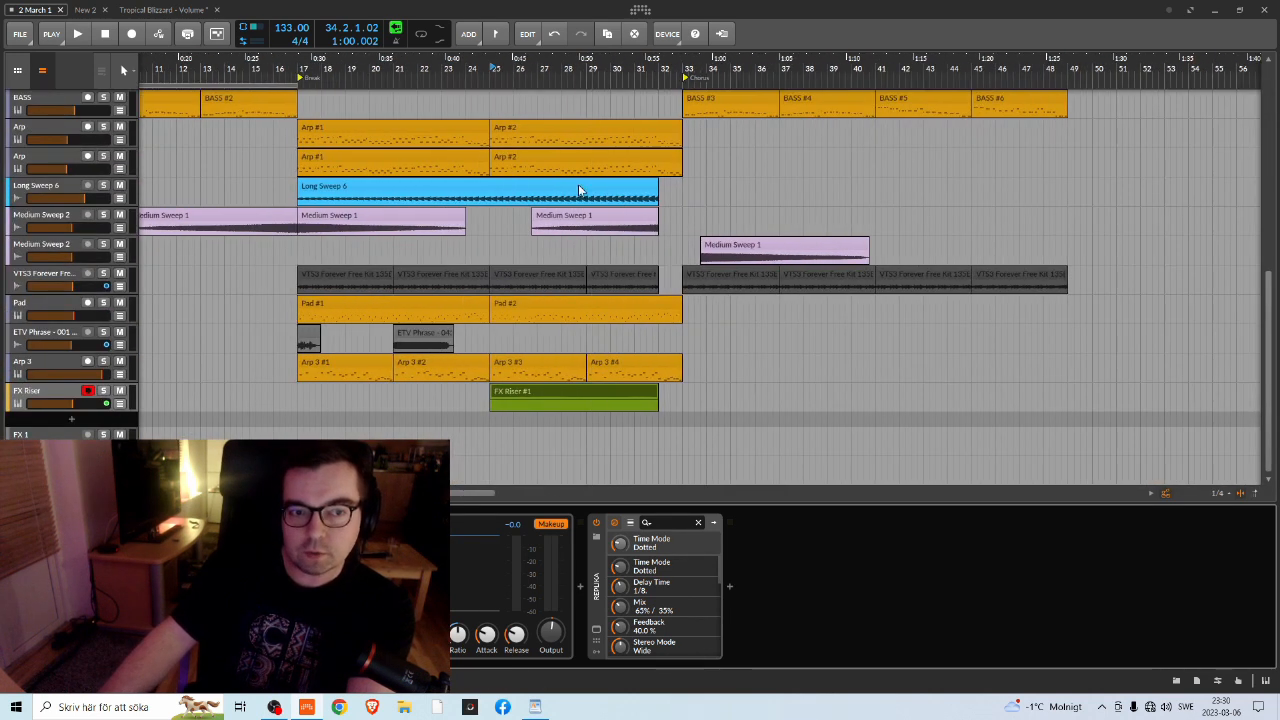
scroll(688, 199, "up", 3)
scroll(686, 201, "up", 5)
scroll(749, 274, "down", 8)
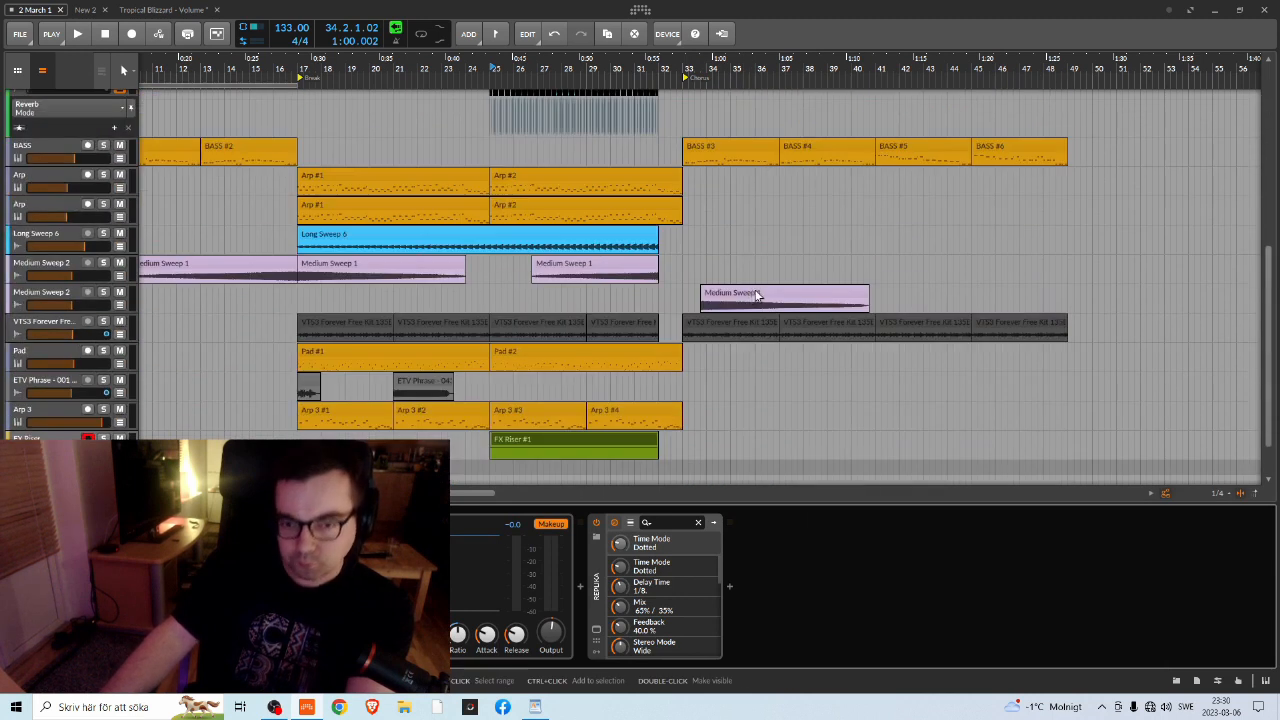
scroll(766, 280, "up", 8)
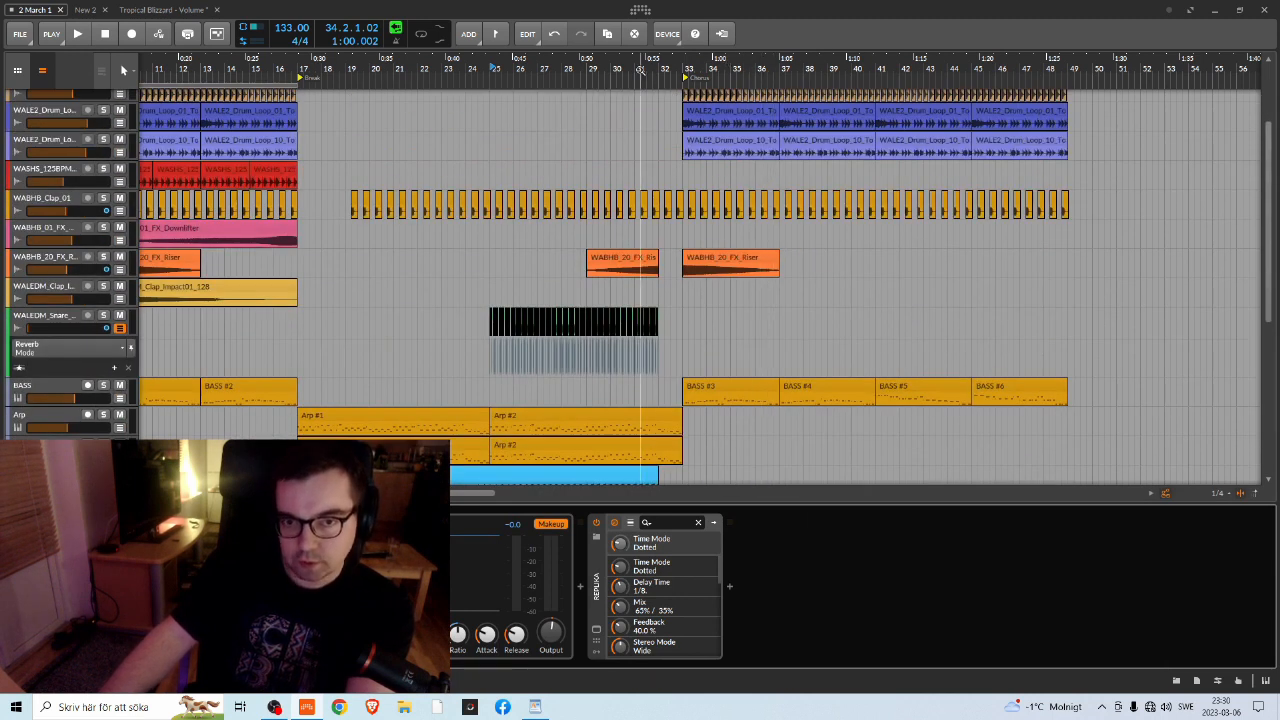
scroll(647, 300, "right", 1)
scroll(614, 79, "right", 1)
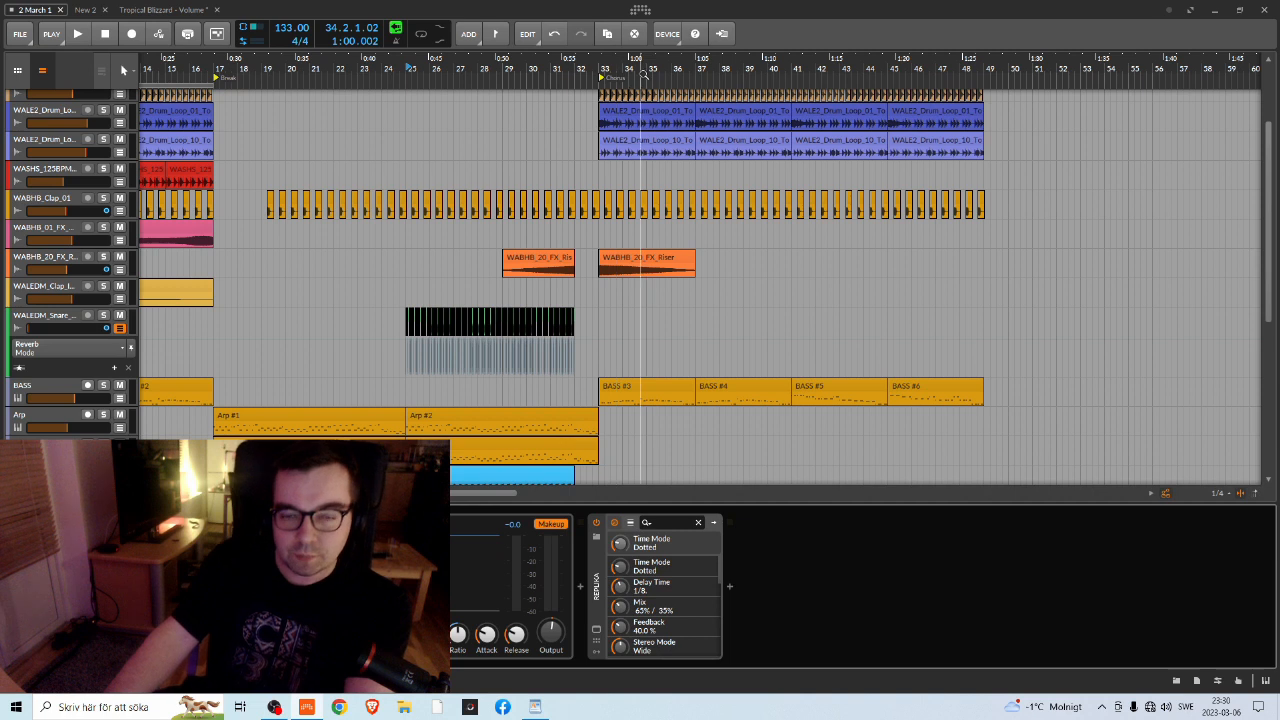
scroll(674, 175, "up", 4)
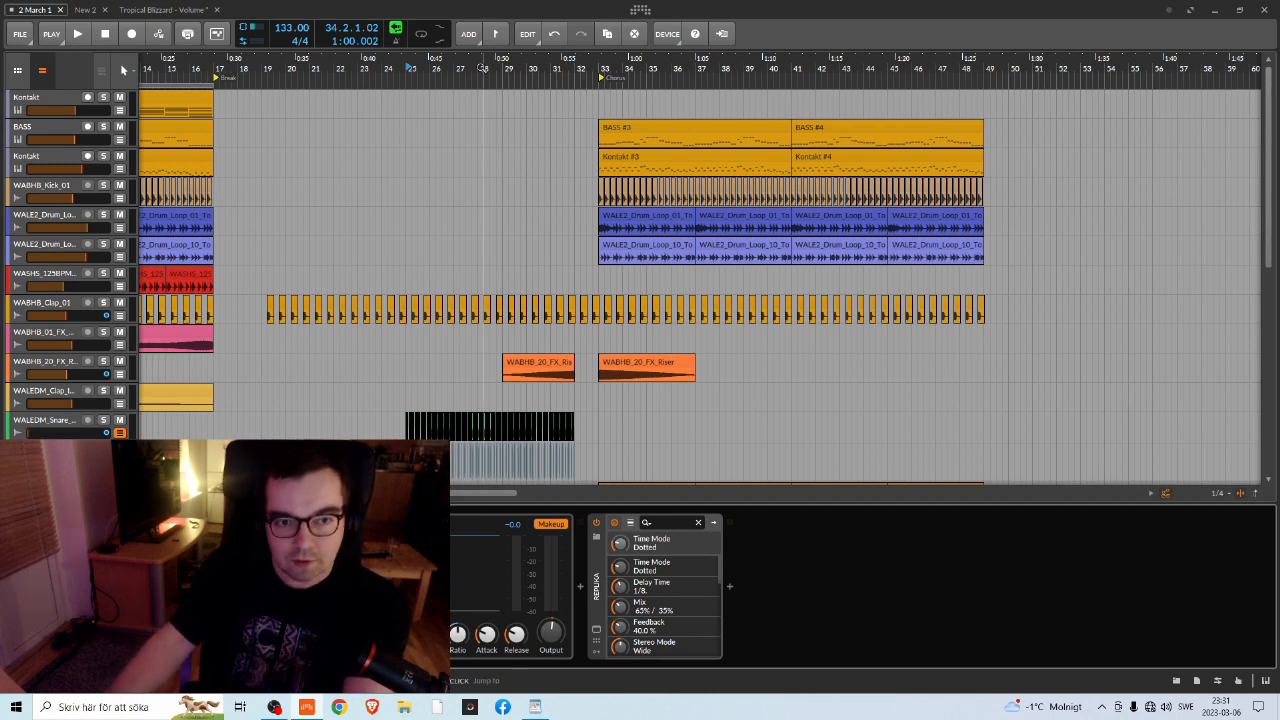
left_click_drag(463, 67, 562, 52)
scroll(622, 174, "down", 5)
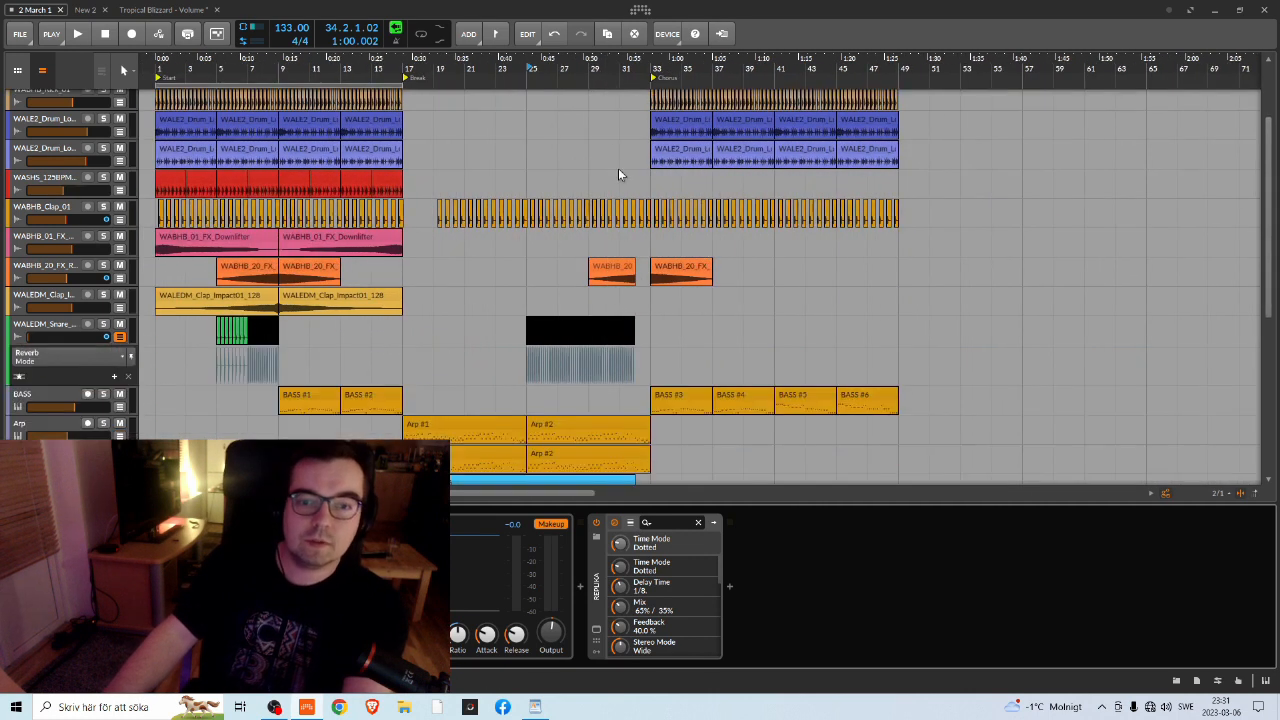
scroll(630, 250, "down", 5)
scroll(655, 283, "up", 4)
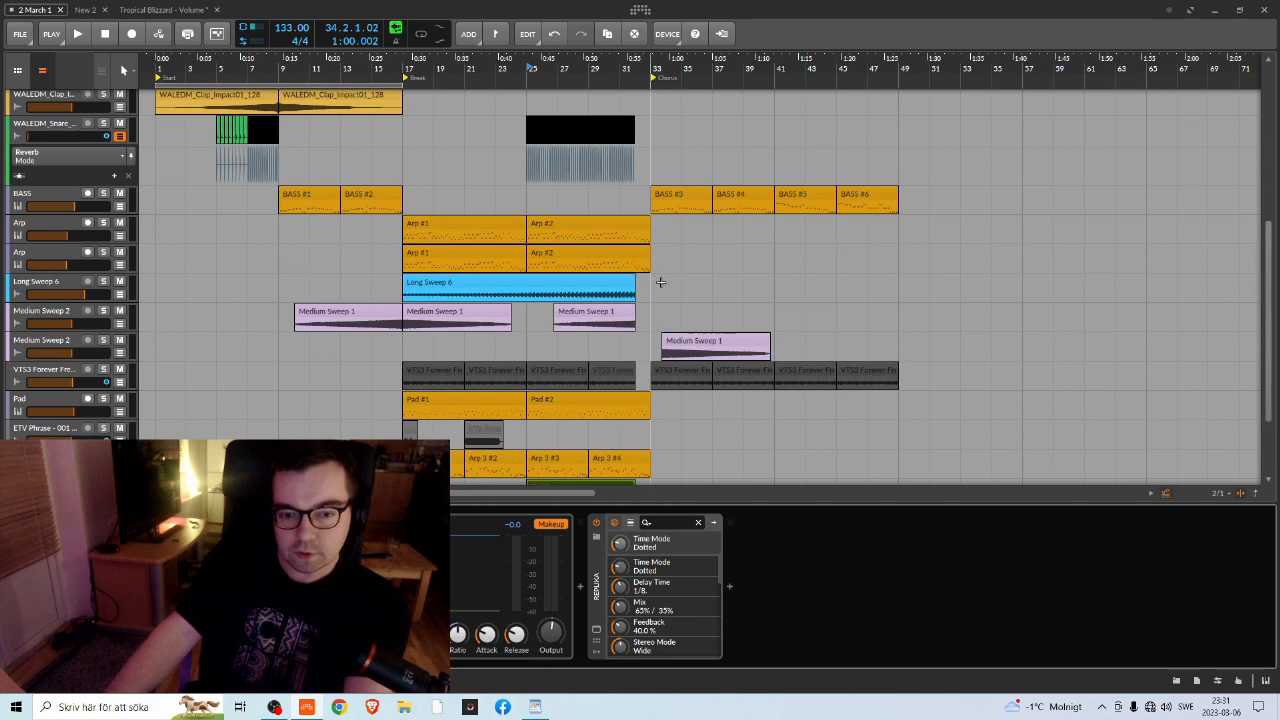
scroll(660, 280, "down", 2)
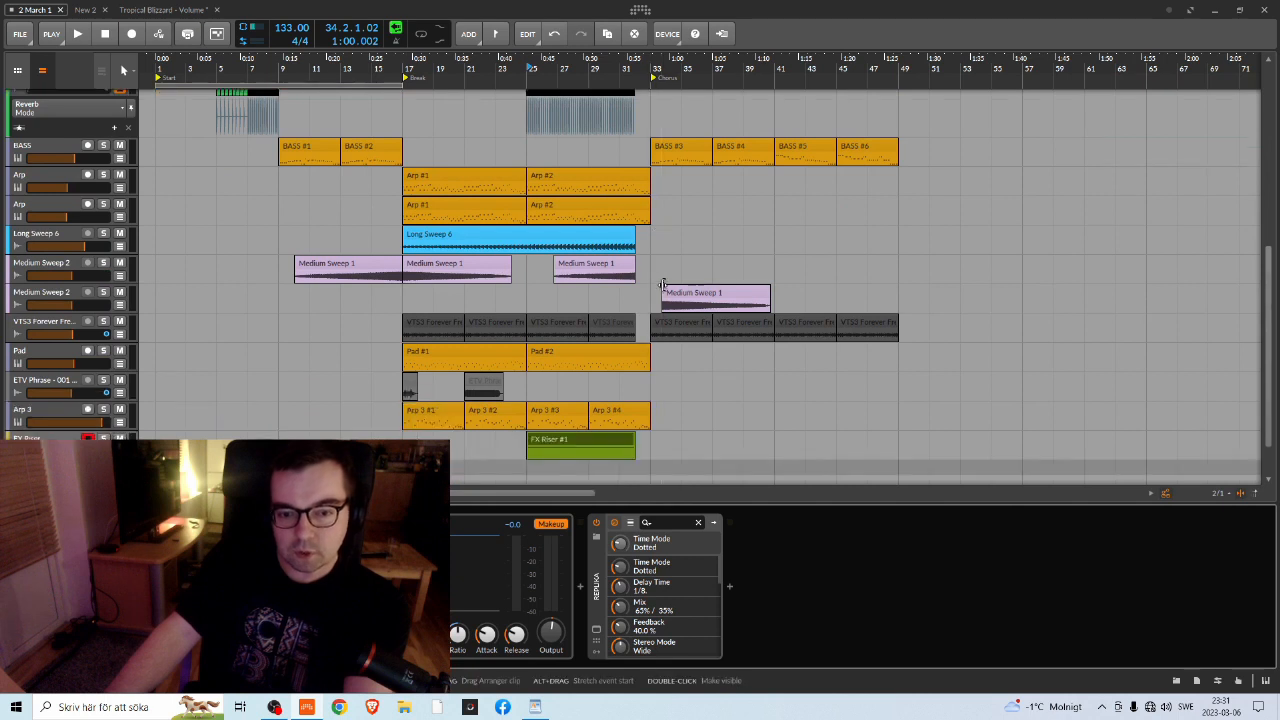
Save the project and play the arrangement from bar 9 through the break into the chorus
left_click(20, 34)
left_click(55, 98)
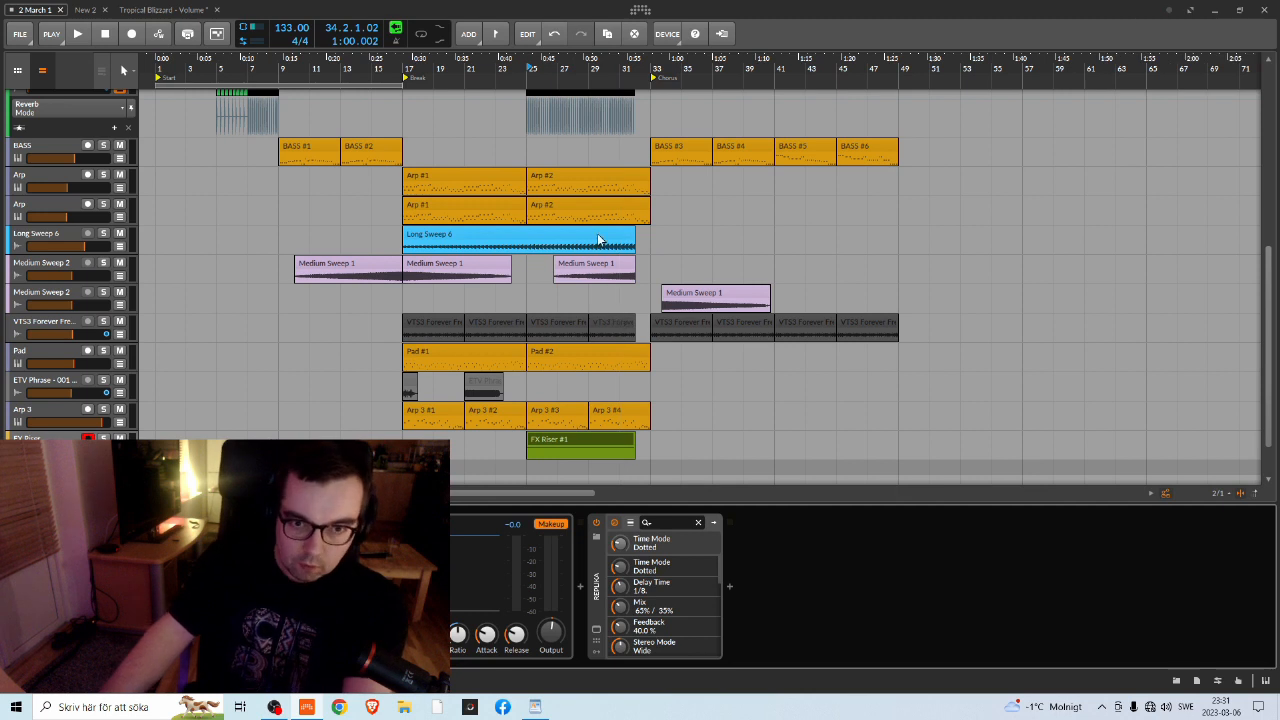
scroll(465, 140, "up", 6)
scroll(463, 112, "down", 4)
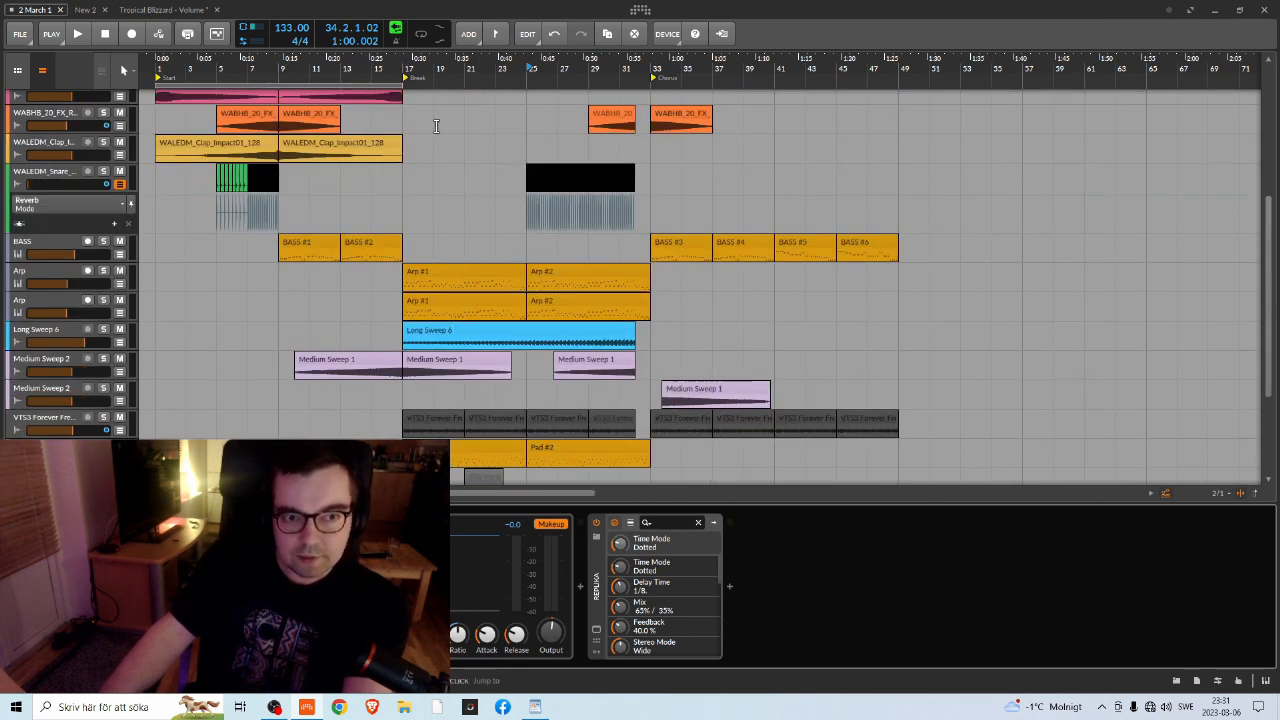
scroll(384, 150, "down", 2)
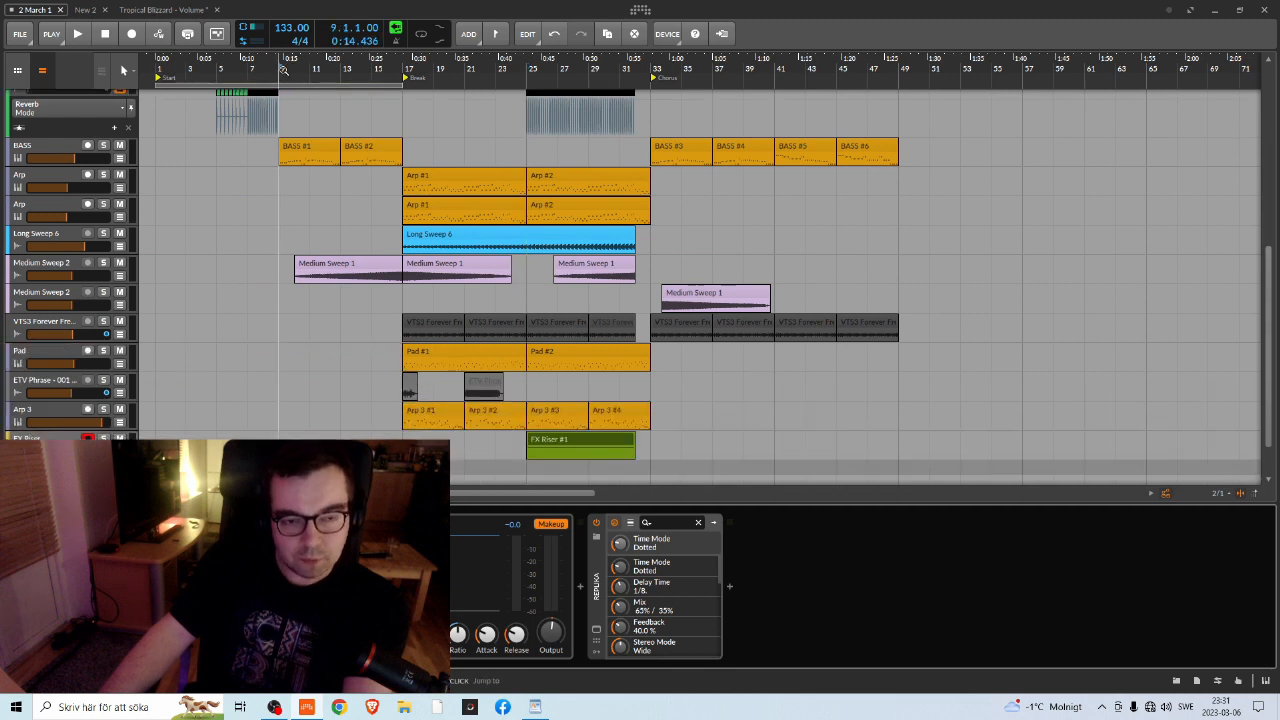
key("space")
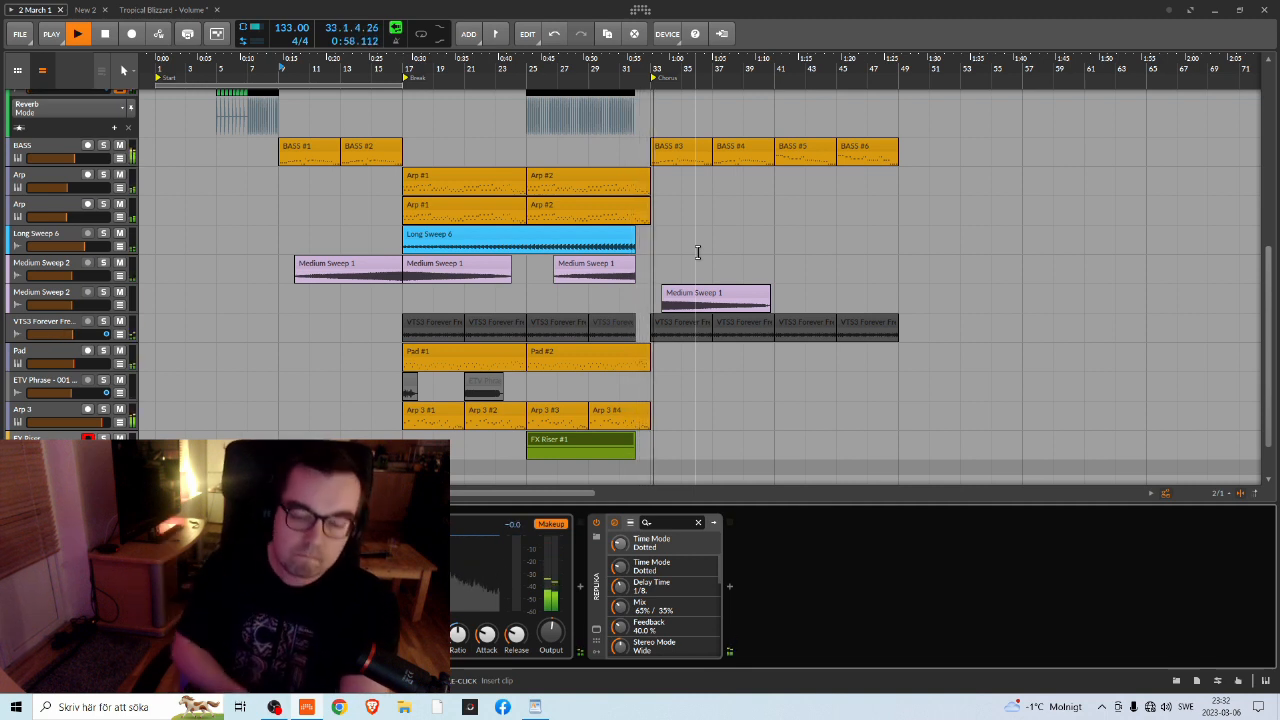
Show the mixer volume automation of the WALEDM snare track instead of its Reverb mode
scroll(634, 155, "up", 3)
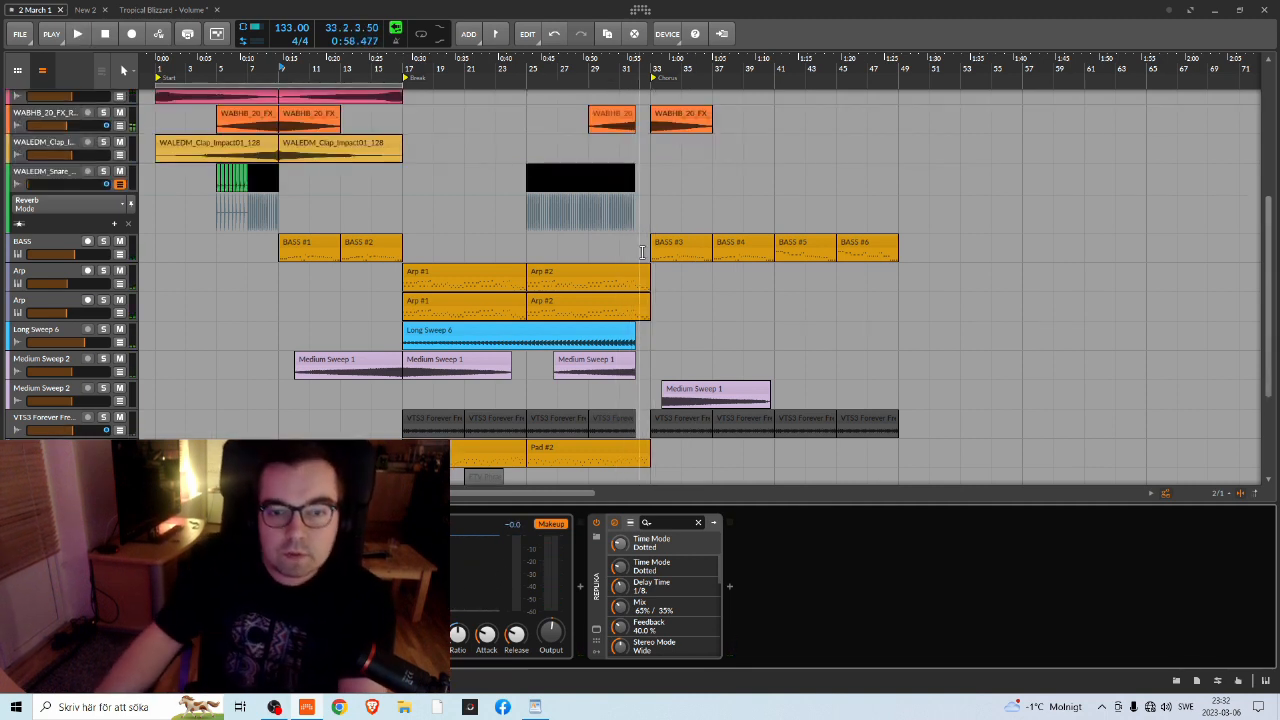
scroll(605, 74, "up", 3)
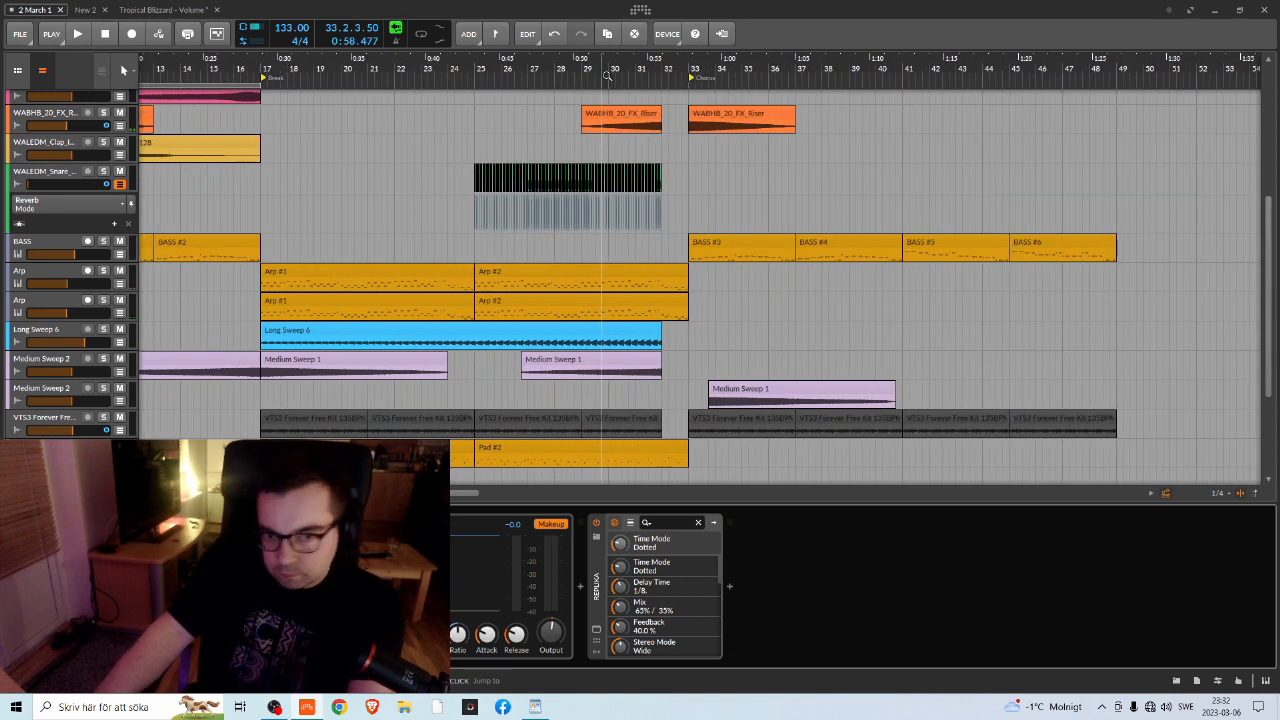
scroll(600, 73, "up", 3)
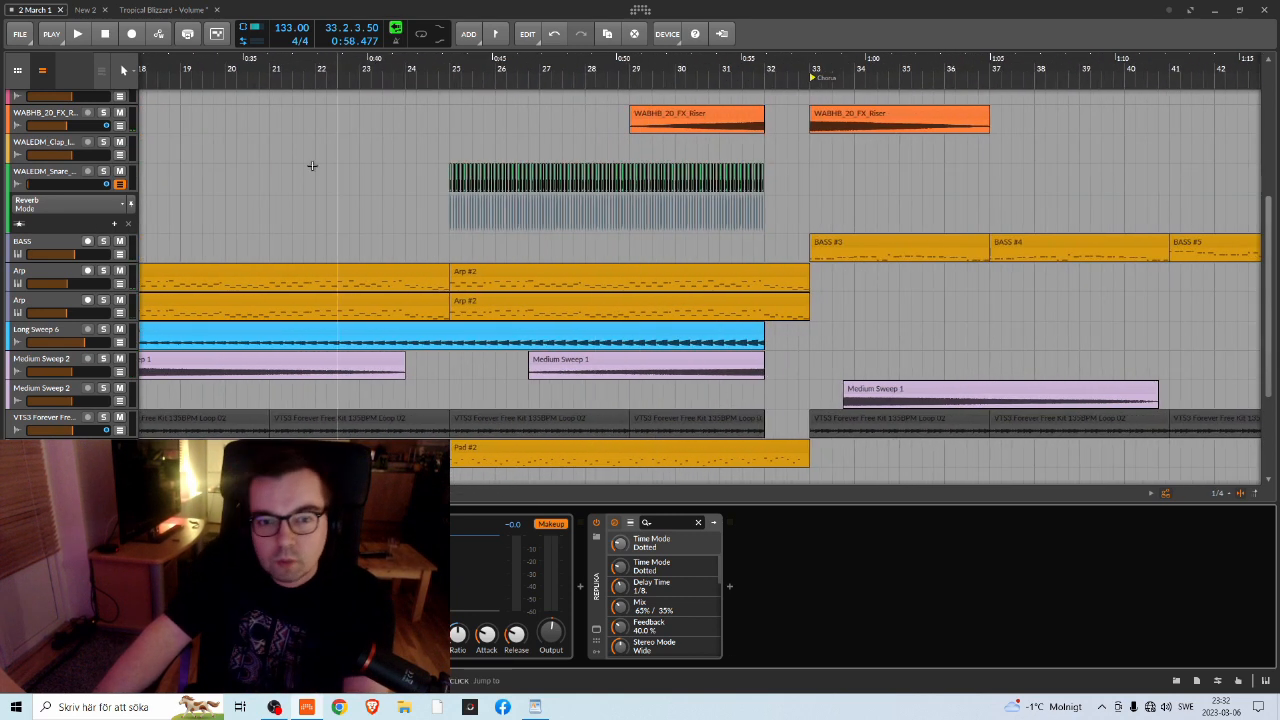
left_click(118, 186)
left_click(118, 184)
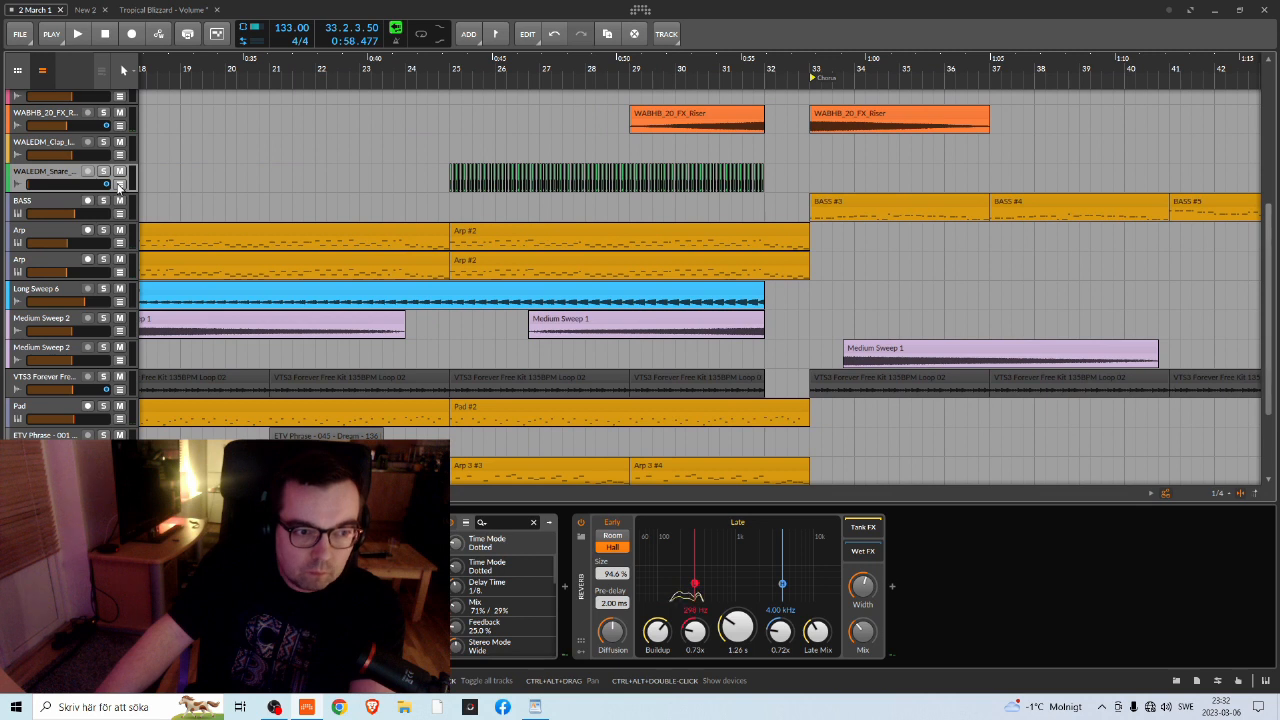
left_click(118, 184)
left_click(80, 216)
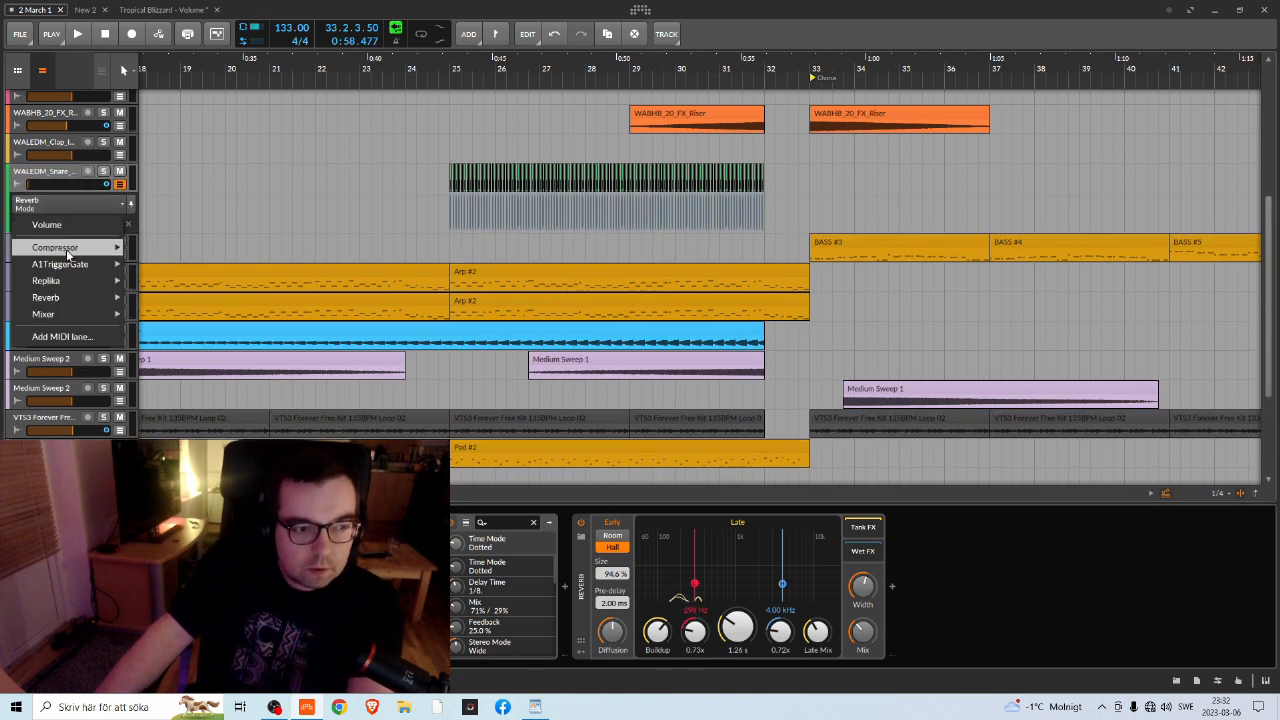
mouse_move(60, 313)
left_click(165, 312)
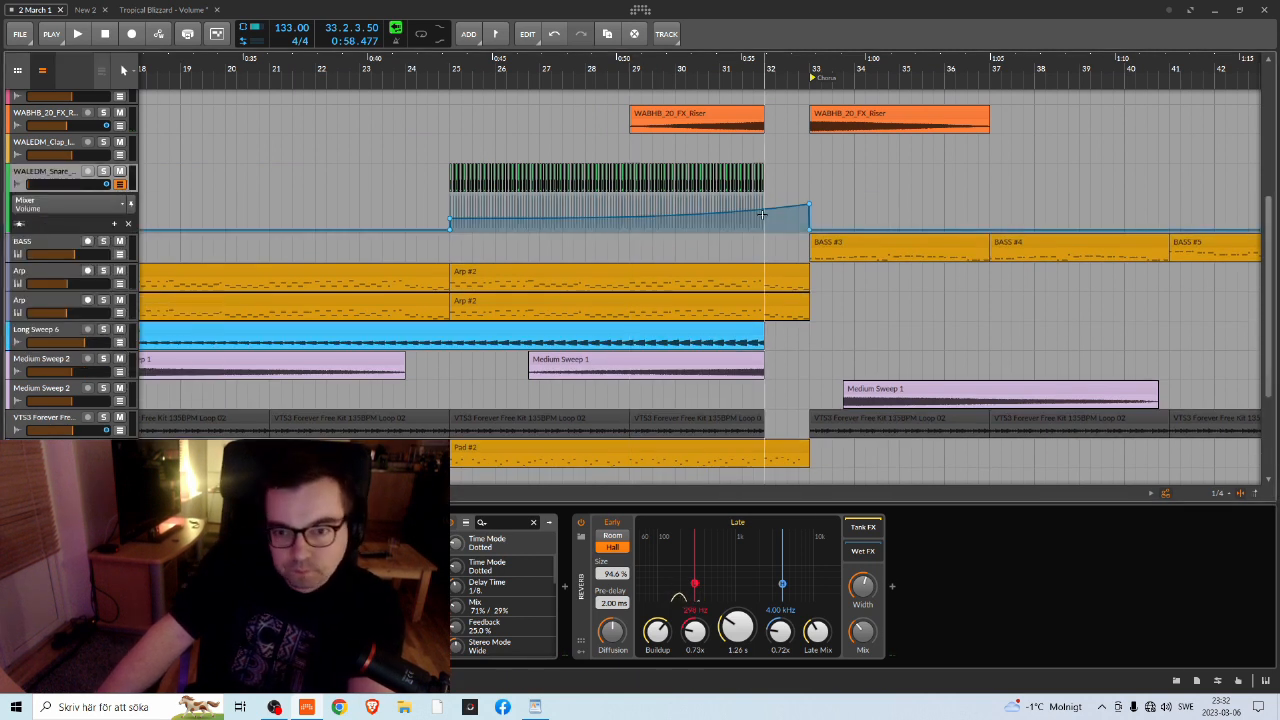
Play from bar 25 into the chorus and slightly raise the snare's volume curve between bars 25 and 33
left_click(440, 70)
key("space")
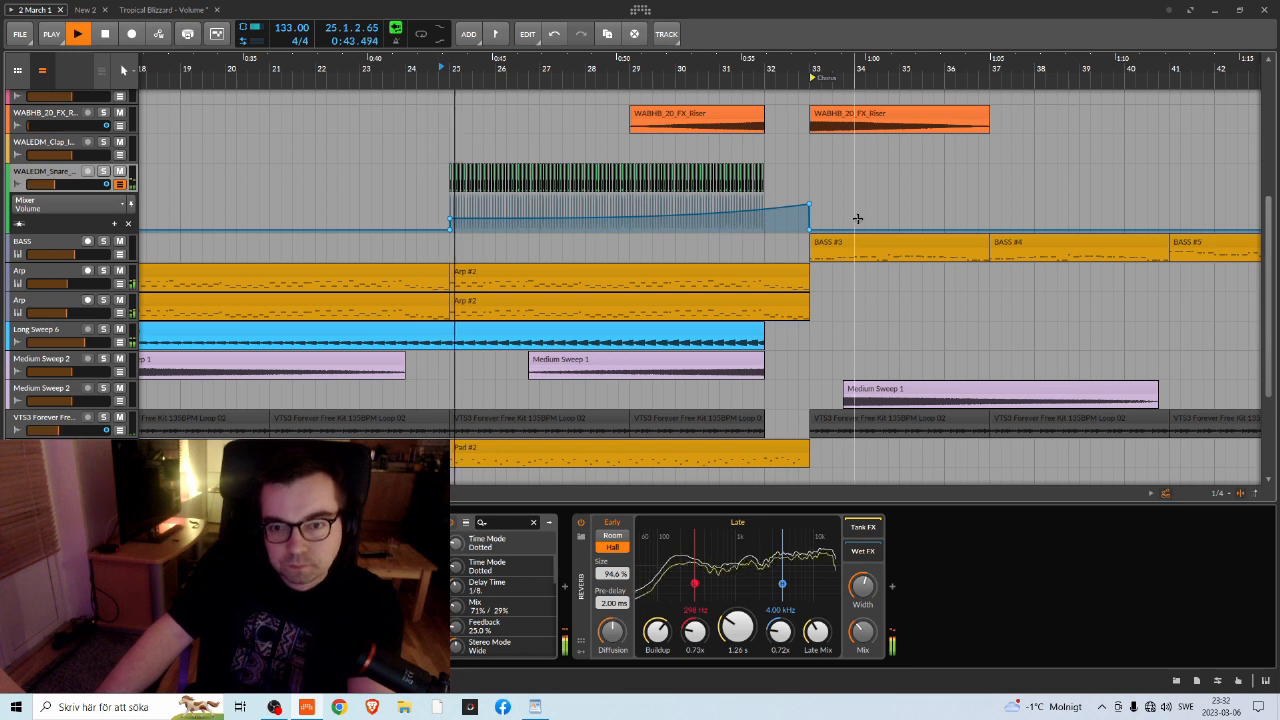
left_click_drag(711, 209, 711, 203)
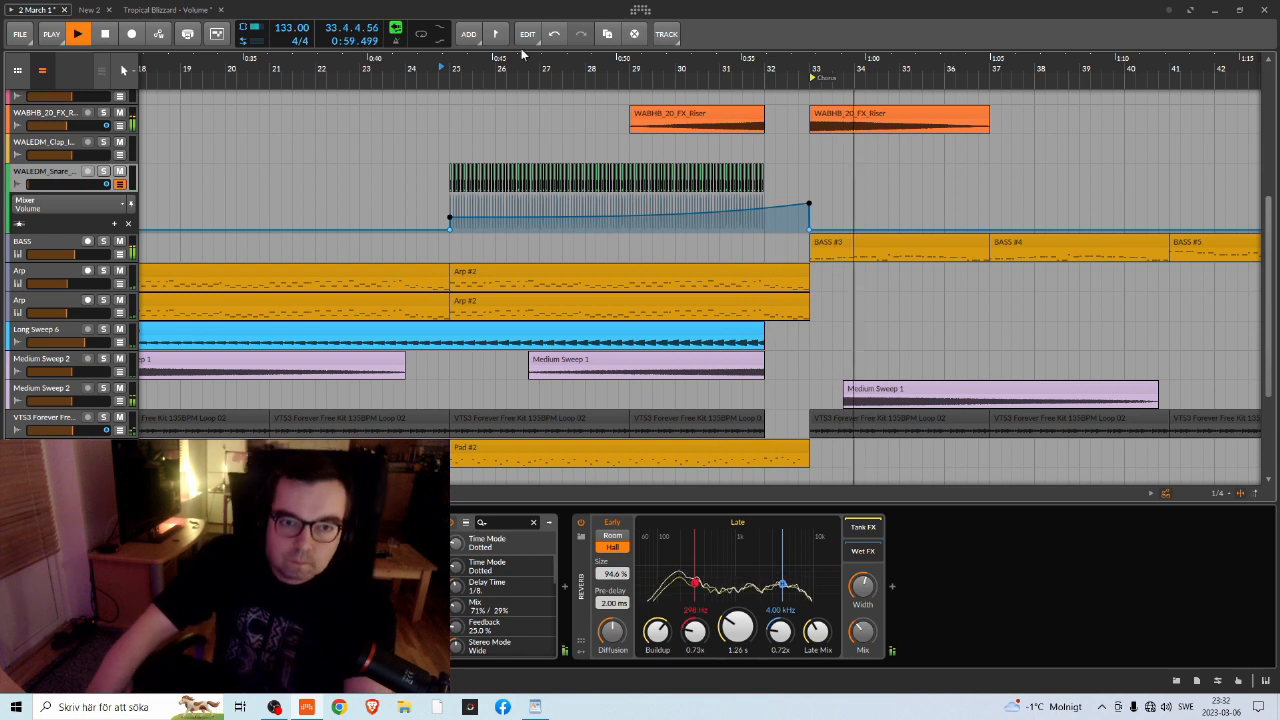
key("space")
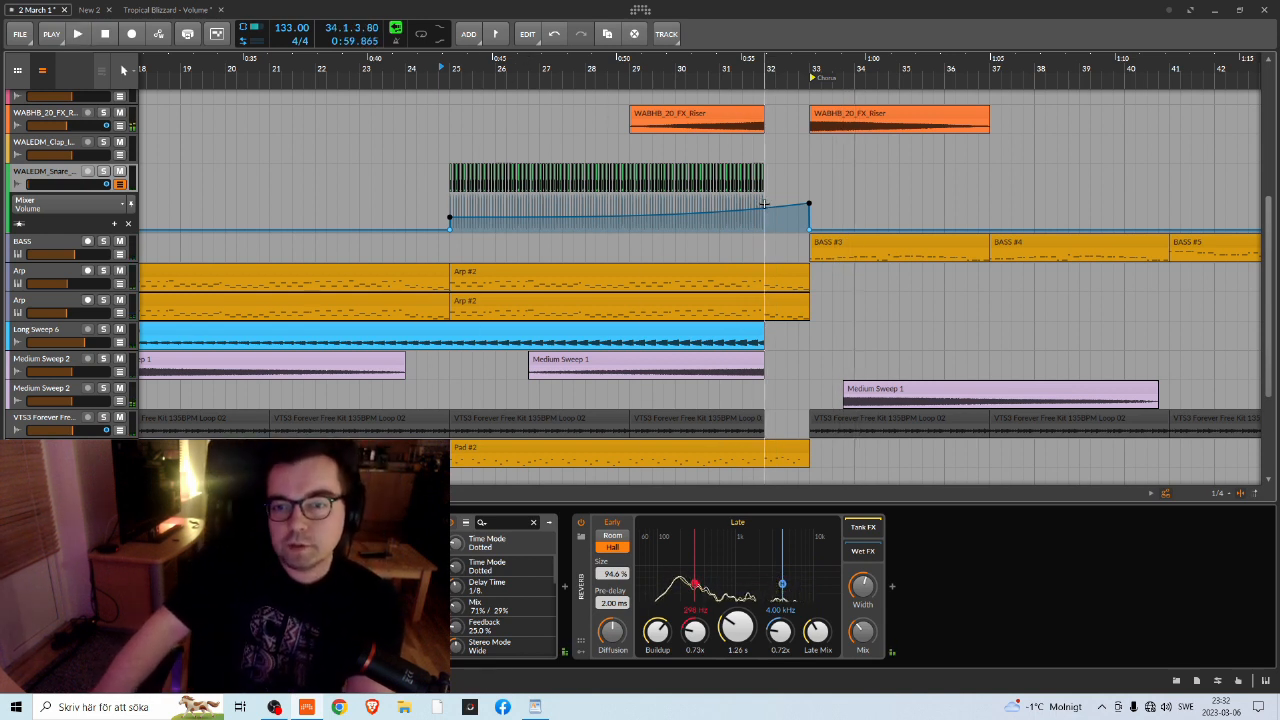
key("space")
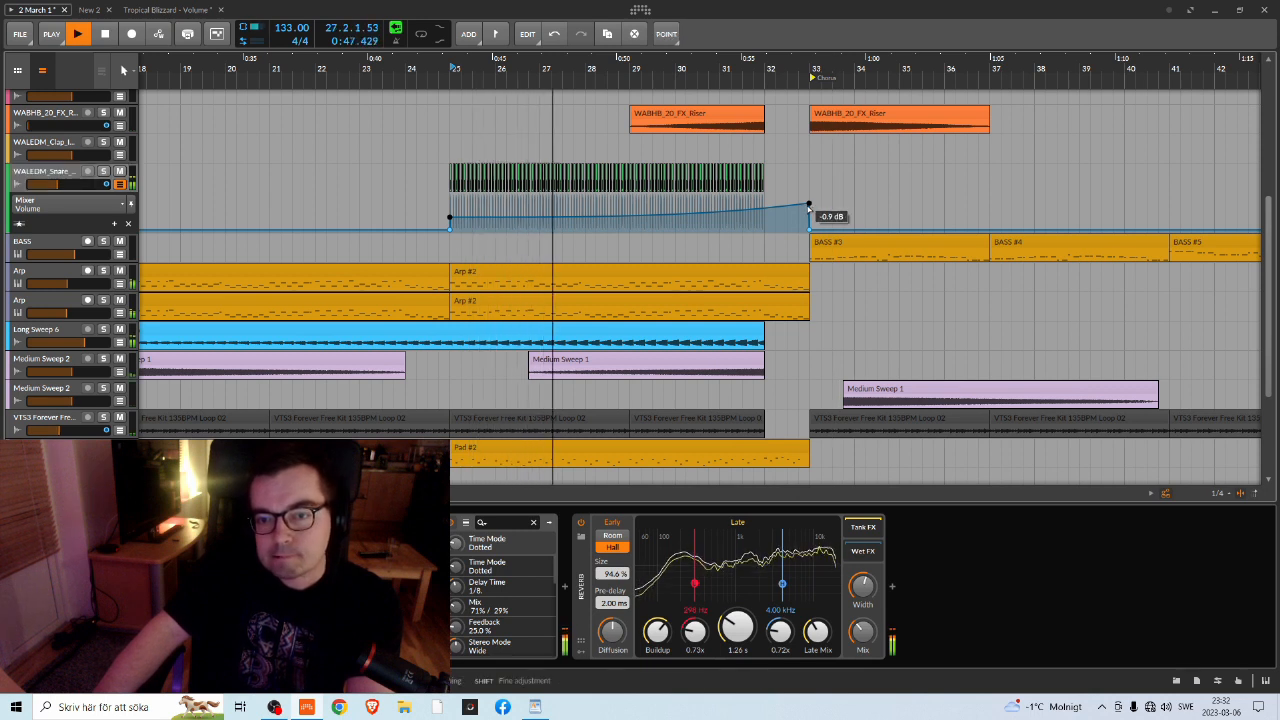
Try to raise the end point of the snare's volume curve at bar 33 during playback
left_click_drag(809, 206, 825, 191)
key("ctrl+z")
left_click(831, 191)
key("space")
left_click(850, 183)
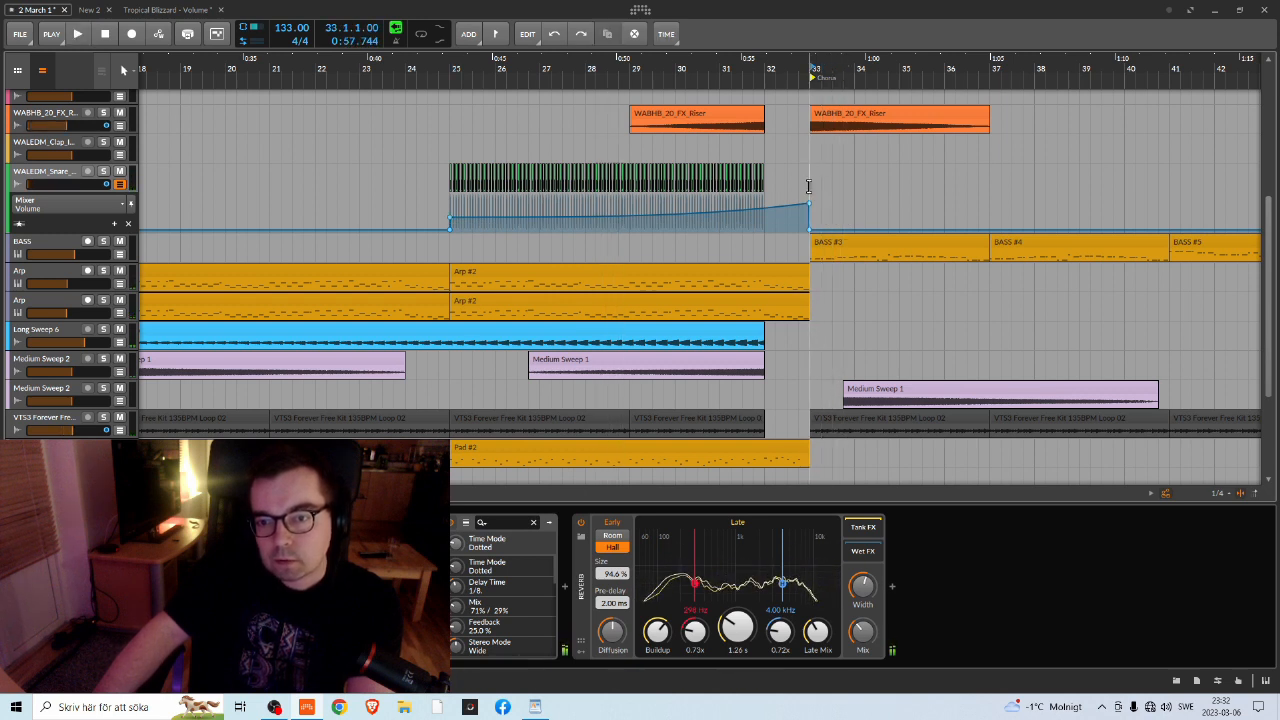
Nudge the end point of the snare's volume curve at bar 33 slightly lower
left_click(842, 177)
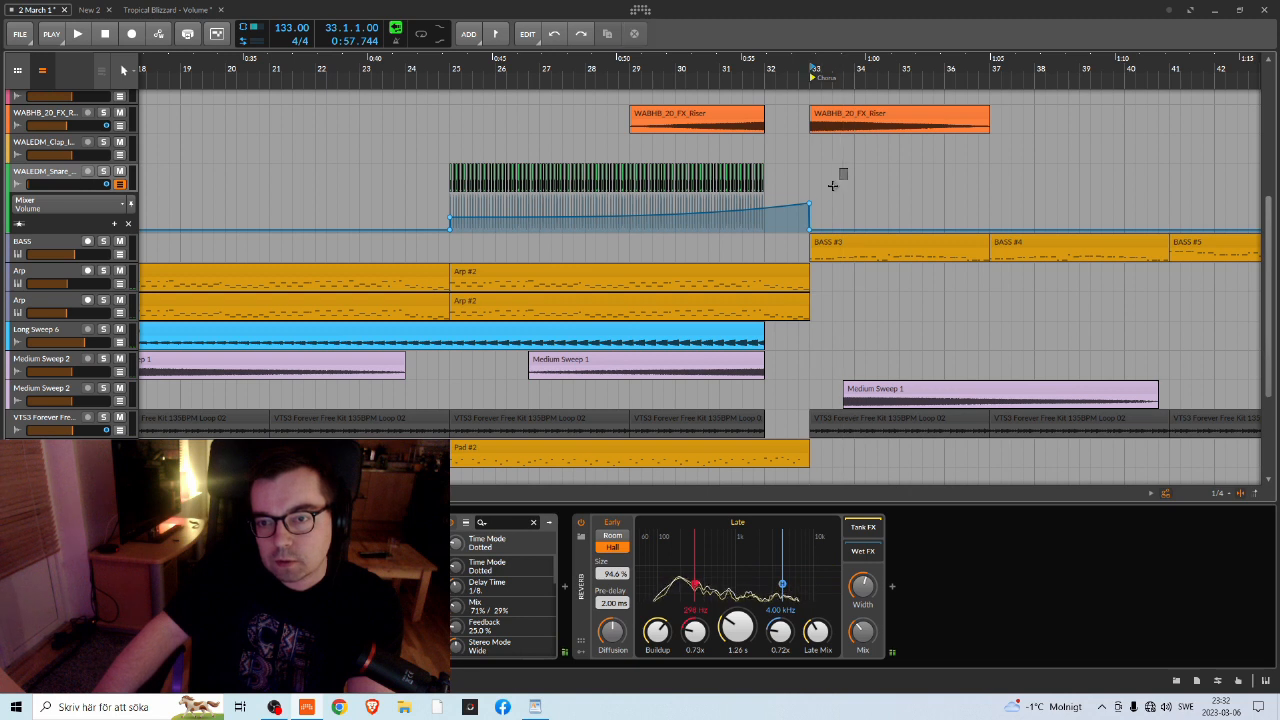
left_click_drag(802, 208, 800, 208)
left_click(854, 180)
left_click(809, 204)
mouse_move(812, 213)
left_click_drag(810, 205, 809, 204)
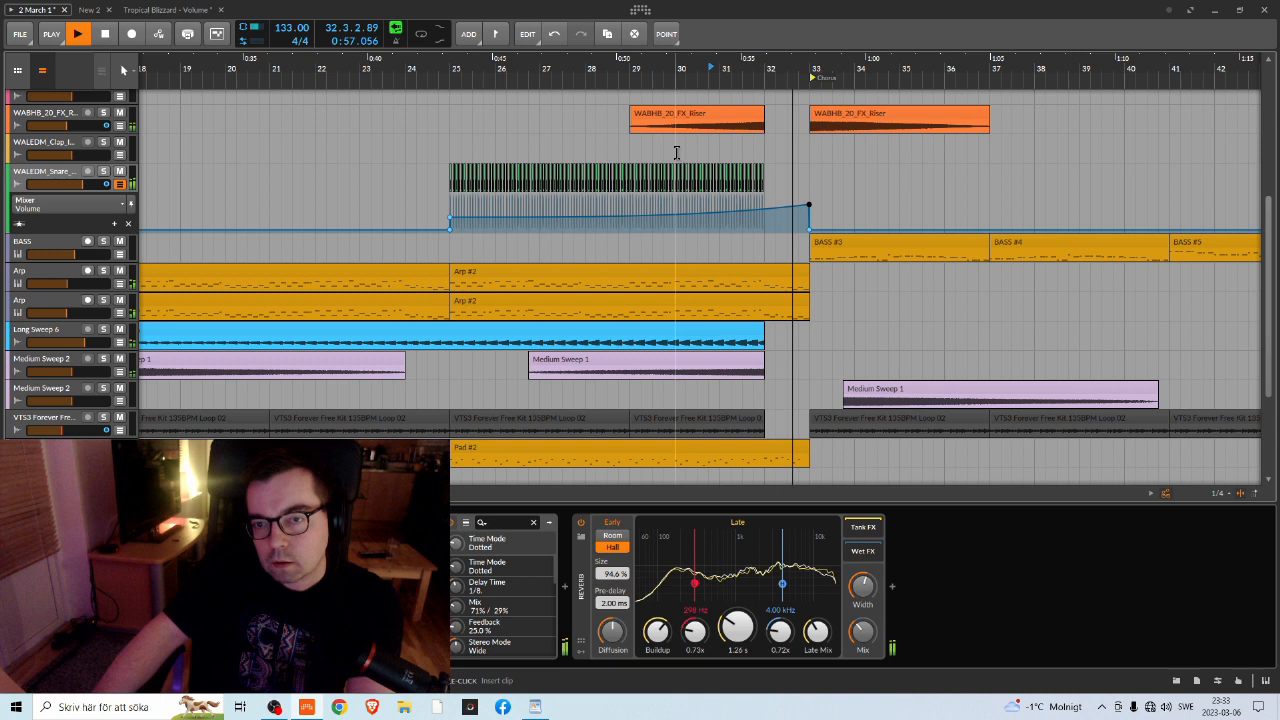
Play the build-up from bar 25 into the chorus while checking the tracks above and below the snare
key("space")
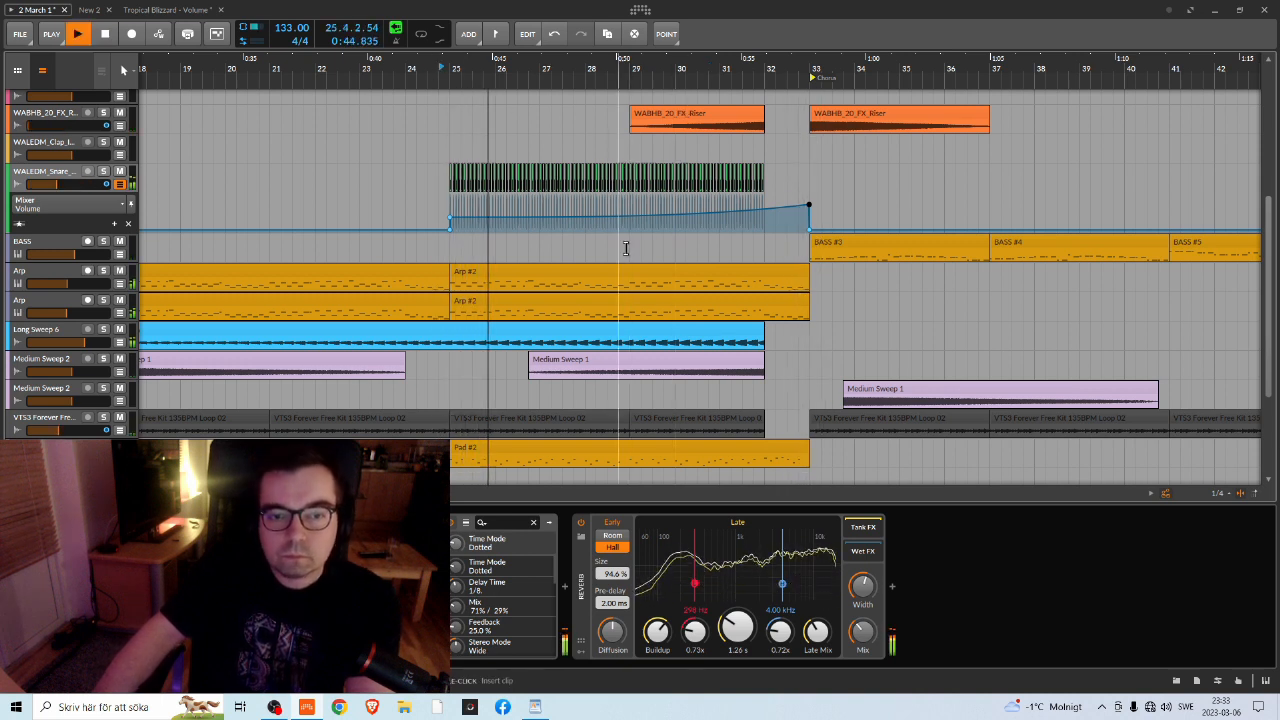
scroll(691, 276, "down", 3)
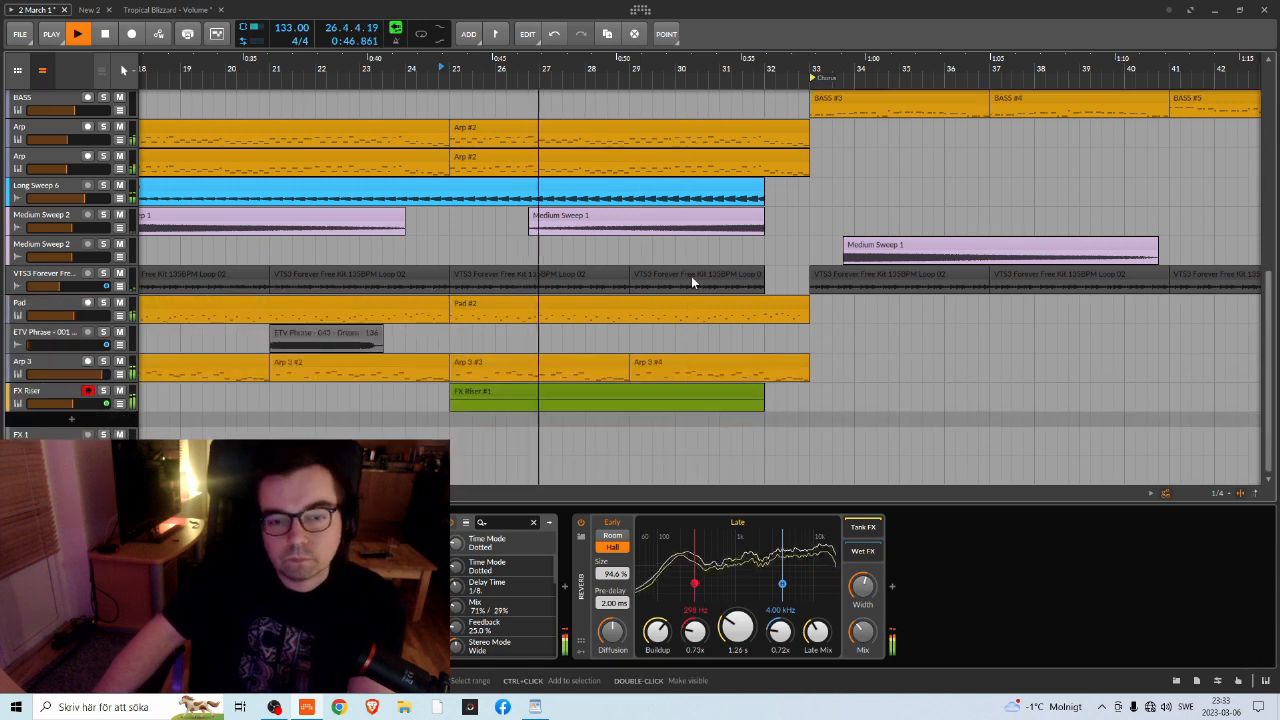
scroll(692, 283, "up", 3)
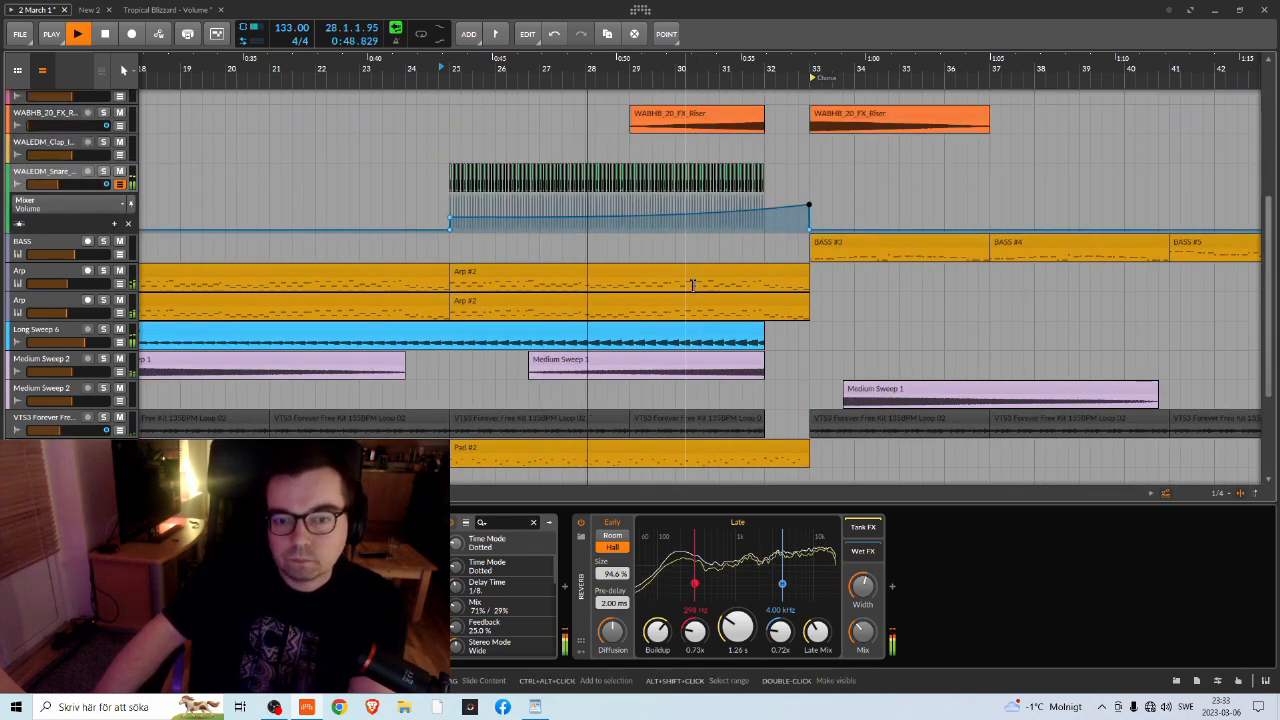
scroll(692, 283, "down", 2)
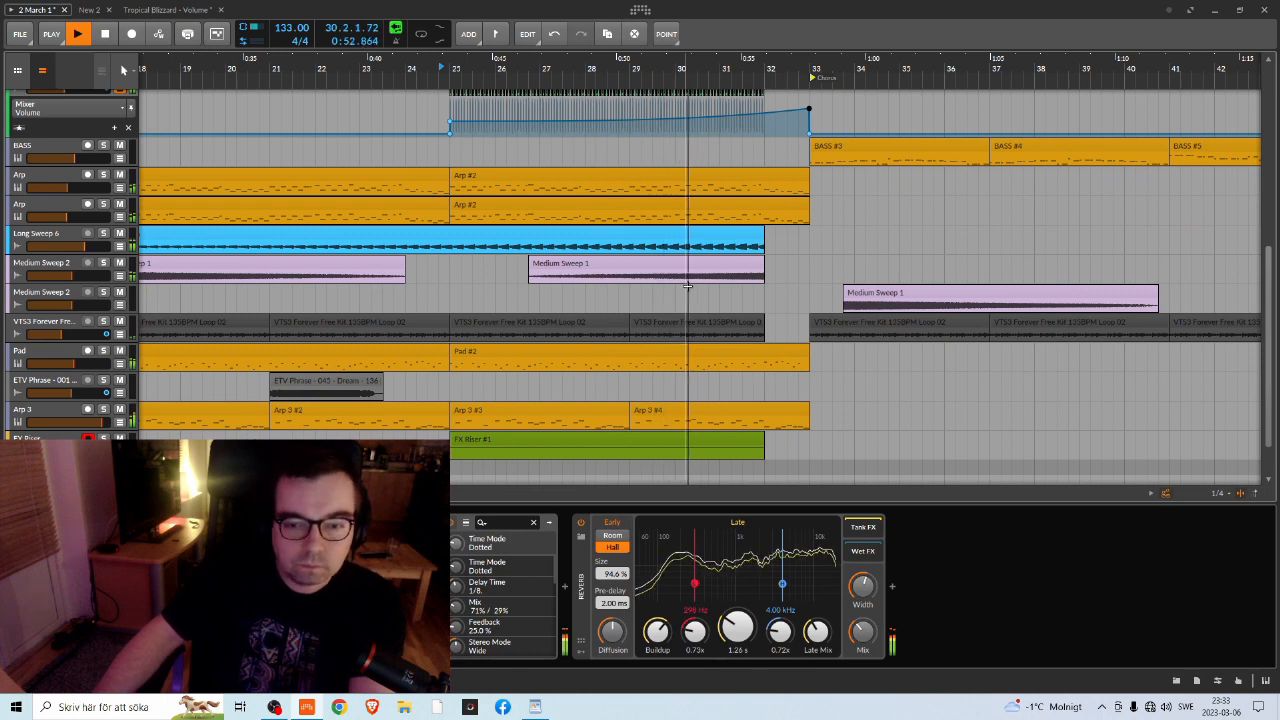
scroll(689, 286, "up", 2)
scroll(689, 283, "down", 1)
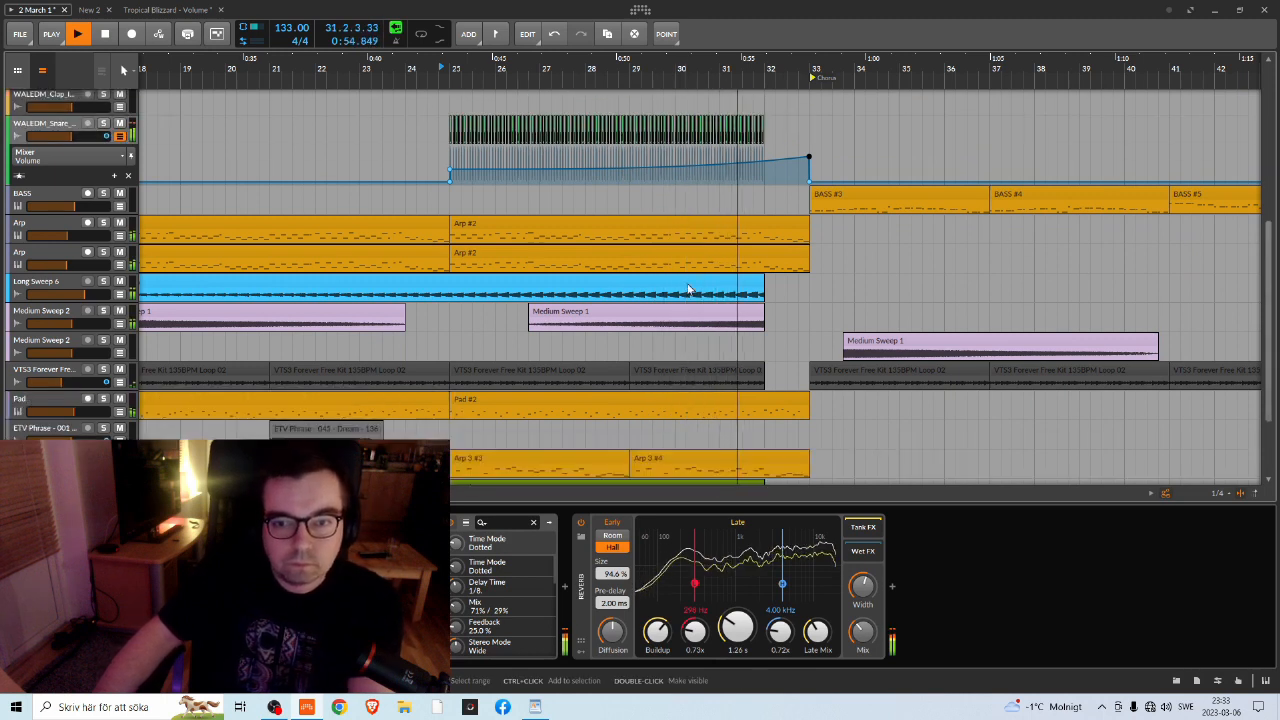
scroll(688, 288, "up", 1)
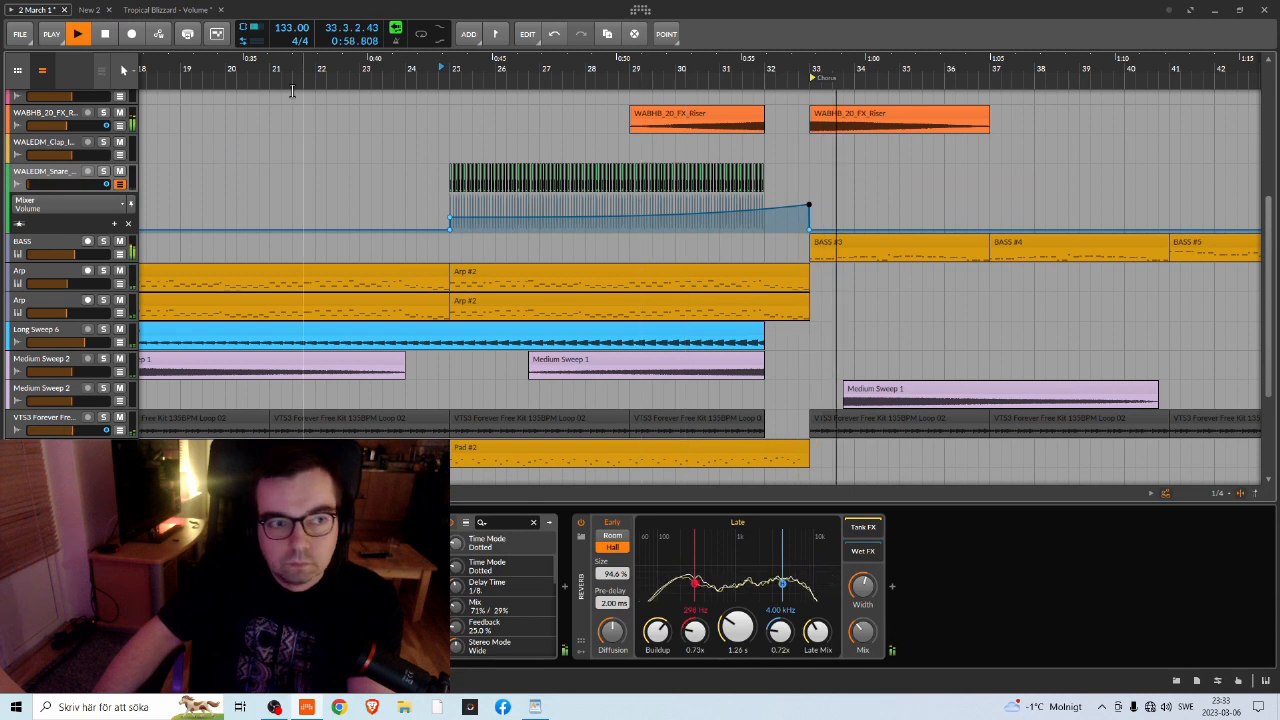
key("space")
Save the project and hide the snare track's automation lane
left_click(21, 35)
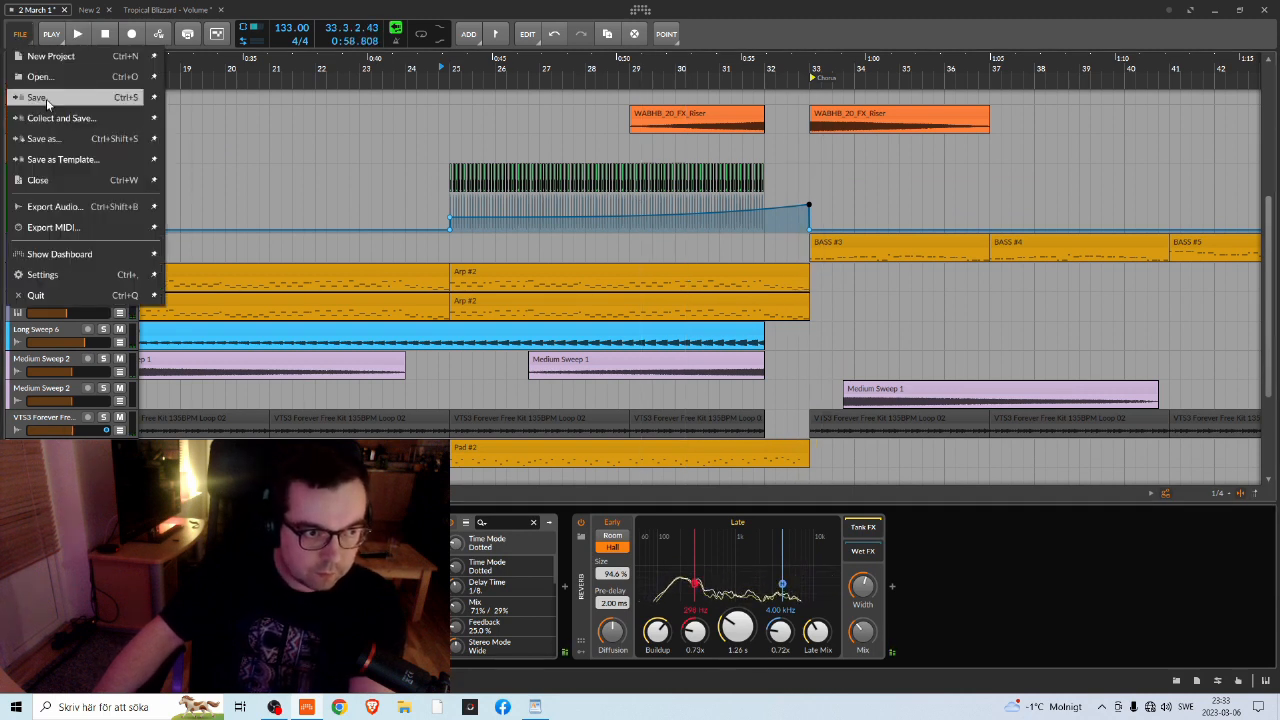
left_click(35, 92)
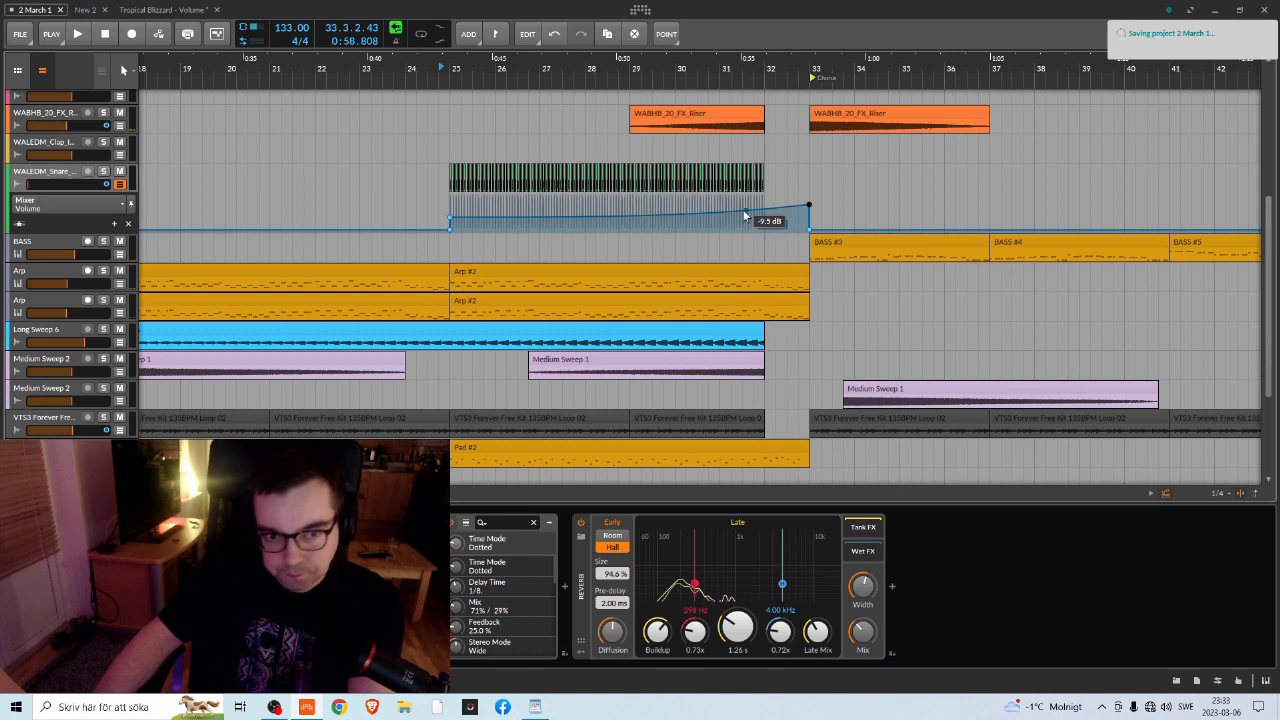
left_click(119, 185)
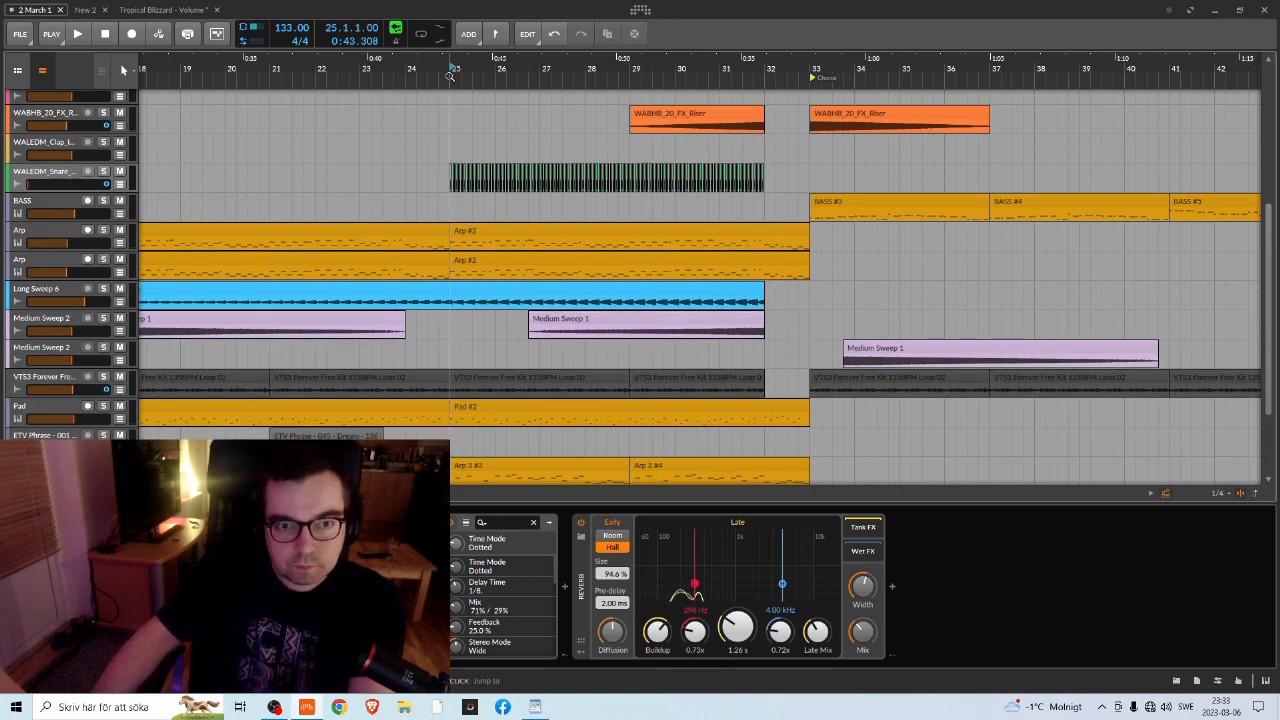
Play the build-up again from bar 25, looking over the tracks down to FX Riser
key("space")
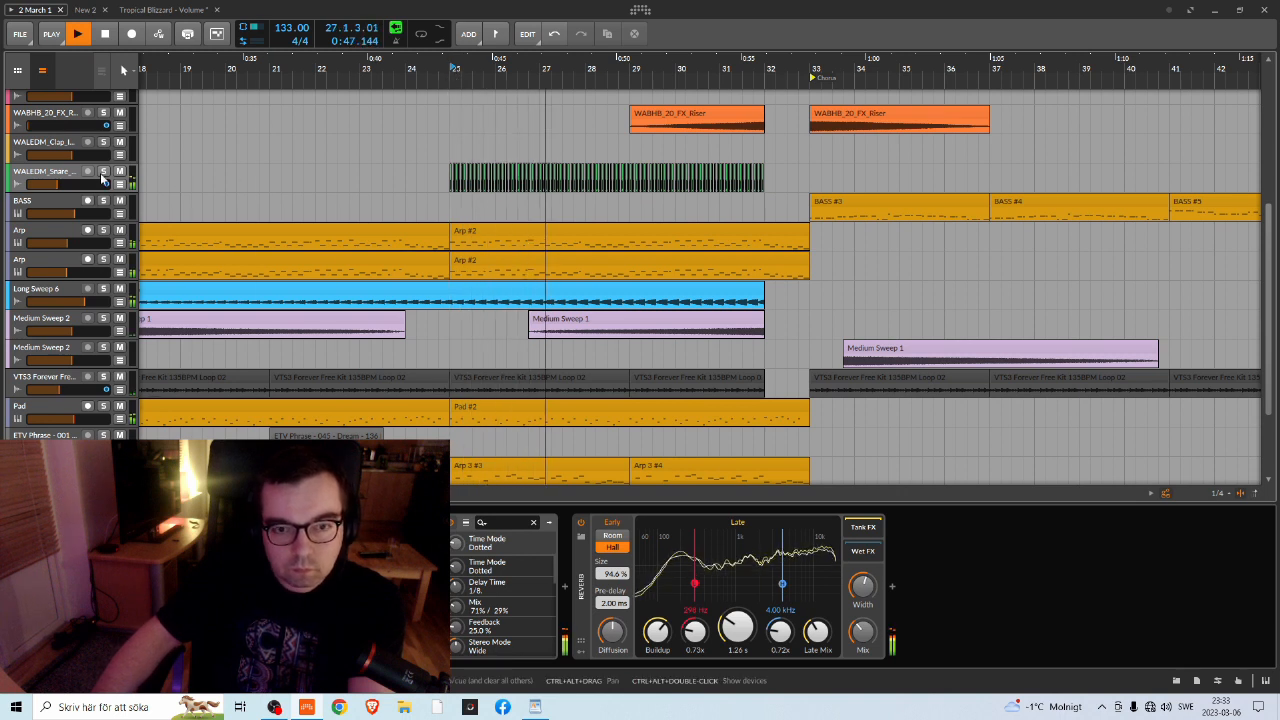
scroll(676, 241, "down", 3)
scroll(673, 244, "up", 3)
scroll(673, 245, "down", 3)
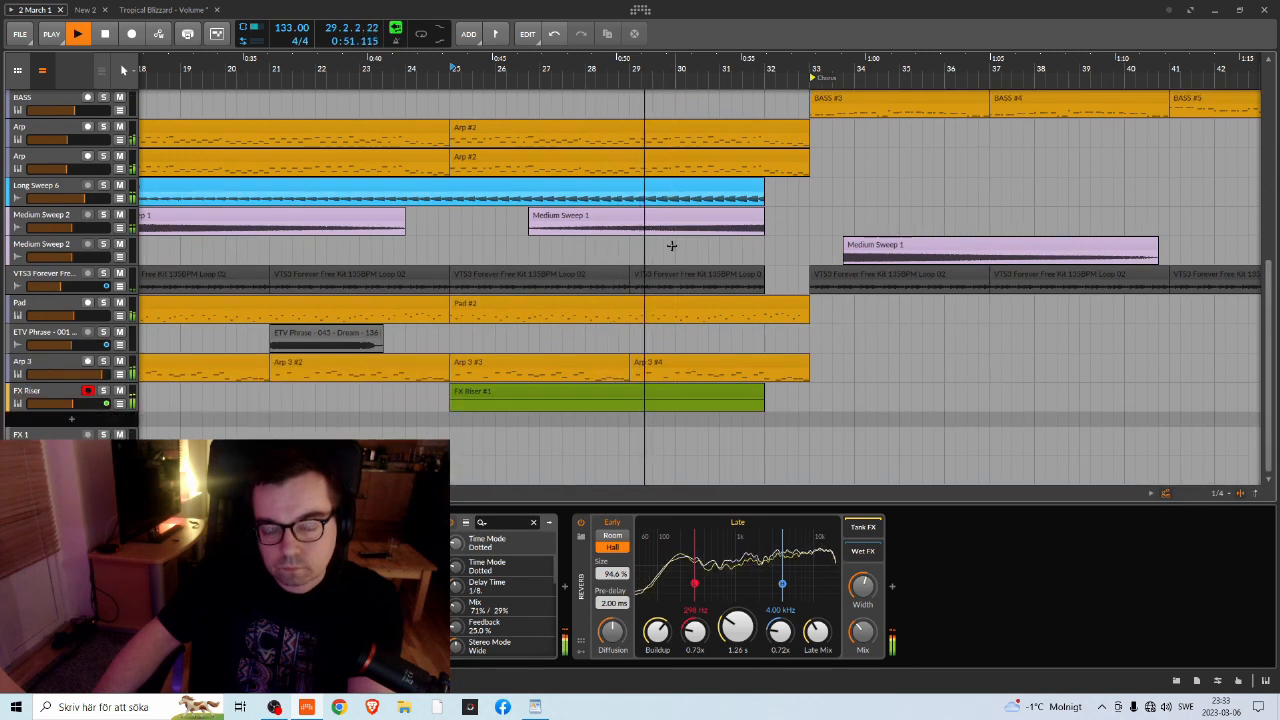
key("space")
Show the FX Riser track's automation lane and lower its track volume to about -11.5 dB during playback
left_click(48, 391)
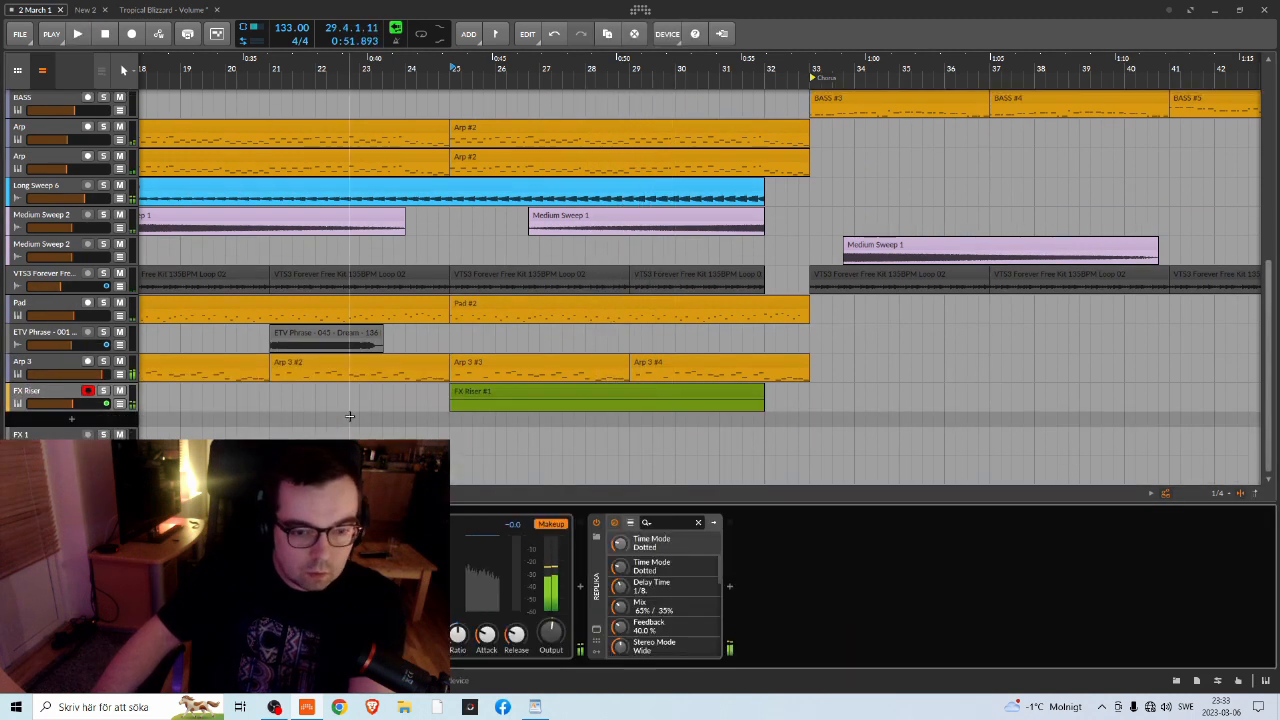
left_click(119, 404)
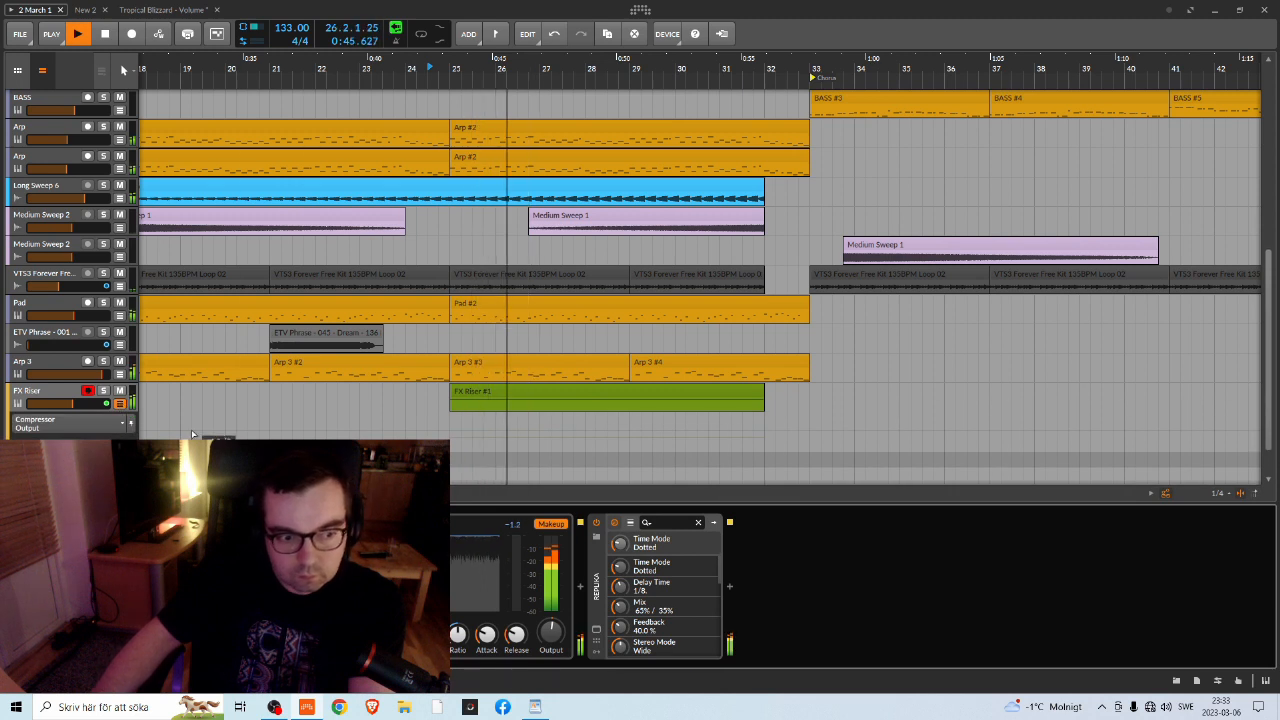
left_click(72, 403)
left_click_drag(72, 403, 70, 403)
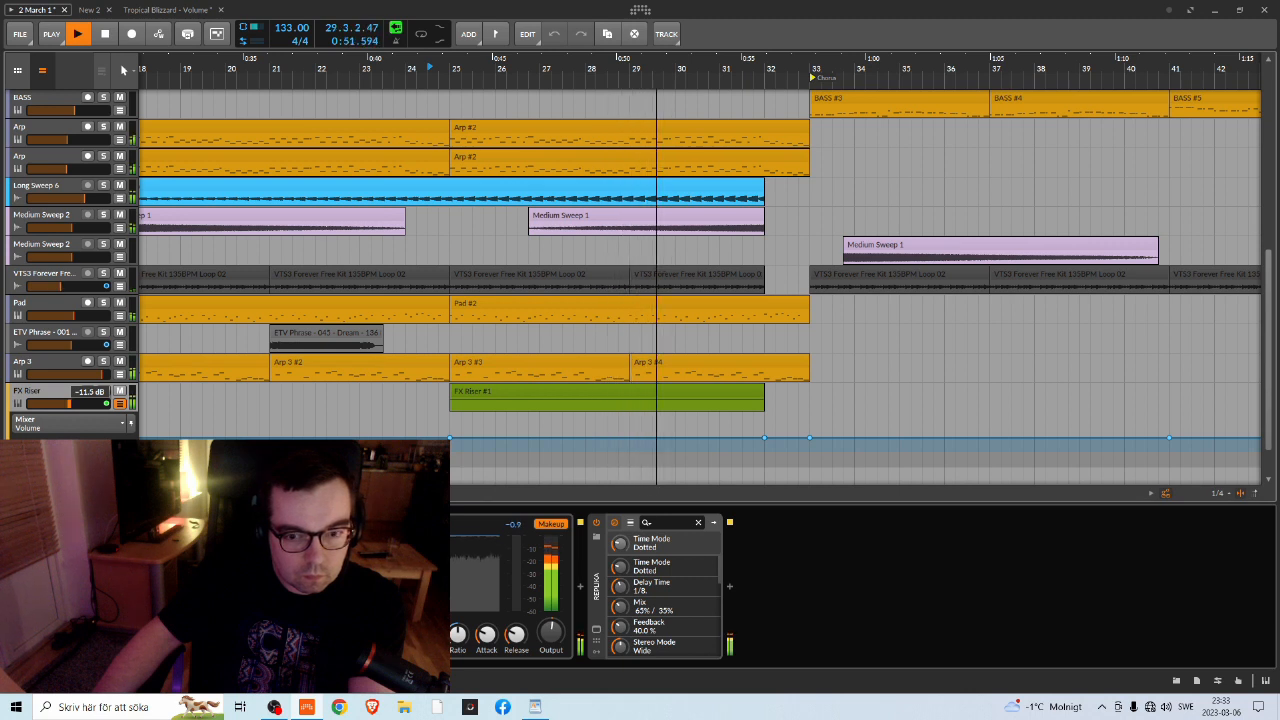
left_click_drag(70, 403, 68, 404)
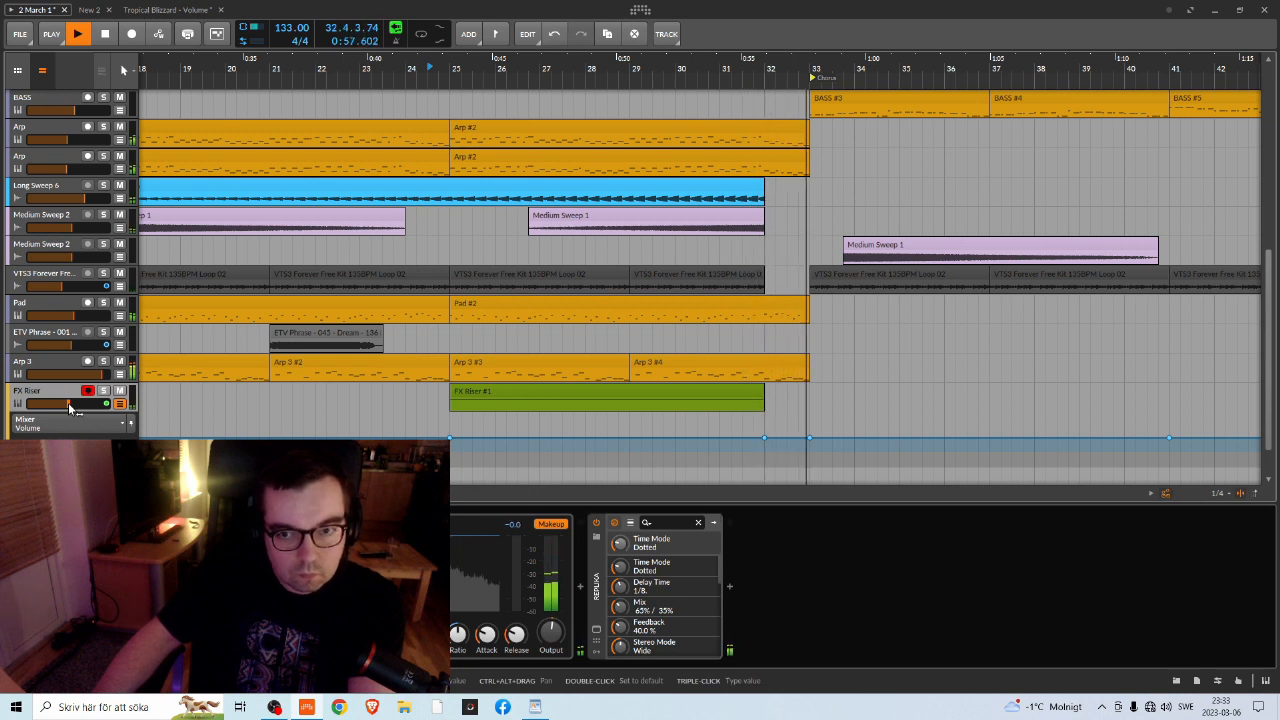
Replay the build-up and fine-tune the FX Riser track's volume around -11.7 dB
key("space")
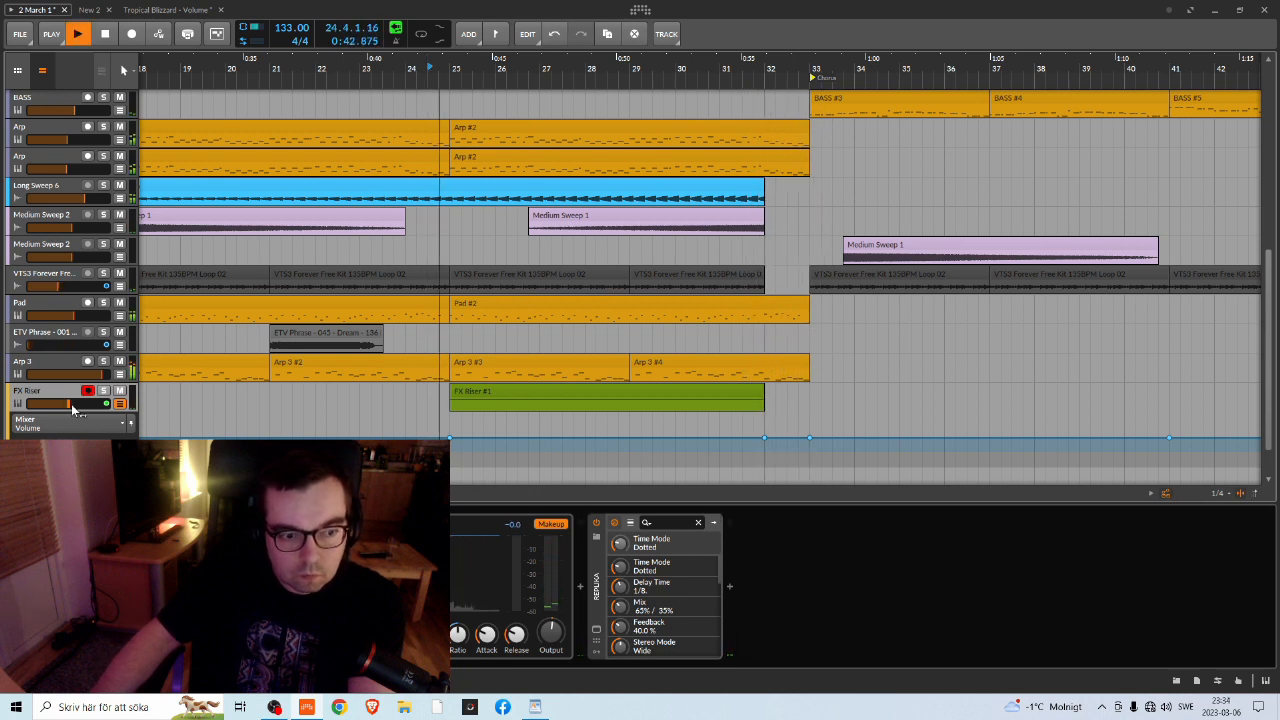
left_click_drag(70, 404, 69, 404)
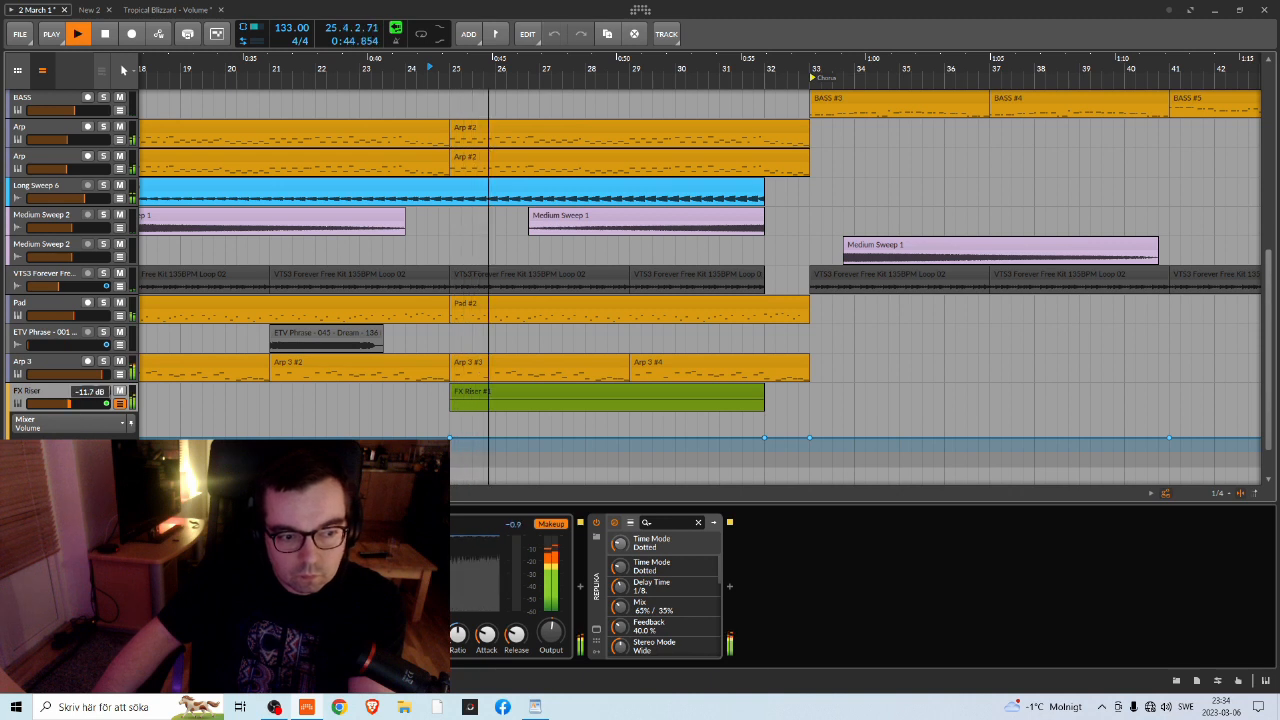
left_click_drag(69, 404, 70, 404)
Adjust the input of the FX Riser's Compressor and fine-tune its output around +0.4 dB while playing from bar 25
left_click_drag(393, 633, 393, 629)
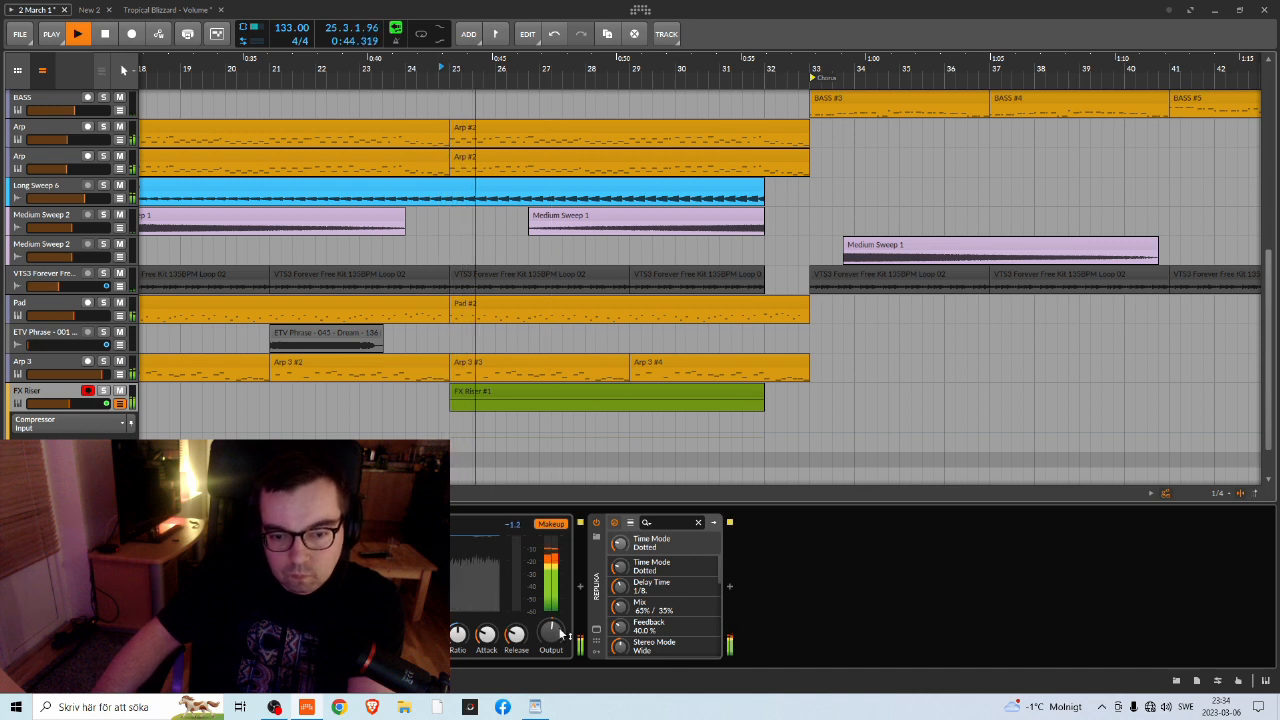
left_click_drag(549, 638, 549, 637)
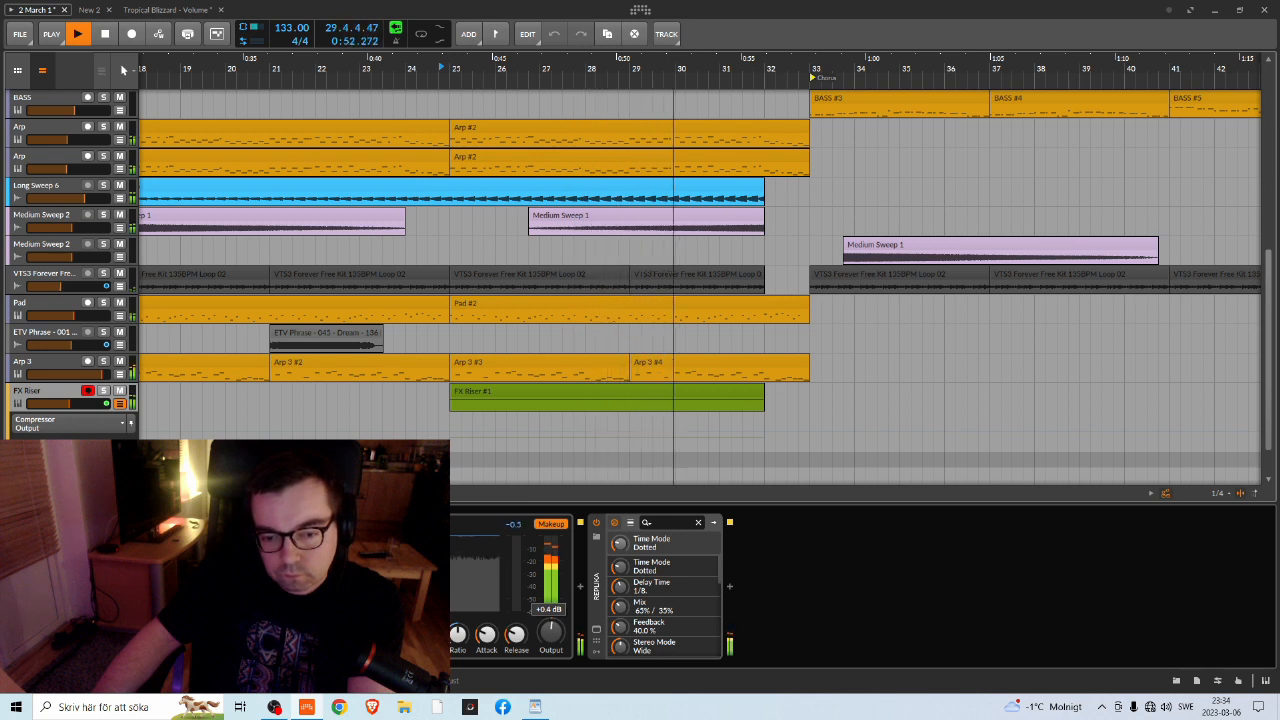
left_click_drag(549, 637, 549, 640)
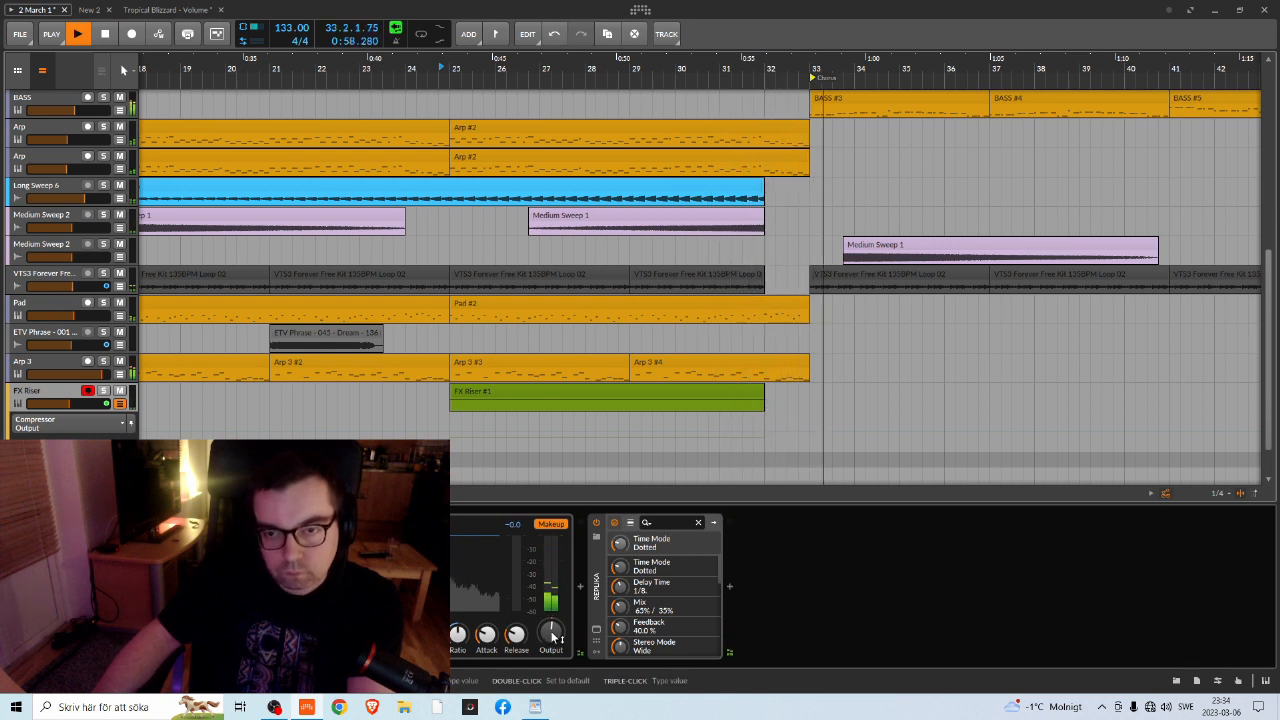
key("space")
key("space")
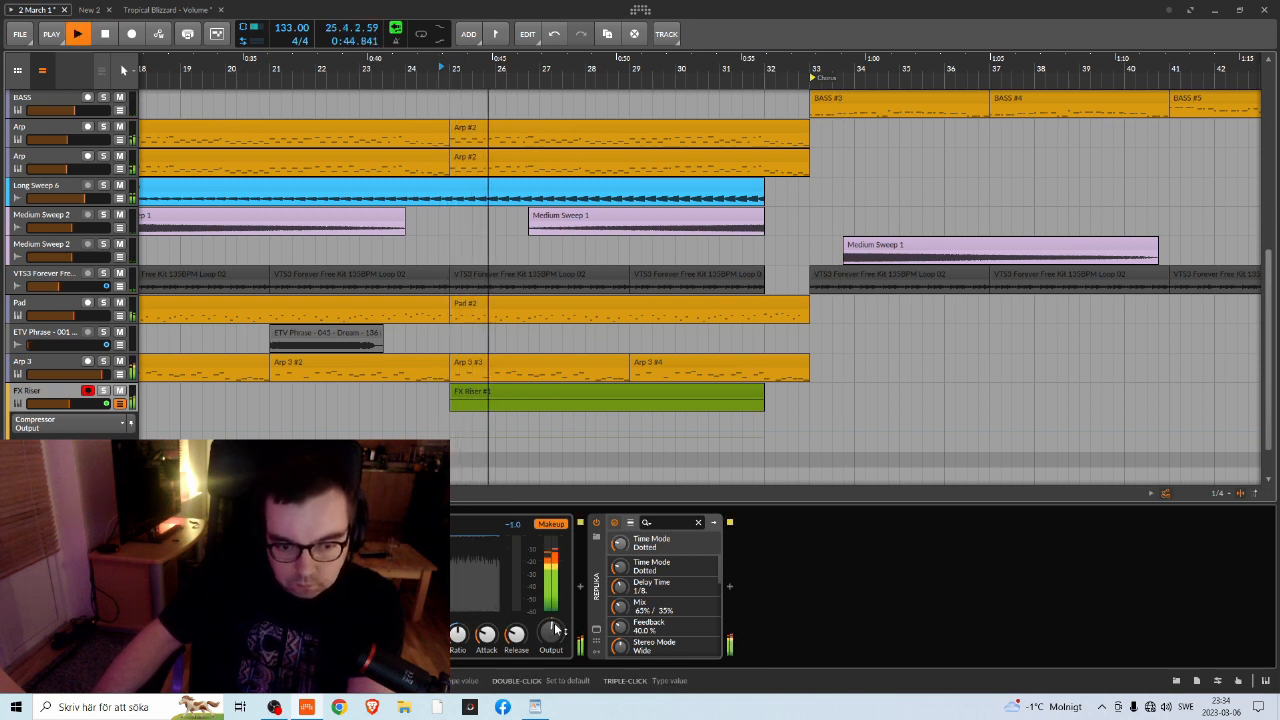
key("space")
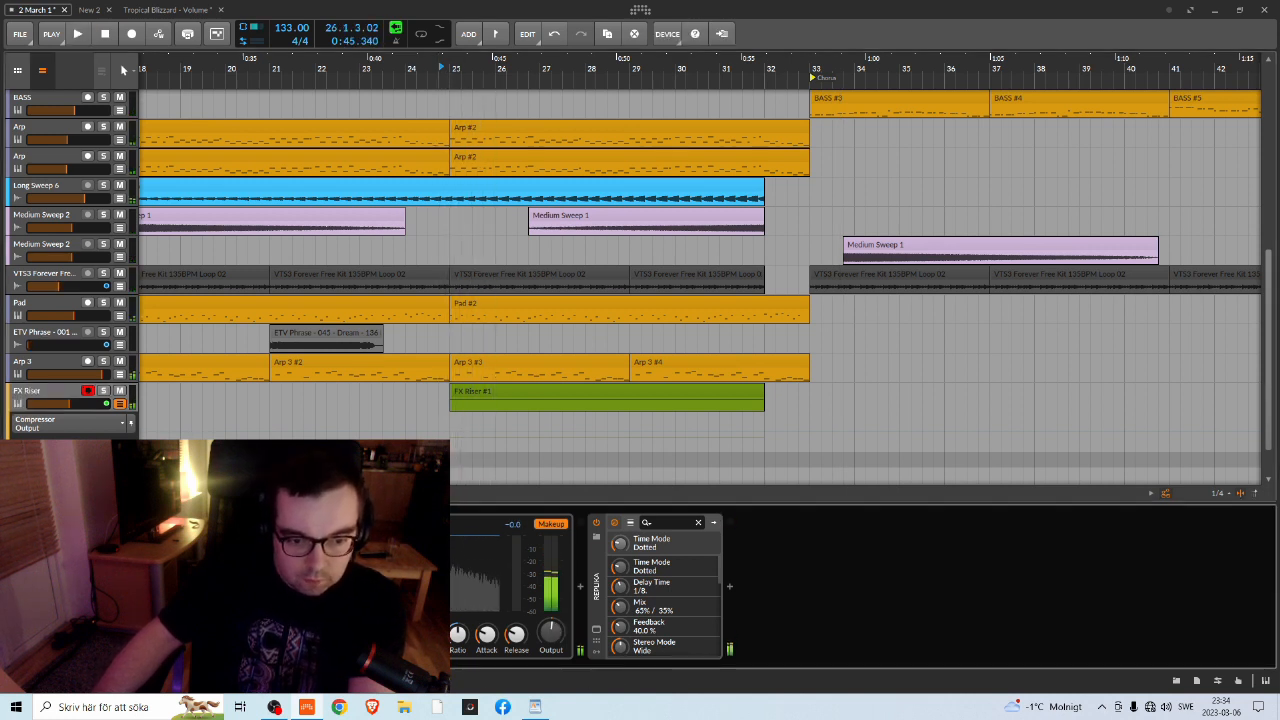
key("b")
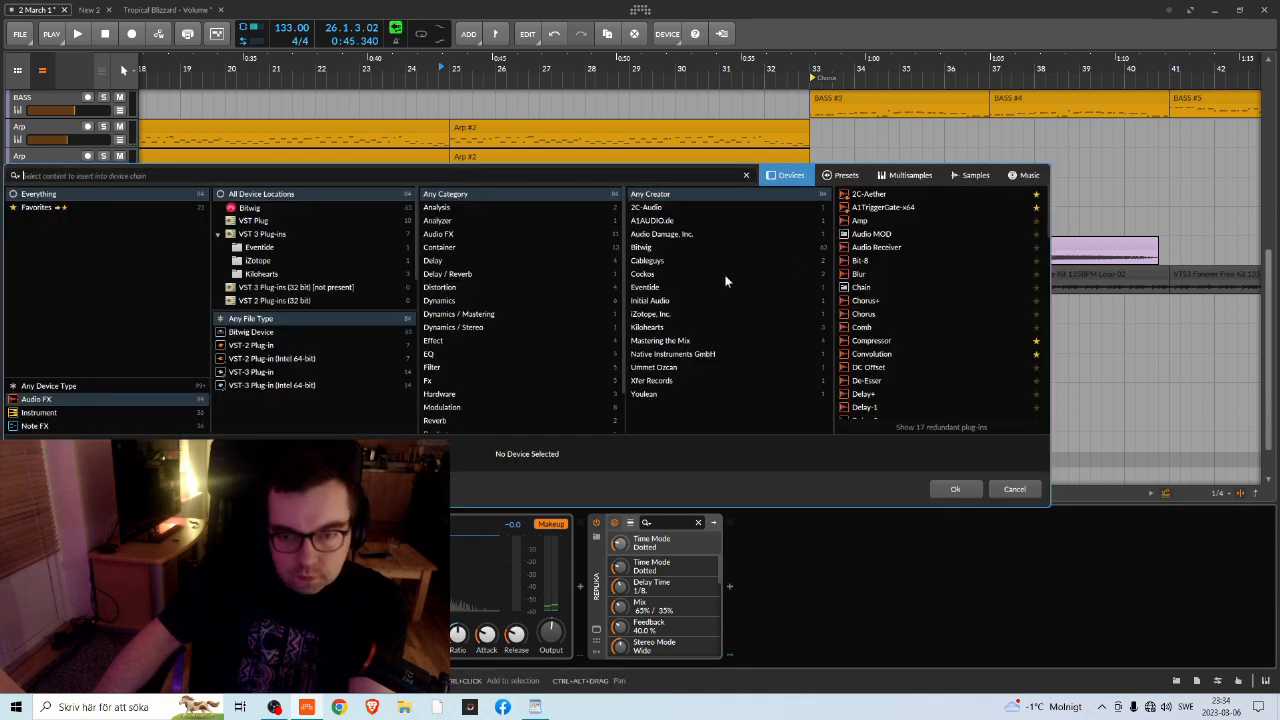
scroll(900, 370, "down", 5)
scroll(916, 350, "up", 6)
left_click(40, 207)
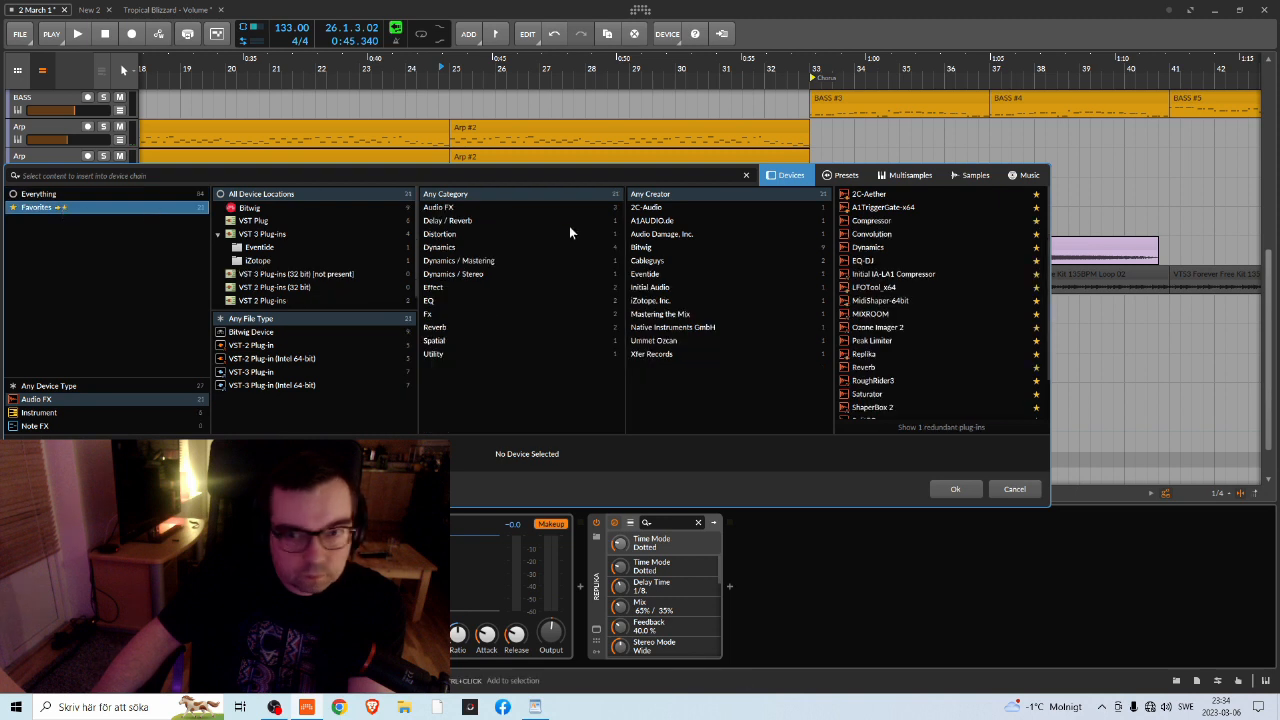
left_click(882, 276)
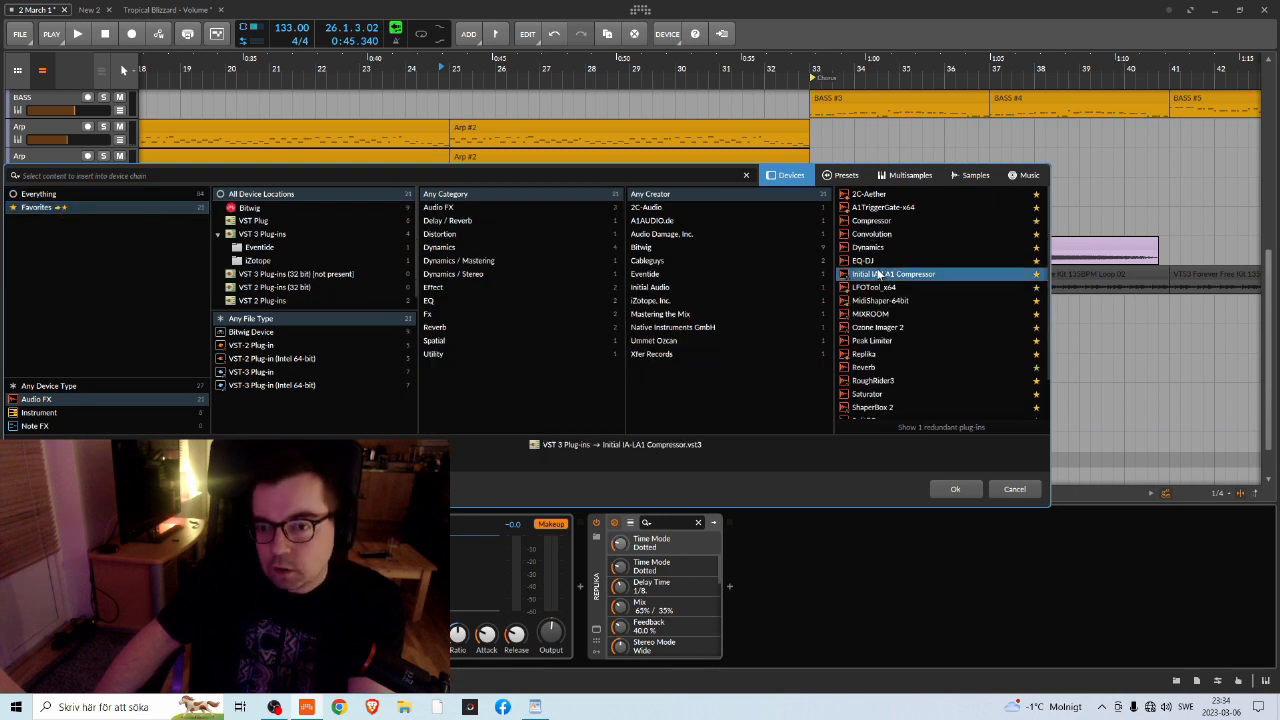
left_click(955, 486)
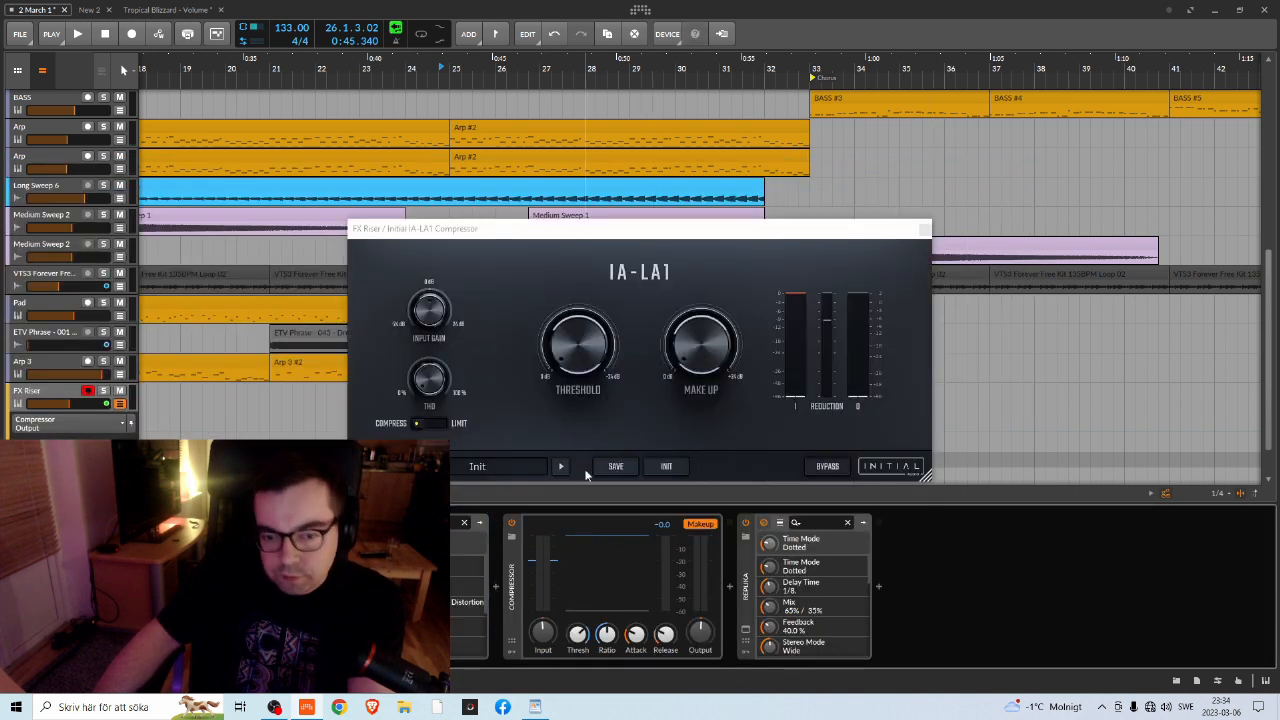
left_click_drag(578, 228, 860, 218)
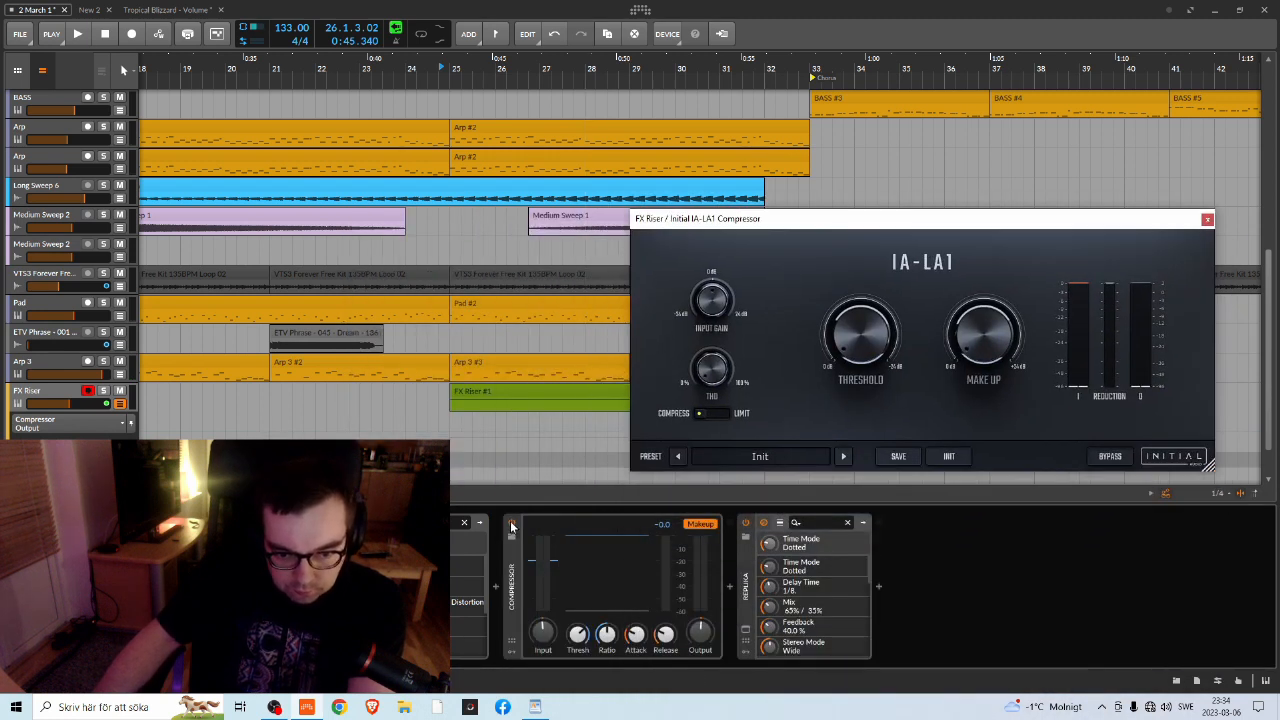
Bypass the stock Compressor on FX Riser and set the IA-LA1's make-up gain to about +1.23 dB while playing from bar 25
left_click(512, 526)
left_click(452, 68)
key("space")
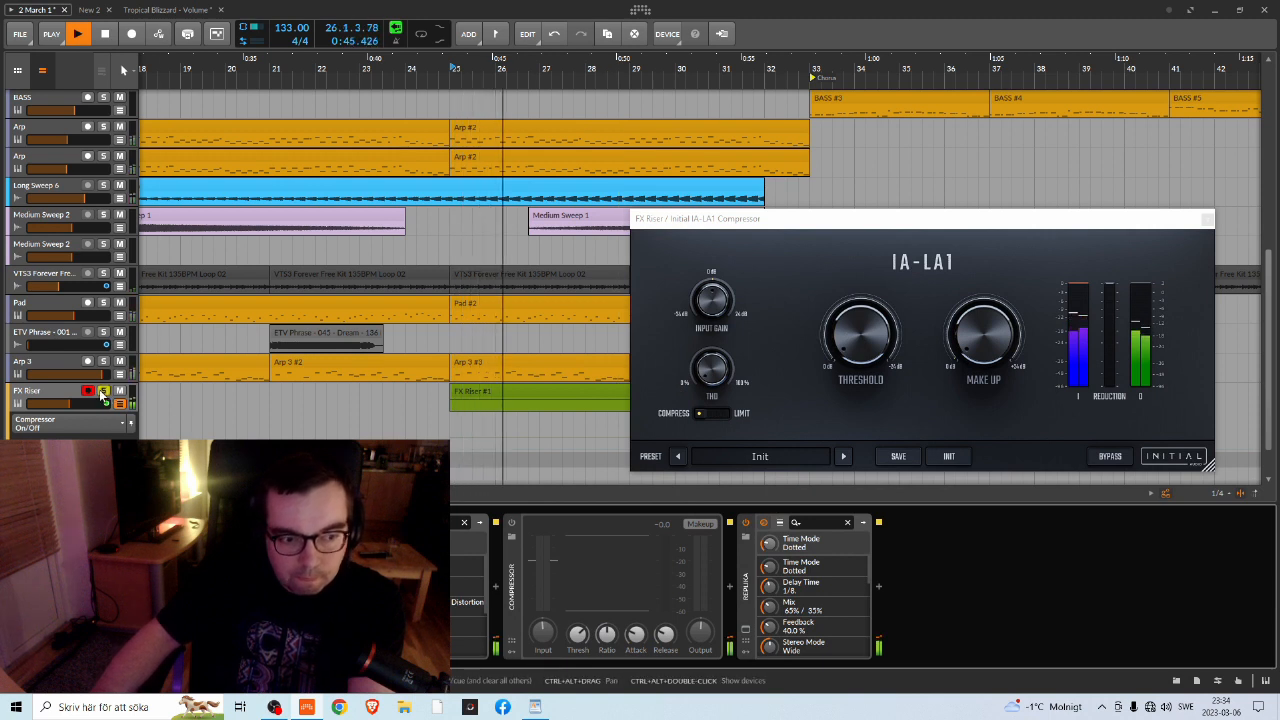
left_click(988, 343)
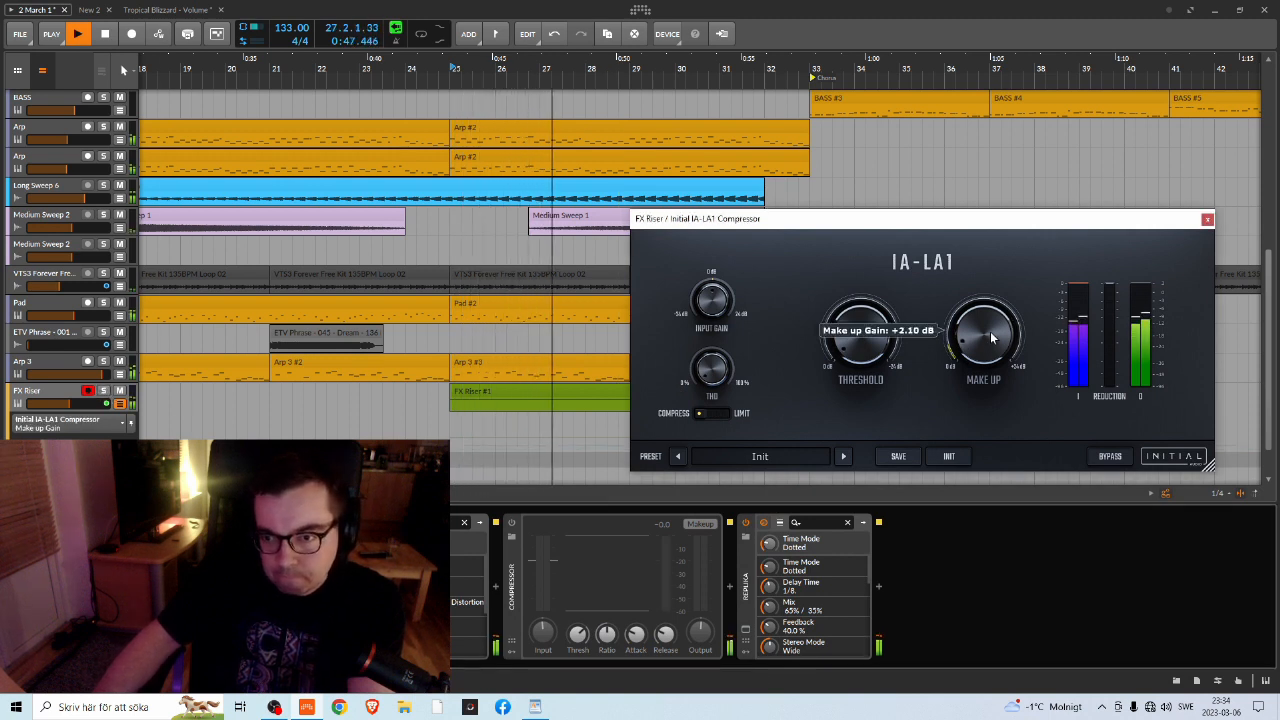
scroll(984, 335, "up", 1)
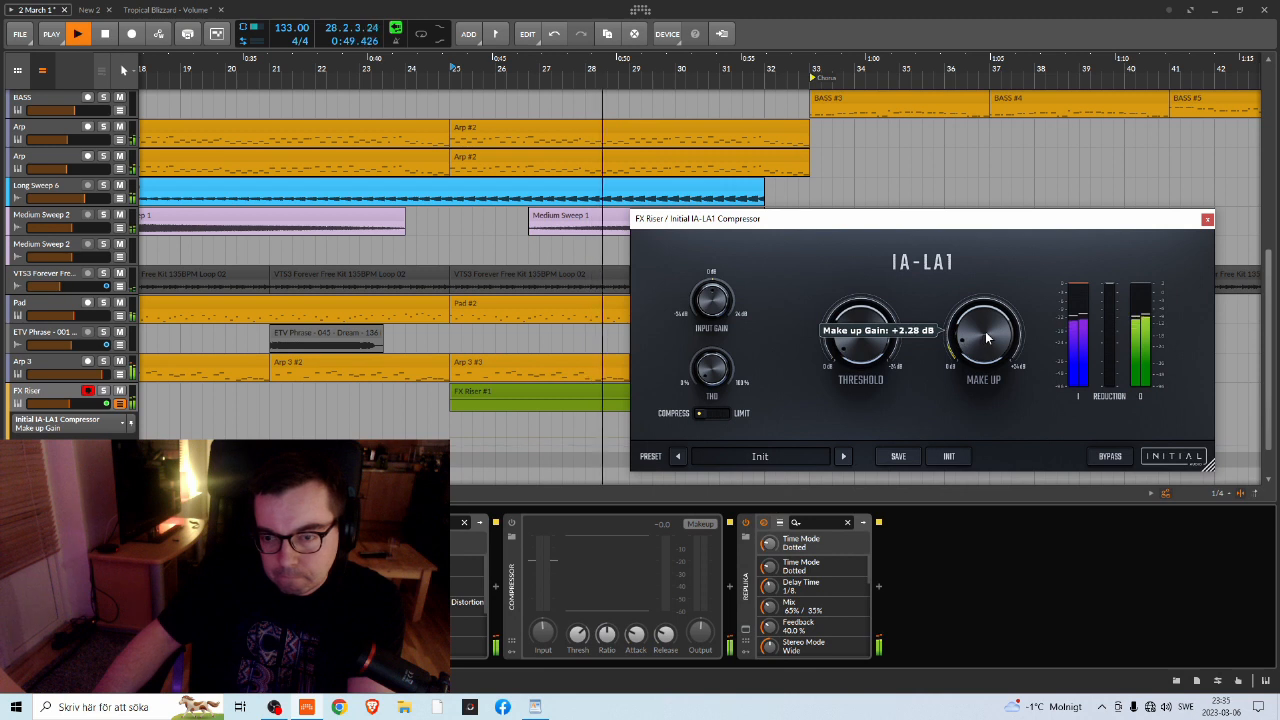
mouse_move(878, 341)
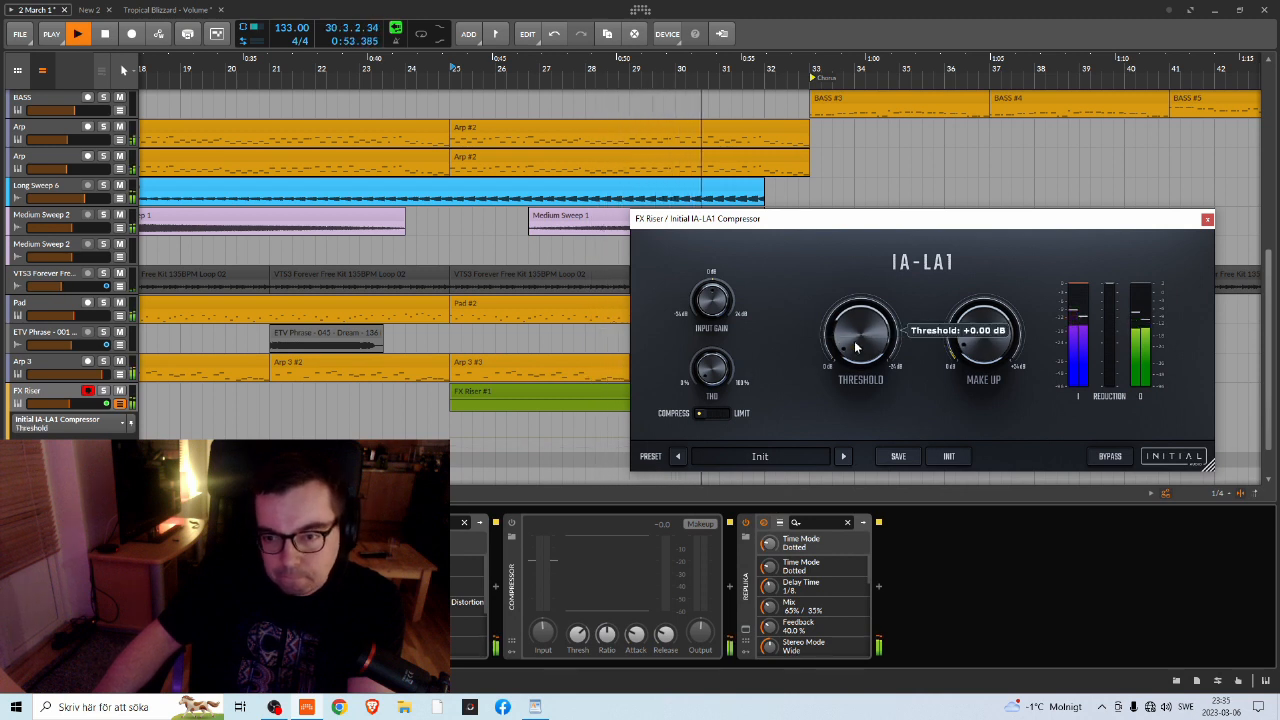
left_click_drag(857, 340, 853, 346)
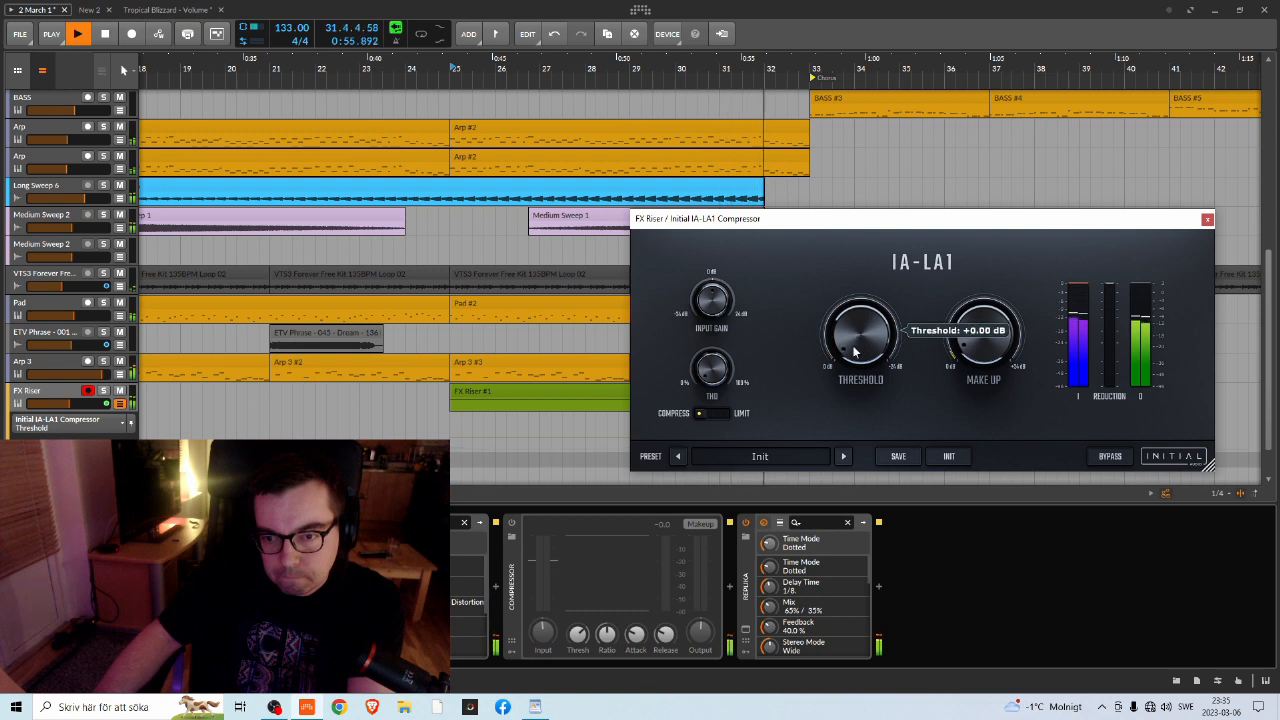
left_click(449, 80)
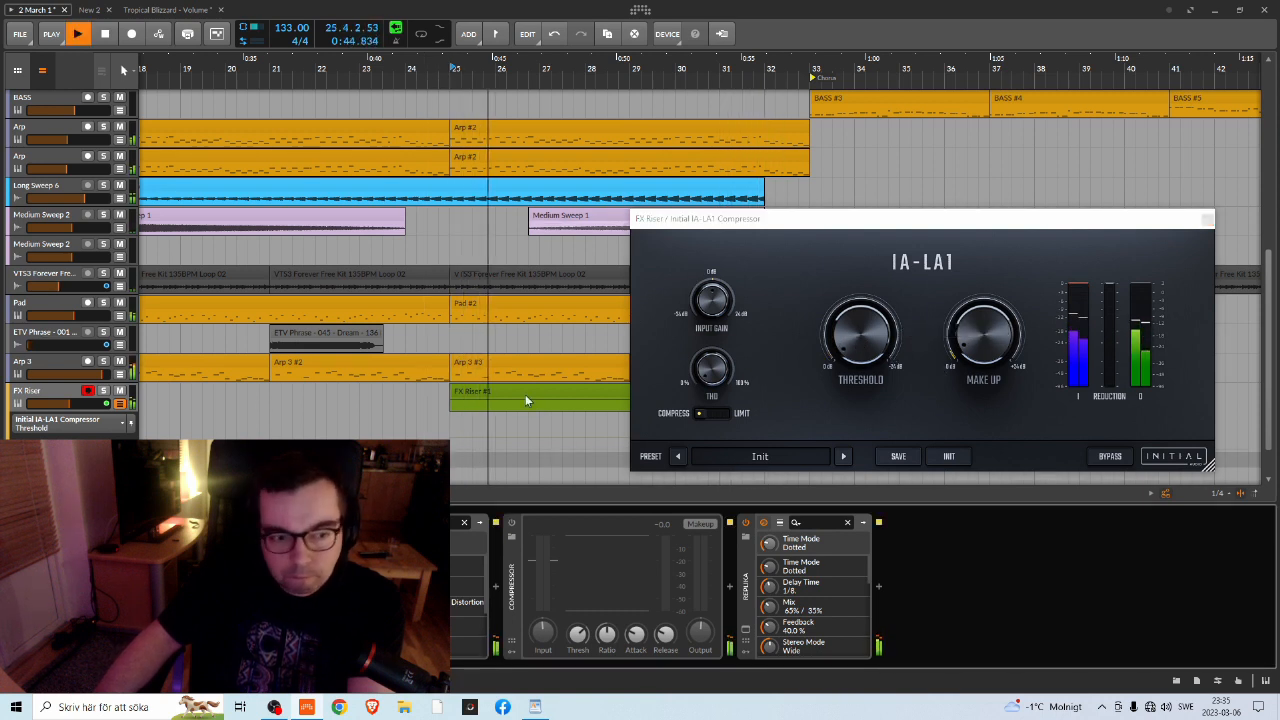
left_click(103, 391)
key("space")
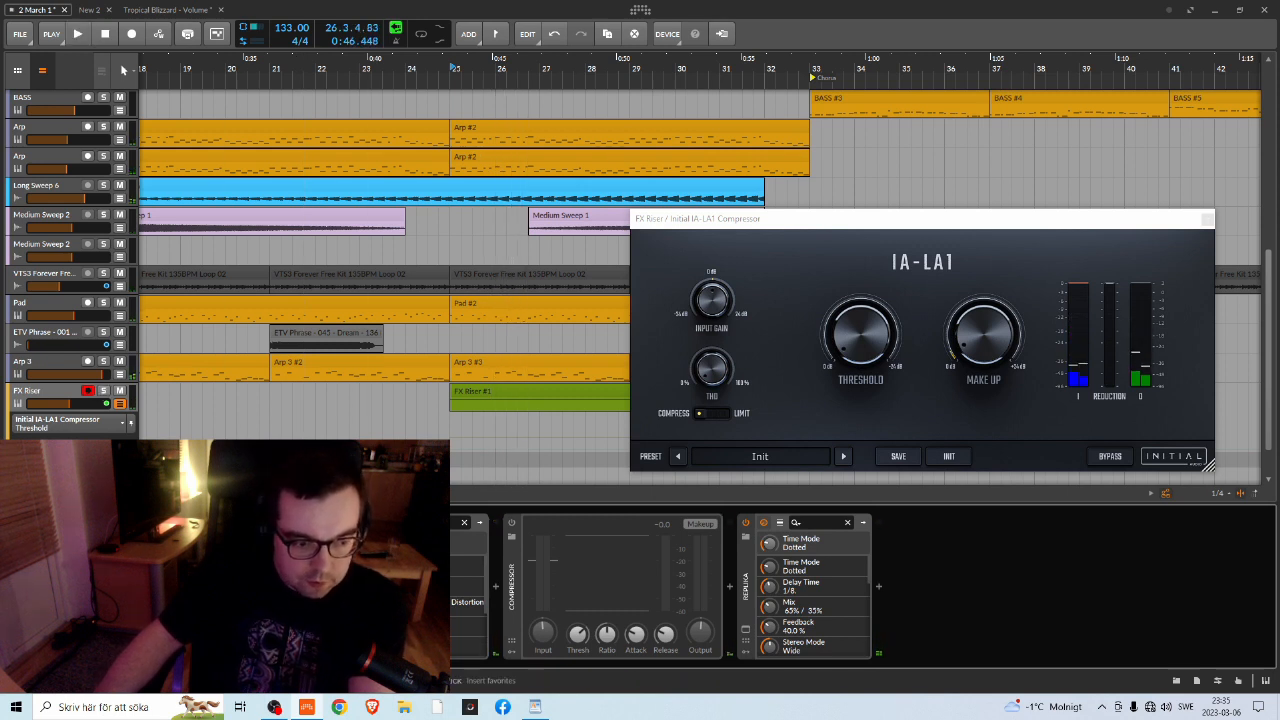
Try A1TriggerGate-x64 on the FX Riser track, with its mix lowered to about 52% during playback
left_click(495, 587)
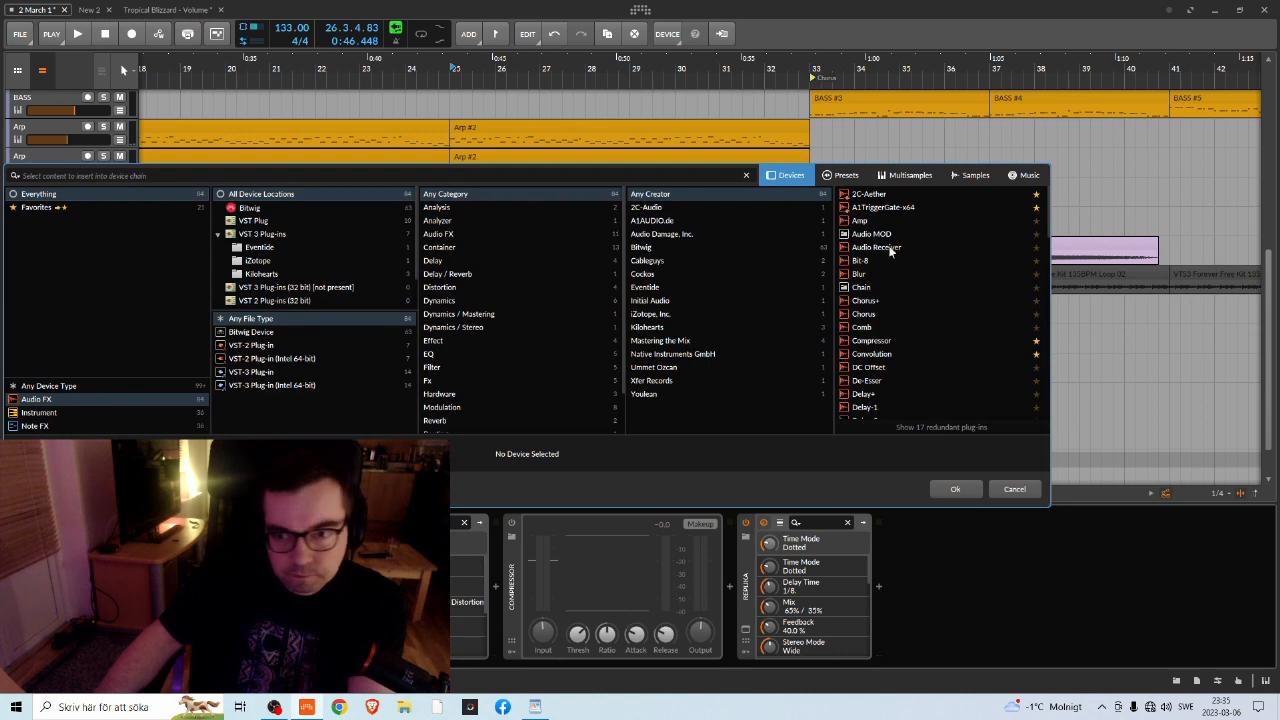
double_click(866, 208)
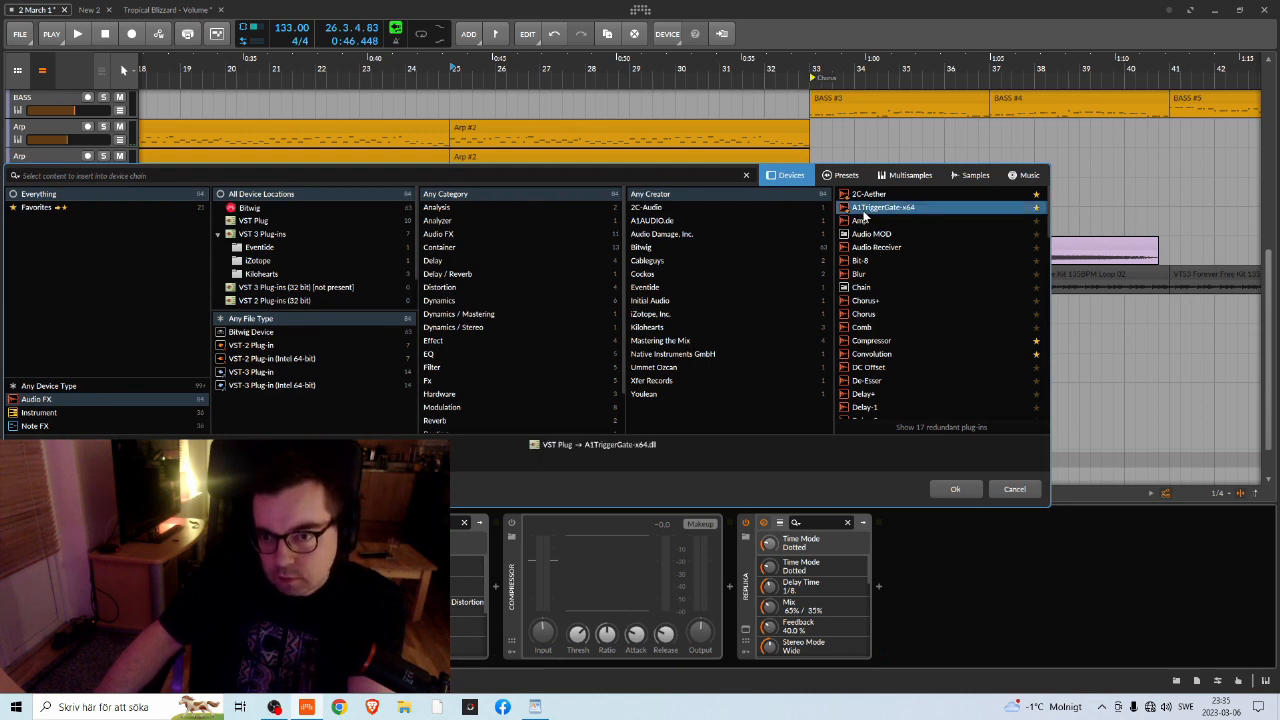
key("space")
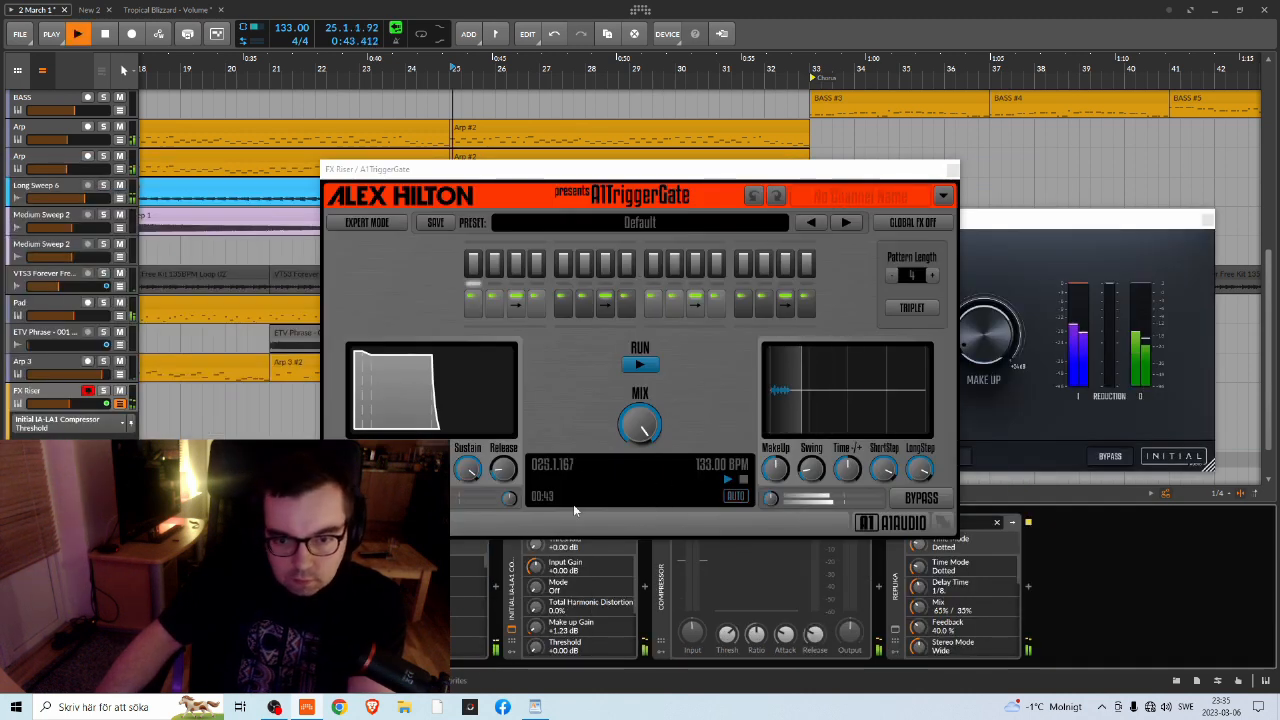
left_click_drag(640, 425, 640, 506)
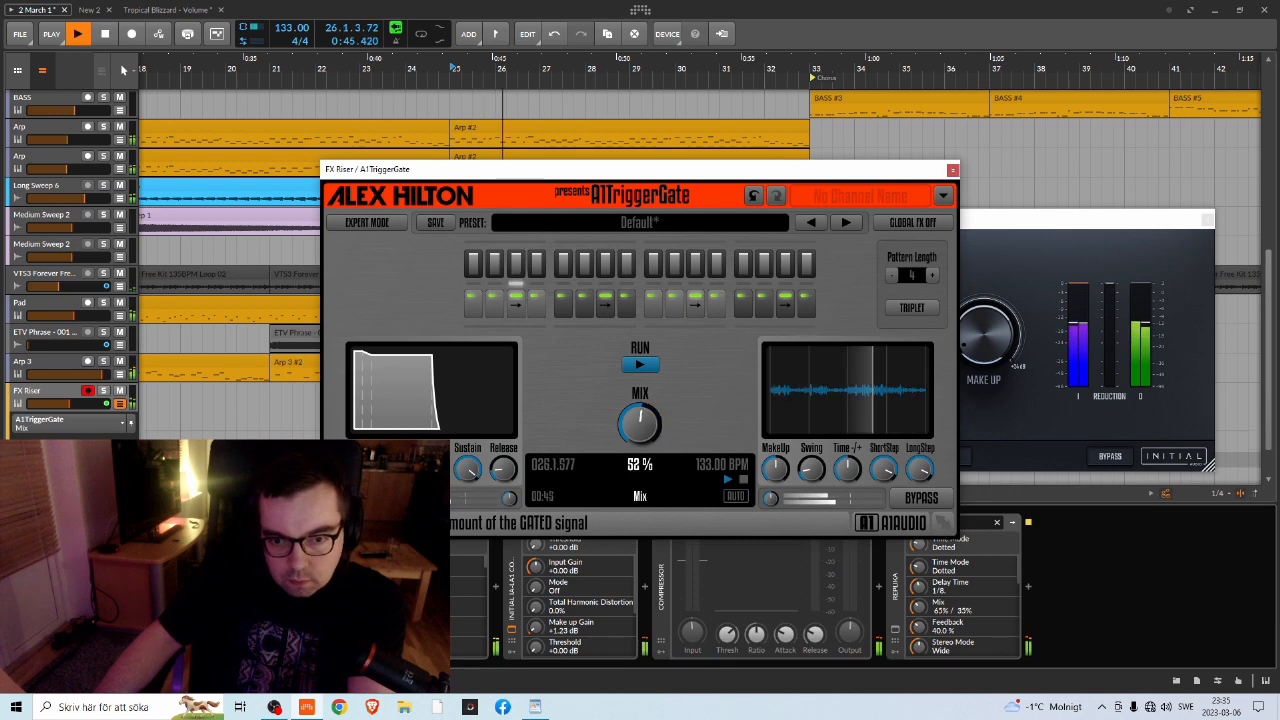
left_click_drag(614, 175, 886, 31)
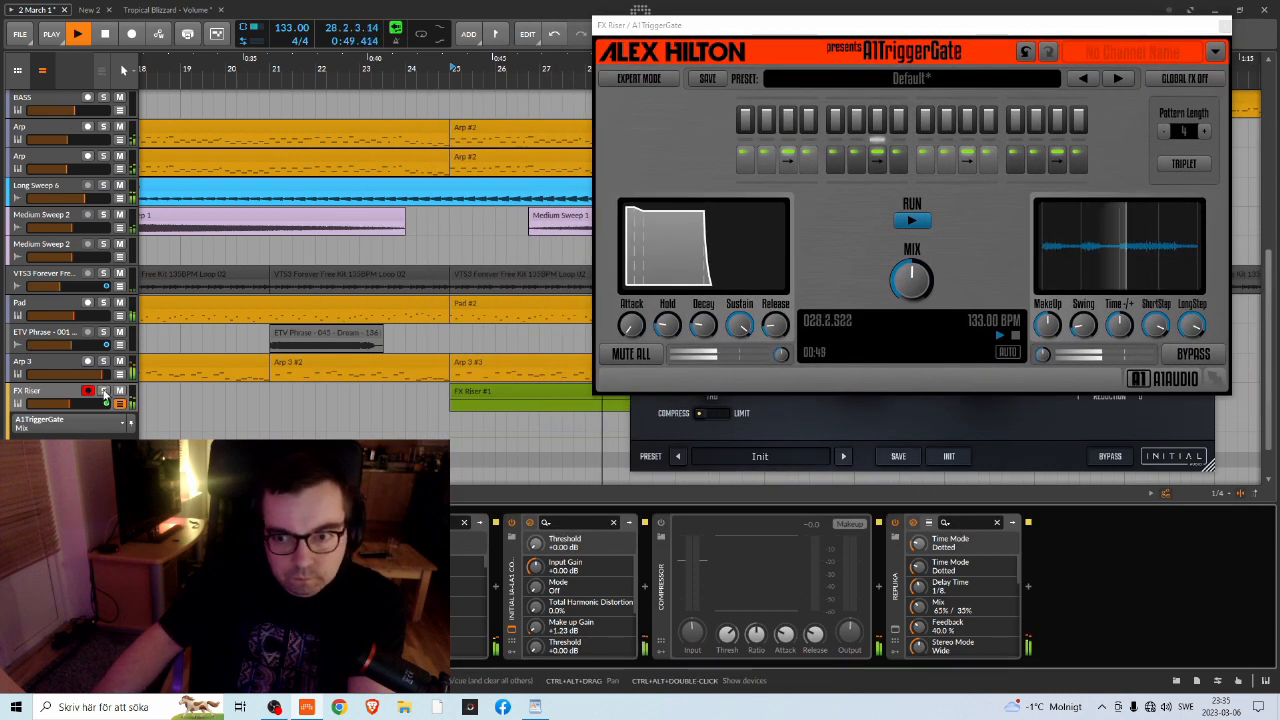
left_click_drag(941, 54, 773, 76)
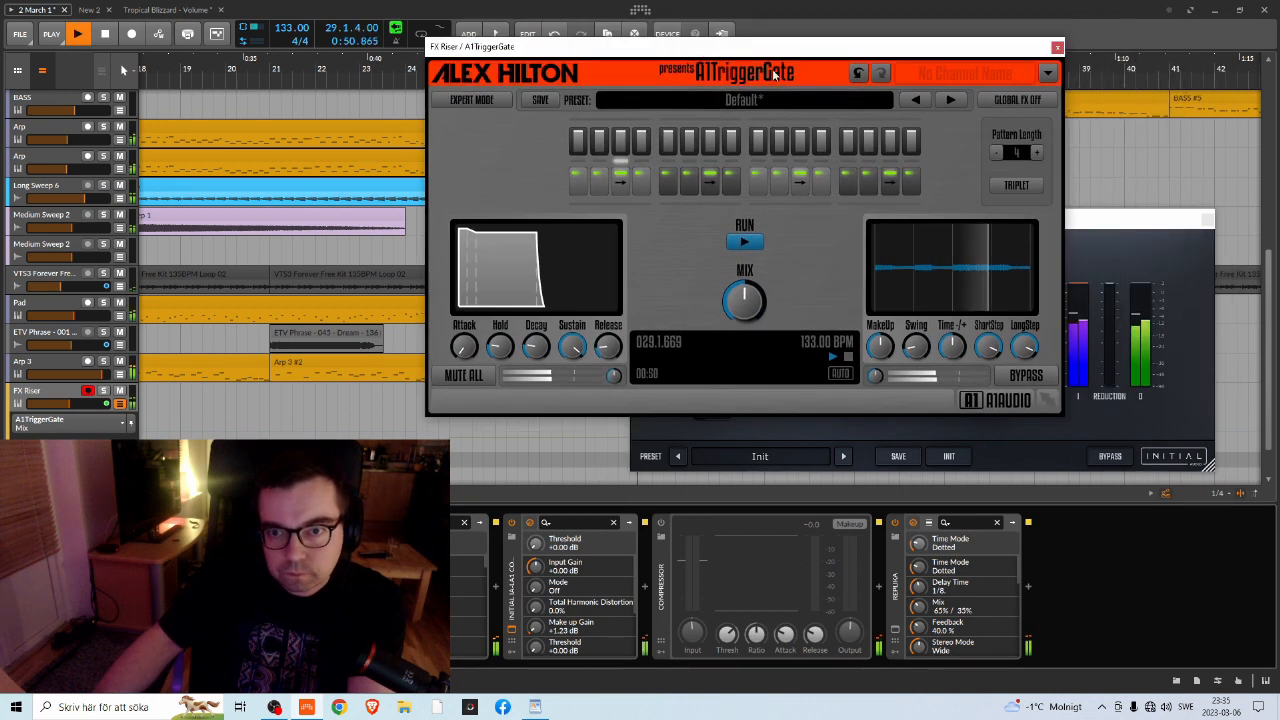
Audition several A1TriggerGate presets, including Groove Rhythm 01 + Echo, and delete the gate from the FX Riser chain
left_click(950, 100)
left_click(950, 100)
left_click(950, 100)
left_click(950, 100)
left_click(950, 100)
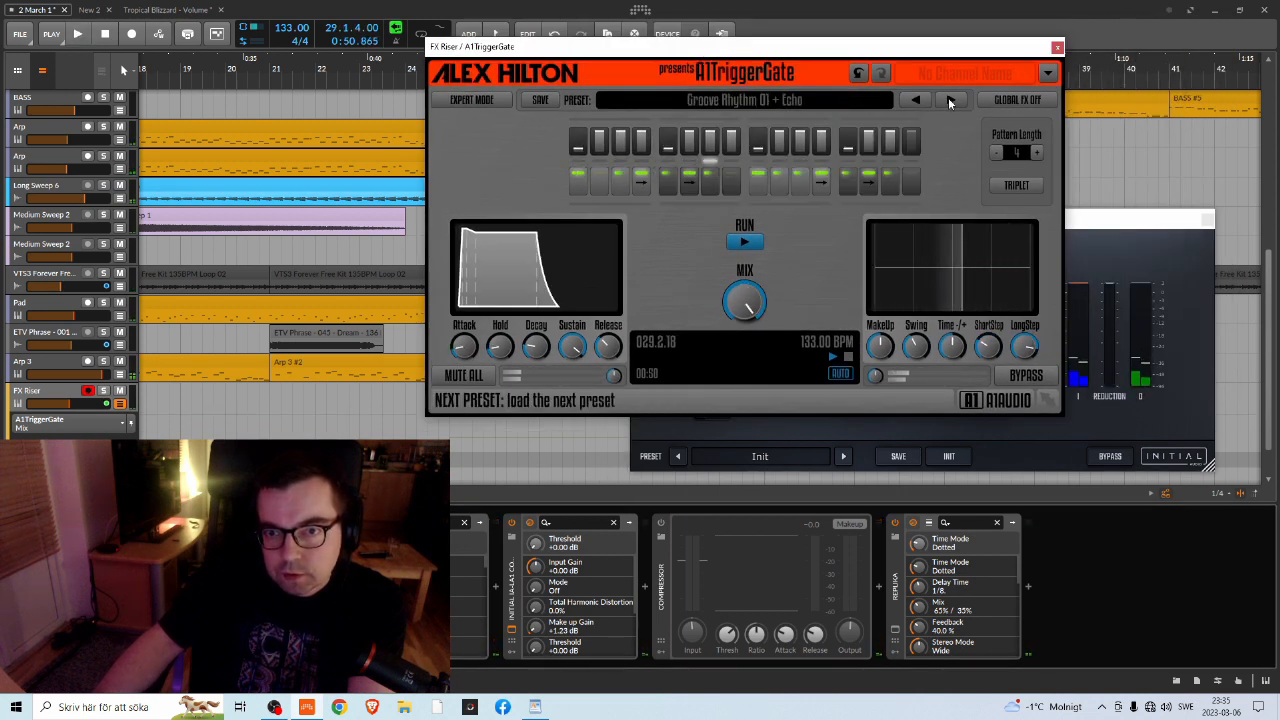
left_click(950, 100)
left_click(950, 100)
left_click(914, 101)
key("space")
left_click_drag(746, 304, 747, 347)
key("space")
left_click(951, 100)
key("space")
key("space")
left_click(1057, 47)
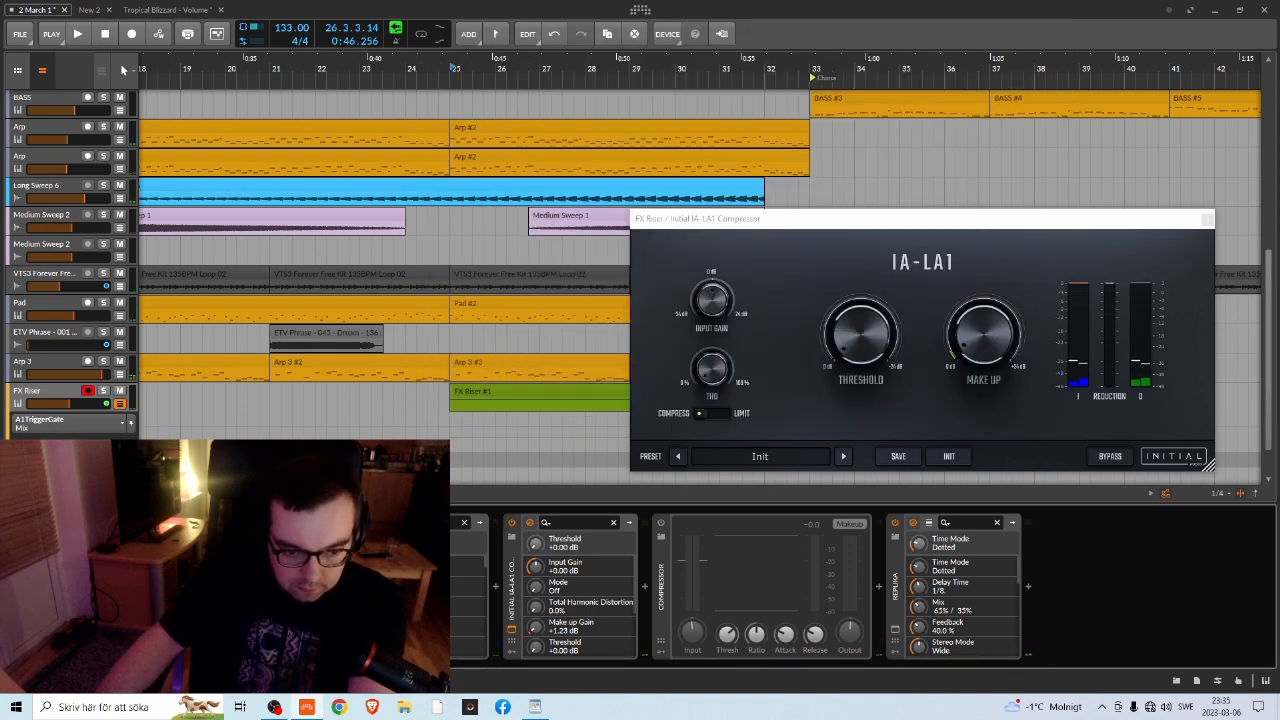
key("Delete")
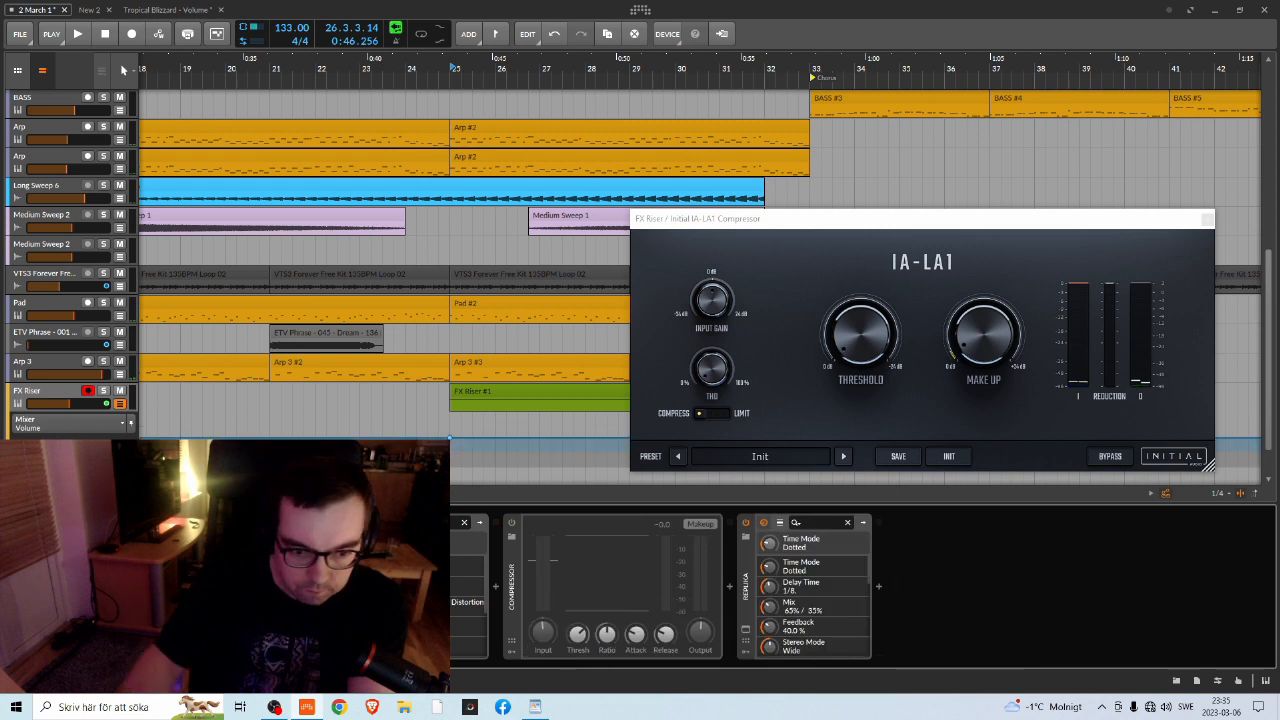
Replay the build-up from bar 25, re-enable the stock Compressor on FX Riser and move it ahead of the IA-LA1 Compressor
key("space")
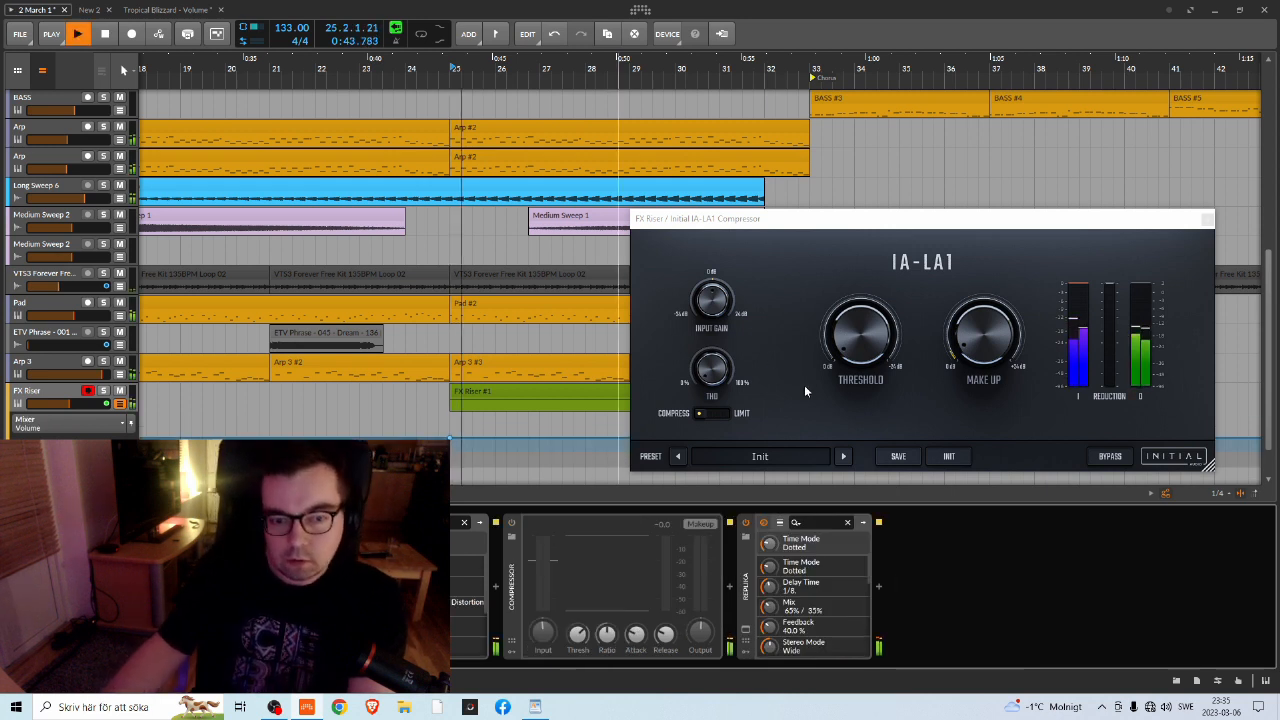
left_click(511, 523)
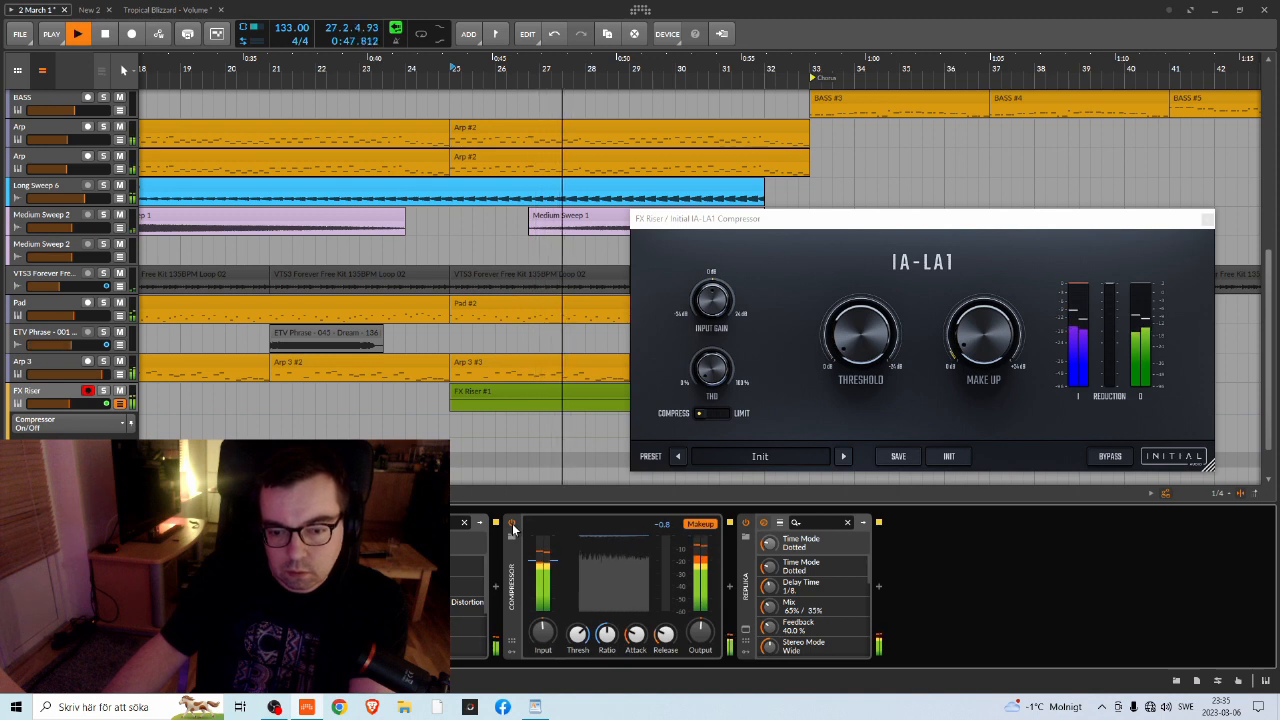
left_click(513, 525)
left_click(513, 525)
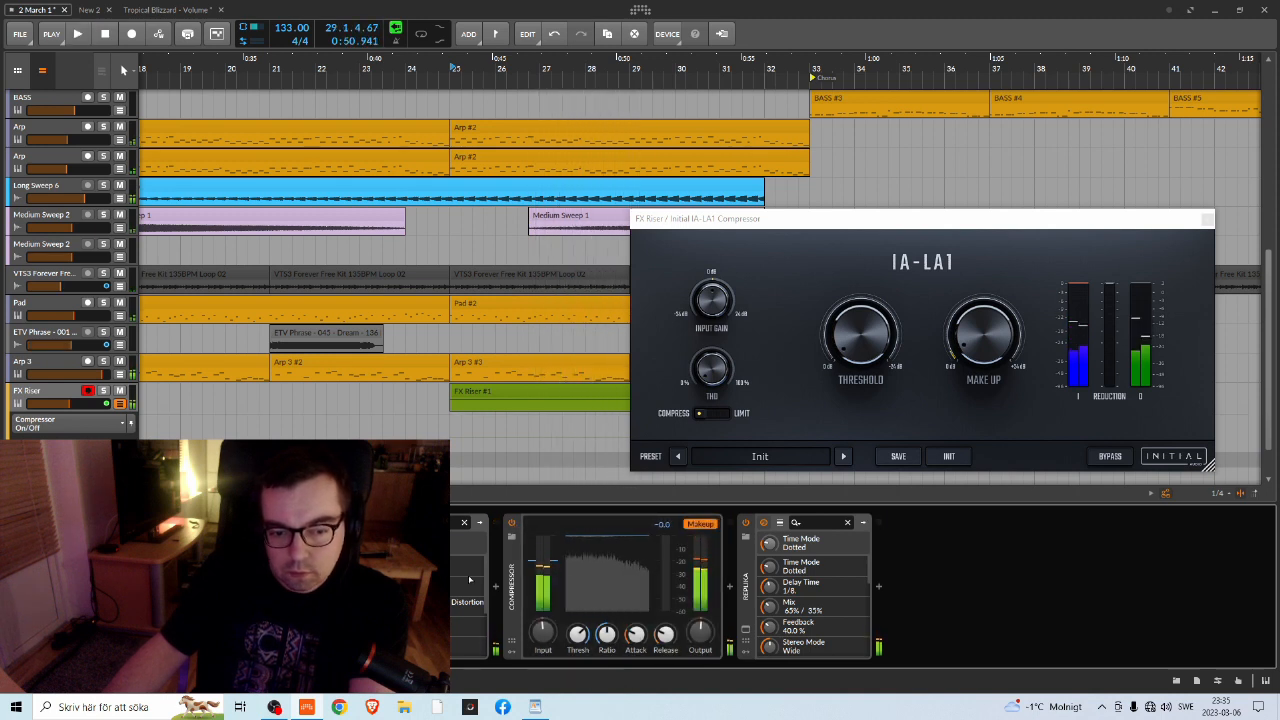
left_click_drag(706, 566, 708, 567)
key("space")
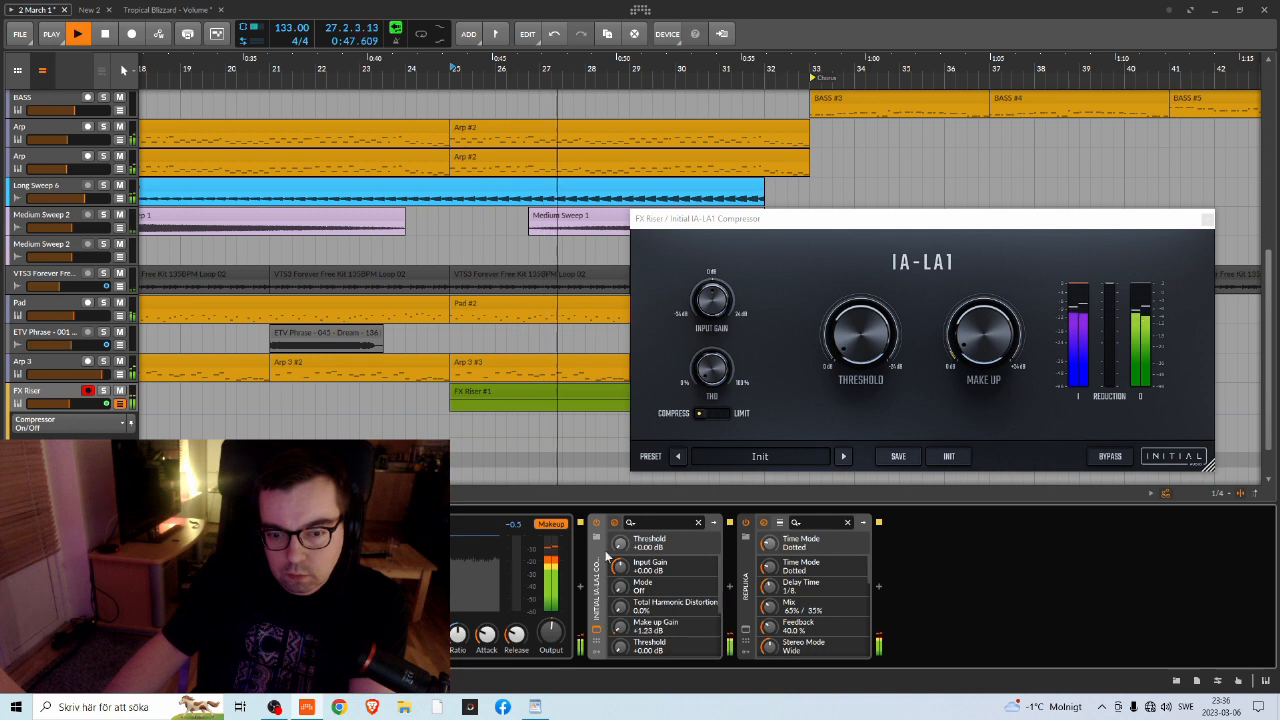
Compare the build-up with the IA-LA1 Compressor bypassed and enabled, replaying from bar 25
left_click(597, 523)
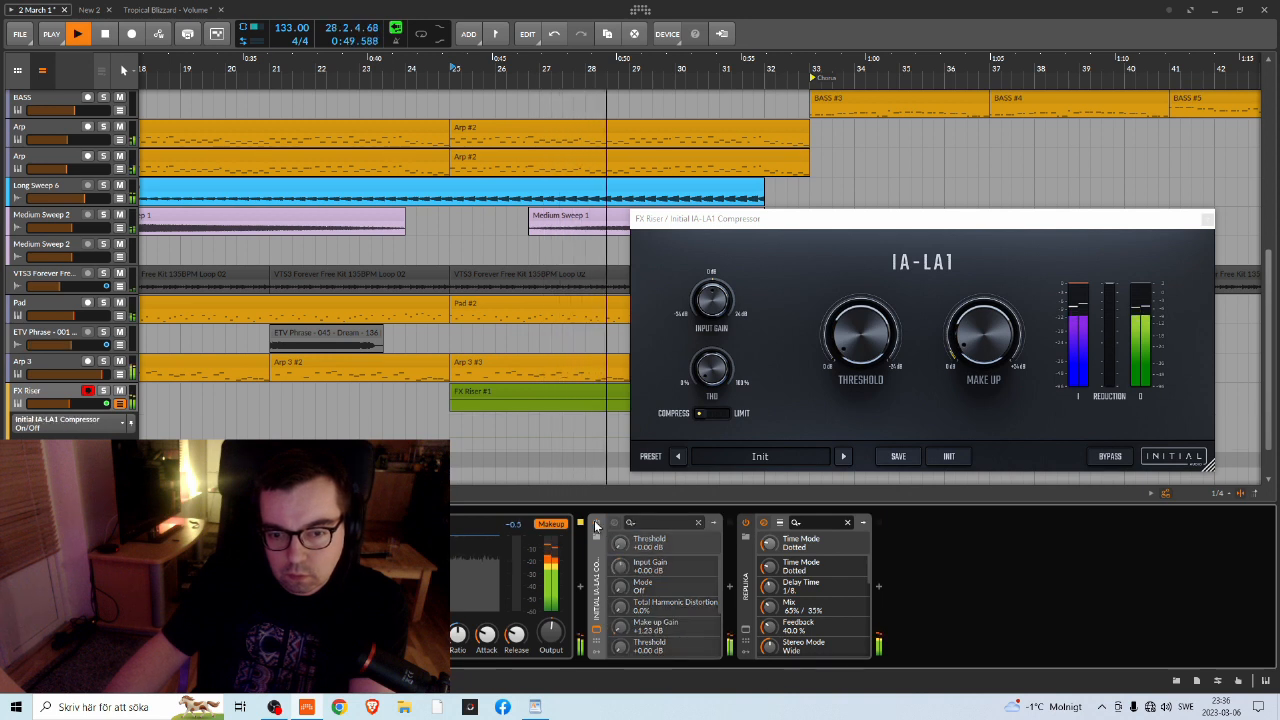
left_click(596, 523)
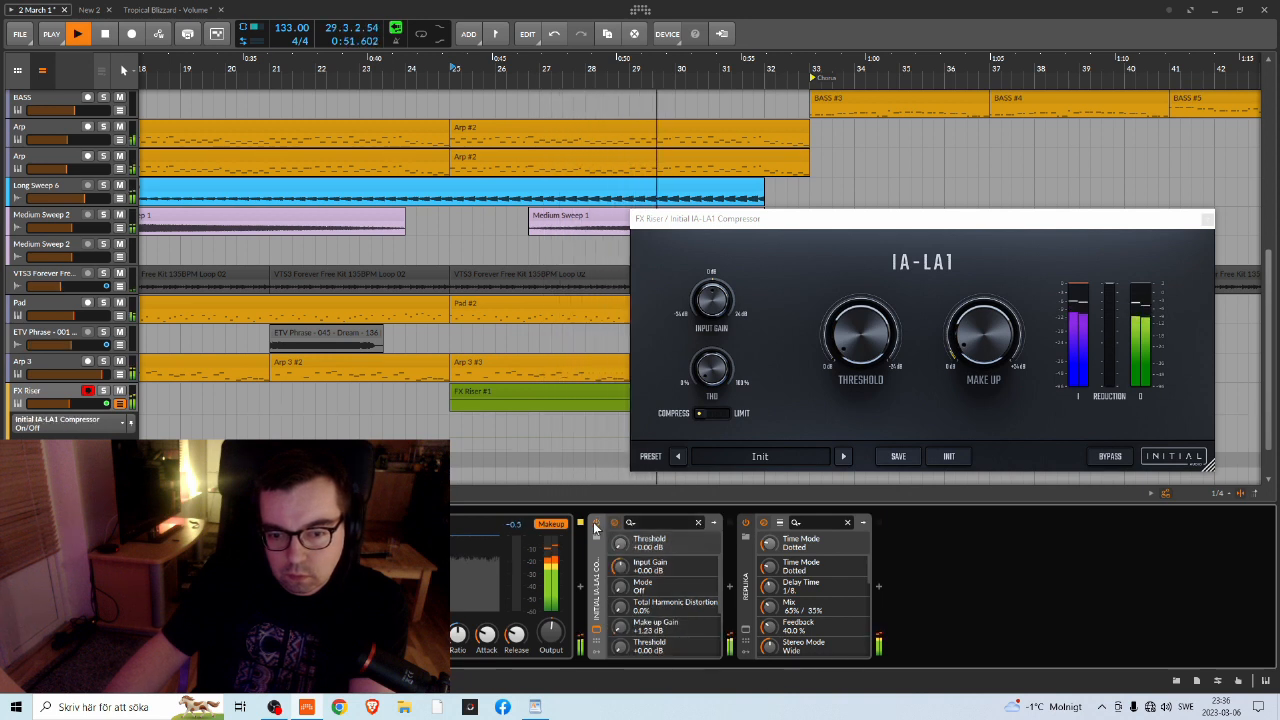
key("space")
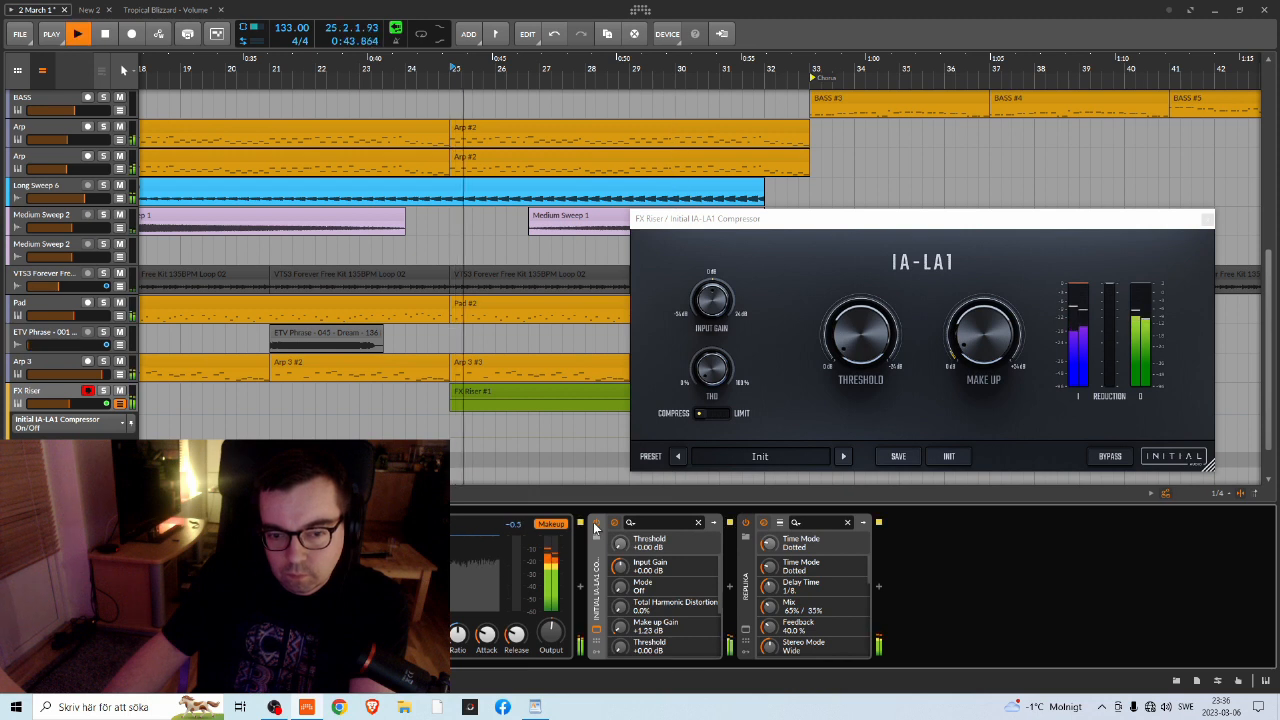
Bypass the stock Compressor, try IA-LA1 threshold settings before restoring +0.00 dB, and set its make-up gain to +0.70 dB
left_click(384, 523)
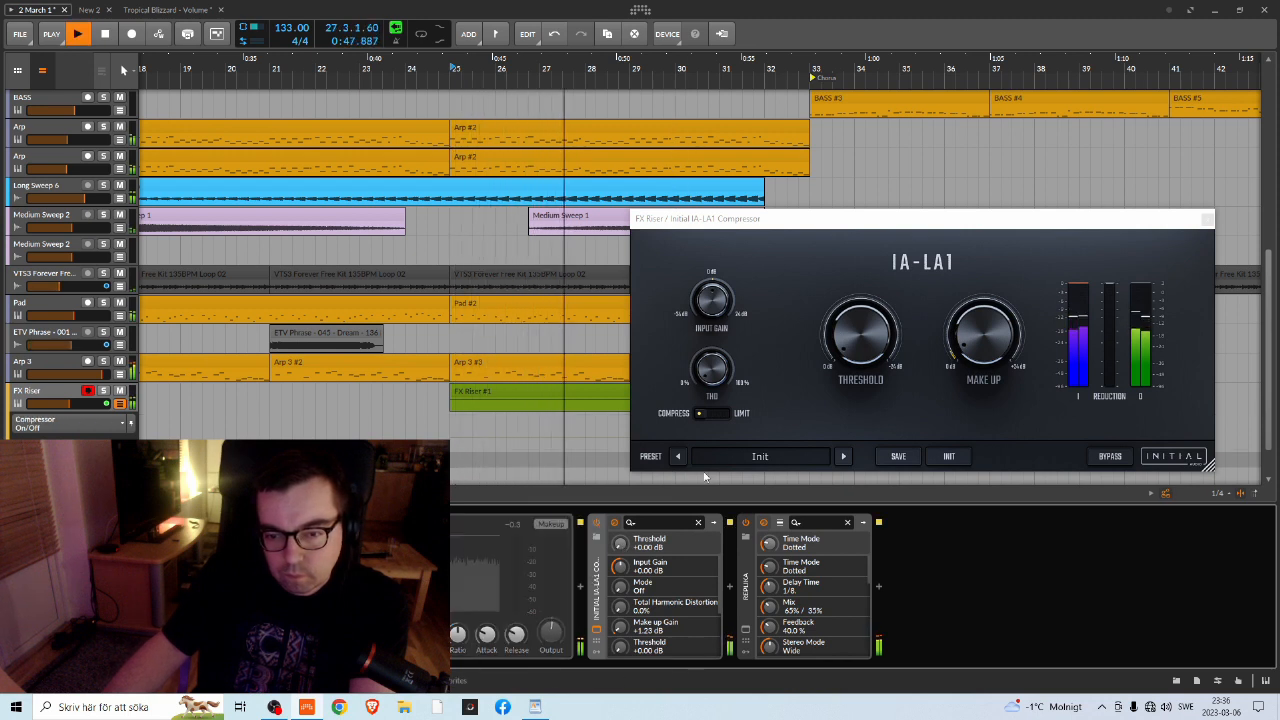
mouse_move(872, 352)
key("space")
key("space")
left_click_drag(868, 350, 868, 356)
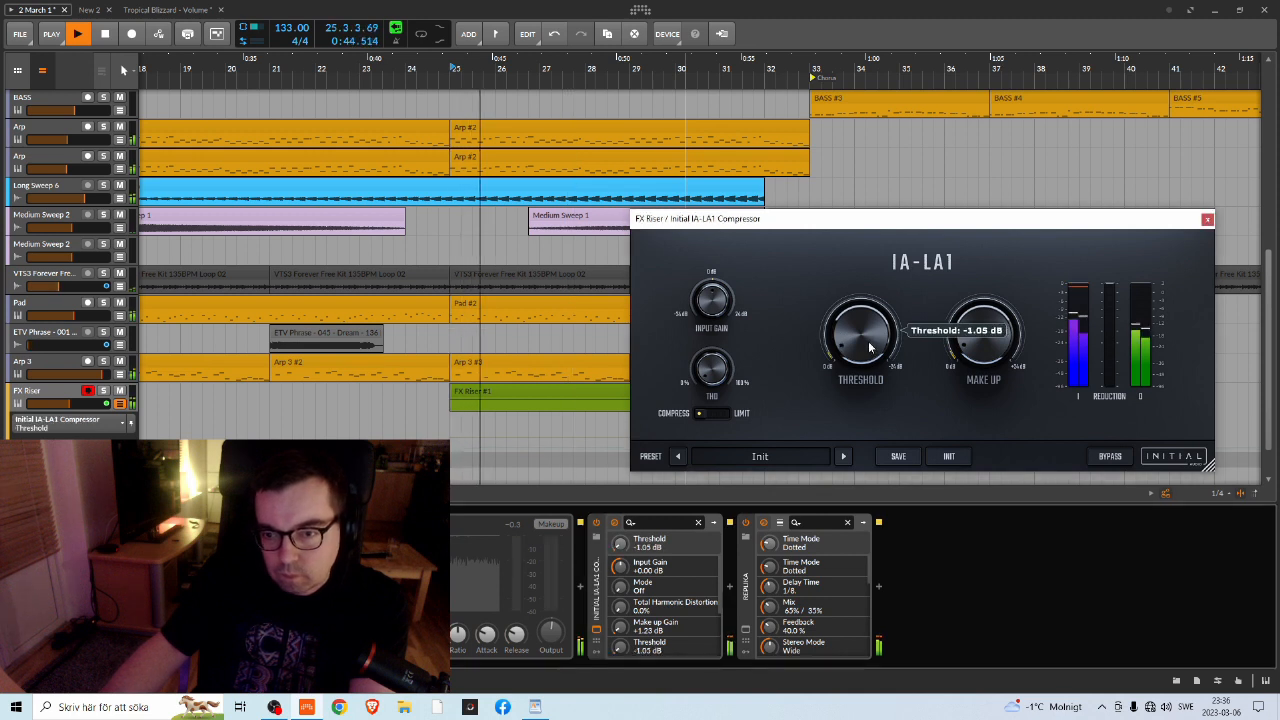
mouse_move(981, 350)
left_mouse_down()
mouse_move(977, 336)
mouse_move(971, 346)
left_mouse_up()
key("space")
key("space")
left_click_drag(881, 342, 875, 348)
key("space")
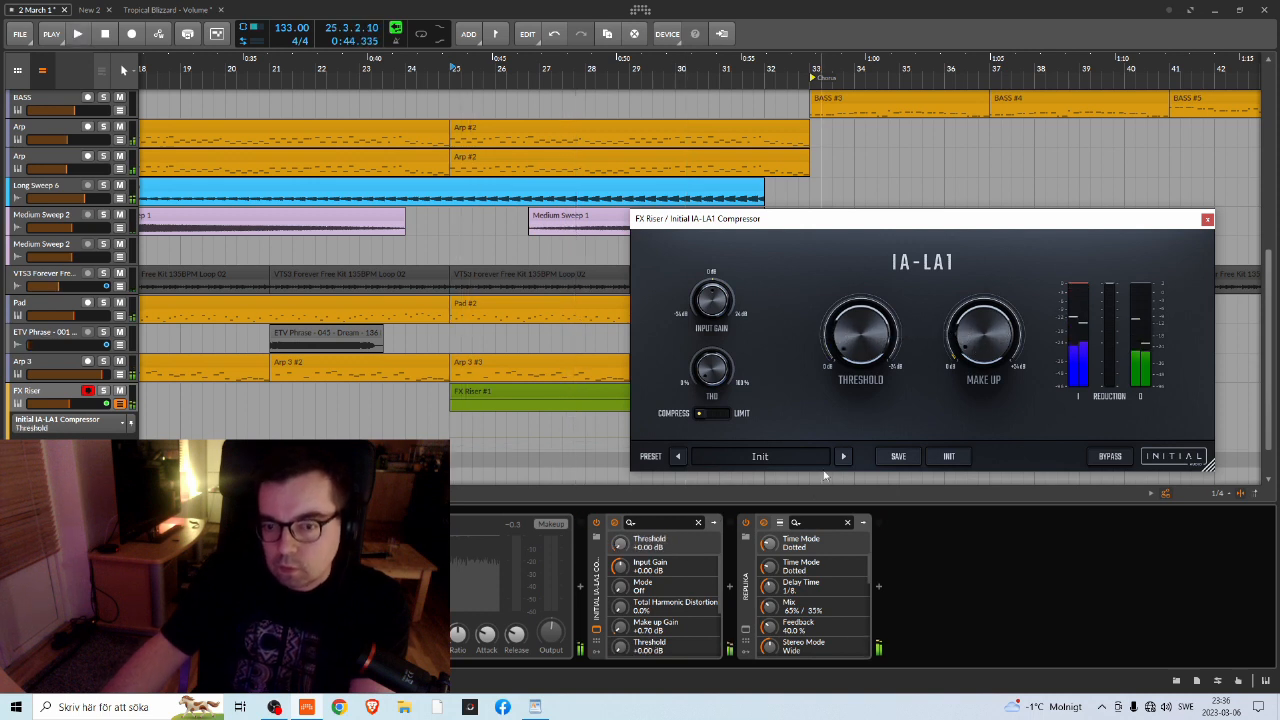
Switch the IA-LA1 Compressor to Limit mode, with its make-up gain at +0.88 dB and threshold at +0.00 dB
left_click_drag(836, 390, 836, 394)
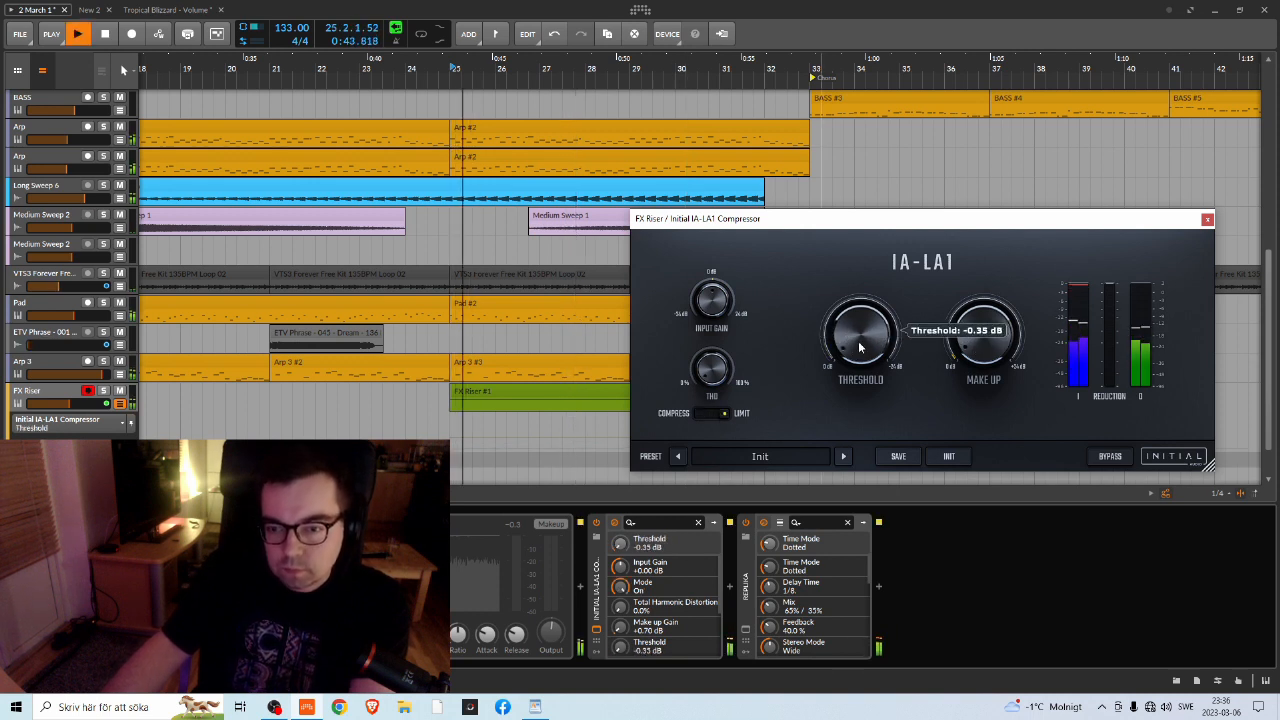
mouse_move(982, 352)
left_mouse_down()
mouse_move(985, 330)
mouse_move(982, 342)
left_mouse_up()
left_click_drag(862, 349, 862, 346)
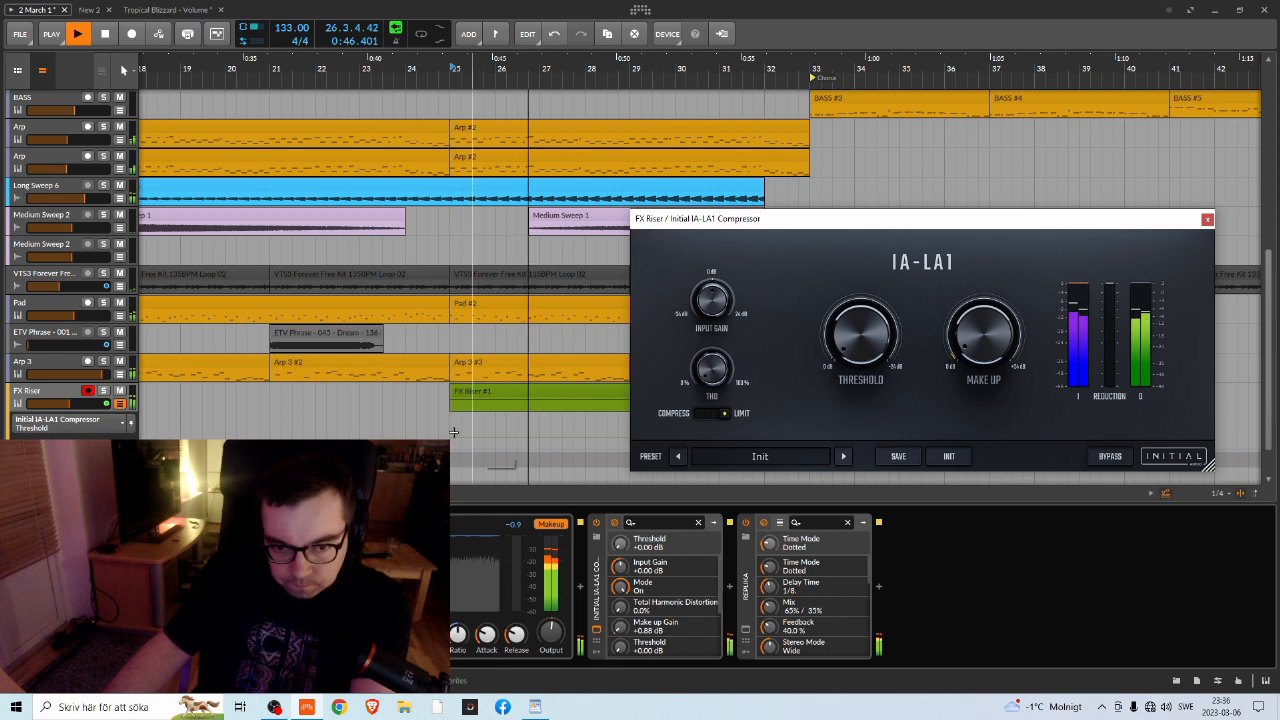
Bypass the IA-LA1 Compressor on FX Riser and replay the build-up from bar 25 with the stock Compressor on
left_click(114, 402)
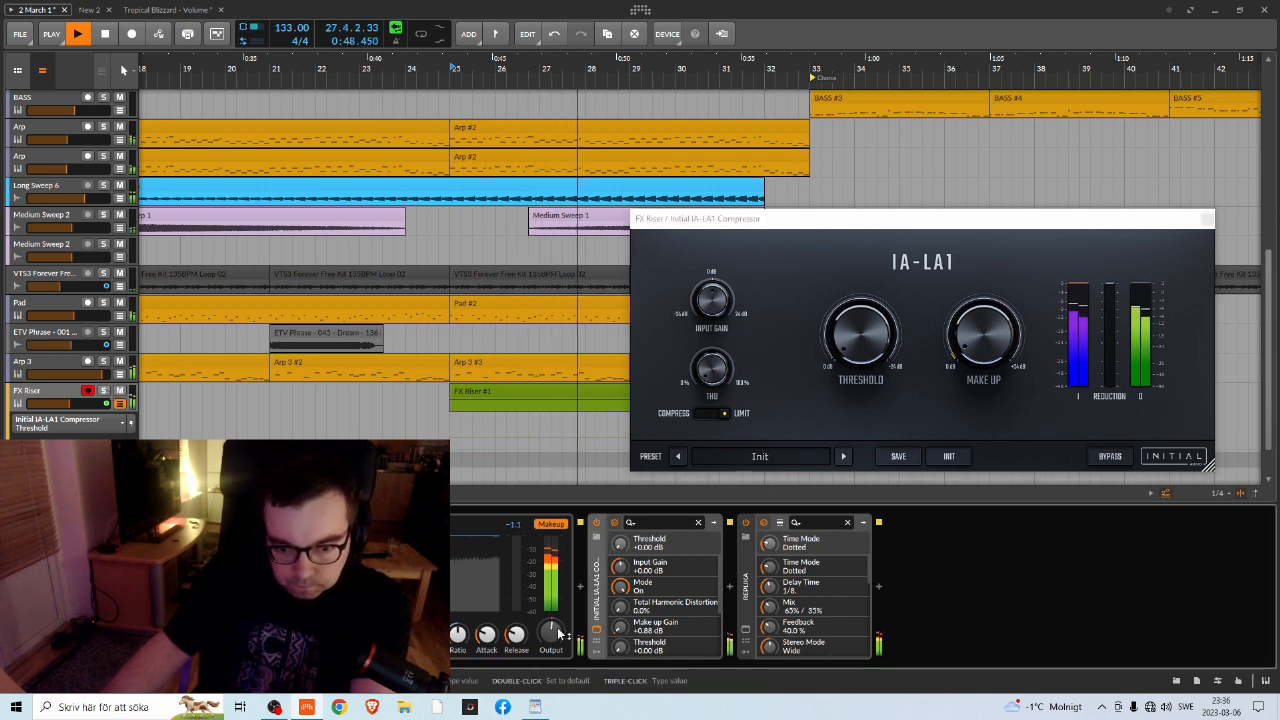
left_click(597, 523)
key("space")
key("space")
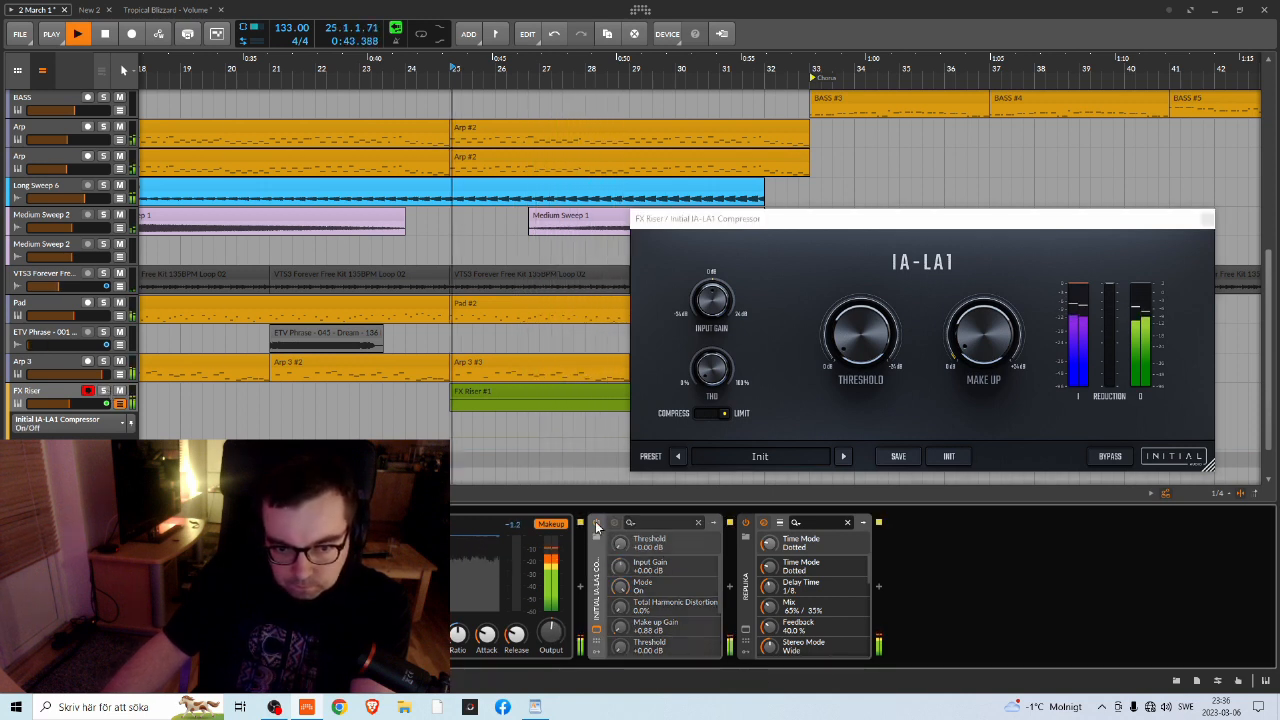
Remove the IA-LA1 Compressor from the FX Riser track and stop playback
left_click(1205, 221)
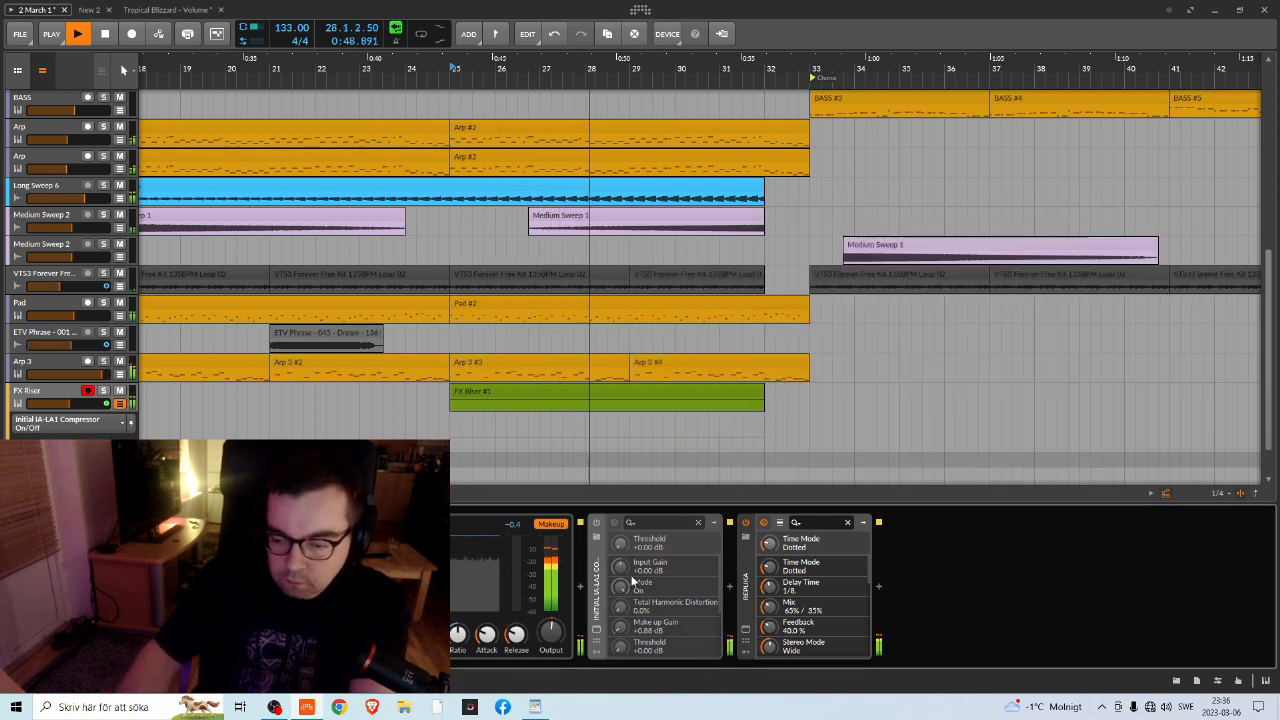
key("Delete")
key("space")
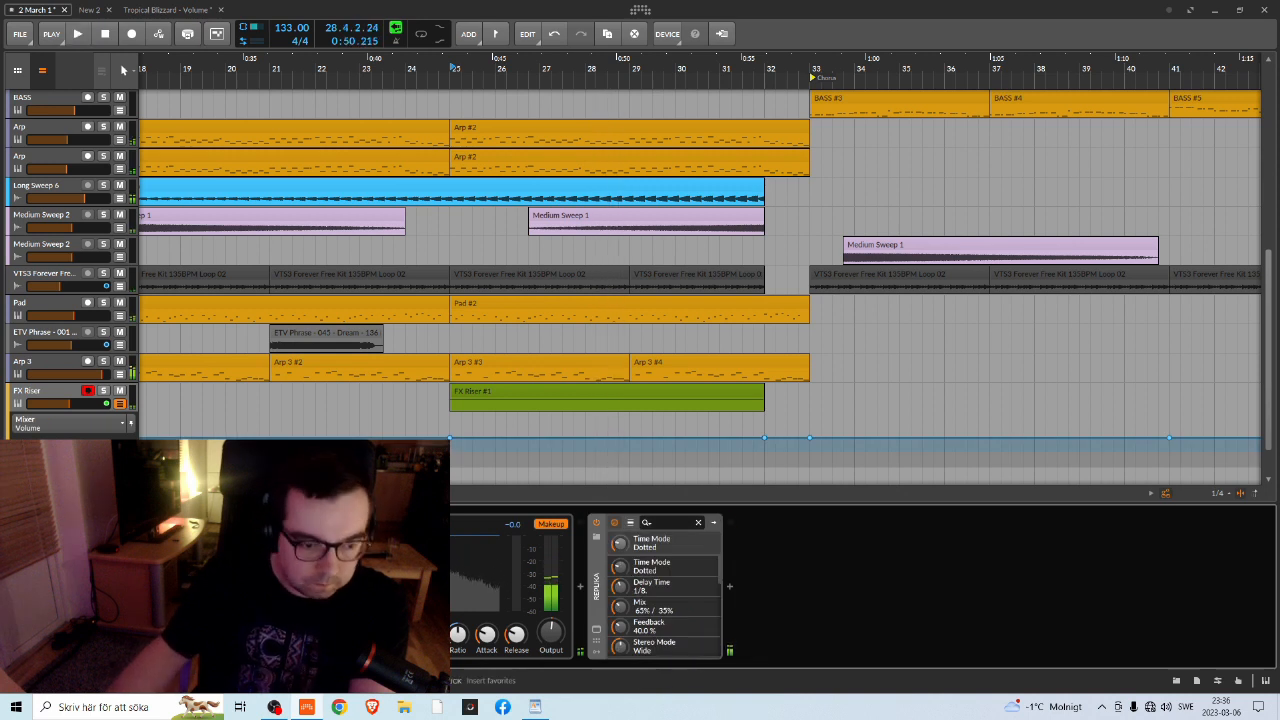
Open Sylenth1 on FX Riser, set Filter A's slope to 24 dB, and replay the build-up from just before bar 25
left_click(150, 629)
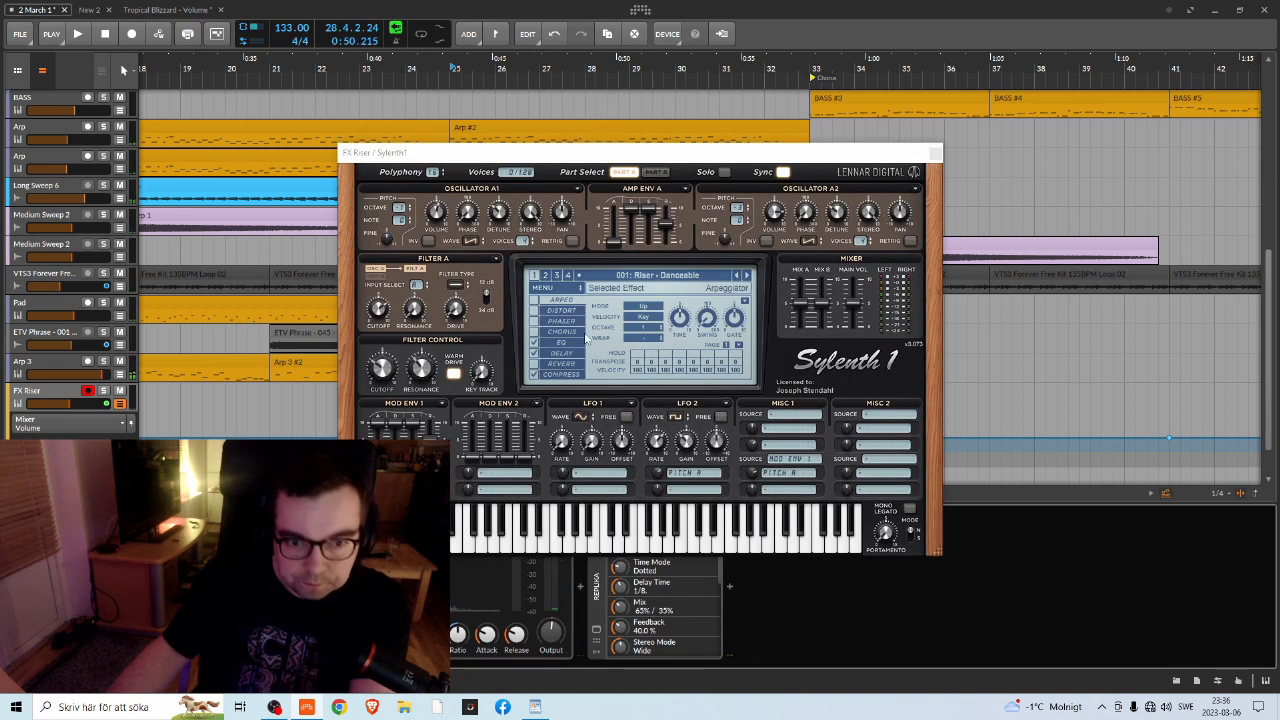
left_click_drag(569, 155, 824, 198)
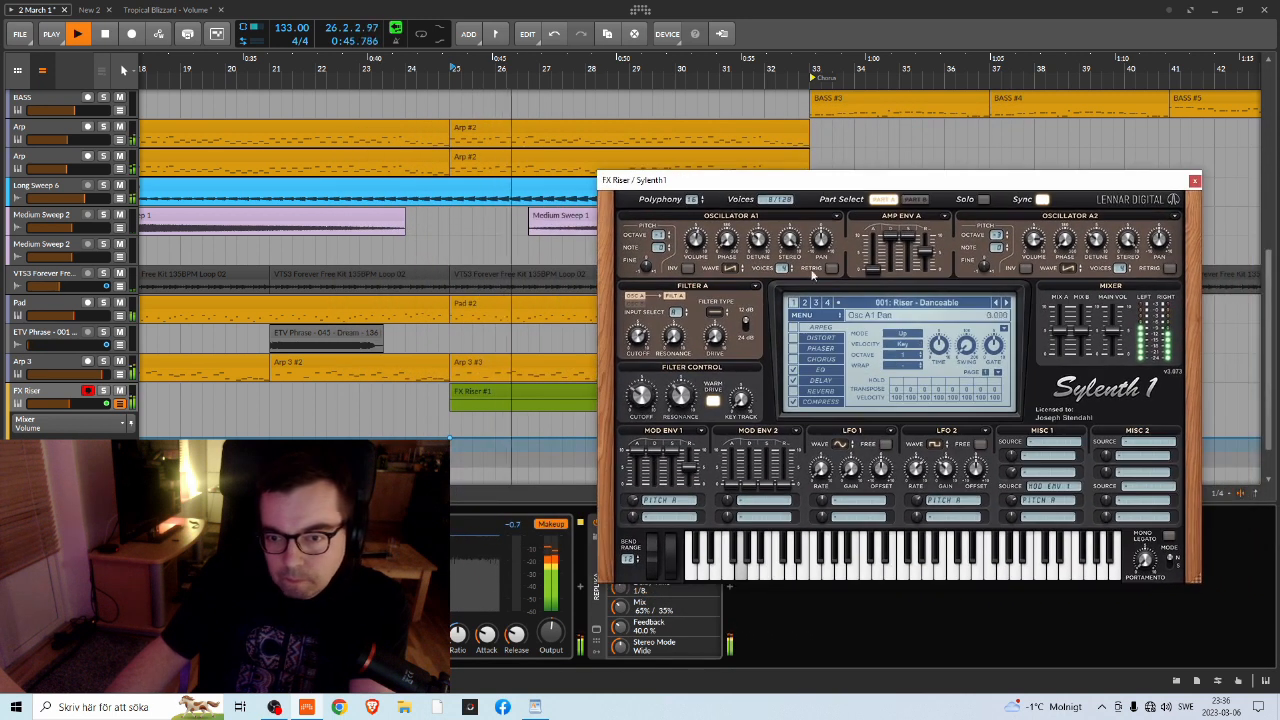
left_click(745, 330)
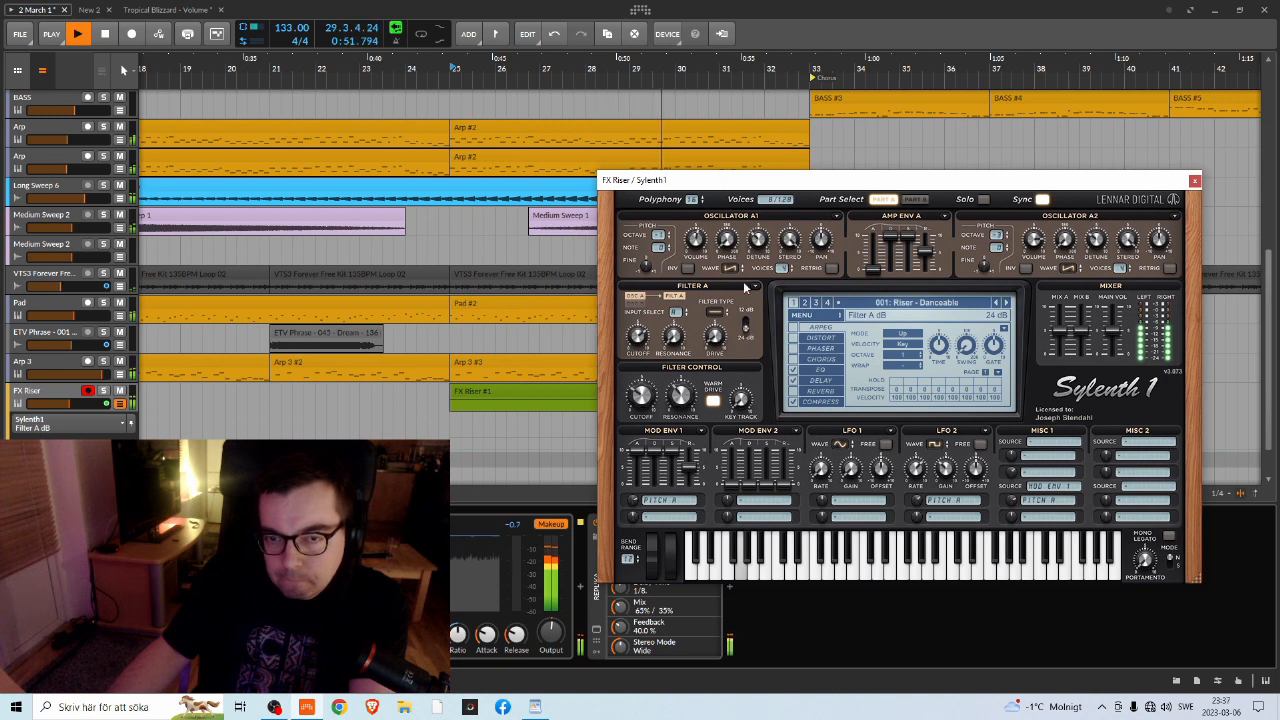
left_click_drag(761, 185, 762, 508)
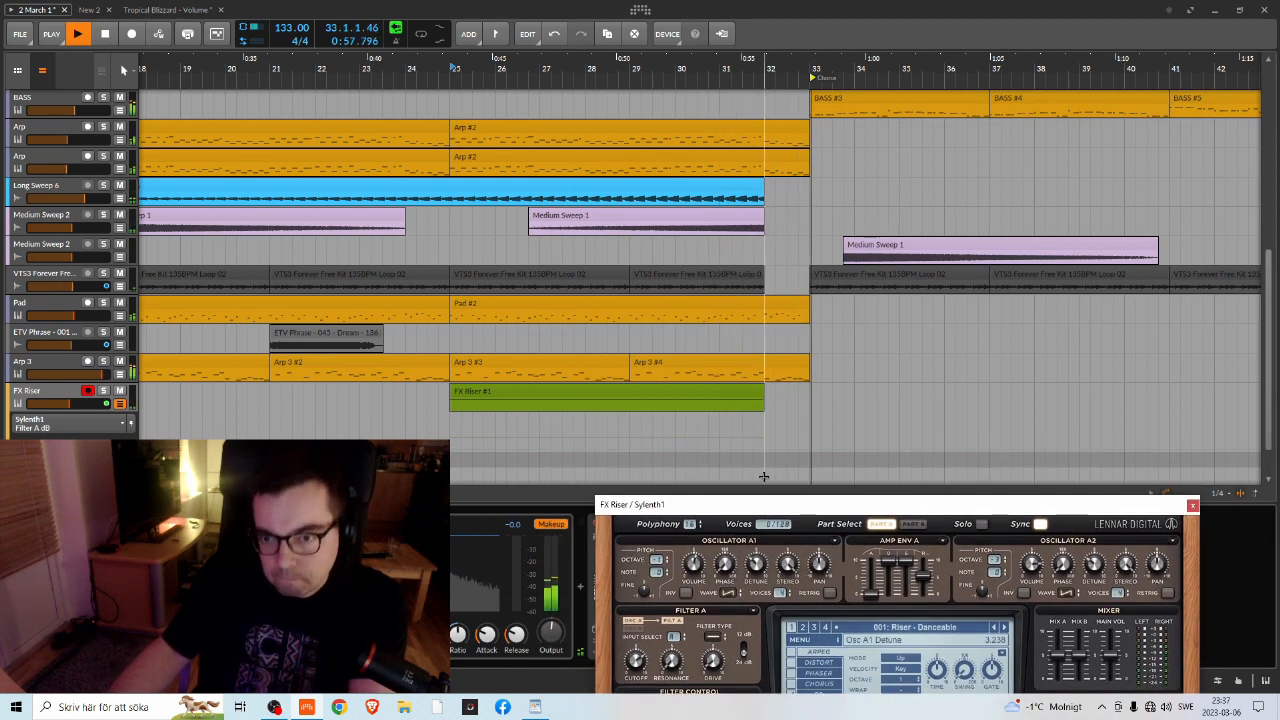
key("space")
key("space")
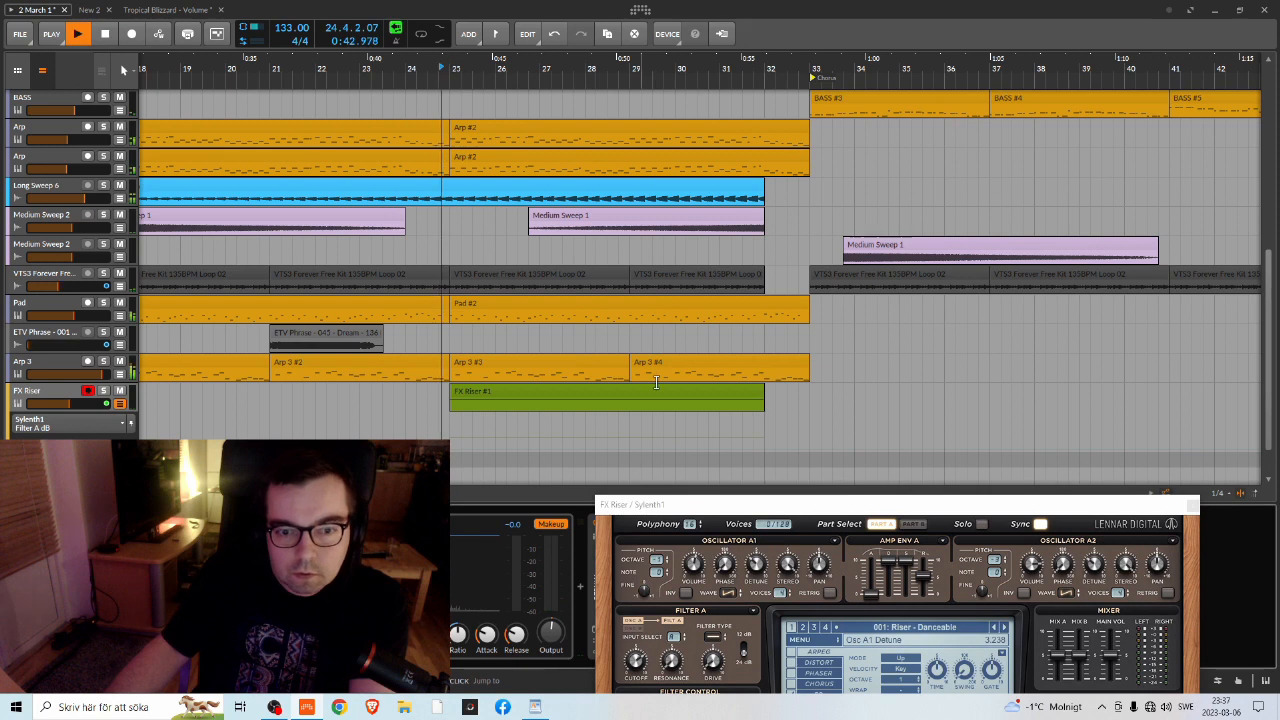
Recheck Sylenth1's Filter A slope and compare the riser with Warm Drive off and on
left_click_drag(769, 507, 844, 232)
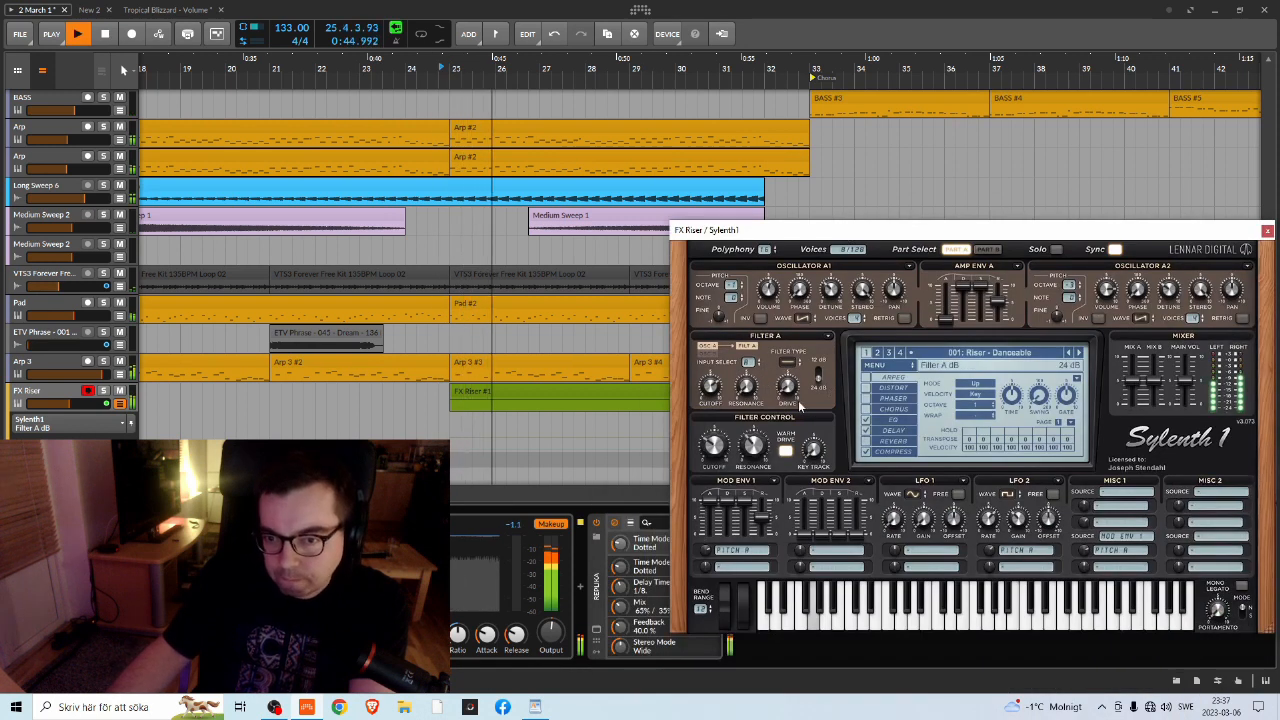
left_click(820, 379)
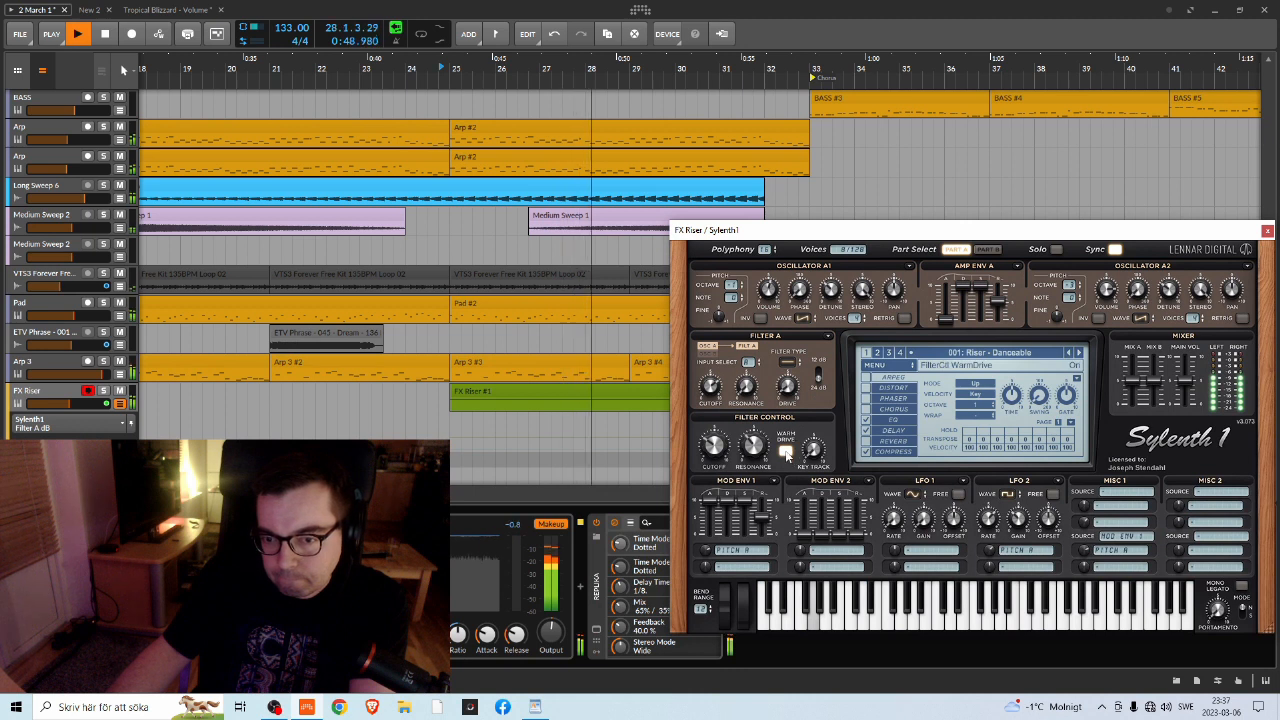
left_click(786, 452)
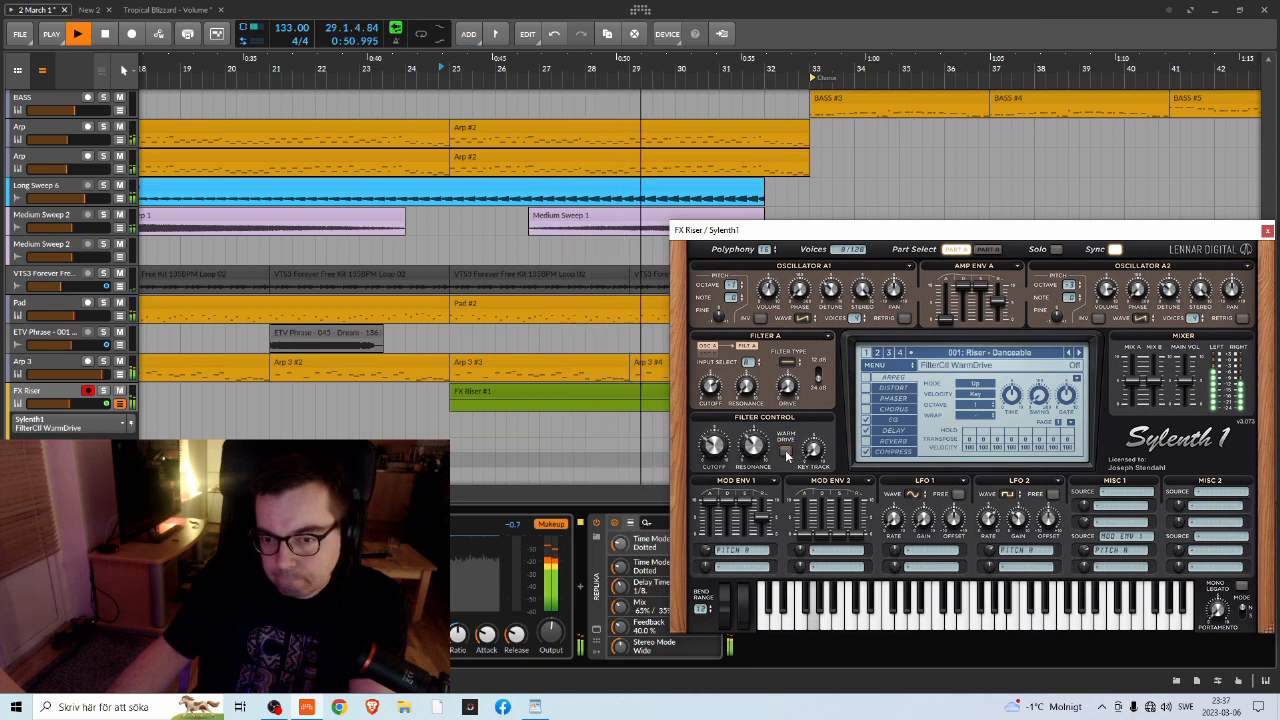
left_click(786, 452)
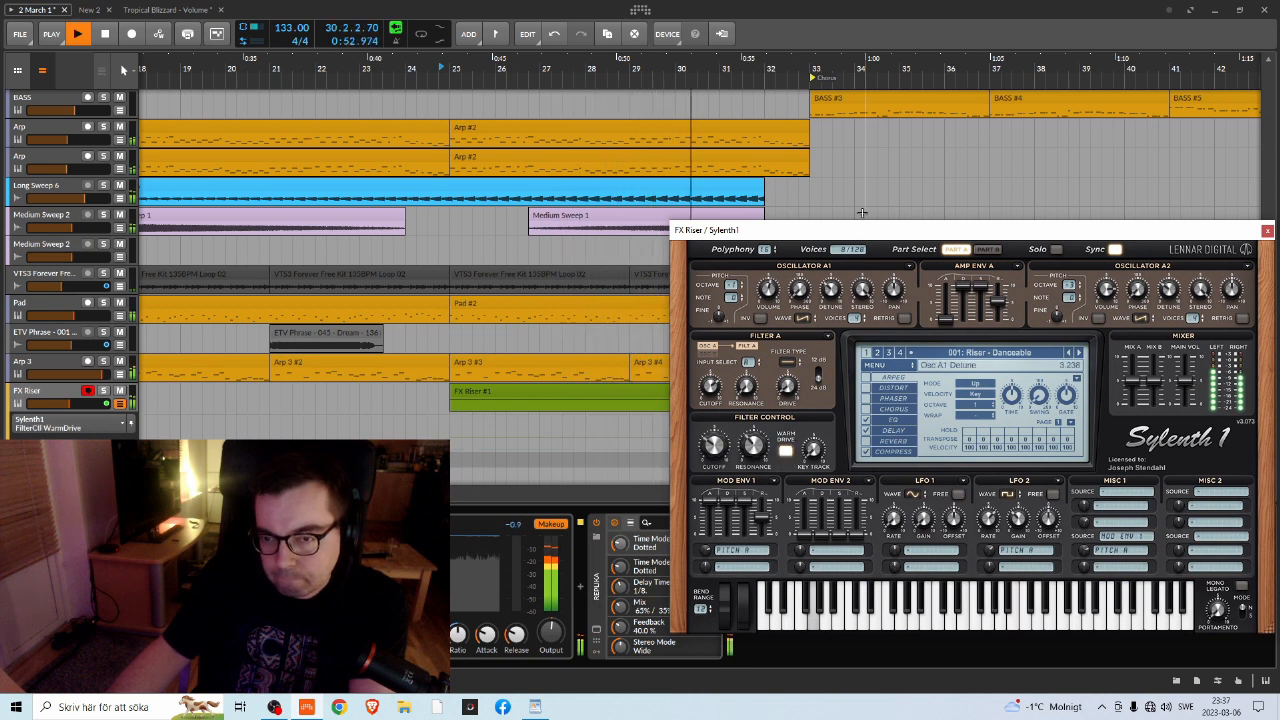
left_click_drag(908, 231, 823, 240)
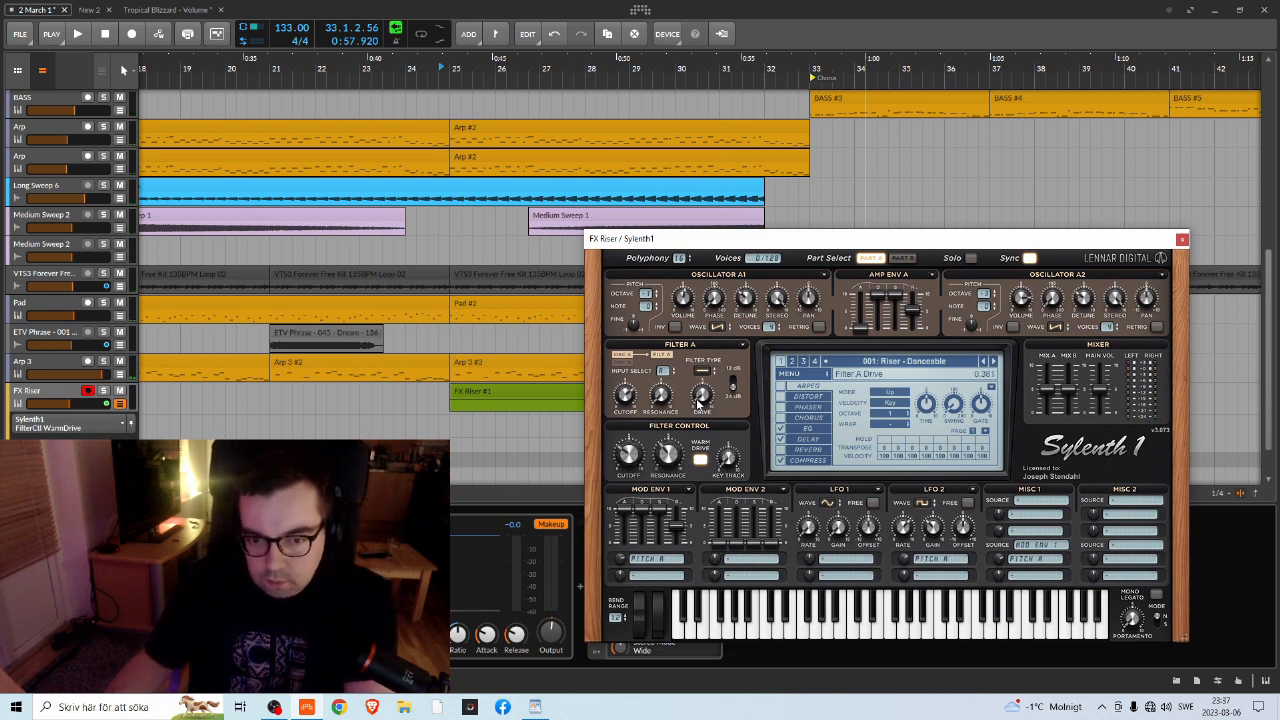
Turn on oscillator A1's retrigger in Sylenth1 and pan oscillator A1 to -4.600 and oscillator A2 to 4.733 during playback
key("space")
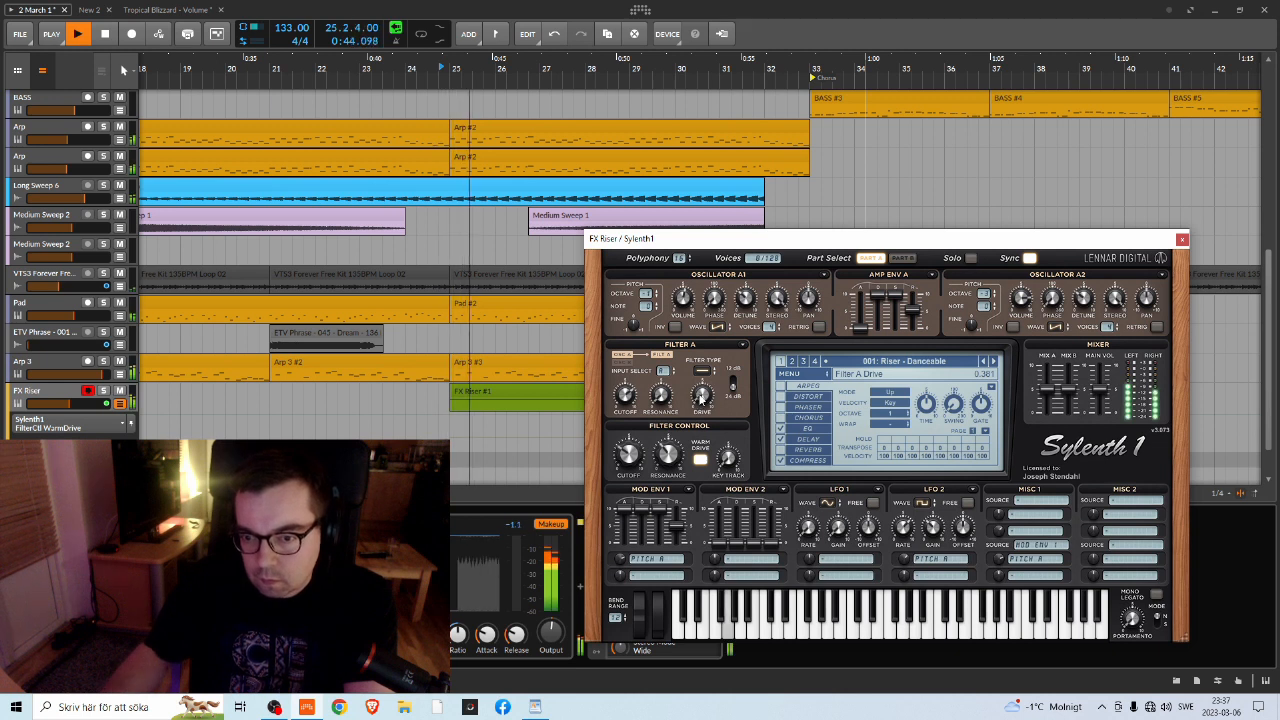
left_click(818, 328)
left_click(1157, 328)
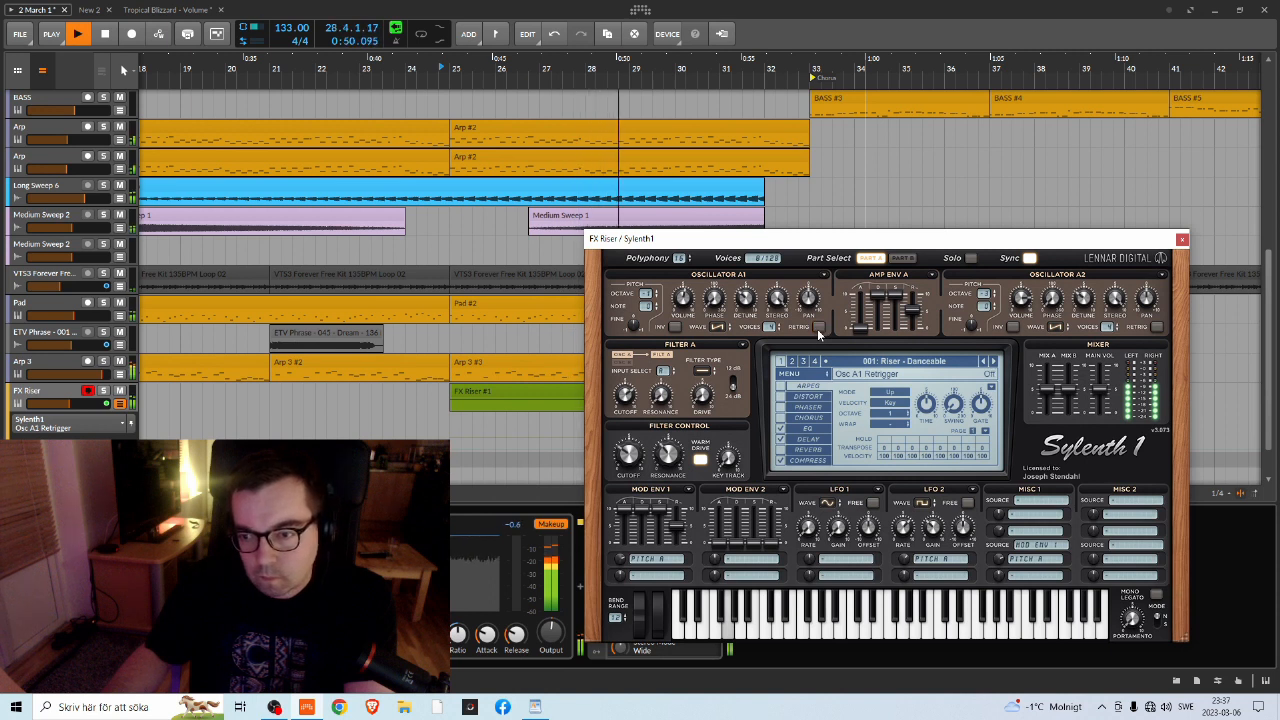
key("space")
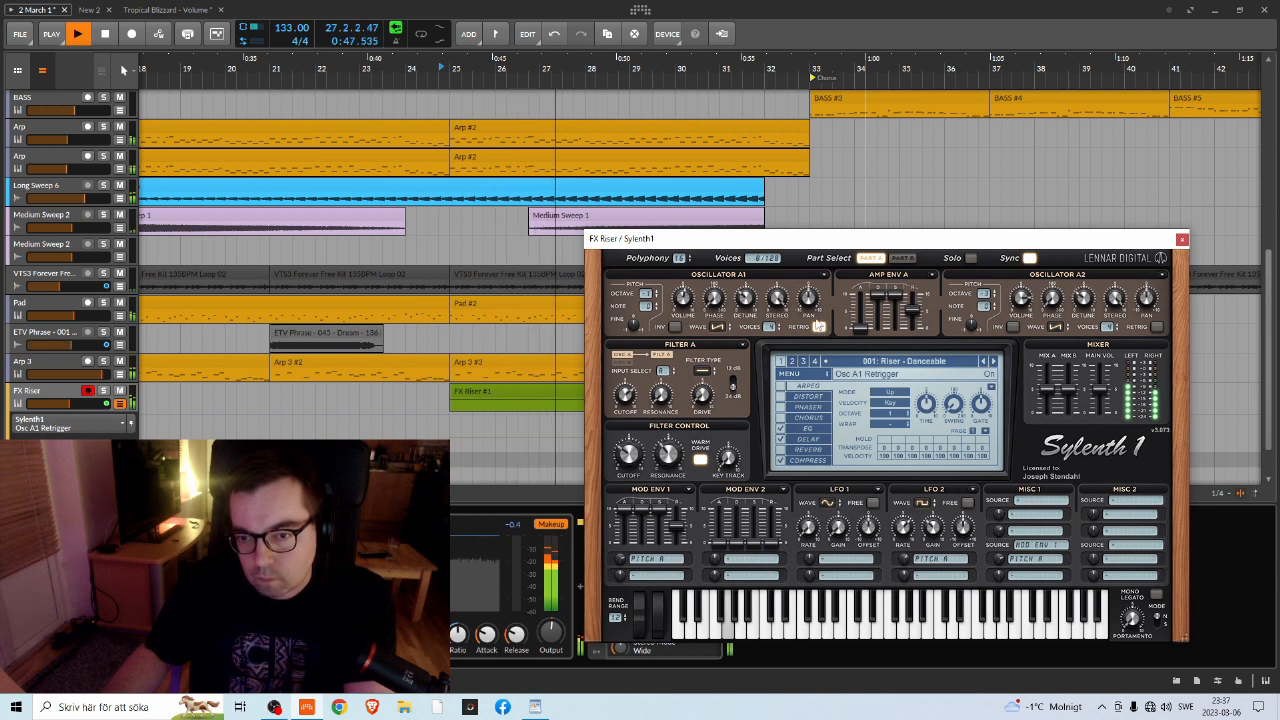
left_click_drag(812, 312, 815, 326)
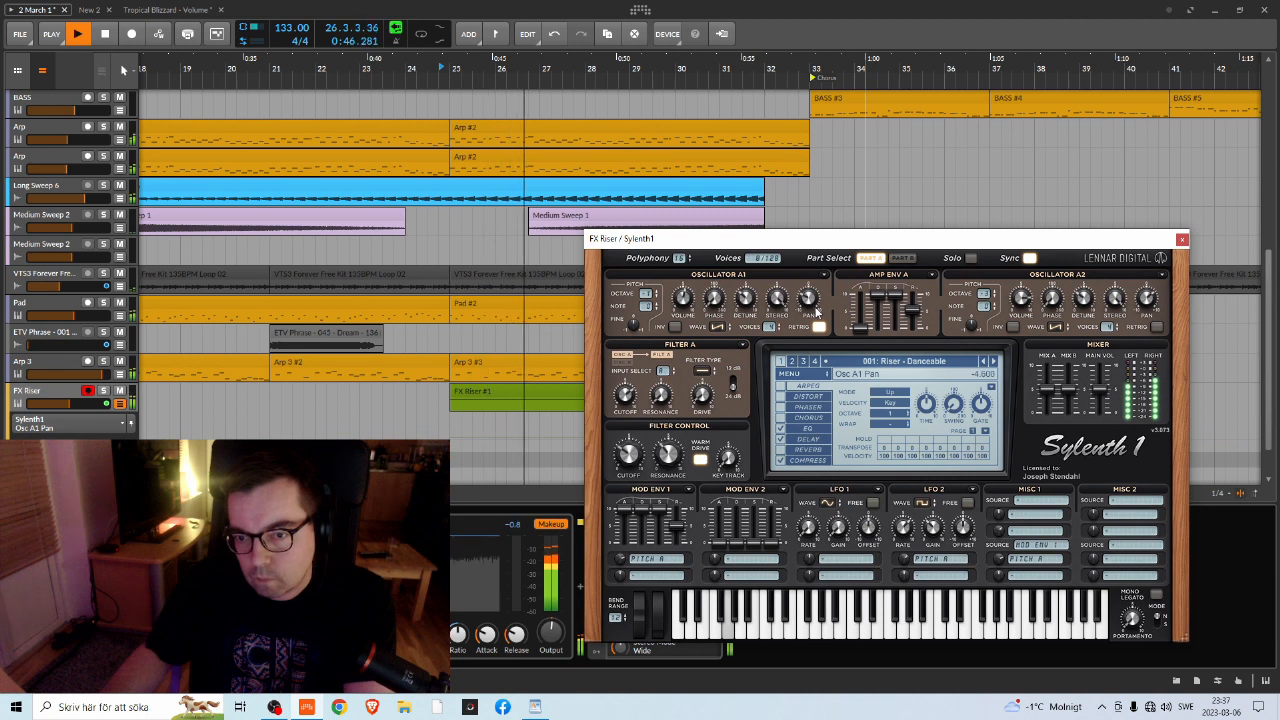
left_click_drag(1147, 304, 1147, 300)
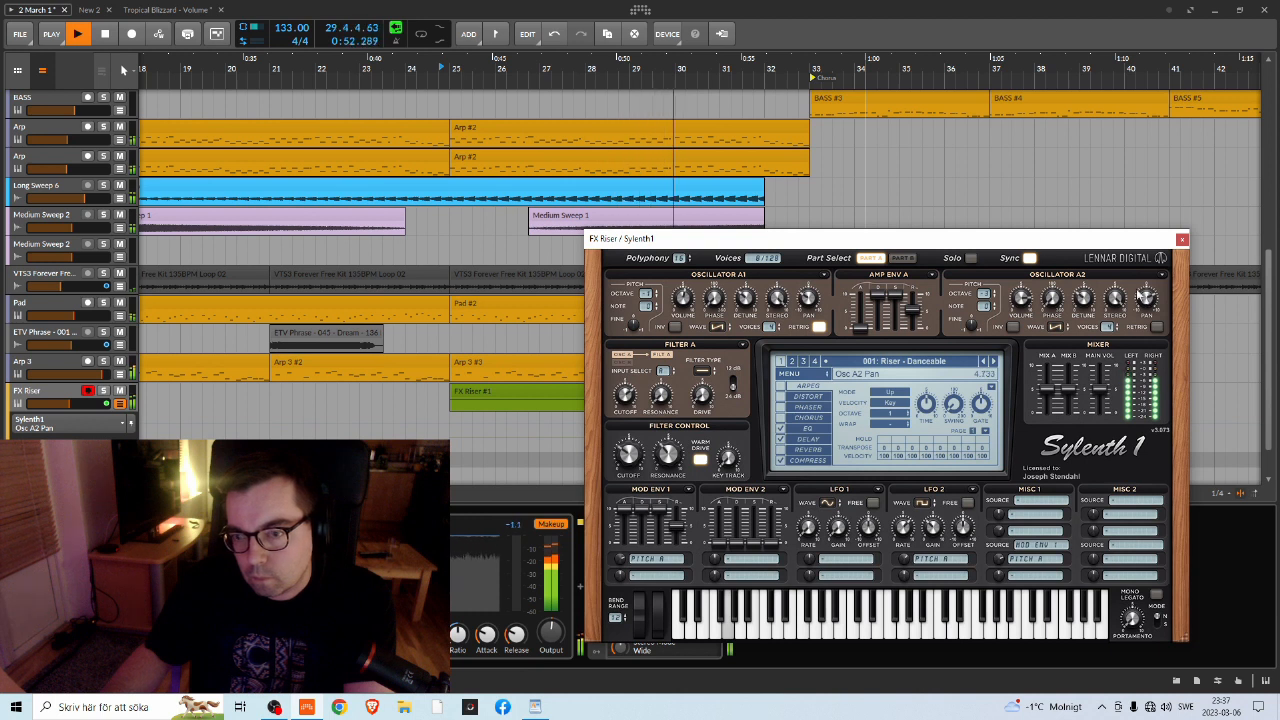
Move the Sylenth1 window off the clips and replay the build-up from just before bar 25 to judge the riser
left_click_drag(620, 238, 860, 165)
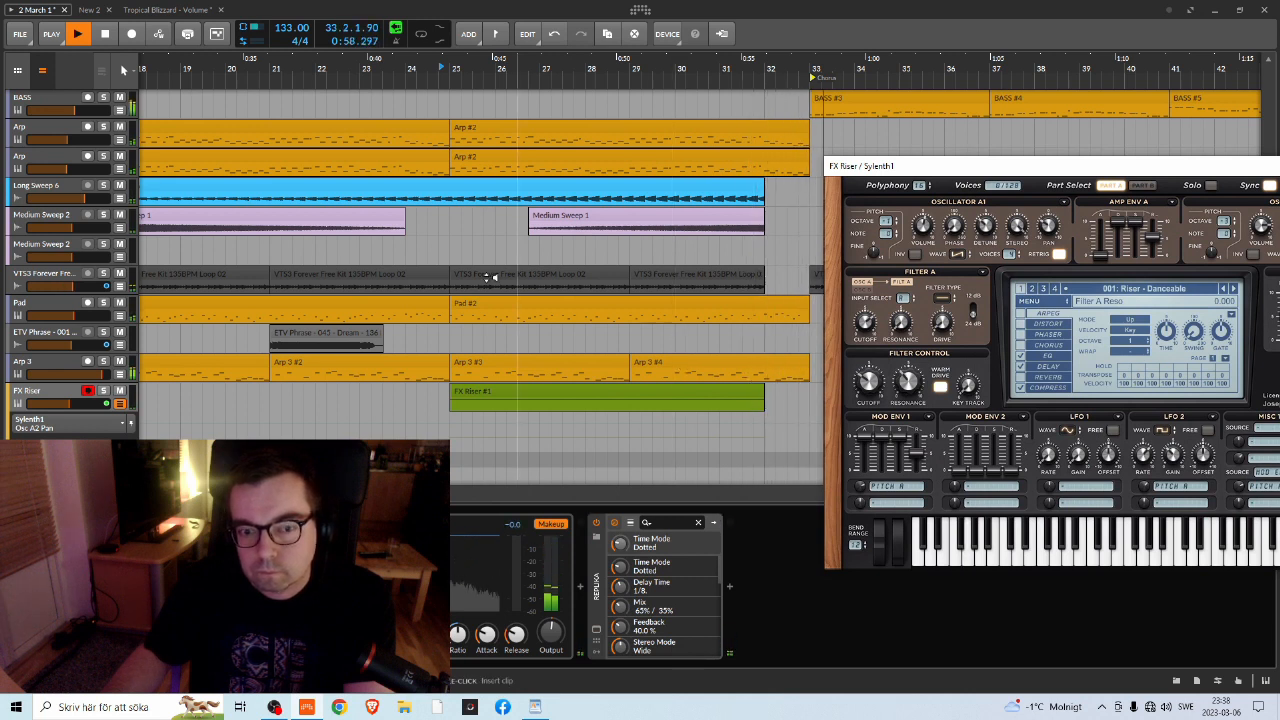
left_click(464, 93)
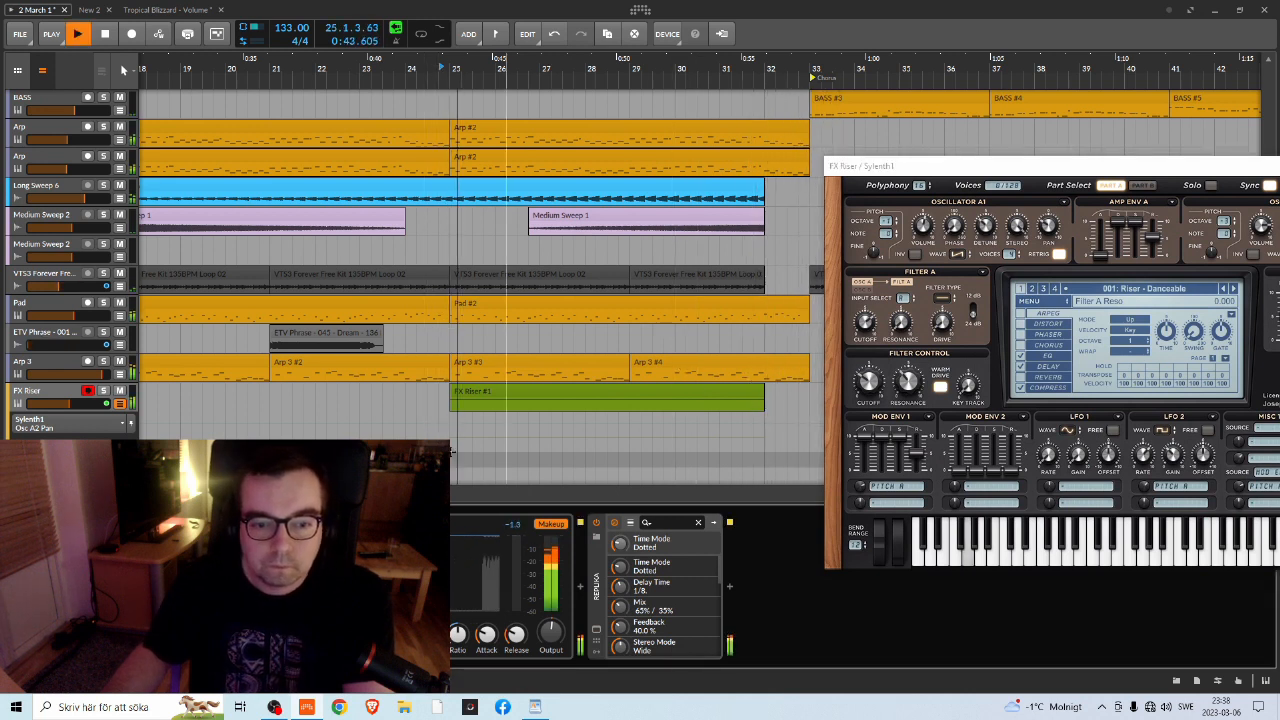
left_click(56, 362)
double_click(63, 394)
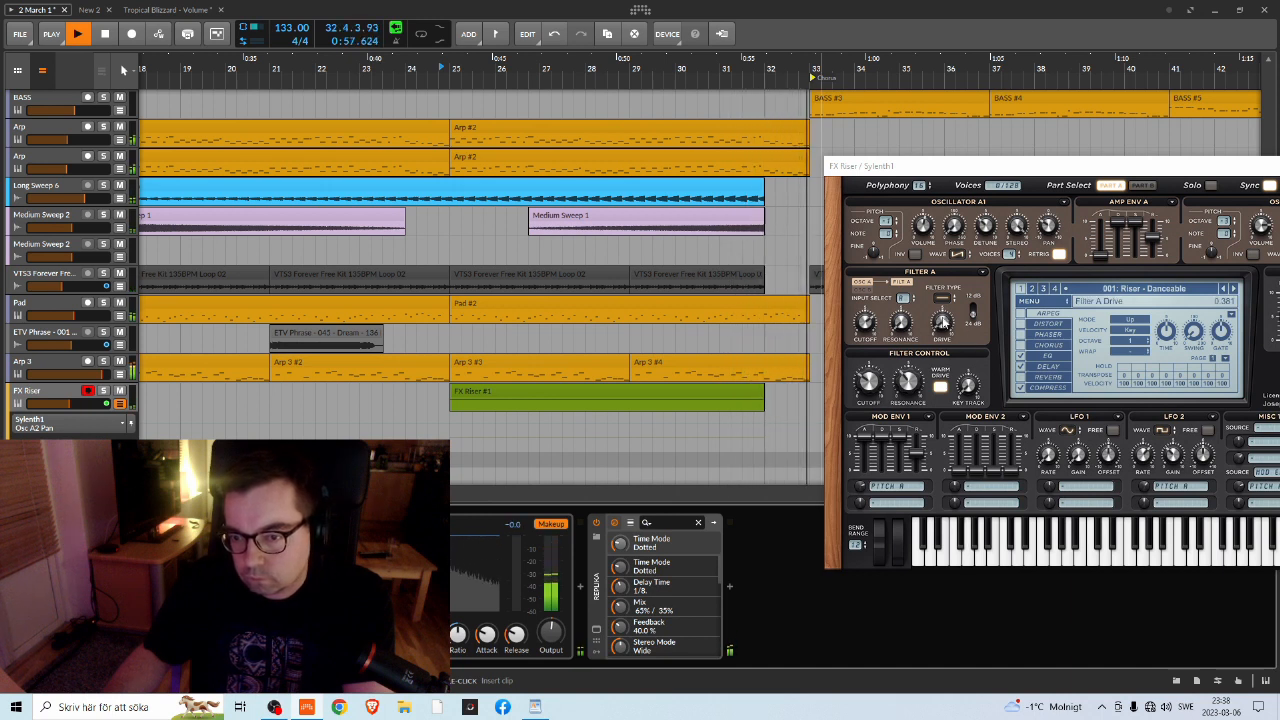
key("space")
key("space")
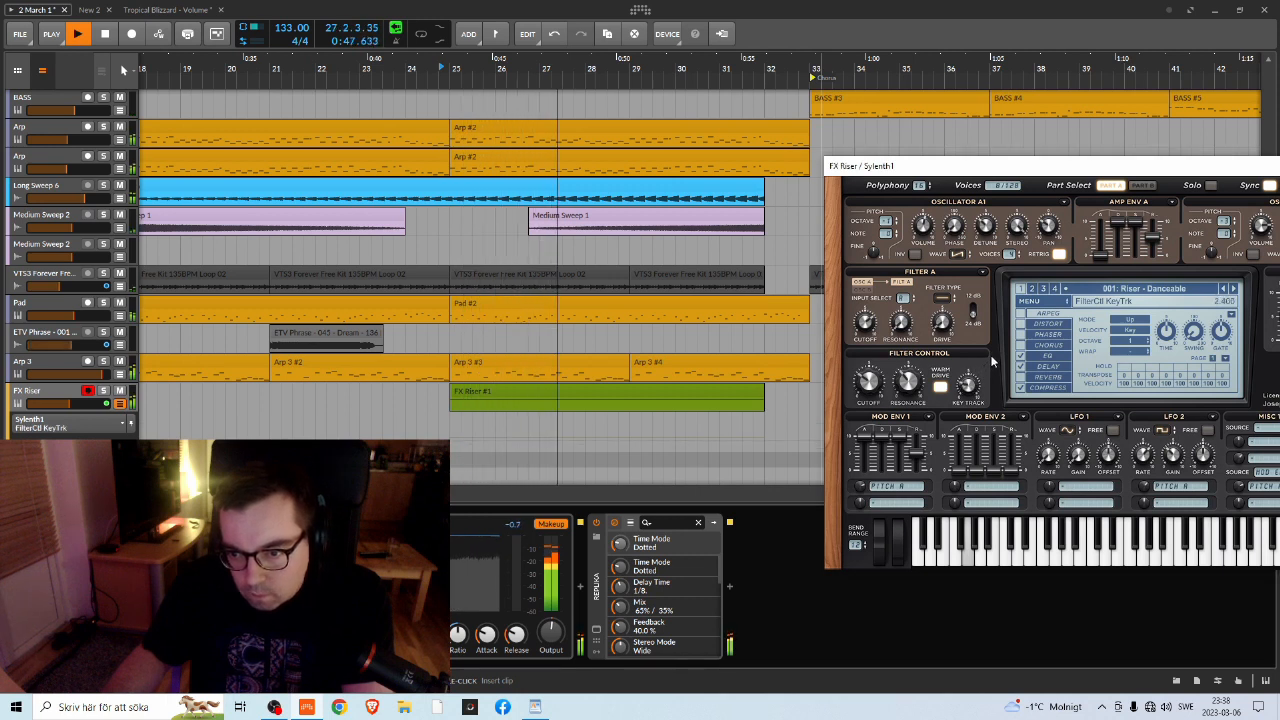
Raise Sylenth1's Filter Control key tracking to 3.500 and readjust it while the build-up plays
scroll(975, 379, "up", 3)
scroll(981, 377, "up", 2)
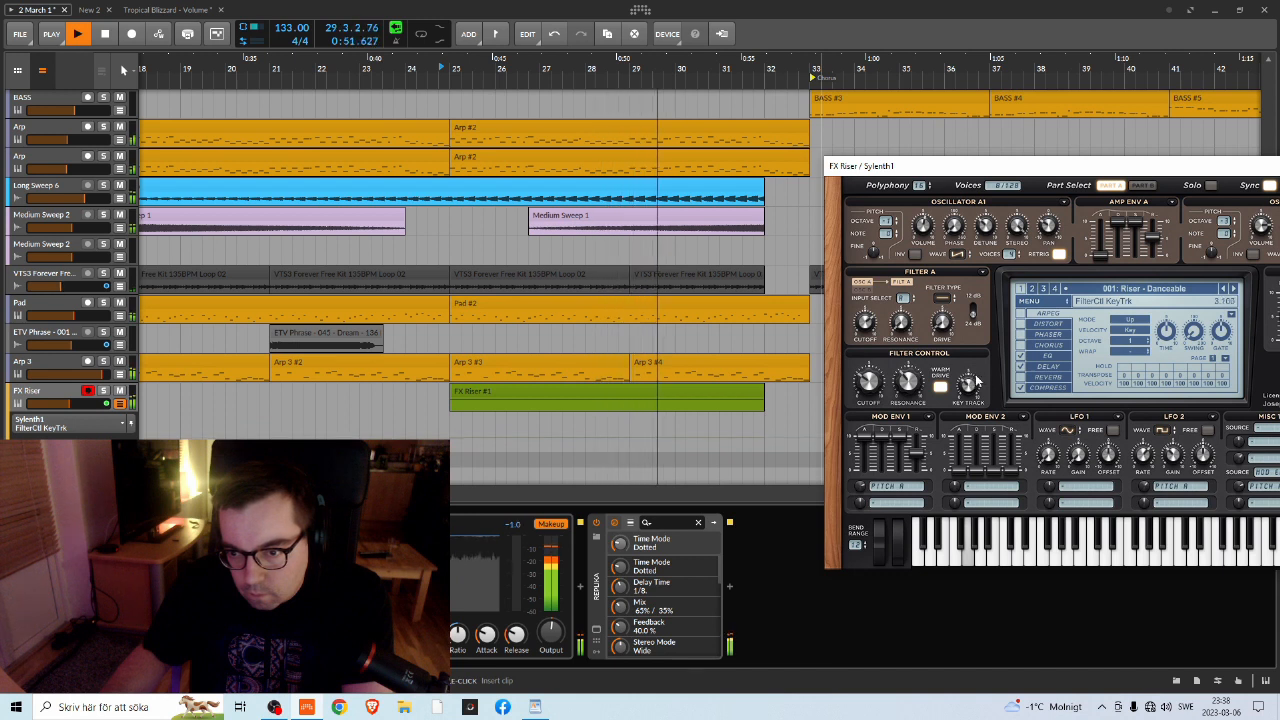
scroll(981, 381, "up", 1)
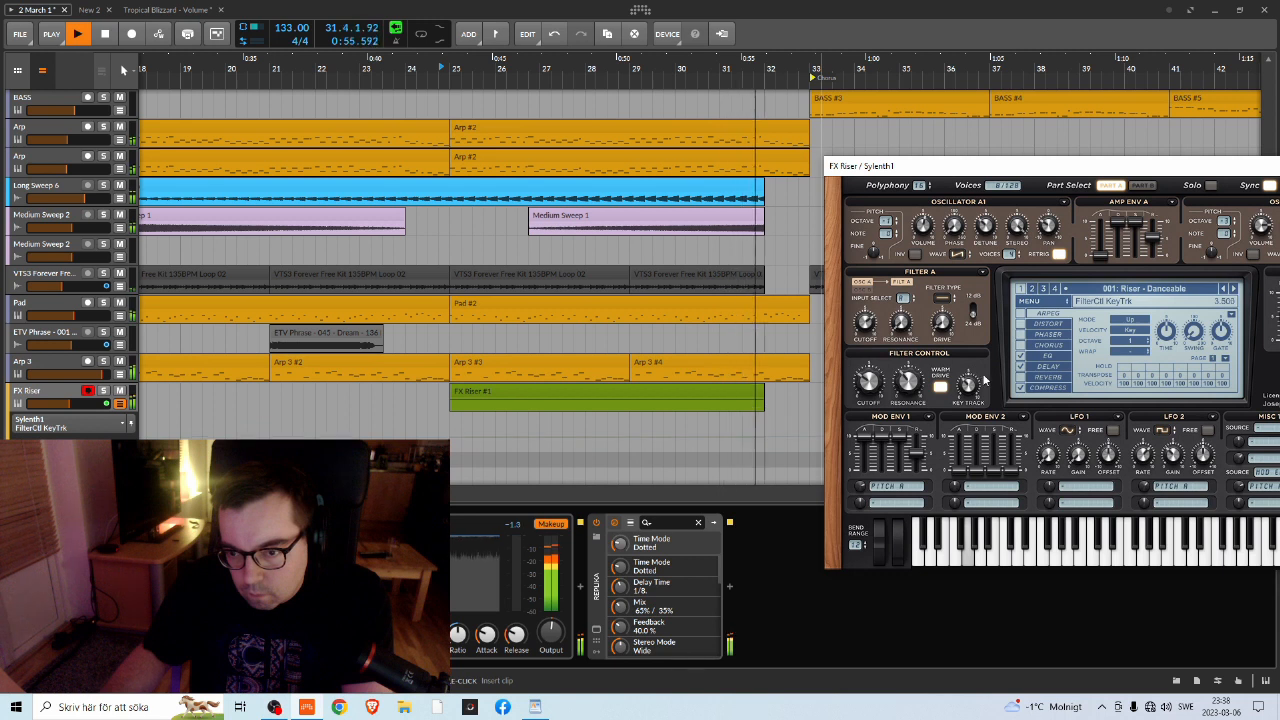
scroll(968, 390, "down", 1)
left_click_drag(967, 390, 987, 380)
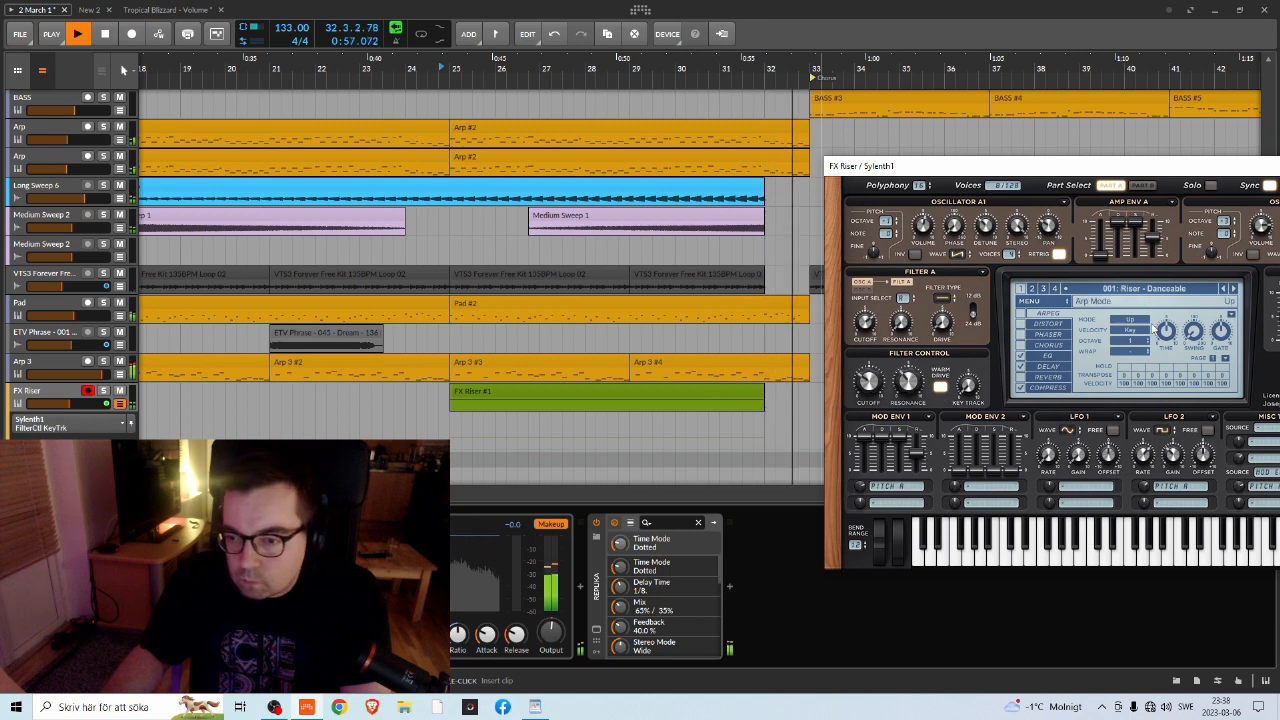
Try Sylenth1's distortion and compressor on and off, check the compressor and EQ settings, and close the synth window
left_click(1022, 328)
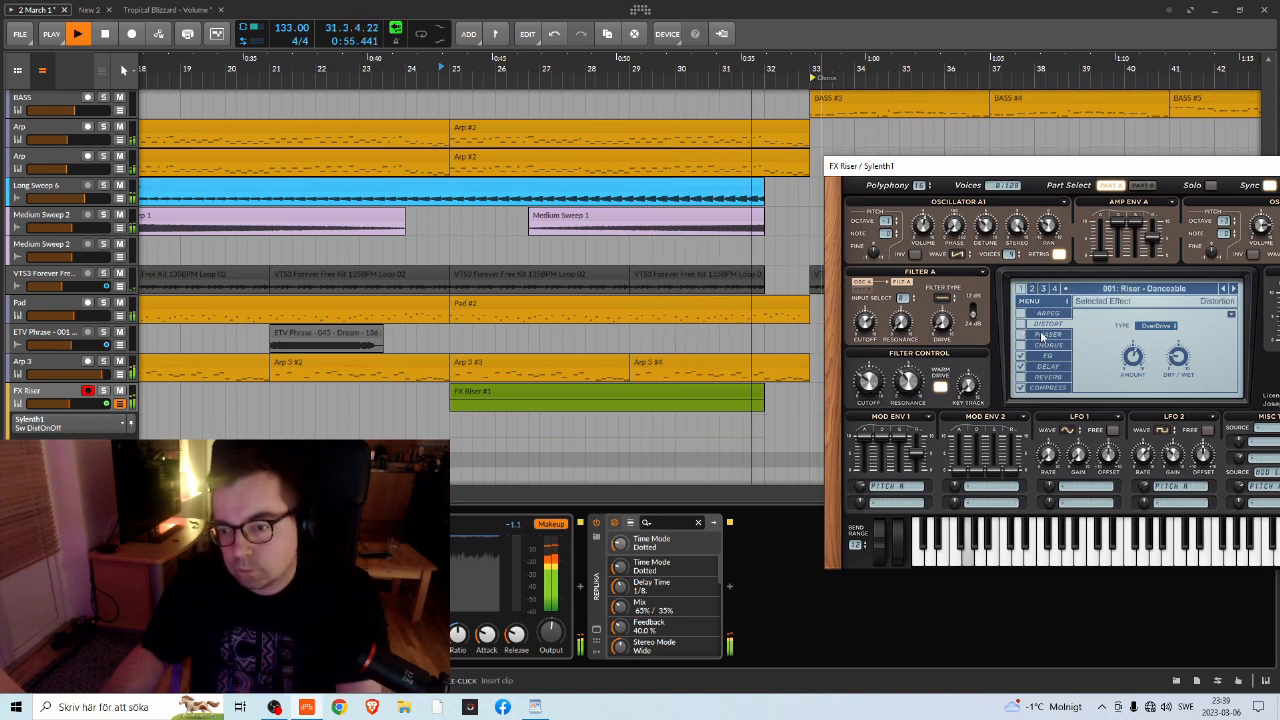
left_click(1021, 388)
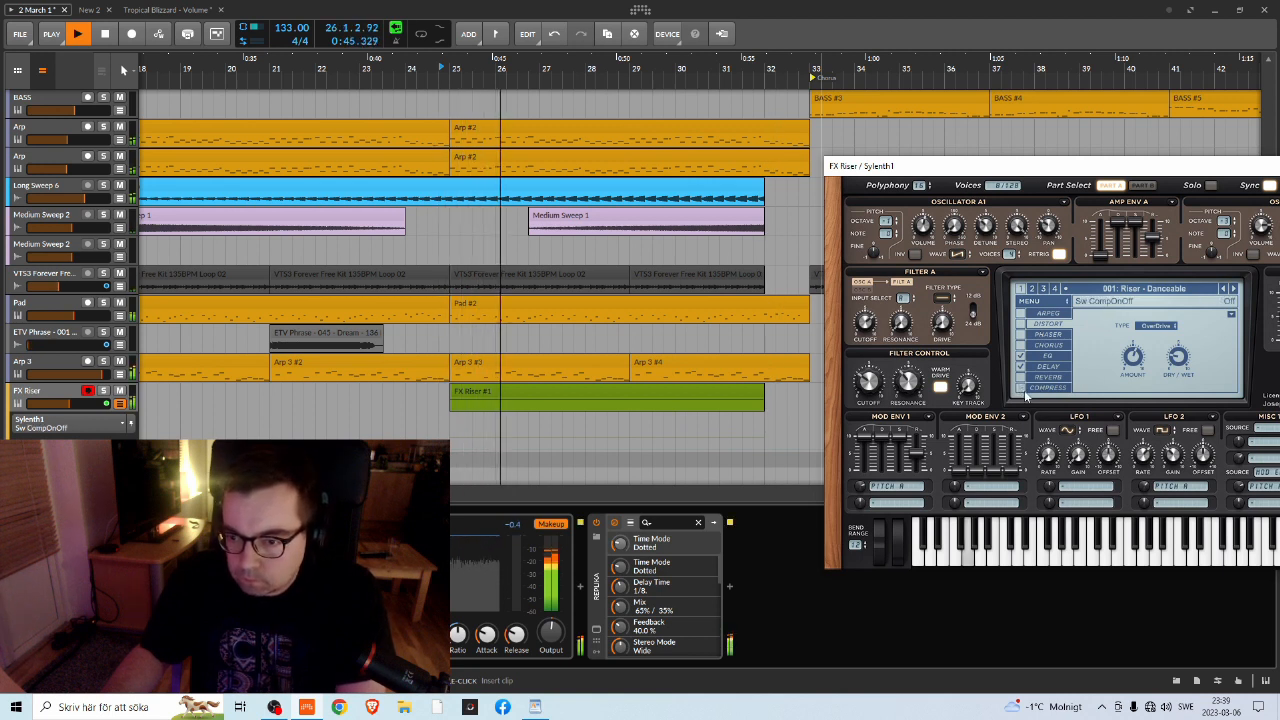
left_click(1045, 388)
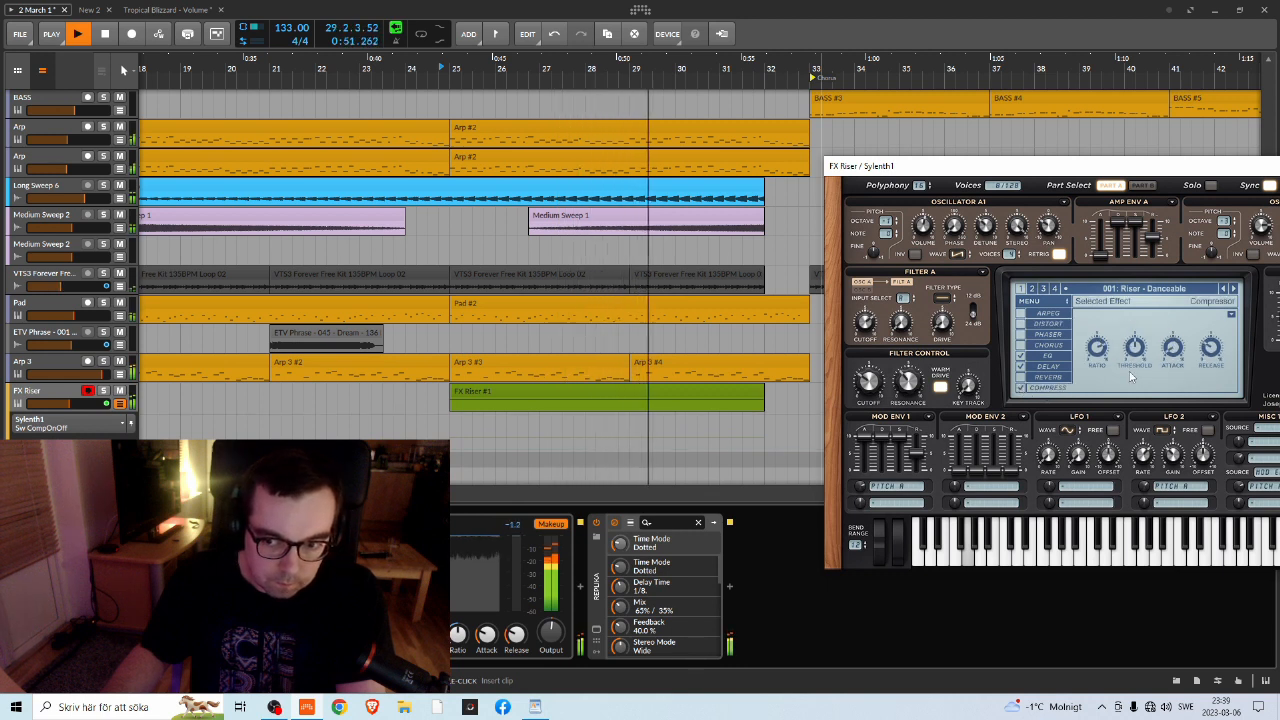
left_click(1048, 356)
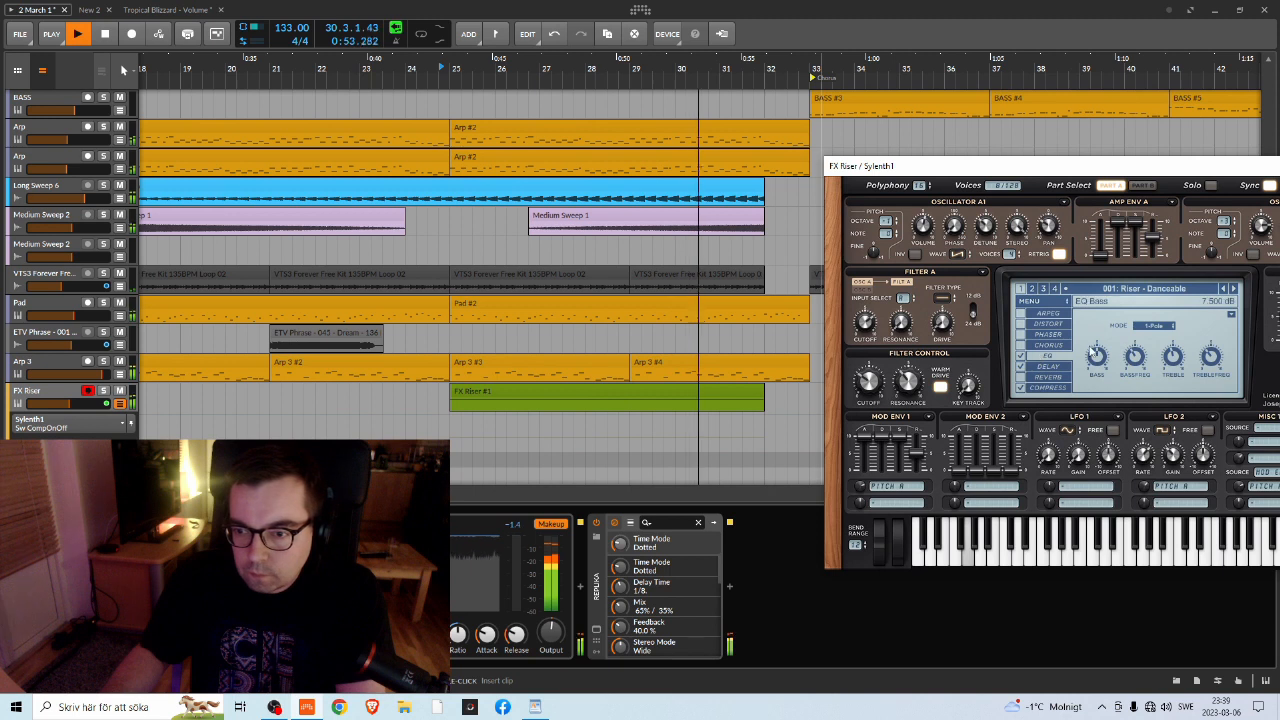
key("space")
left_click(1048, 388)
left_click_drag(1081, 172, 927, 158)
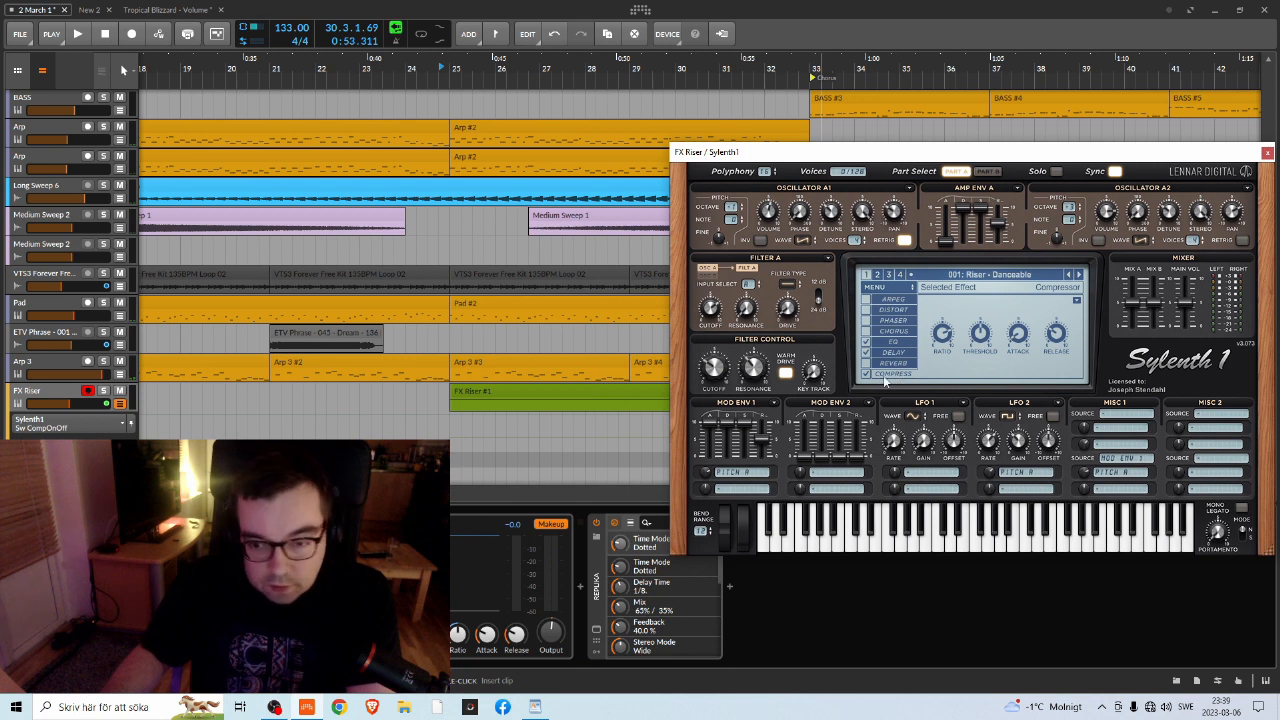
left_click(1267, 152)
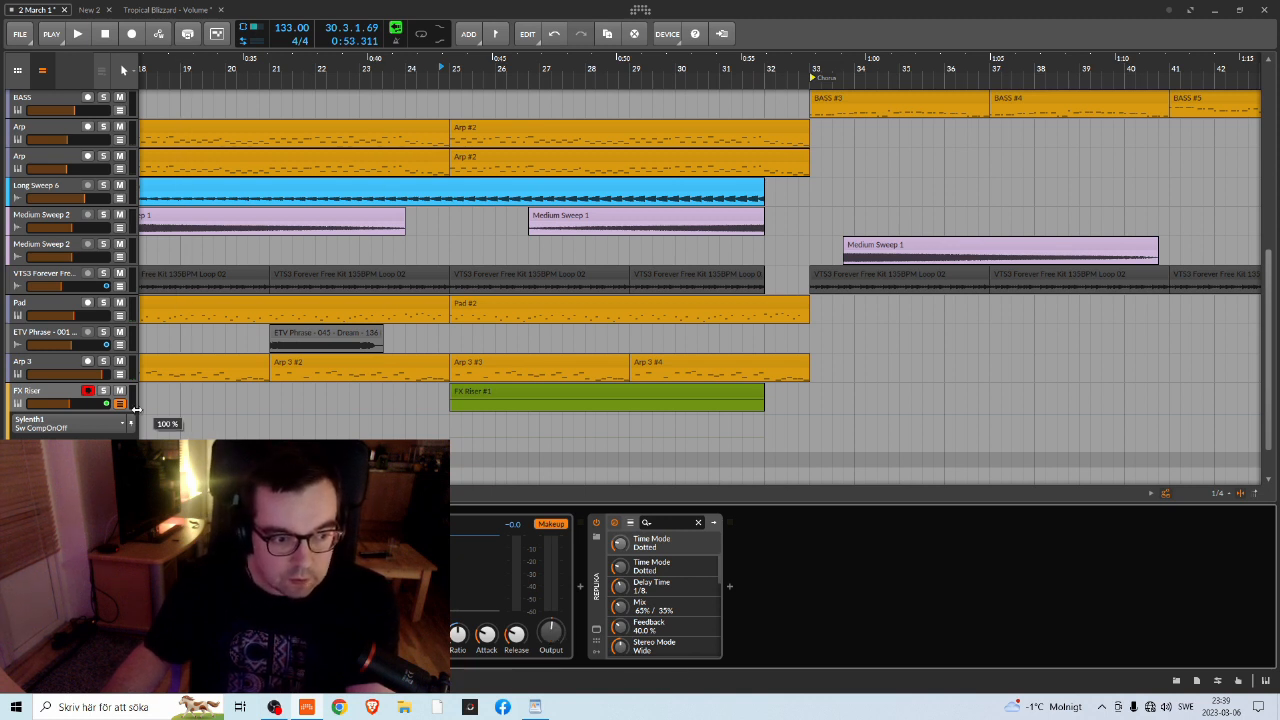
Save the project and play the break from bar 17
left_click(54, 398)
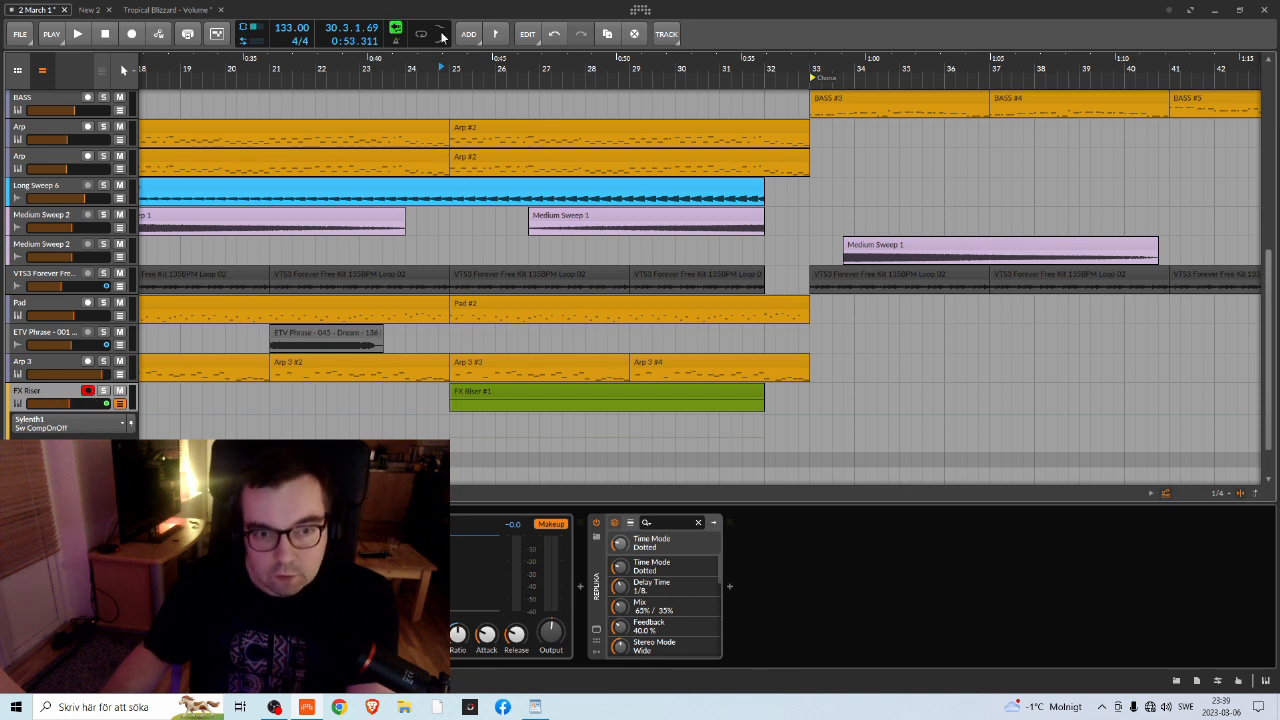
left_click_drag(452, 78, 603, 123)
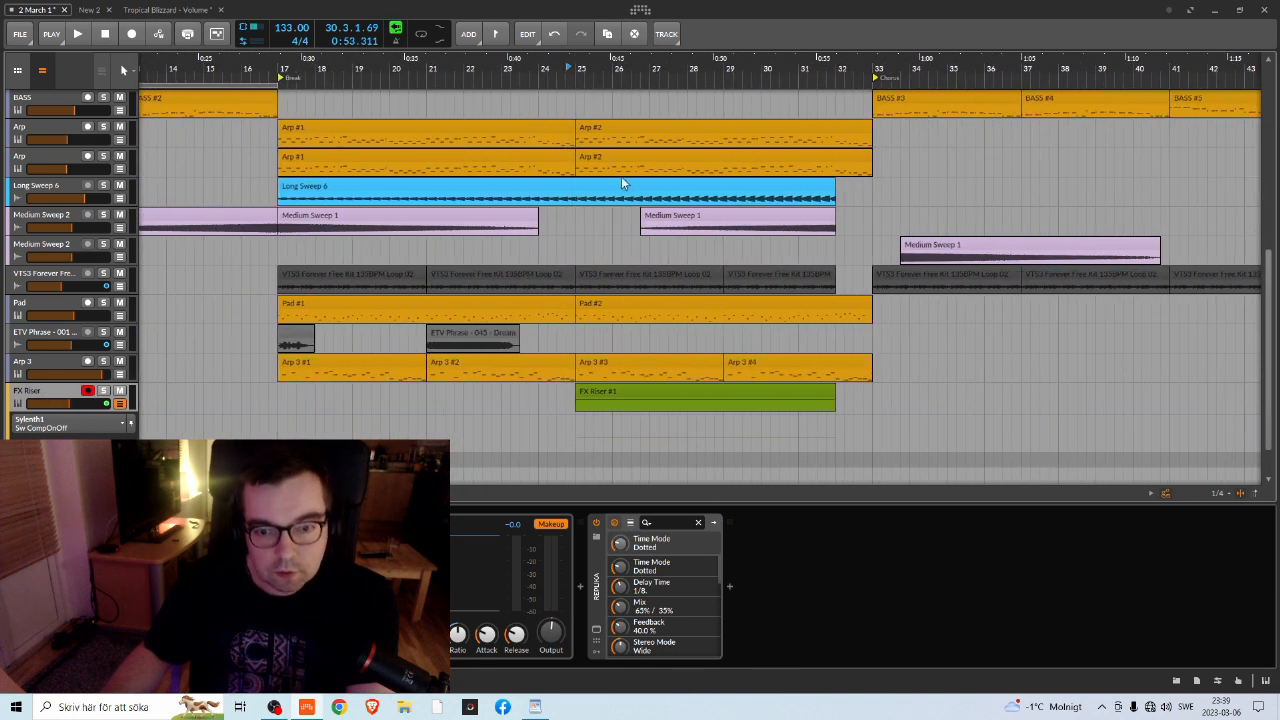
left_click(20, 34)
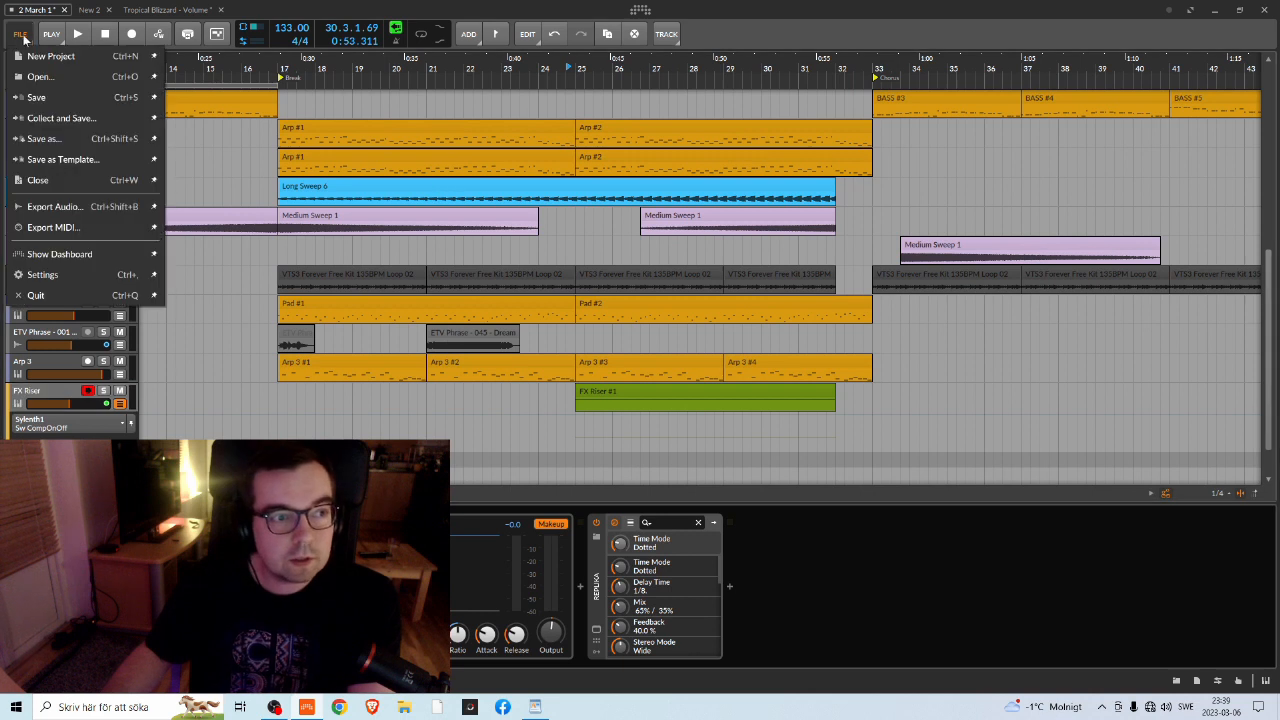
left_click(63, 97)
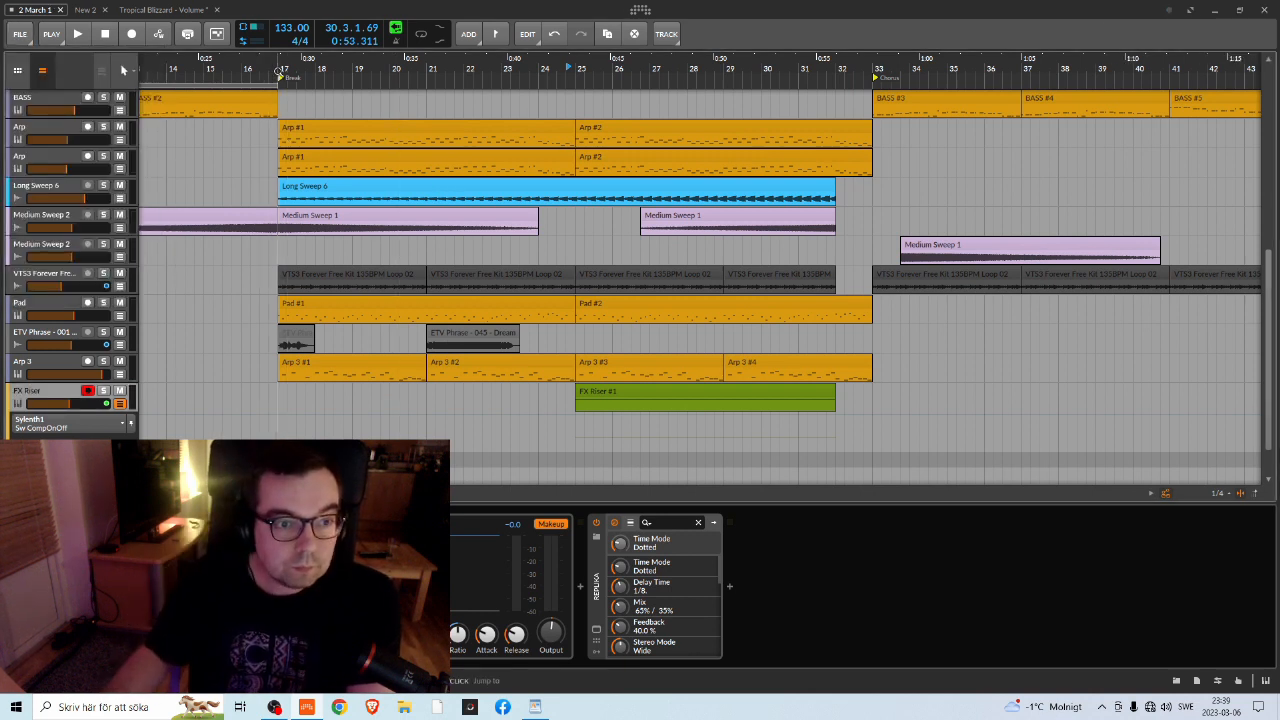
key("space")
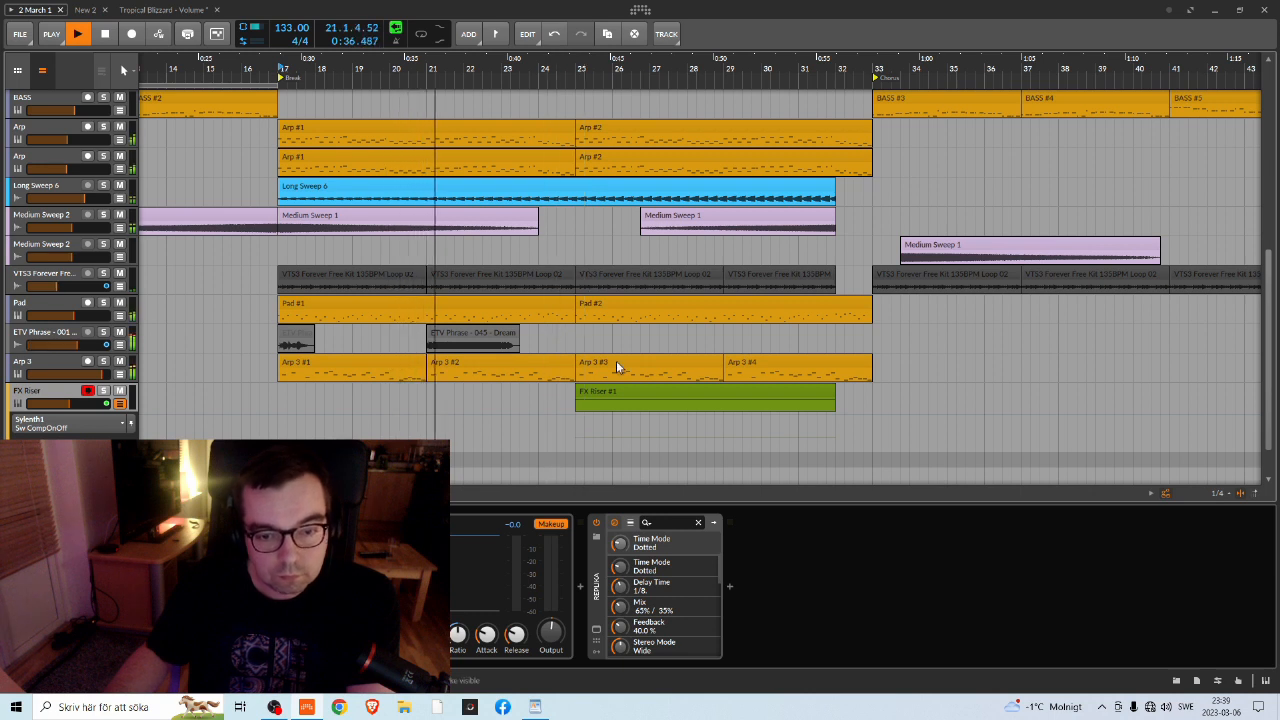
Open the Arp 3 #3 clip in the full-size note editor and play it from bar 25
left_click_drag(658, 66, 539, 202)
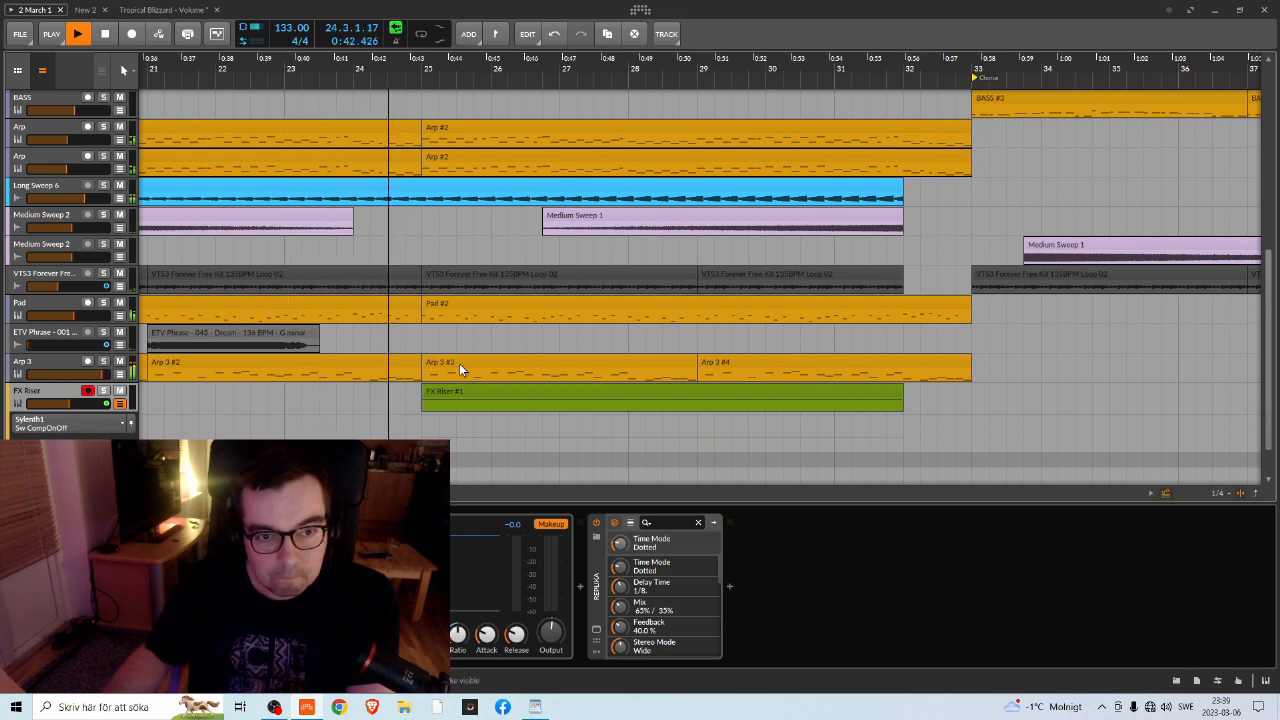
double_click(517, 363)
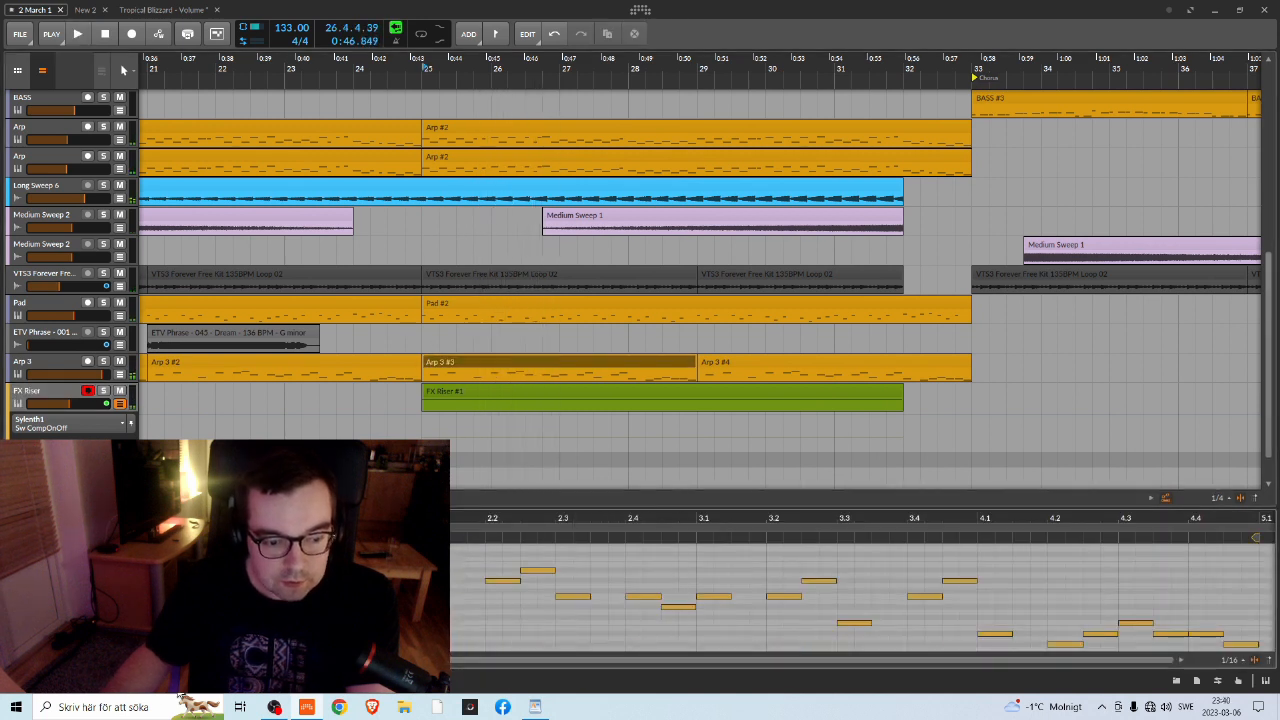
left_click(101, 680)
scroll(335, 246, "up", 2)
key("space")
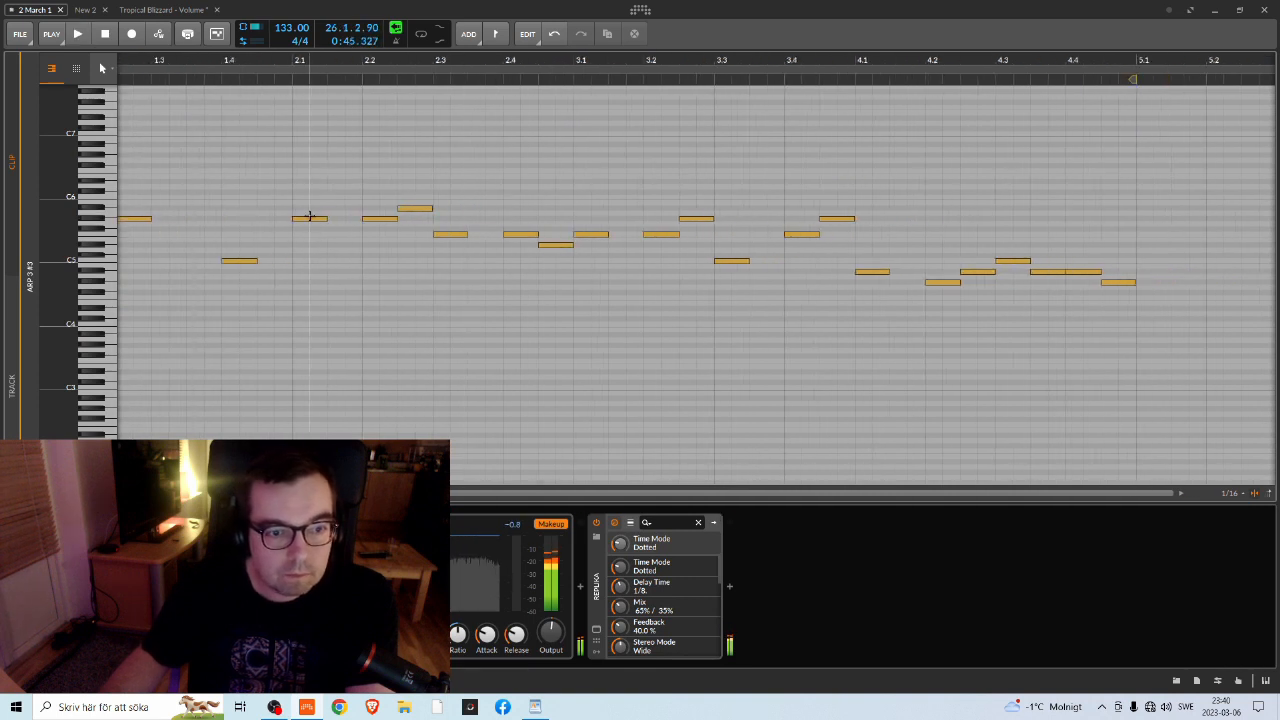
Duplicate the G#5 note at 2.1 onto the following sixteenth, lower the copy to F5 and replay the clip
key("space")
left_click(308, 219)
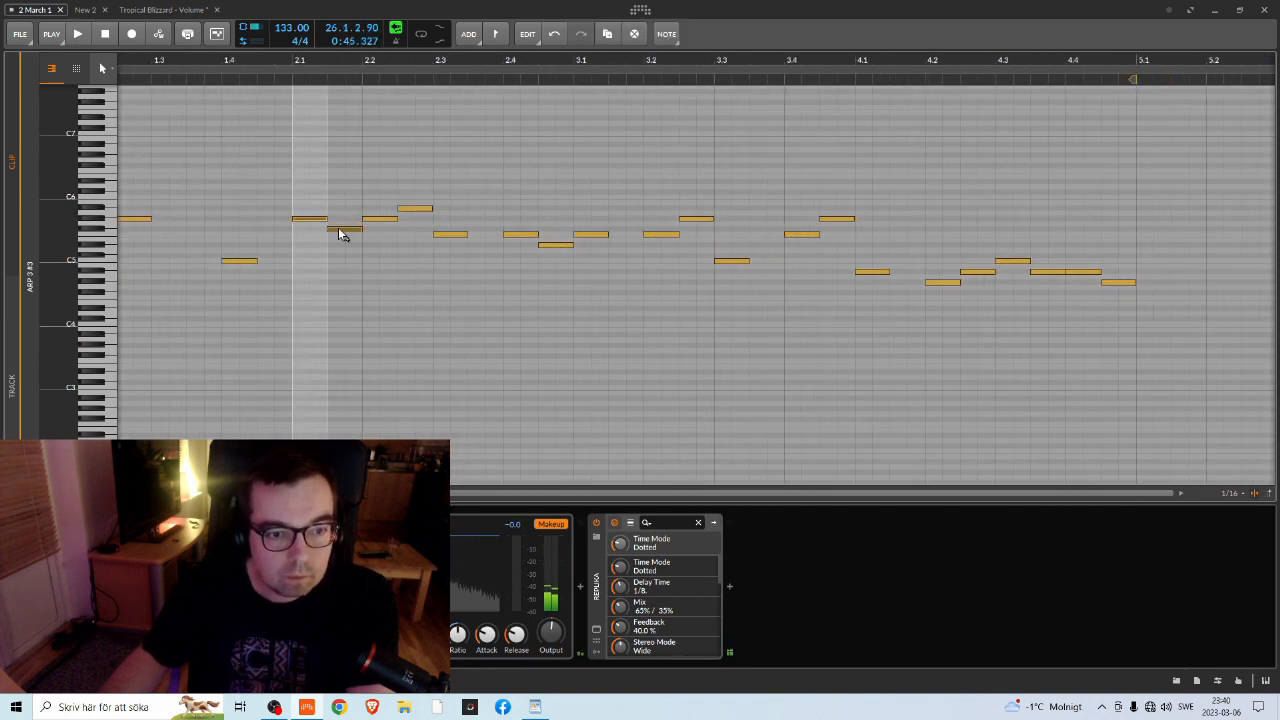
left_click_drag(339, 234, 342, 239)
key("space")
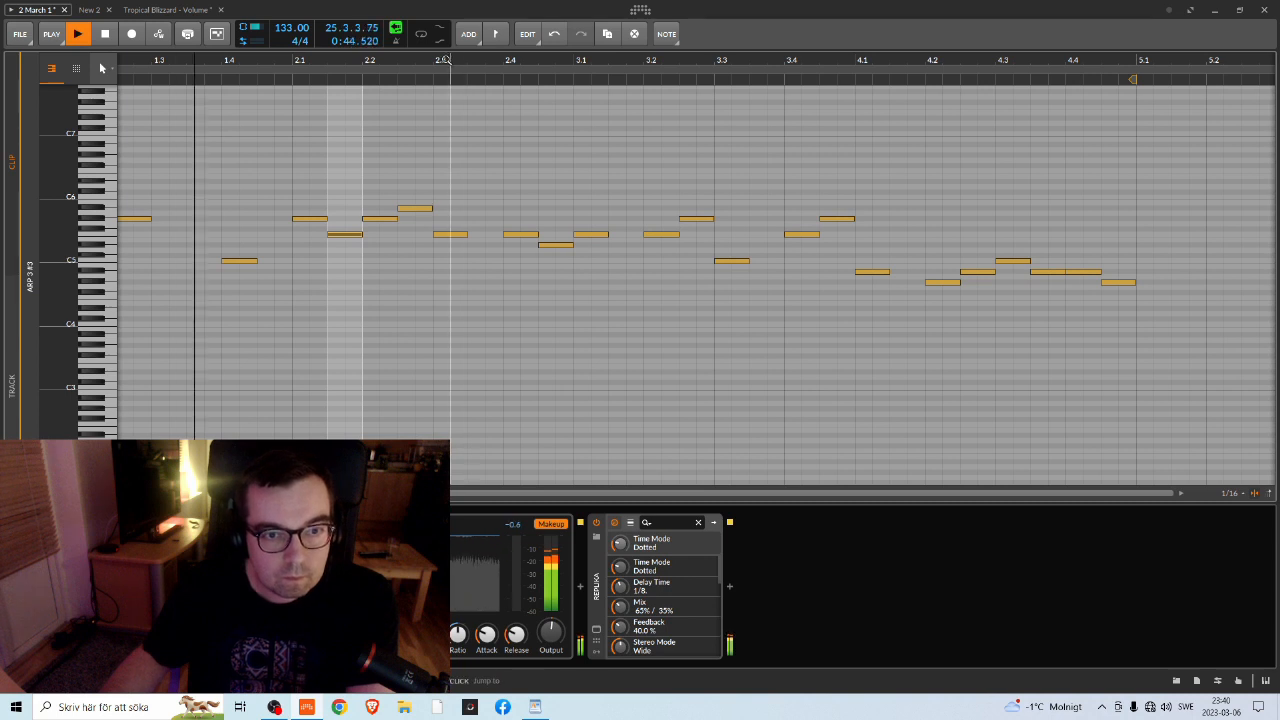
left_click_drag(589, 61, 211, 60)
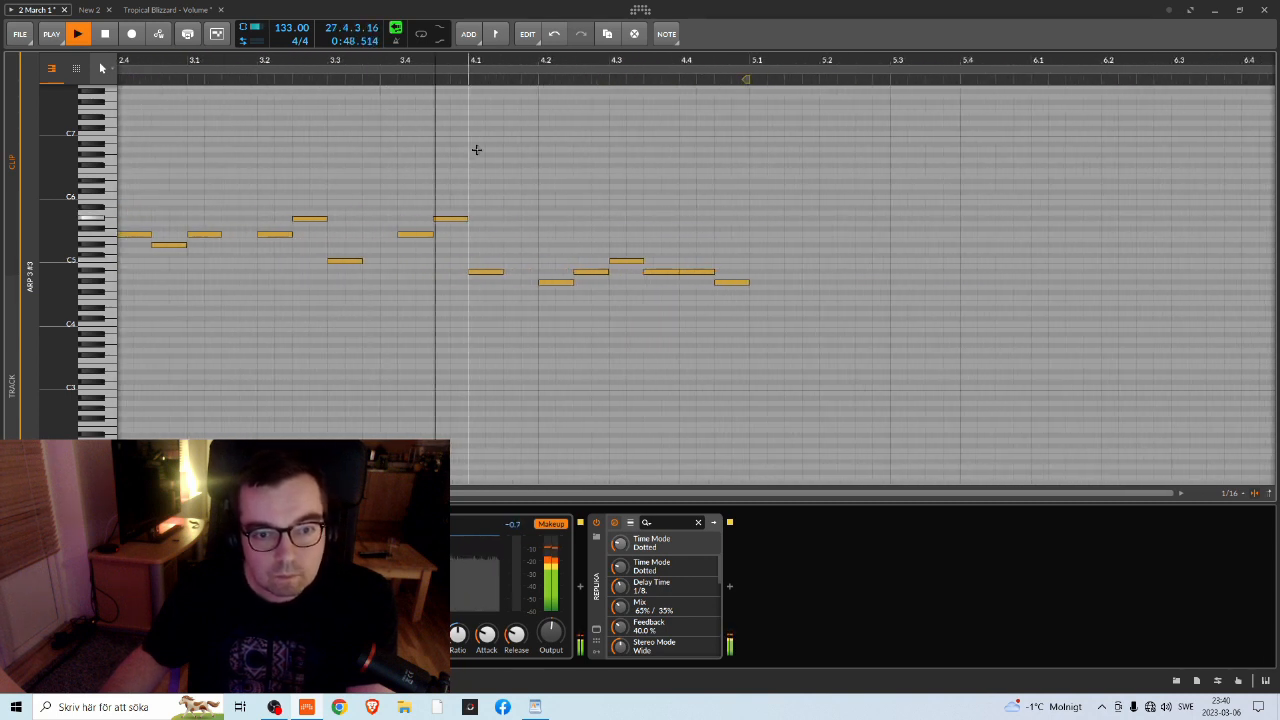
Duplicate the A#4 note at 4.1 onto the following sixteenth and replay the phrase
key("space")
left_click(477, 272)
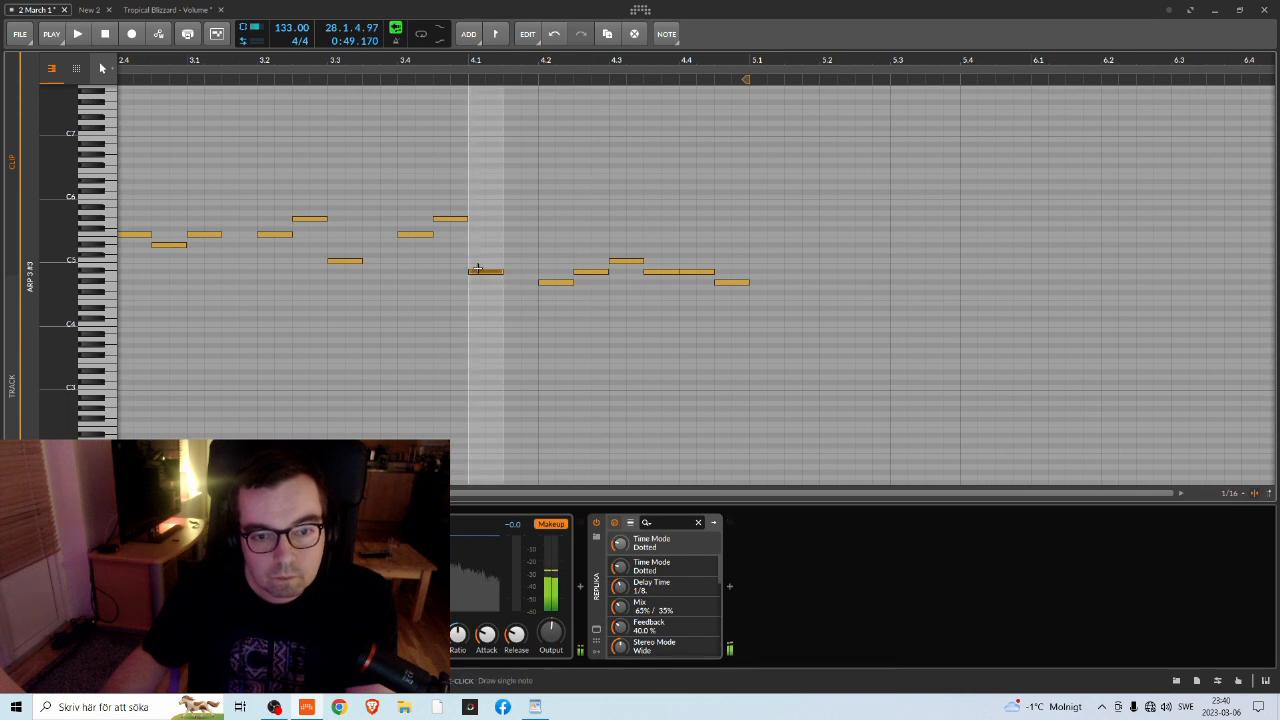
left_click(477, 274)
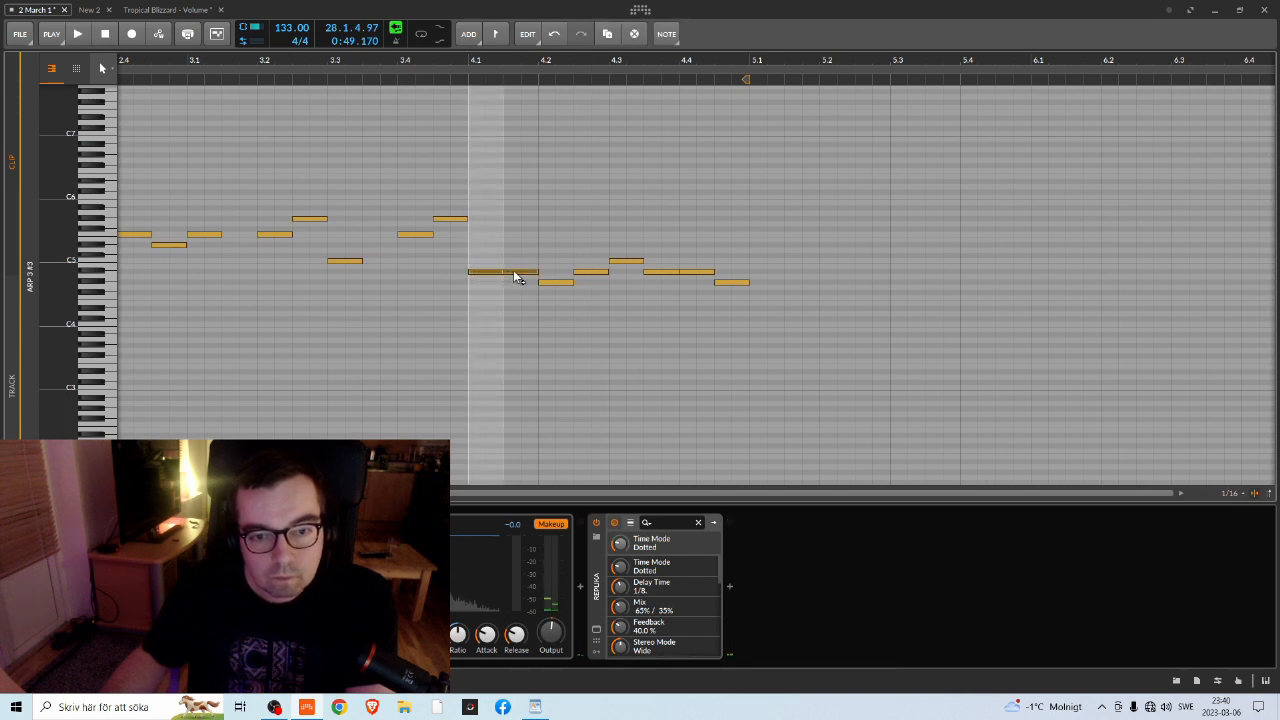
key("space")
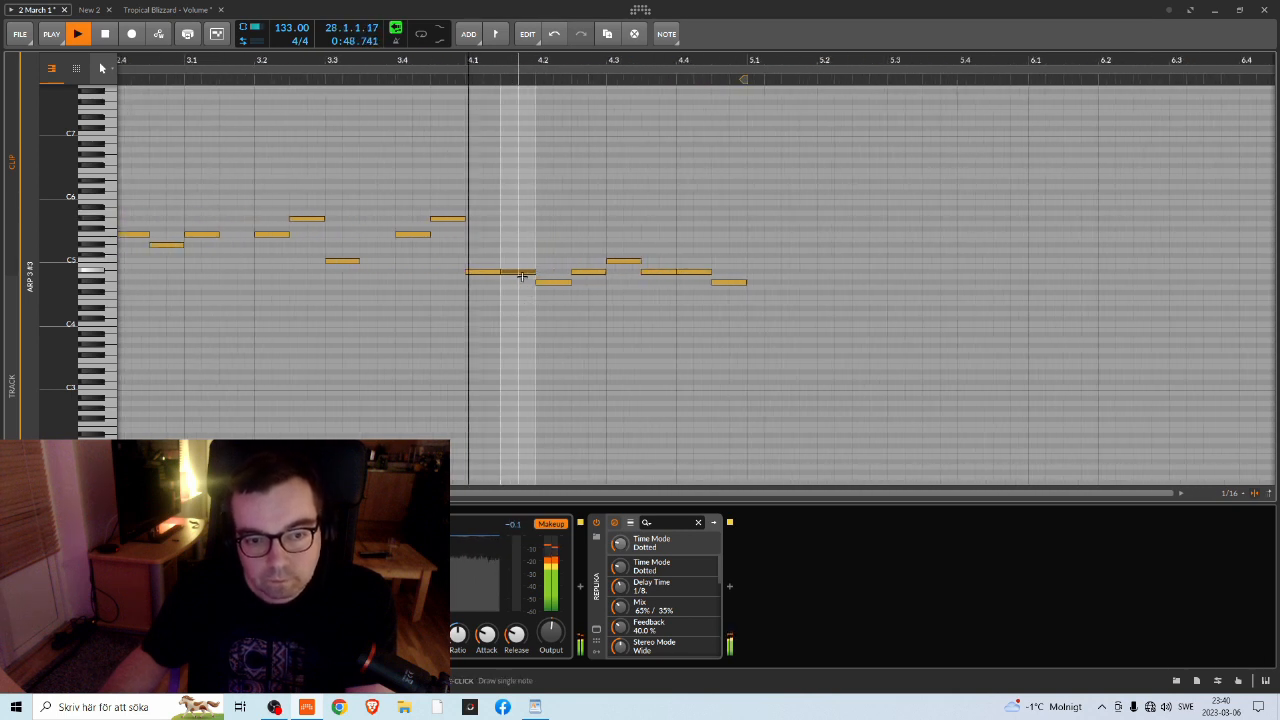
key("space")
Lower the duplicated note just after 4.1 to G#4 and replay the phrase from 3.4
scroll(490, 275, "up", 2)
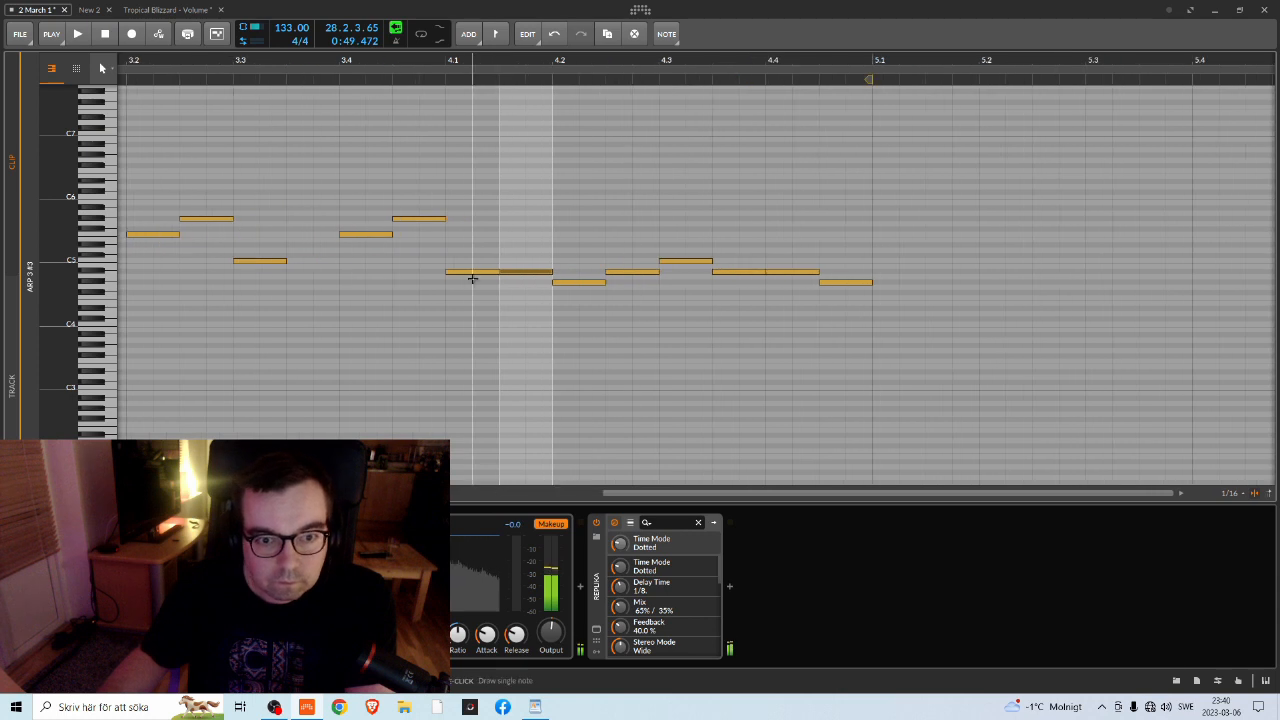
left_click(485, 272)
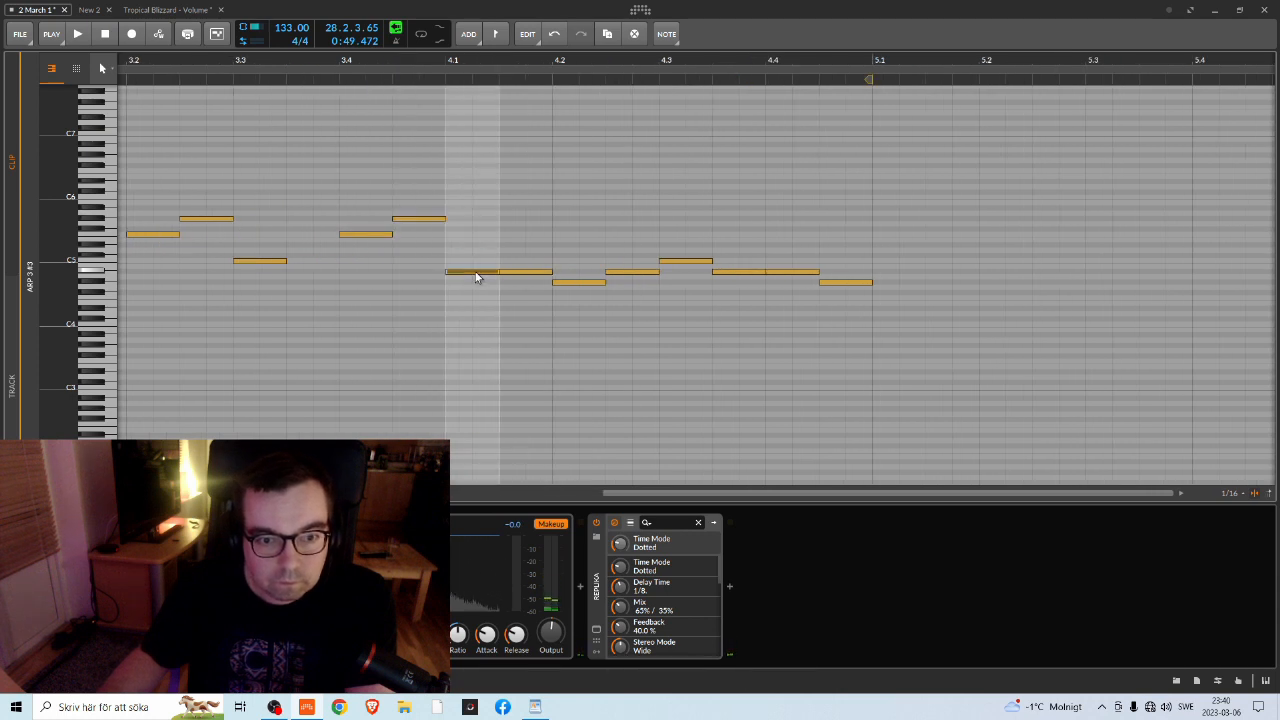
left_click_drag(518, 276, 518, 292)
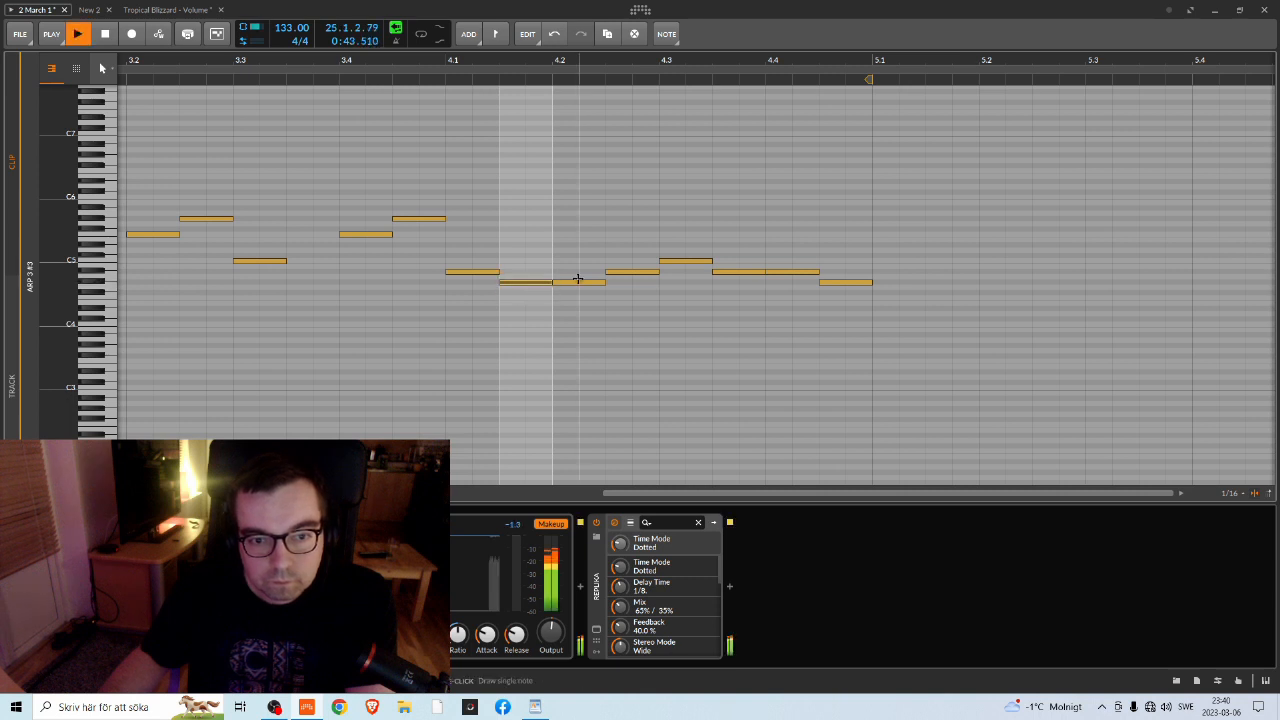
key("space")
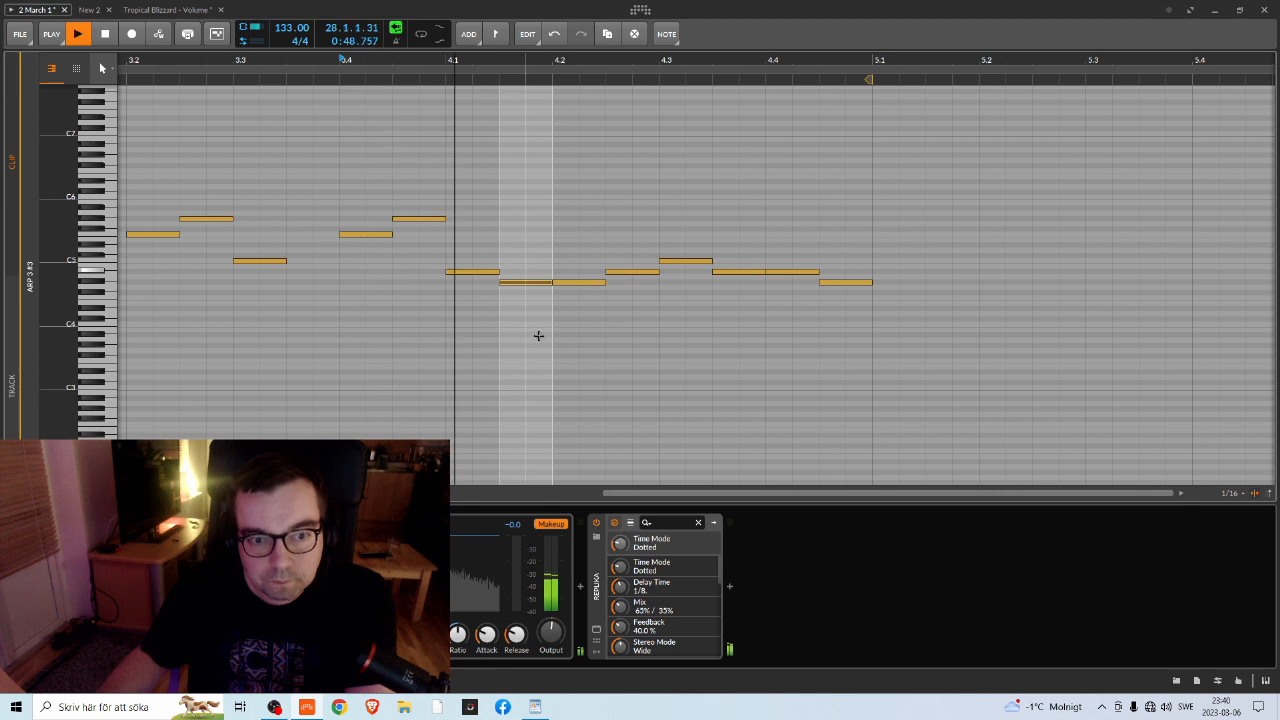
key("space")
key("space")
key("space")
Shorten the added G#4 note after 4.1 to half its length and listen again from 3.4
left_click_drag(547, 283, 524, 283)
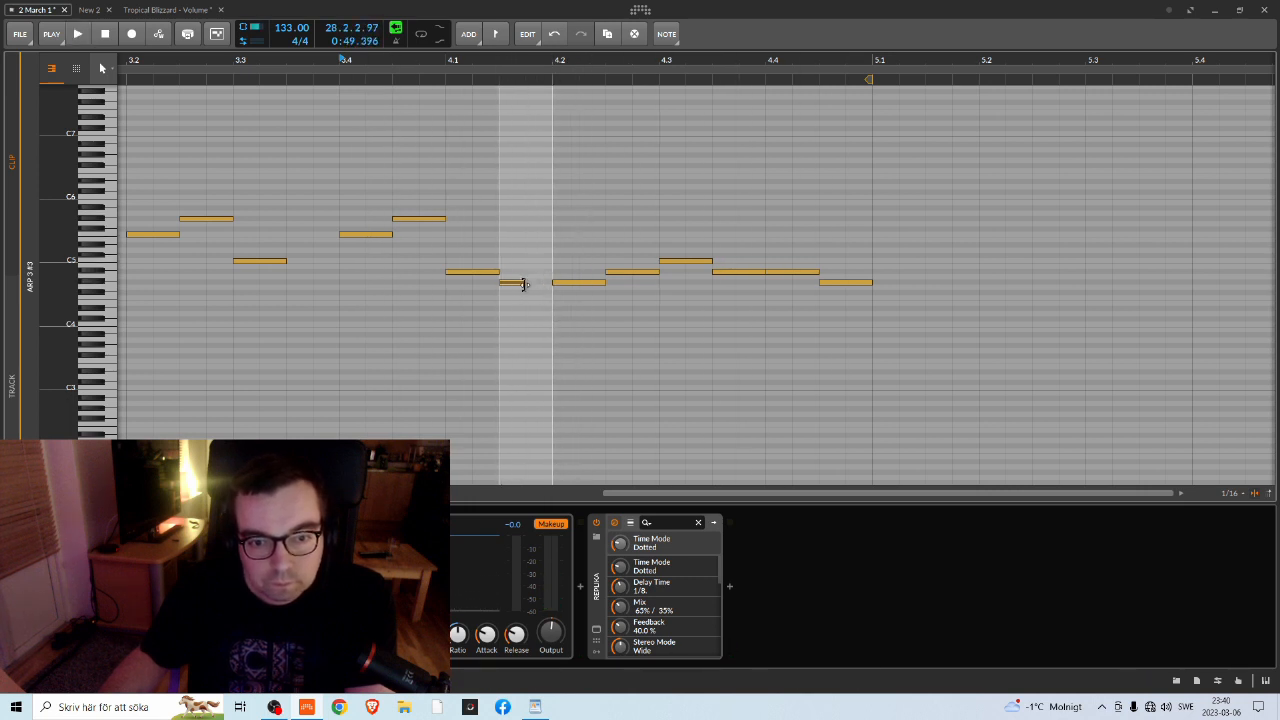
key("space")
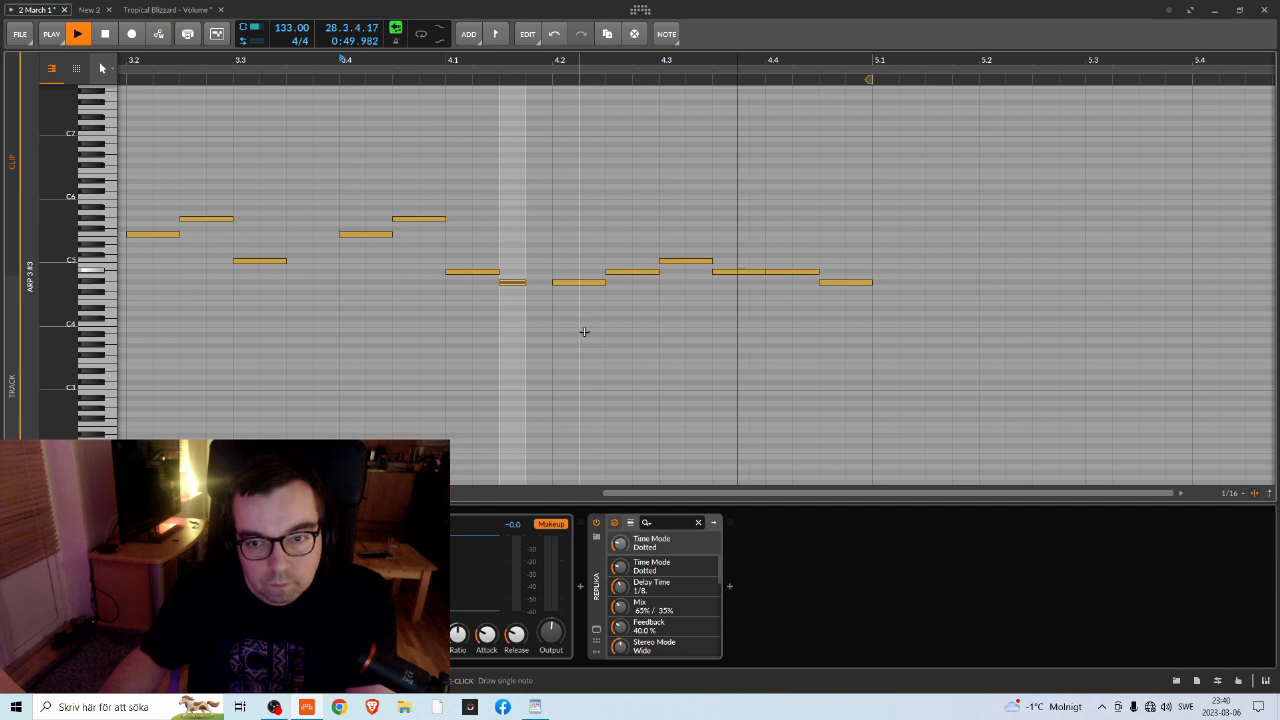
key("space")
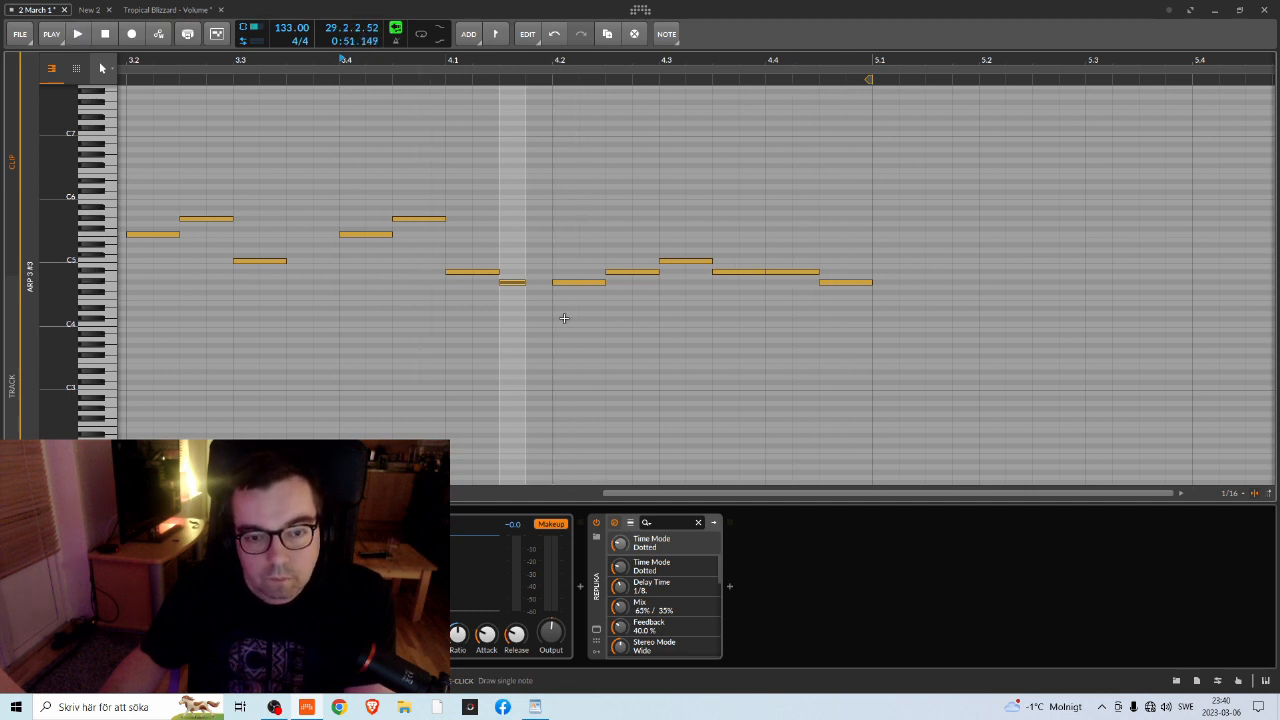
Return to the arrangement, select the Arp 3 #4 clip and play from just before the break
key("alt+1")
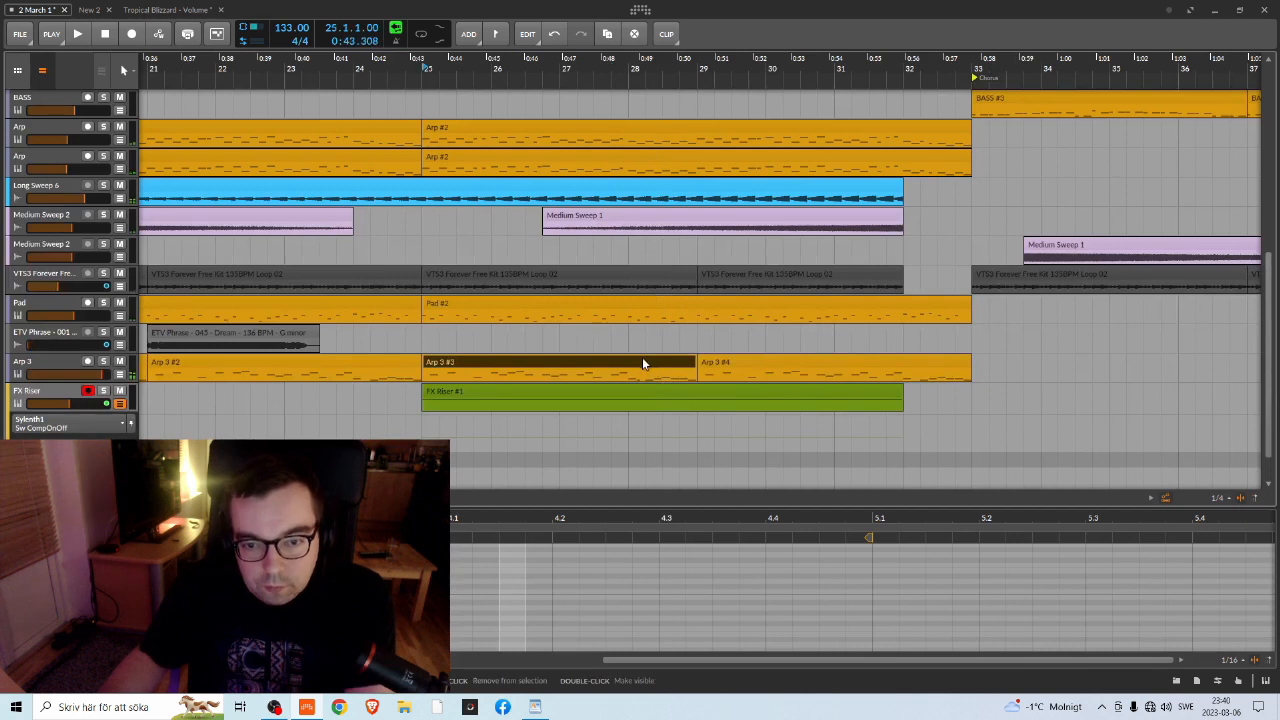
left_click(920, 364)
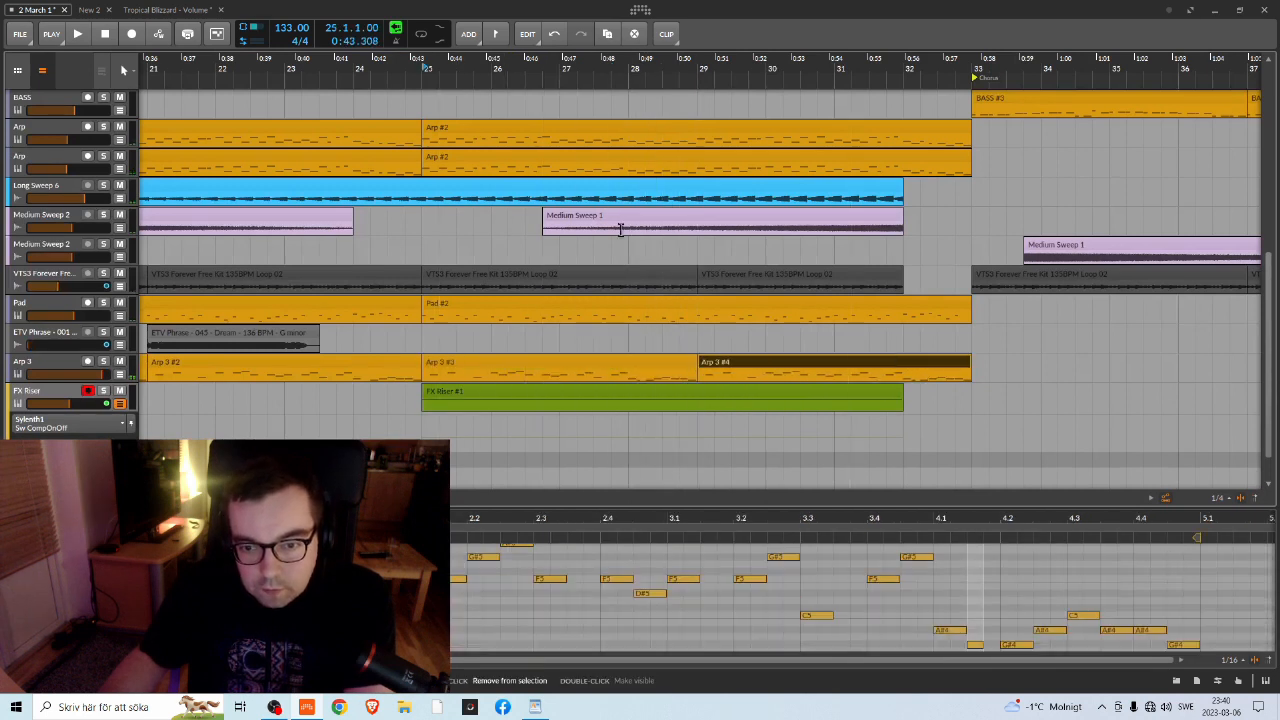
key("space")
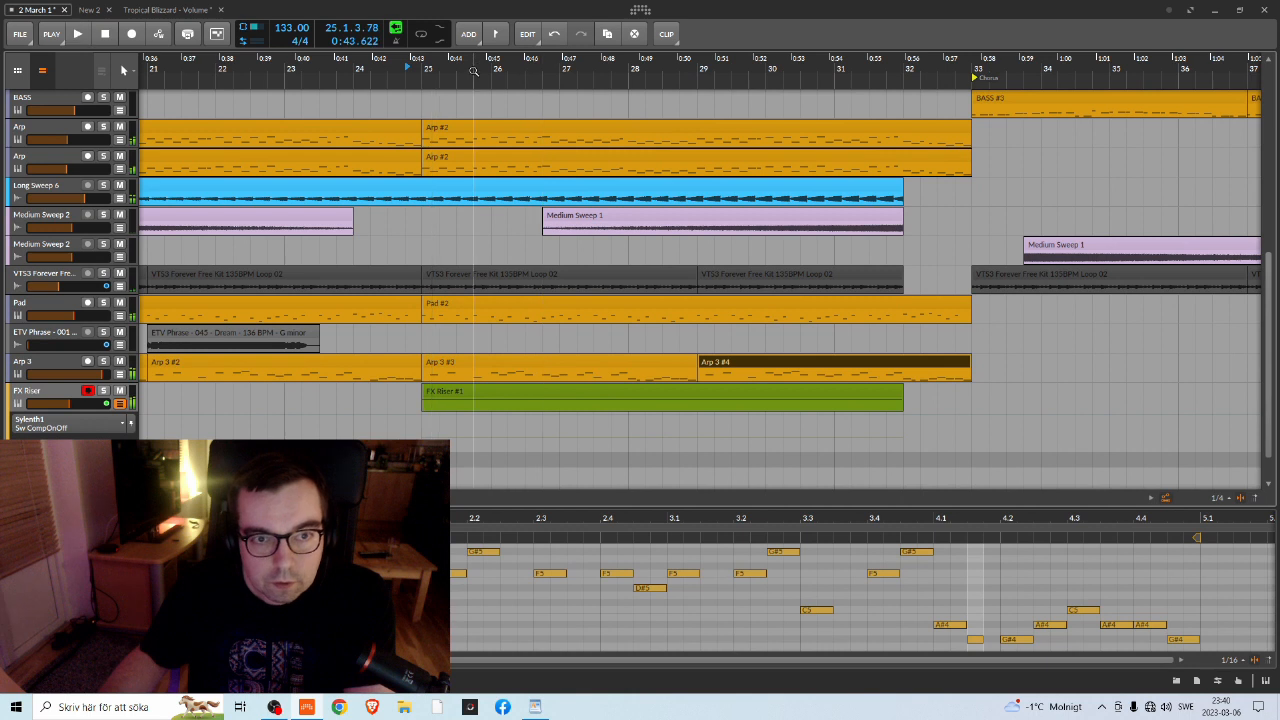
left_click_drag(353, 70, 534, 70)
key("space")
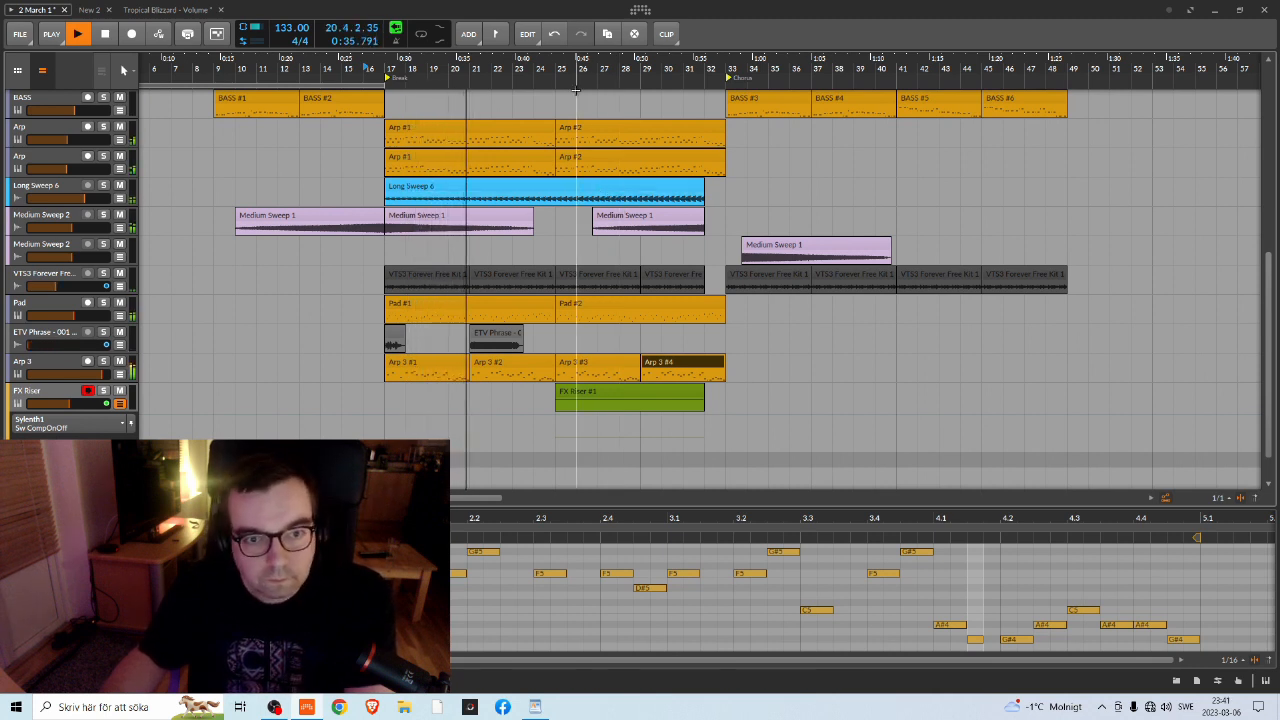
Look over the drum, effect and synth tracks while the break and build-up play
scroll(600, 180, "up", 5)
scroll(593, 162, "down", 3)
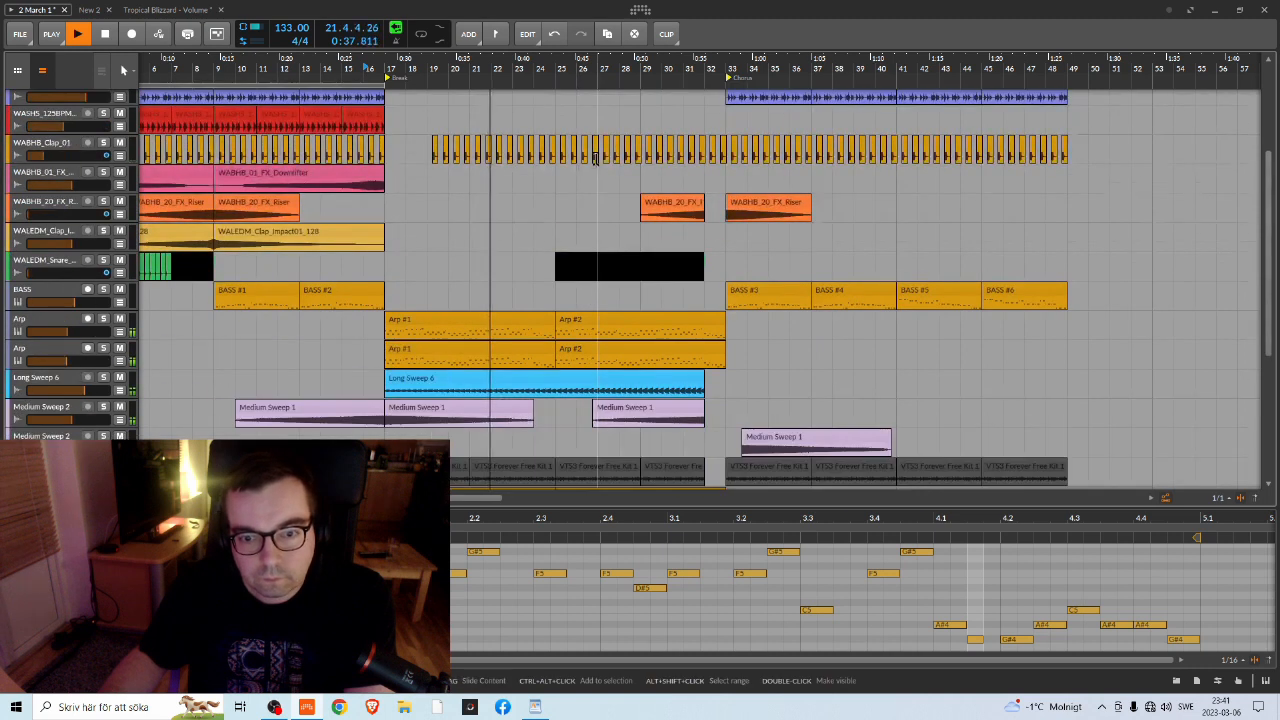
scroll(640, 110, "down", 2)
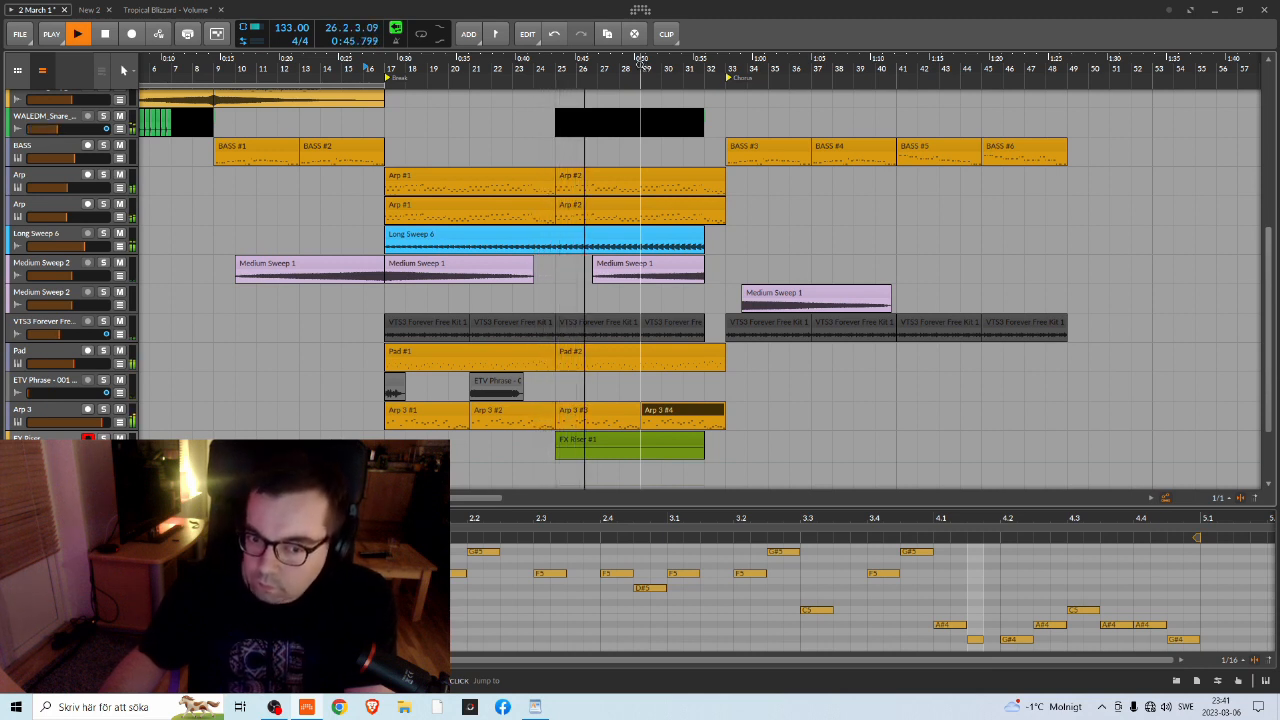
left_click(662, 451)
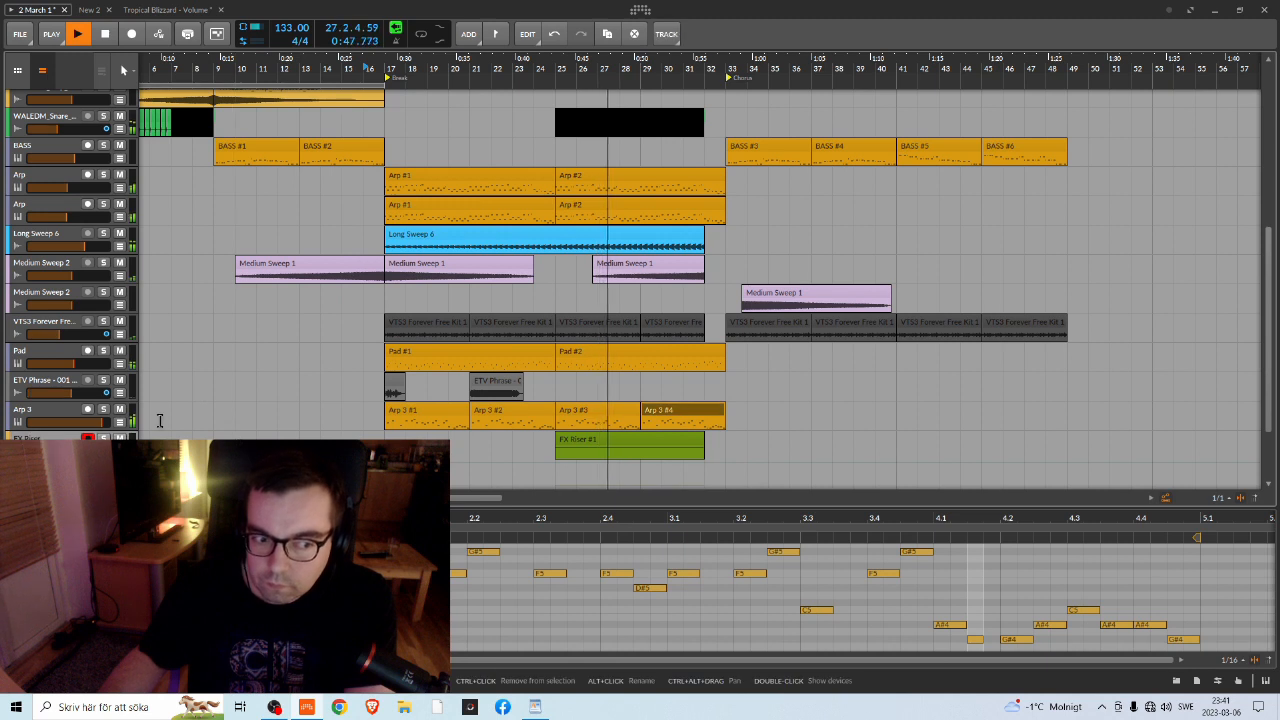
left_click_drag(658, 68, 658, 100)
key("minus")
key("minus")
key("minus")
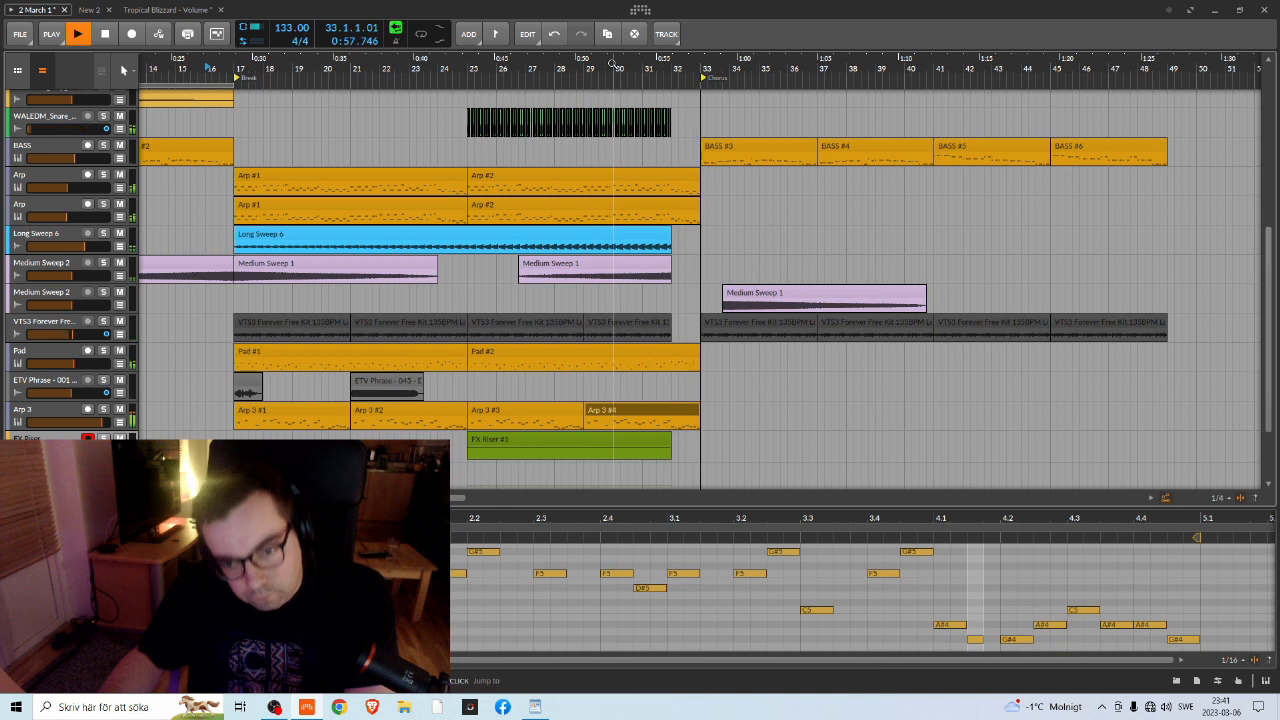
Listen to the transition into the chorus while checking its tracks, and stop playback in bar 37
scroll(487, 58, "down", 3)
scroll(487, 58, "up", 3)
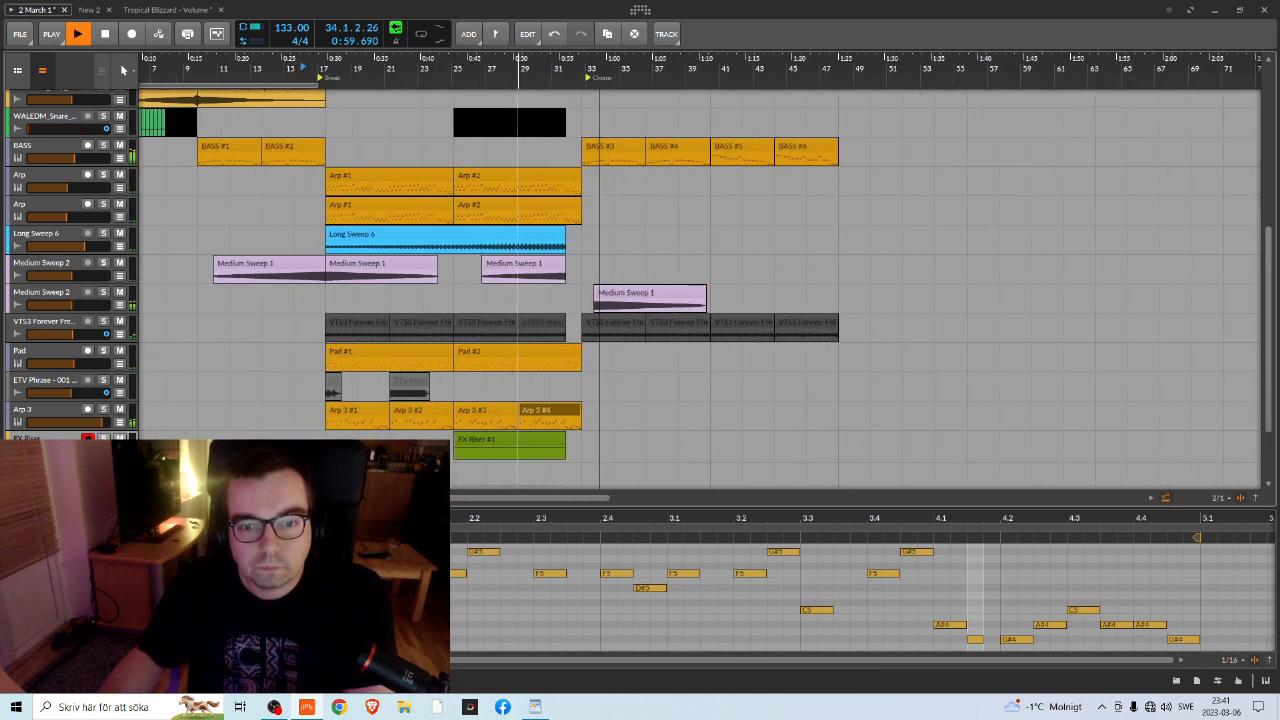
scroll(627, 248, "up", 4)
scroll(627, 248, "up", 2)
scroll(635, 238, "down", 7)
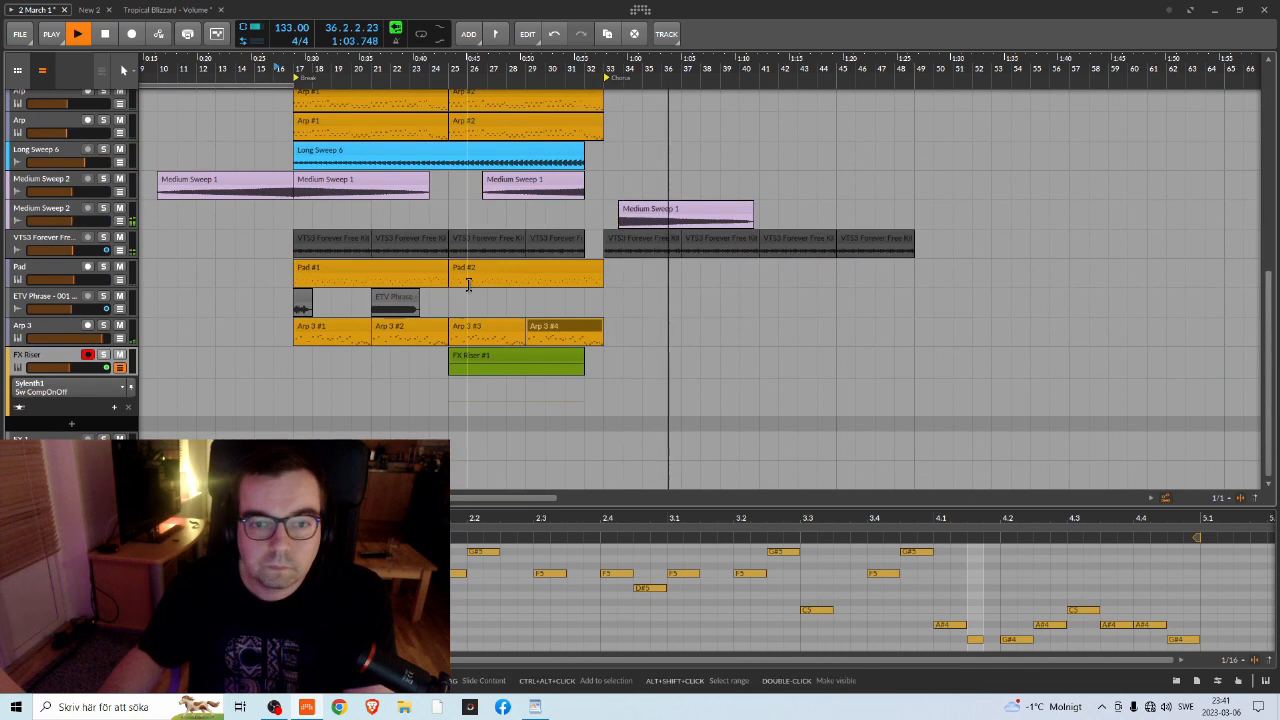
key("space")
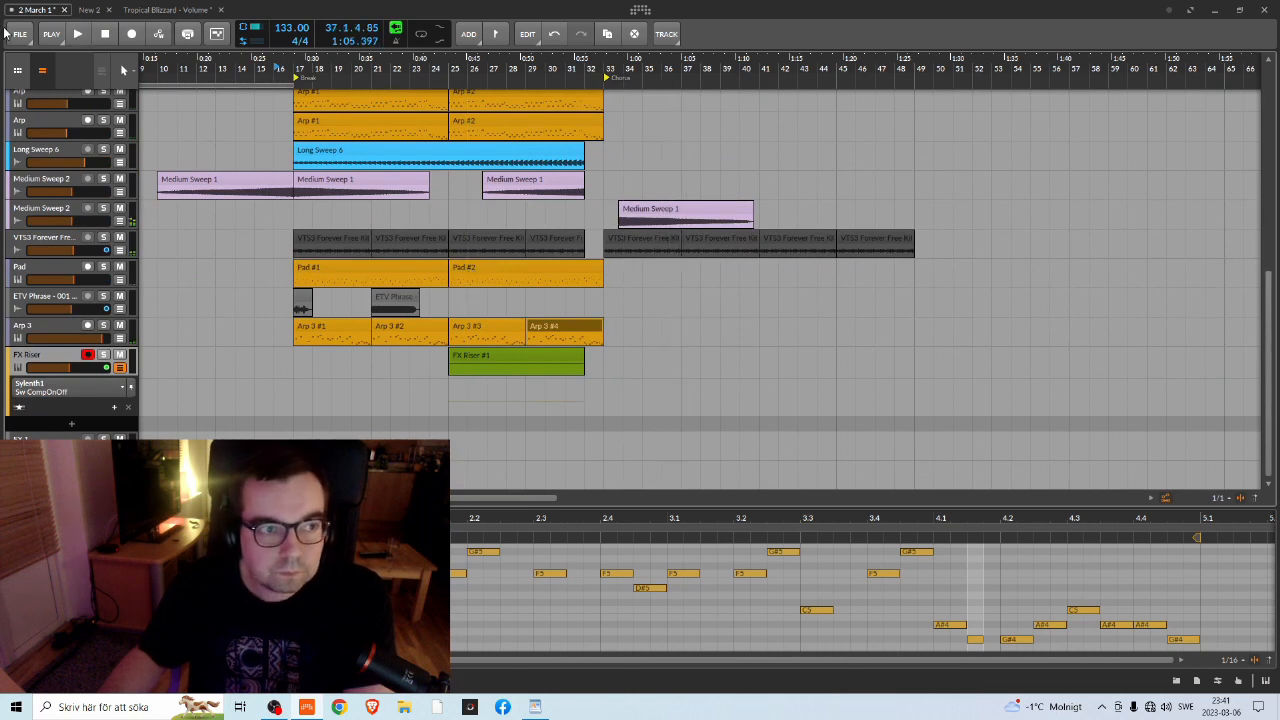
Switch to OBS to check the running recording and return to Bitwig Studio
left_click(19, 34)
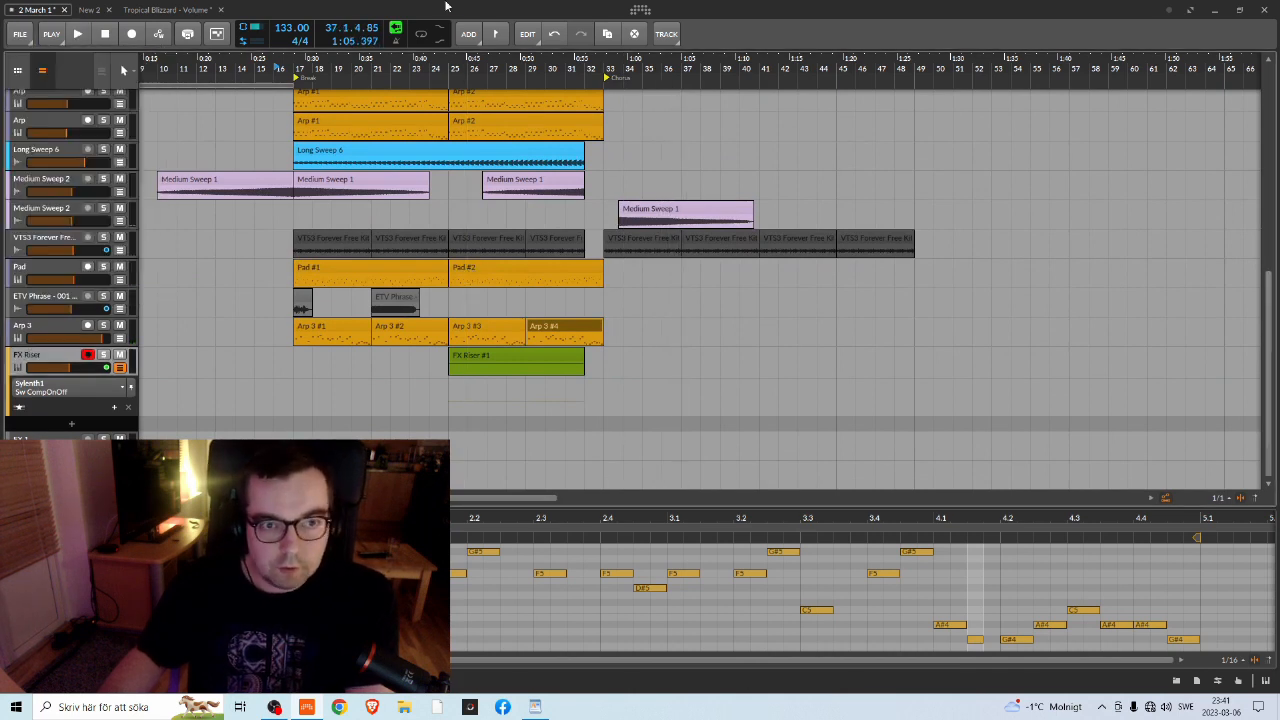
left_click(274, 707)
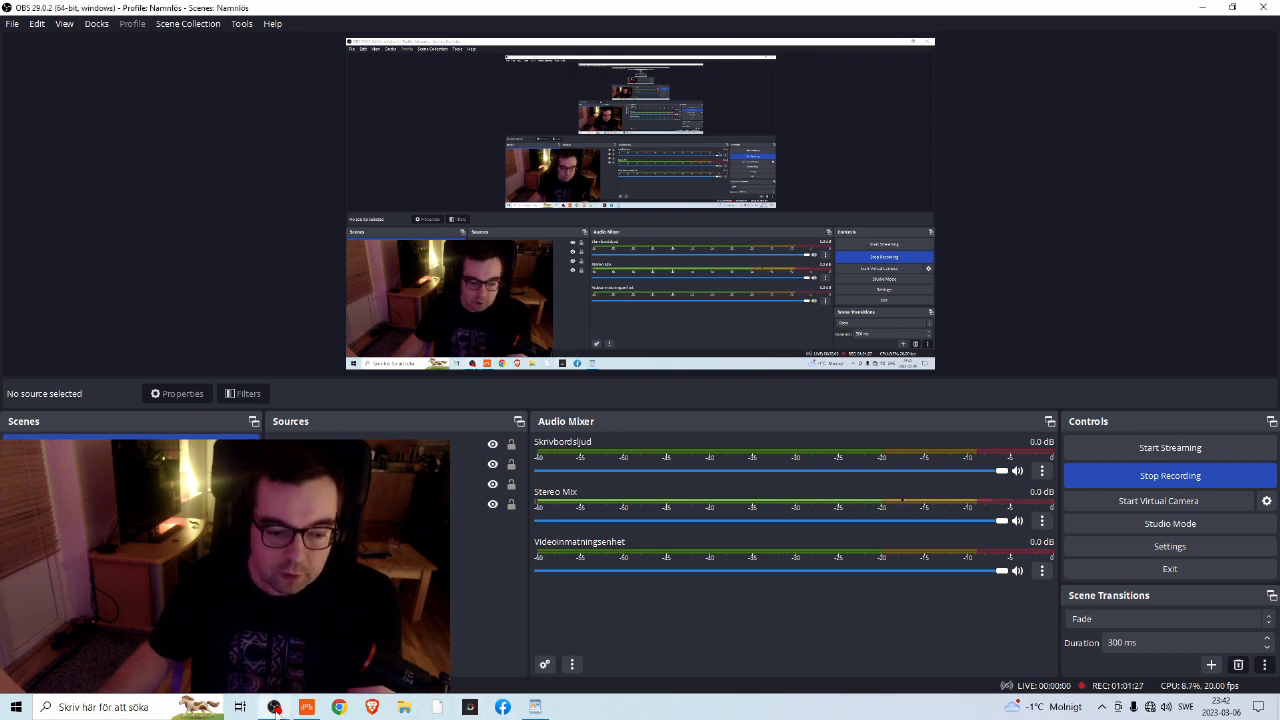
left_click(309, 707)
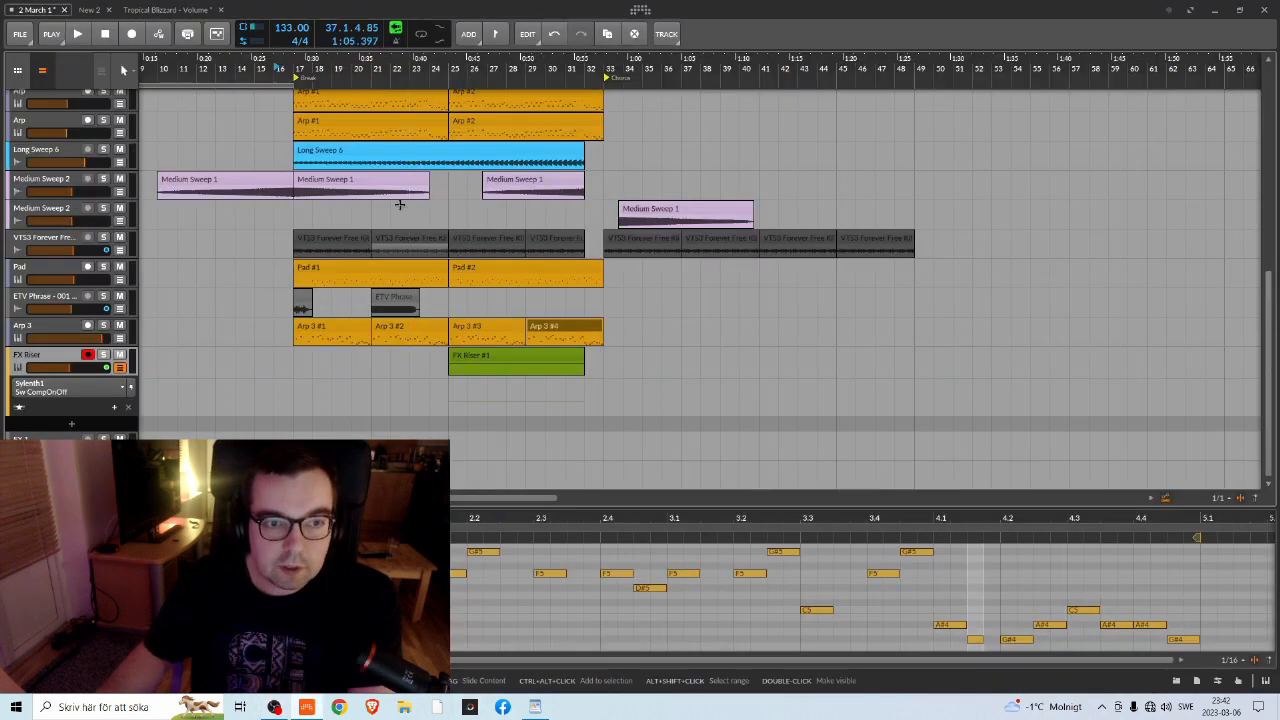
Examine the whole arrangement from the start section through the break to the chorus across all tracks
scroll(275, 160, "up", 10)
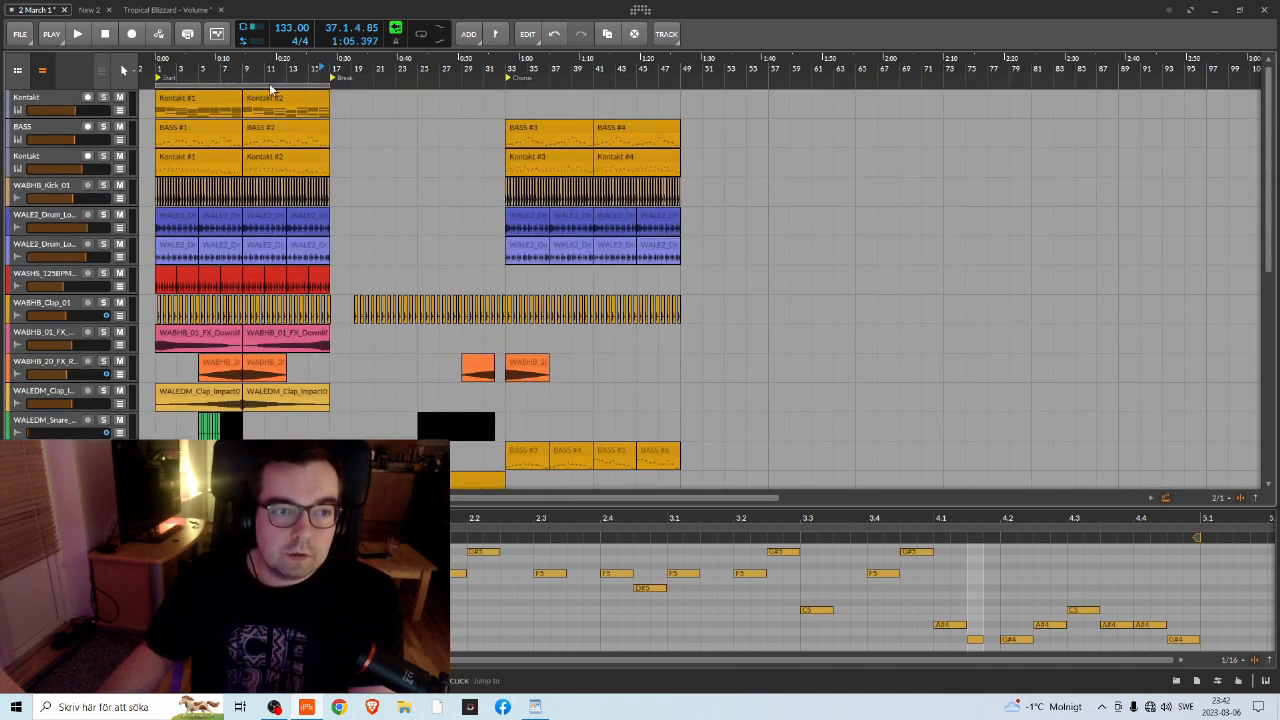
mouse_move(283, 88)
left_mouse_down()
mouse_move(222, 87)
mouse_move(671, 90)
mouse_move(267, 88)
left_mouse_up()
scroll(304, 190, "down", 5)
scroll(282, 193, "up", 3)
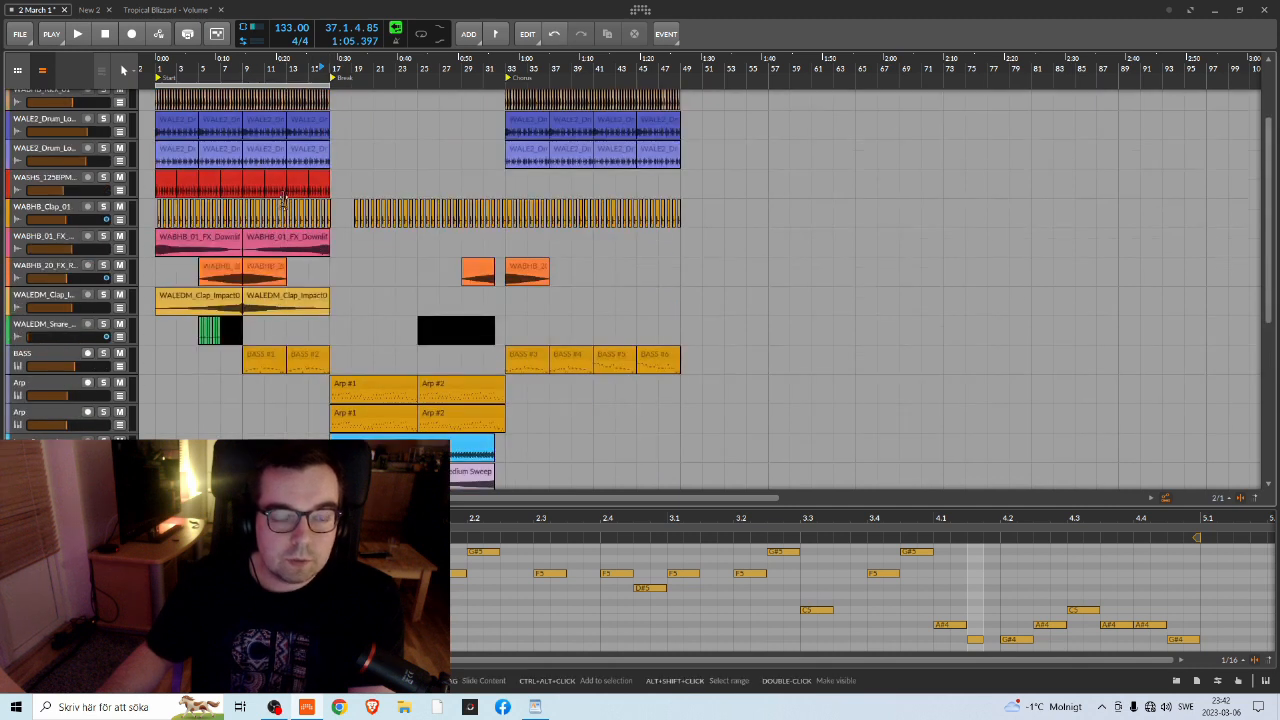
scroll(280, 192, "up", 3)
scroll(263, 177, "down", 1)
scroll(263, 177, "up", 1)
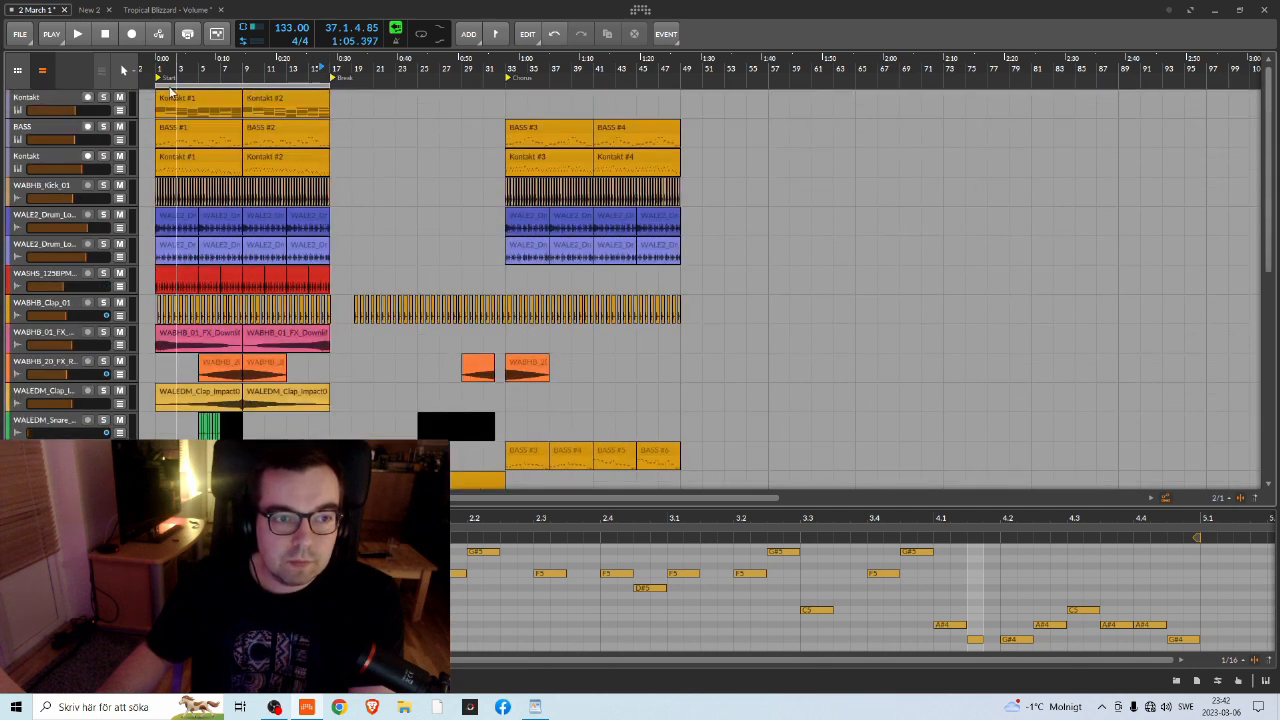
scroll(200, 90, "down", 3)
scroll(240, 85, "right", 3)
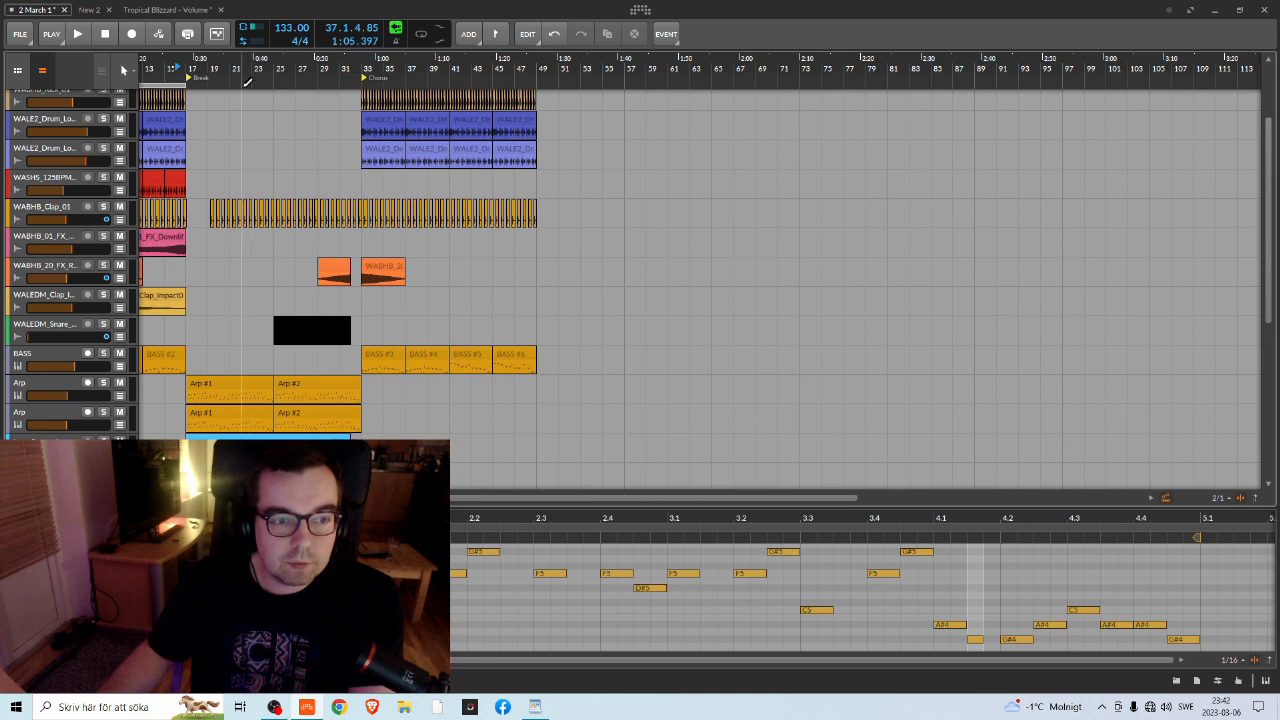
scroll(250, 84, "left", 3)
left_click_drag(289, 88, 407, 84)
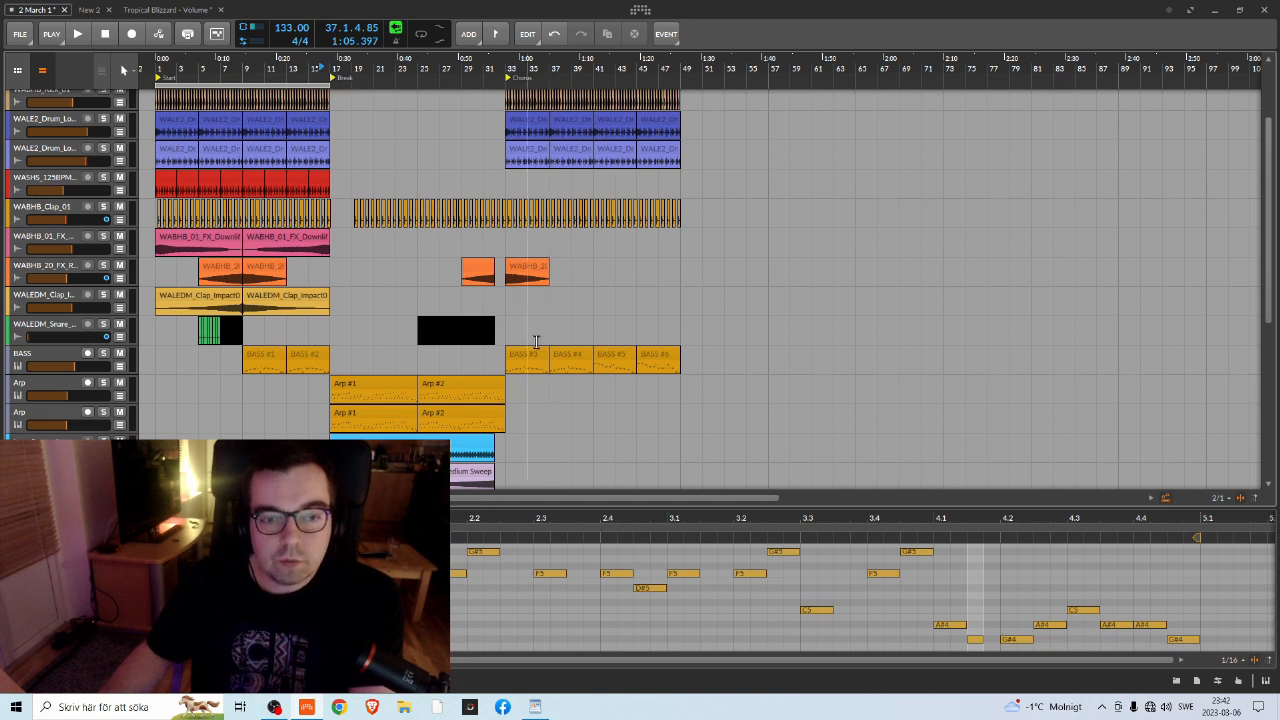
Look over the drum, effect and synth tracks across the start, break and chorus sections
scroll(534, 343, "down", 5)
scroll(534, 343, "up", 6)
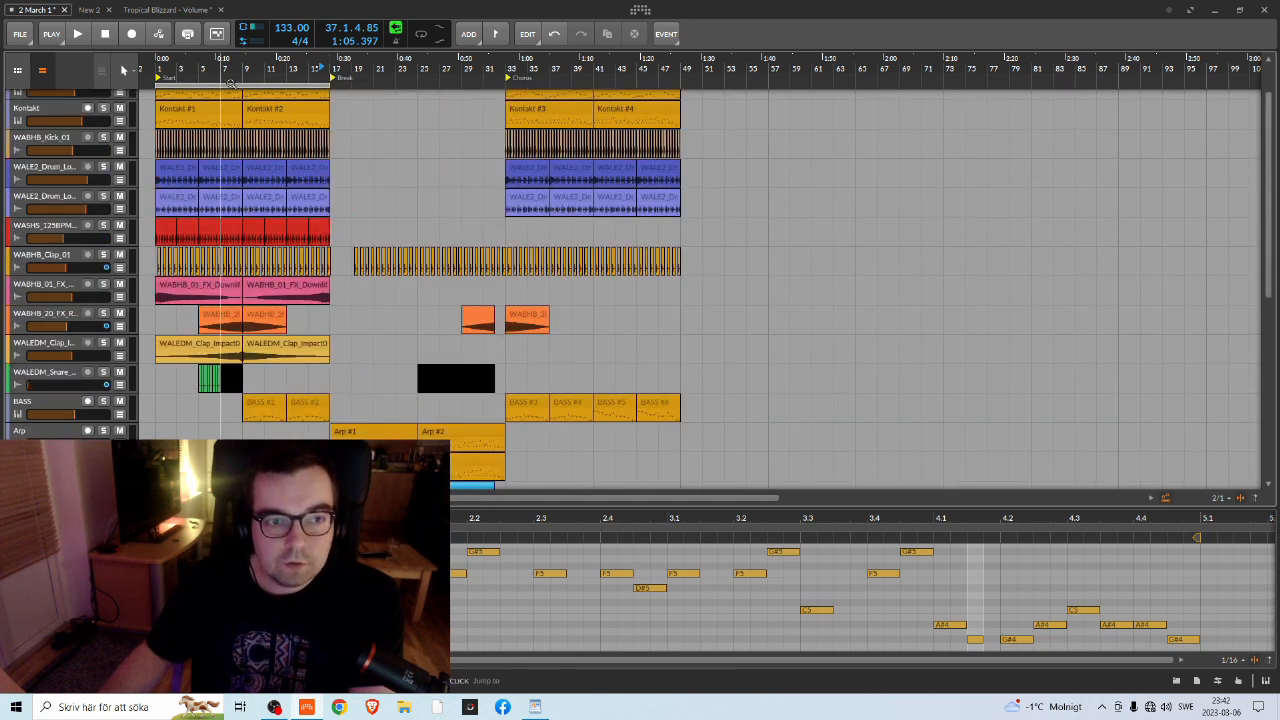
scroll(267, 408, "down", 10)
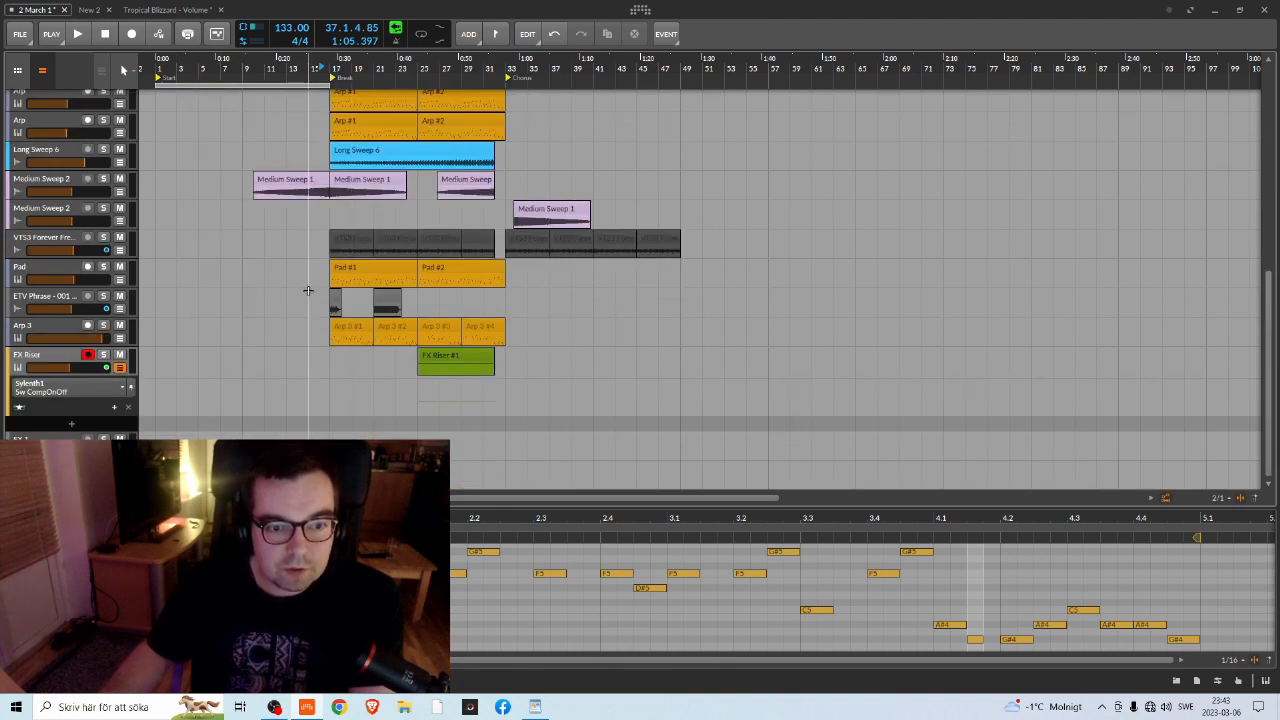
scroll(267, 190, "up", 8)
scroll(300, 290, "down", 7)
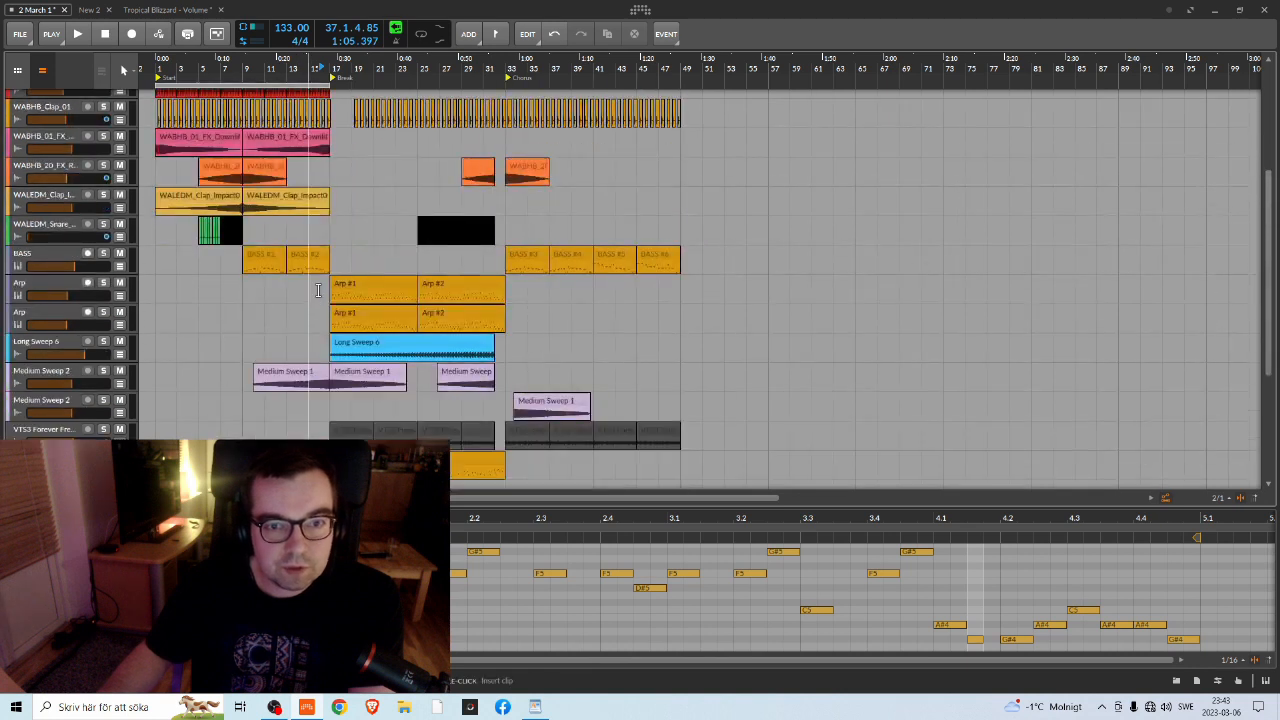
scroll(322, 303, "up", 10)
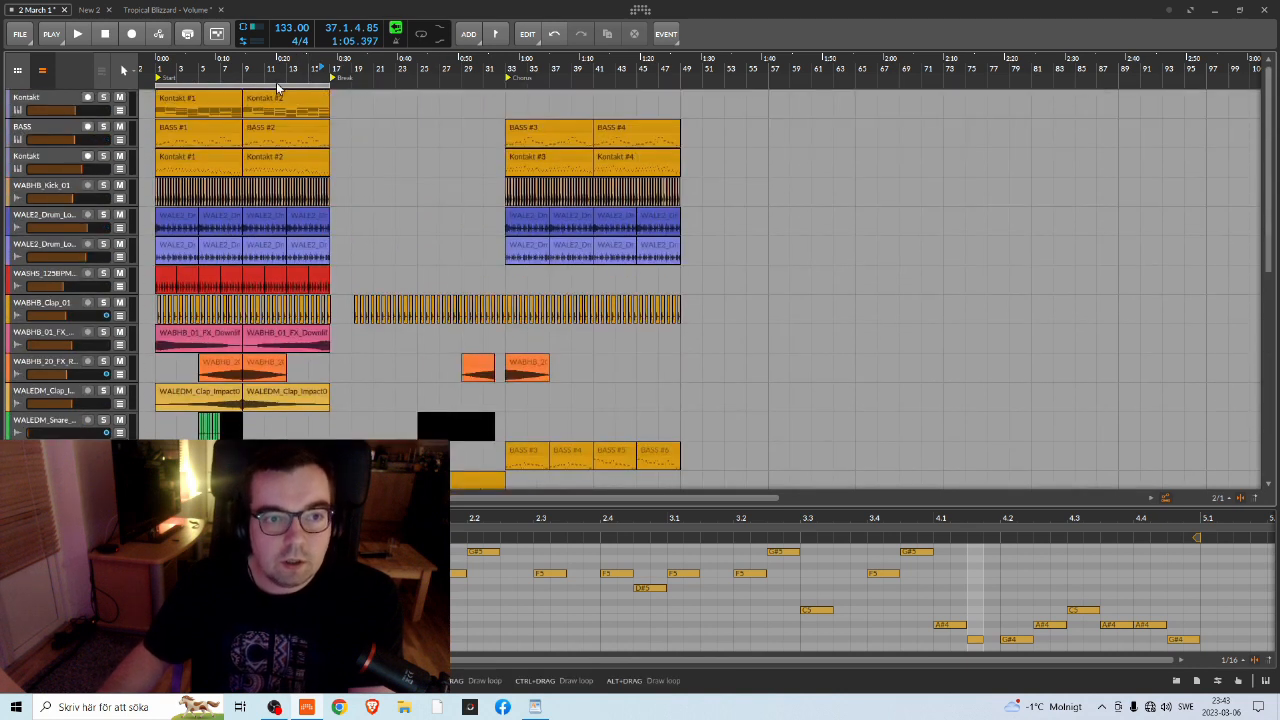
Try moving the loop region from the start section towards the break
left_click_drag(253, 91, 342, 91)
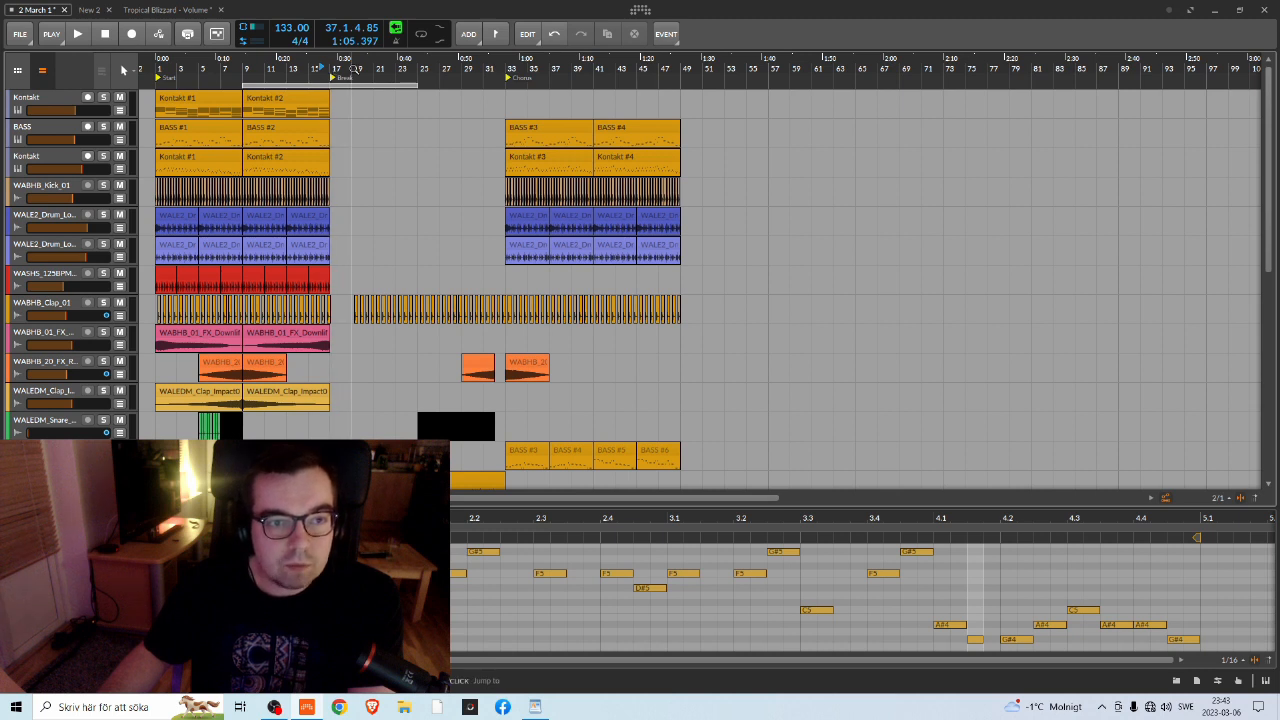
left_click_drag(330, 88, 341, 88)
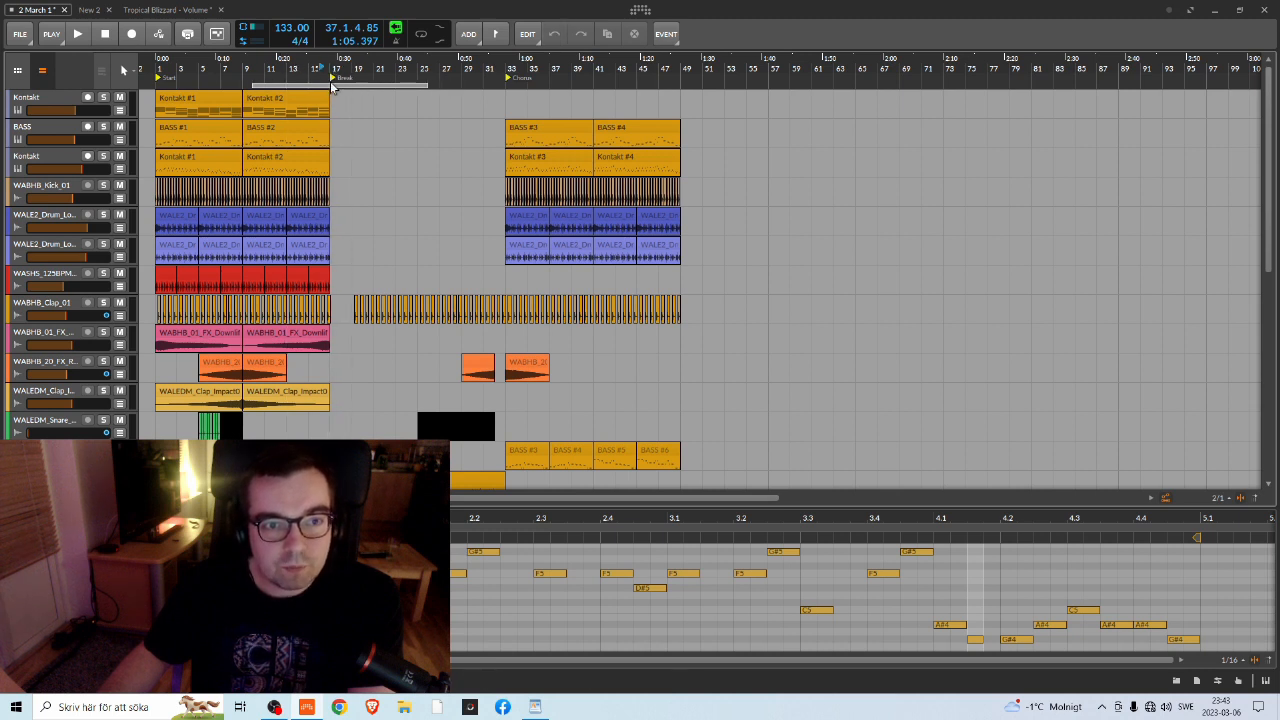
scroll(394, 214, "down", 5)
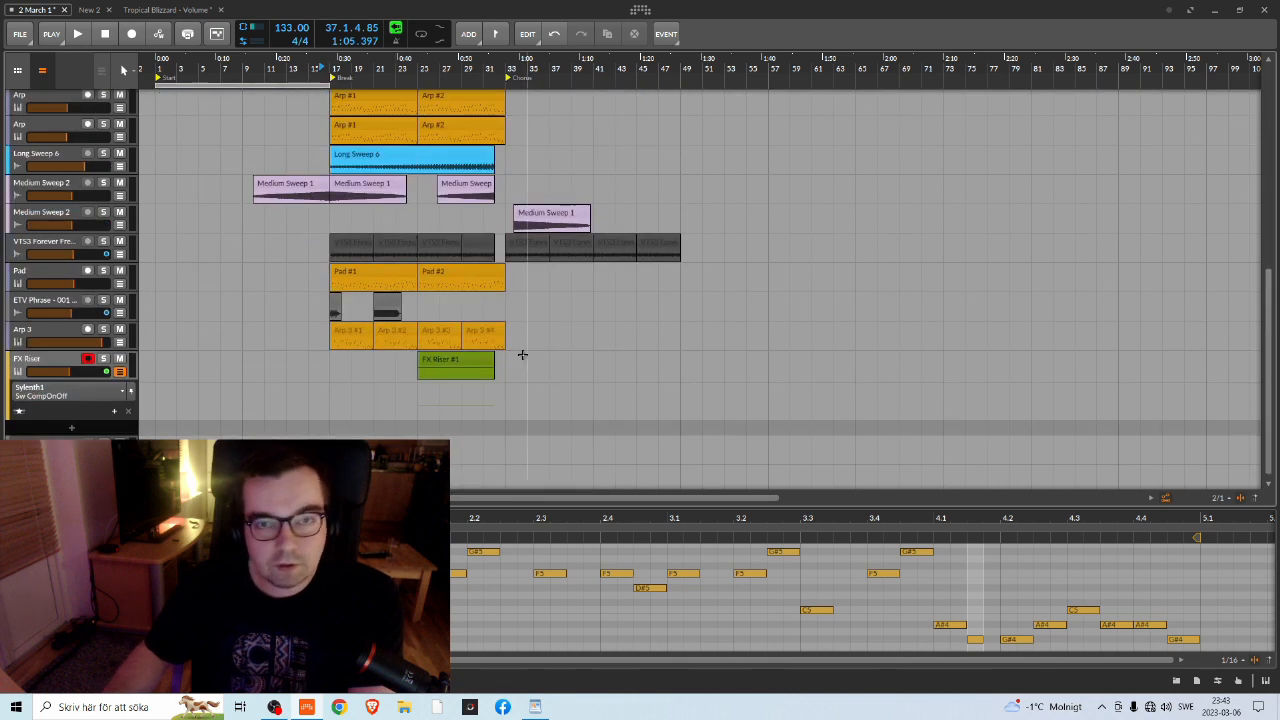
scroll(420, 240, "up", 5)
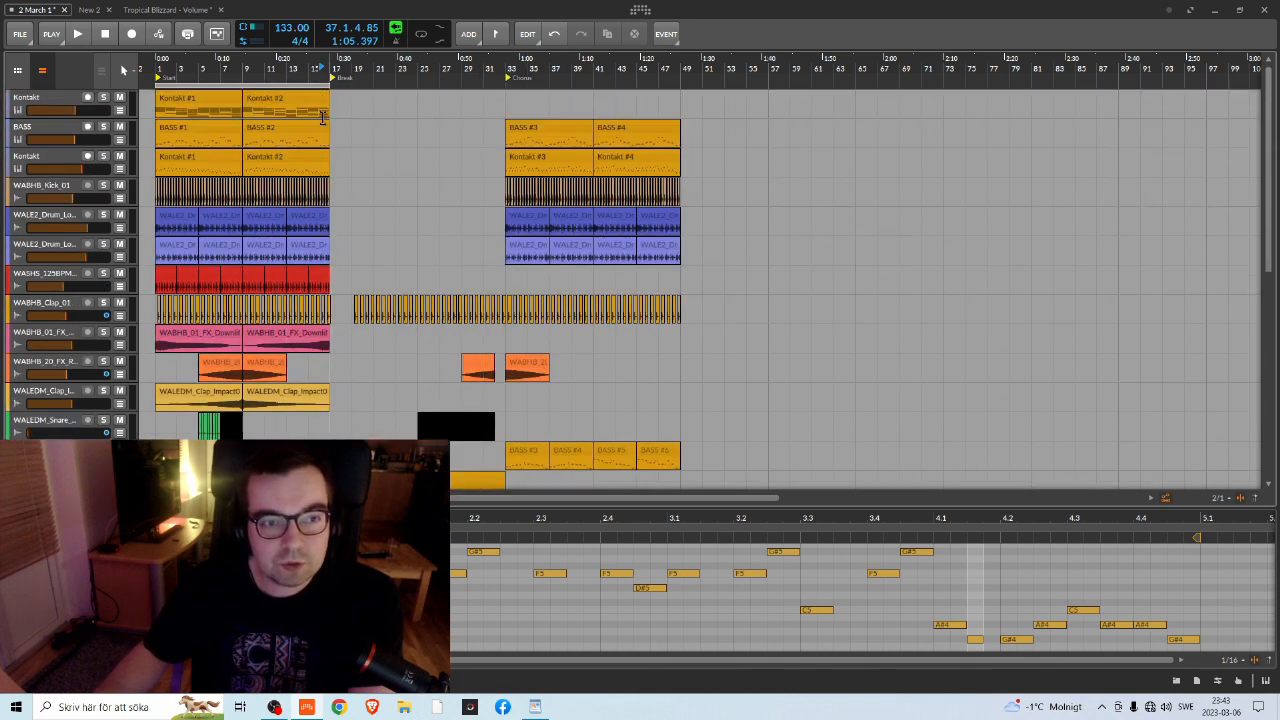
left_click_drag(285, 87, 316, 88)
left_click_drag(404, 96, 284, 95)
Examine all tracks of the arrangement, from the upper Kontakt track down to FX Riser
scroll(638, 386, "down", 4)
scroll(637, 370, "up", 5)
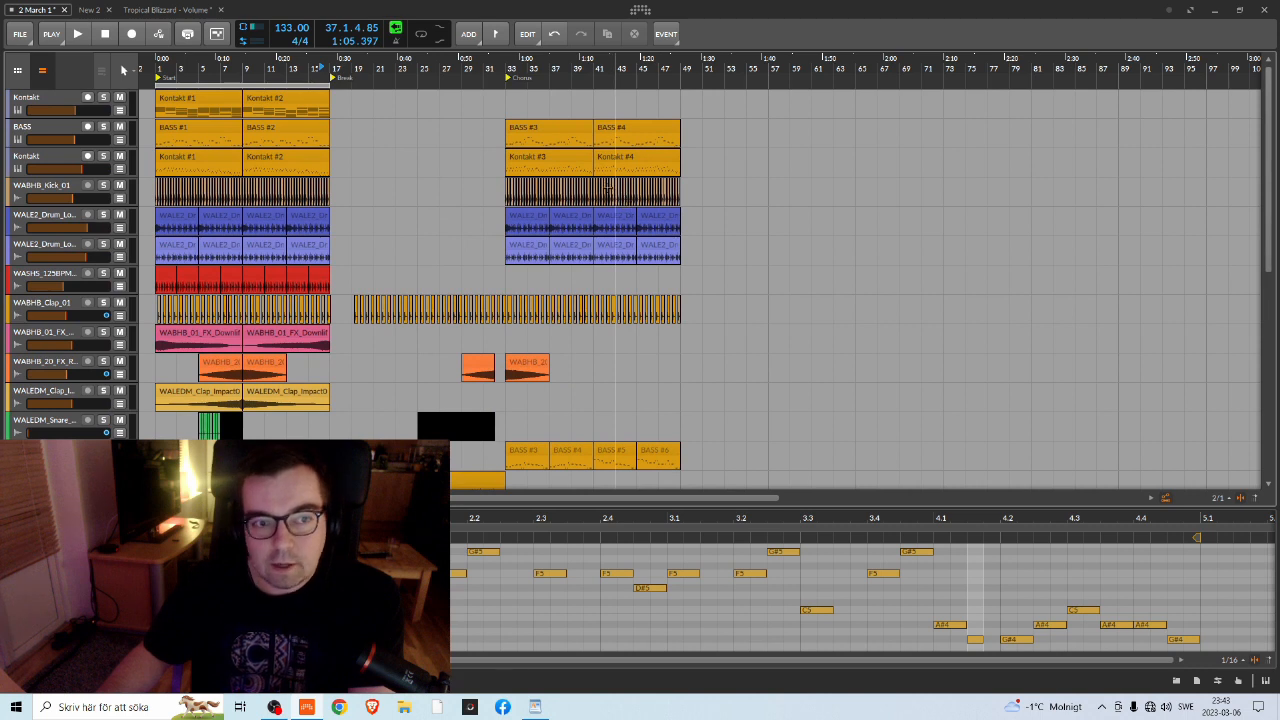
scroll(730, 190, "down", 3)
left_click_drag(886, 62, 886, 66)
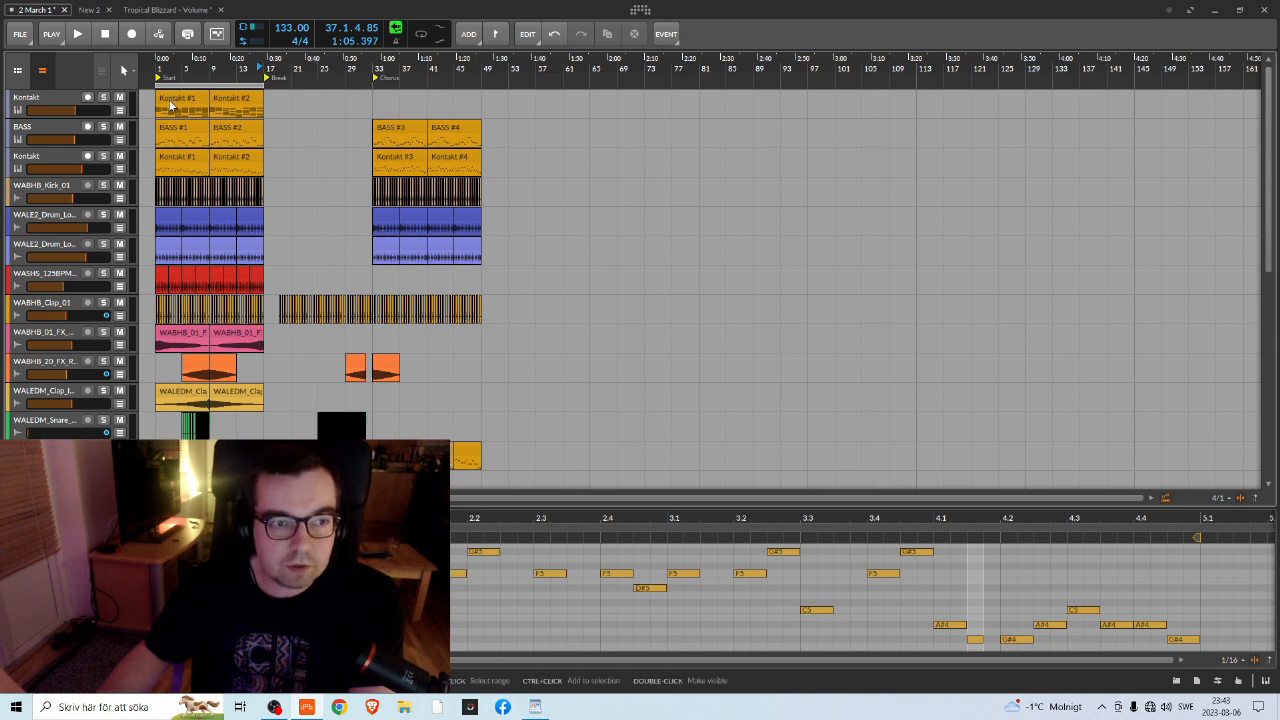
scroll(432, 429, "down", 4)
scroll(432, 429, "up", 2)
scroll(432, 429, "up", 3)
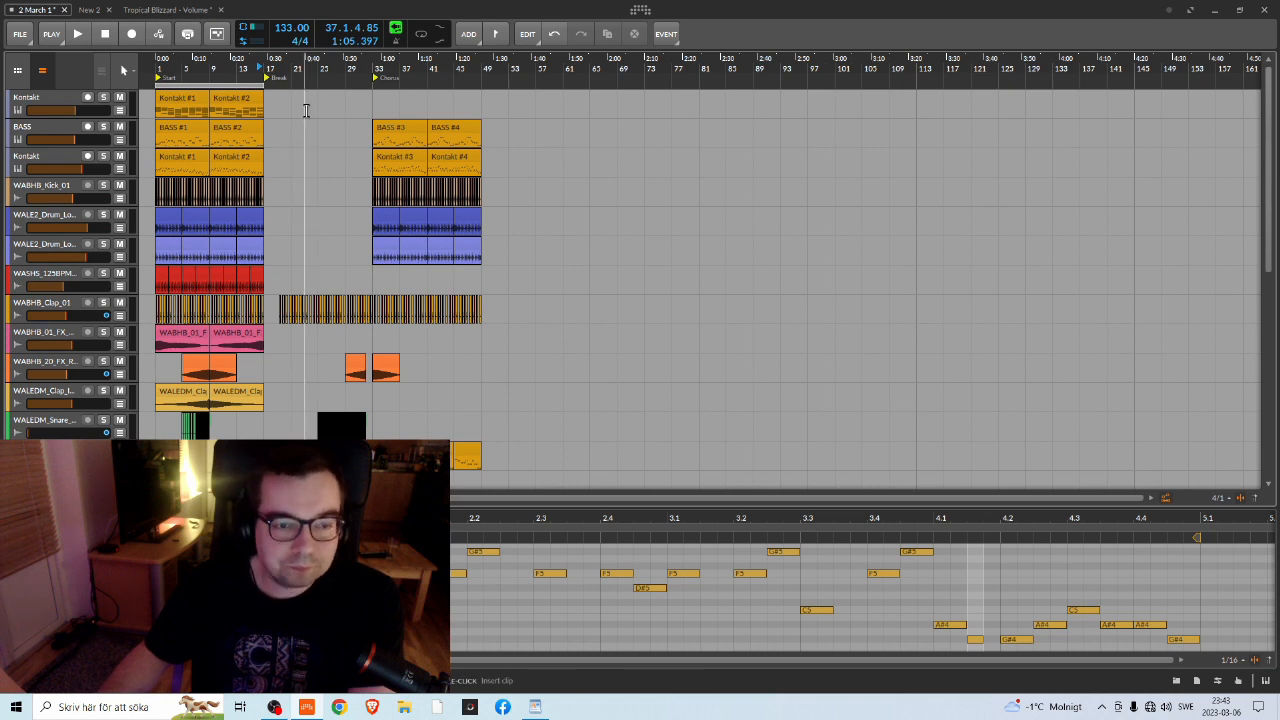
scroll(330, 220, "down", 10)
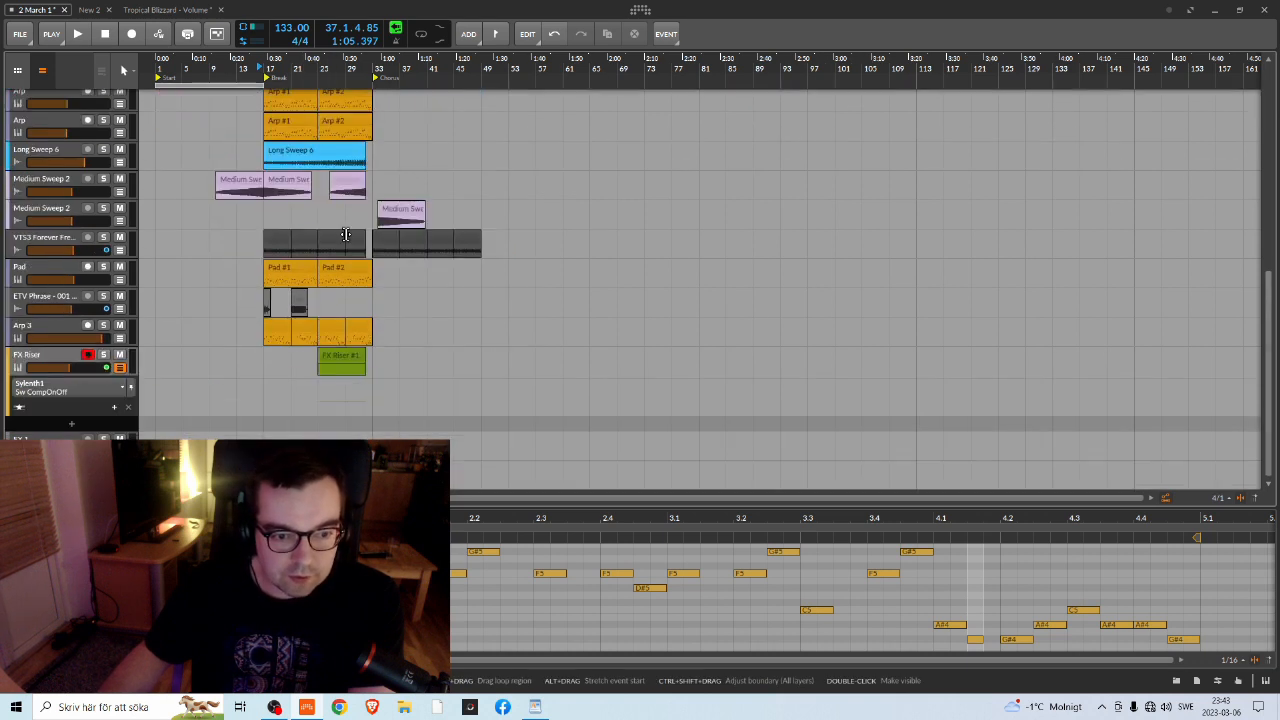
scroll(344, 250, "up", 2)
scroll(344, 250, "up", 10)
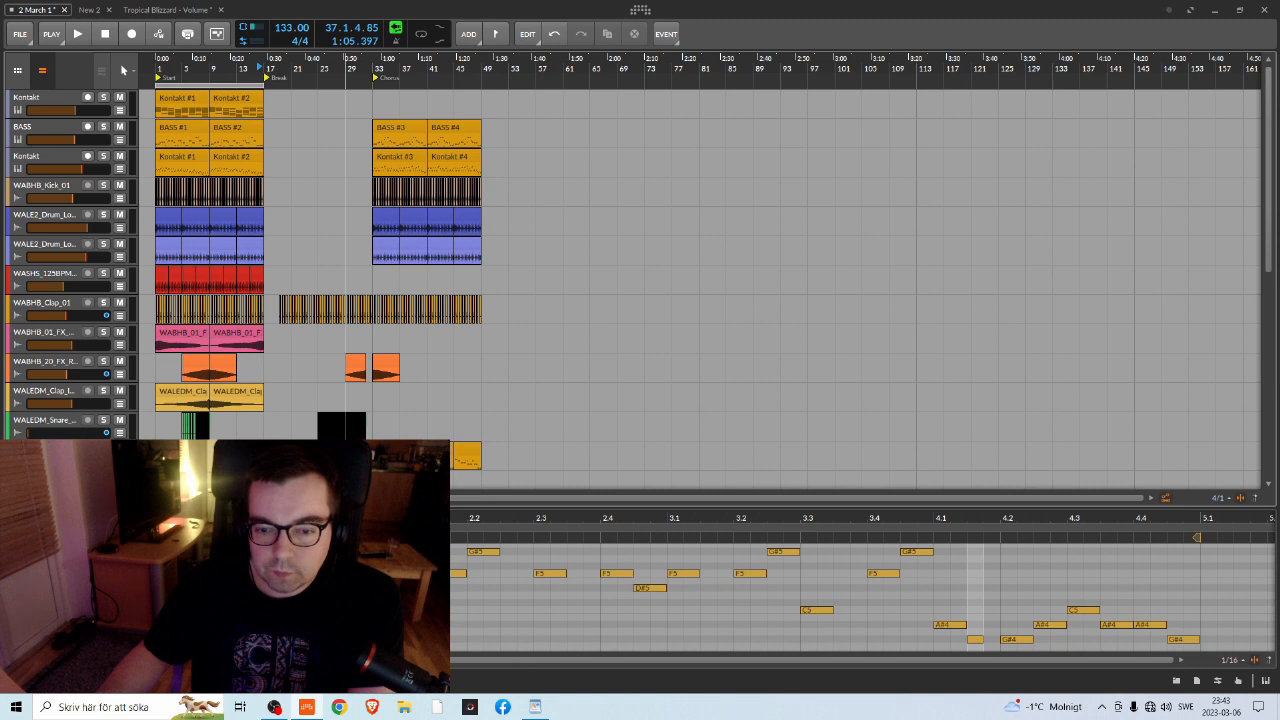
Compare the lengths and contents of the start, break and chorus sections on the timeline
left_click_drag(345, 66, 421, 66)
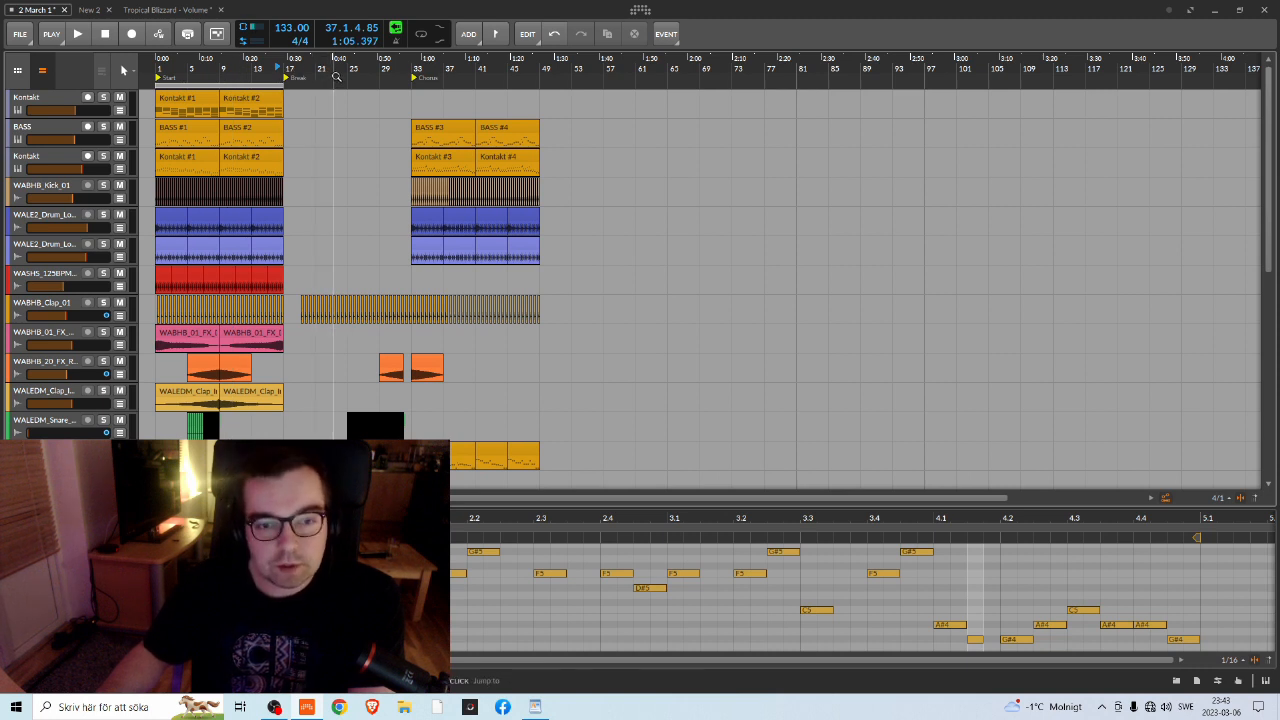
left_click_drag(363, 70, 372, 50)
scroll(414, 171, "down", 6)
scroll(417, 174, "up", 6)
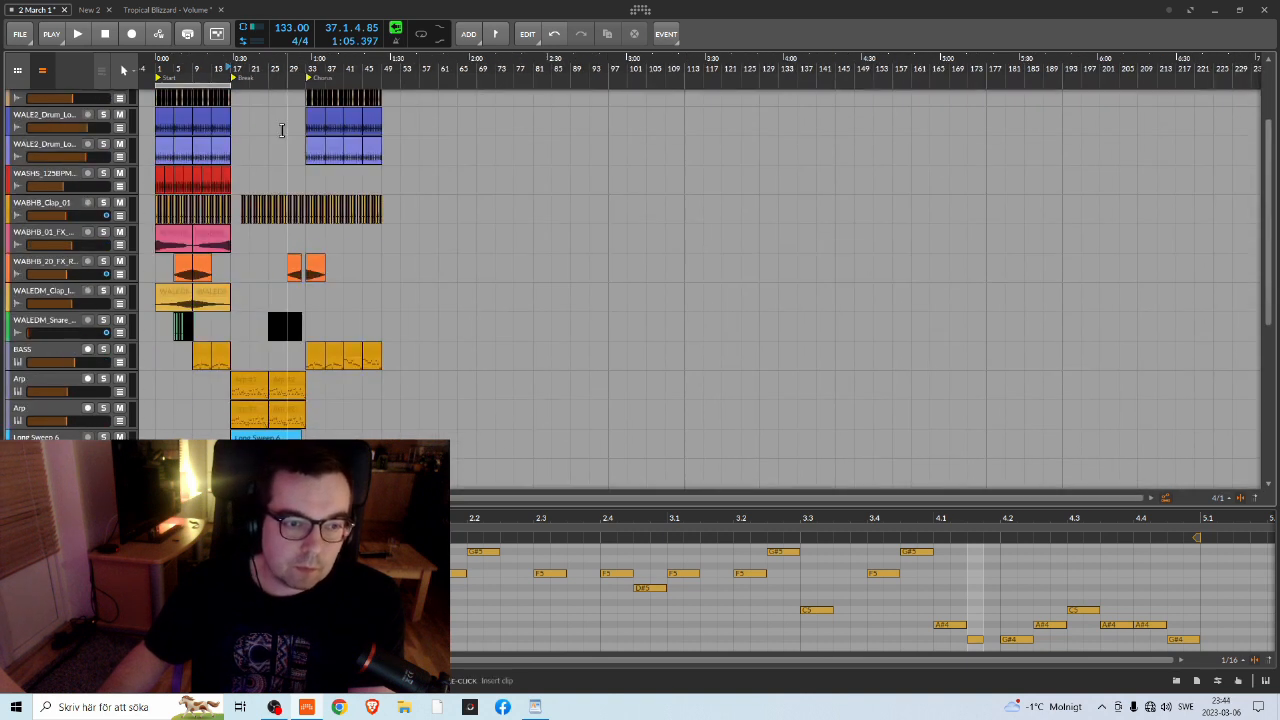
left_click_drag(412, 62, 418, 82)
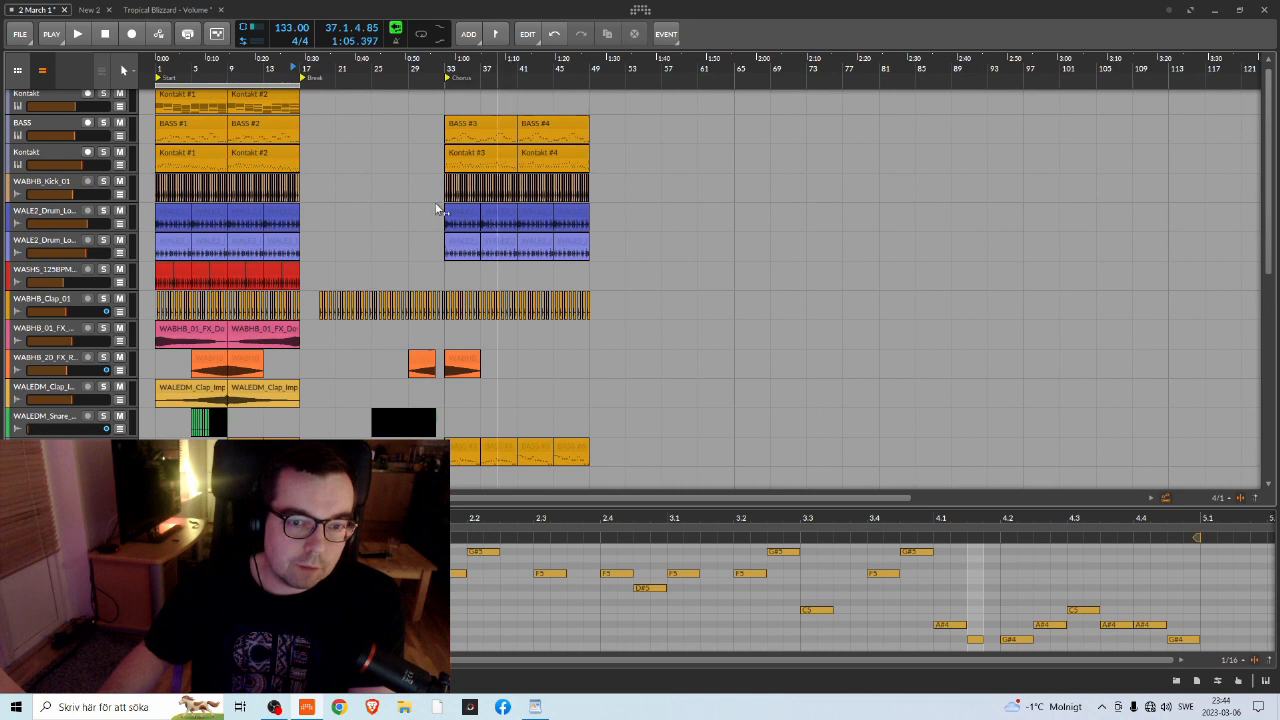
scroll(518, 267, "down", 4)
scroll(518, 266, "up", 5)
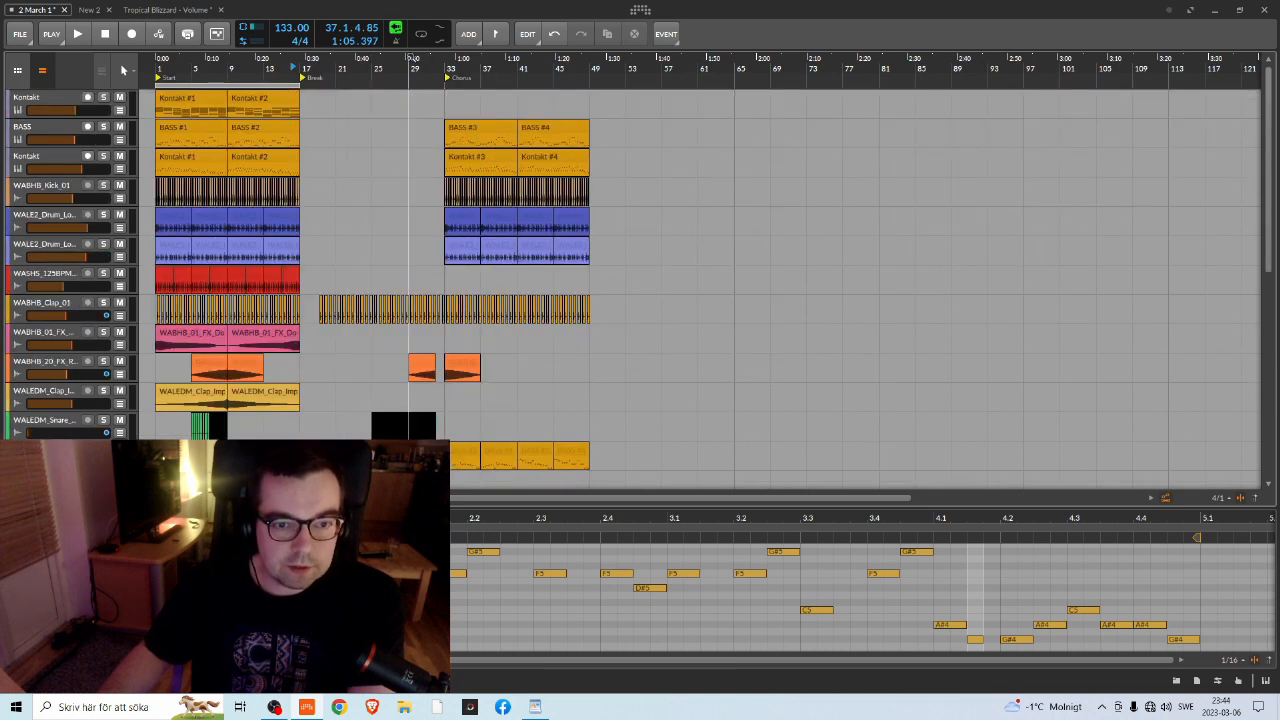
left_click_drag(352, 70, 460, 80)
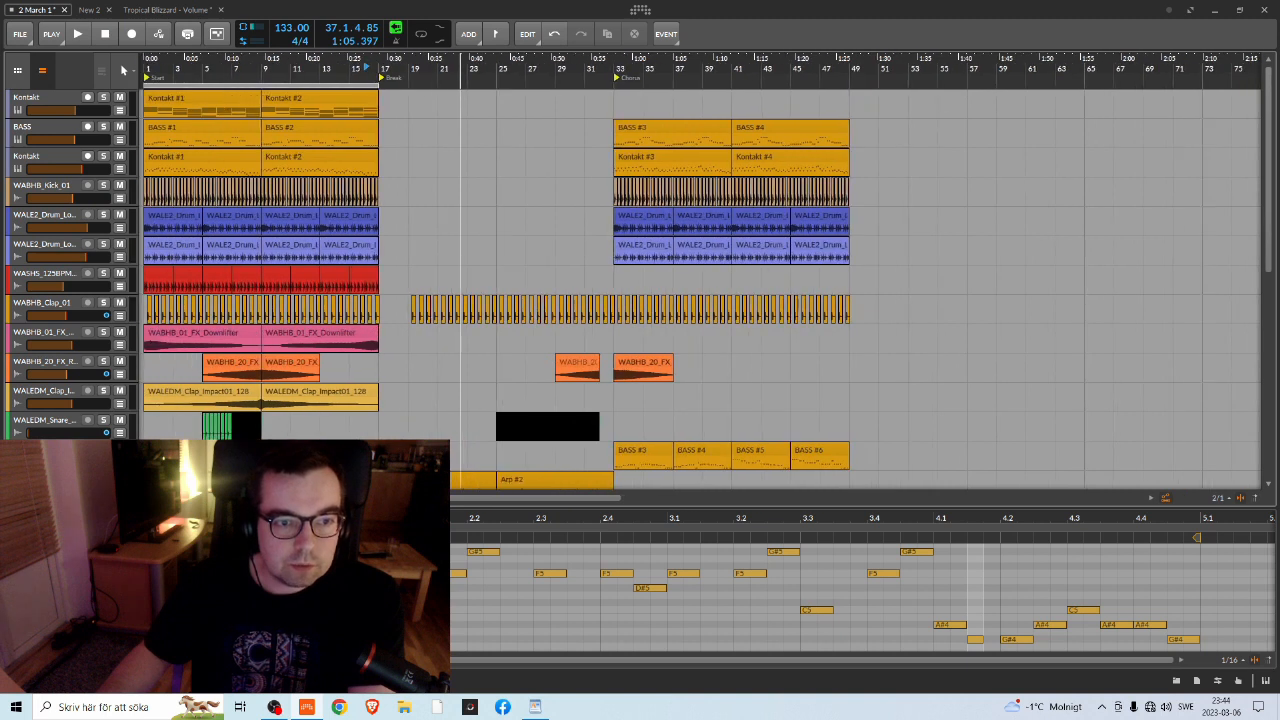
Play the start section from bar 9, where the second clip of the uppermost Kontakt track begins
left_click(288, 100)
left_click(262, 68)
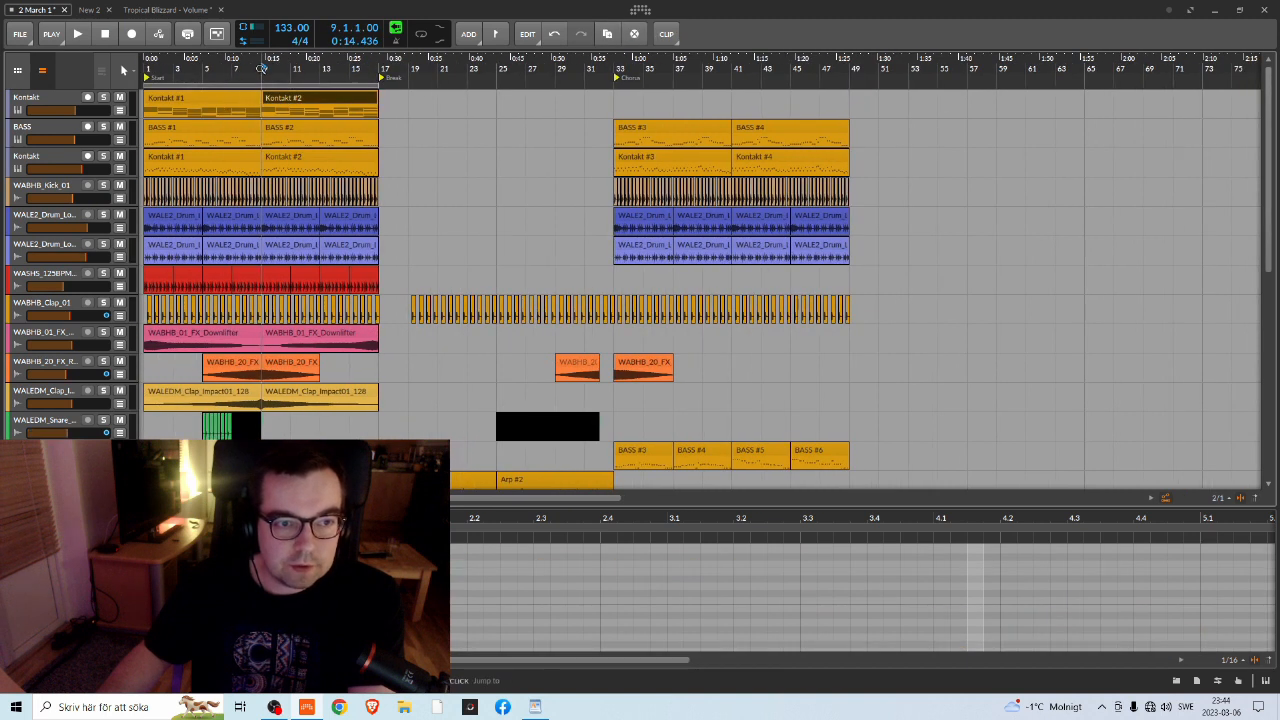
key("space")
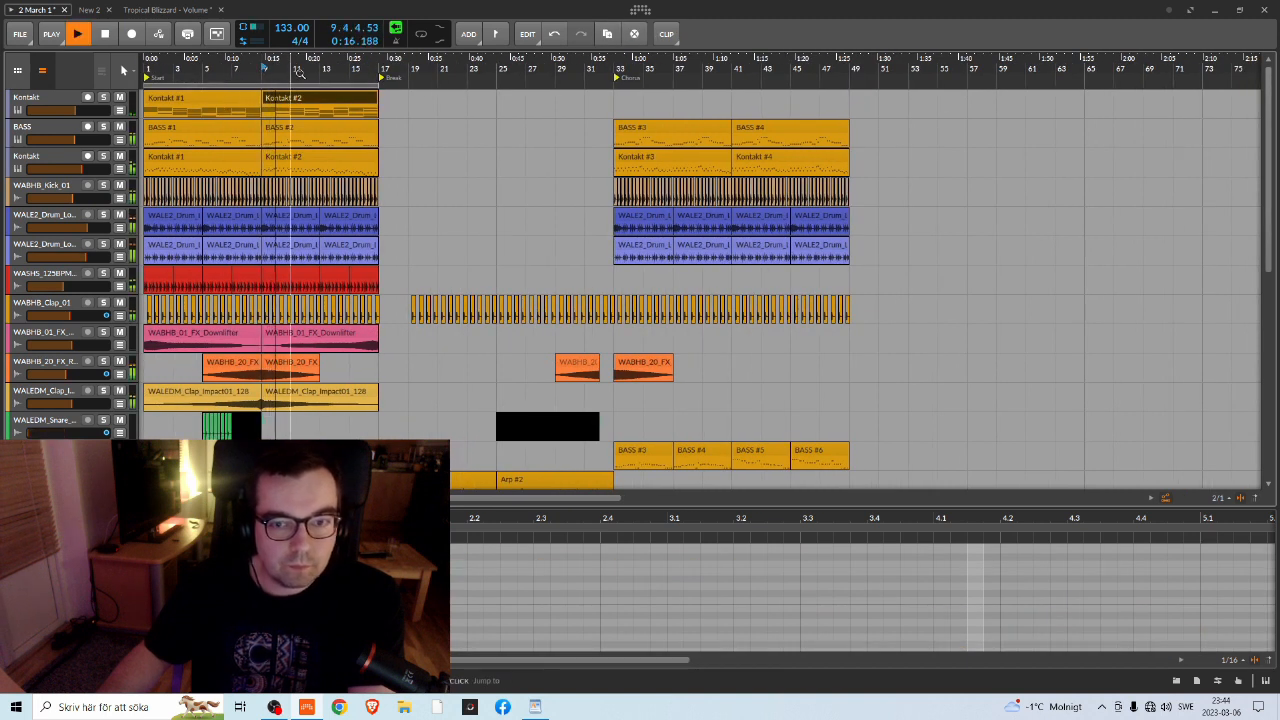
Listen to the chorus from bar 33 while checking all its tracks, and stop playback
left_click(613, 62)
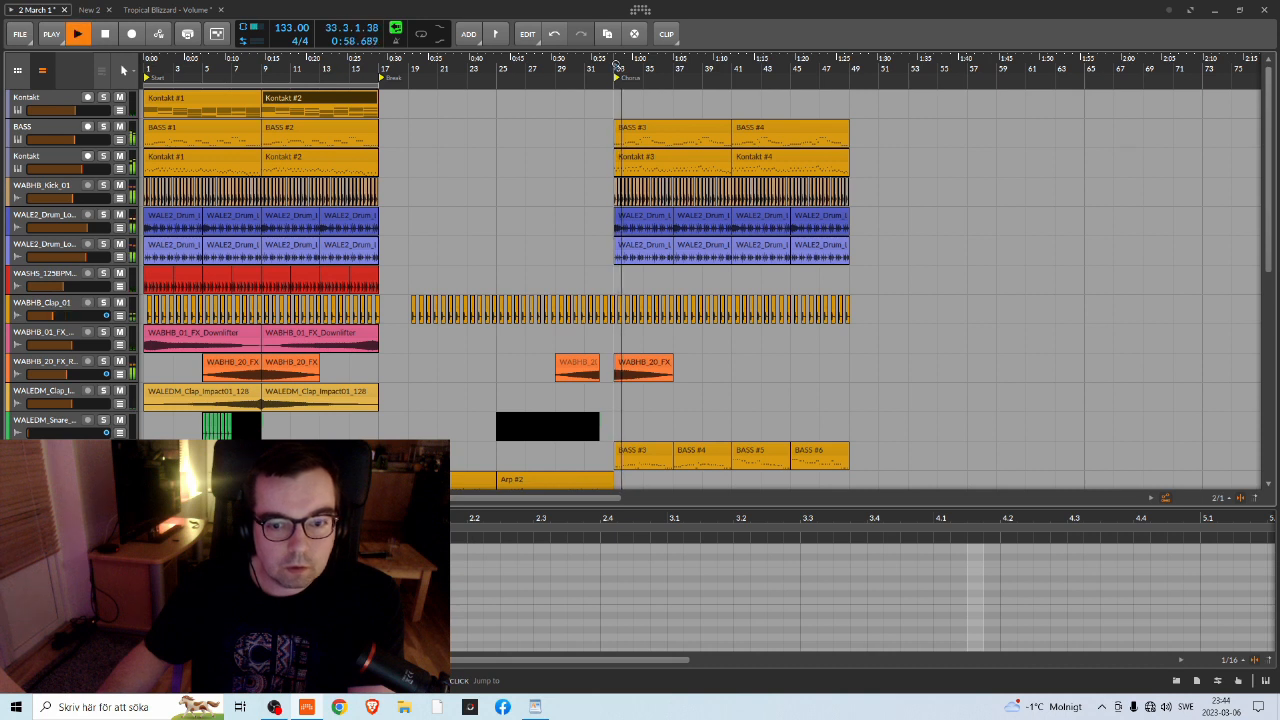
scroll(560, 230, "down", 8)
scroll(414, 226, "up", 6)
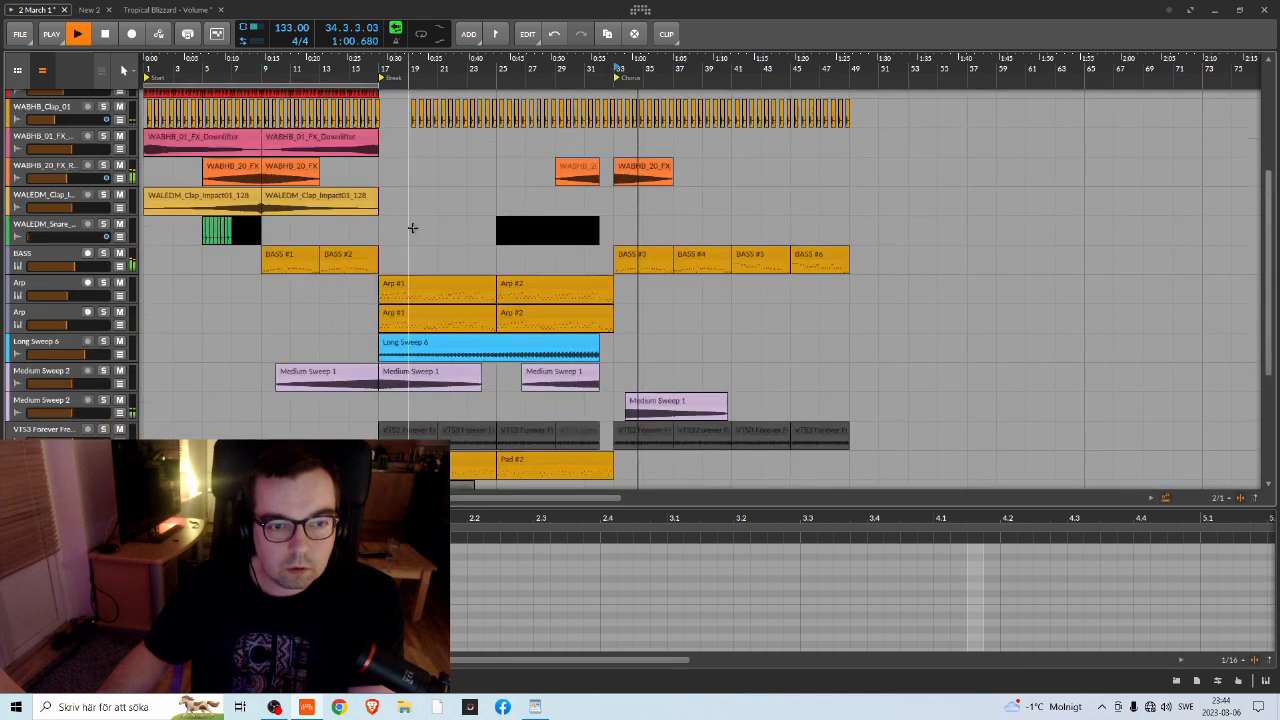
scroll(406, 233, "down", 4)
scroll(410, 236, "up", 5)
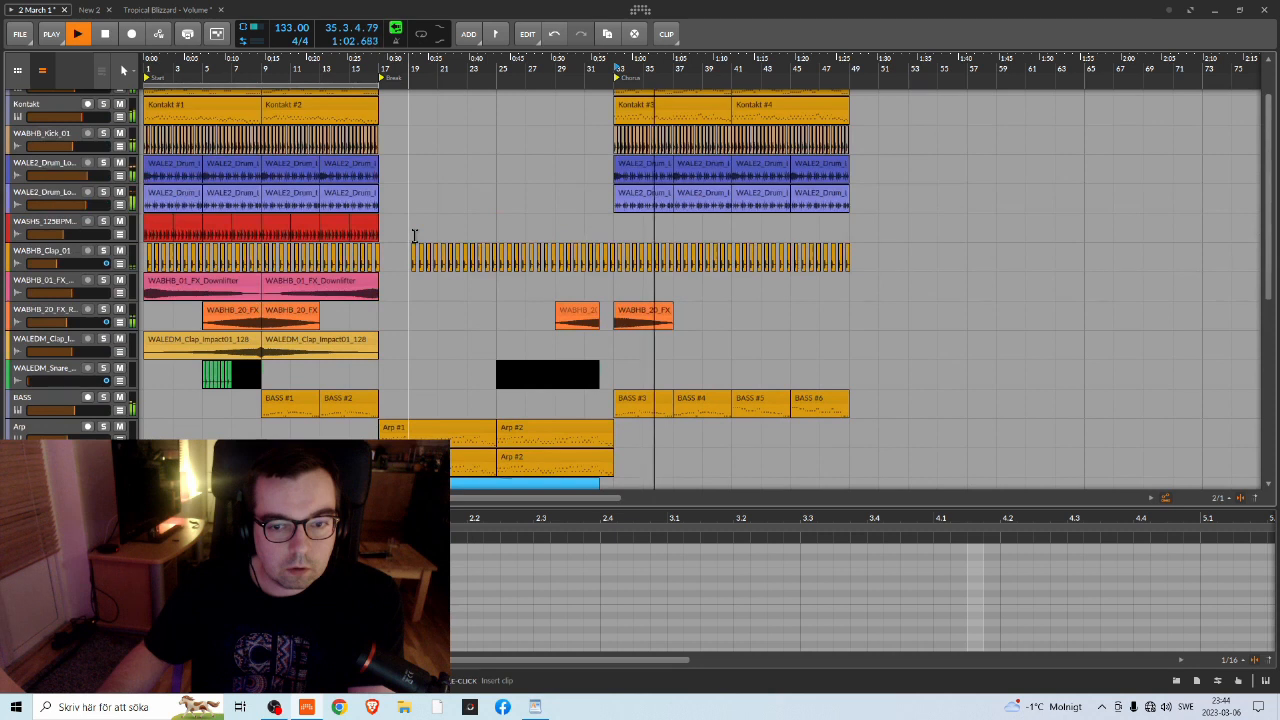
scroll(415, 233, "down", 4)
scroll(417, 230, "up", 5)
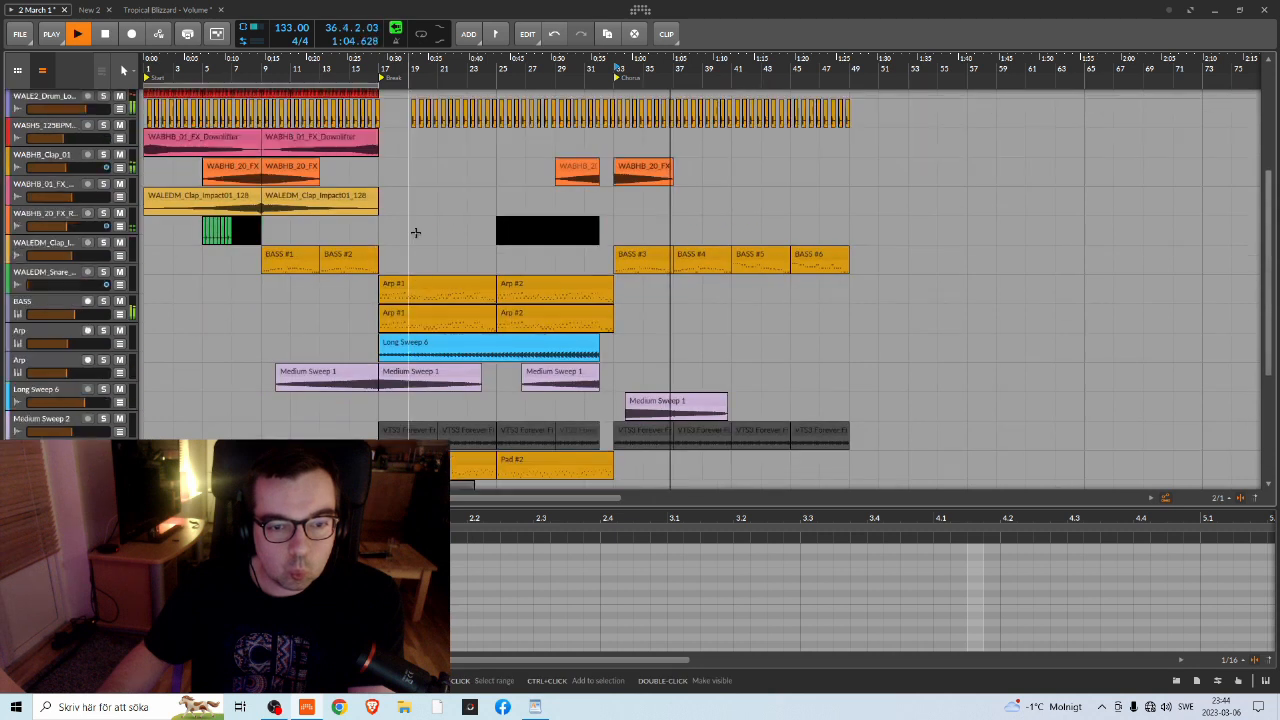
key("space")
Copy the uppermost Kontakt track's two start-section clips into the chorus at bars 33 and 41, and listen to the chorus with them
left_click_drag(327, 100, 793, 100)
left_click_drag(230, 97, 696, 101)
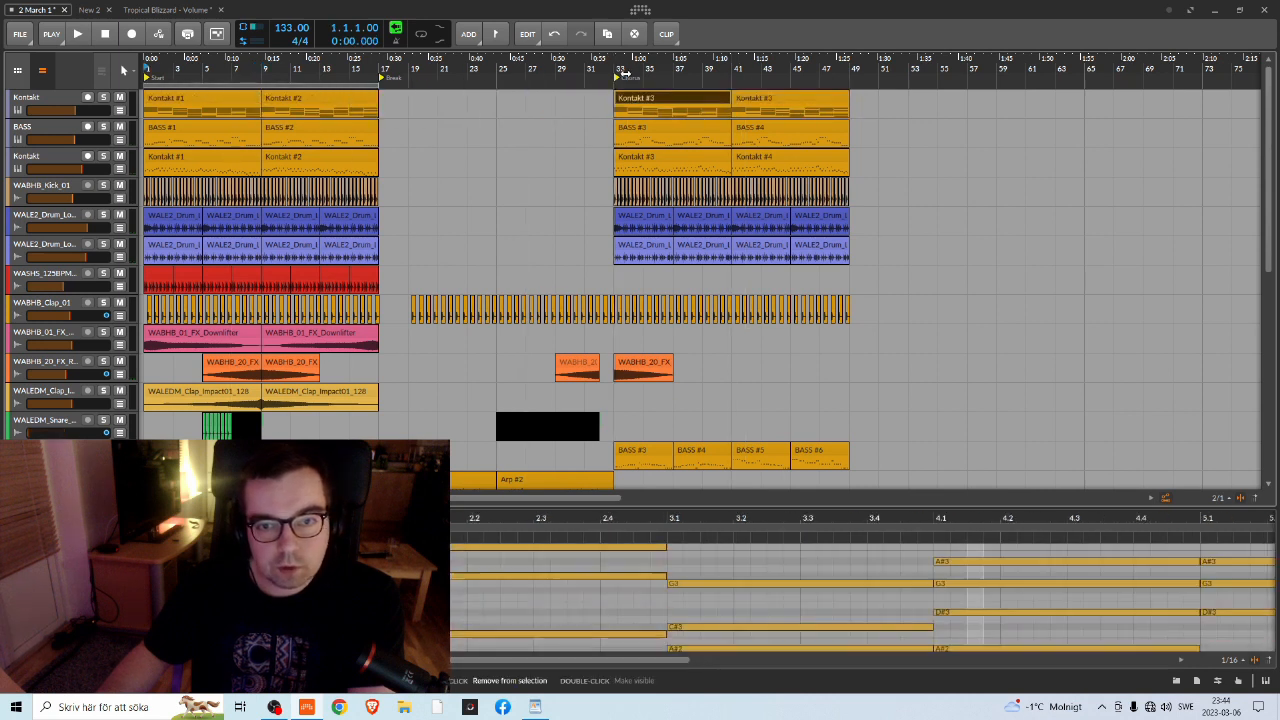
key("space")
left_click_drag(684, 62, 516, 59)
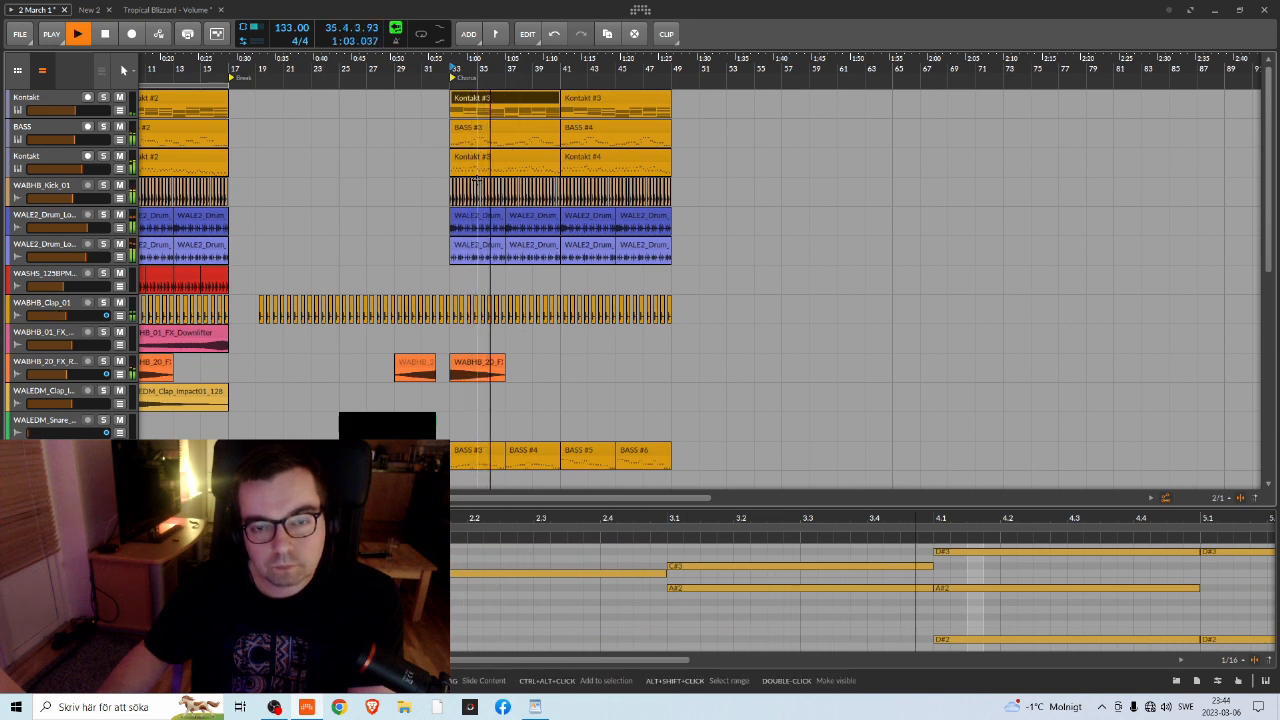
left_click(579, 105)
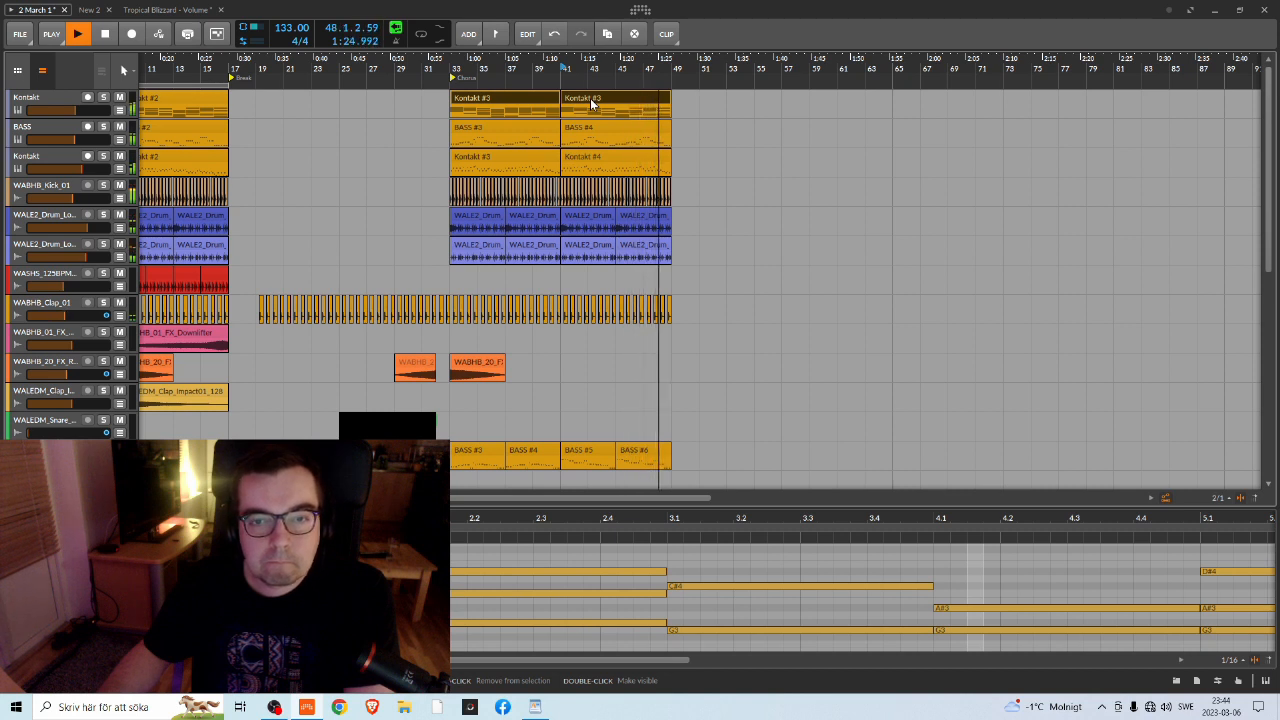
key("space")
Delete both copied clips of the uppermost Kontakt track from the chorus
left_click(509, 96)
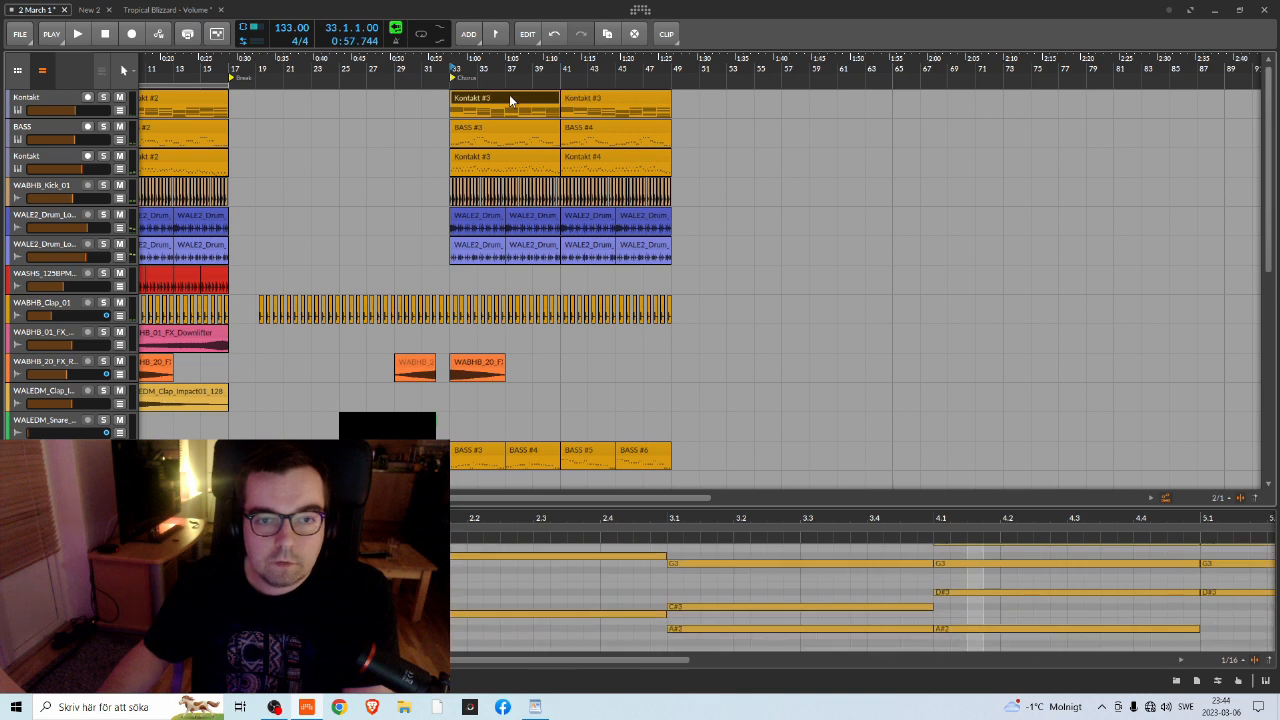
left_click(595, 96)
key("Delete")
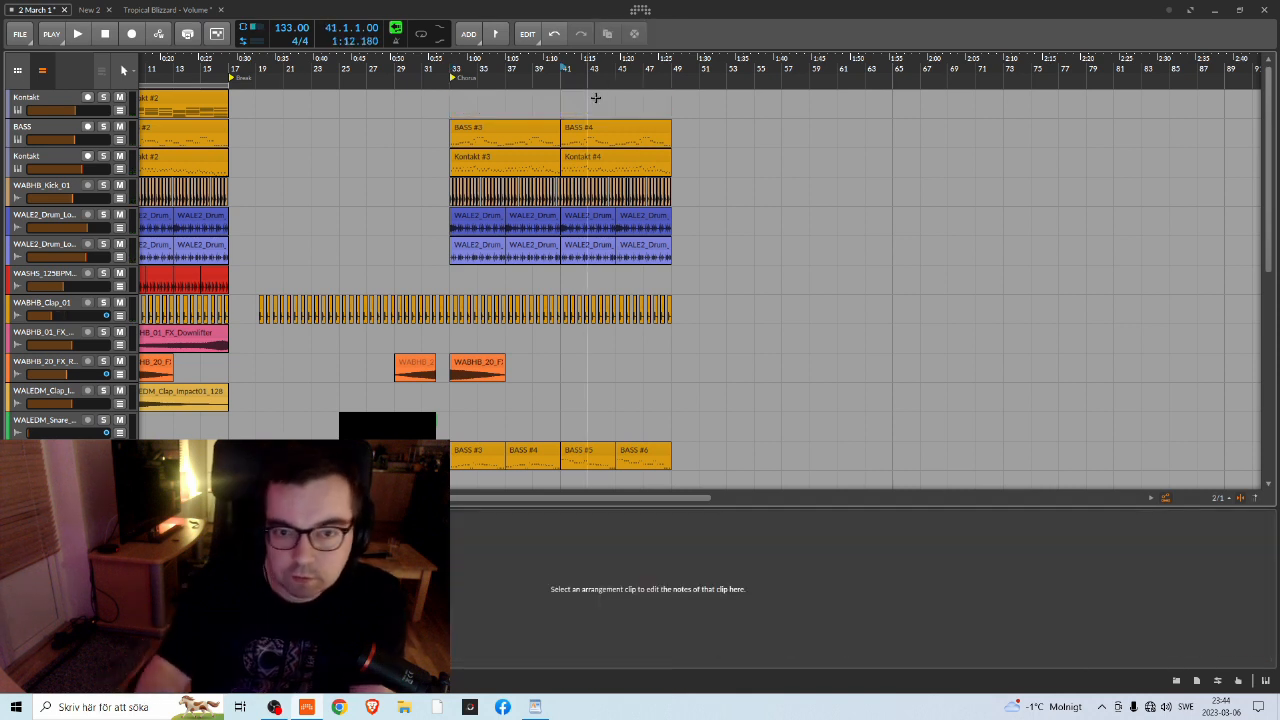
Save the 2 March 1 project and switch to OBS
scroll(302, 440, "down", 3)
left_click_drag(299, 440, 409, 220)
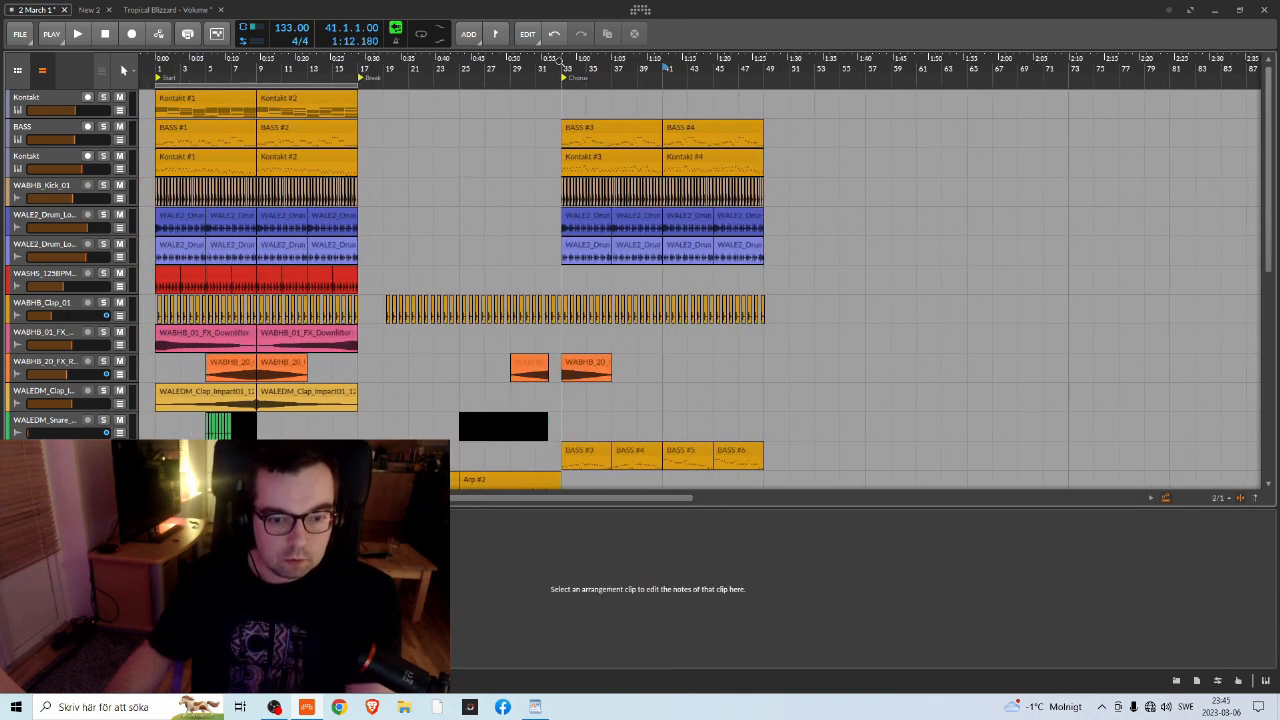
scroll(423, 211, "down", 8)
scroll(420, 192, "up", 3)
scroll(364, 181, "up", 5)
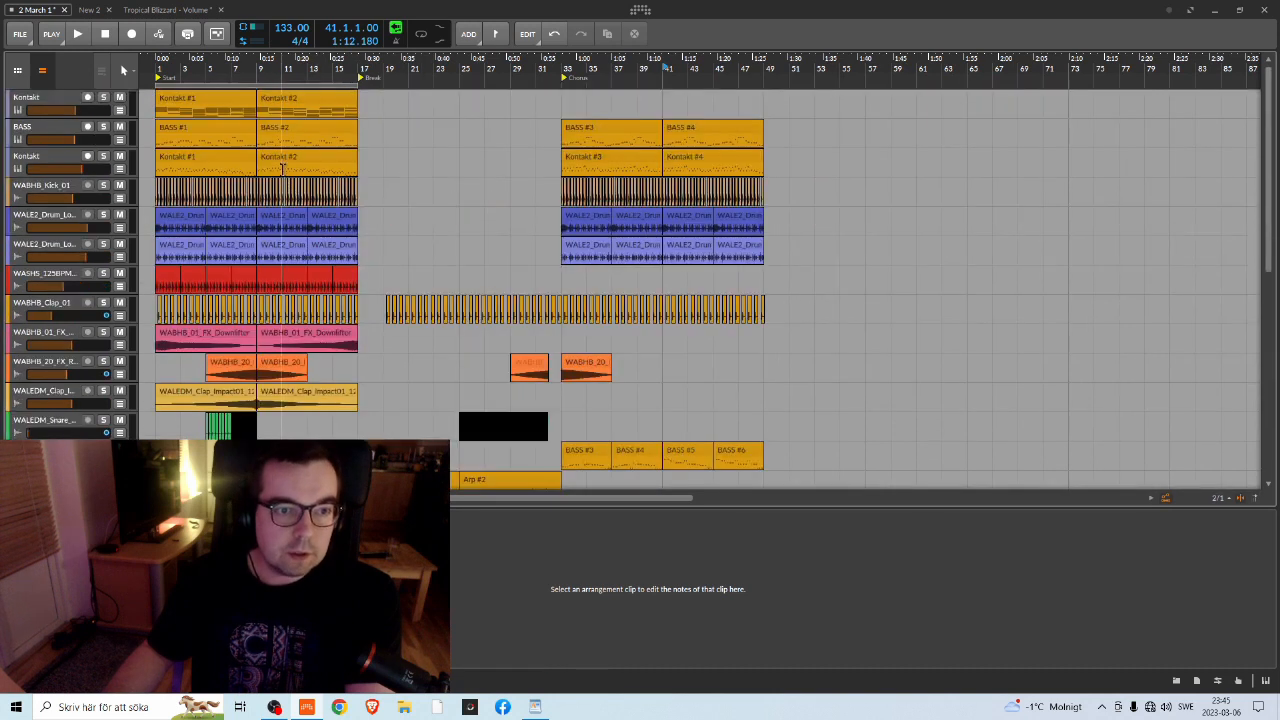
left_click(17, 31)
left_click(49, 96)
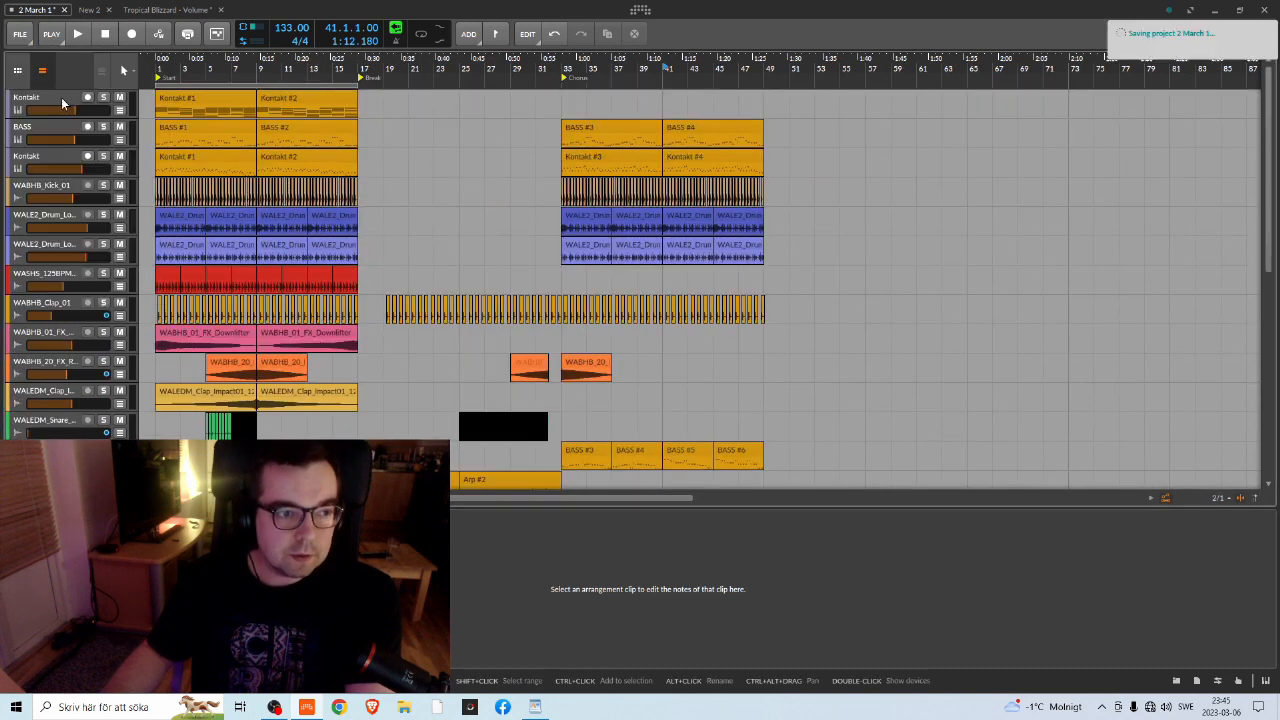
left_click(274, 707)
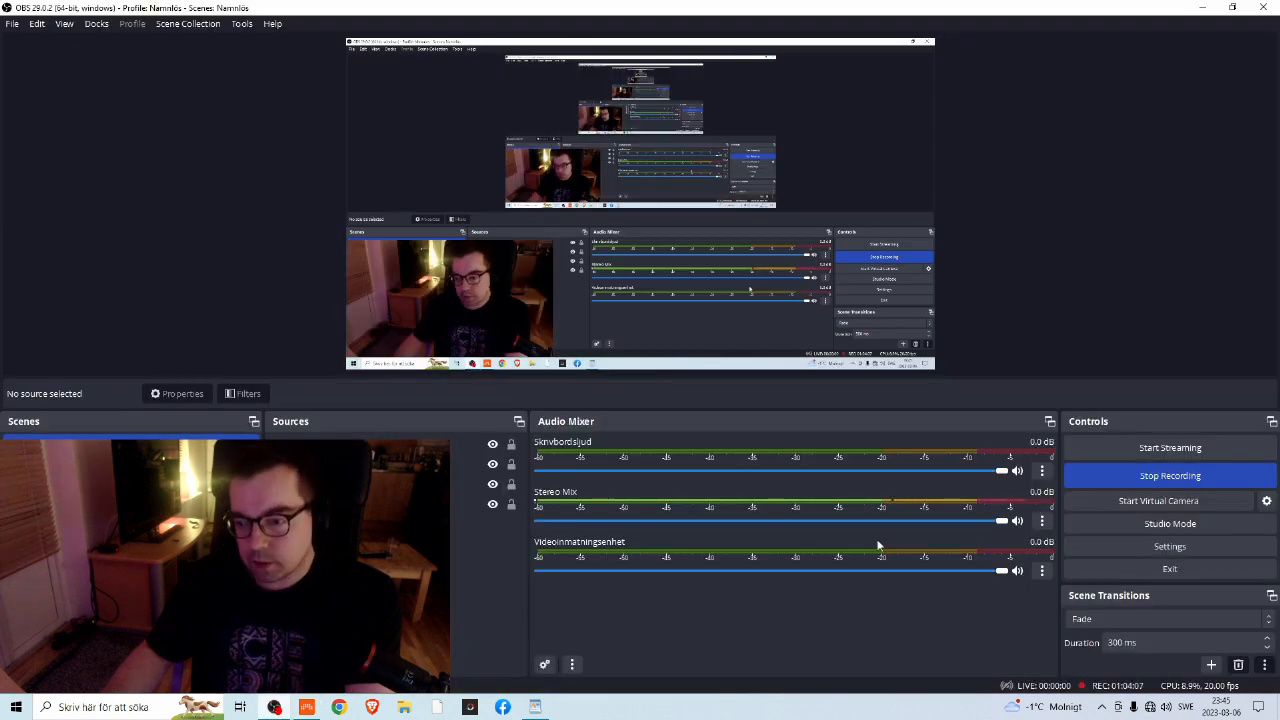